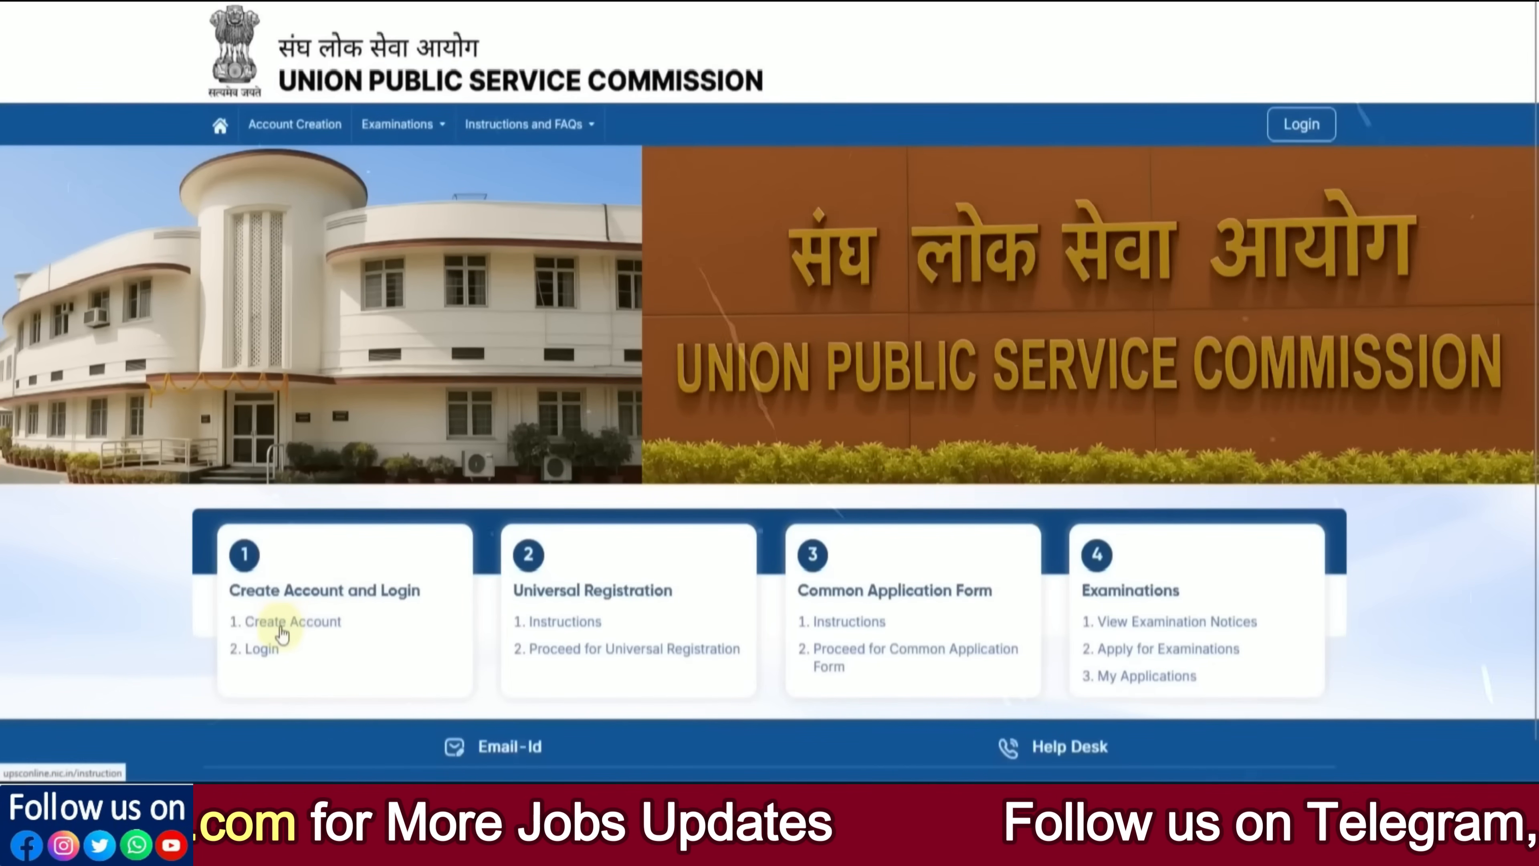
Step: Begin account creation, accept the declaration, and proceed to email verification
left_click(282, 634)
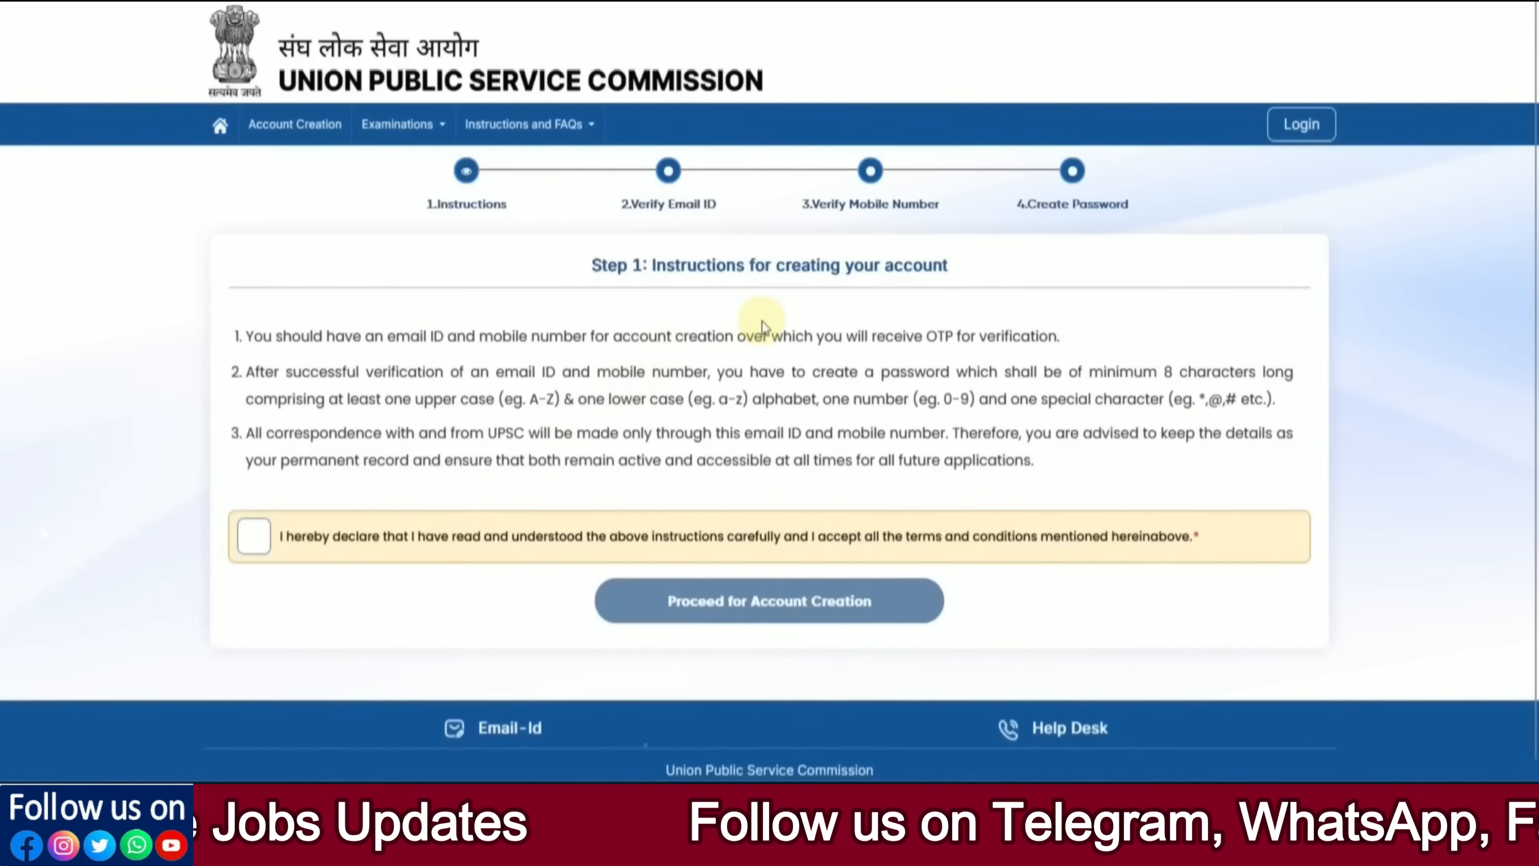
left_click(245, 543)
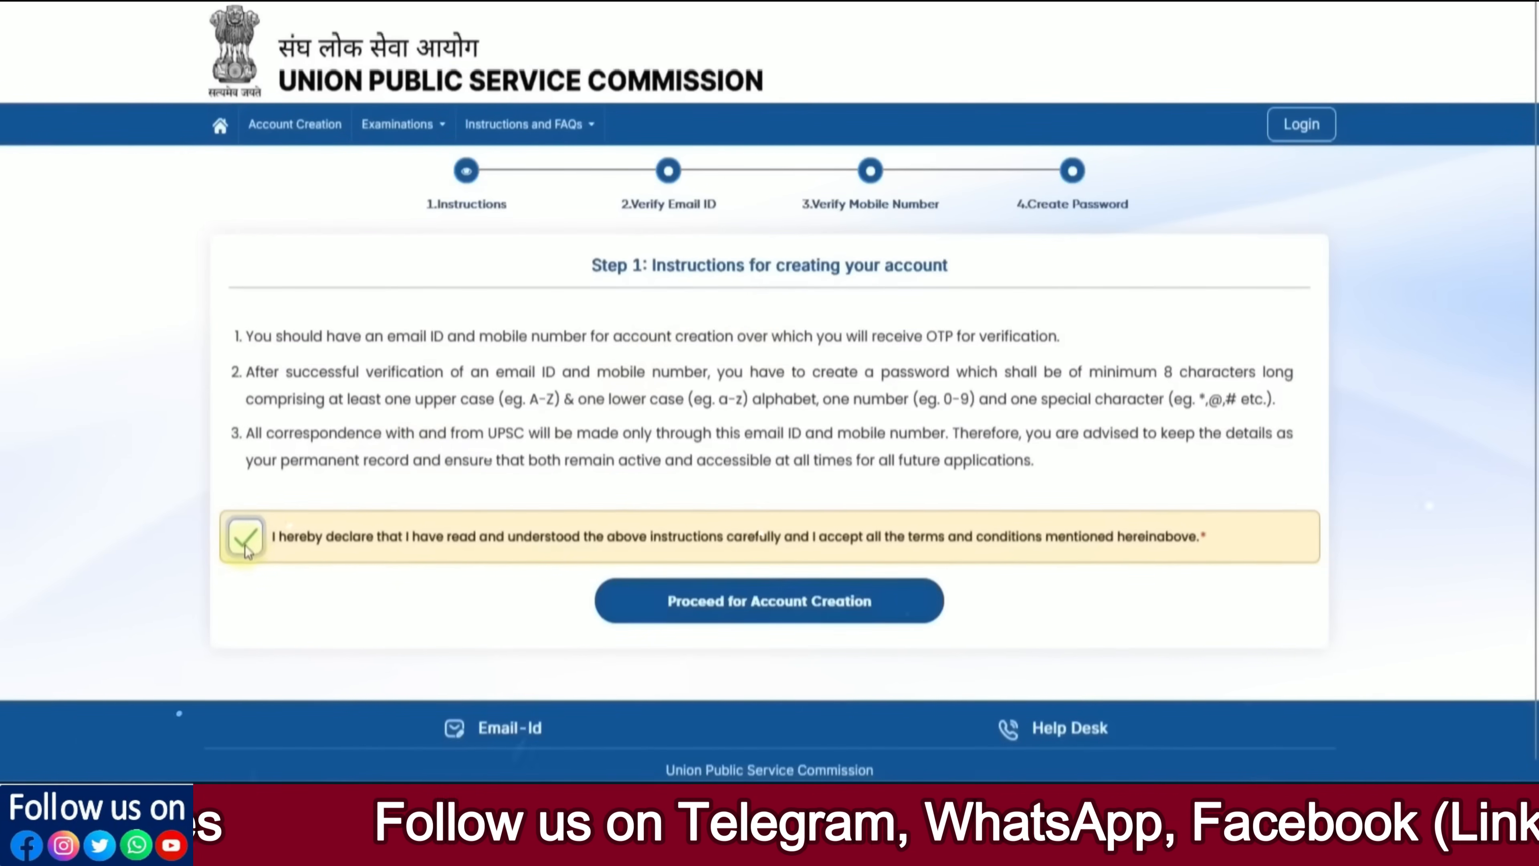
left_click(734, 619)
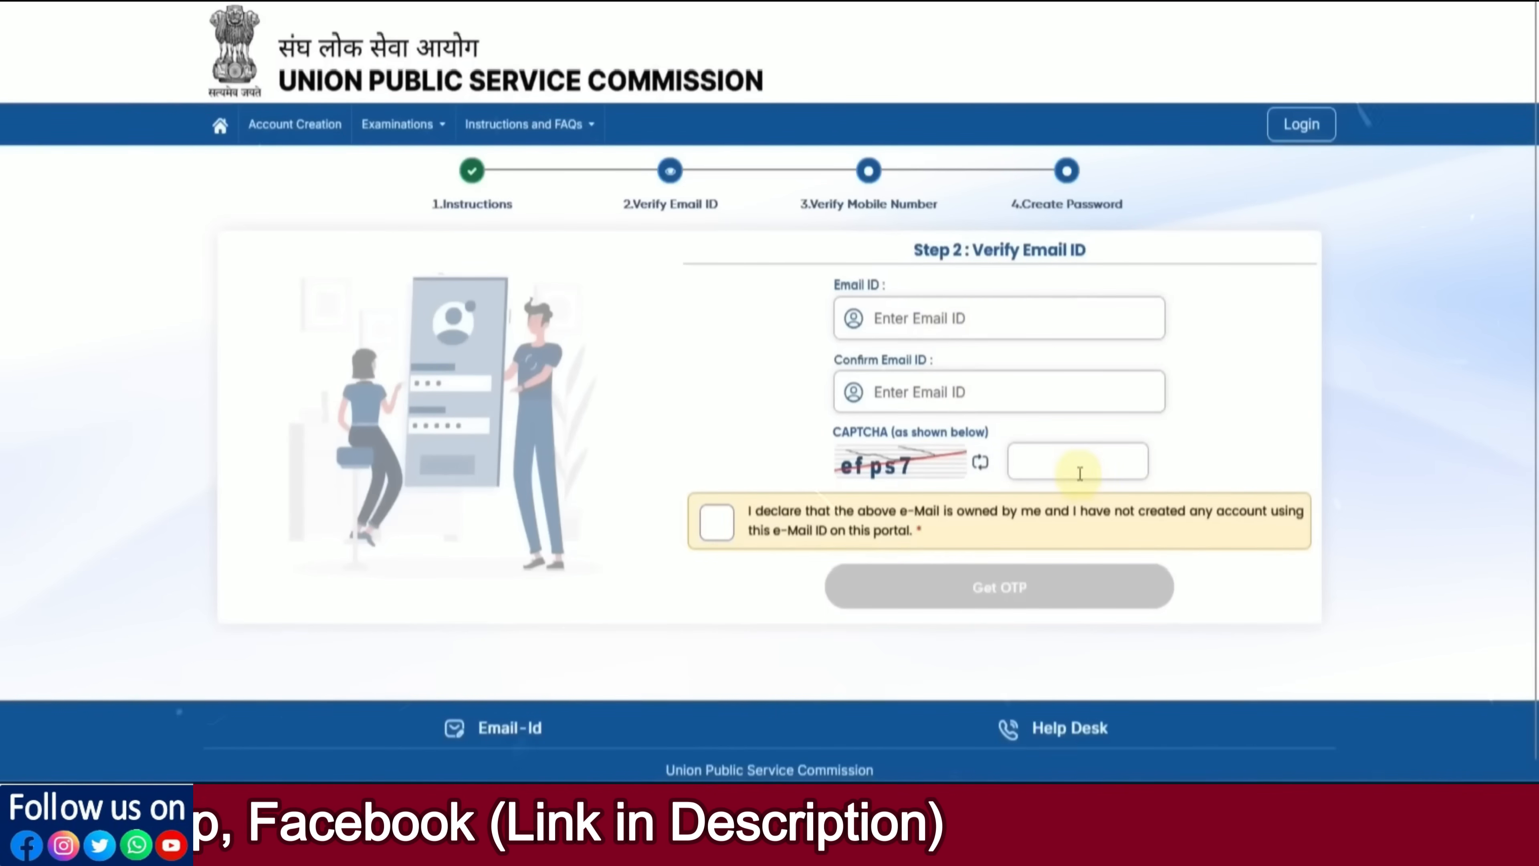
Step: Declare ownership of the email, send its verification code, then declare ownership of the mobile number
left_click(717, 522)
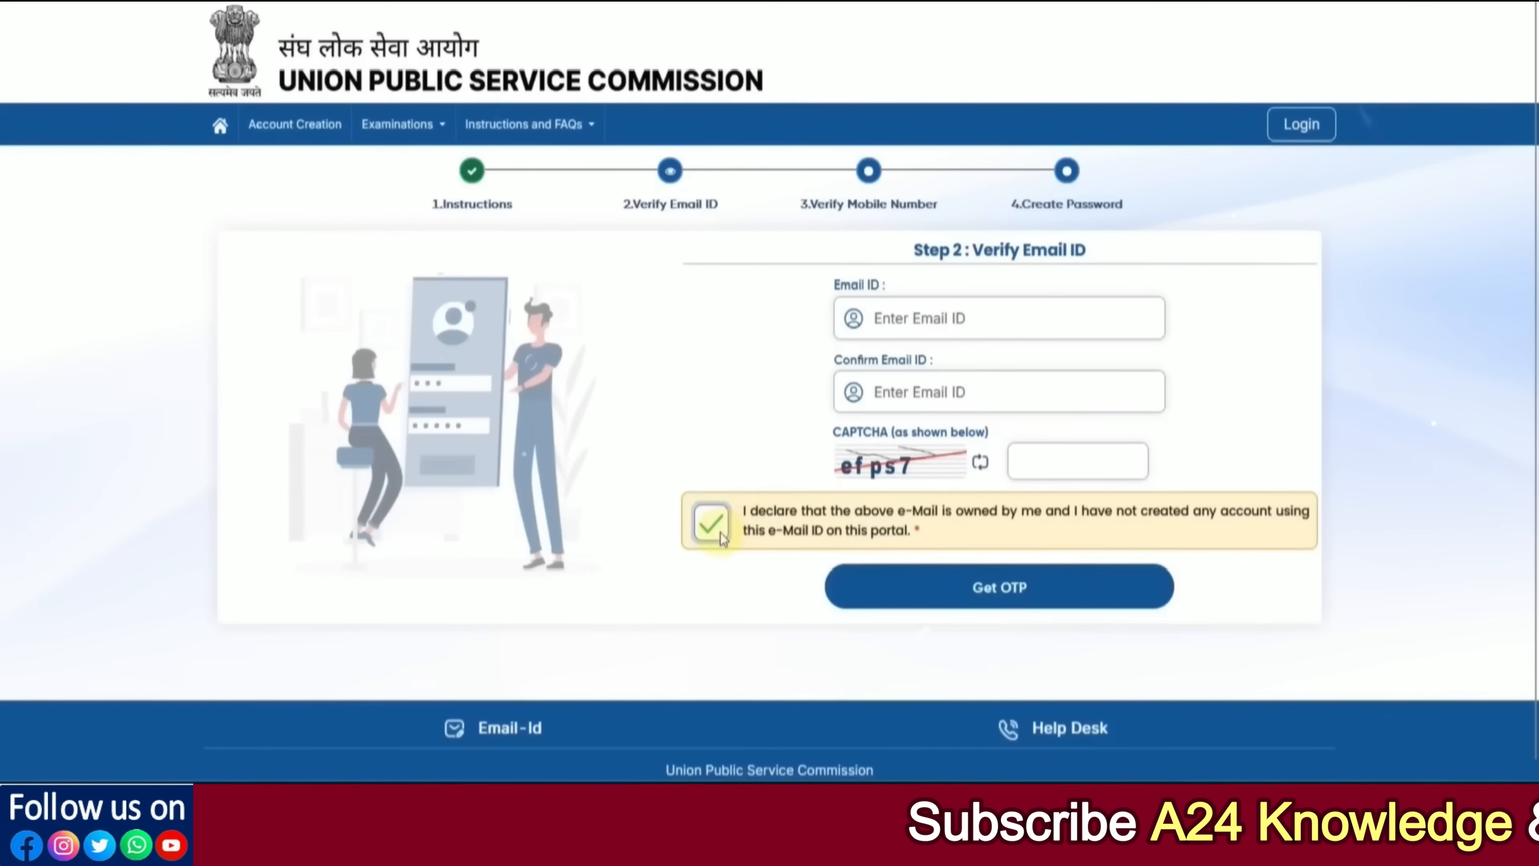
left_click(976, 607)
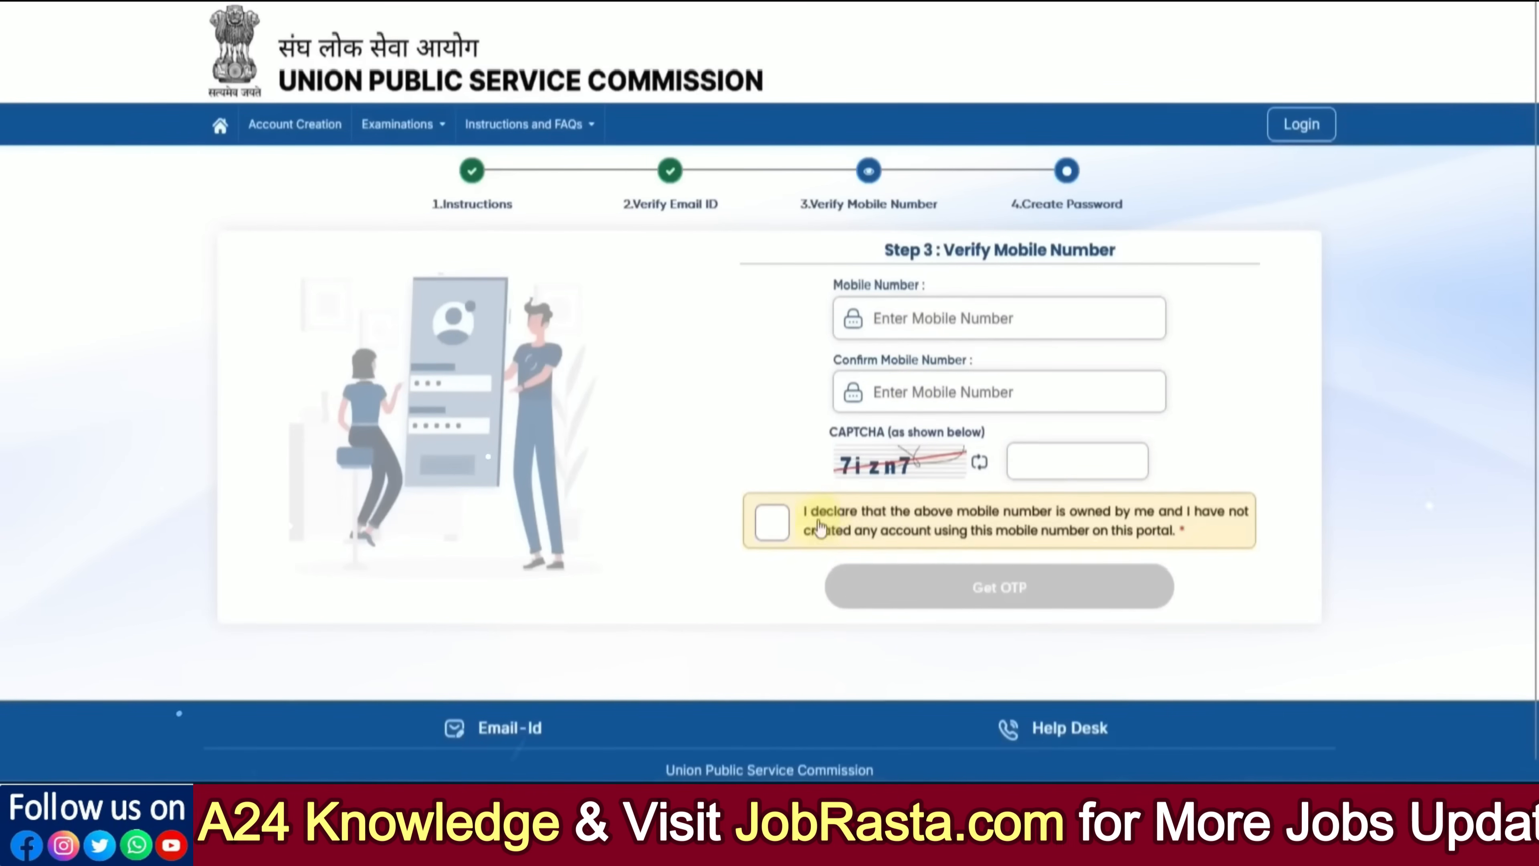
left_click(773, 523)
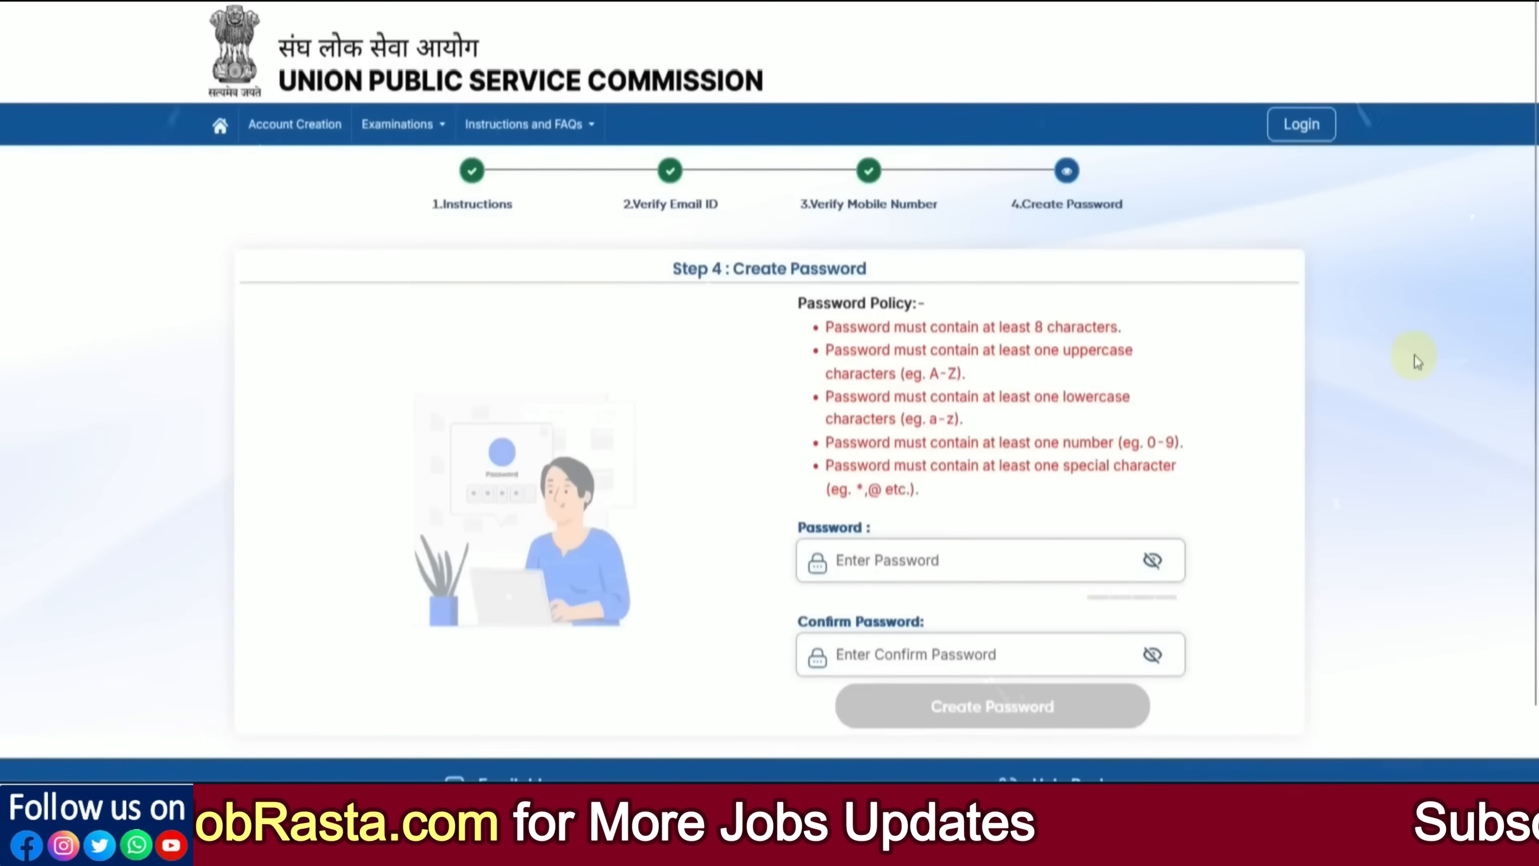
Step: Zoom in and review the uppercase and lowercase password rules
key("ctrl+plus")
key("ctrl+plus")
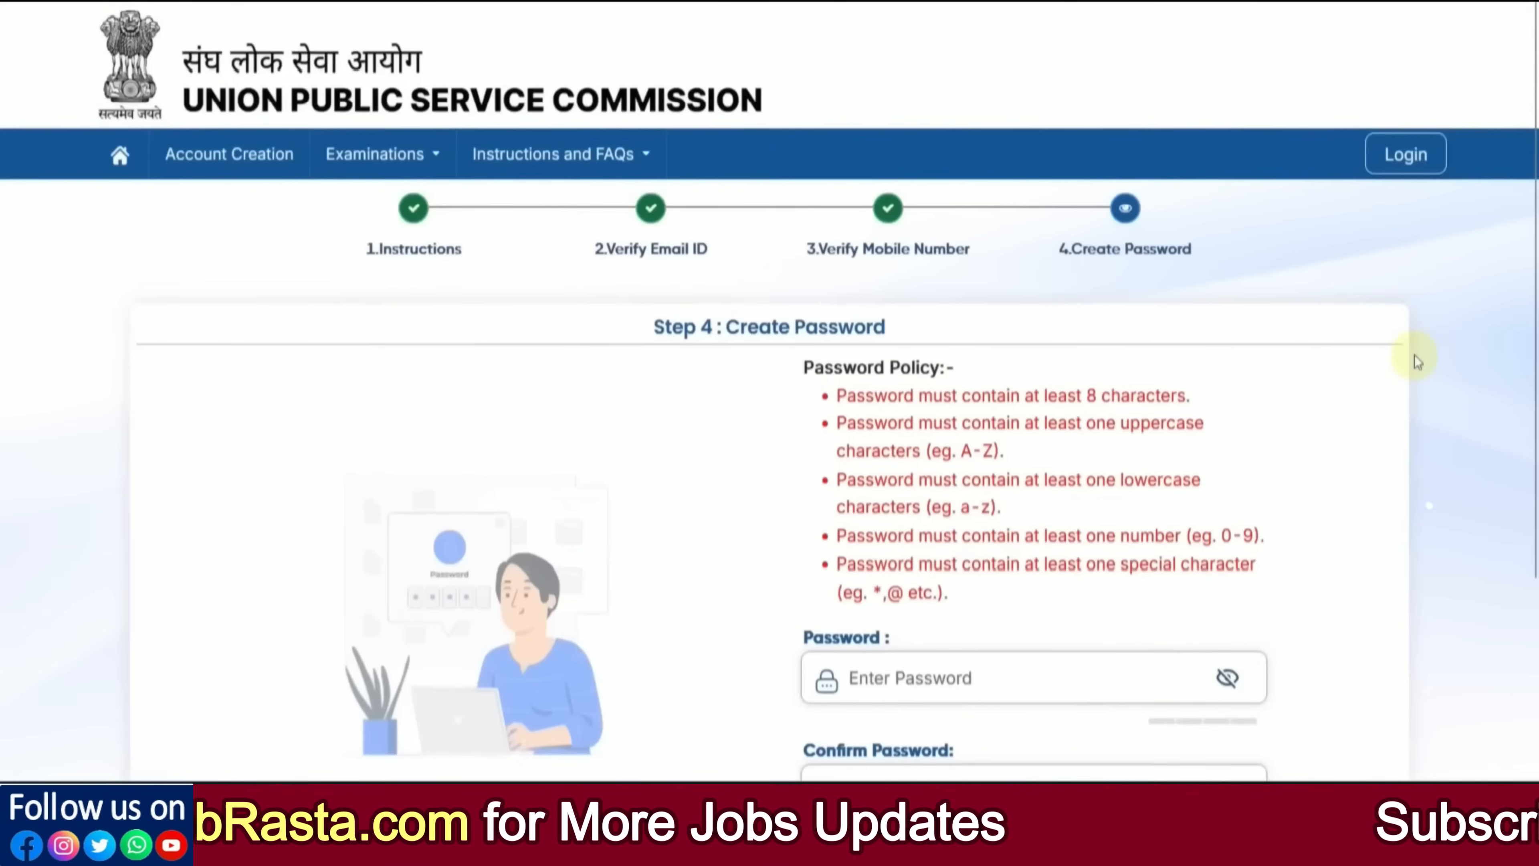
scroll(1416, 356, "down", 4)
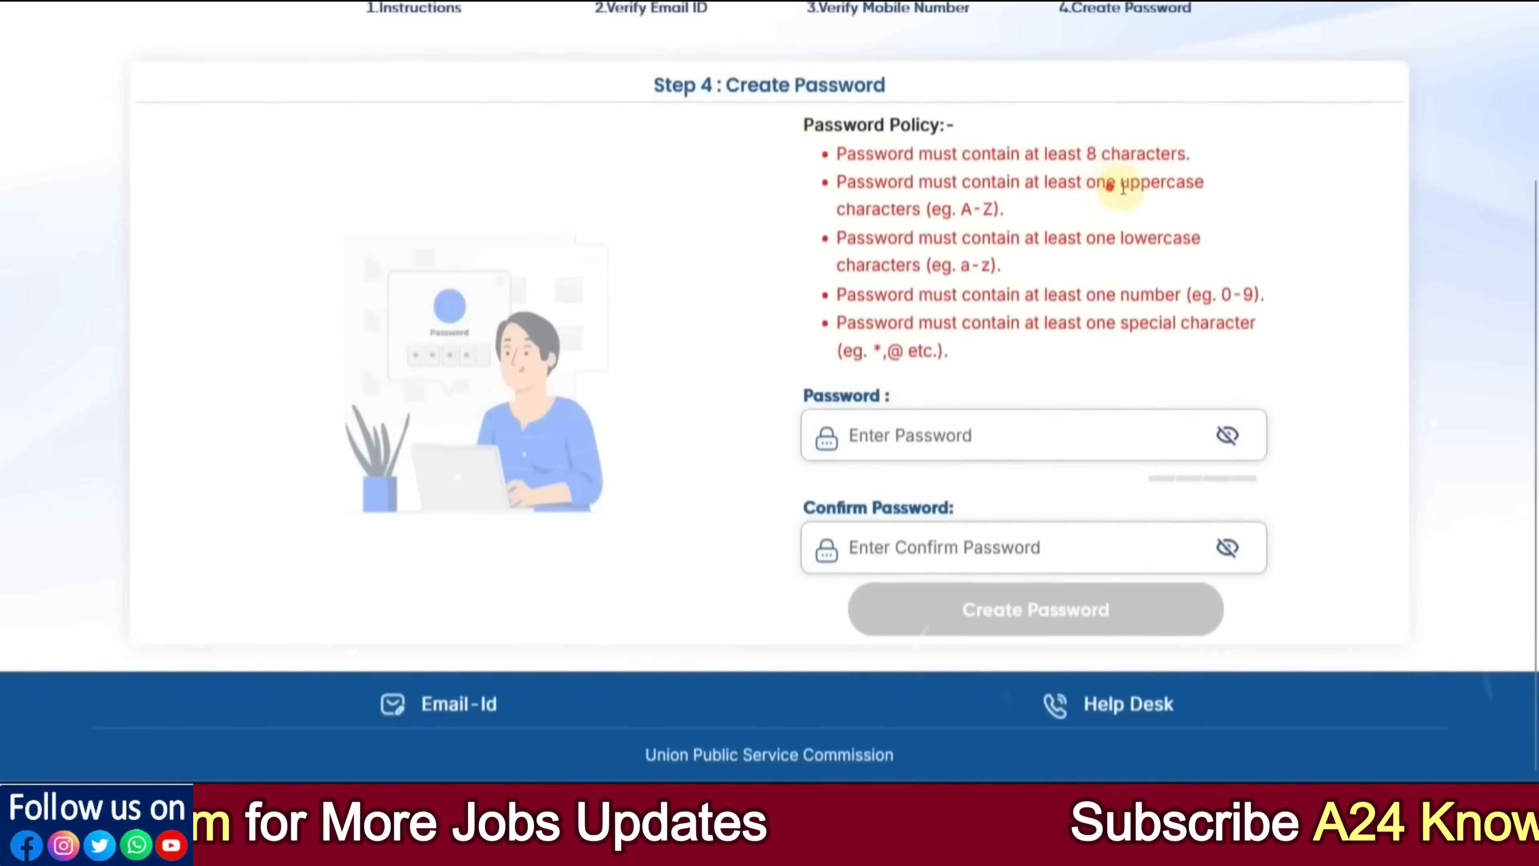
left_click_drag(1121, 183, 1146, 183)
left_click_drag(1121, 238, 1146, 238)
left_click(1123, 293)
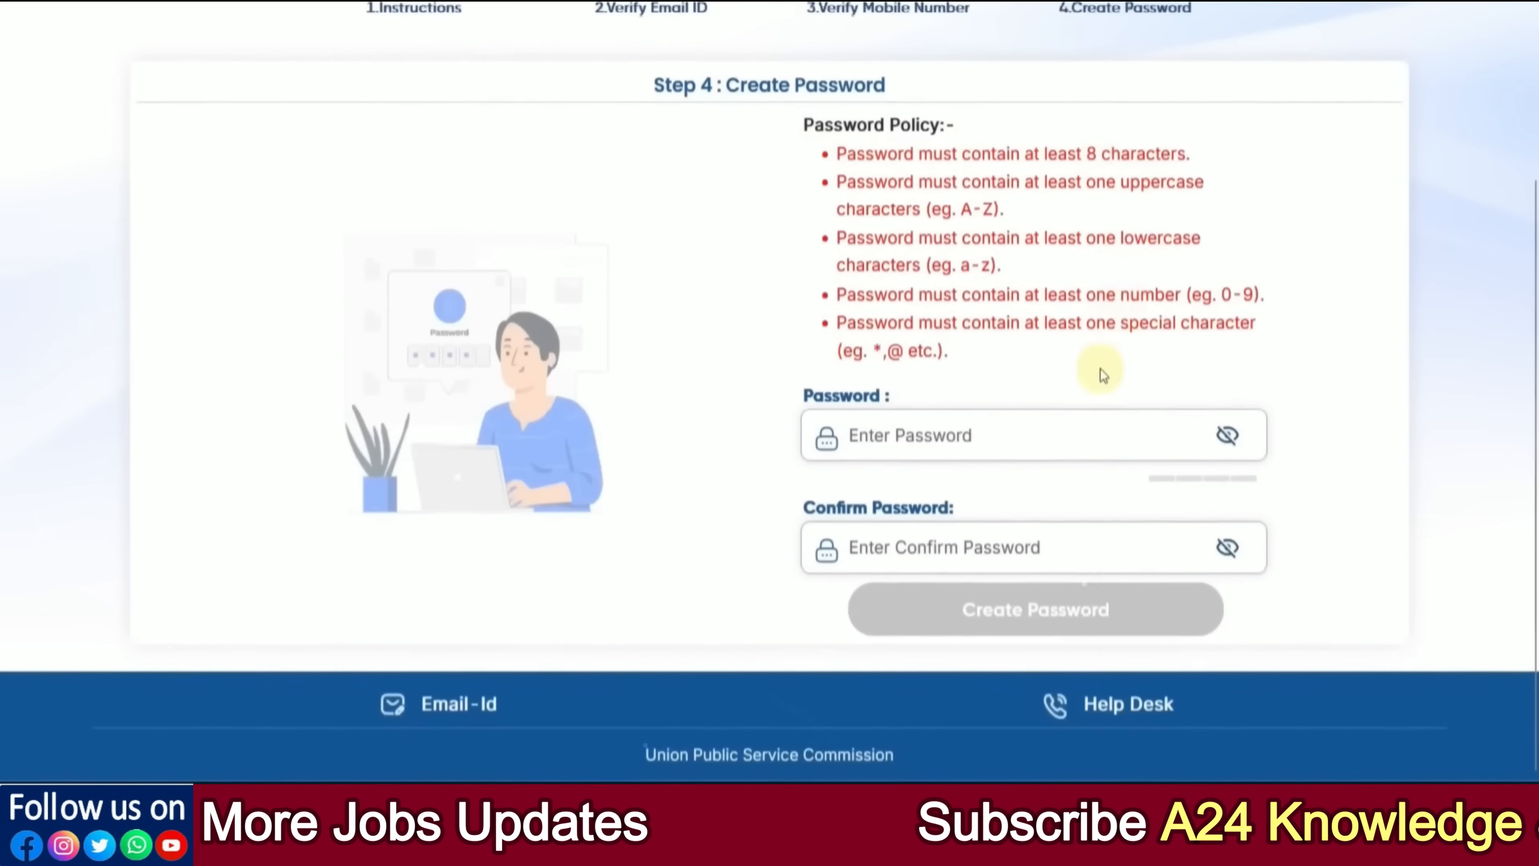
Step: Enter the new account password, revealing it as plain text
left_click(912, 435)
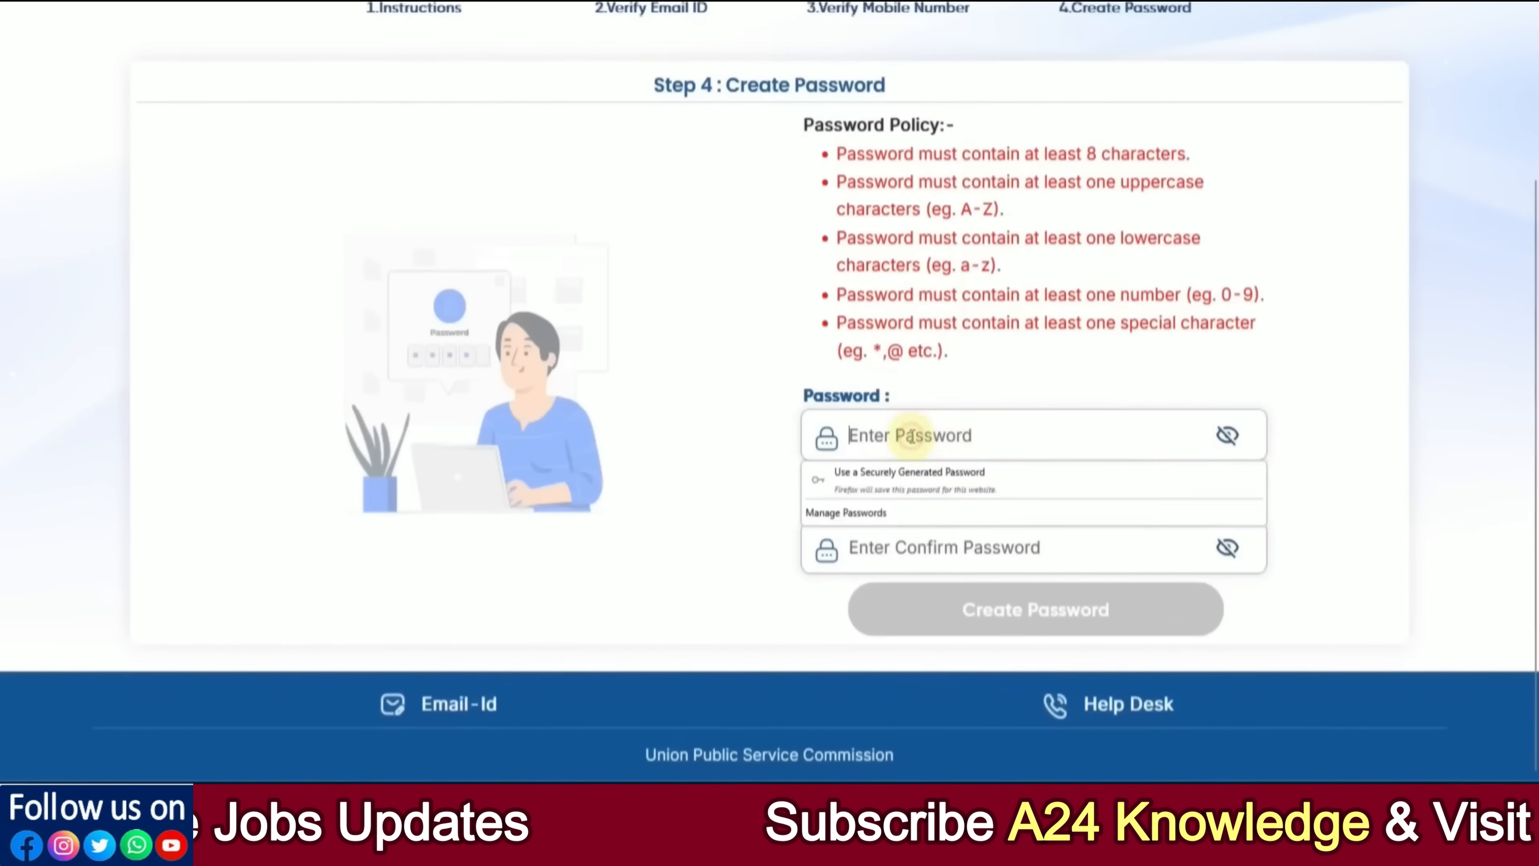
left_click(1230, 442)
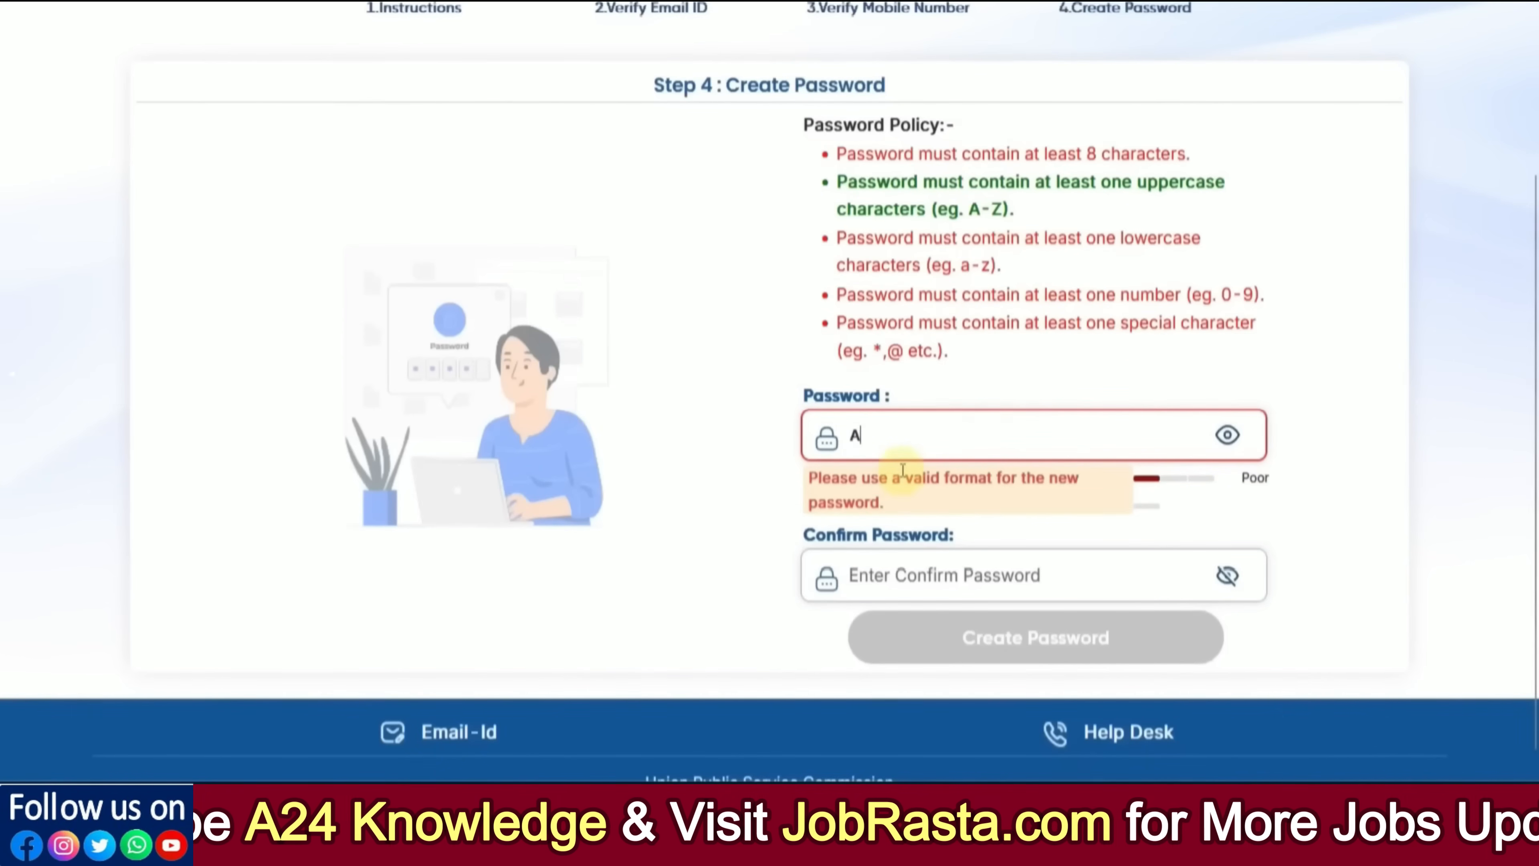
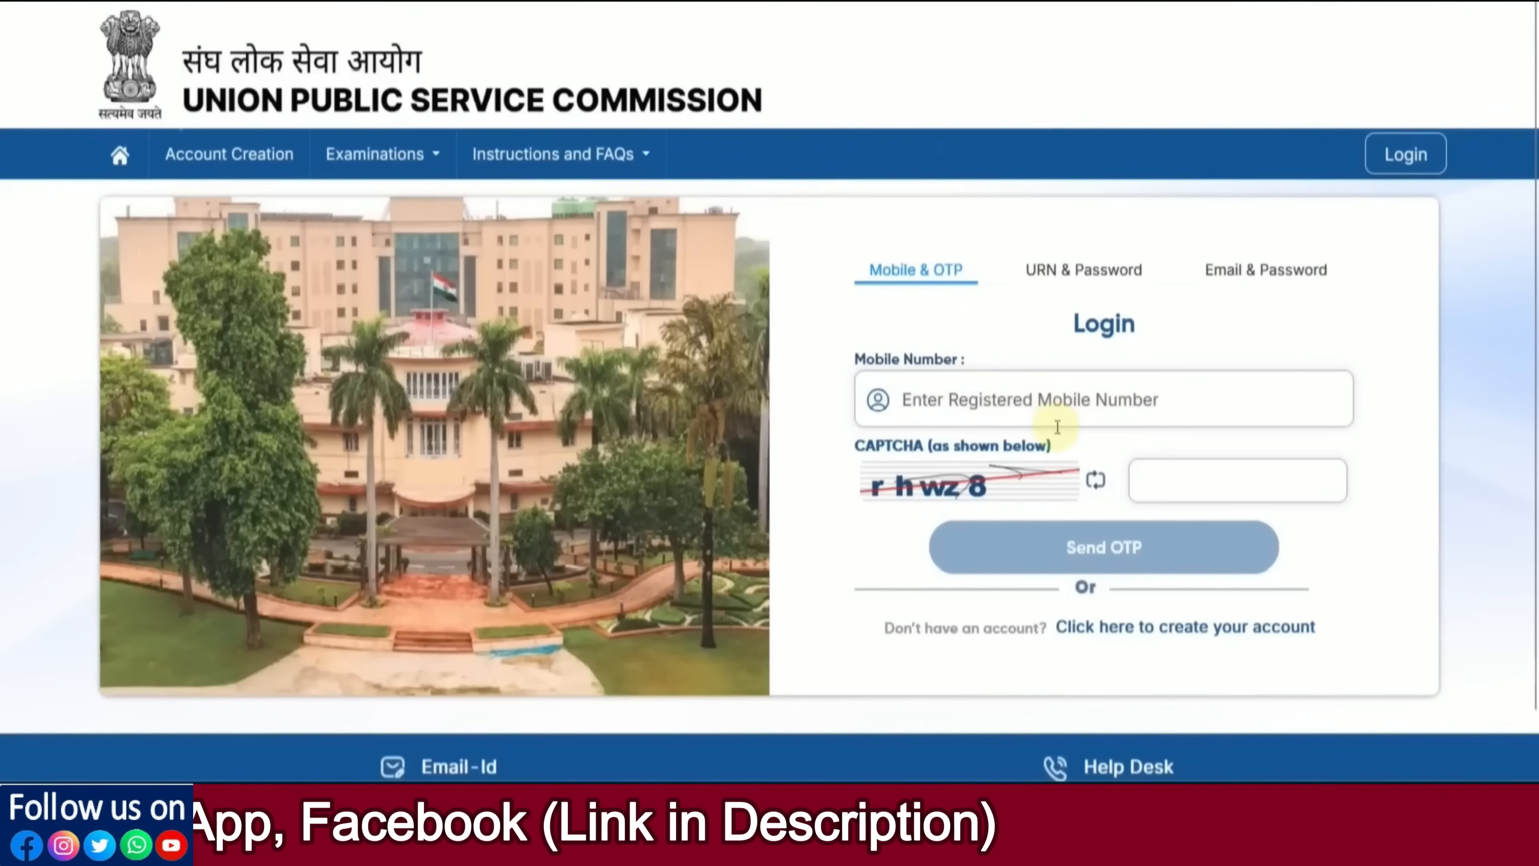
Step: Switch between the URN & Password, Email & Password and Mobile & OTP login tabs
left_click(1085, 273)
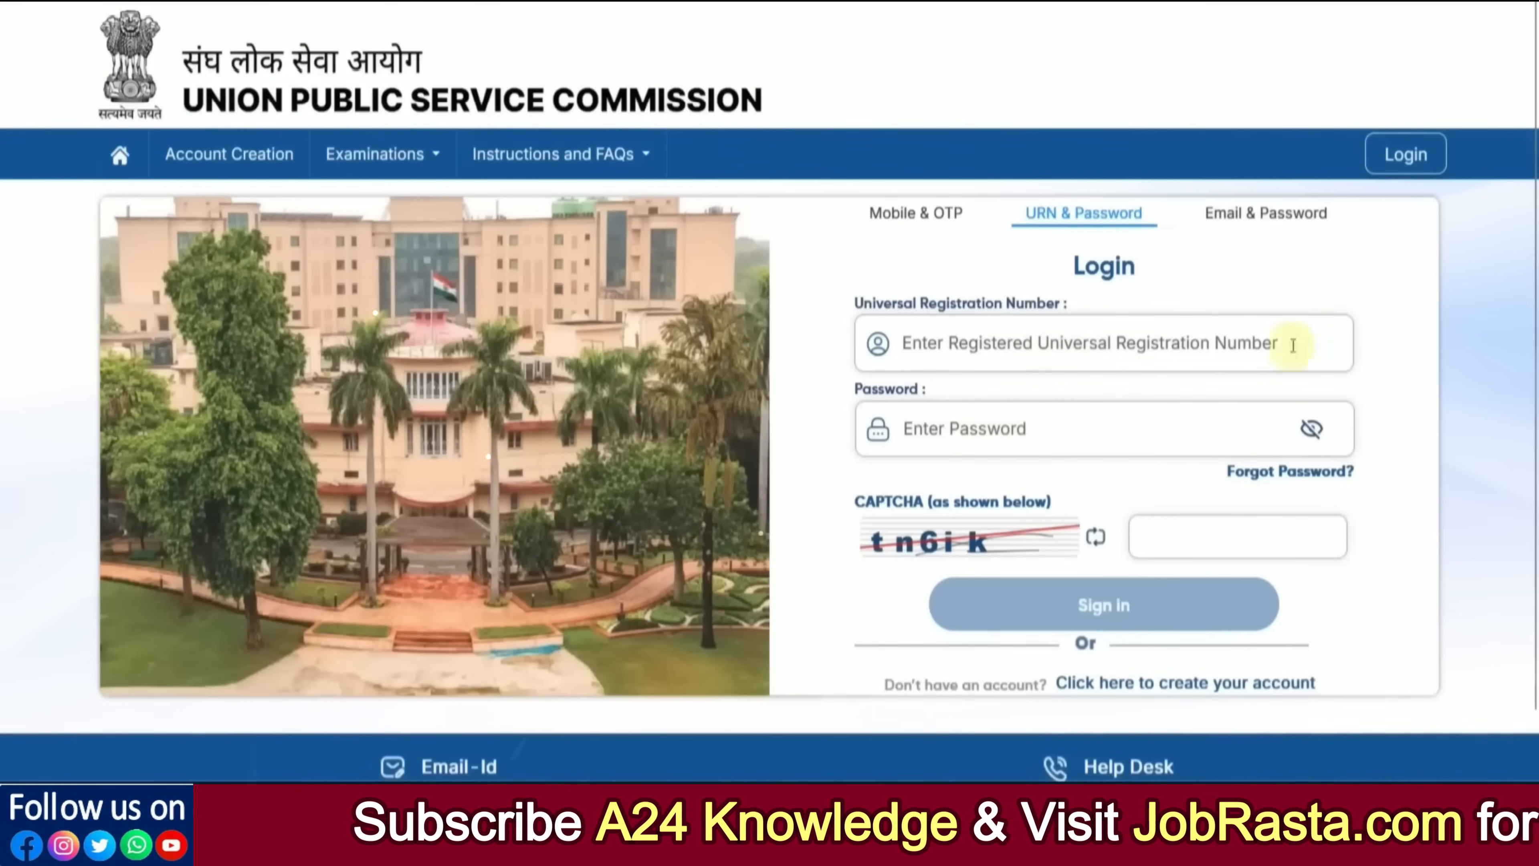
left_click(1262, 223)
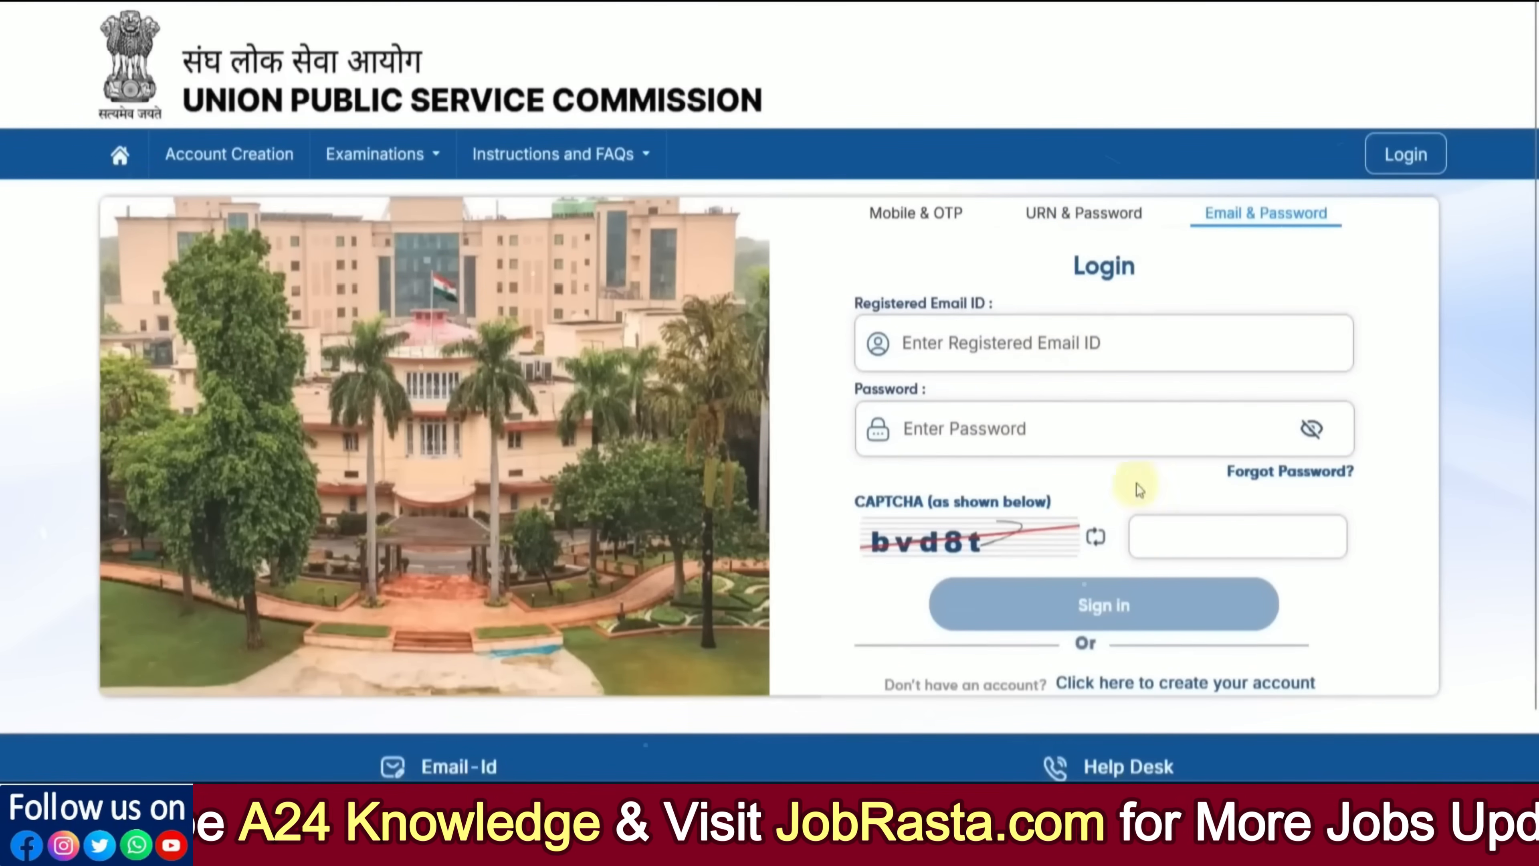
left_click(1076, 233)
left_click(916, 270)
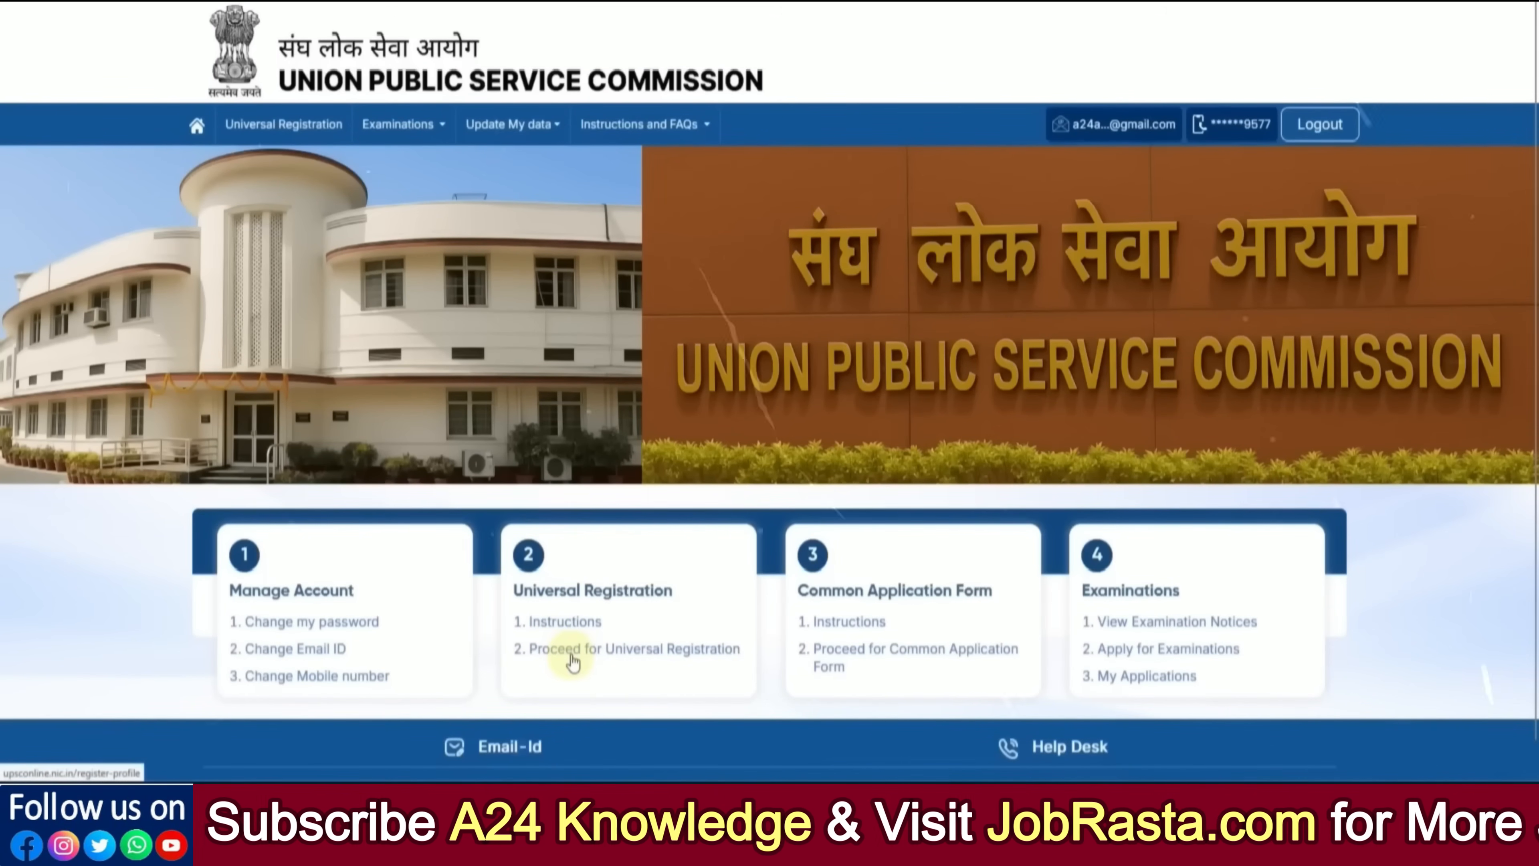
Step: Read the Universal Registration instructions, noting the Aadhaar-linked mobile requirement, and continue to Identity Profile
left_click(556, 625)
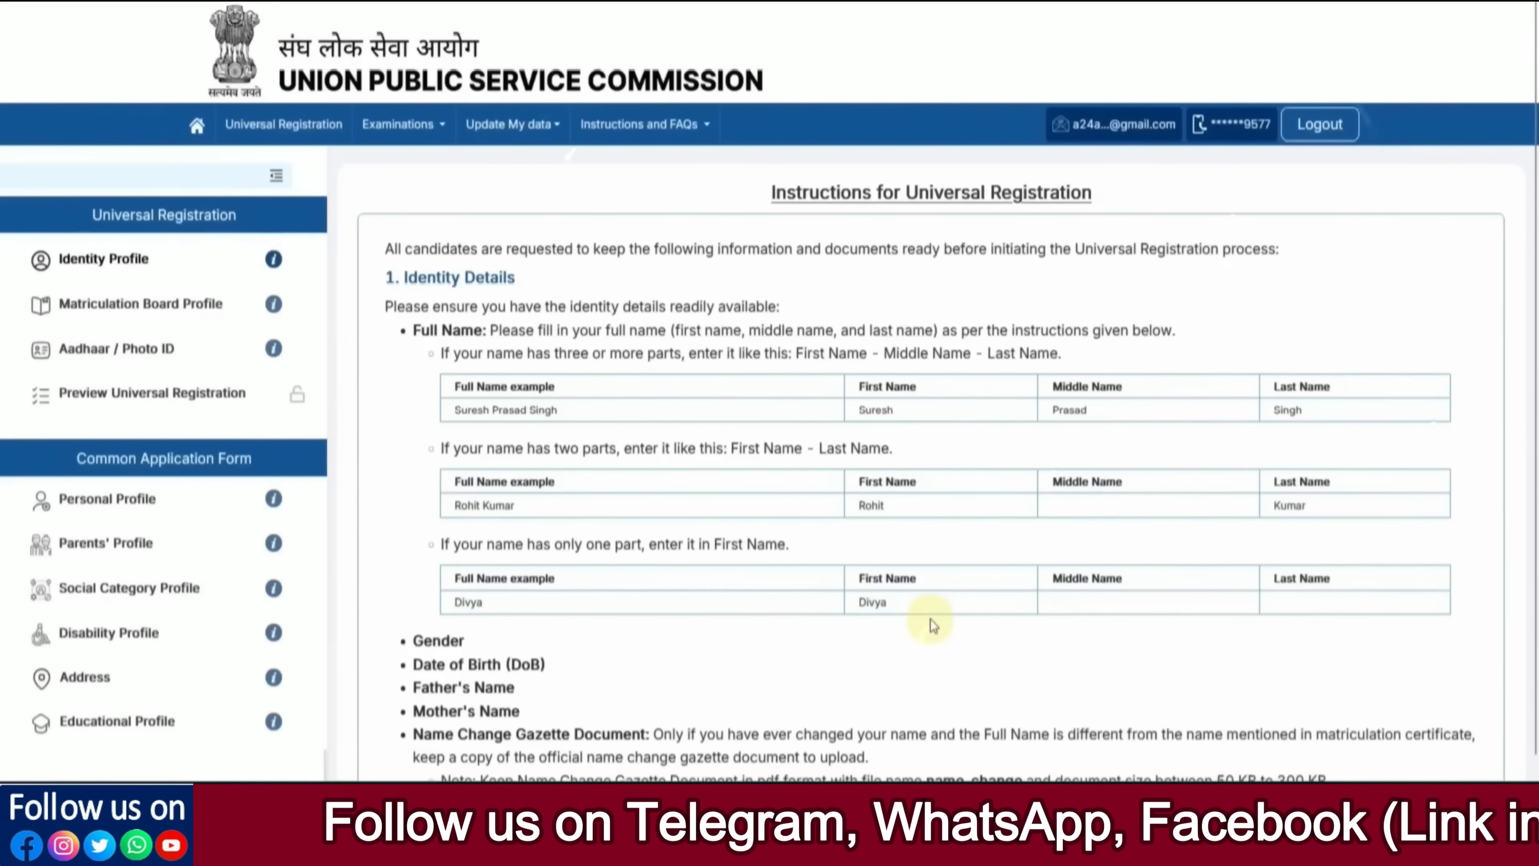
scroll(764, 645, "down", 7)
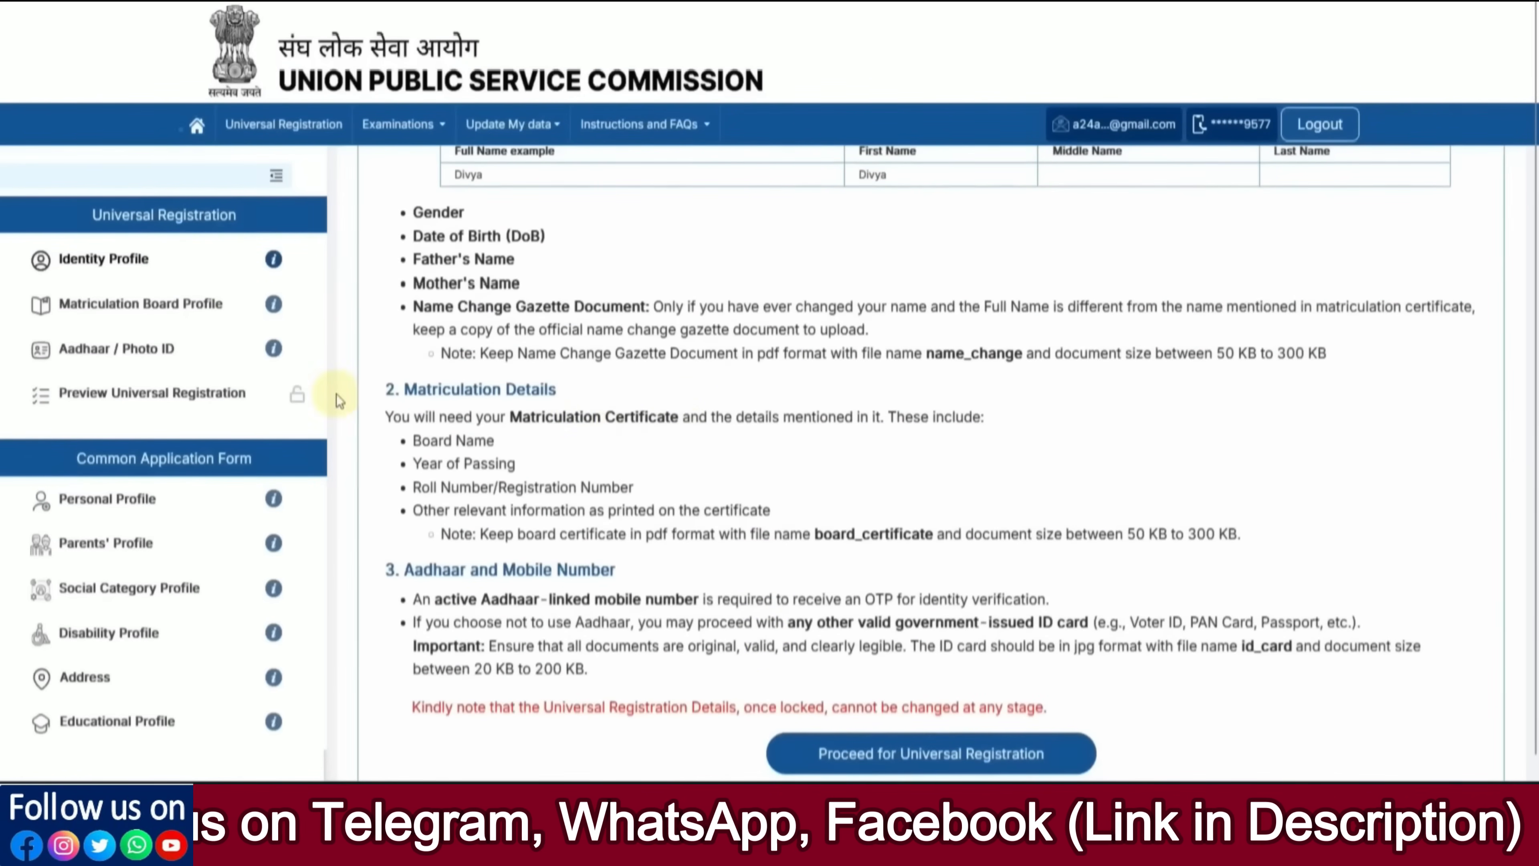
scroll(567, 406, "down", 1)
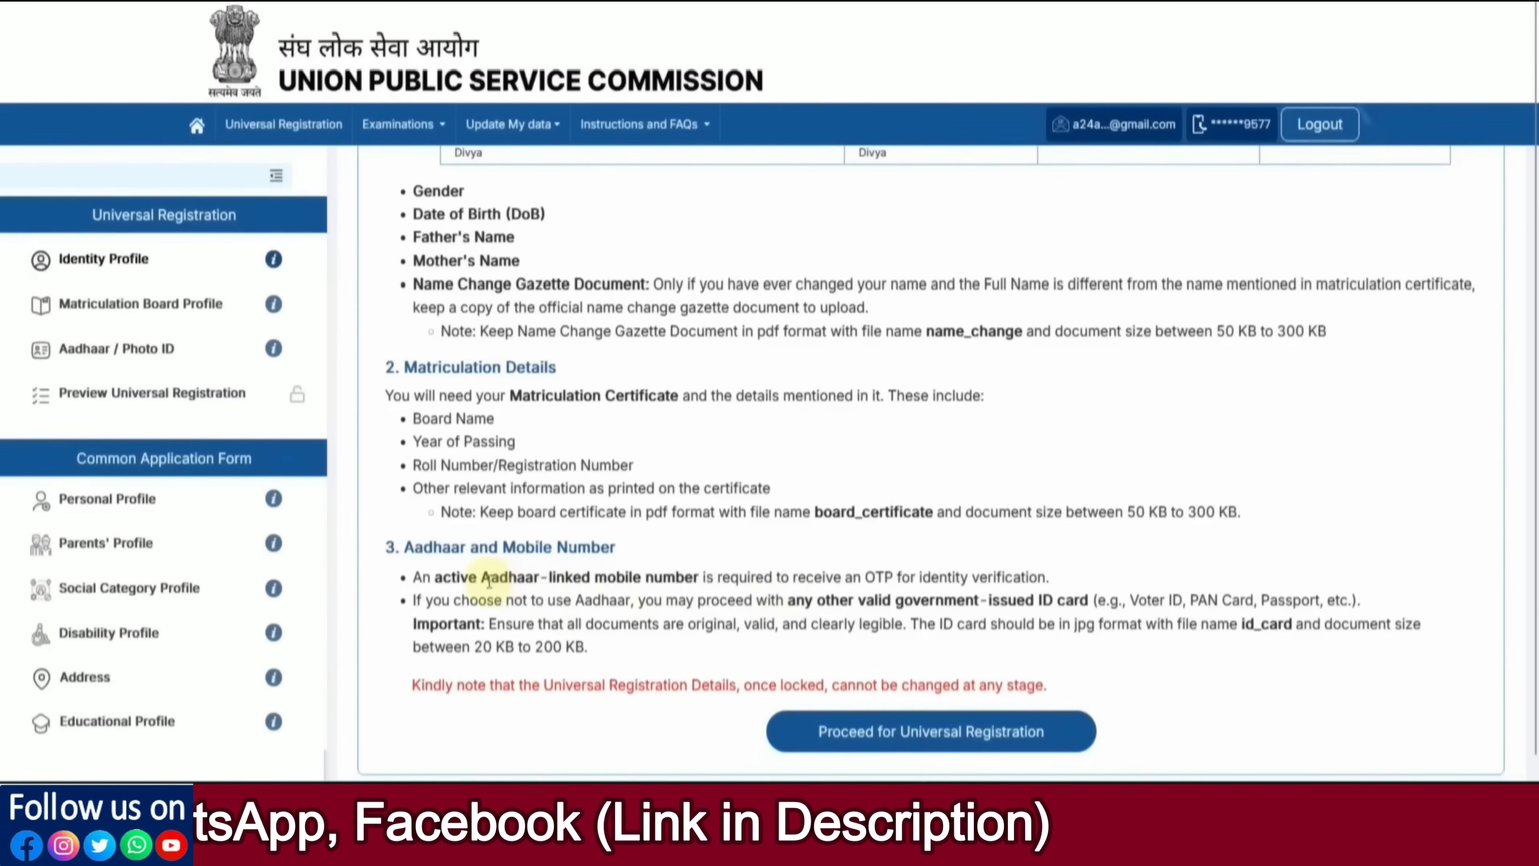
left_click_drag(525, 580, 705, 583)
left_click(704, 583)
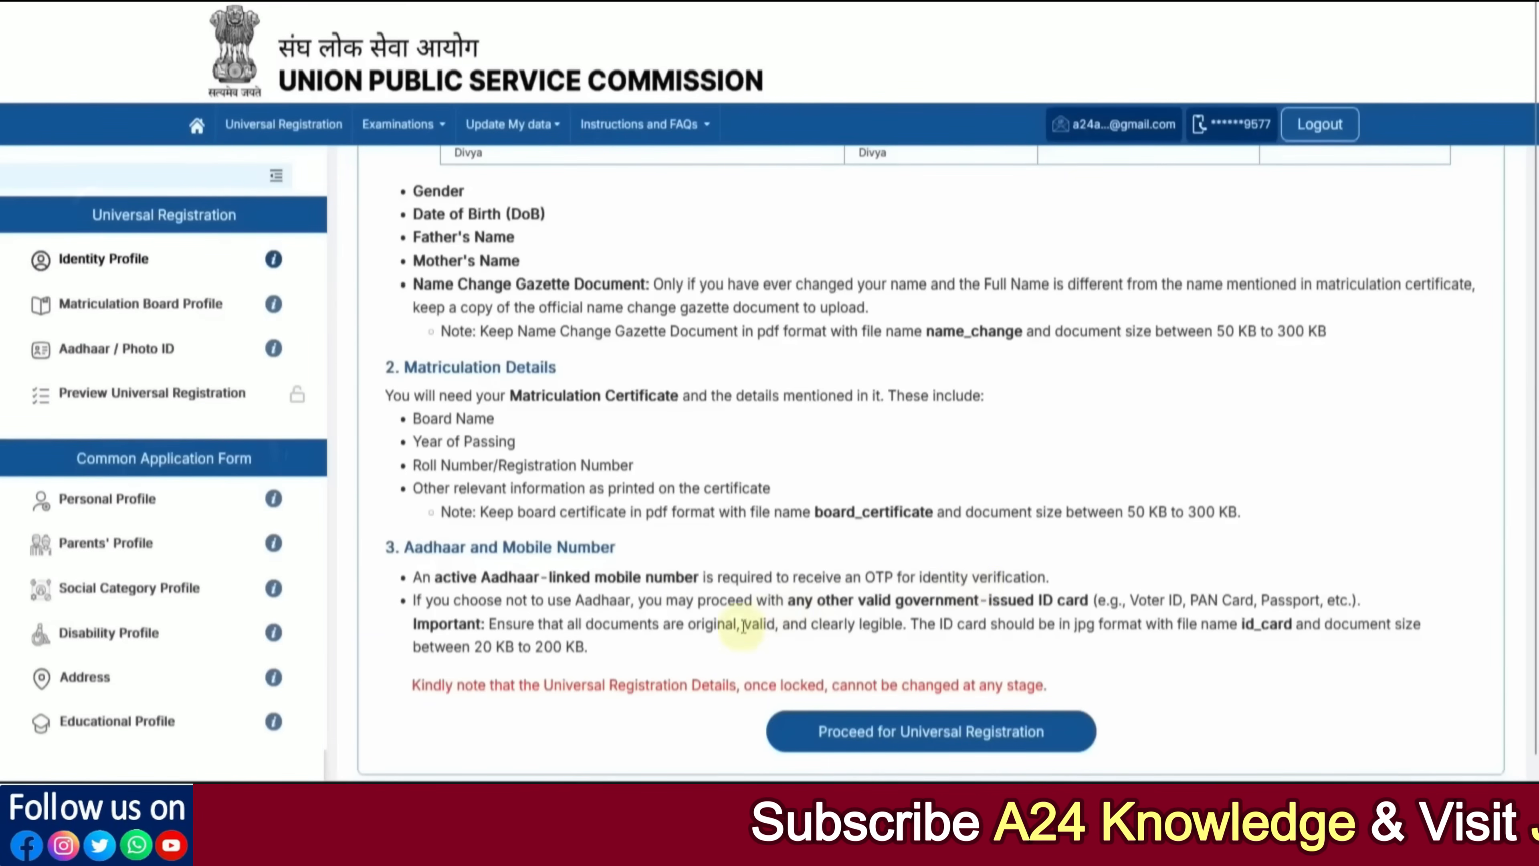
left_click(909, 733)
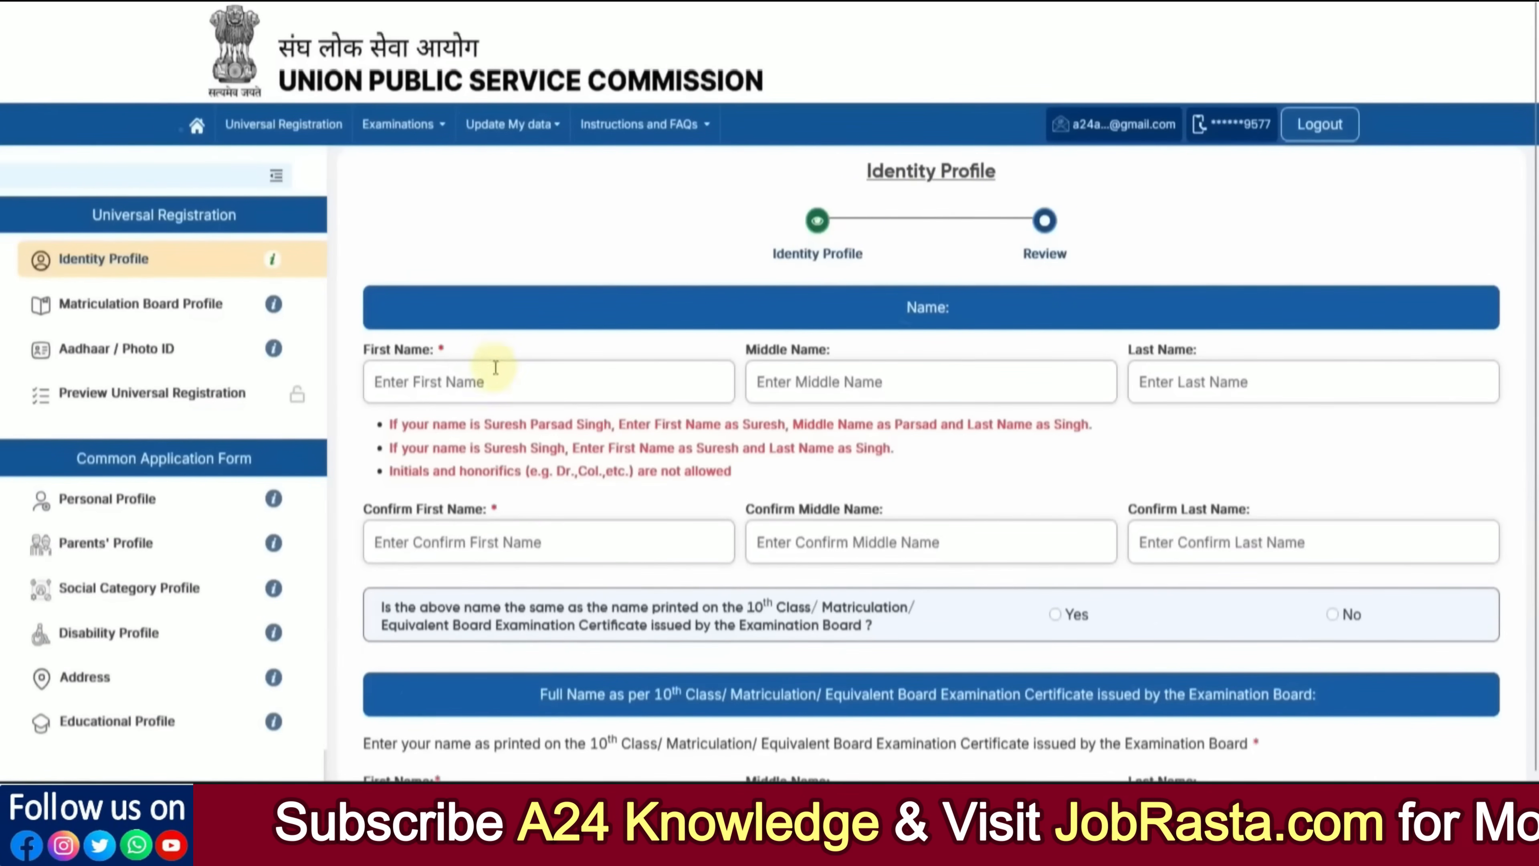
Step: Enter the candidate's first and last name, then repeat both in the confirmation fields
left_click(472, 377)
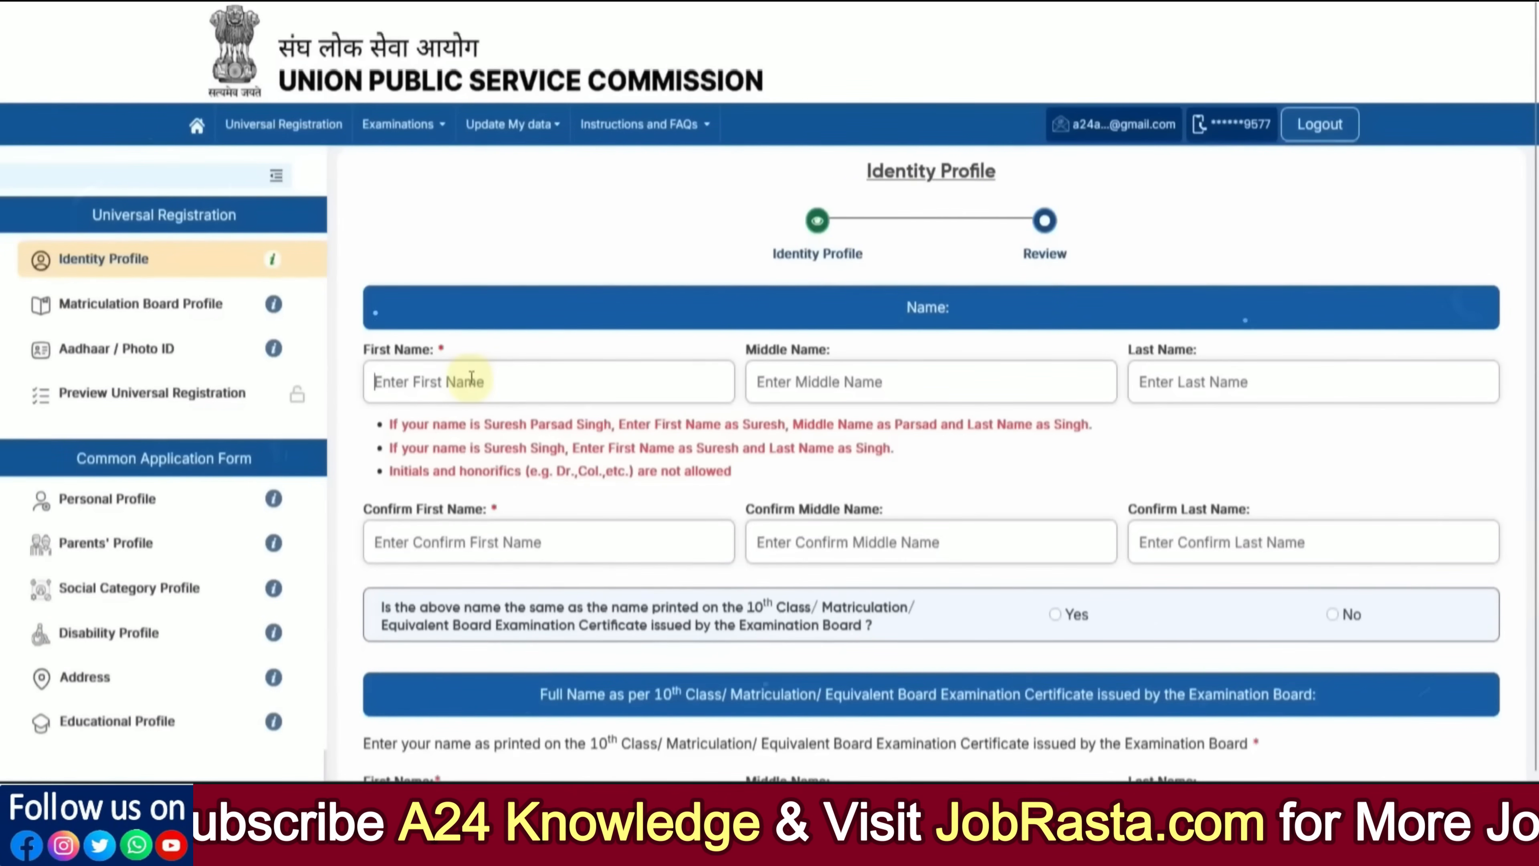
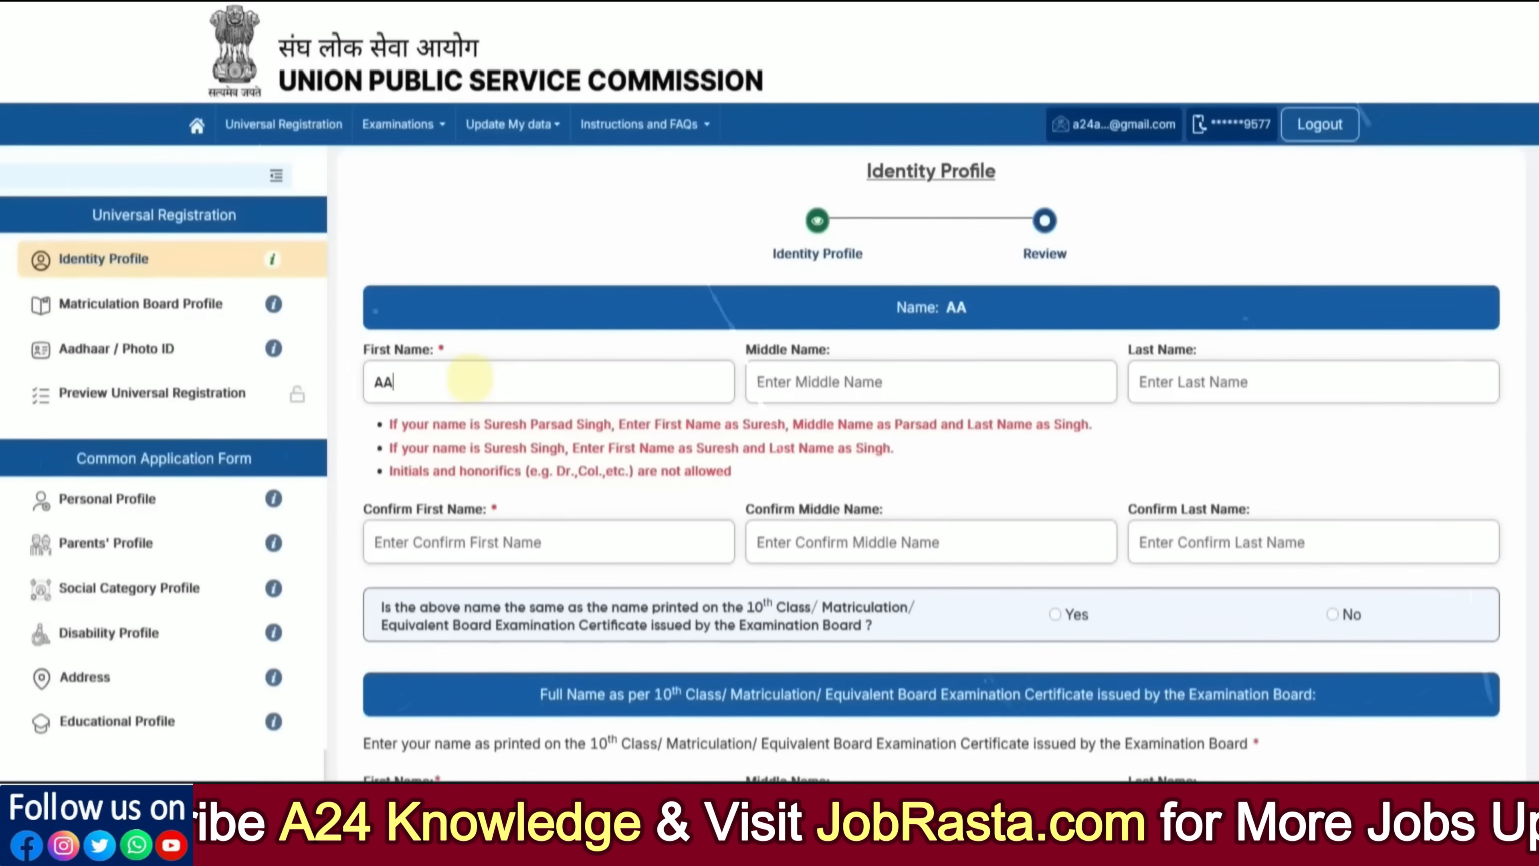
key("Tab")
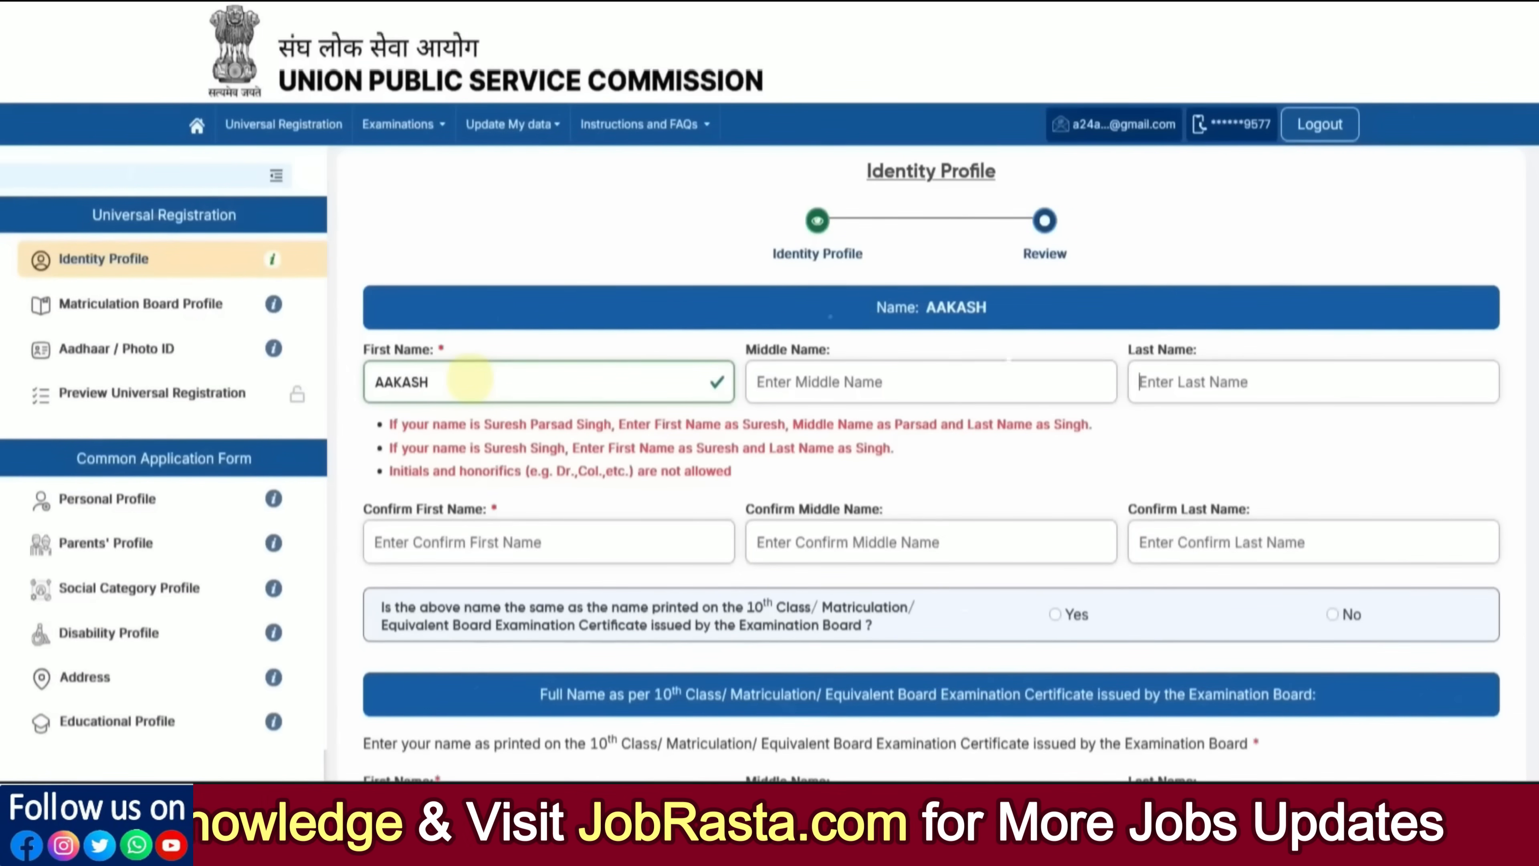
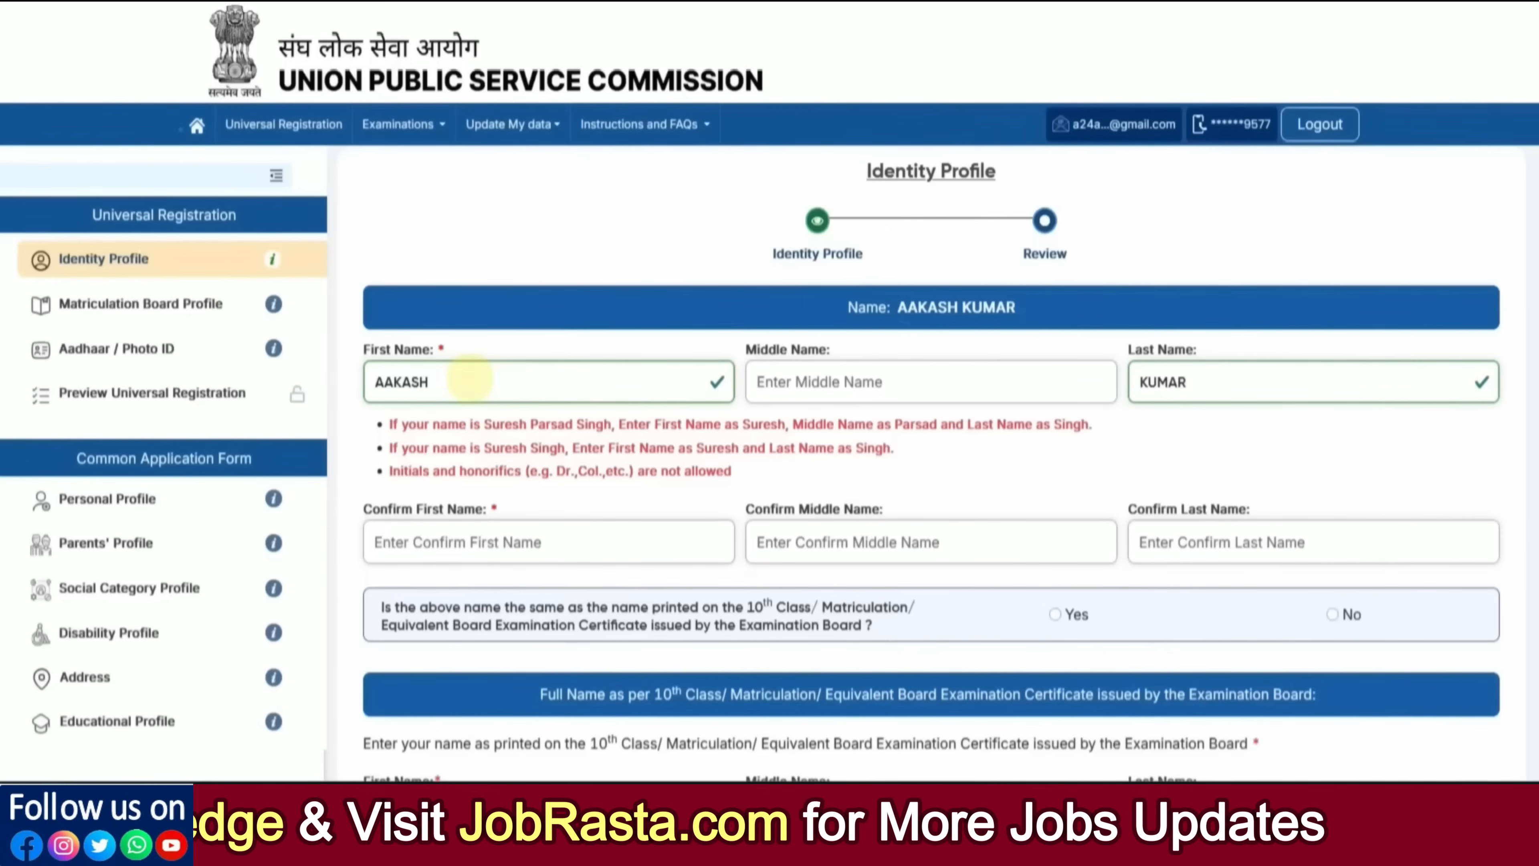
left_click(502, 537)
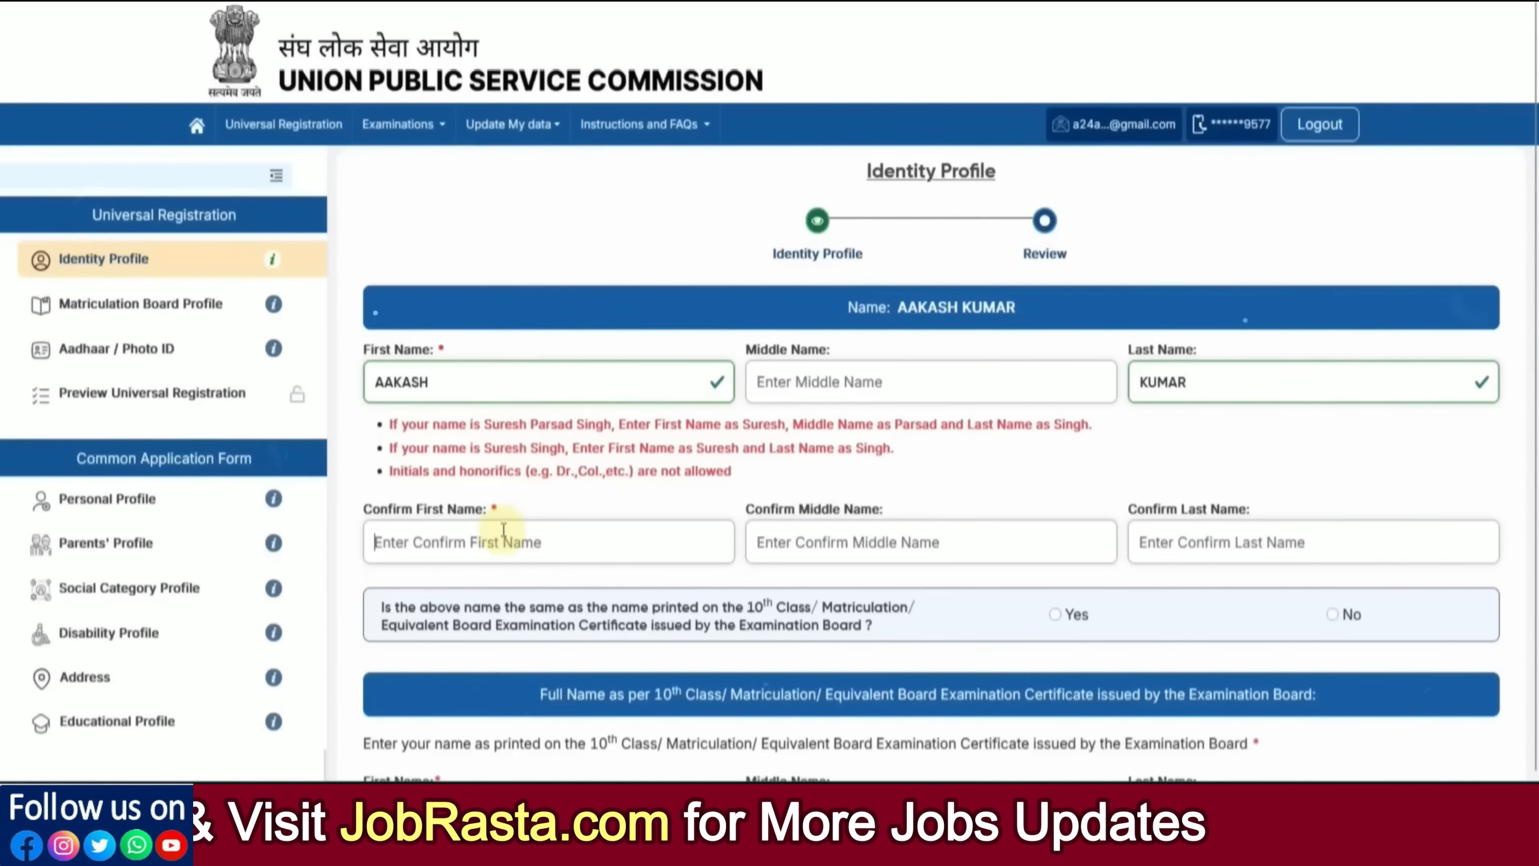
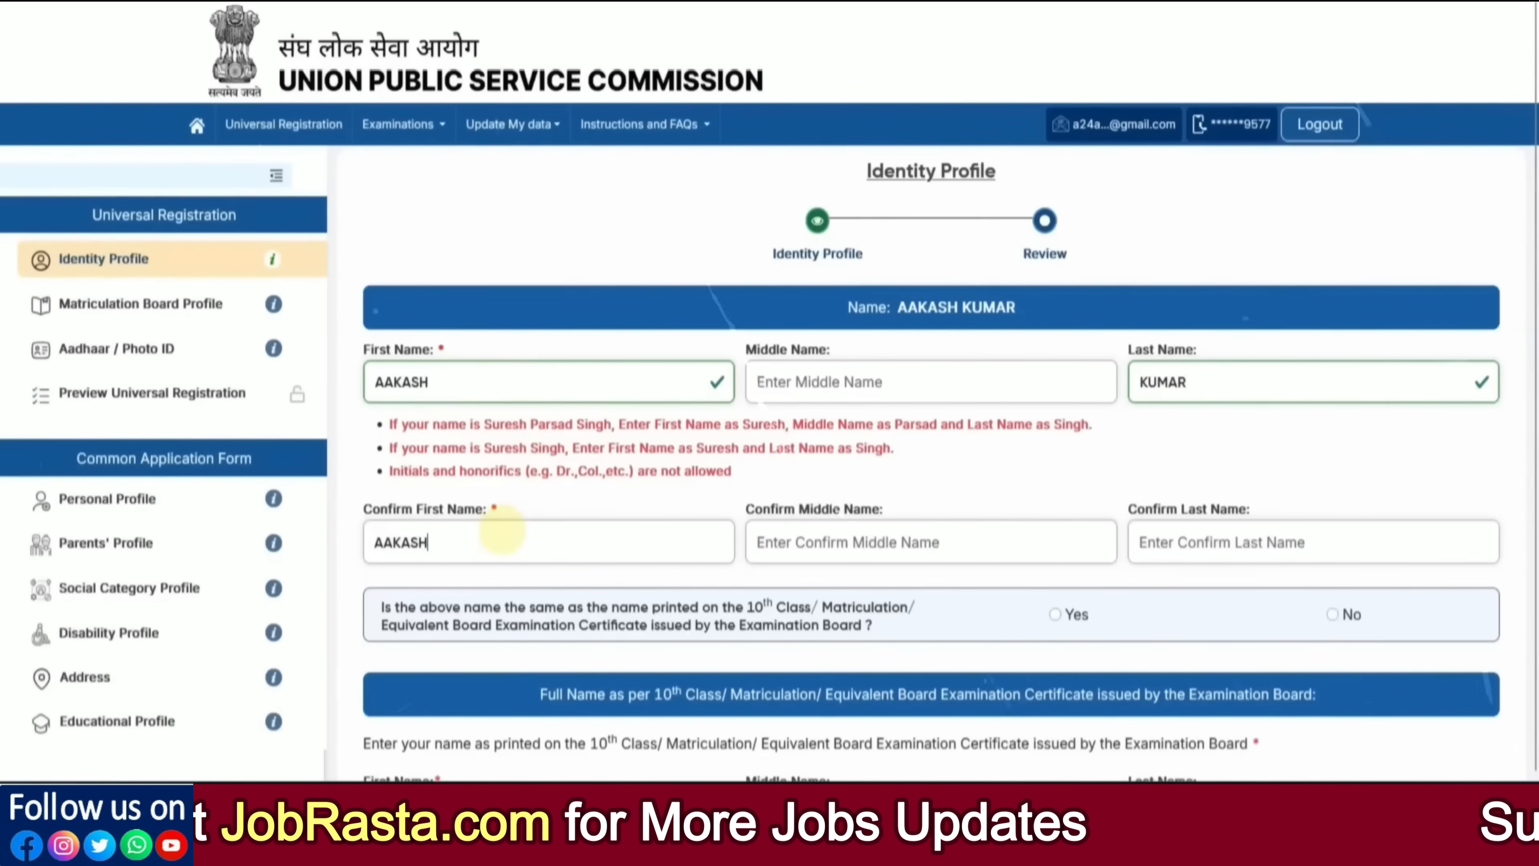
key("Tab")
key("Tab")
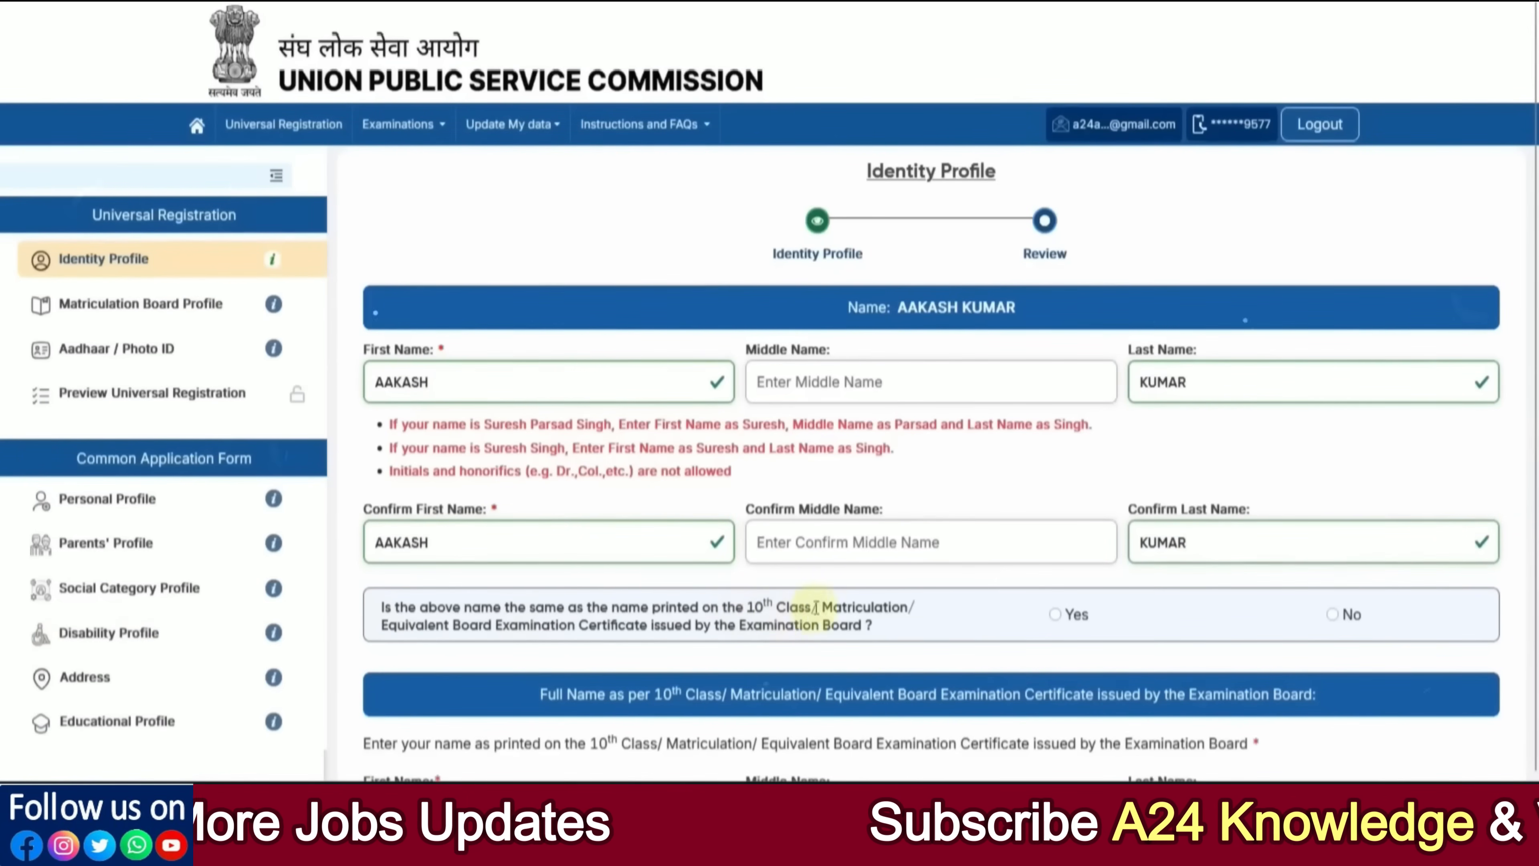
Step: Try both answers to the 10th-certificate name question and review the gazette evidence notice
left_click(1055, 615)
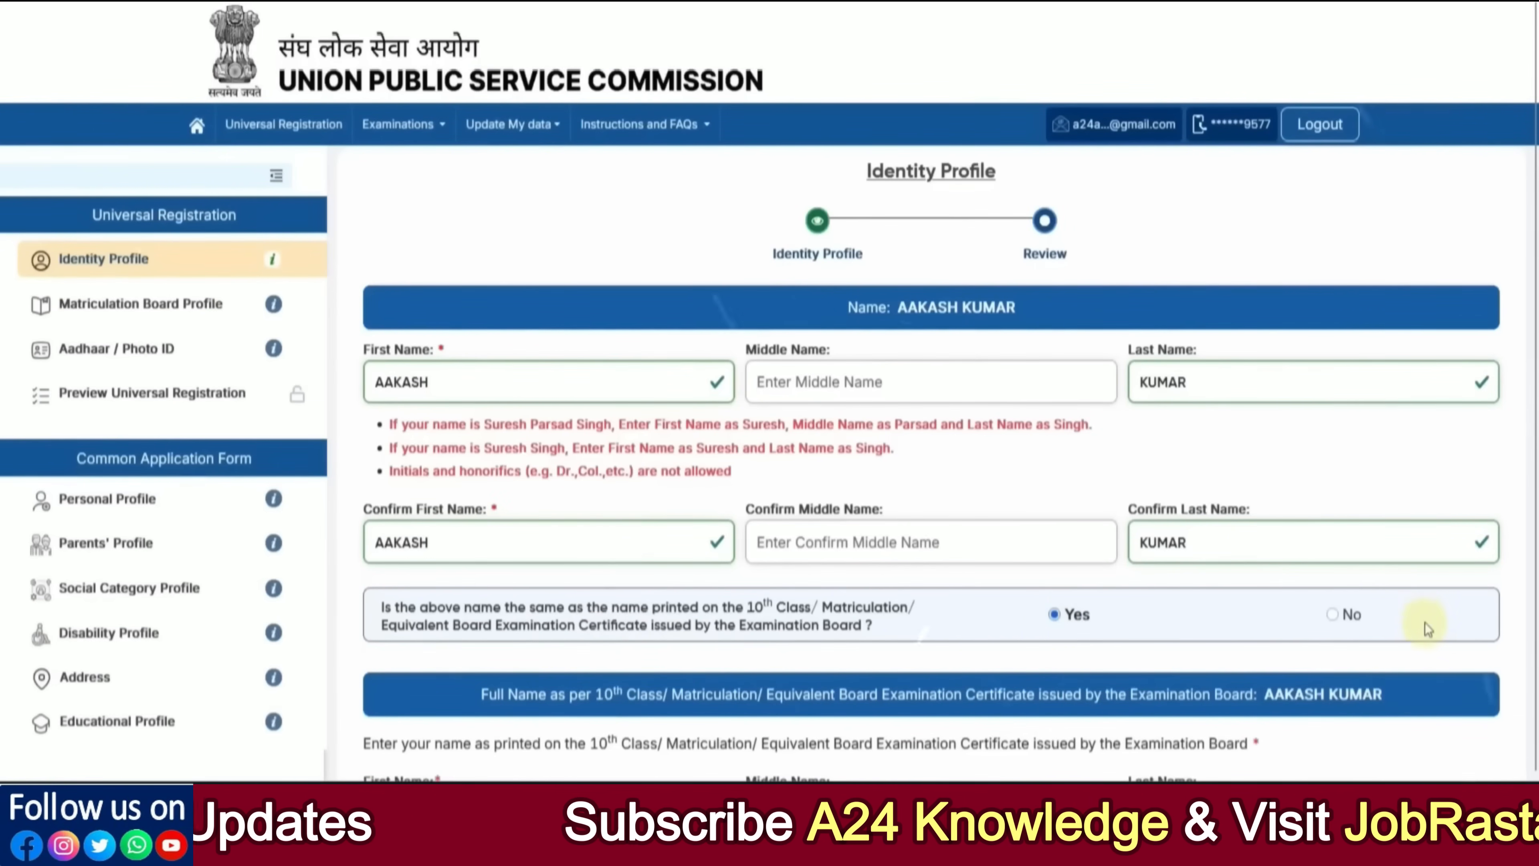
left_click(1333, 615)
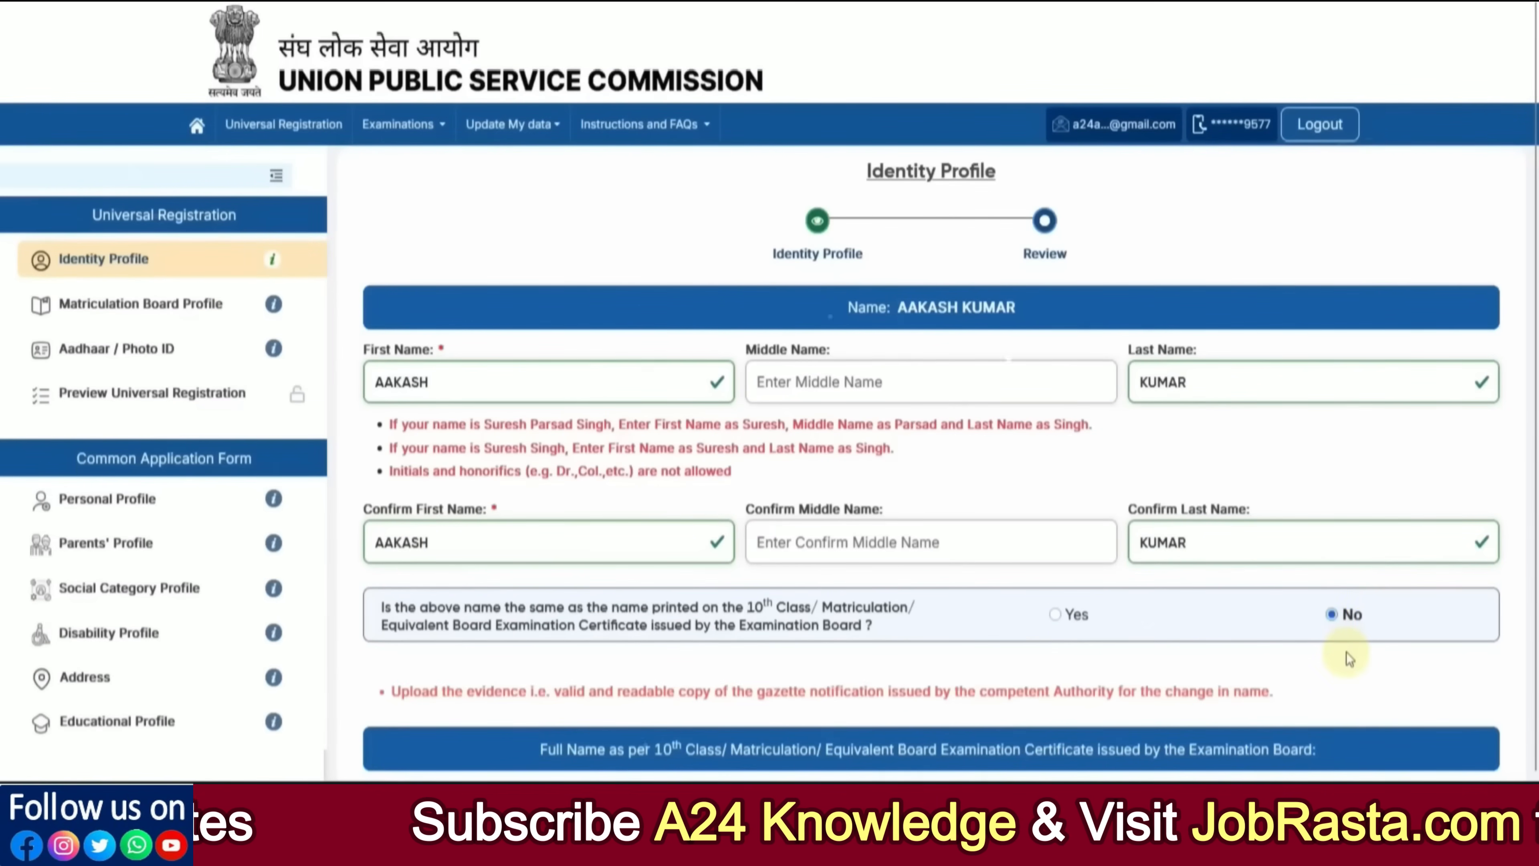
scroll(1347, 652, "down", 2)
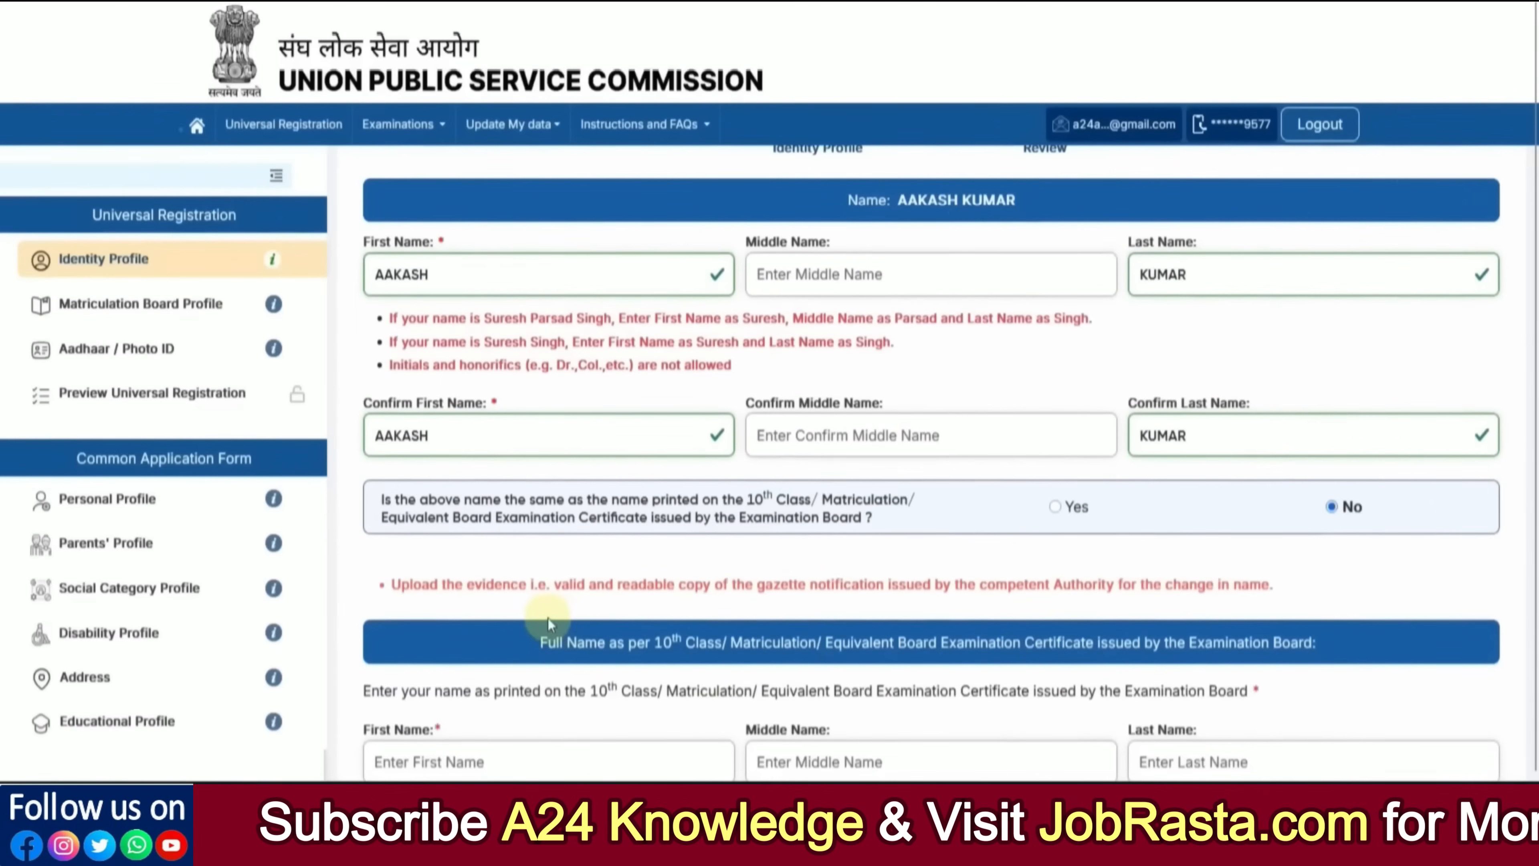
scroll(548, 619, "down", 2)
left_click_drag(446, 478, 514, 481)
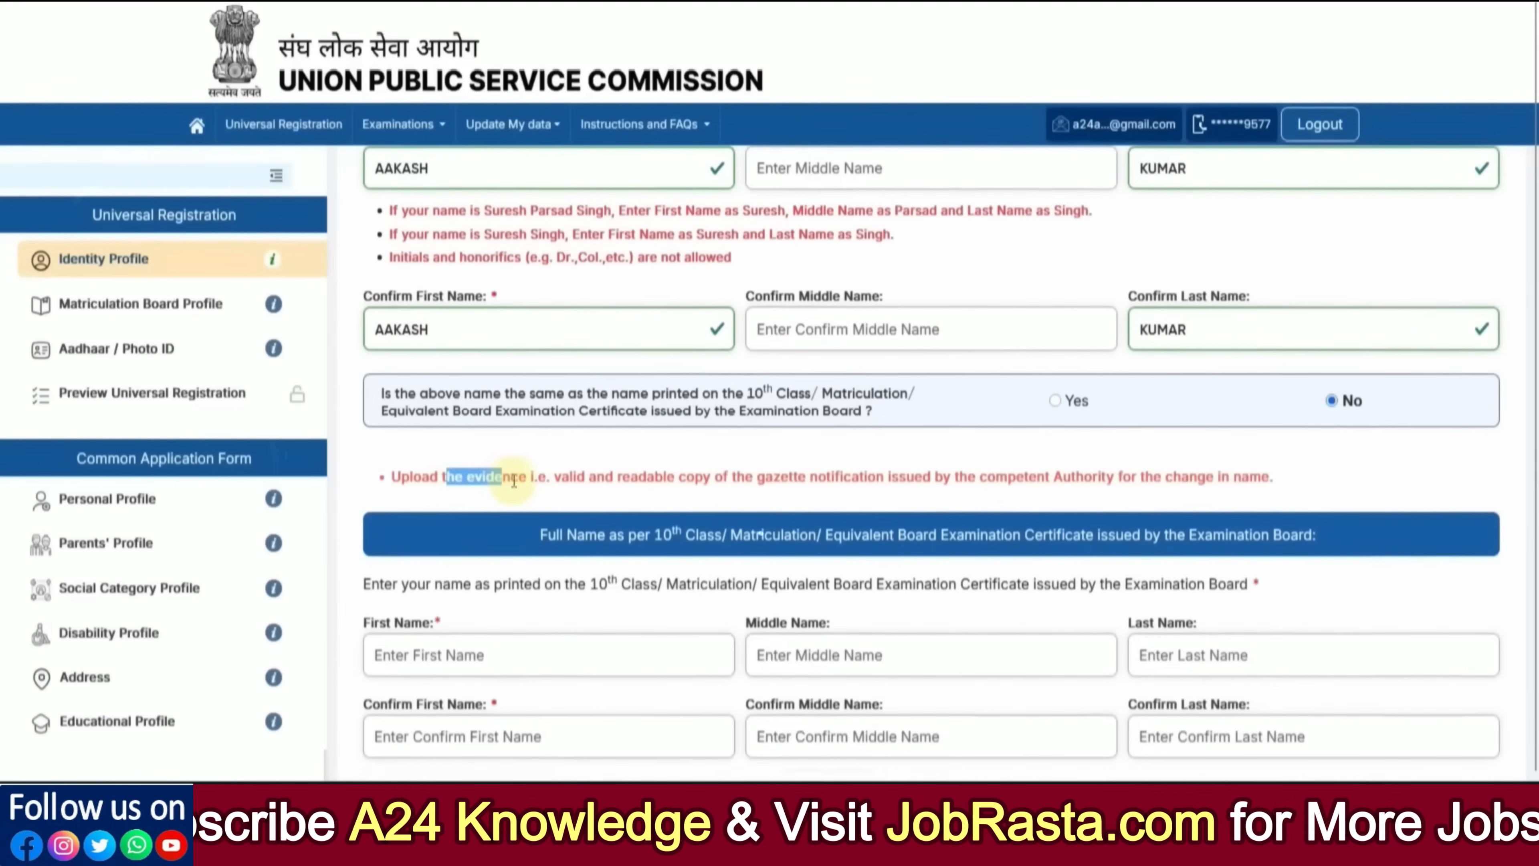
left_click_drag(756, 477, 835, 477)
left_click(848, 475)
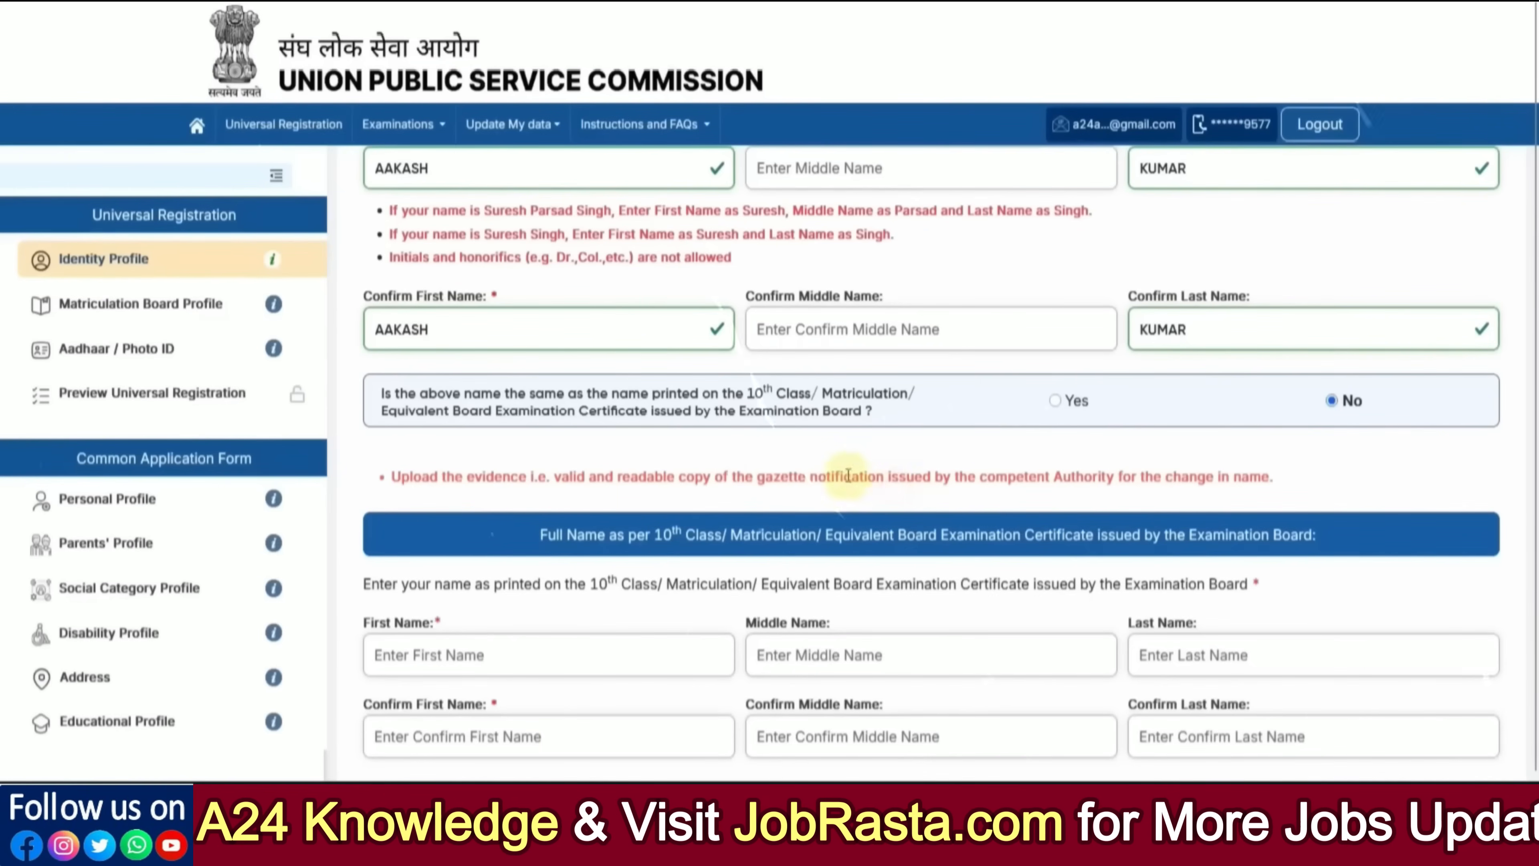
Step: Reselect Yes so the certificate name fields auto-fill with the entered name
left_click(1056, 402)
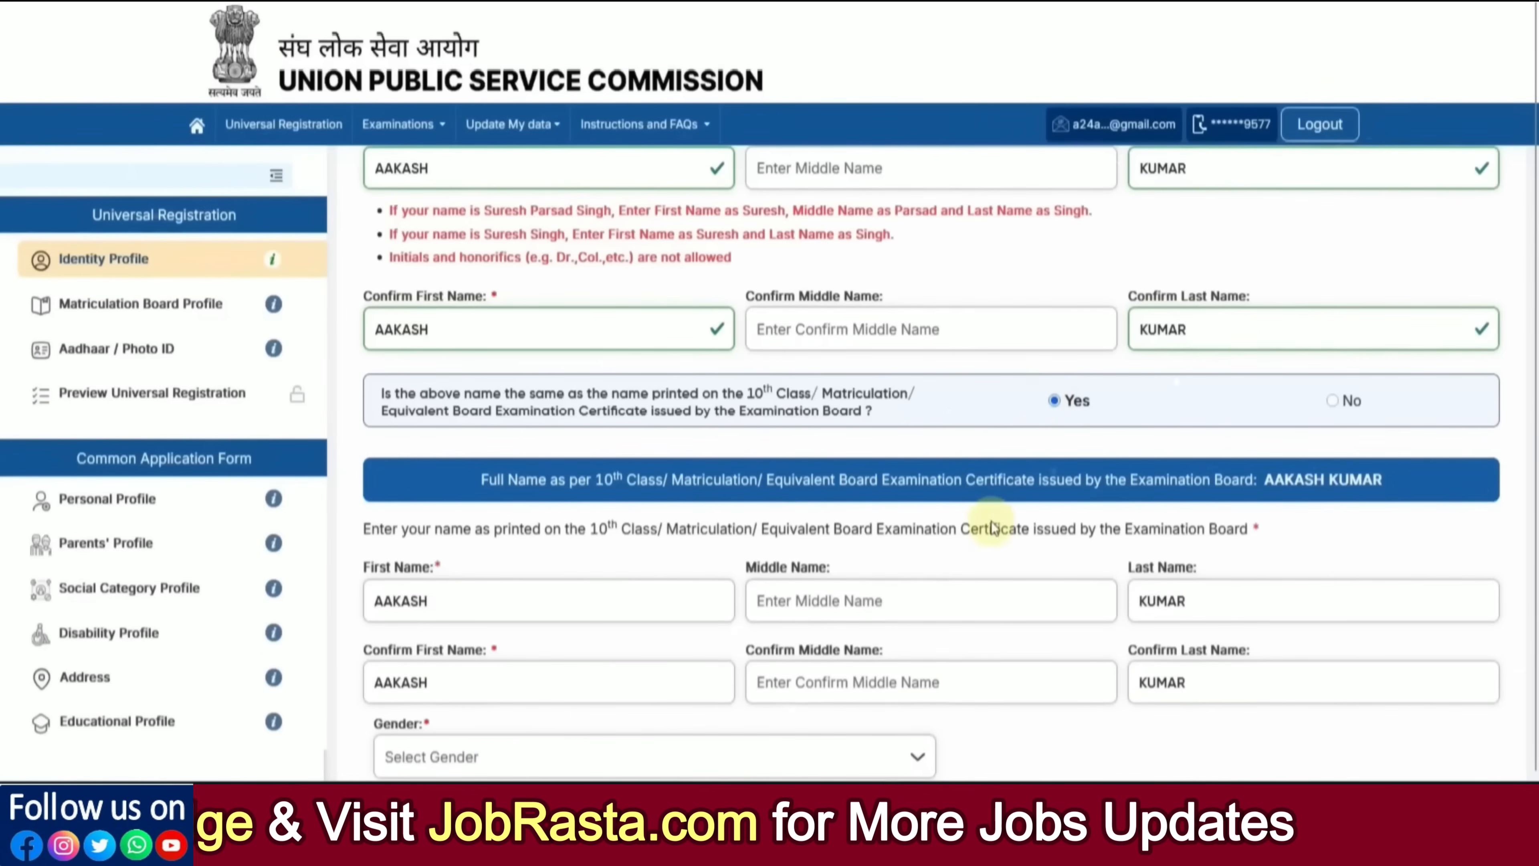
scroll(995, 525, "down", 3)
scroll(993, 522, "down", 2)
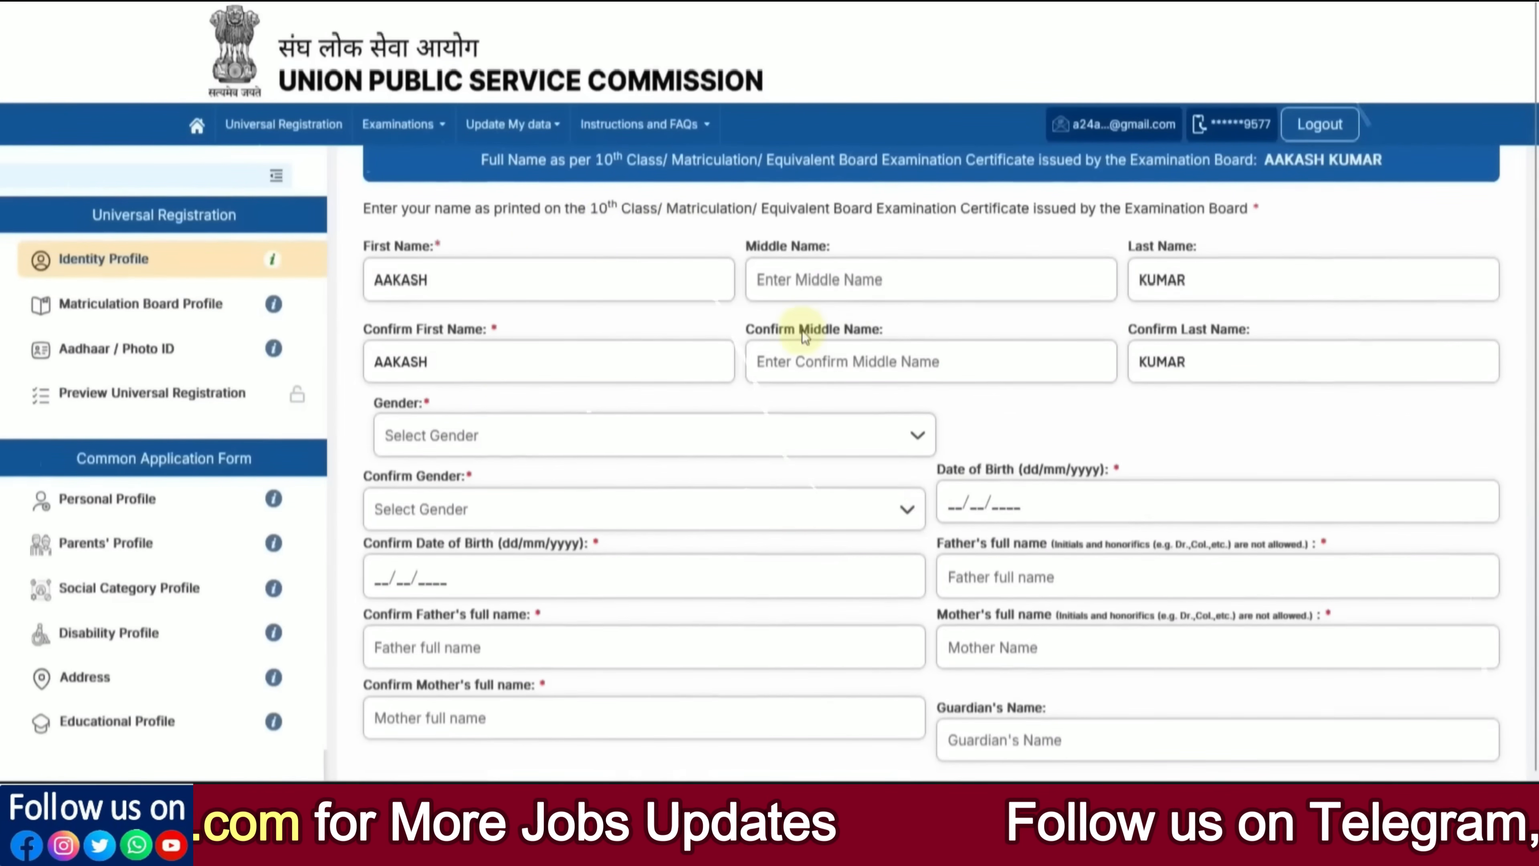
scroll(643, 328, "down", 2)
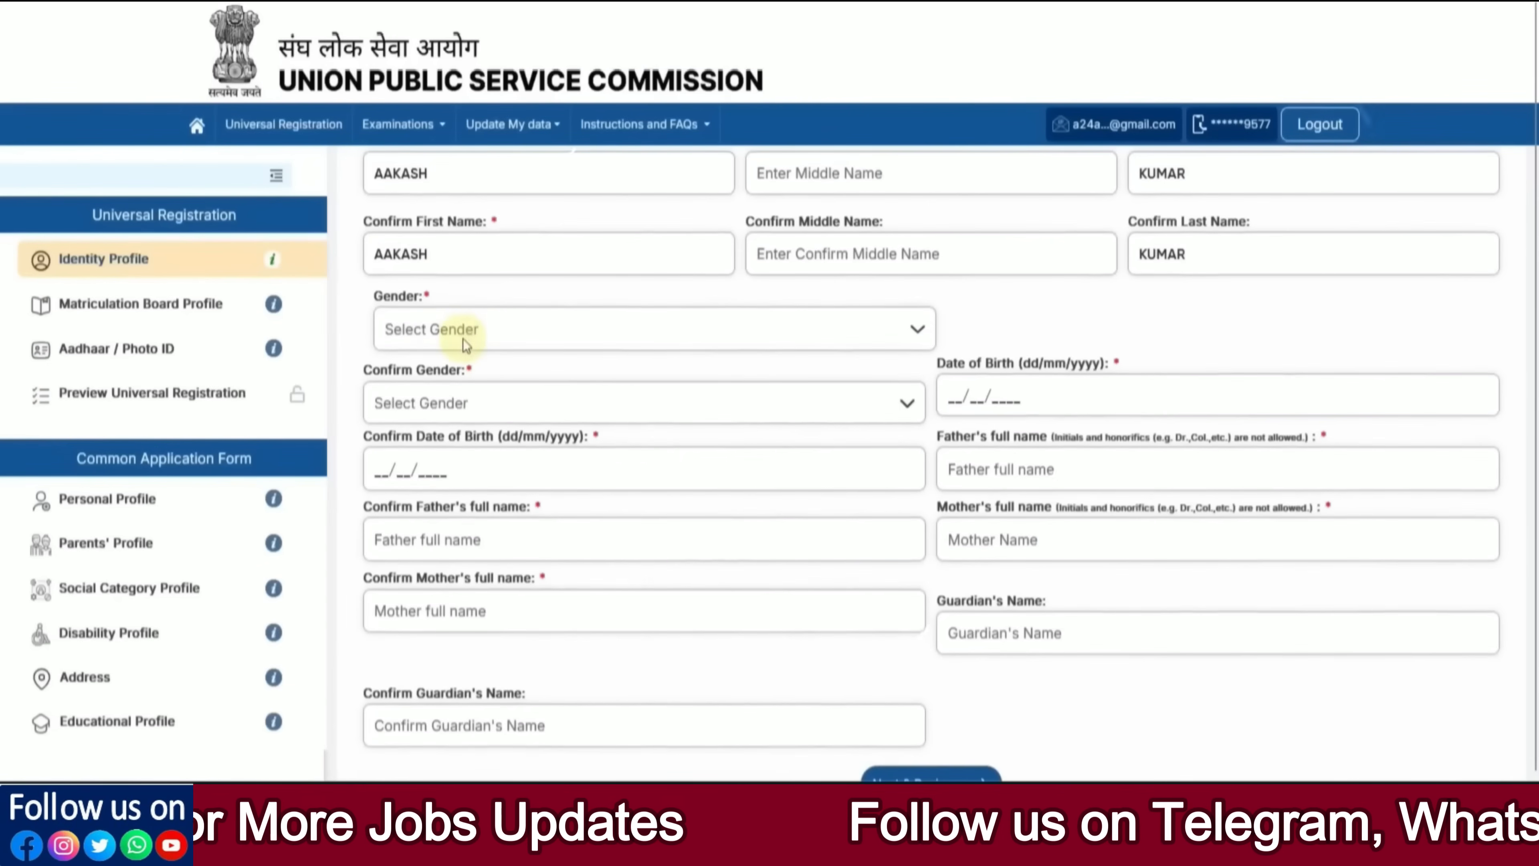
Step: Set both Gender and Confirm Gender to Male
left_click(464, 332)
left_click(443, 370)
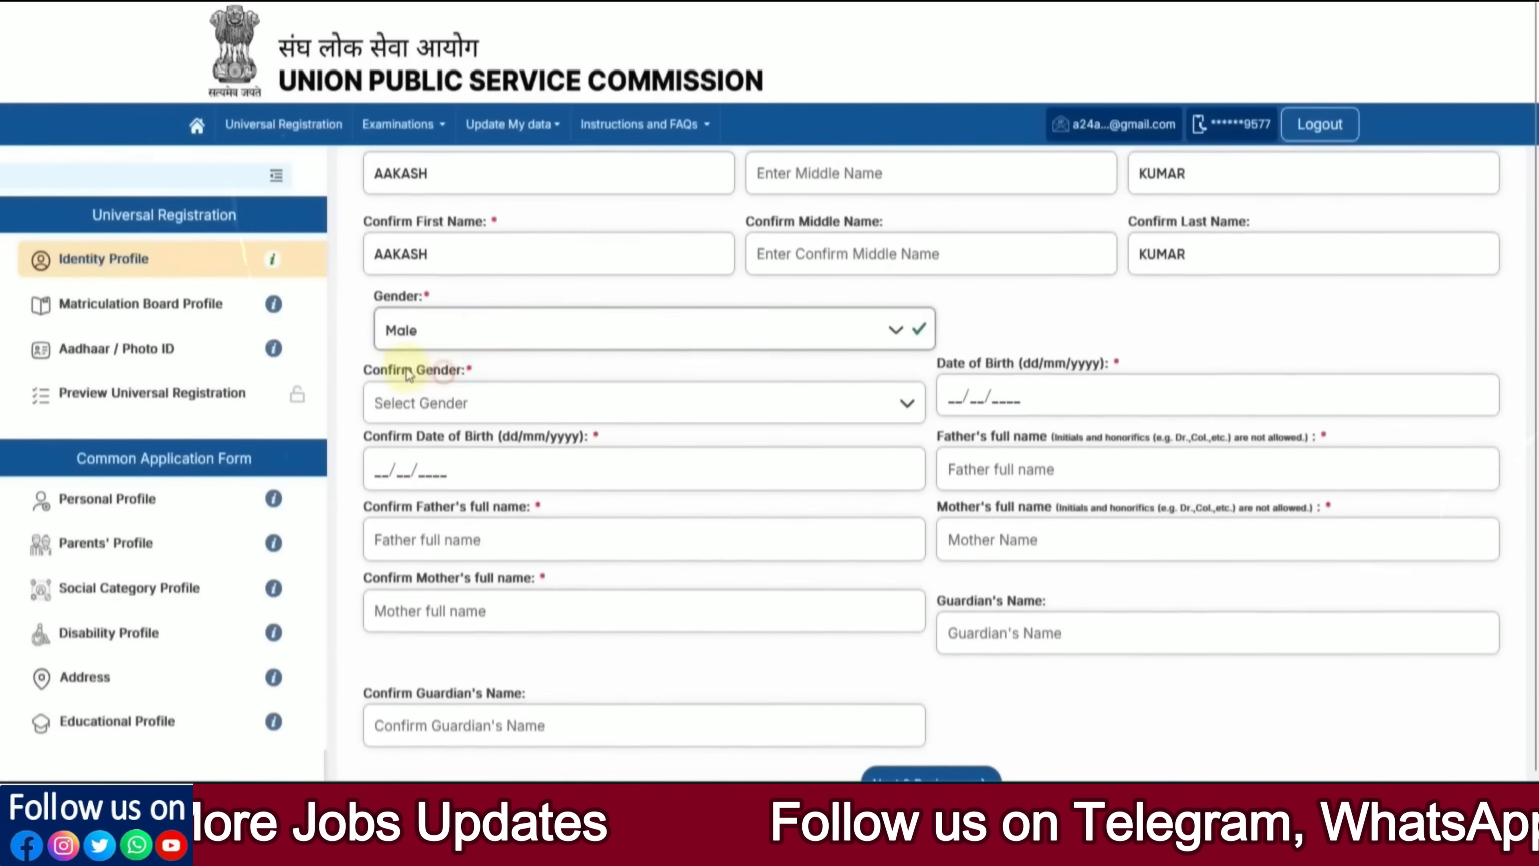
left_click(405, 404)
left_click(394, 516)
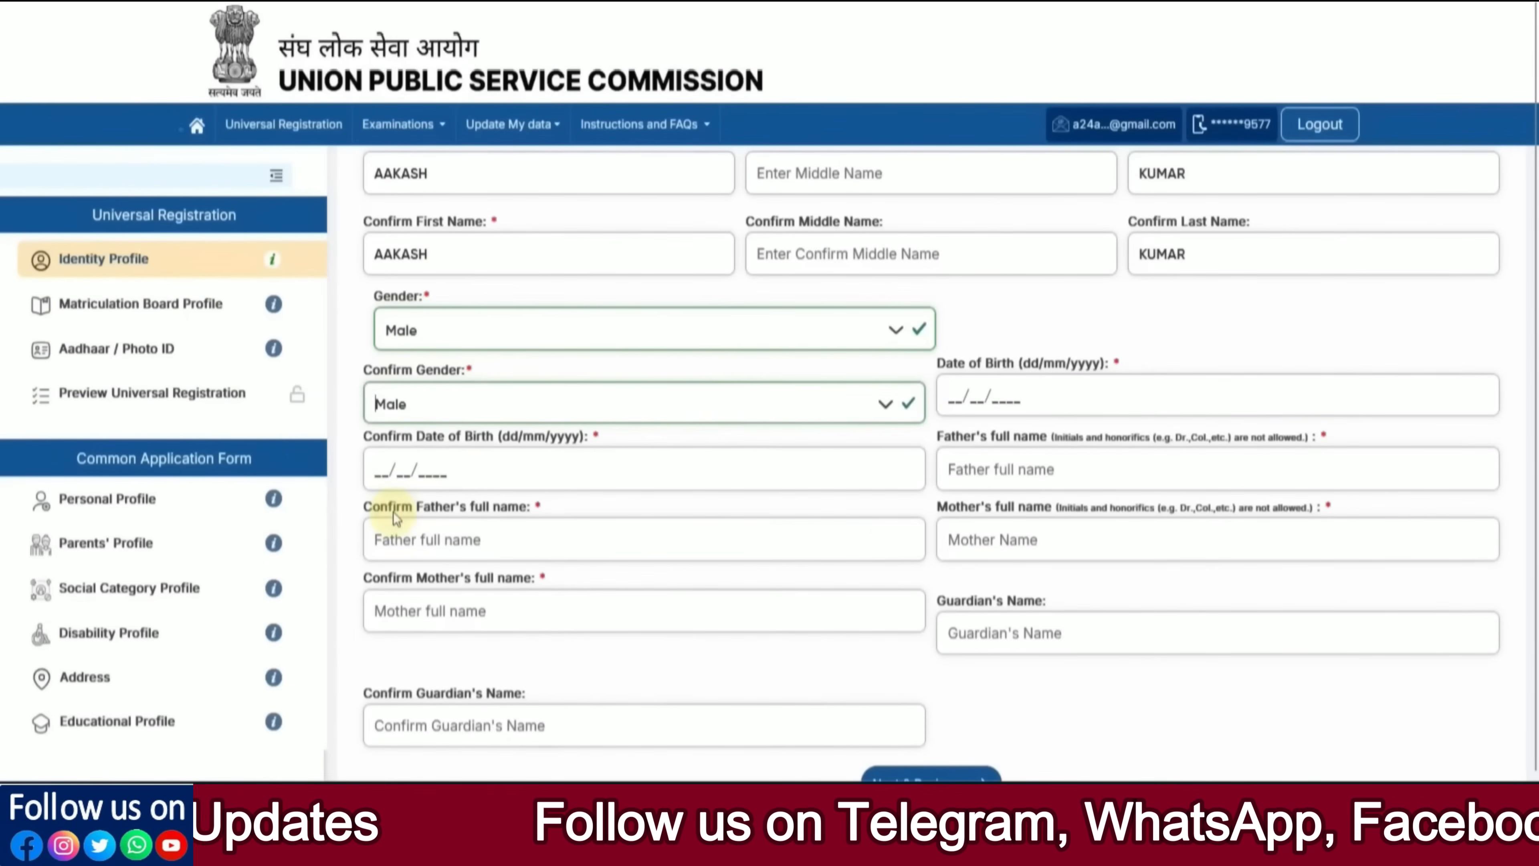
left_click(970, 398)
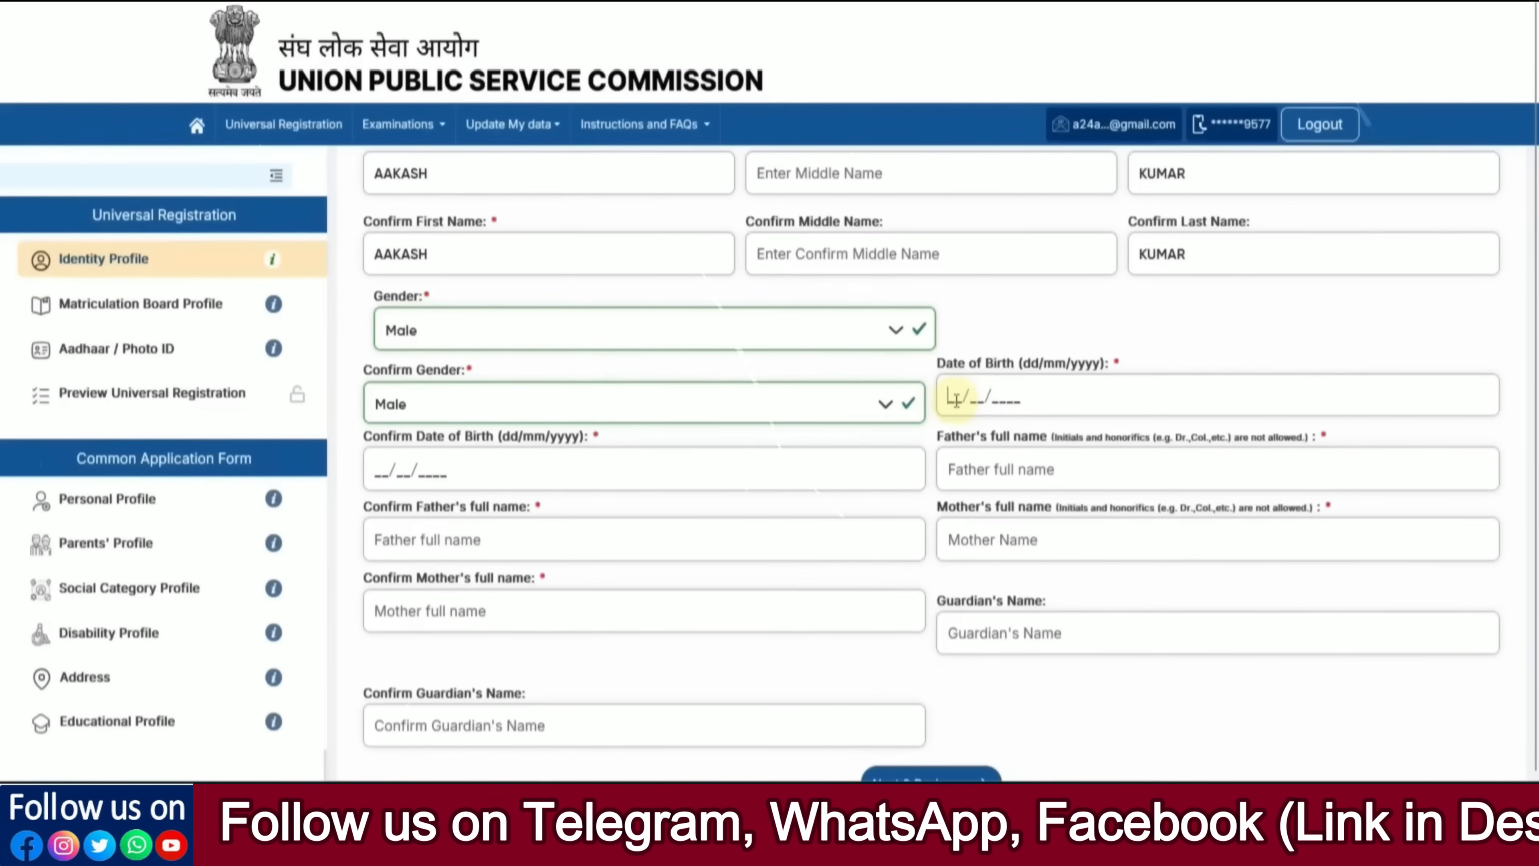
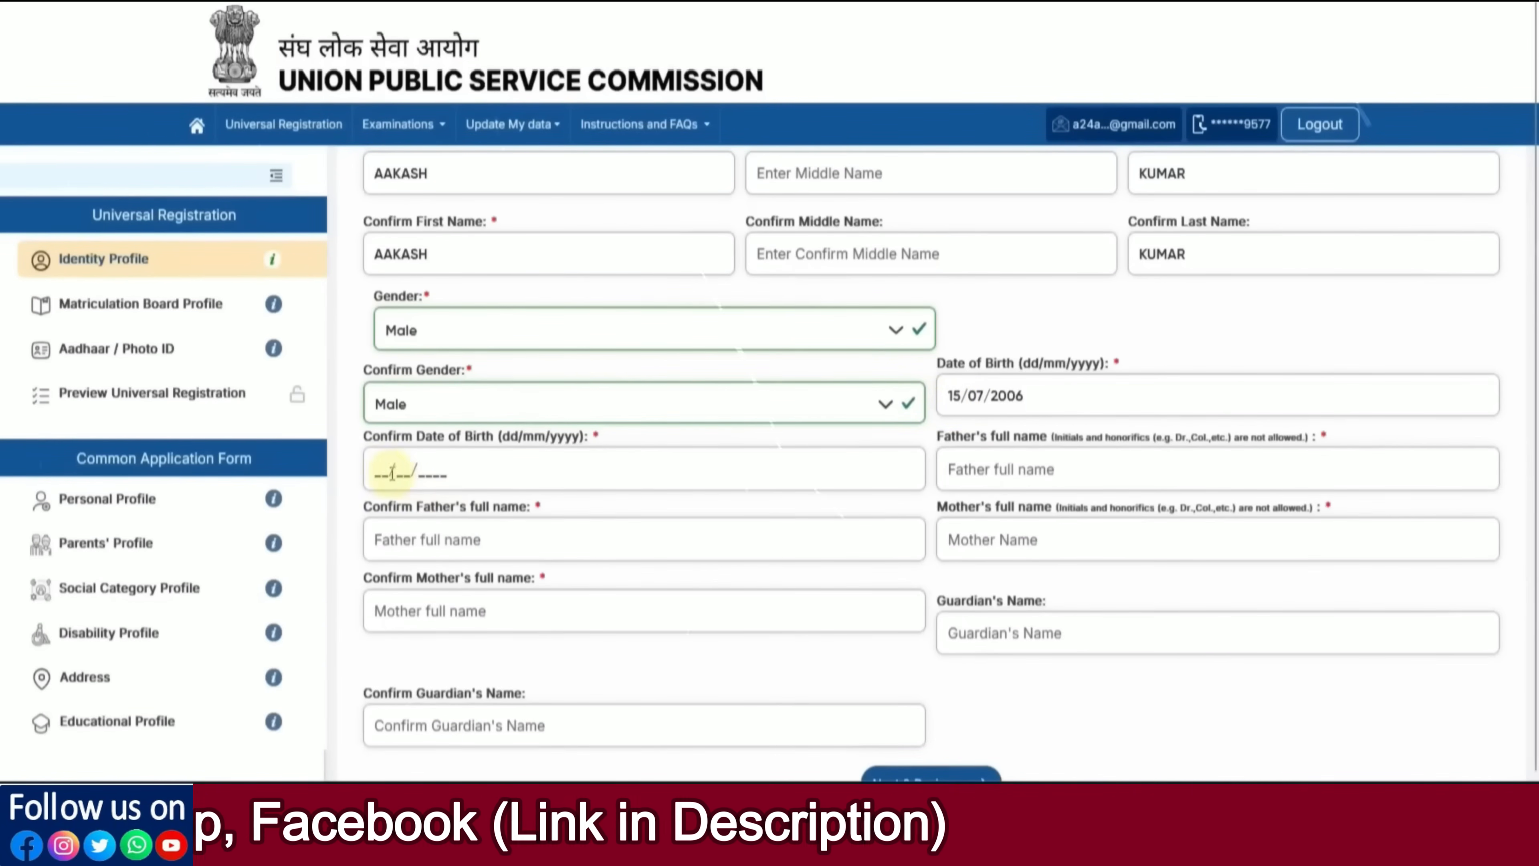
left_click(378, 471)
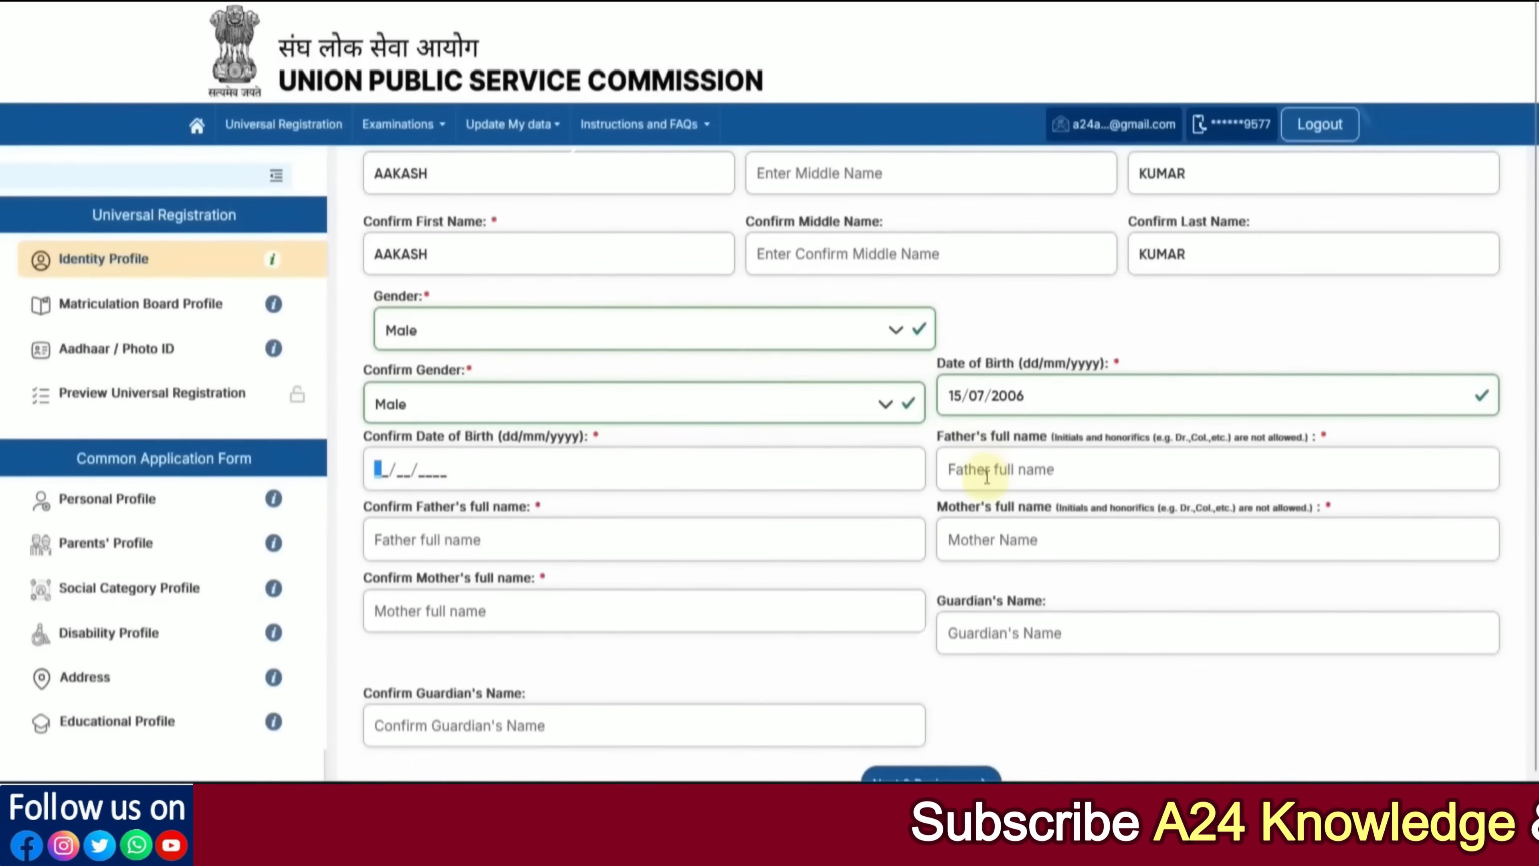
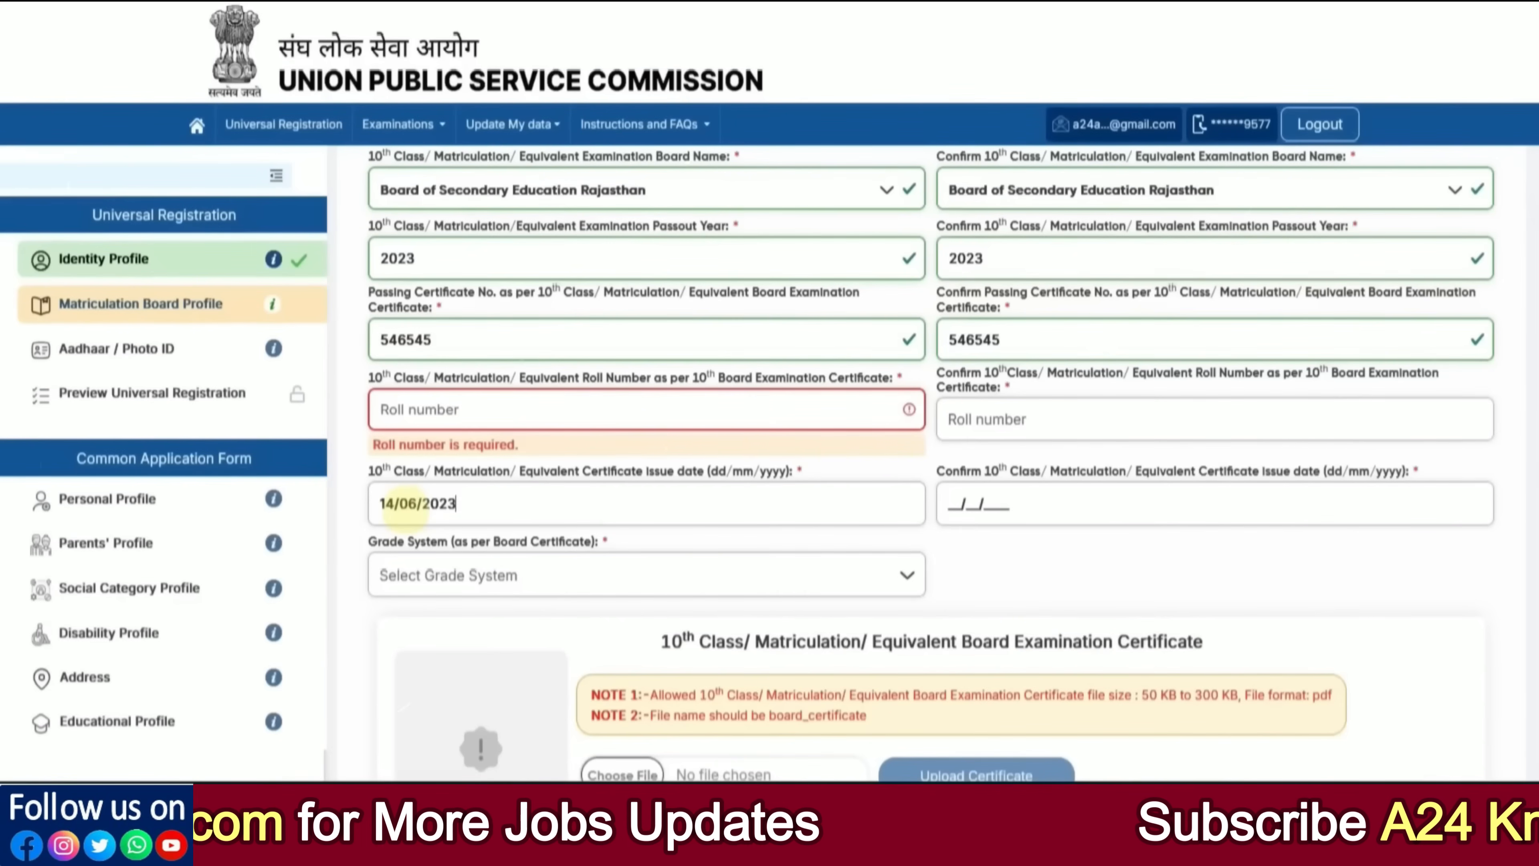
Step: Validate the 14/06/2023 certificate issue date and move down to the marks section
left_click(993, 570)
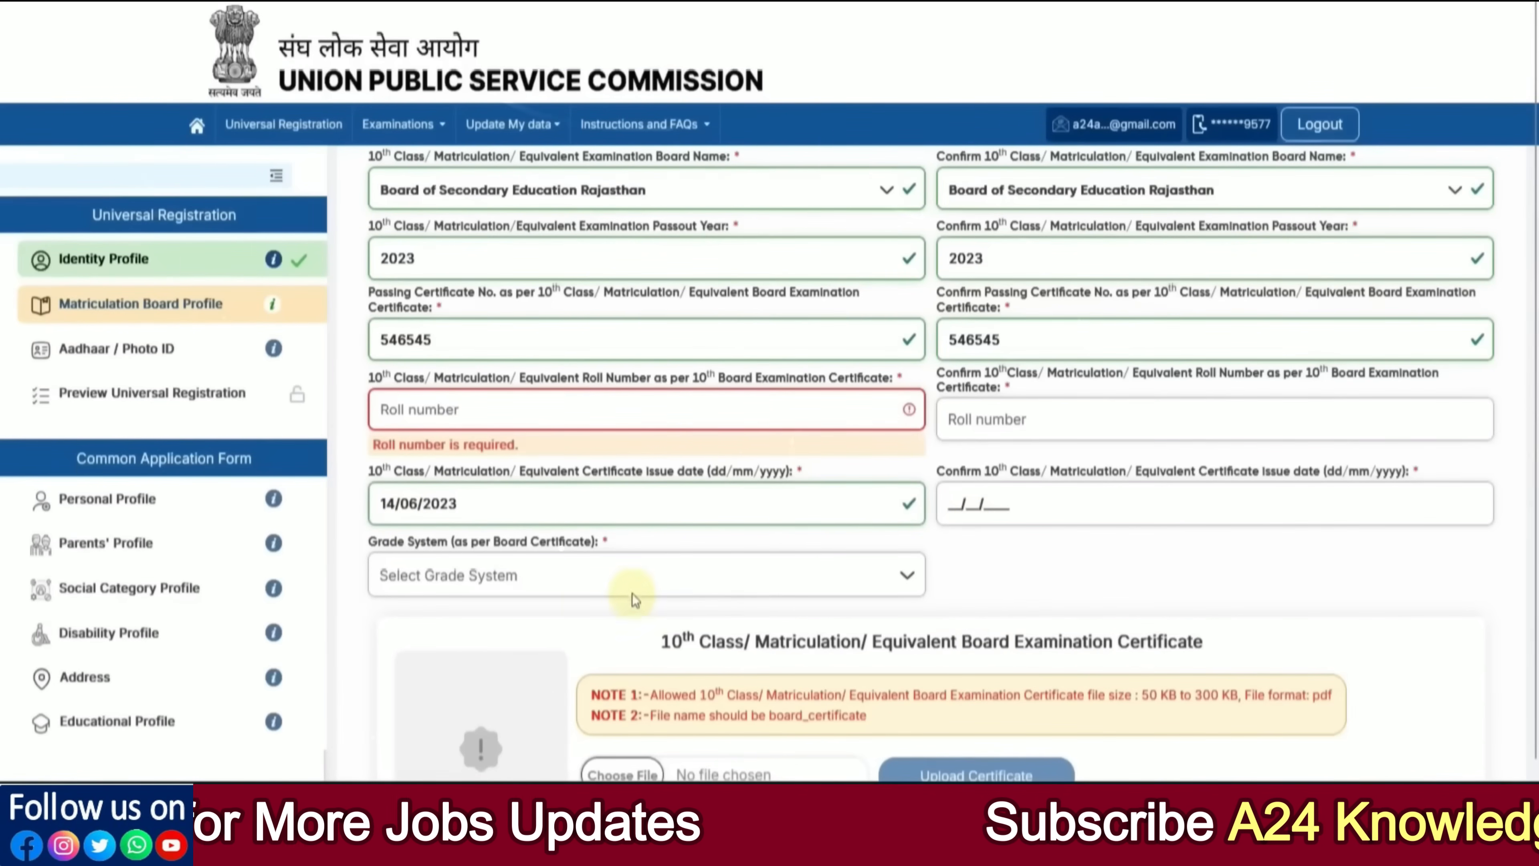
scroll(584, 584, "down", 3)
Step: Compare the grade system options, then settle on Percentage(%) Marks
left_click(465, 371)
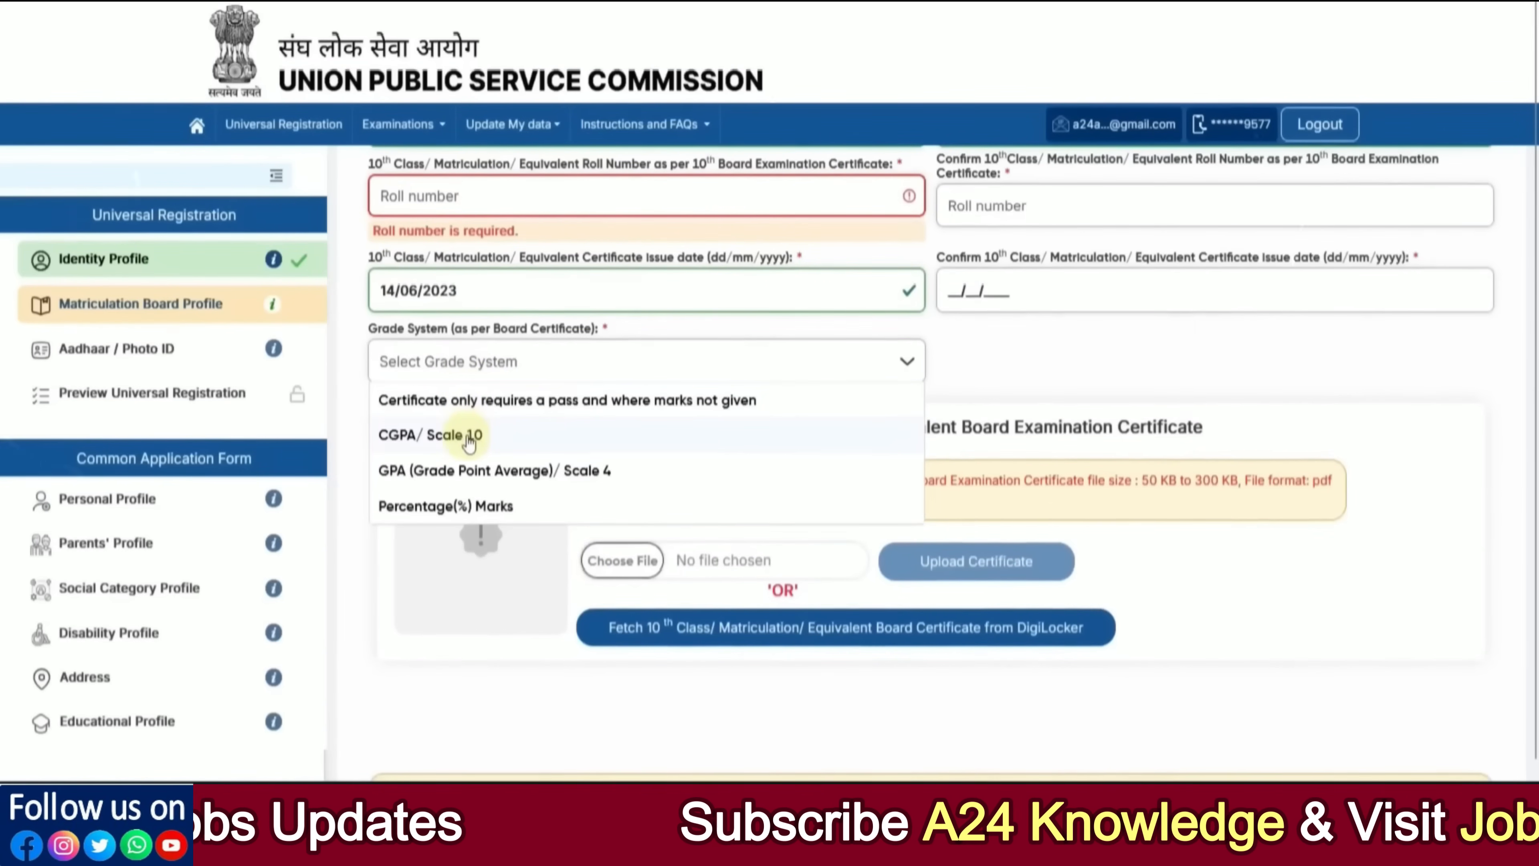
left_click(441, 446)
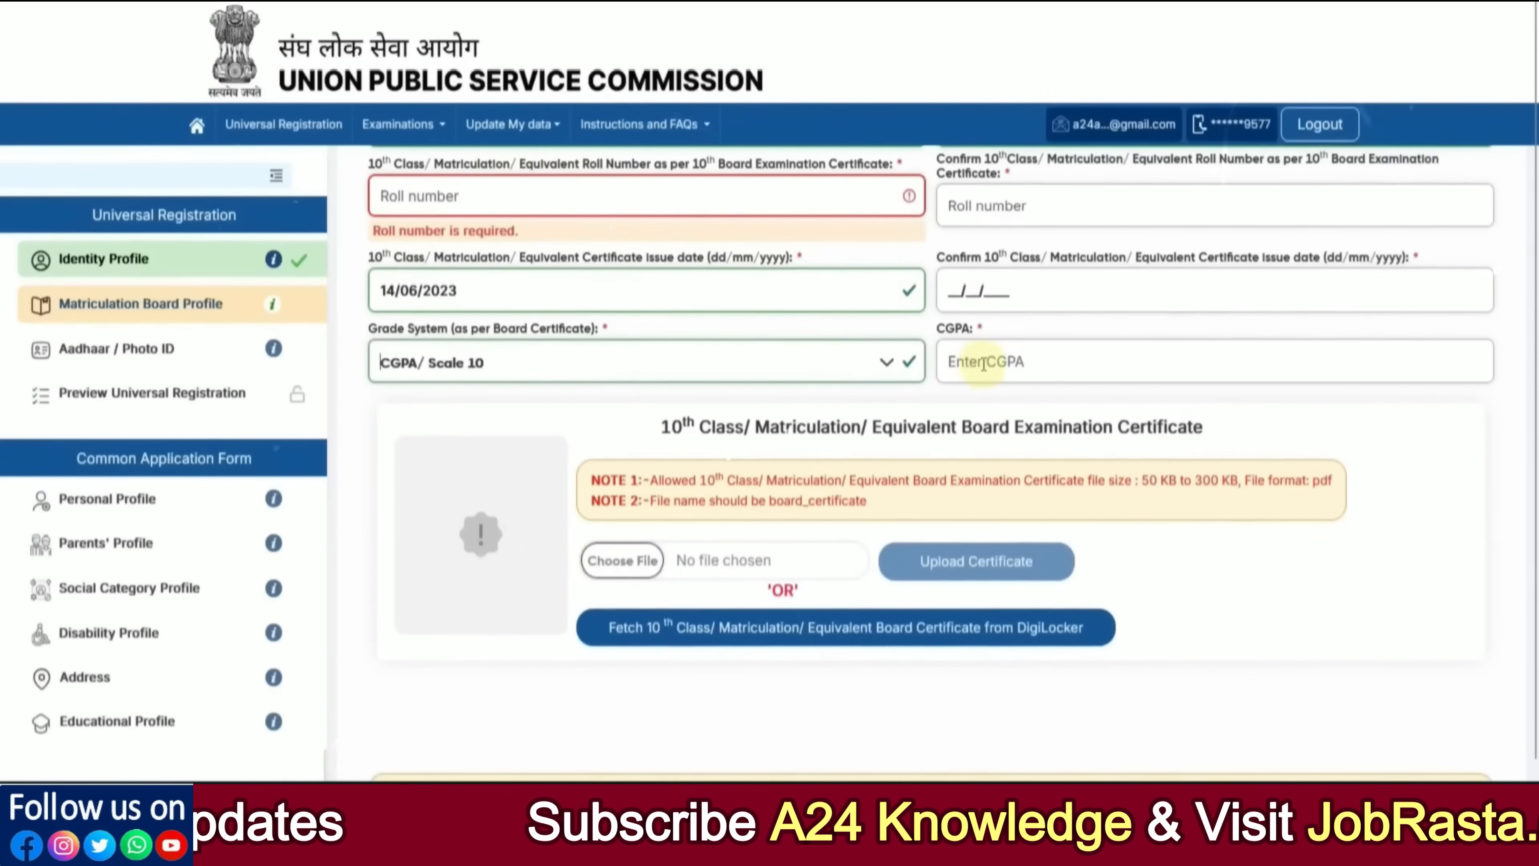
left_click(659, 366)
left_click(483, 509)
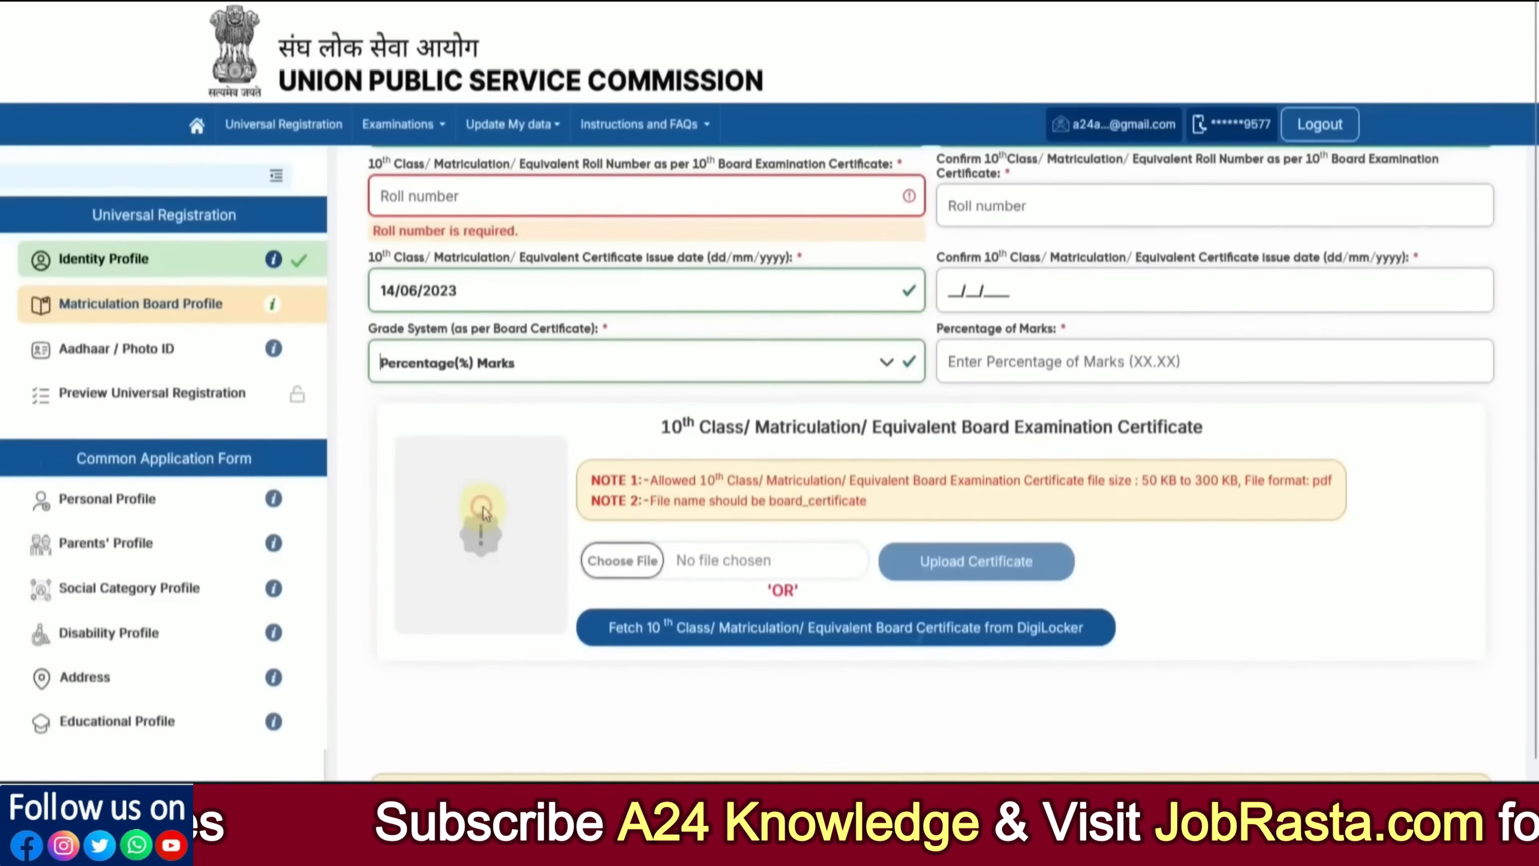
left_click(703, 372)
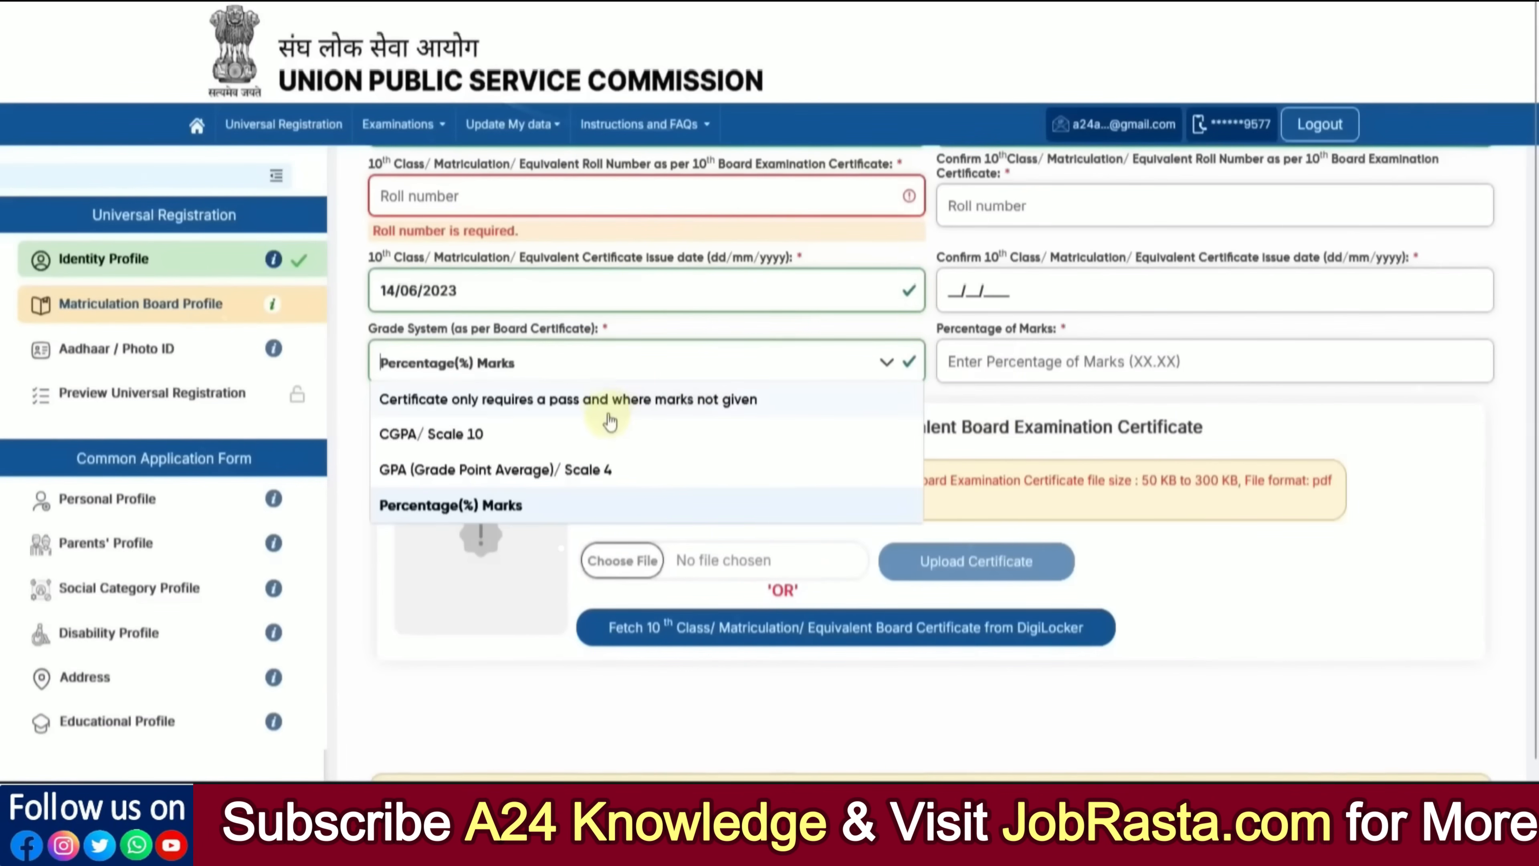
left_click(552, 412)
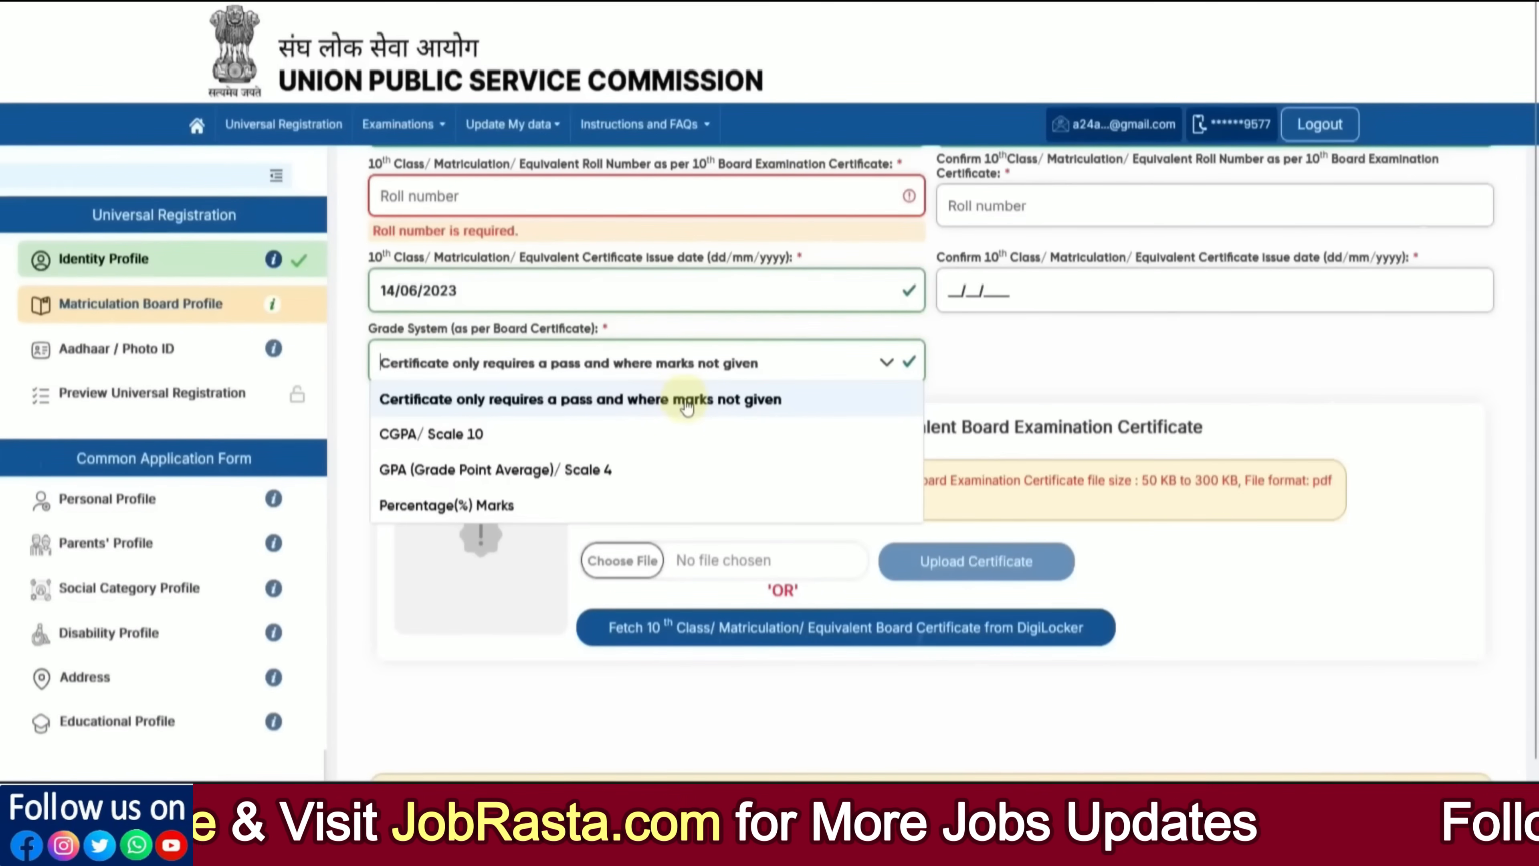
left_click(571, 479)
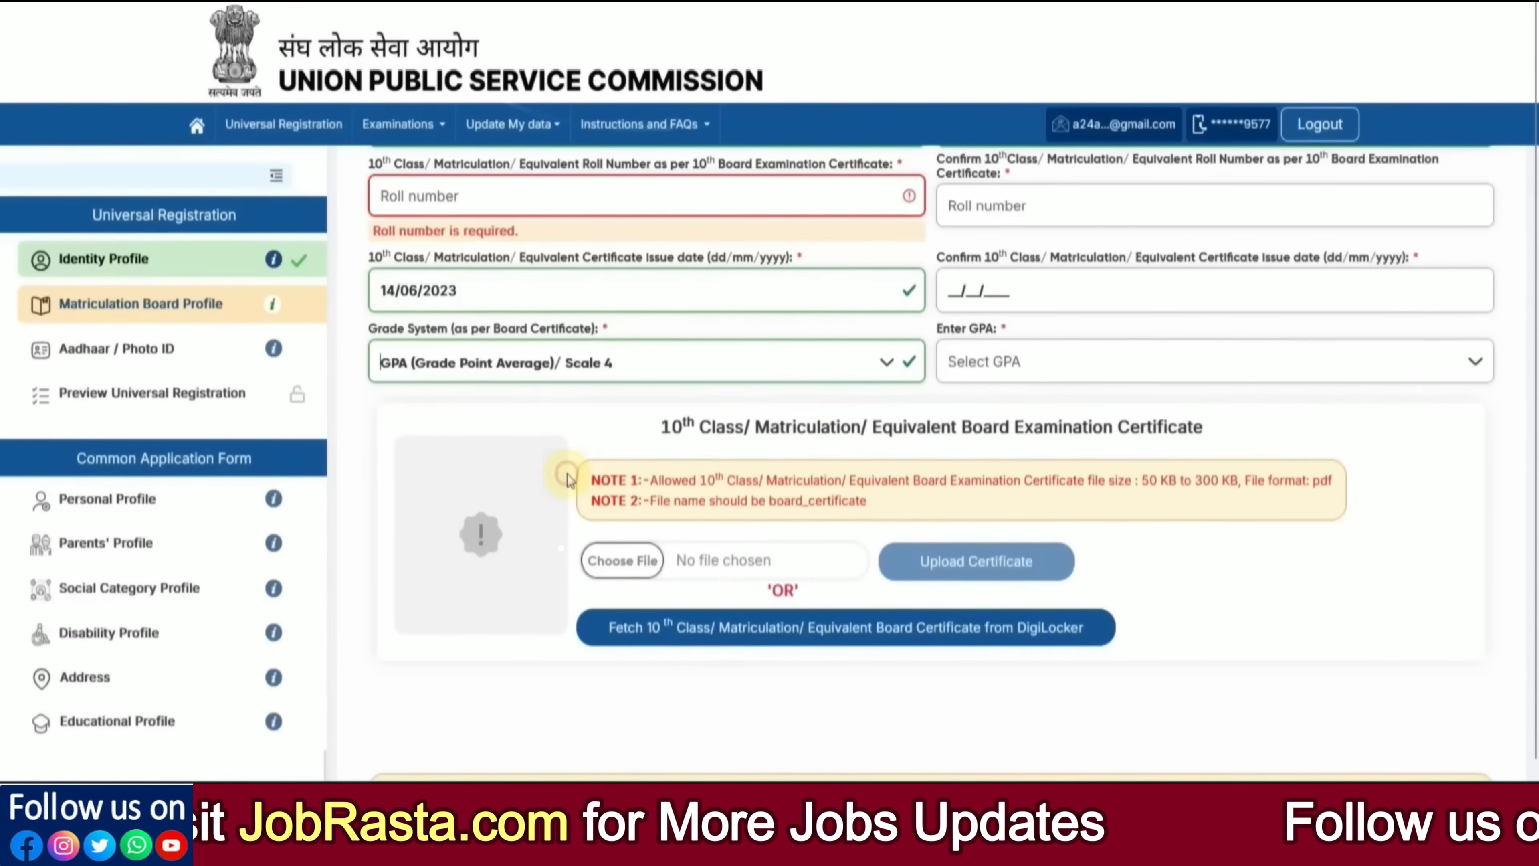
left_click(999, 370)
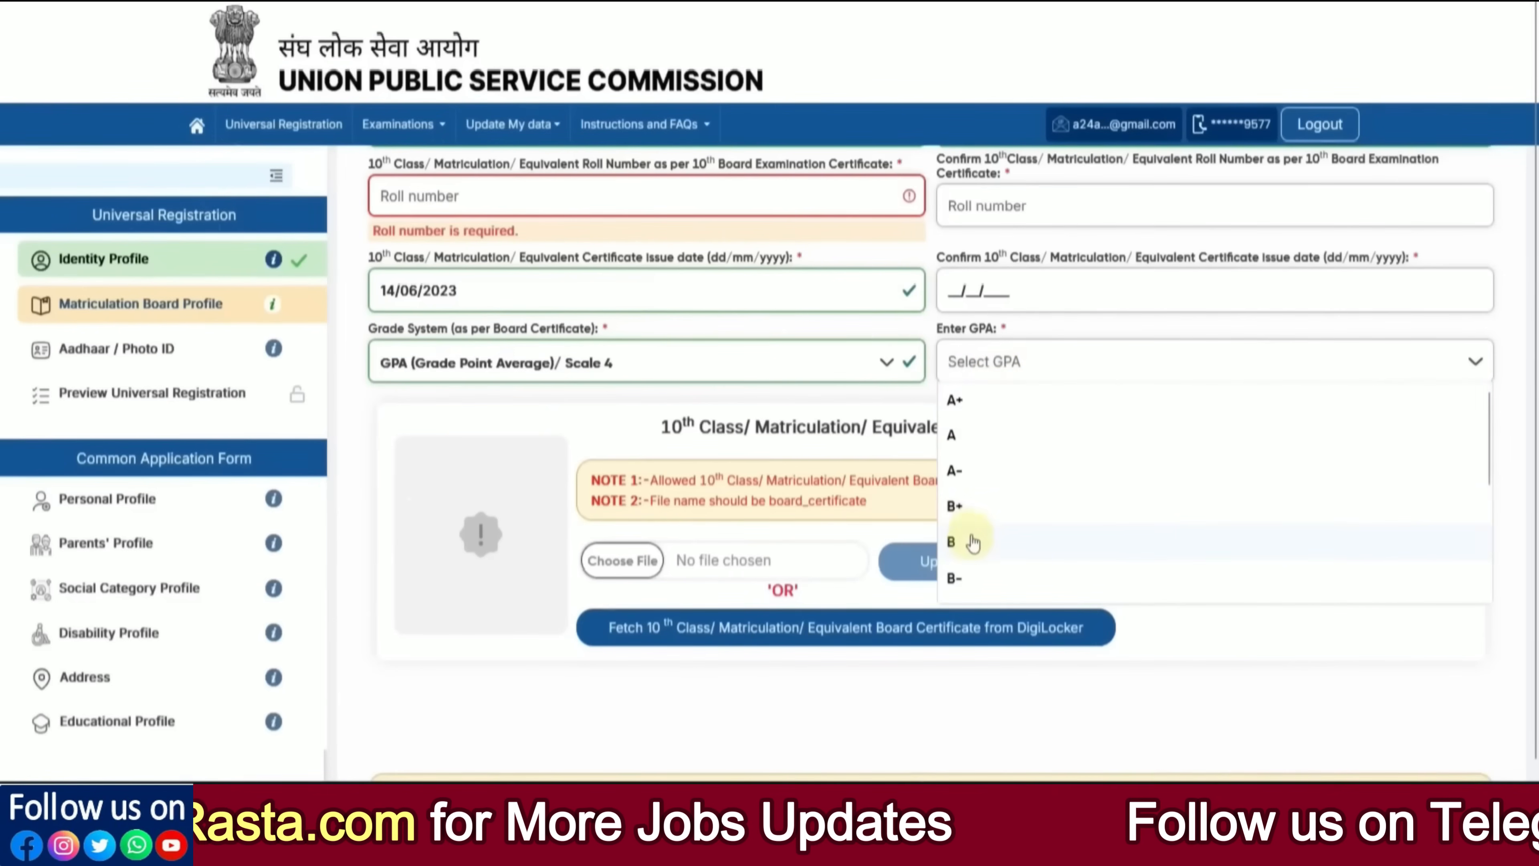
left_click(577, 370)
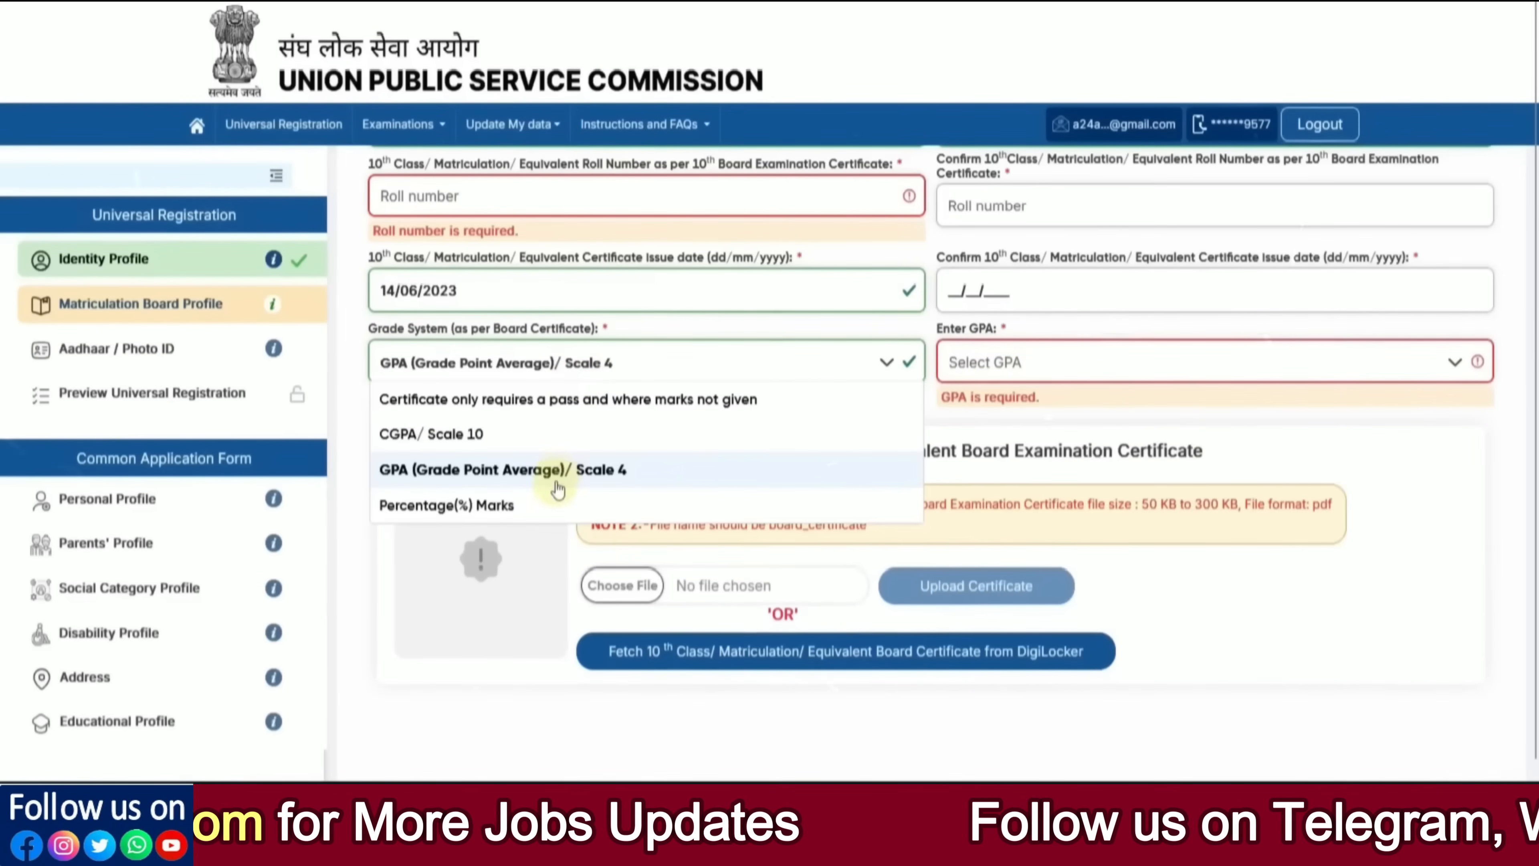
left_click(549, 503)
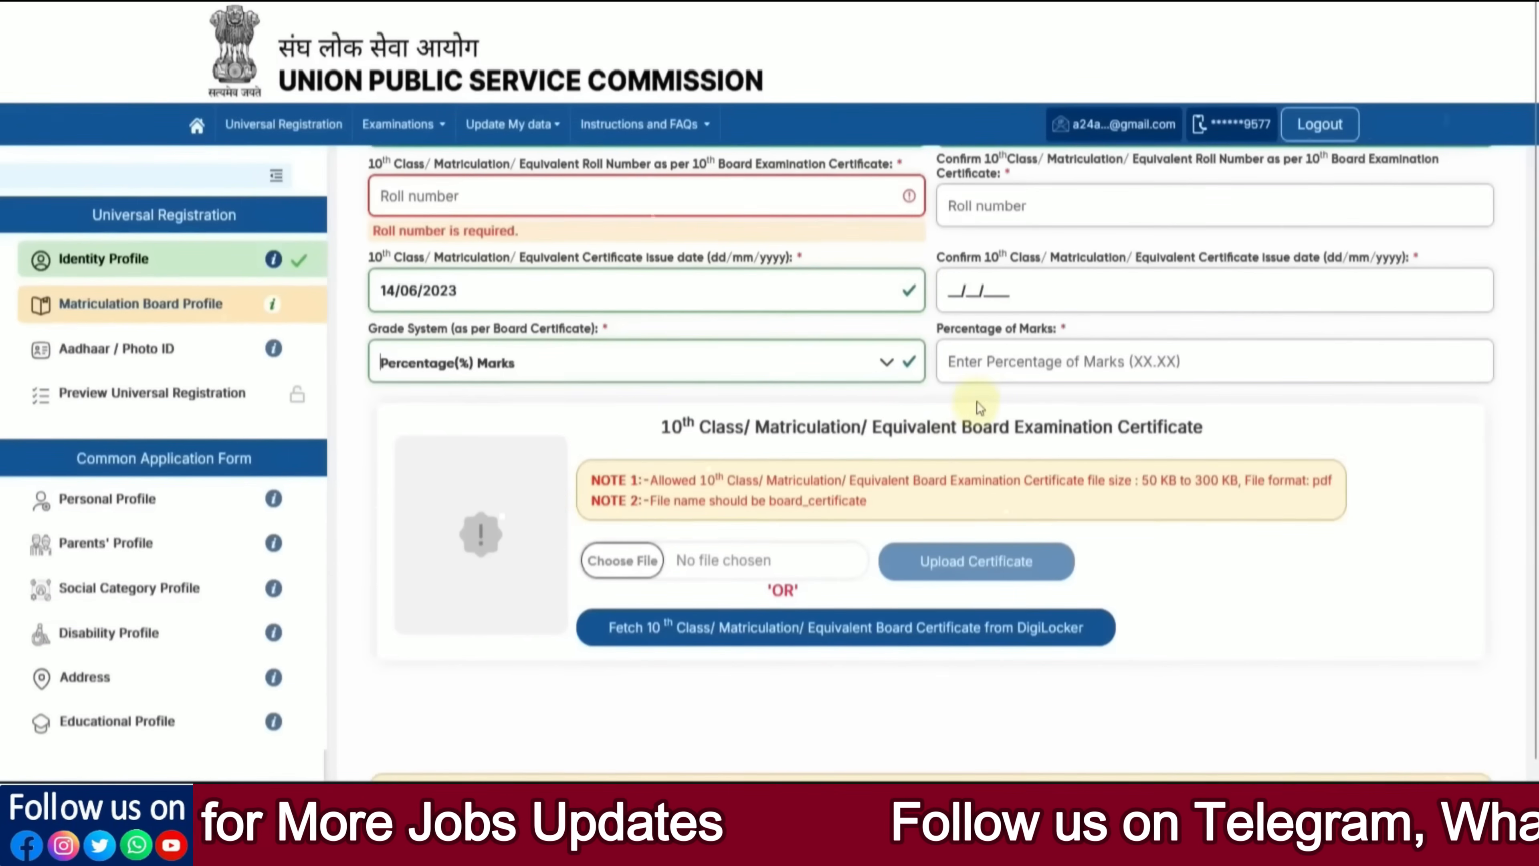
Step: Enter 80.00 as percentage of marks, then select the required file name board_certificate
left_click(990, 363)
type("80.0")
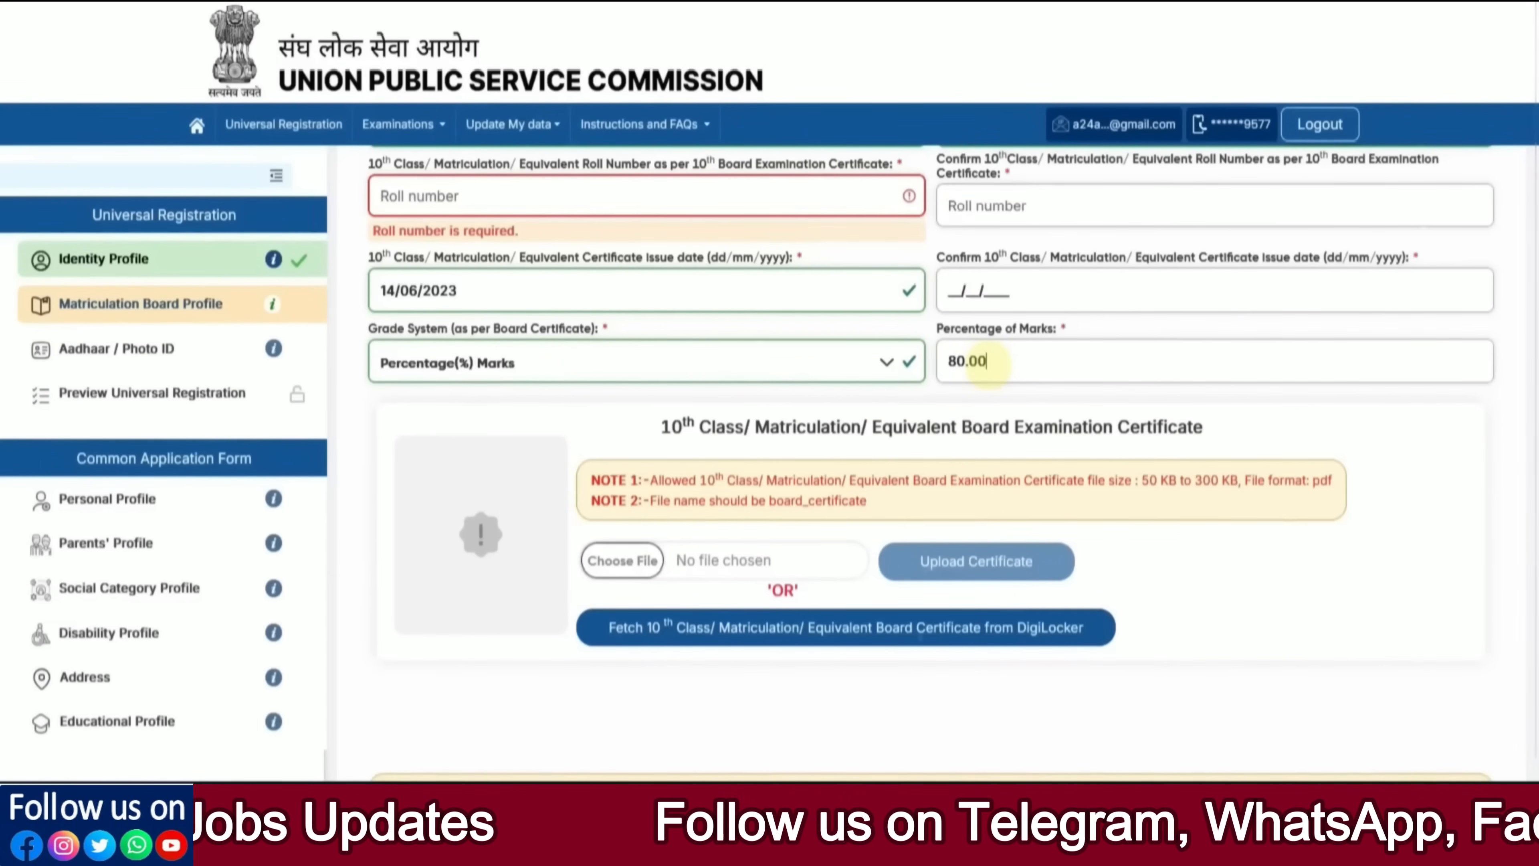
type("0")
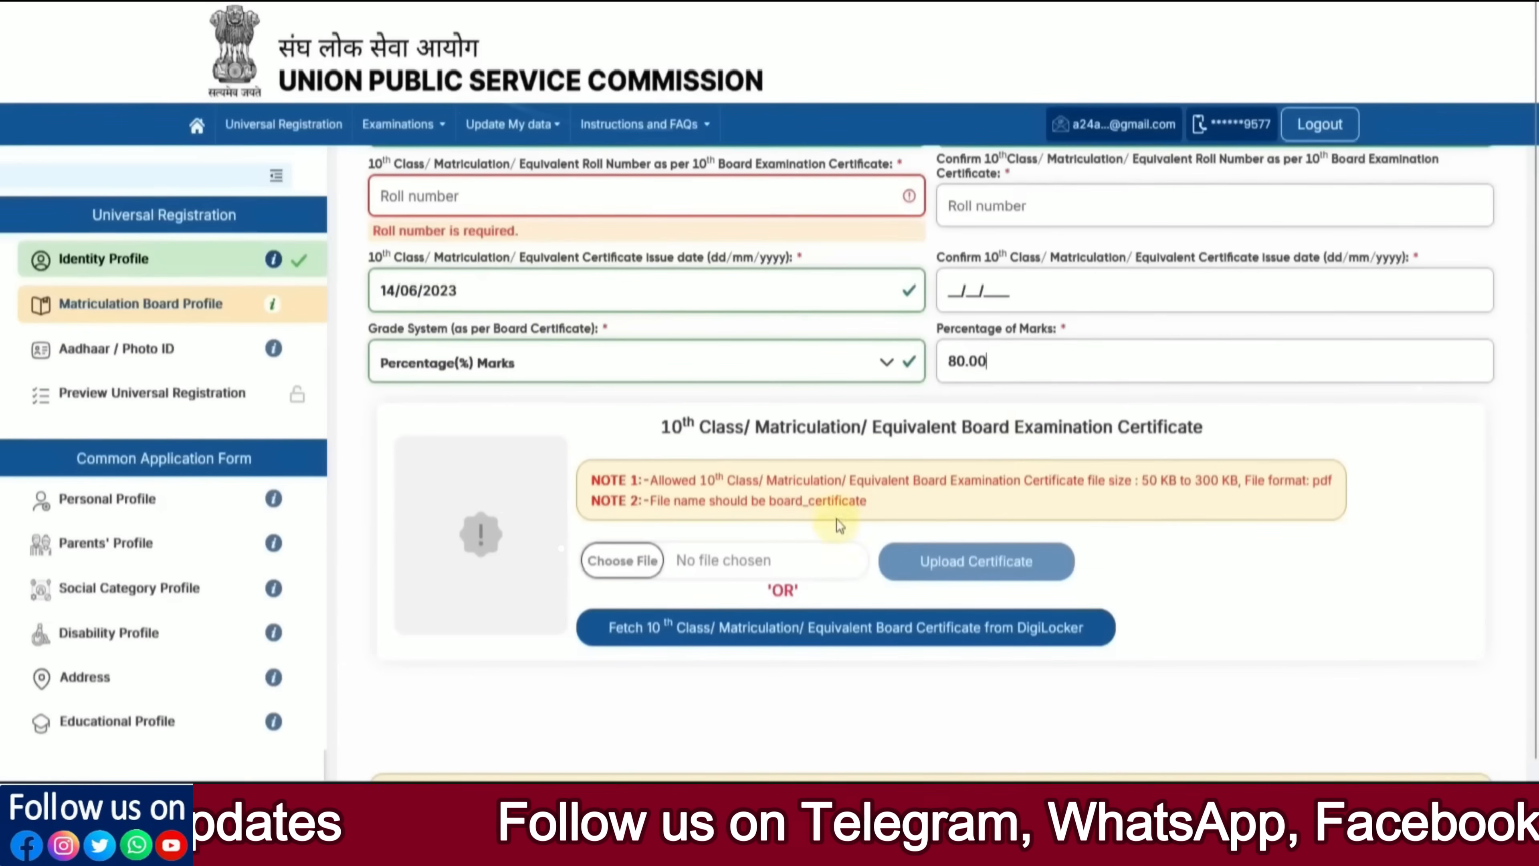
left_click_drag(712, 432, 840, 435)
left_click(920, 442)
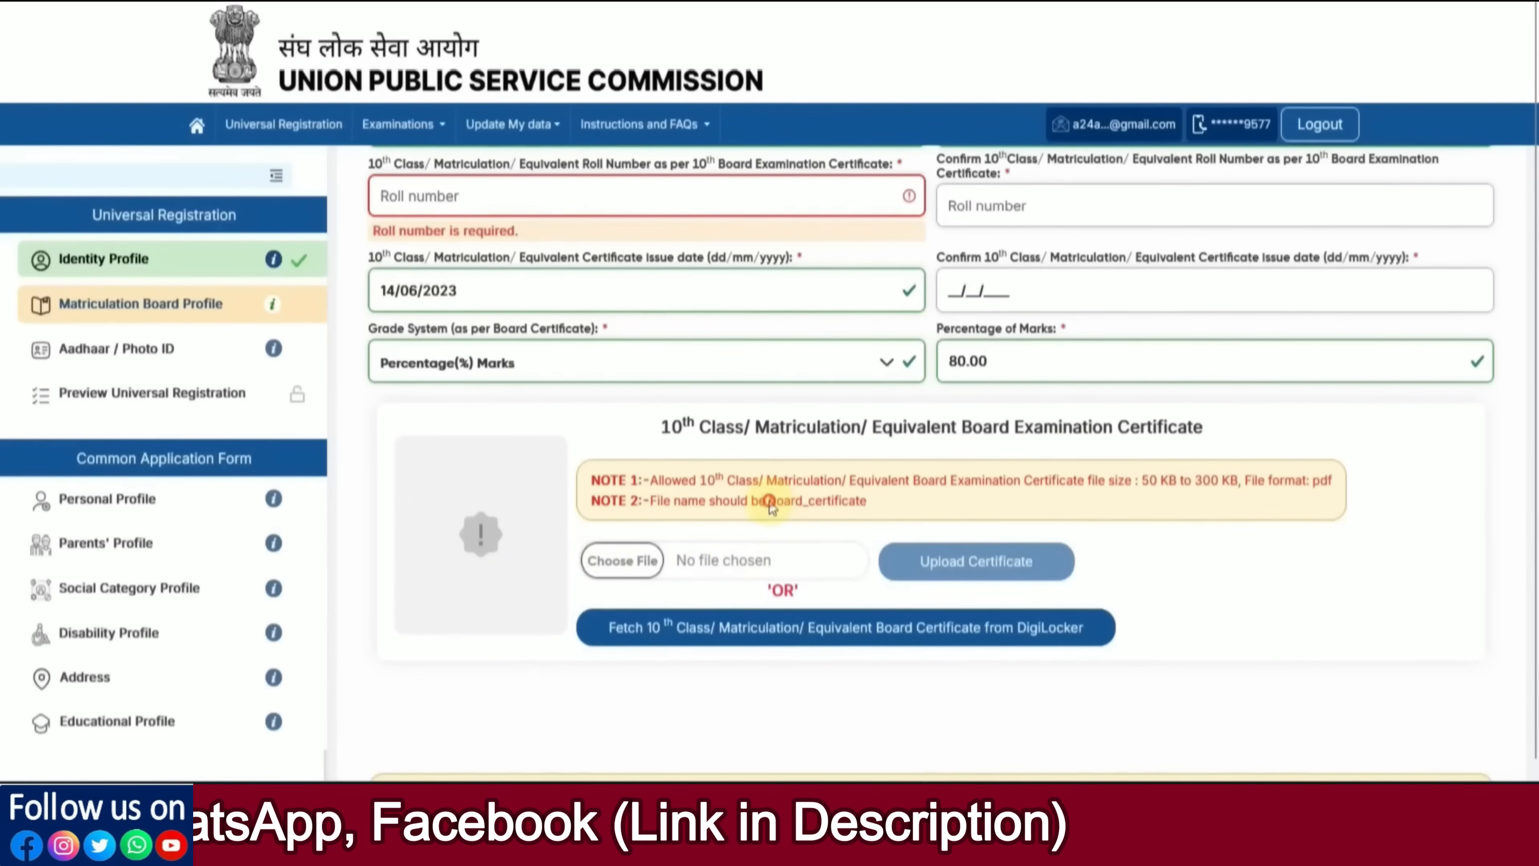
left_click_drag(770, 501, 813, 505)
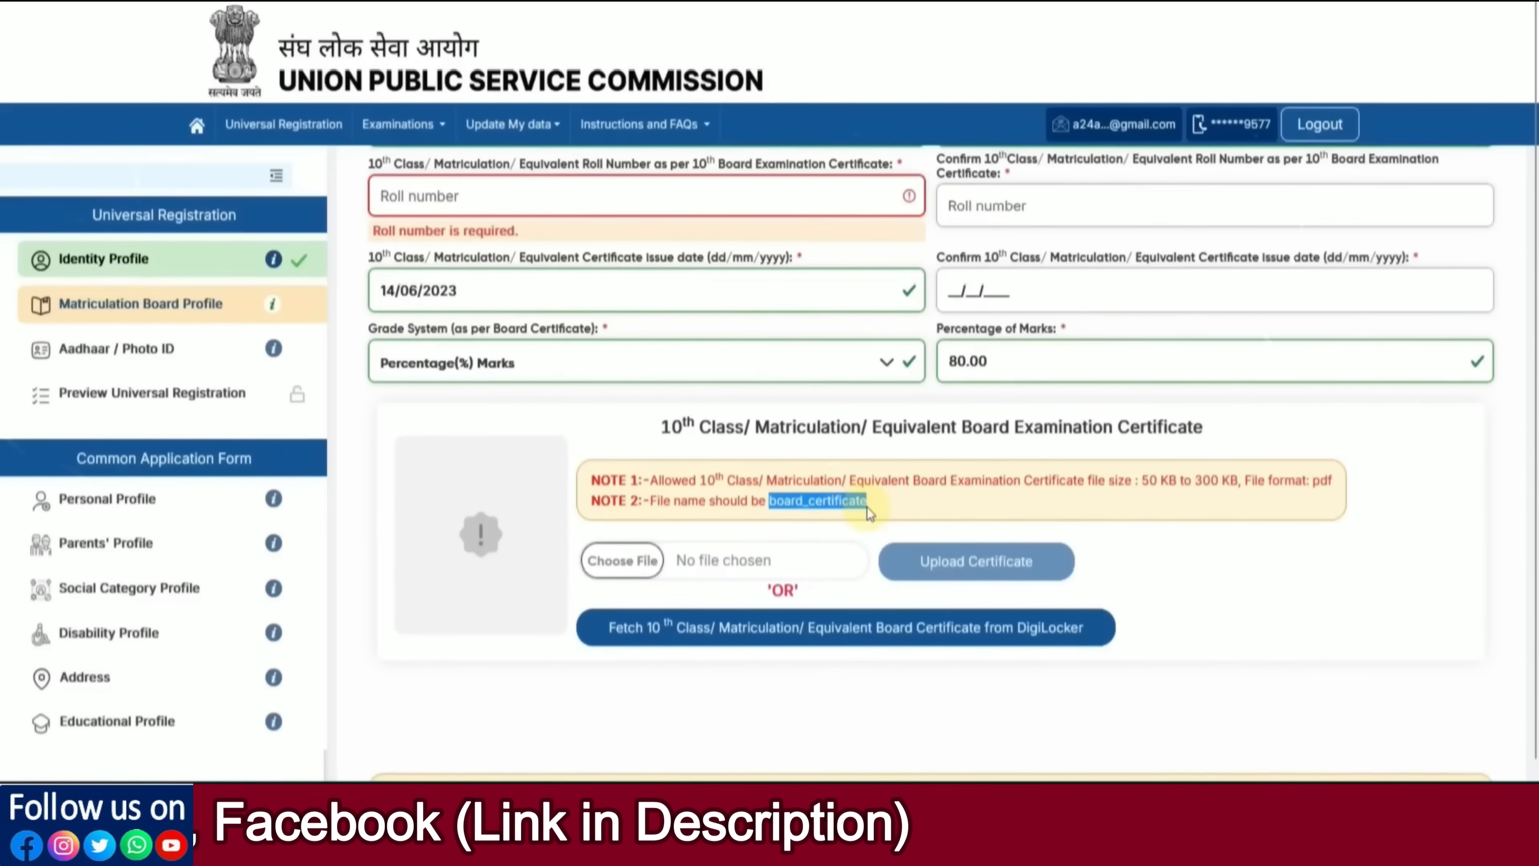
right_click(816, 504)
Step: Copy the board_certificate file name, then upload board_certificate.pdf and confirm the upload
left_click(837, 524)
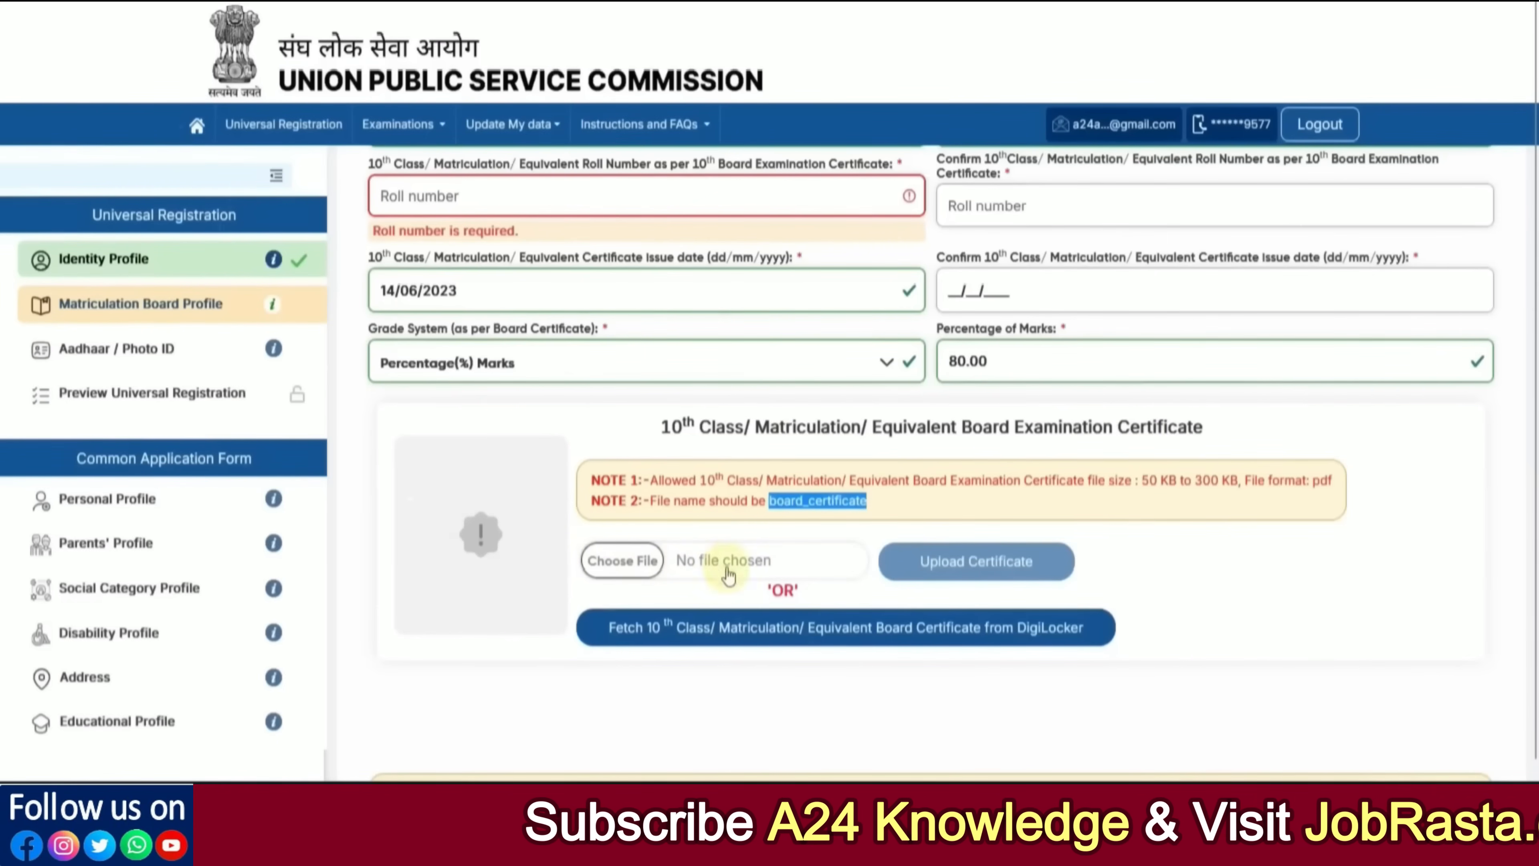
scroll(909, 583, "down", 2)
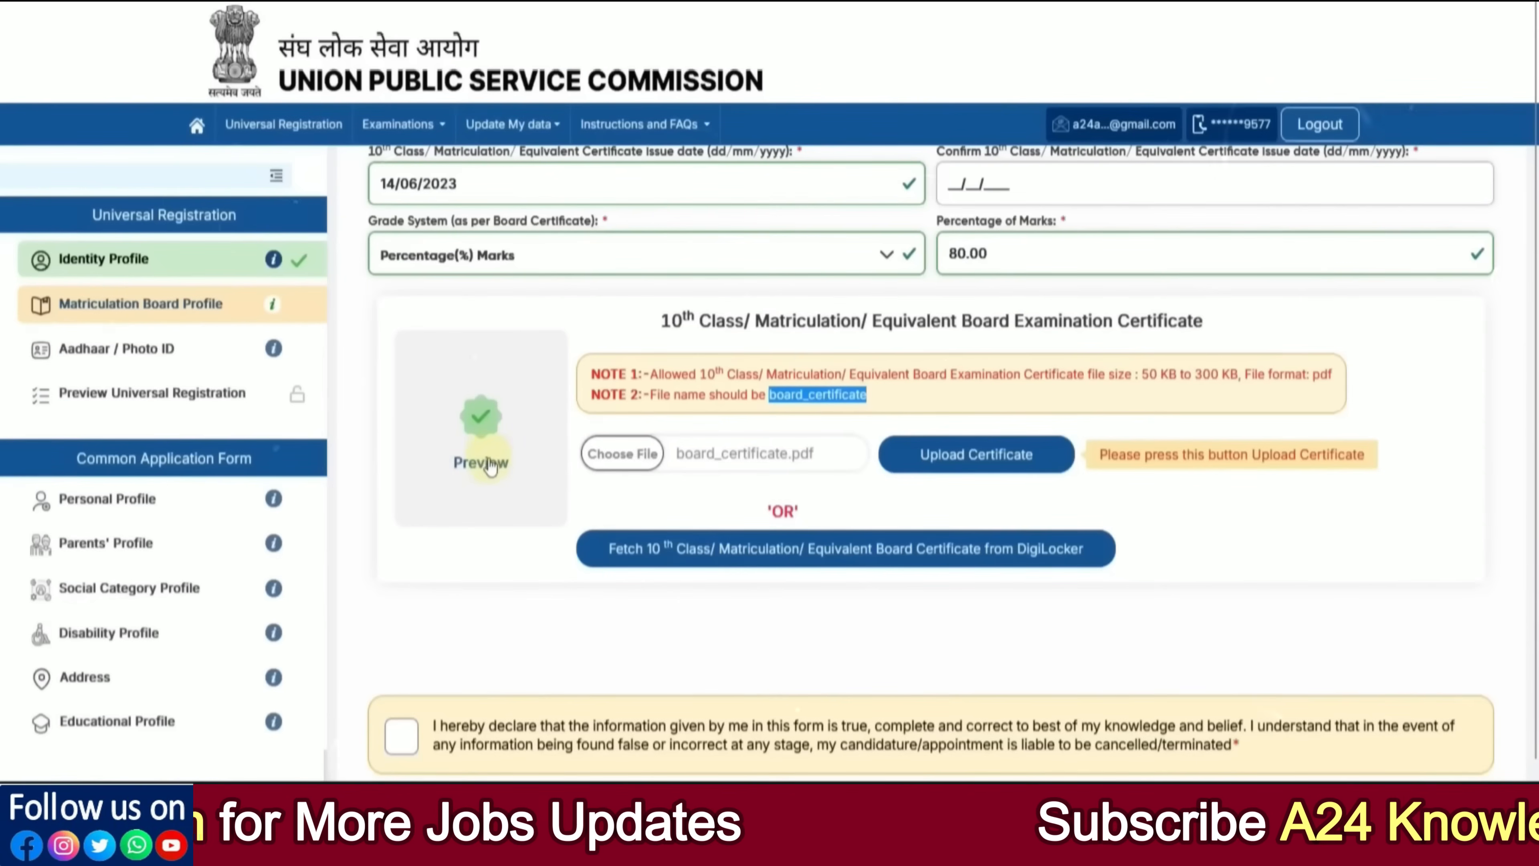
left_click(950, 462)
left_click(739, 463)
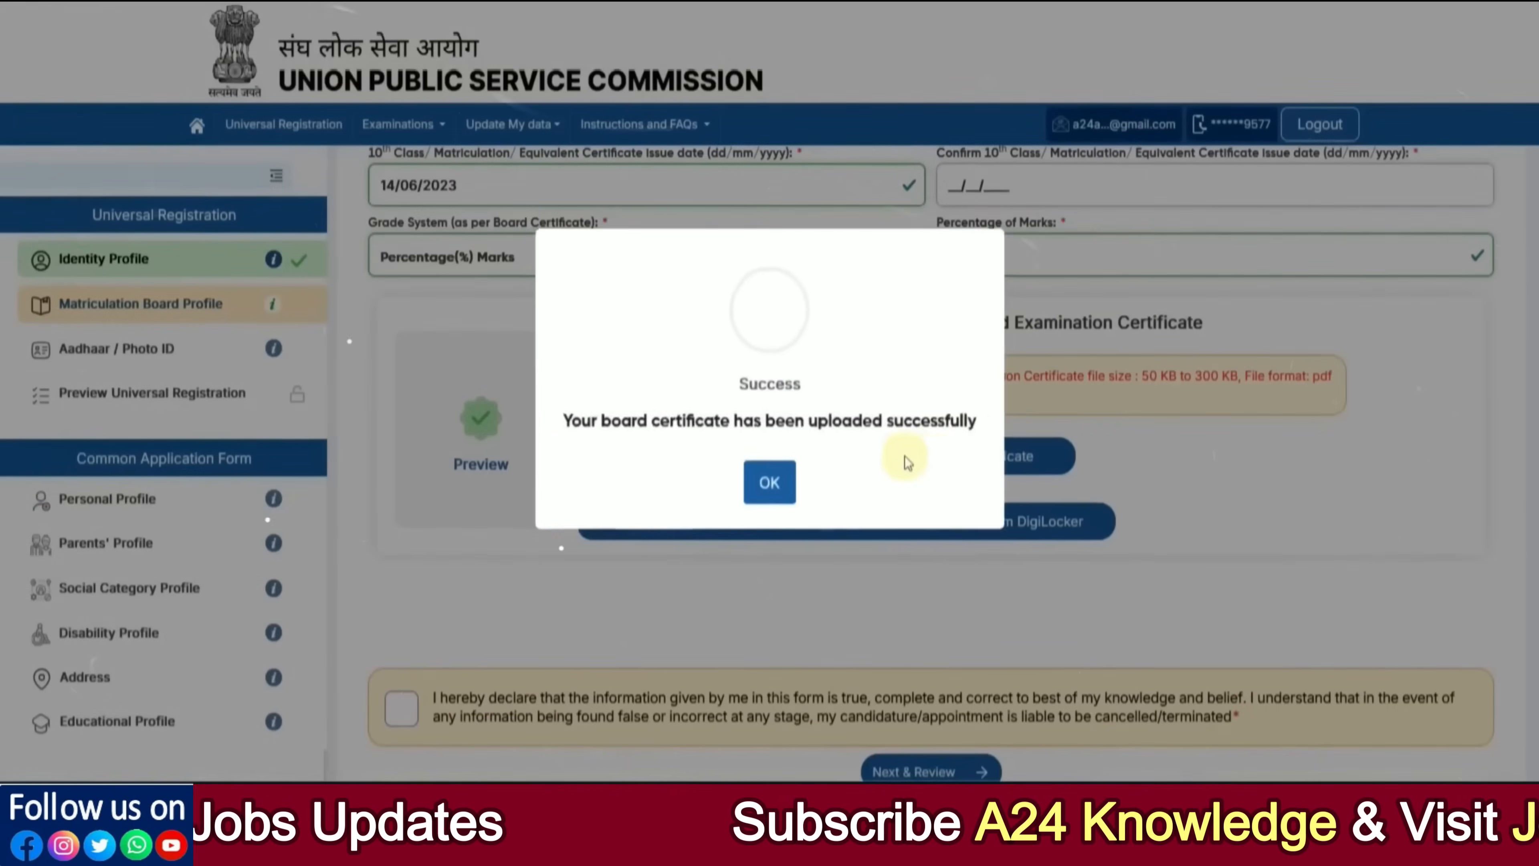
left_click(787, 474)
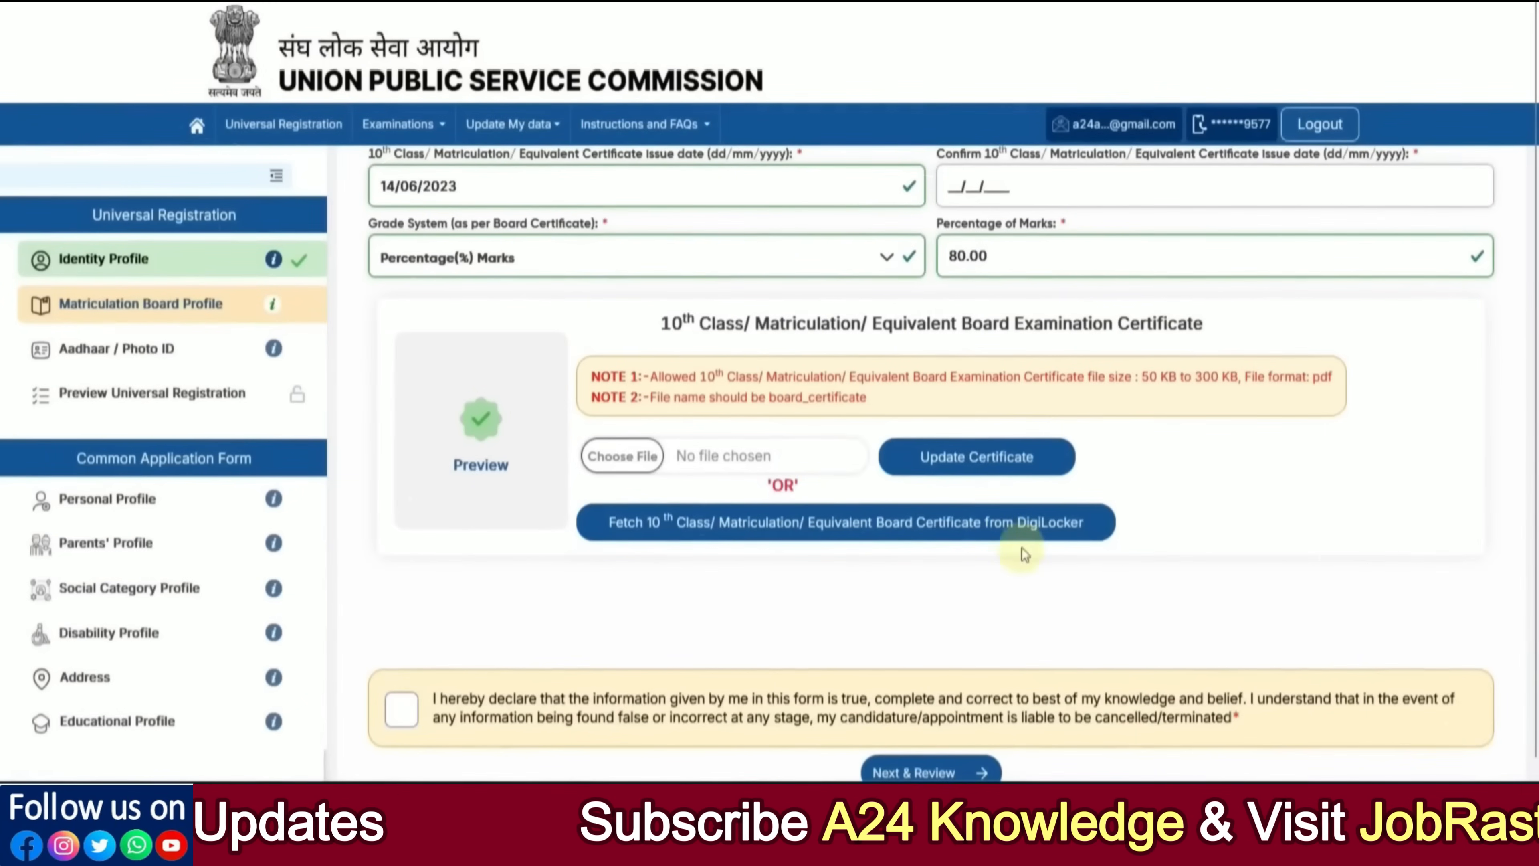
scroll(511, 673, "down", 1)
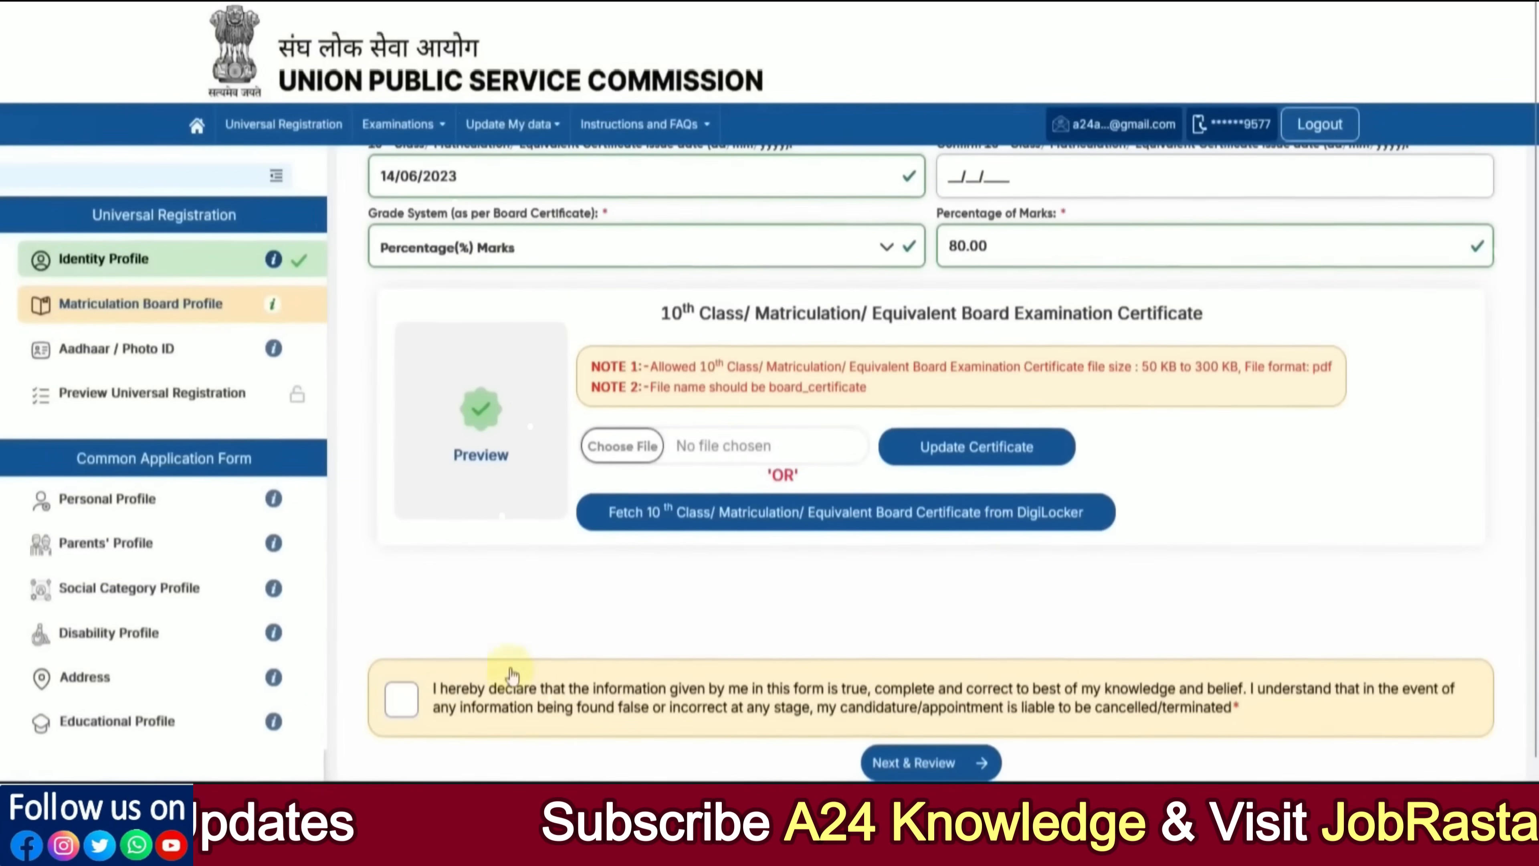
Step: Continue to the Aadhaar step and try the Aadhaar-issued option with consent
left_click(917, 756)
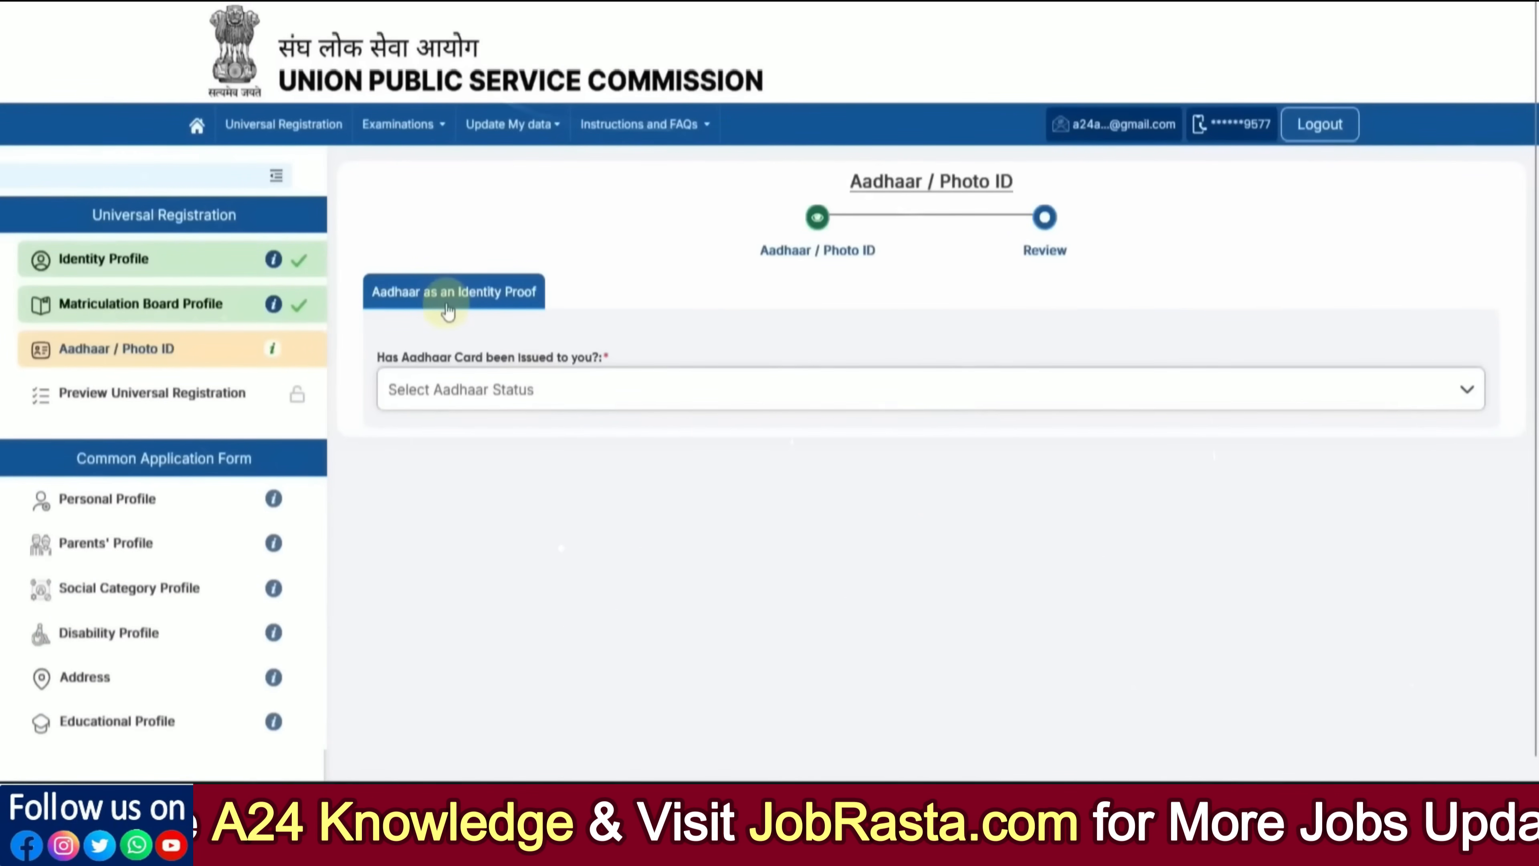
left_click(519, 389)
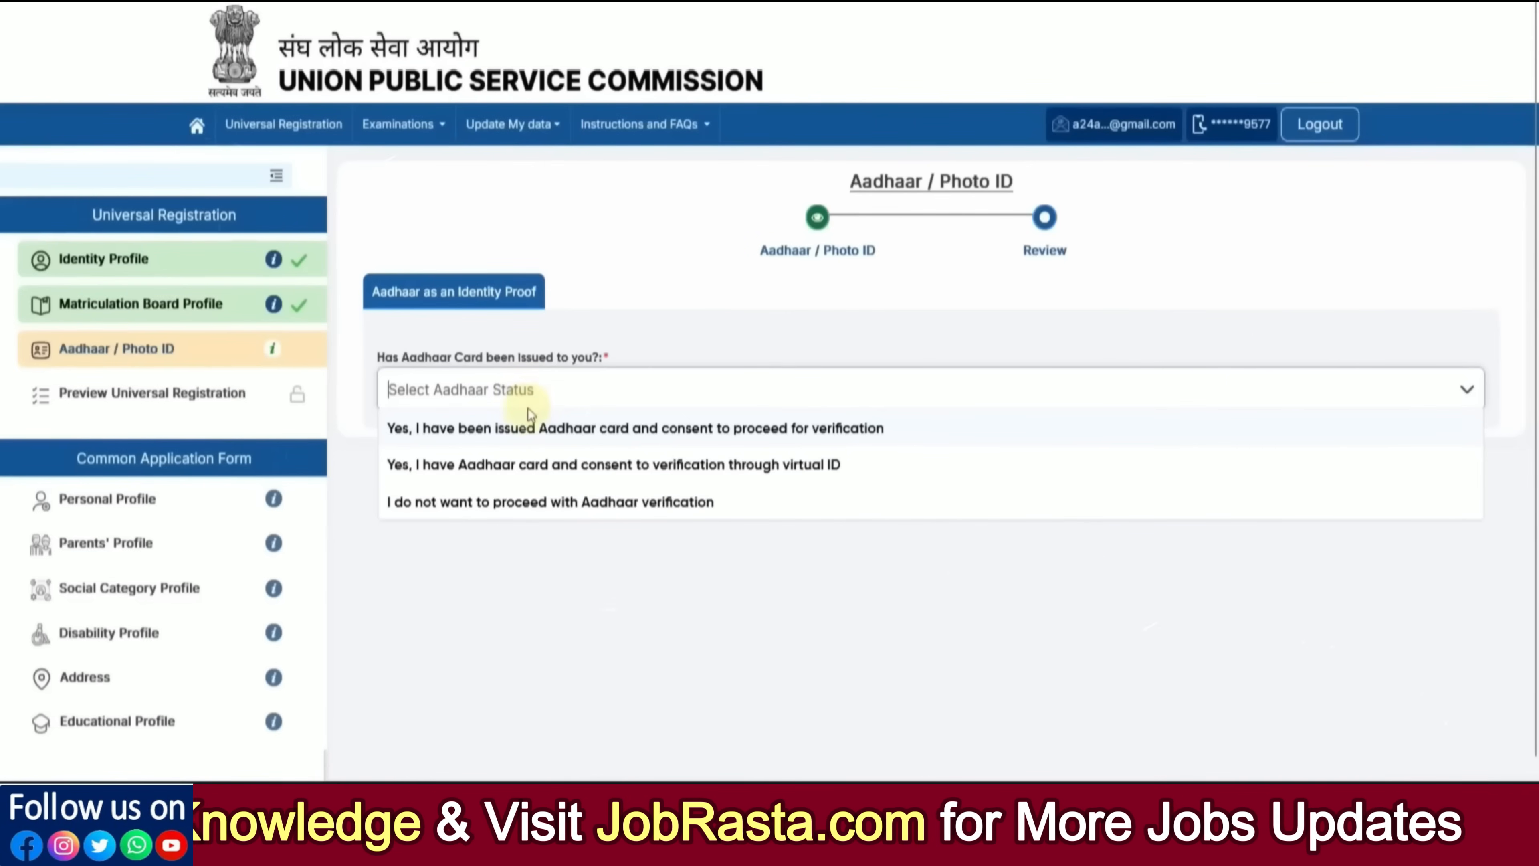
left_click(541, 432)
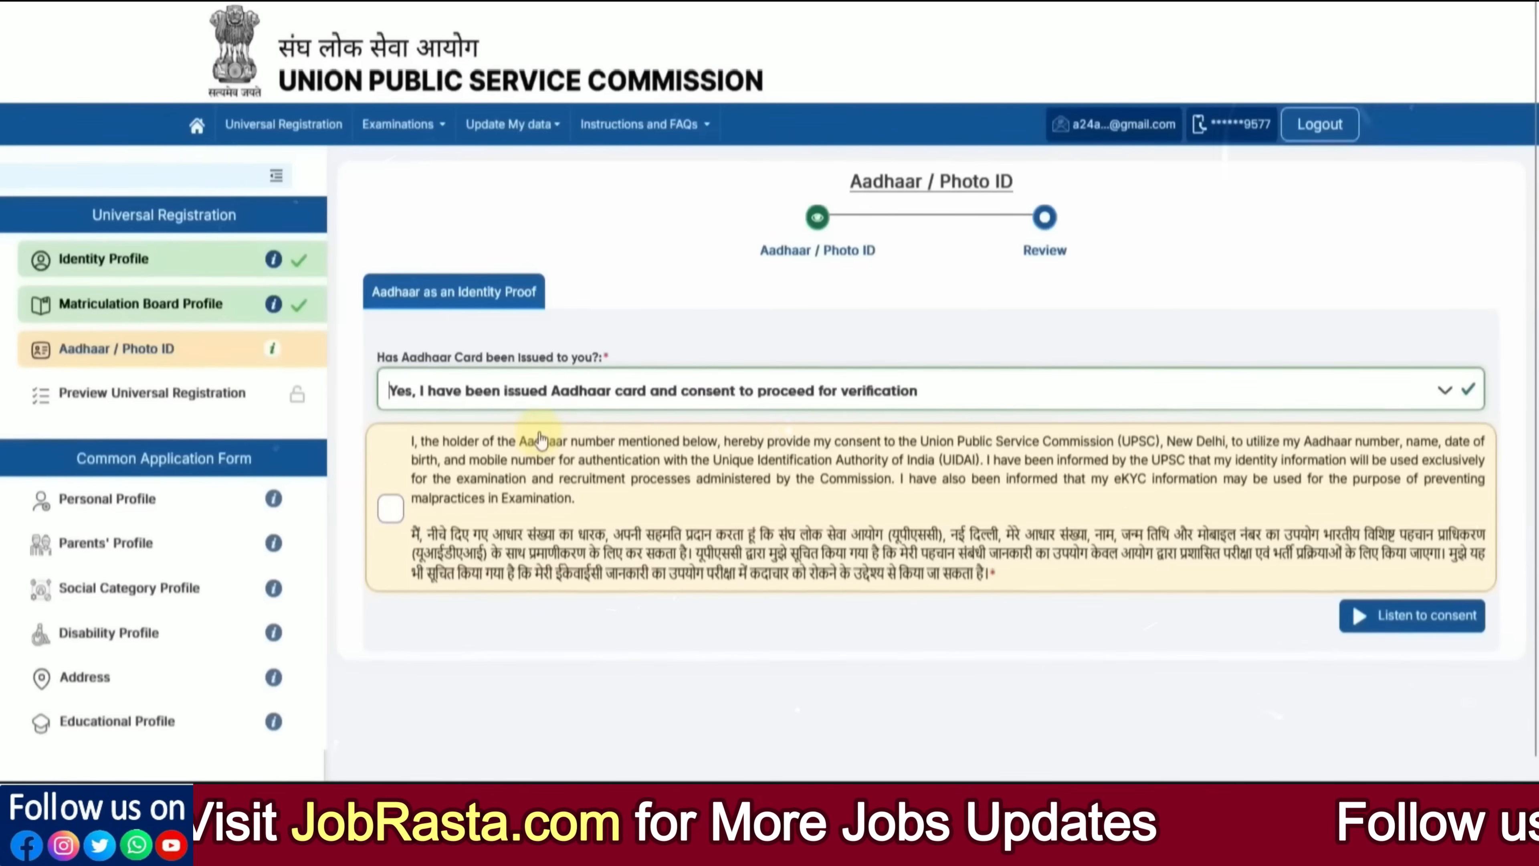
left_click(391, 508)
scroll(418, 534, "down", 3)
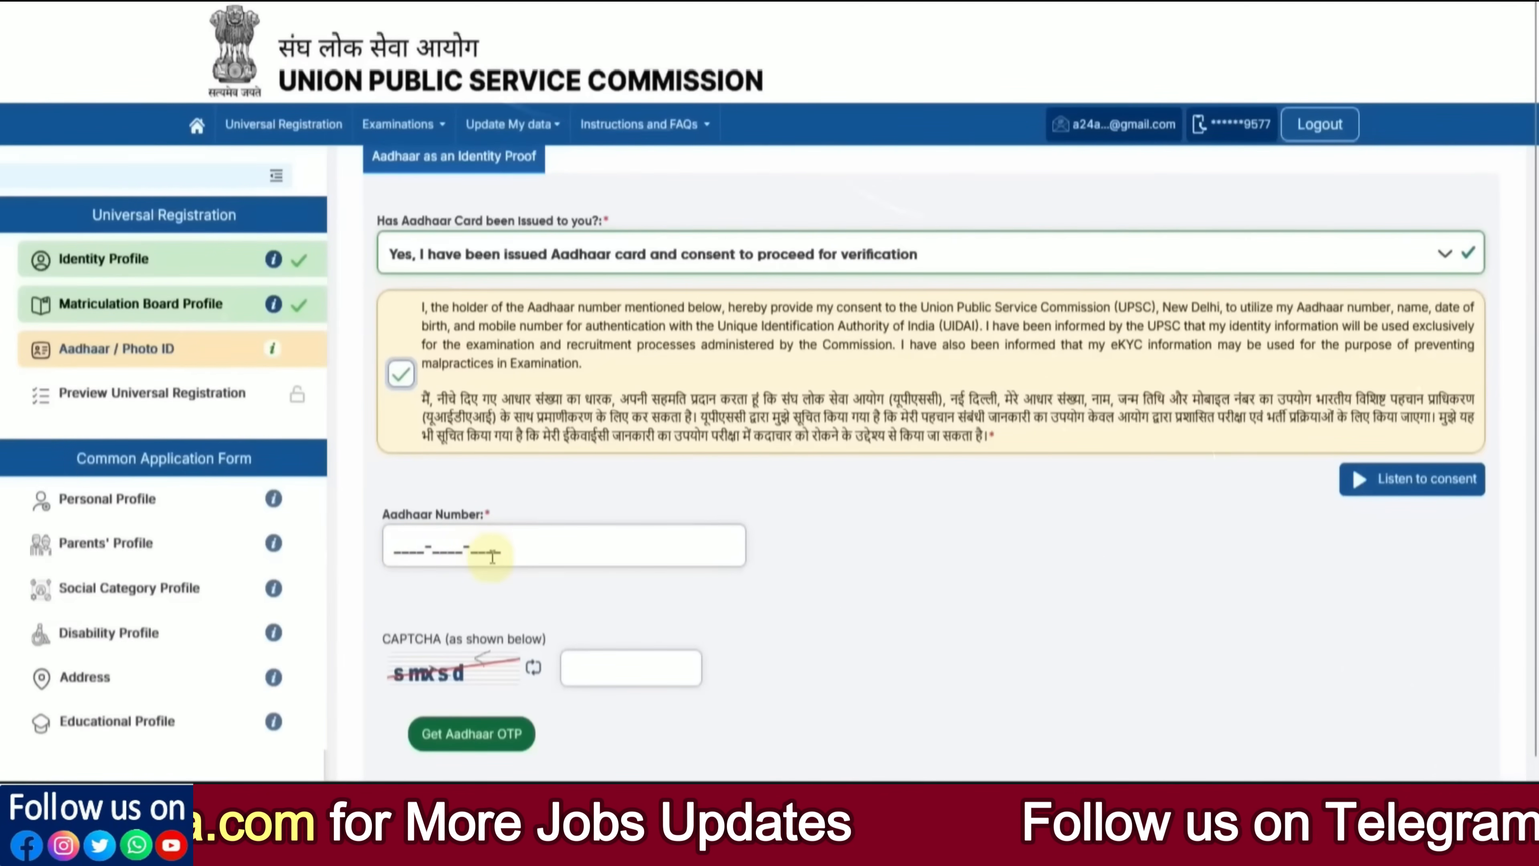
scroll(546, 553, "down", 1)
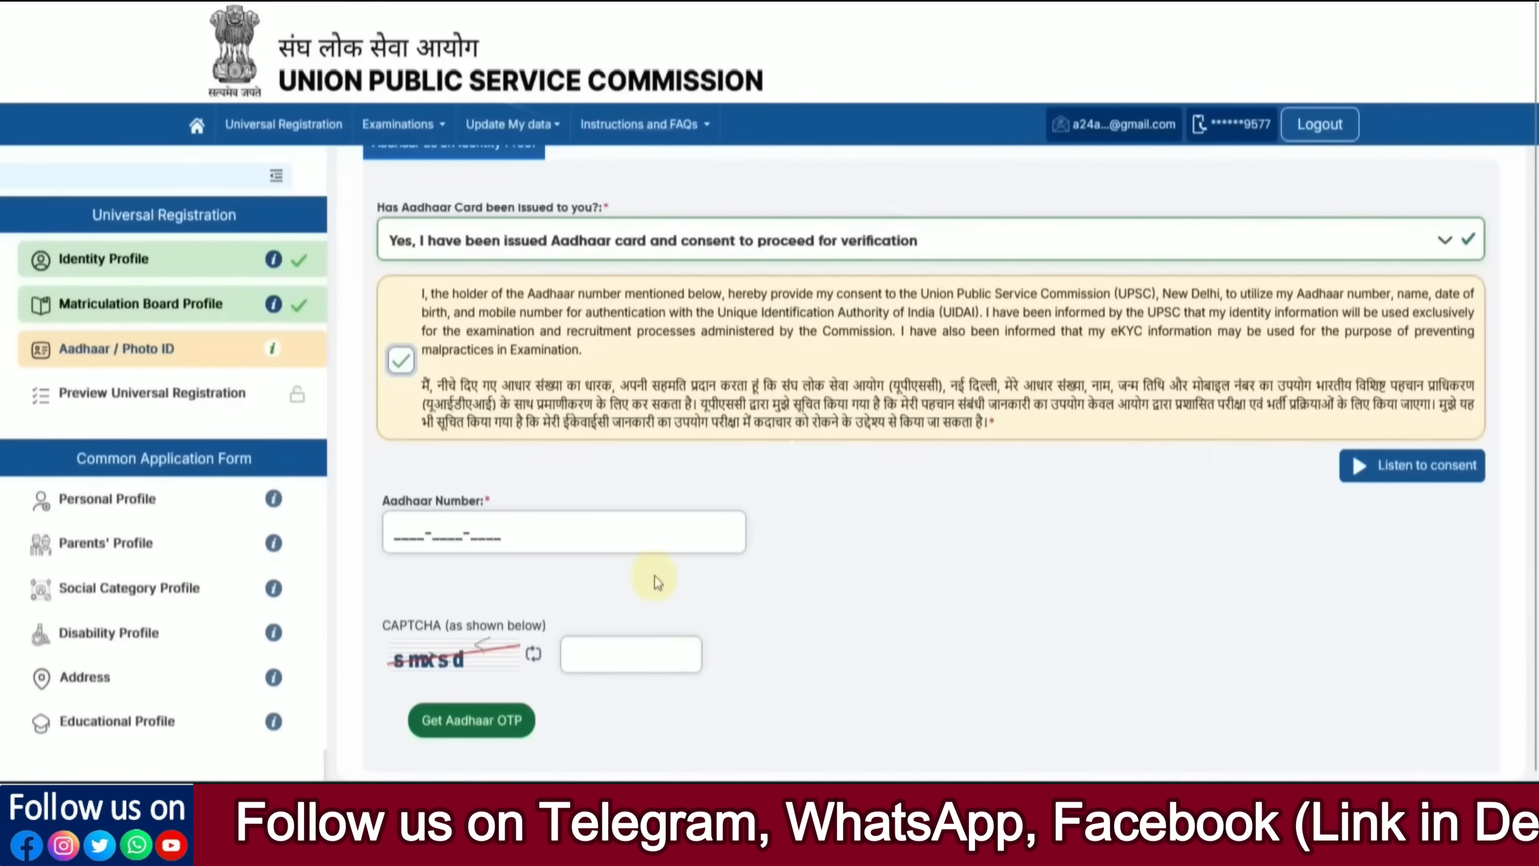
Step: Try virtual ID verification, then choose not to proceed with Aadhaar verification
left_click(466, 242)
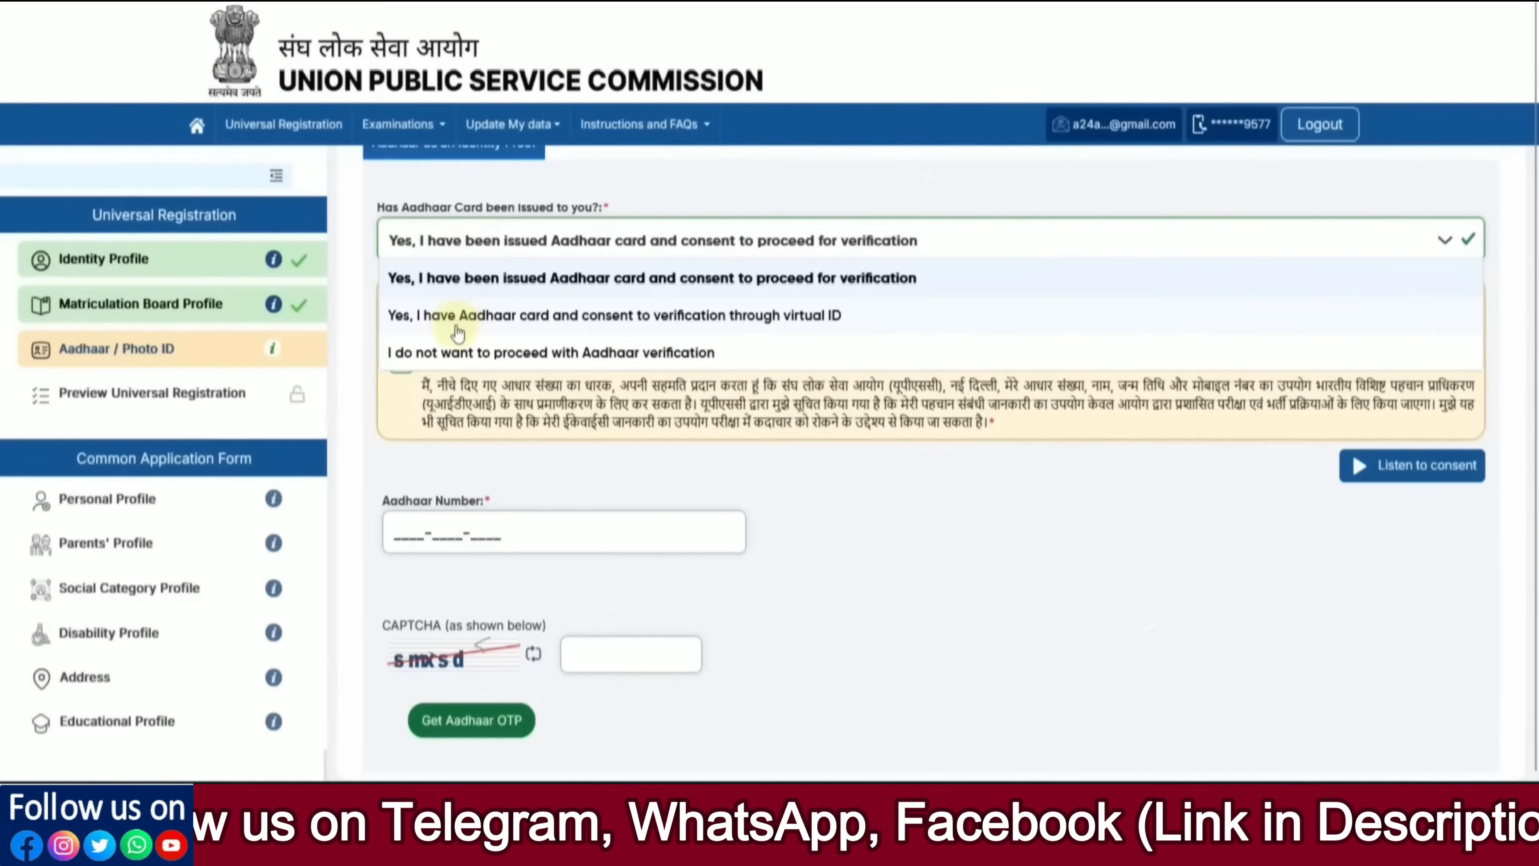
left_click(677, 316)
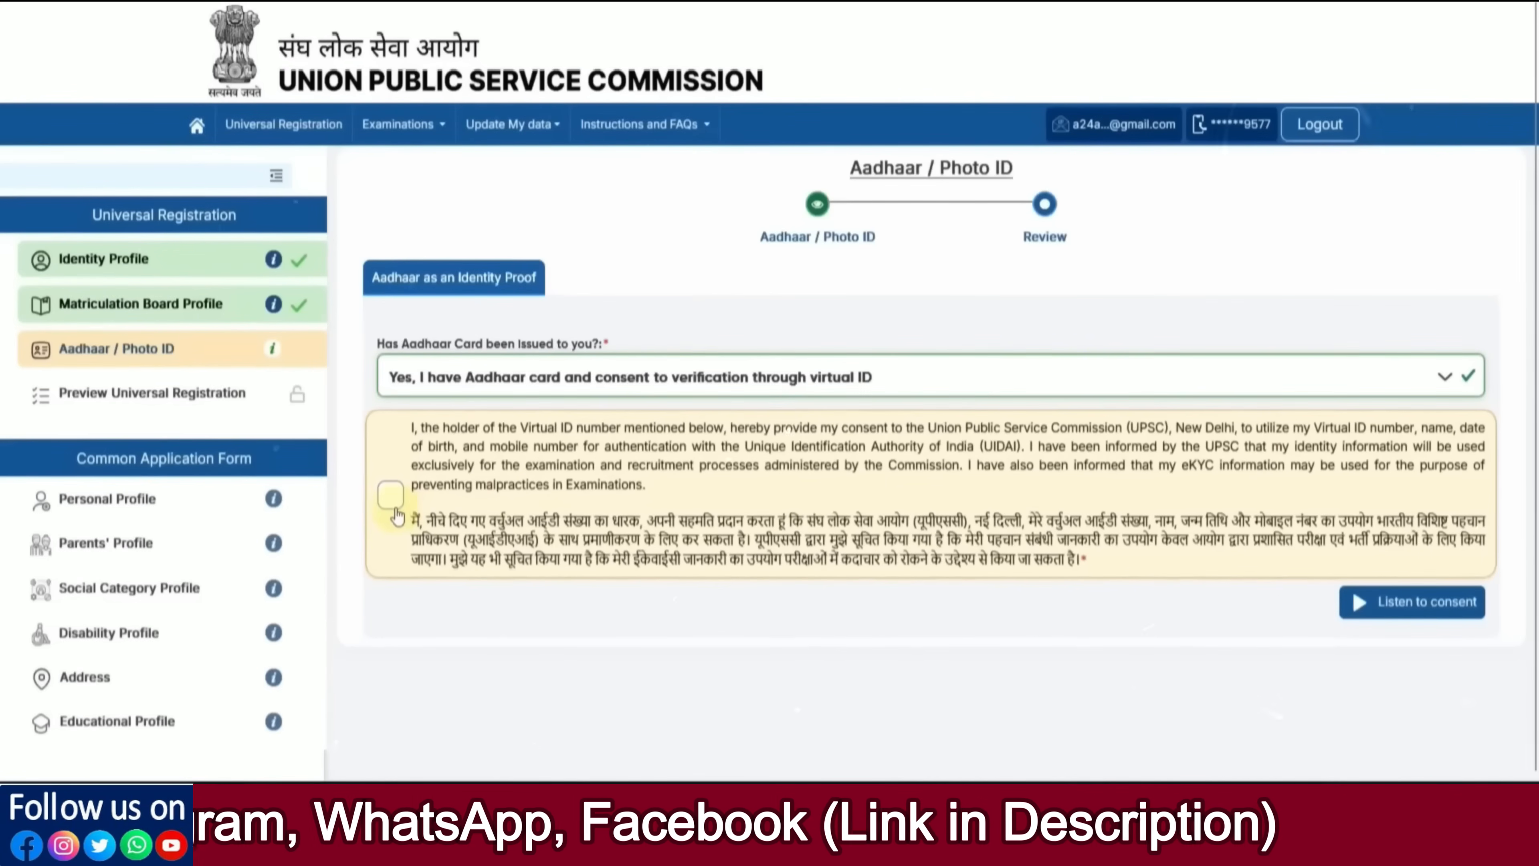
left_click(391, 496)
scroll(546, 545, "down", 3)
left_click(412, 537)
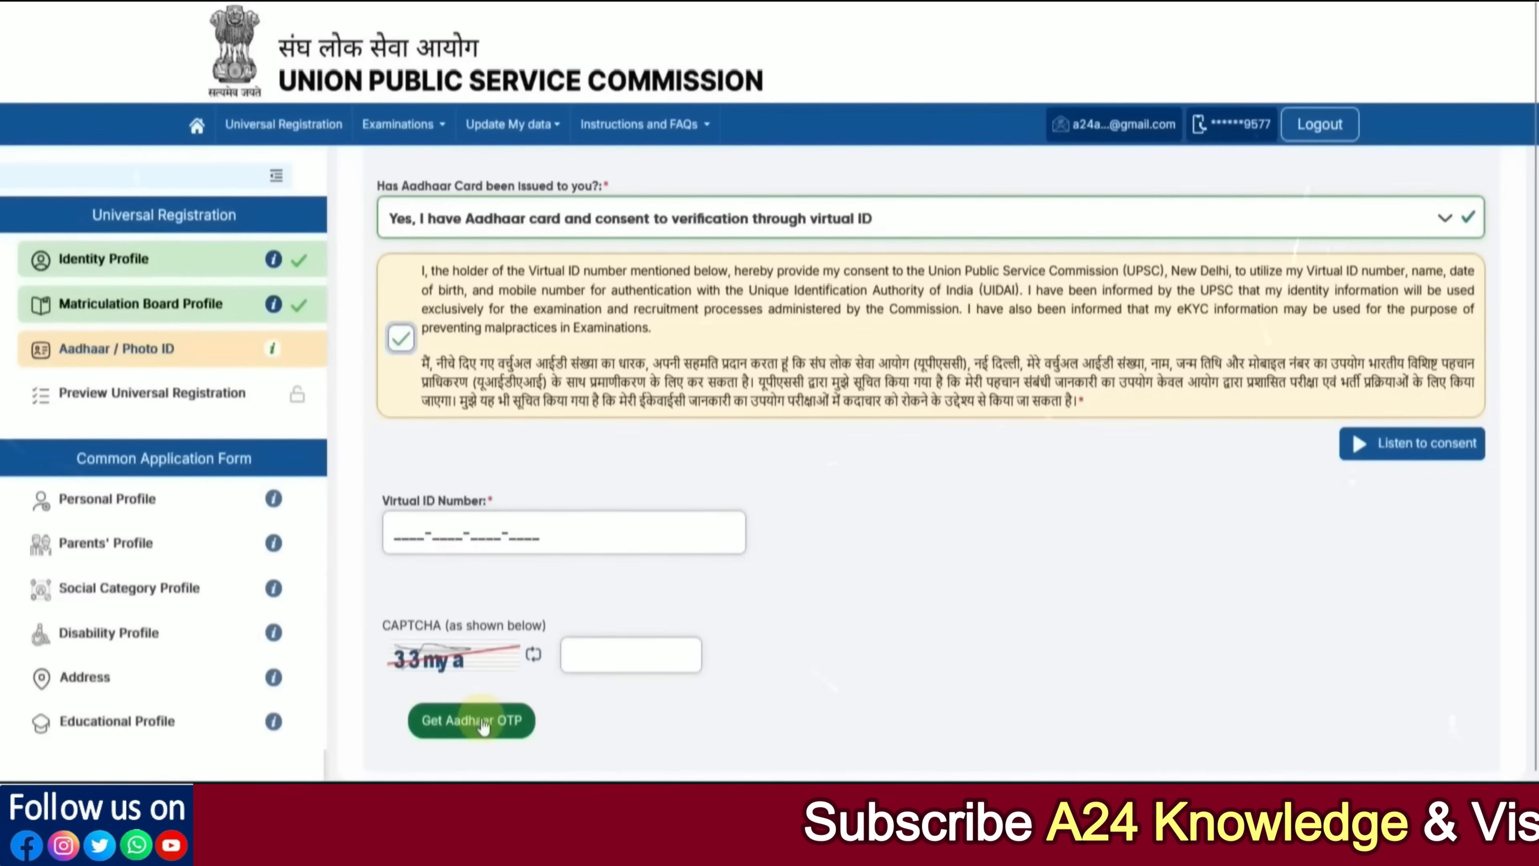
left_click(451, 220)
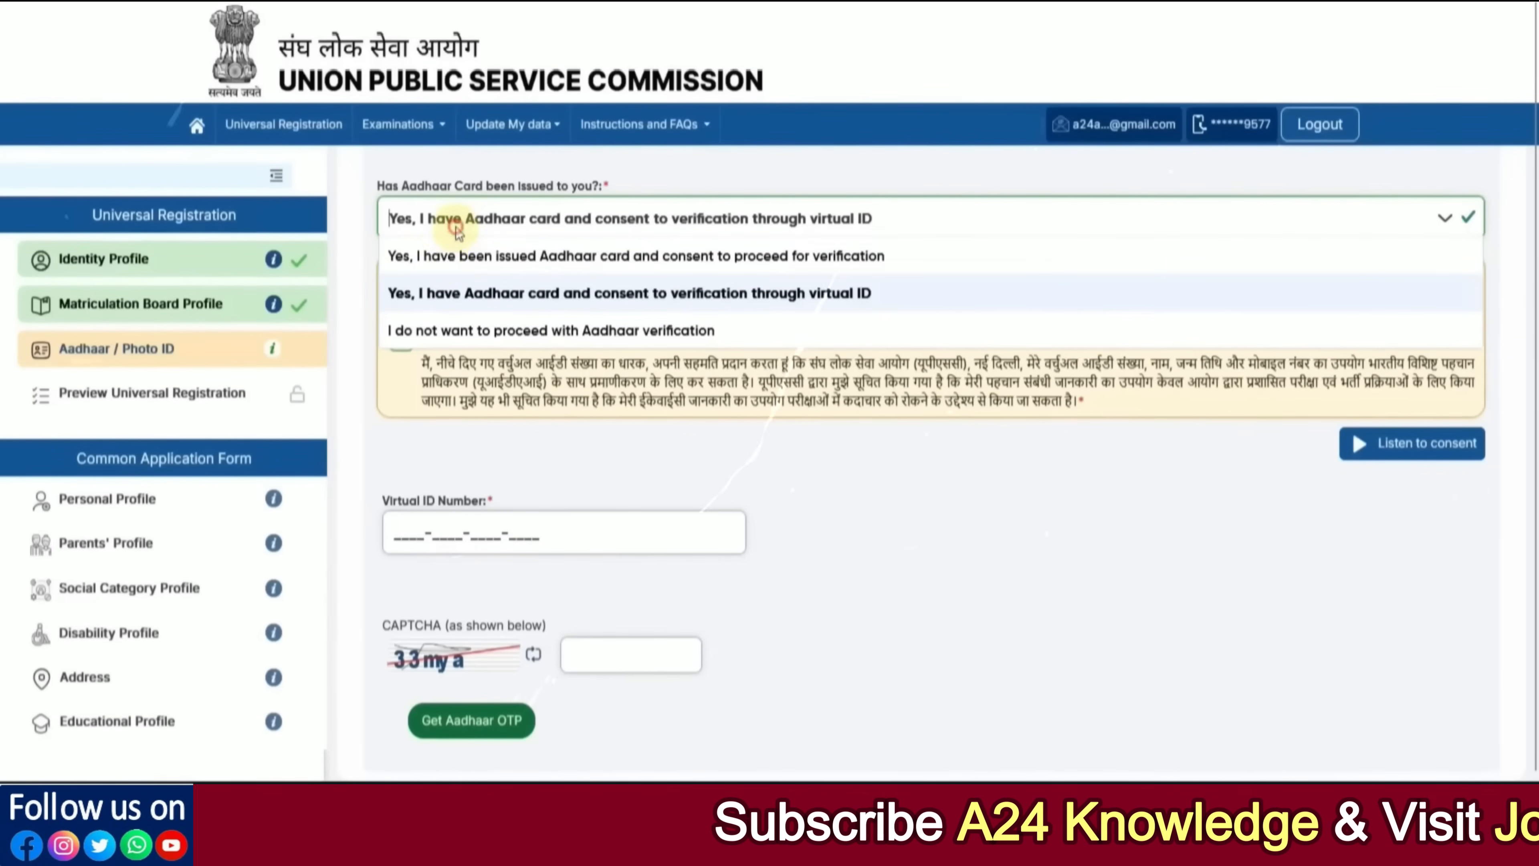
left_click(439, 332)
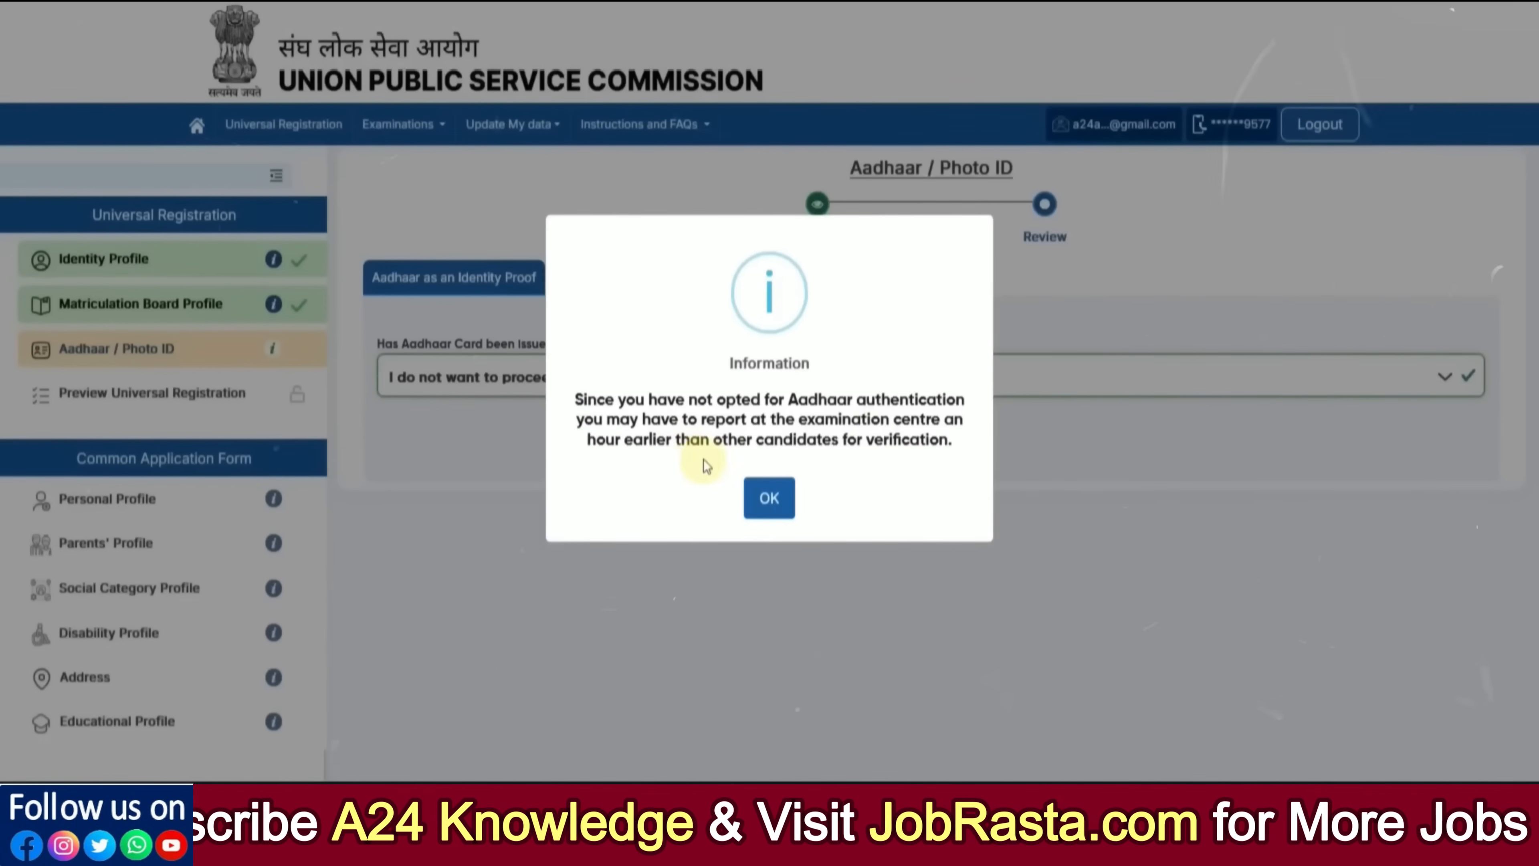
Step: Acknowledge the early-reporting notice and choose Valid PAN Card as the Photo ID identity card
left_click(770, 496)
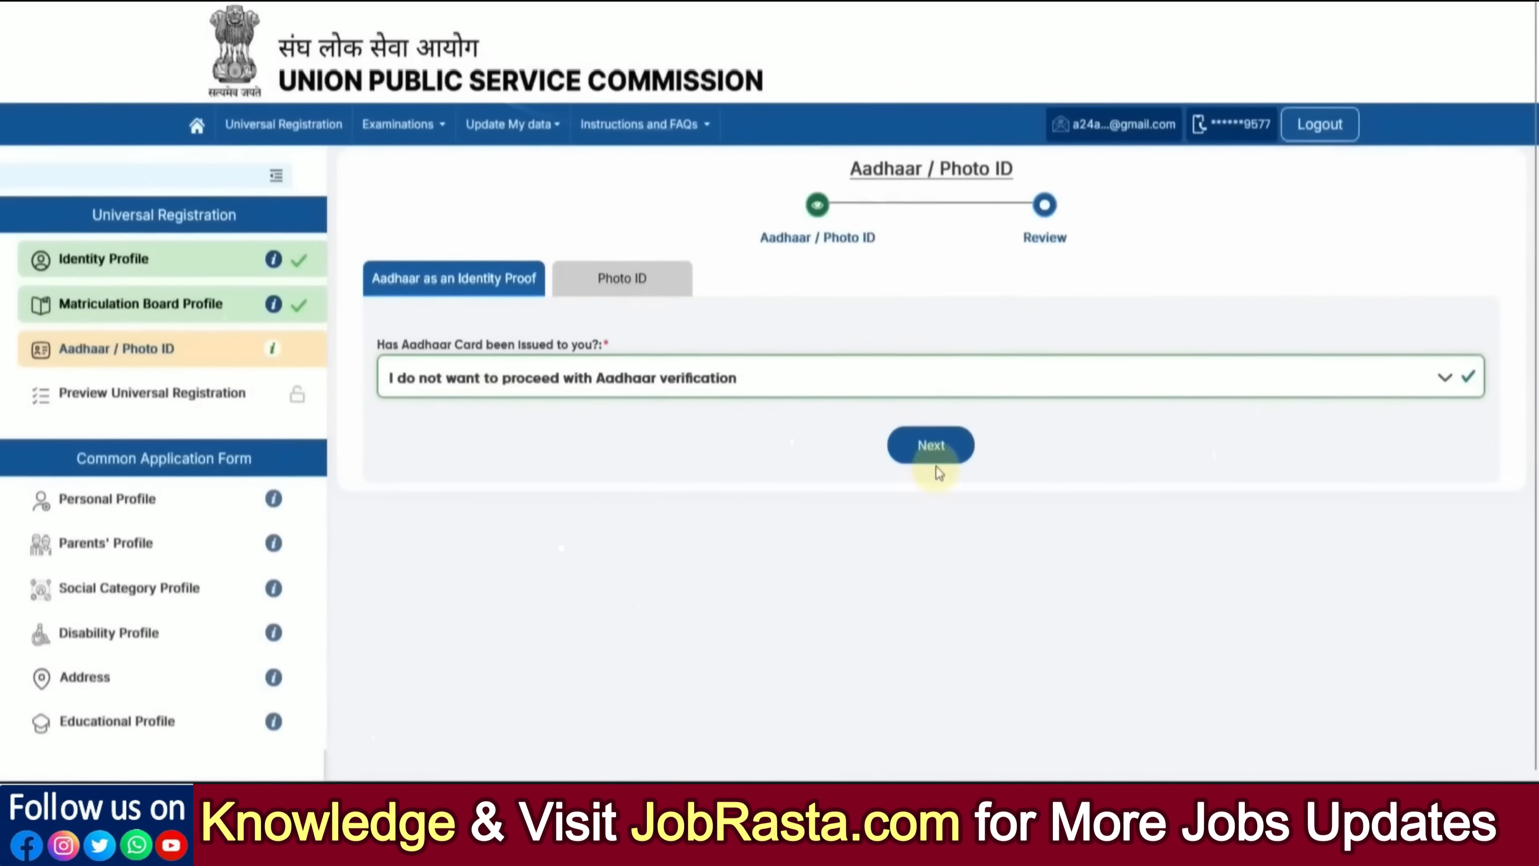
left_click(585, 390)
left_click(535, 489)
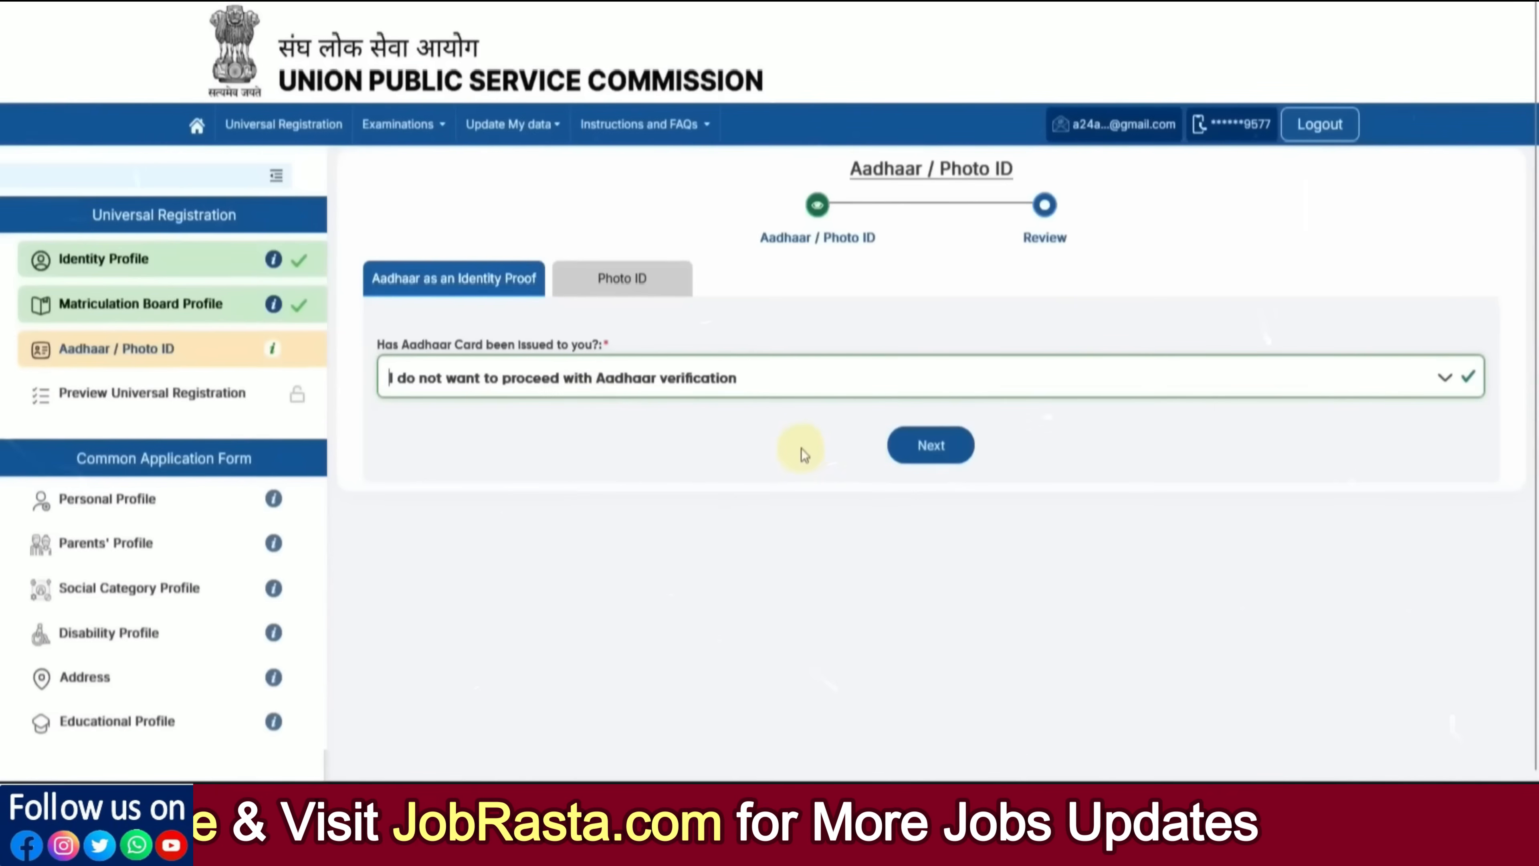
left_click(615, 285)
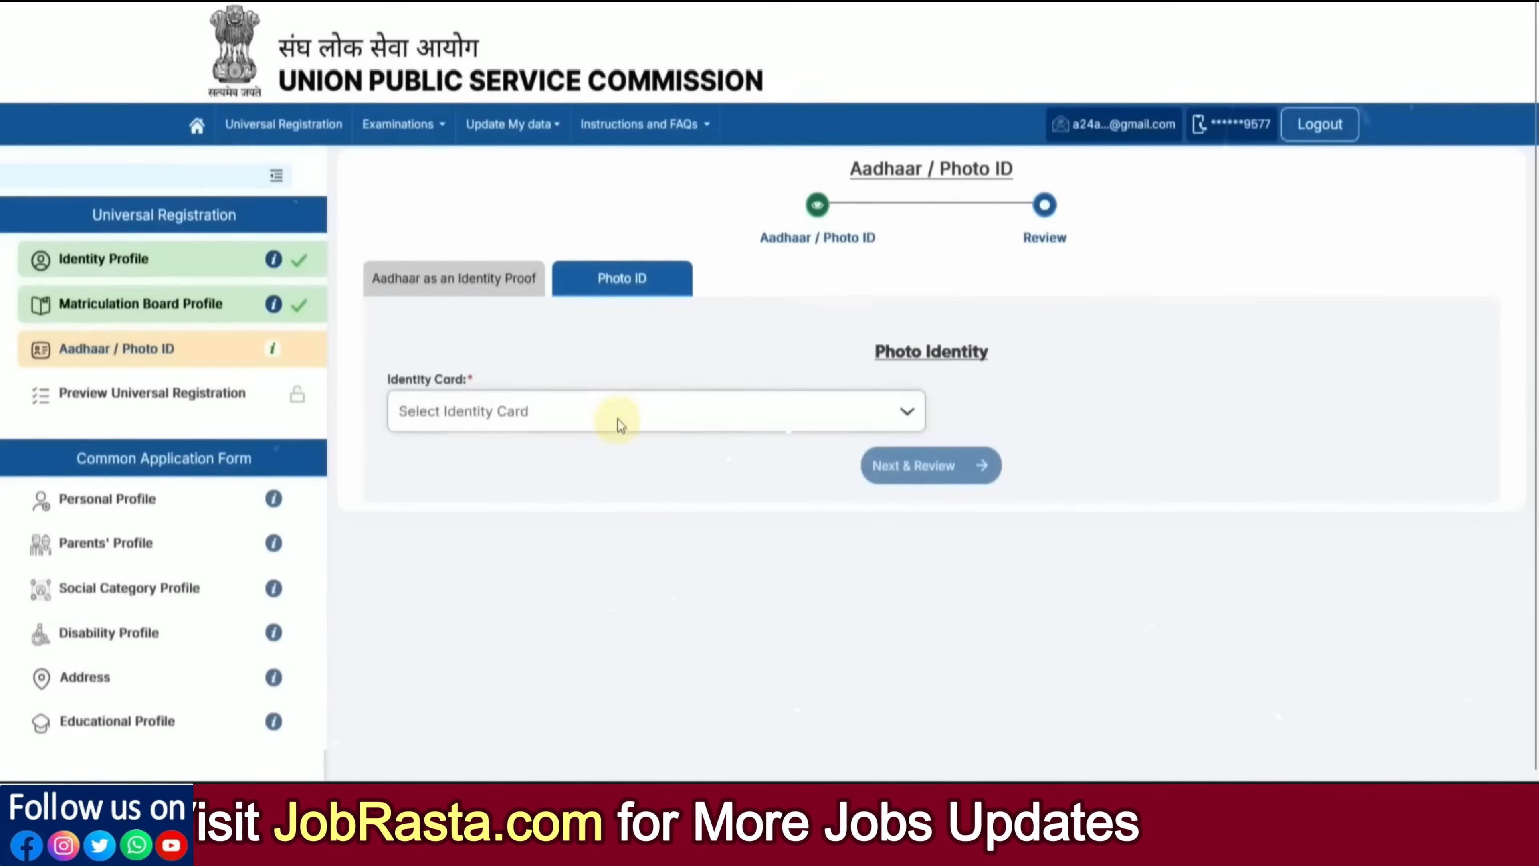
left_click(603, 421)
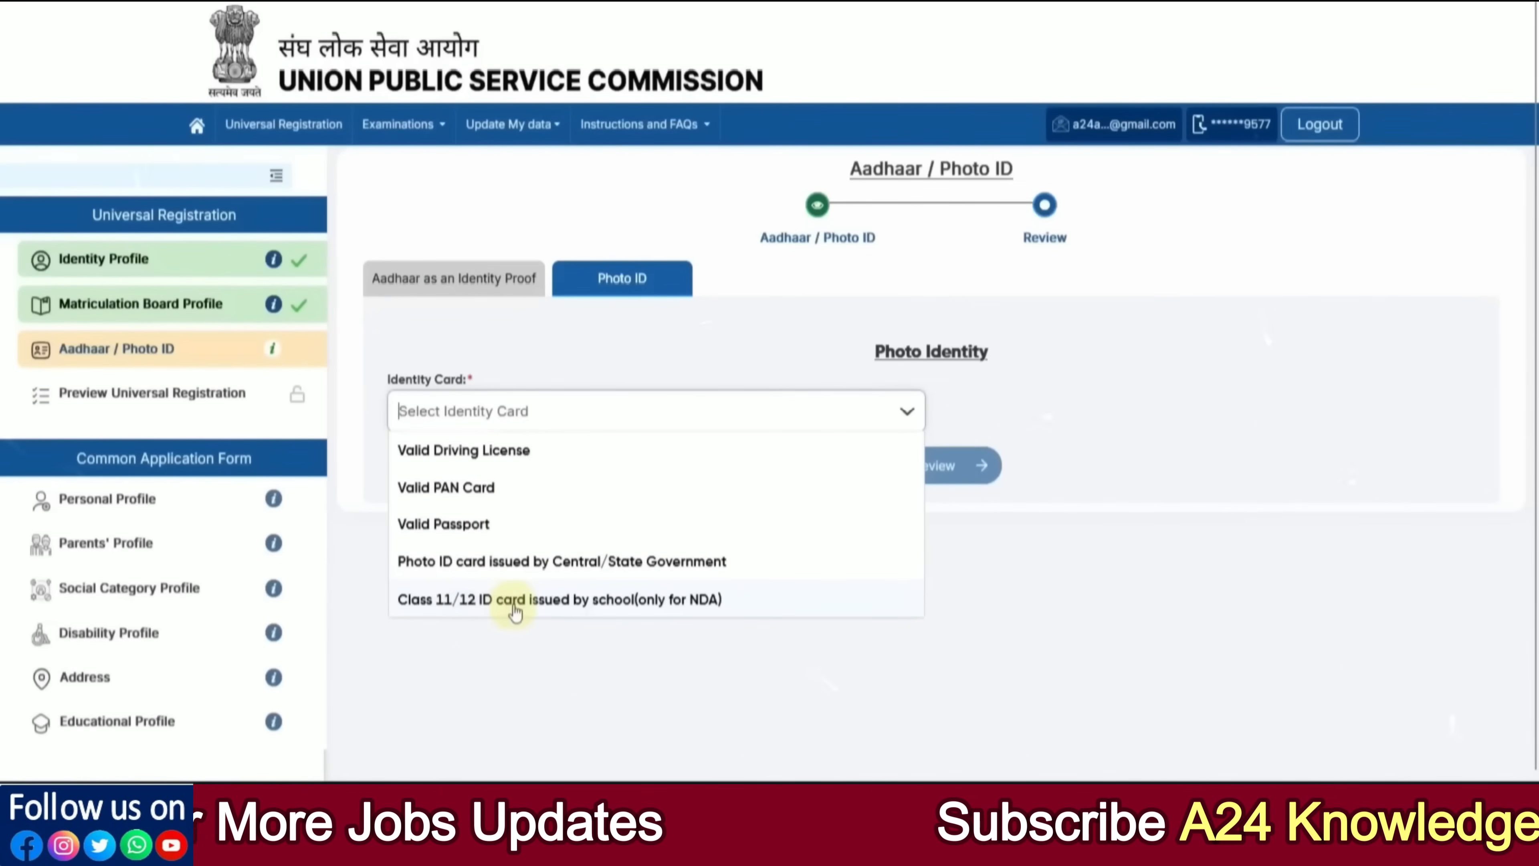
left_click(481, 487)
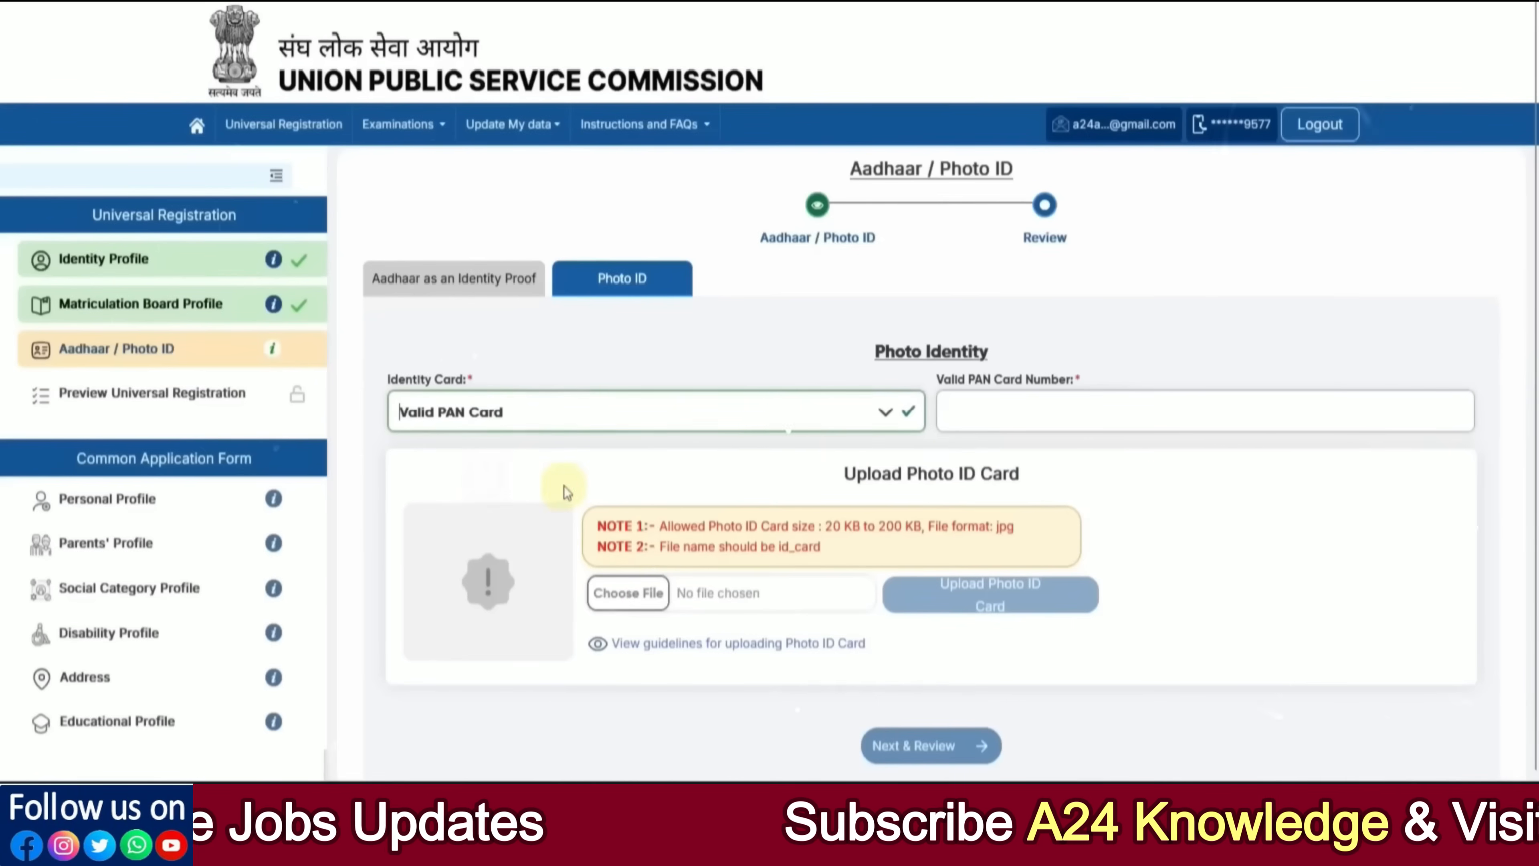
scroll(1200, 471, "down", 1)
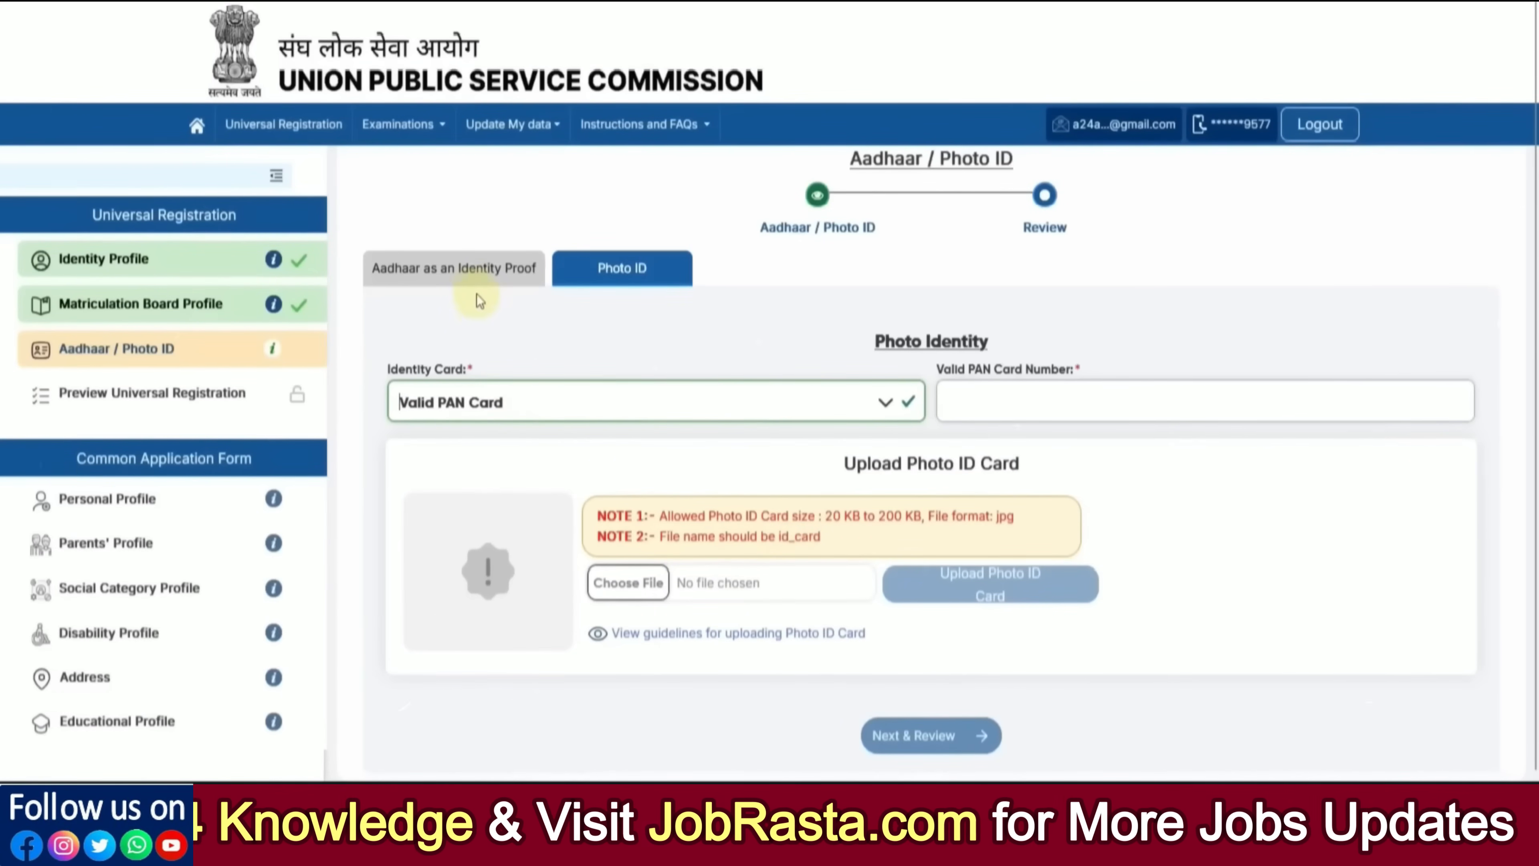
Step: Back on the Aadhaar tab, choose issued Aadhaar card with consent to verify
left_click(467, 274)
left_click(464, 377)
left_click(484, 448)
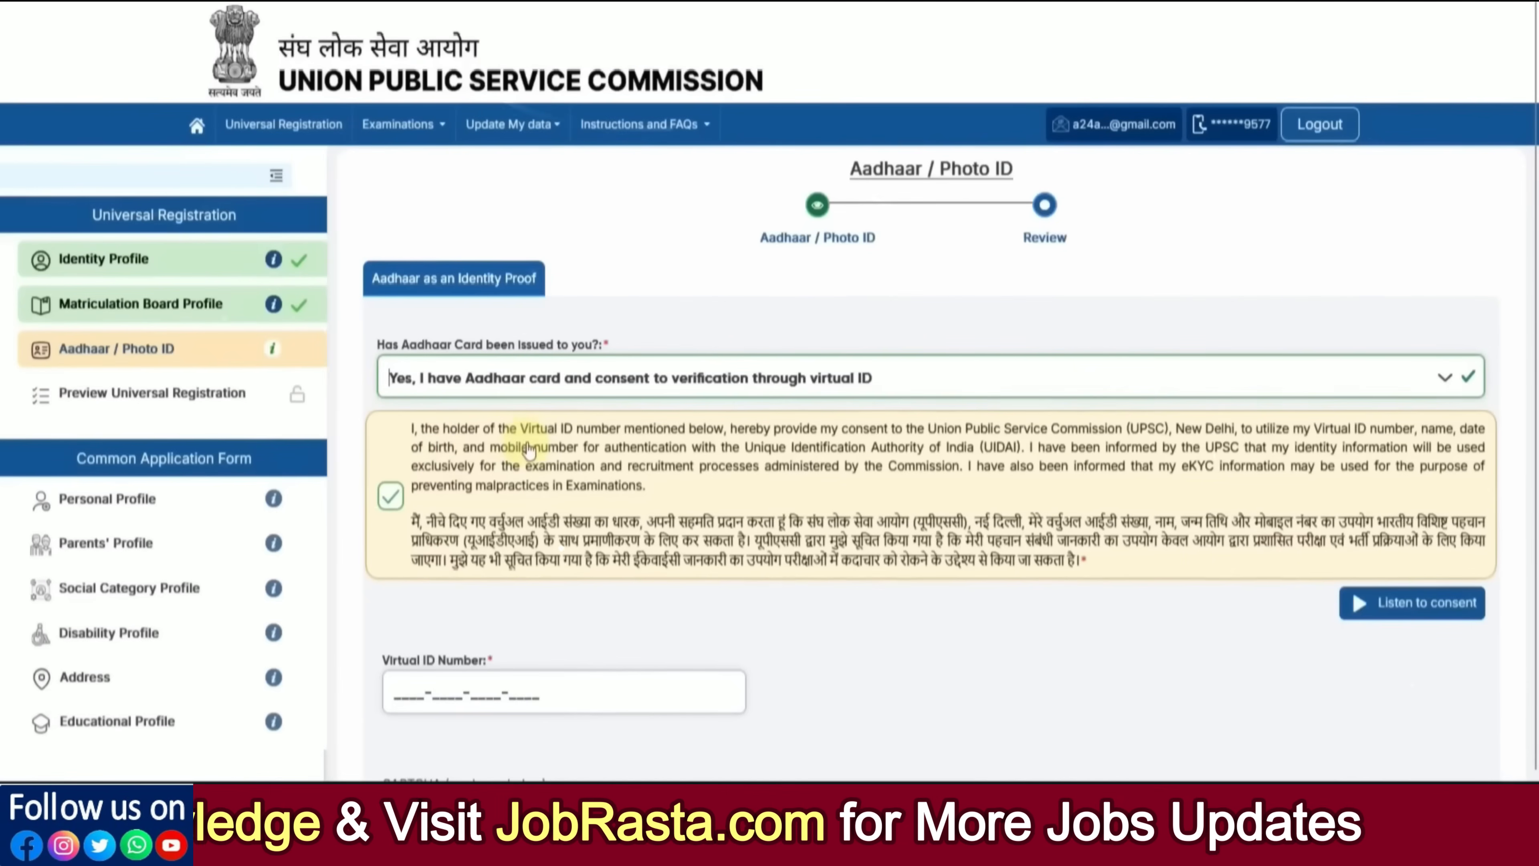
left_click(460, 373)
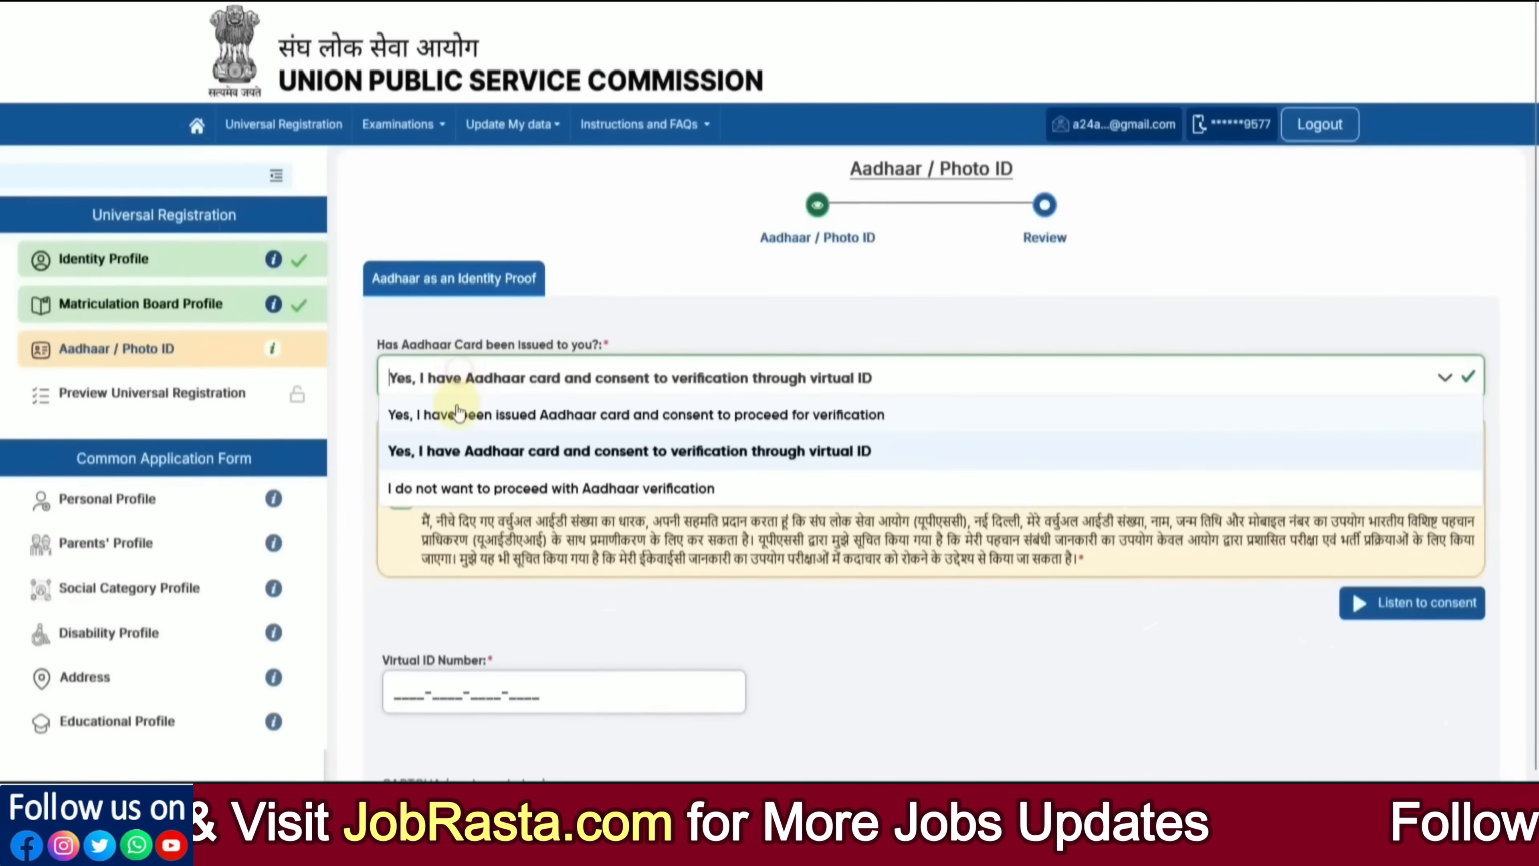
left_click(458, 414)
scroll(555, 475, "down", 3)
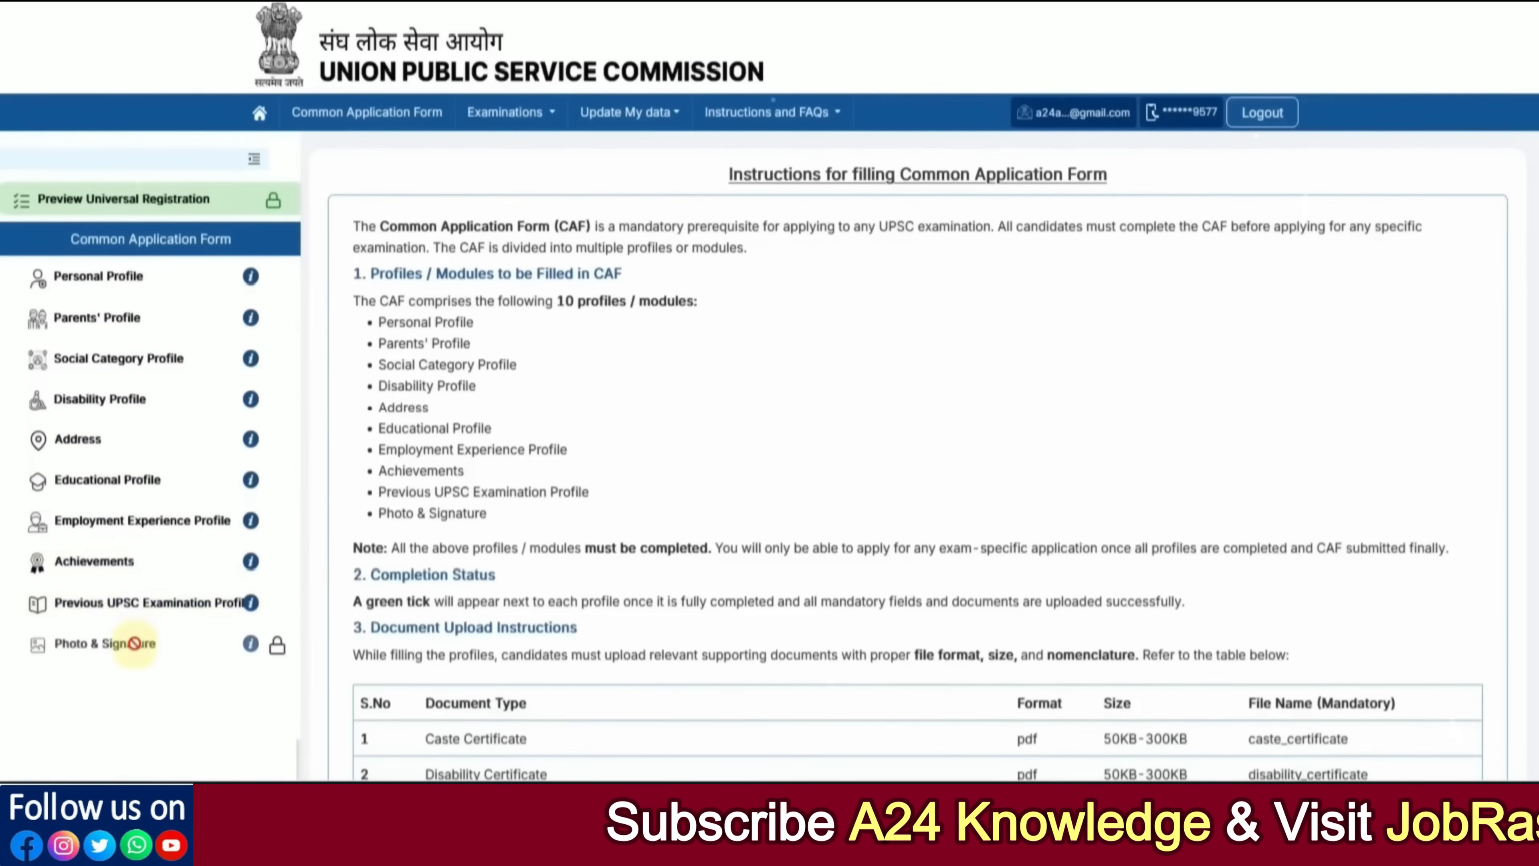
Step: Read through the CAF instructions and proceed to the Common Application Form
scroll(737, 464, "down", 3)
scroll(737, 463, "down", 5)
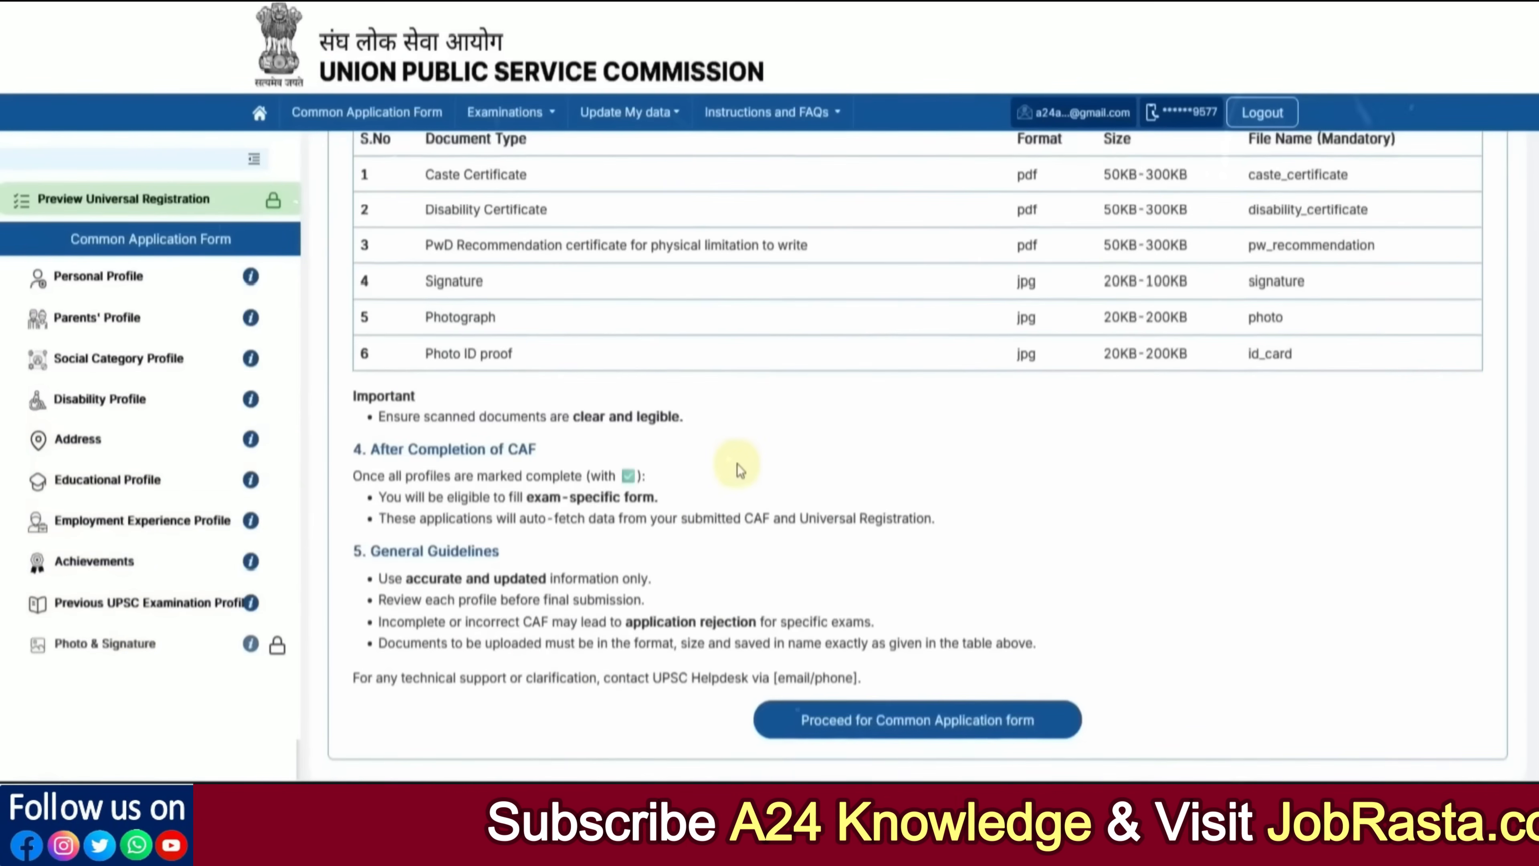
scroll(594, 440, "up", 3)
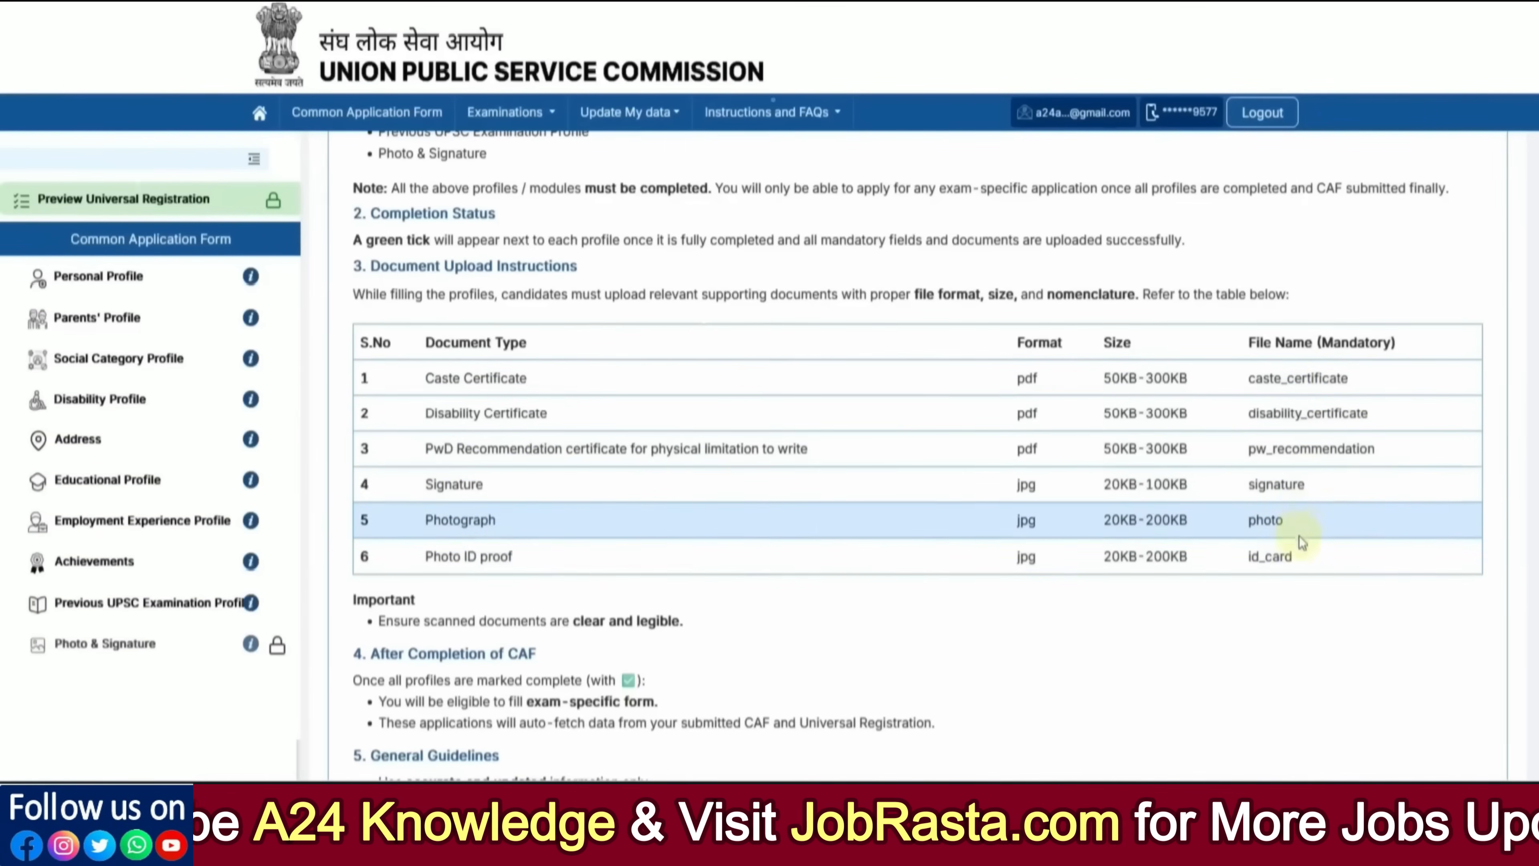
scroll(725, 587, "down", 3)
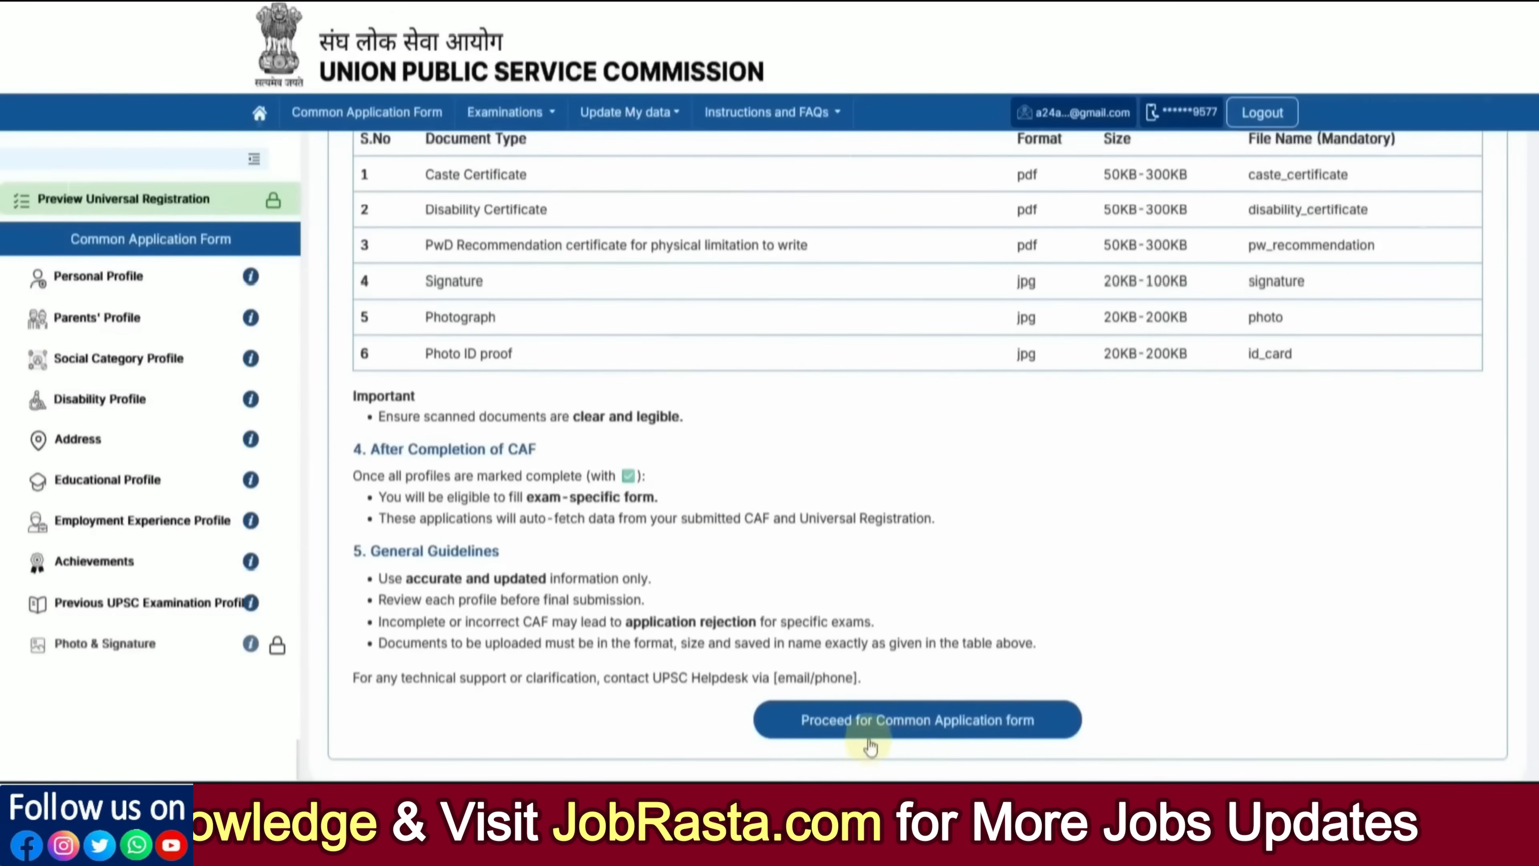
left_click(896, 733)
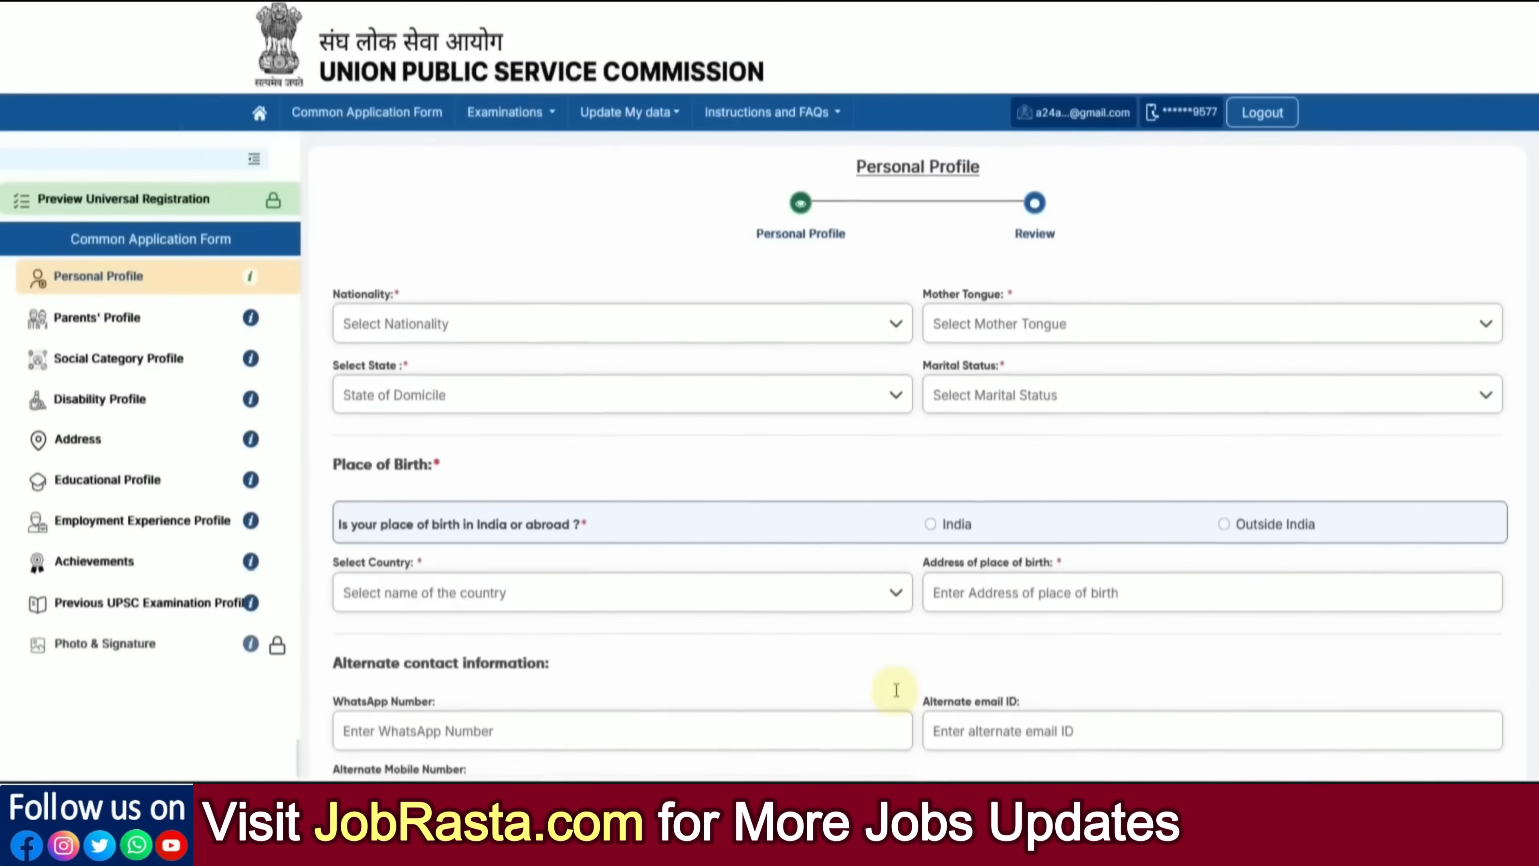
left_click(408, 334)
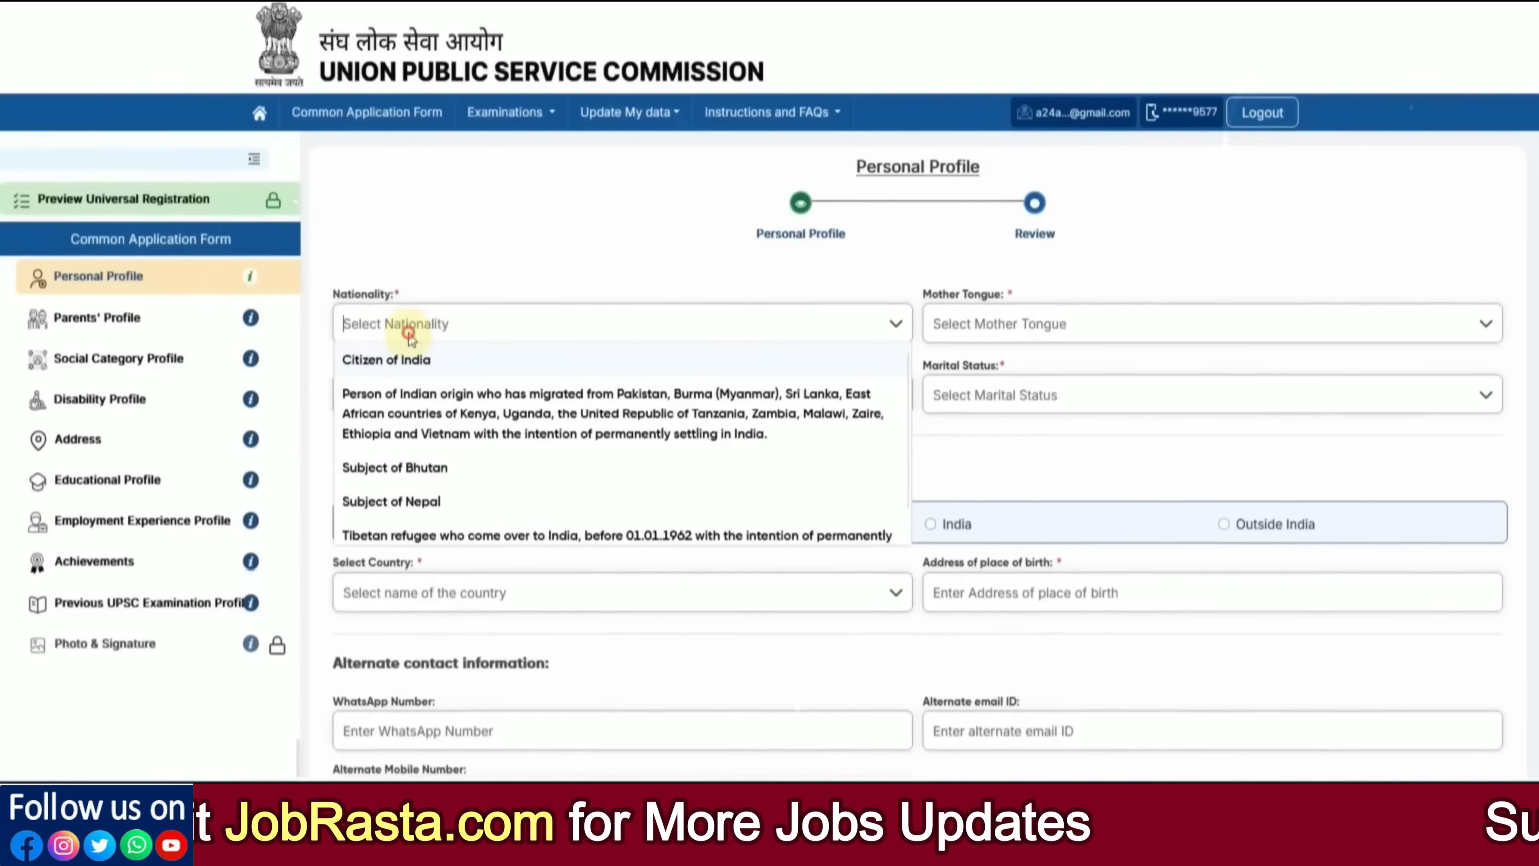
Step: Set nationality to Citizen of India and minority status to No
left_click(405, 359)
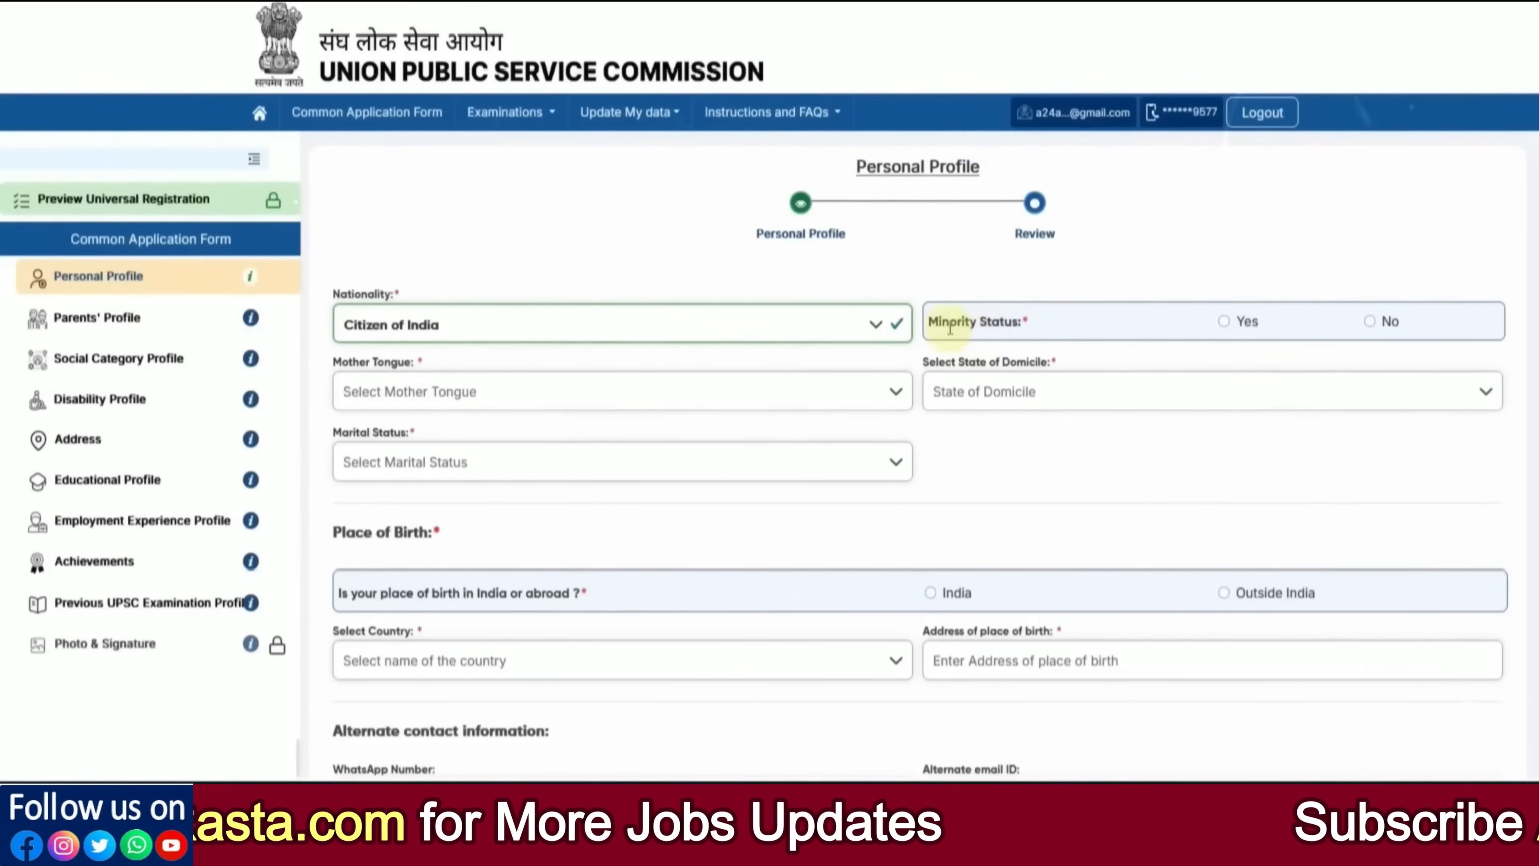
left_click(1223, 322)
left_click(663, 382)
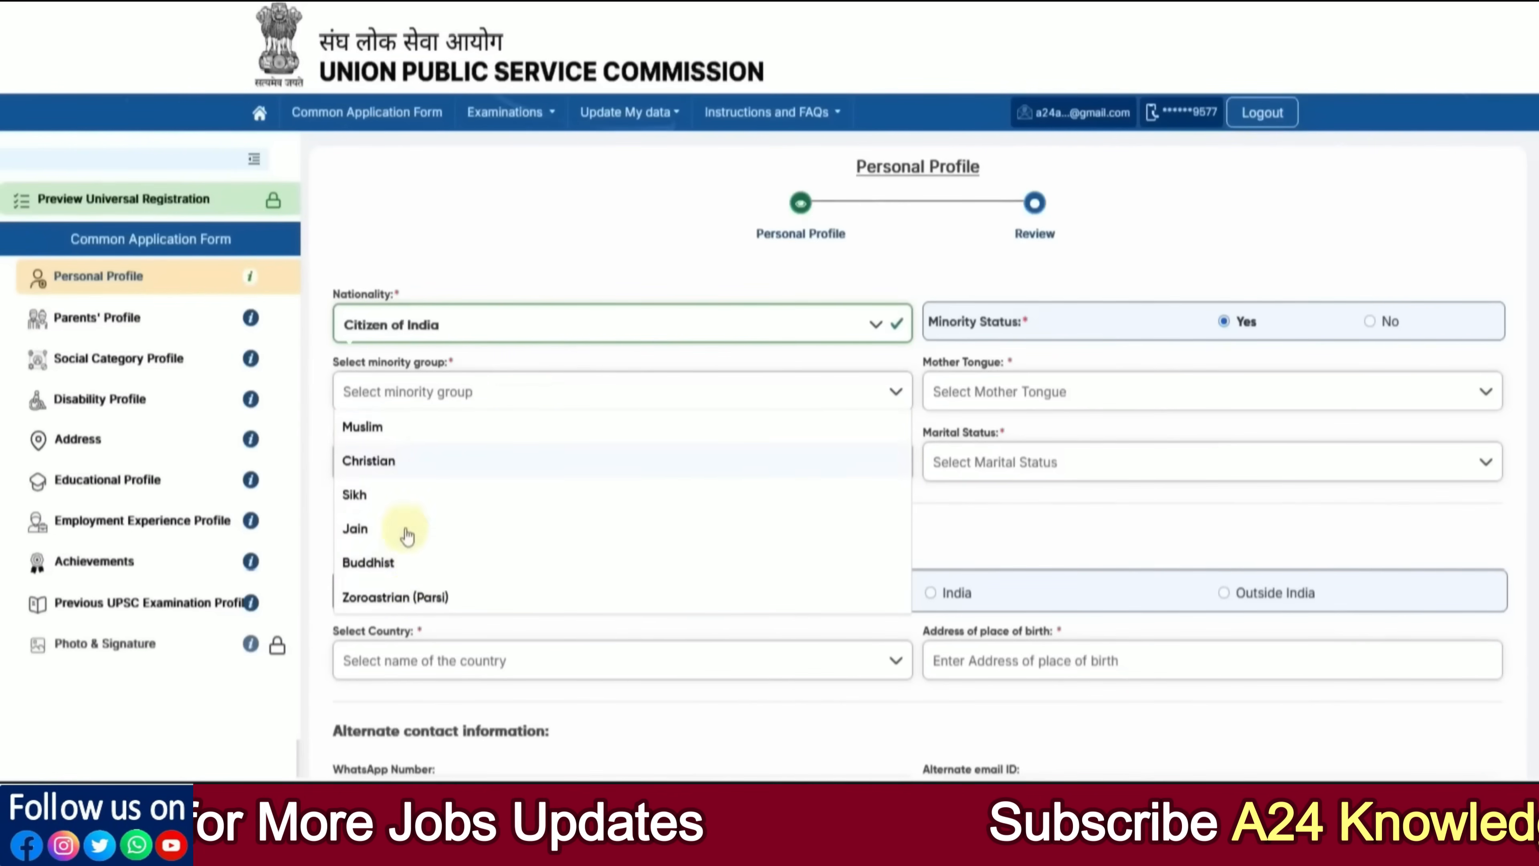
left_click(1371, 323)
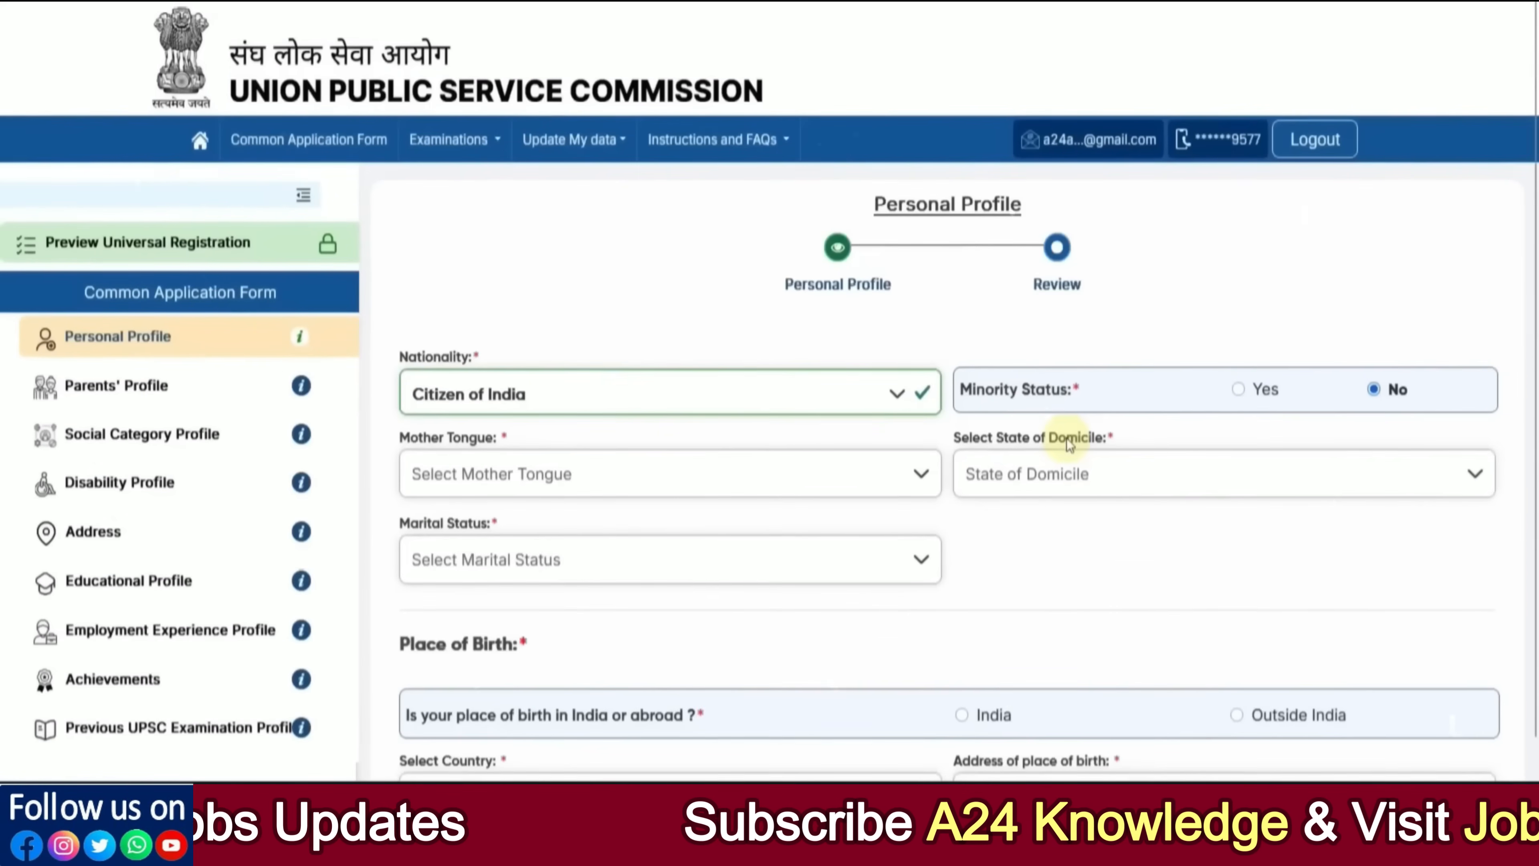
scroll(688, 368, "down", 2)
Step: Set mother tongue Hindi, domicile Rajasthan and marital status Unmarried
left_click(660, 364)
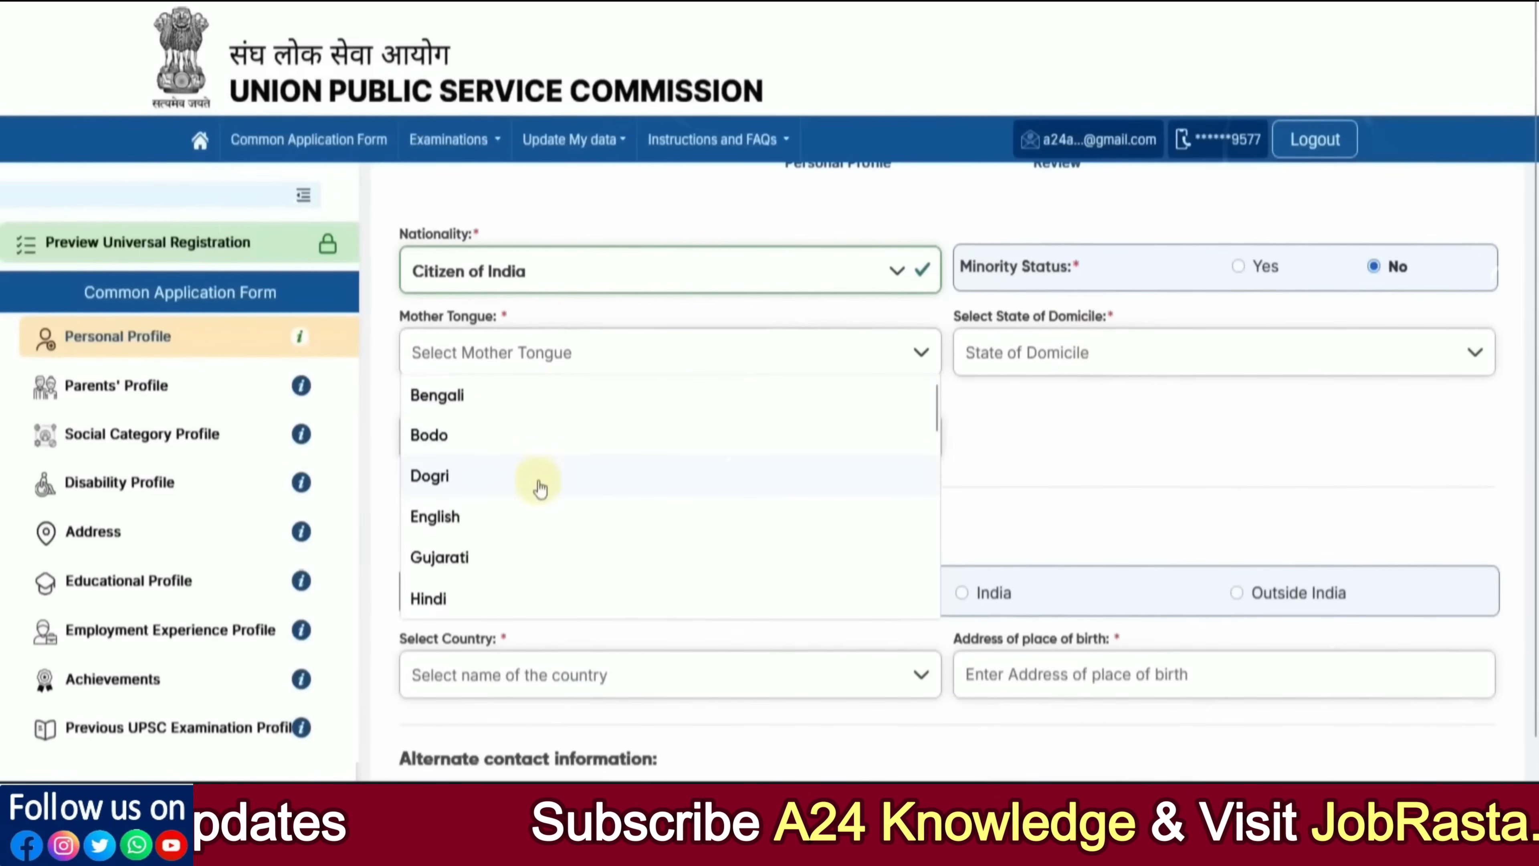
left_click(526, 594)
left_click(1048, 363)
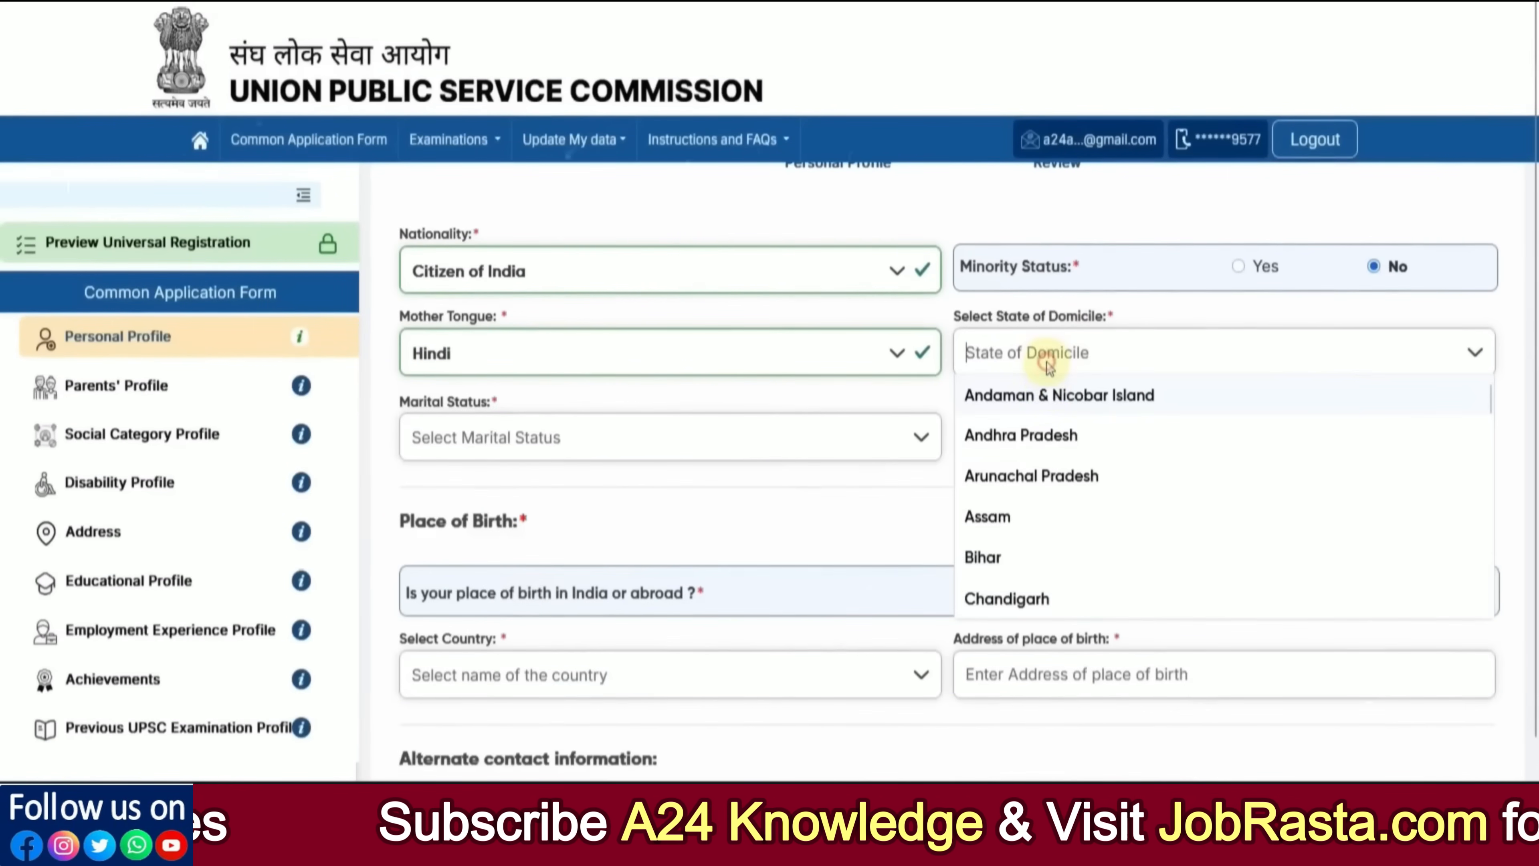
scroll(1039, 431, "down", 15)
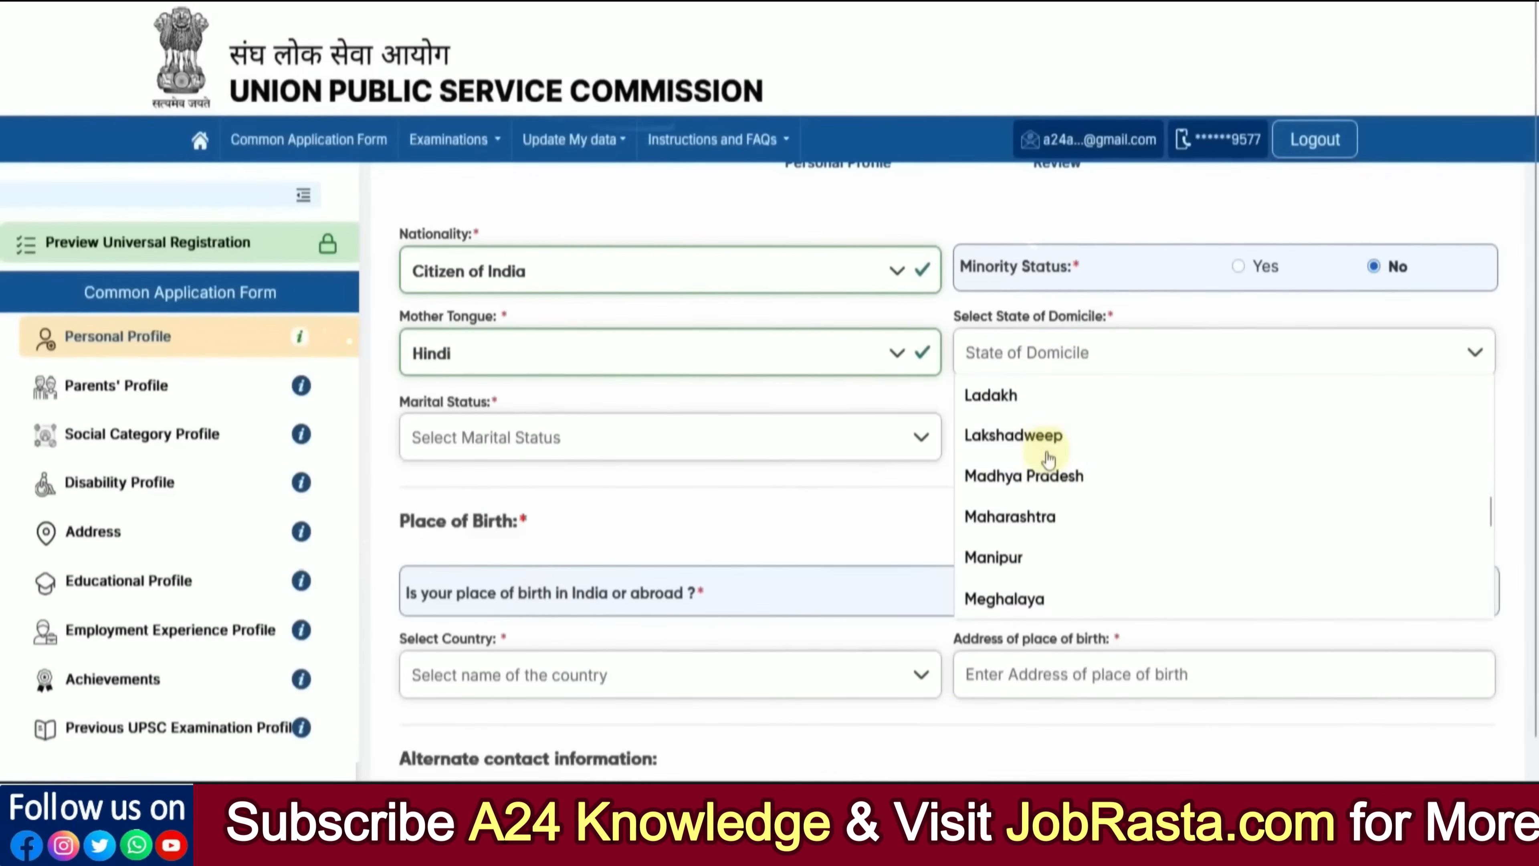
left_click(1010, 600)
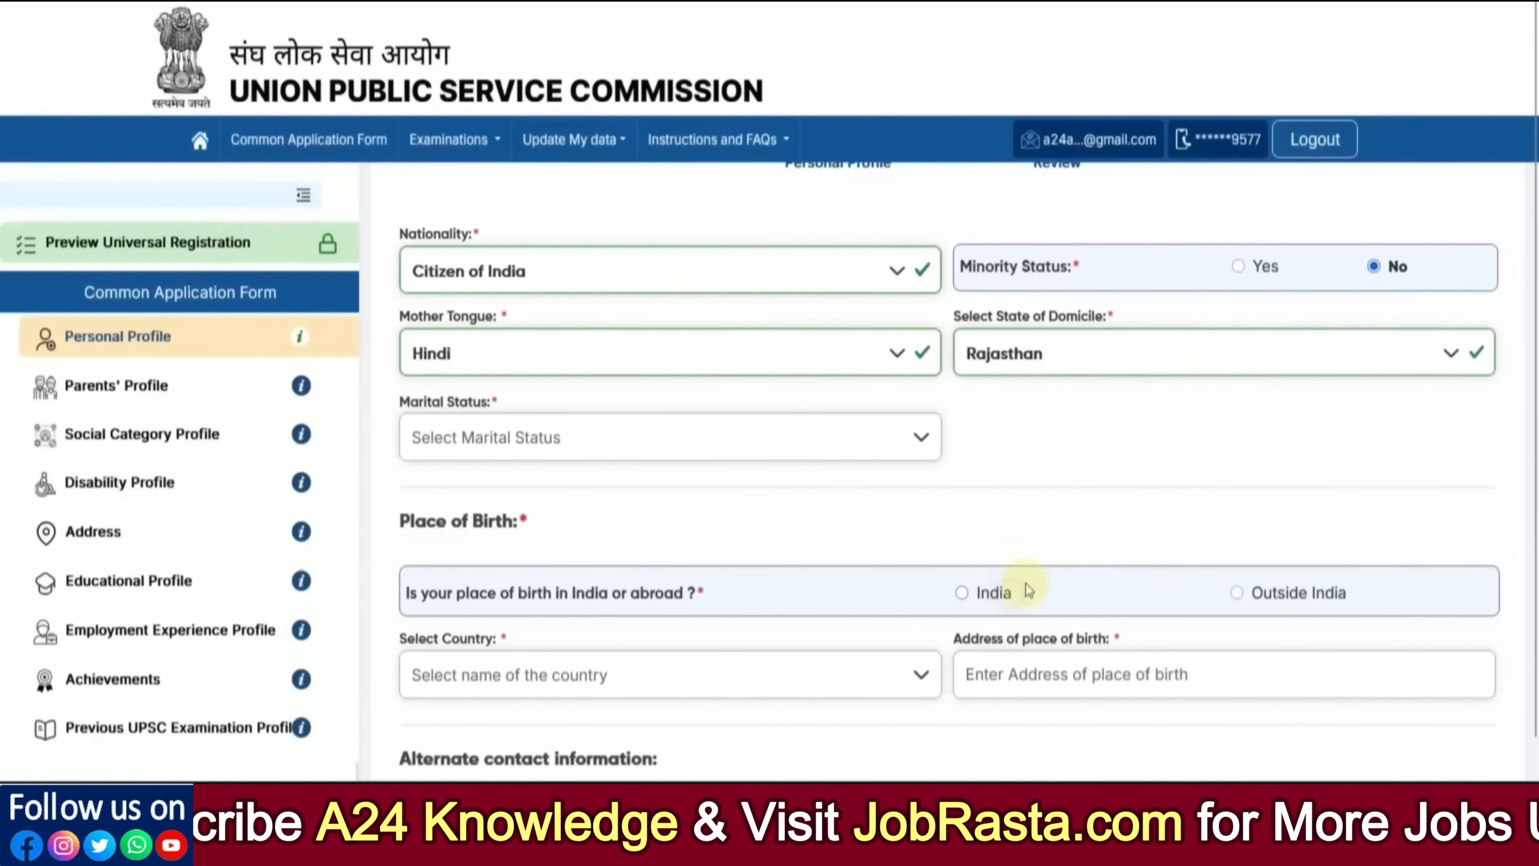
left_click(643, 447)
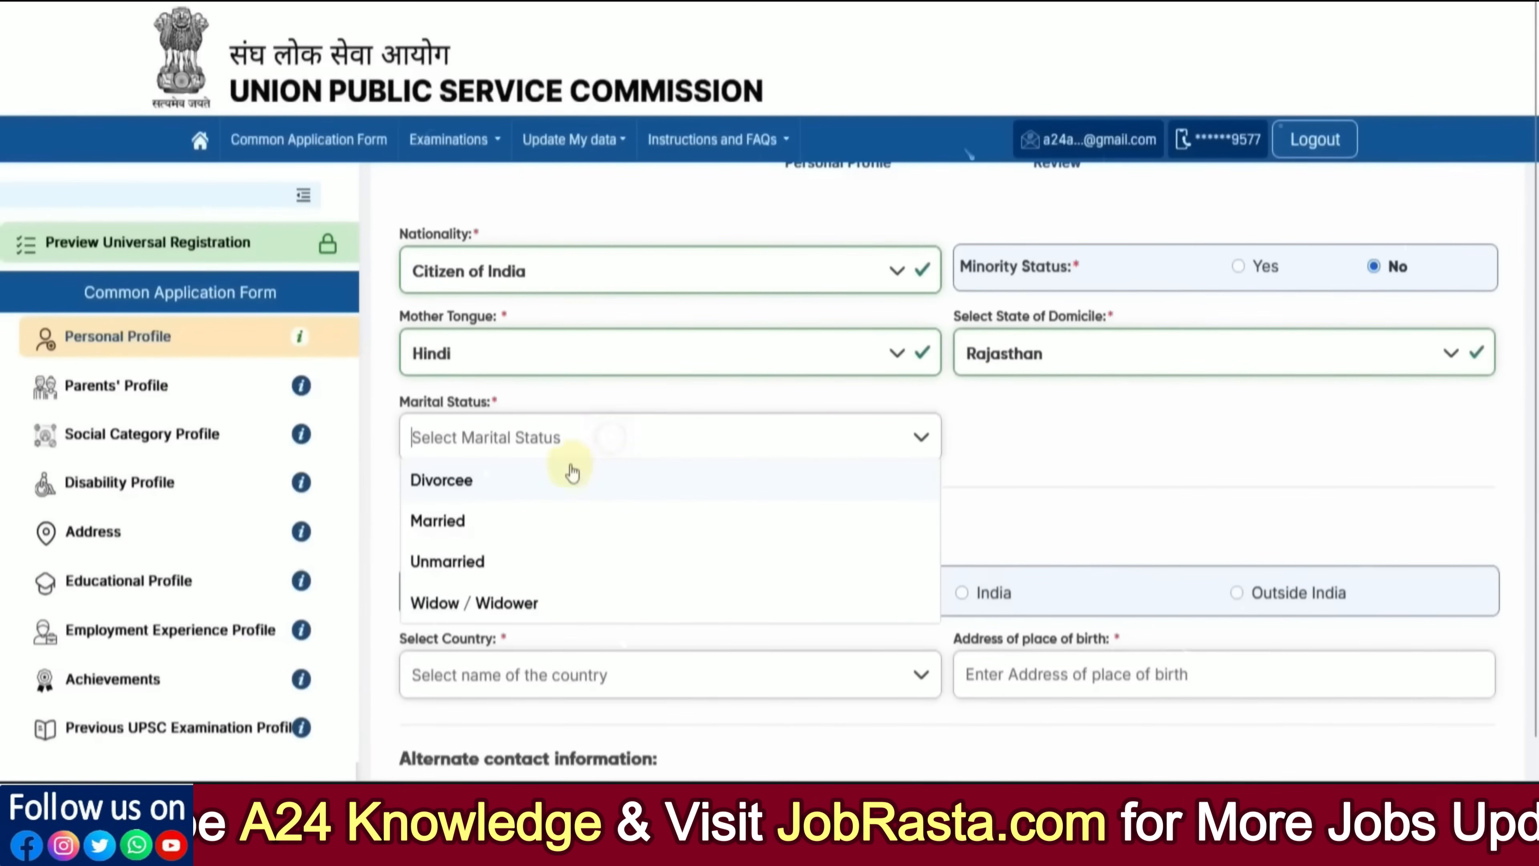
left_click(515, 563)
scroll(1059, 503, "down", 3)
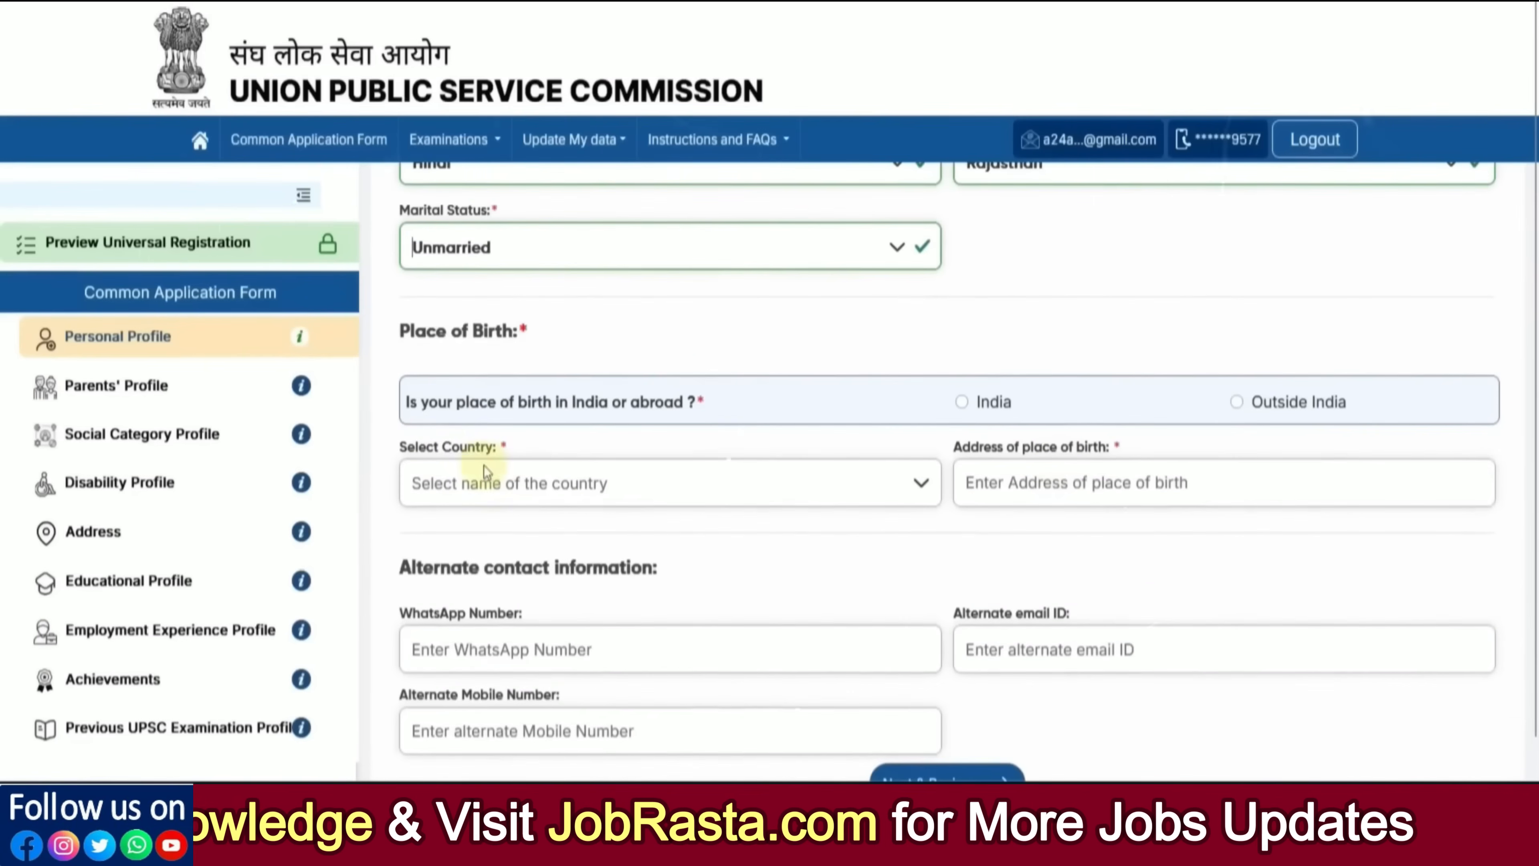
Step: Give place of birth as India, state Rajasthan, district Alwar
left_click(962, 404)
left_click(557, 476)
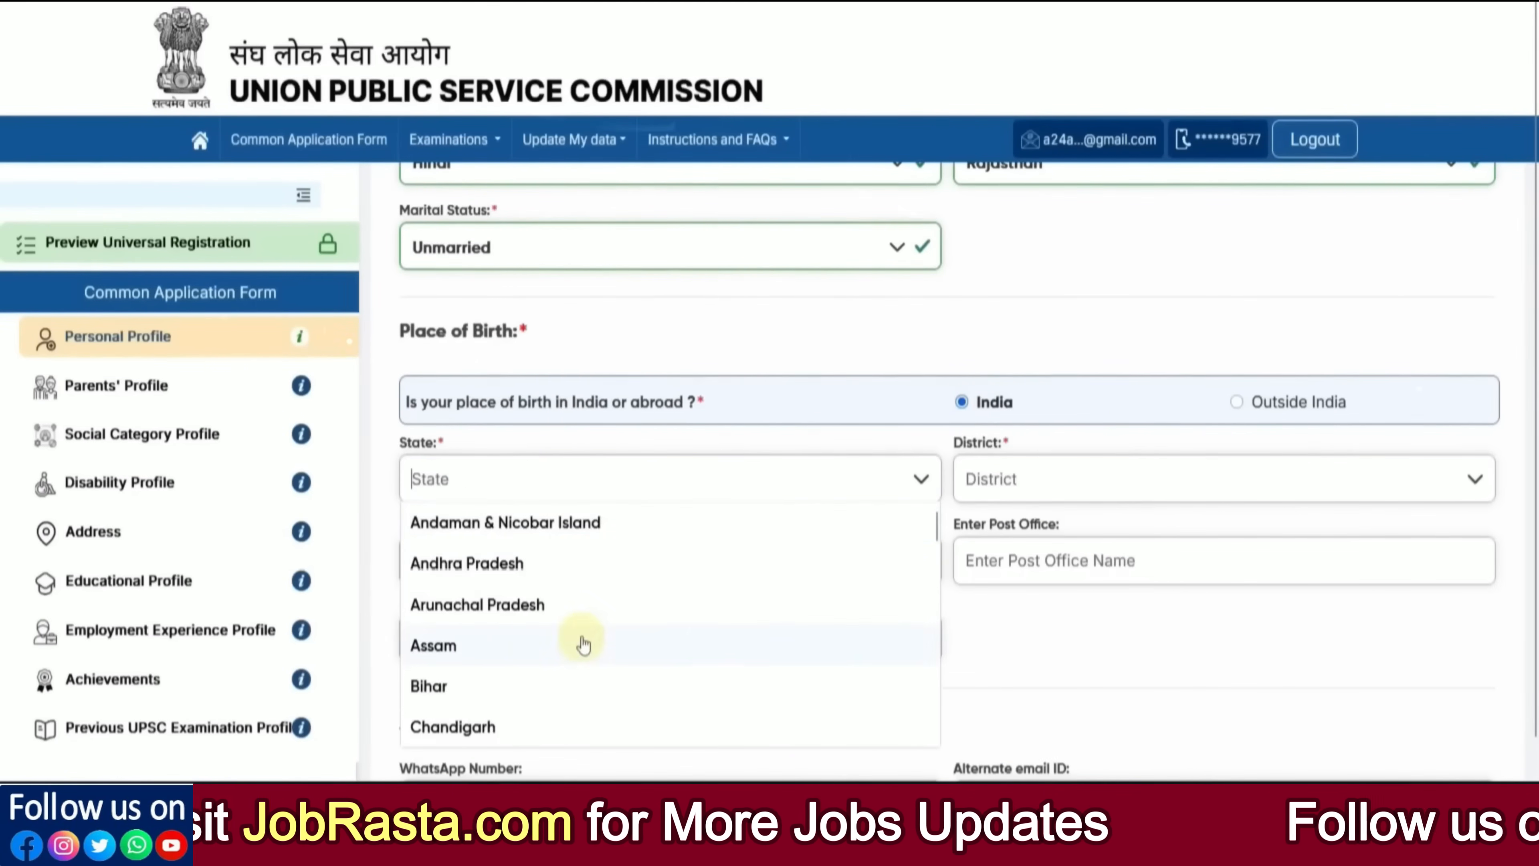
scroll(532, 606, "down", 10)
left_click(474, 645)
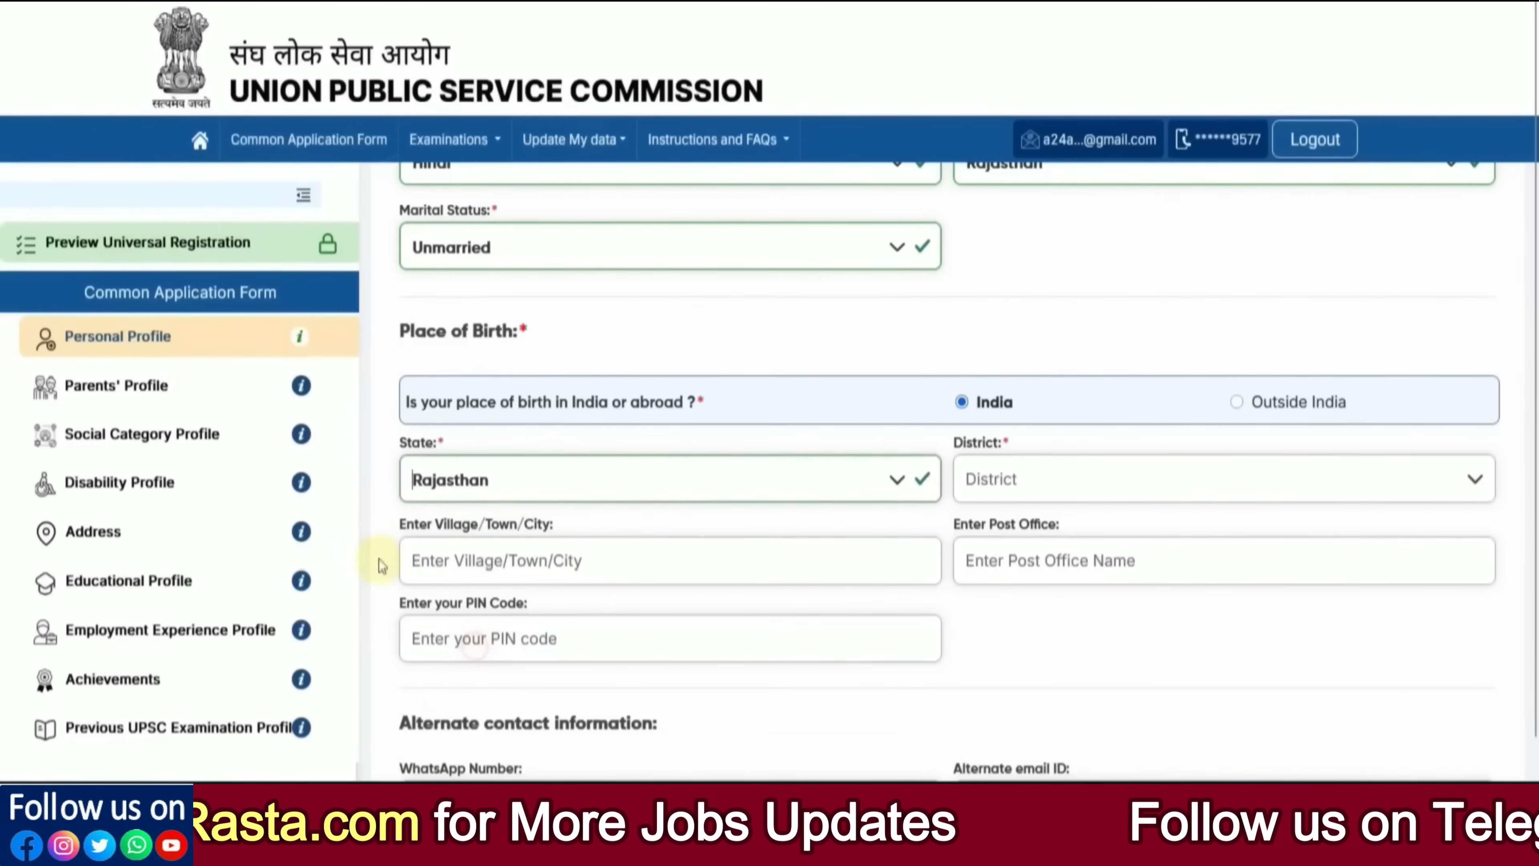
left_click(991, 485)
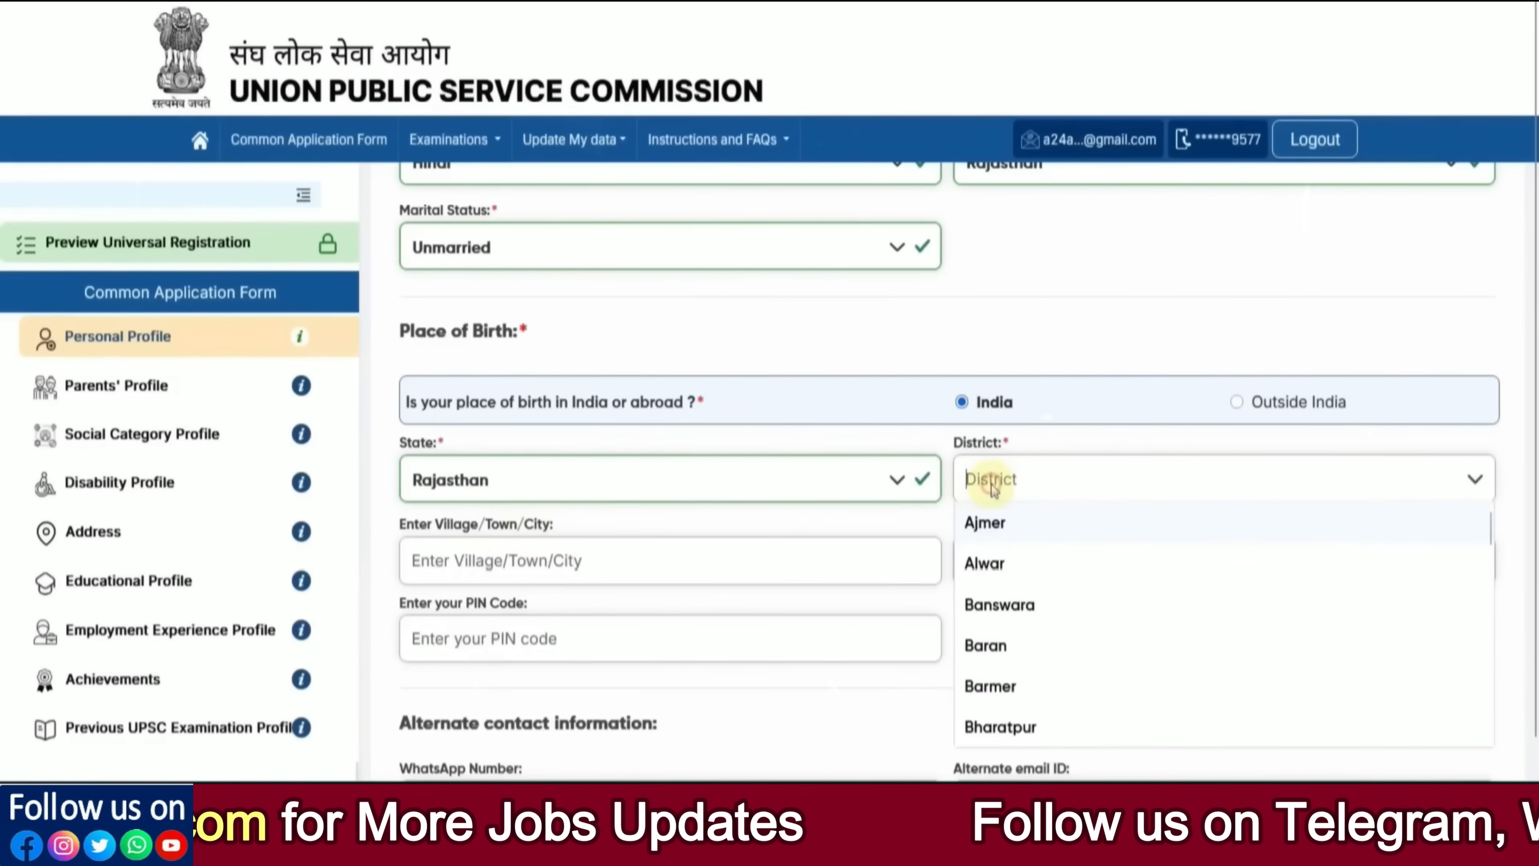
left_click(985, 560)
scroll(1000, 570, "down", 2)
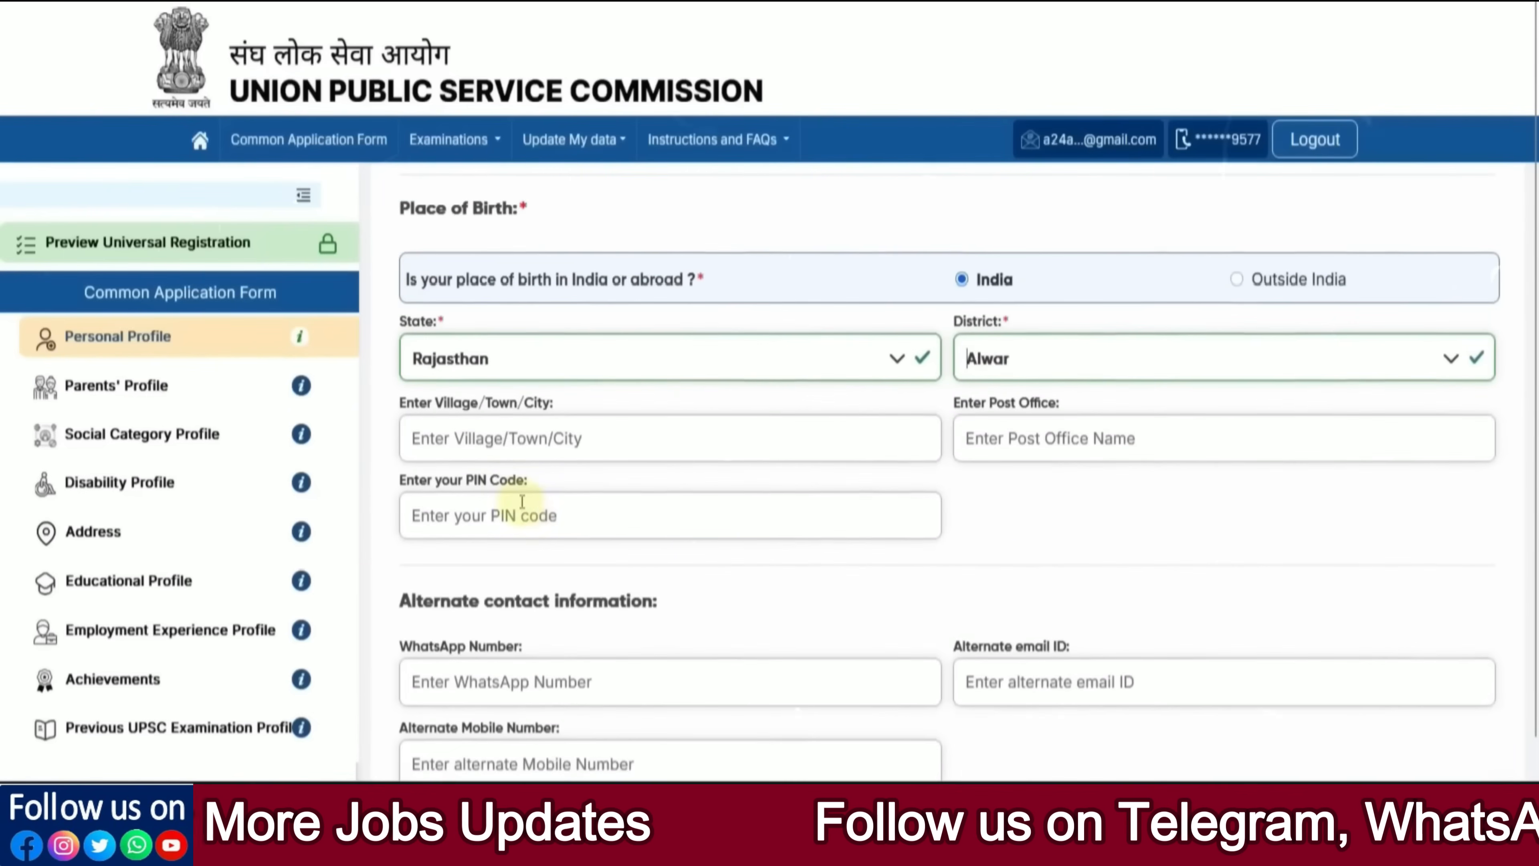
Step: Enter Alwar as town and post office with PIN 301001, then save the Personal Profile
left_click(502, 441)
type("AlwaR")
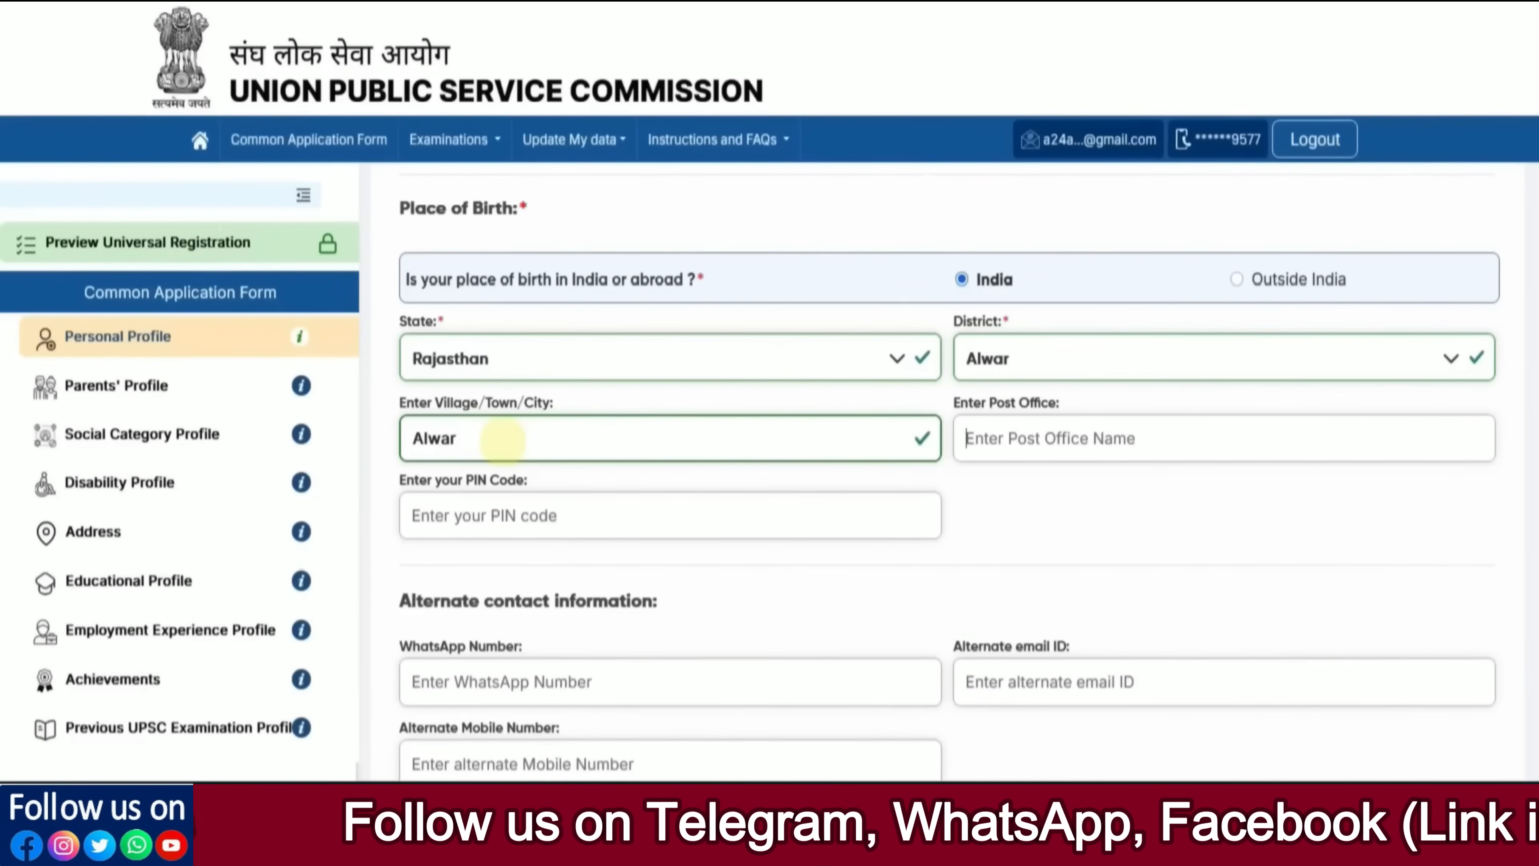
type("AlWA")
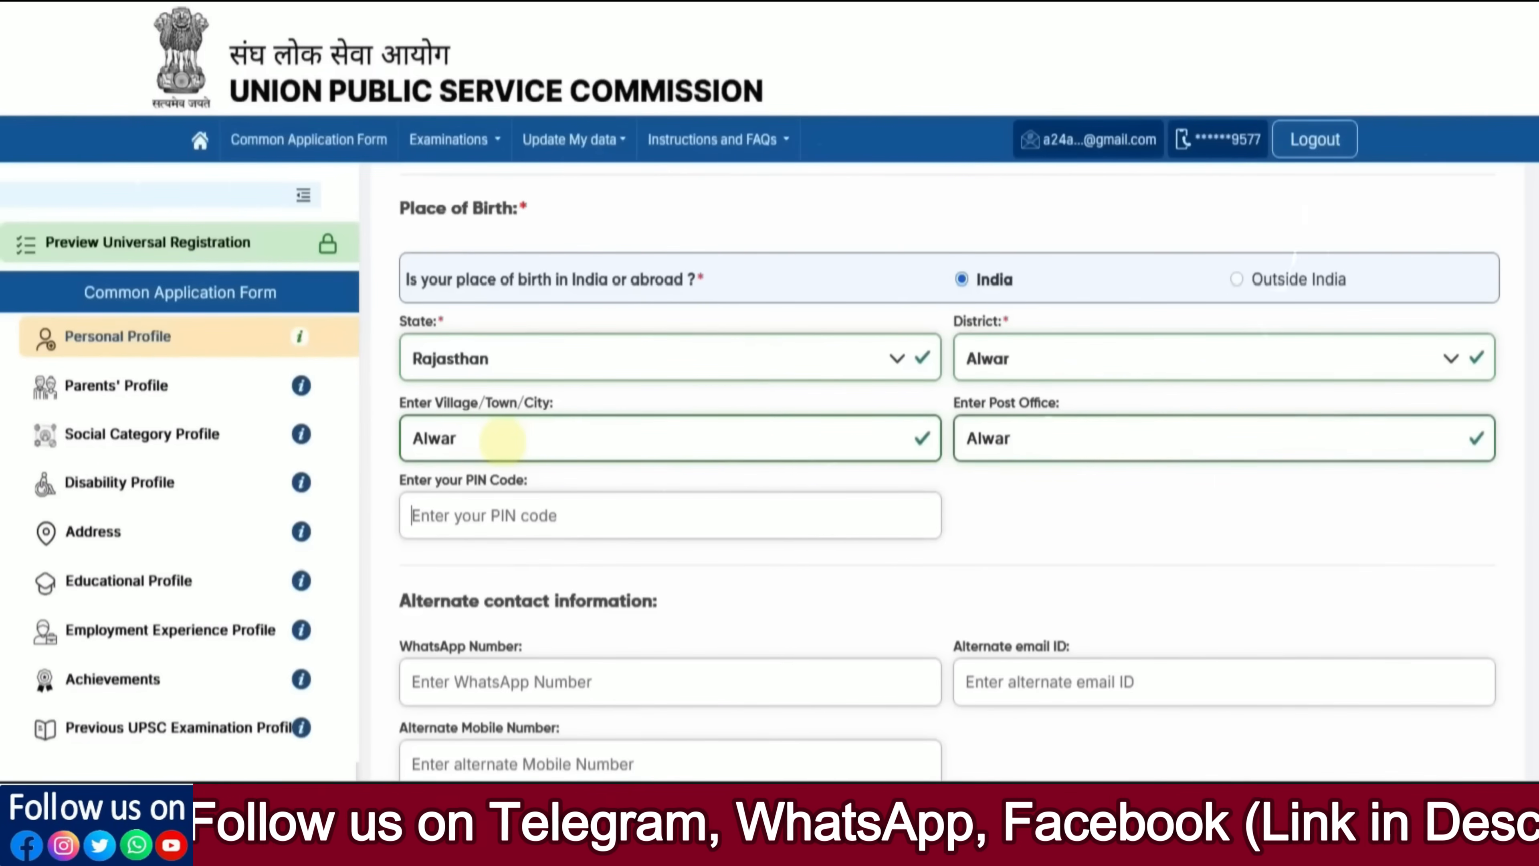
type("301001")
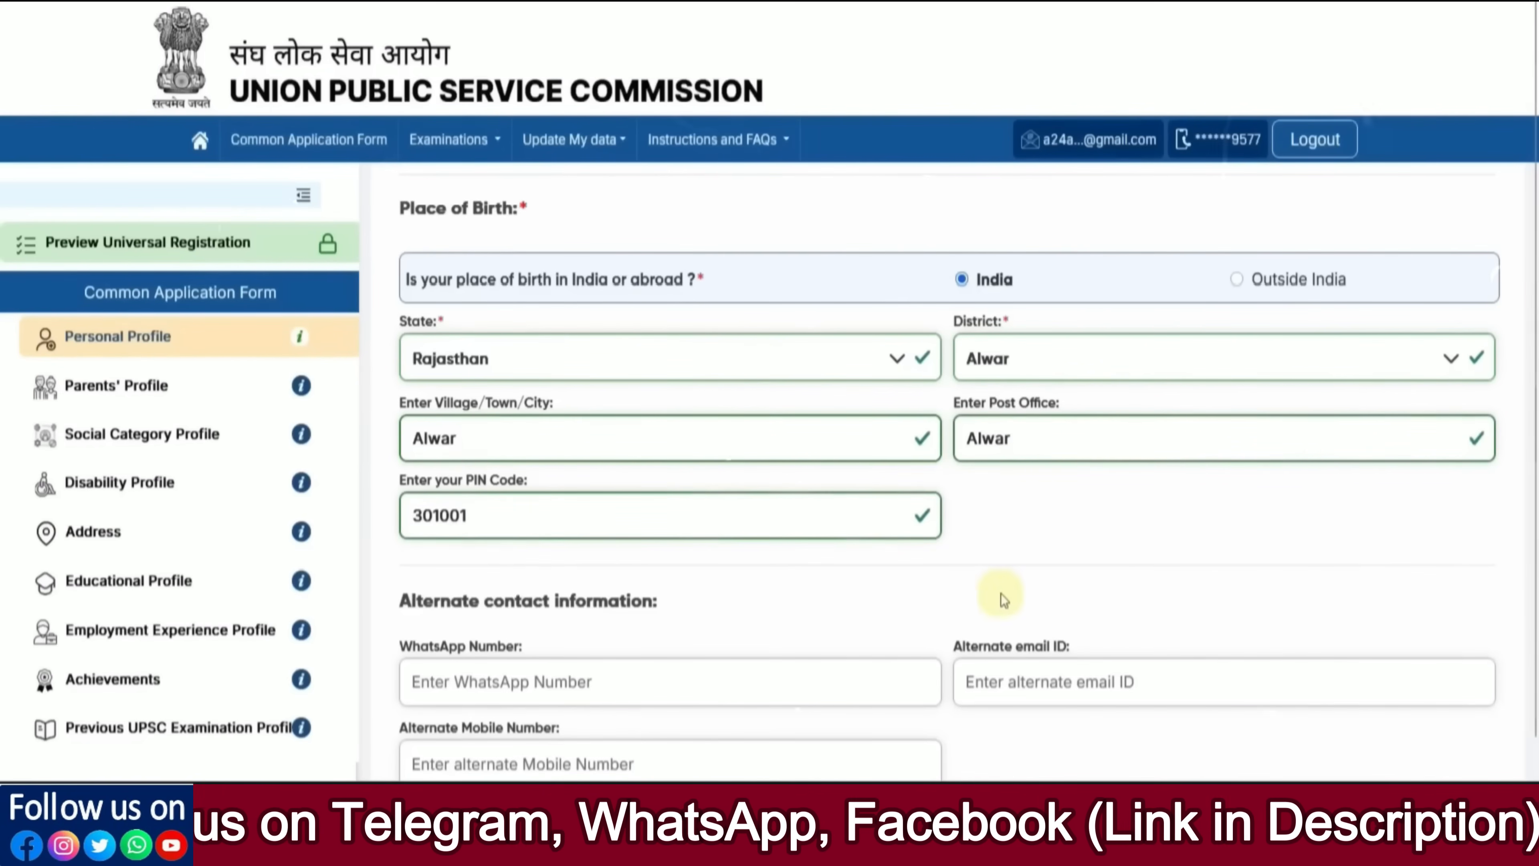
scroll(973, 550, "down", 1)
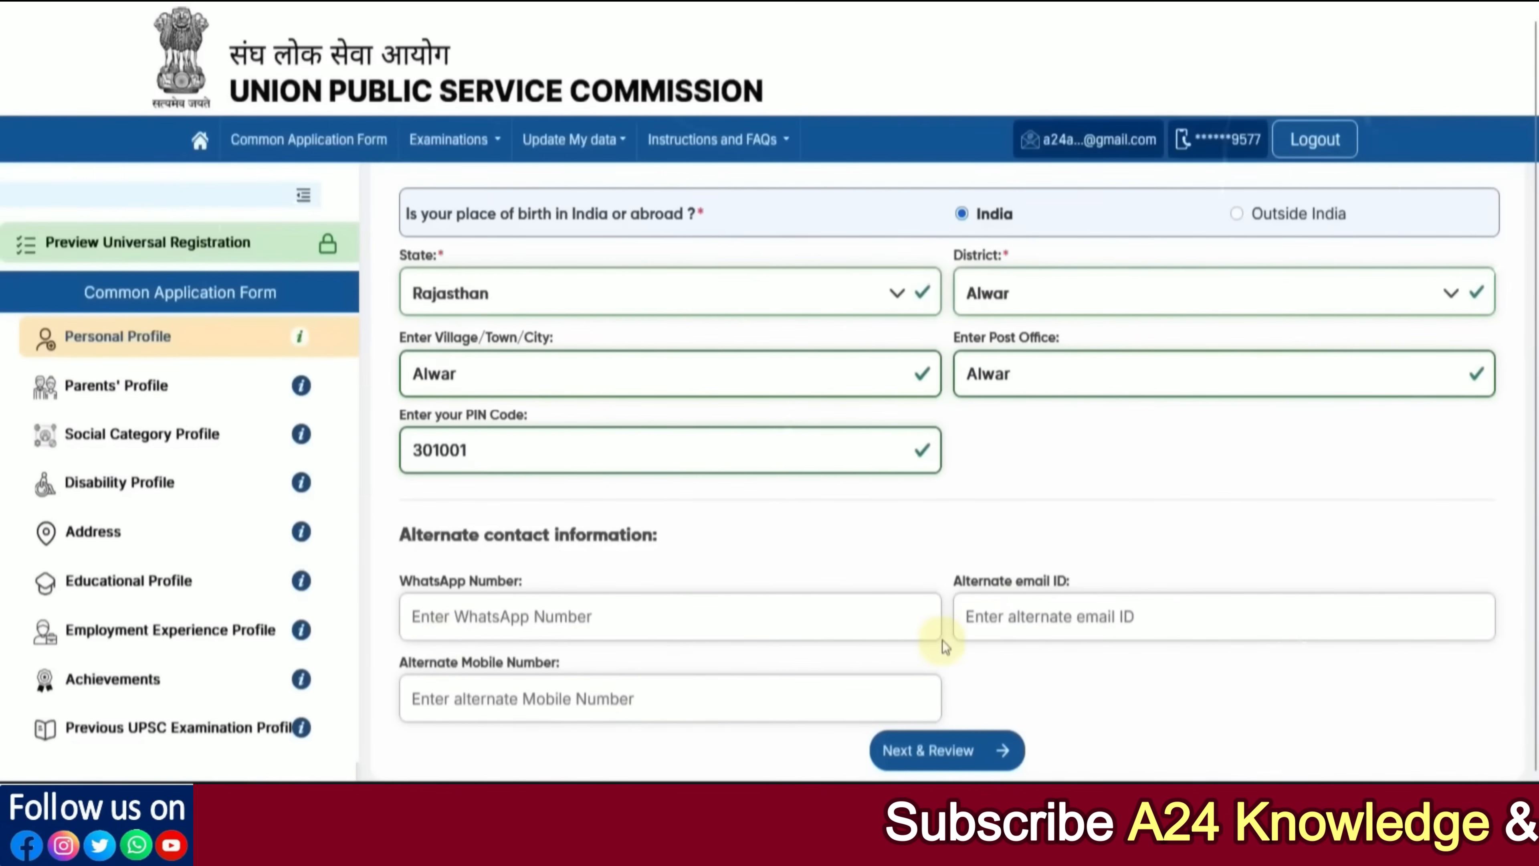
left_click(937, 762)
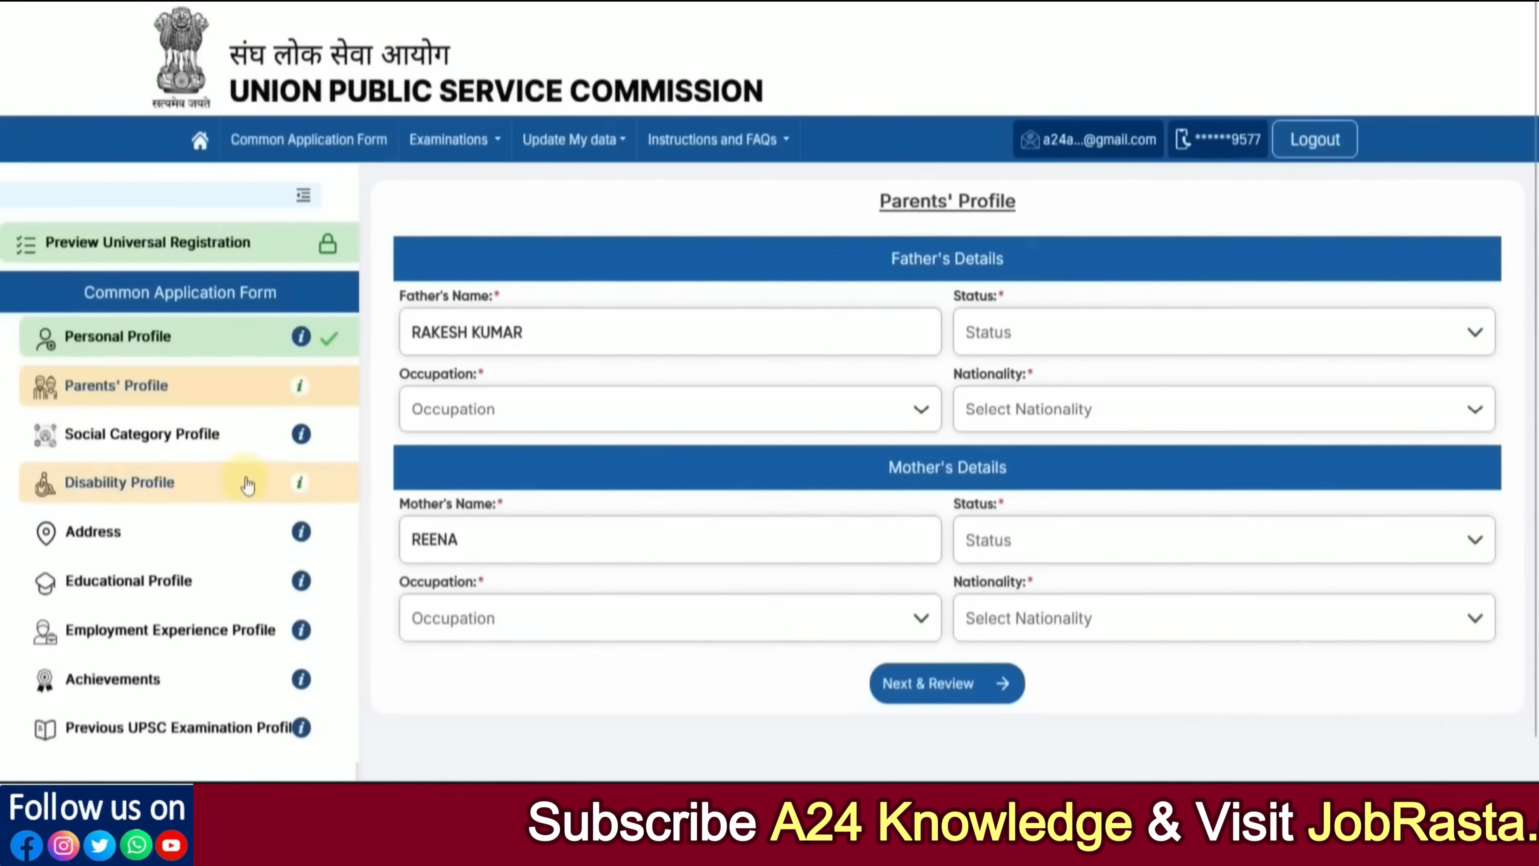
Step: Mark the father as Alive with occupation Self Employed
left_click(1021, 344)
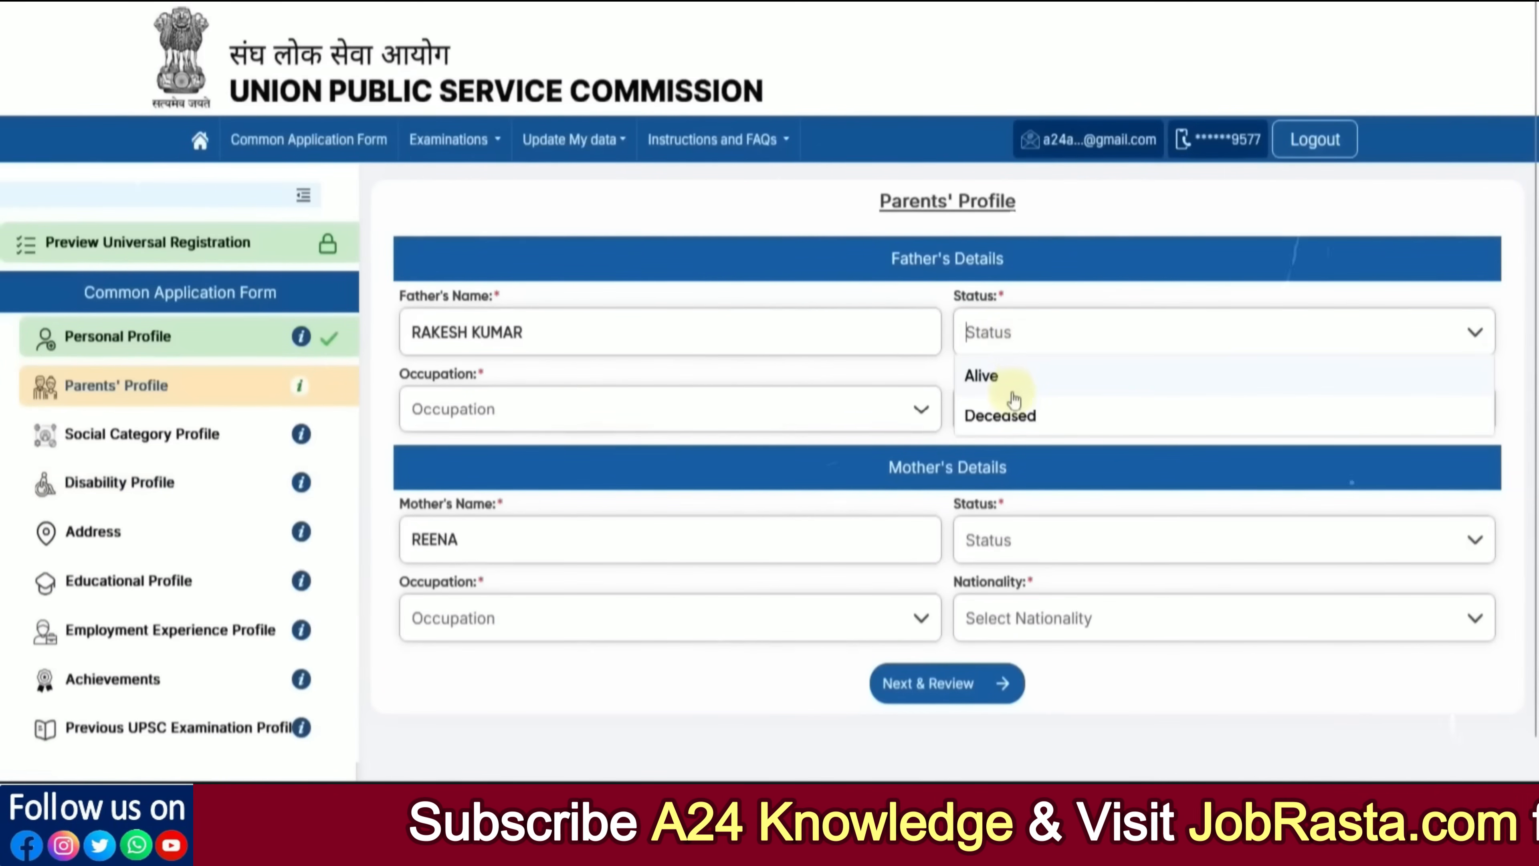
left_click(983, 376)
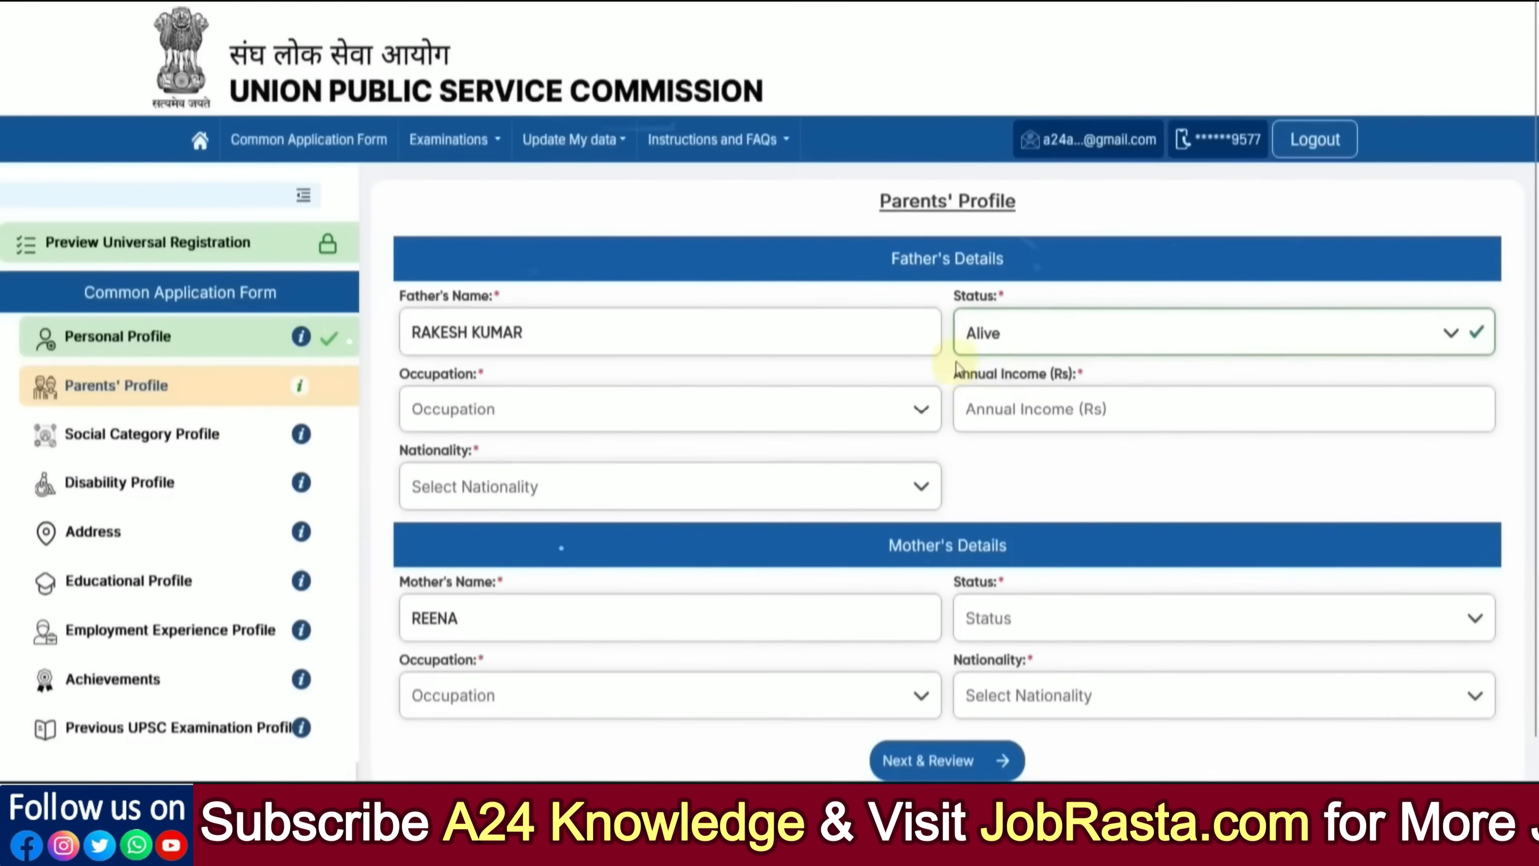
left_click(660, 394)
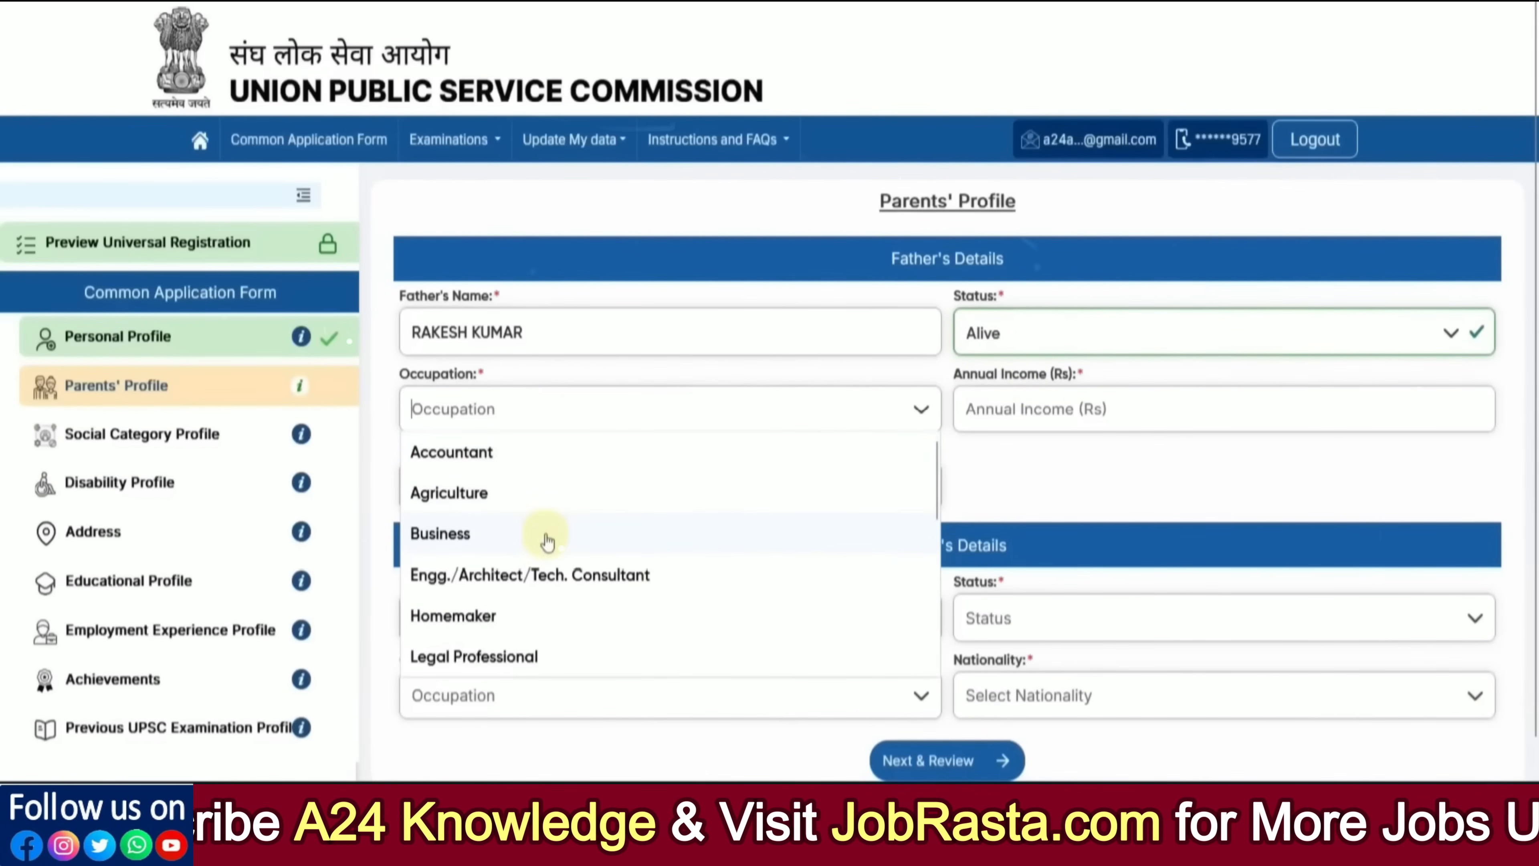
scroll(547, 541, "down", 5)
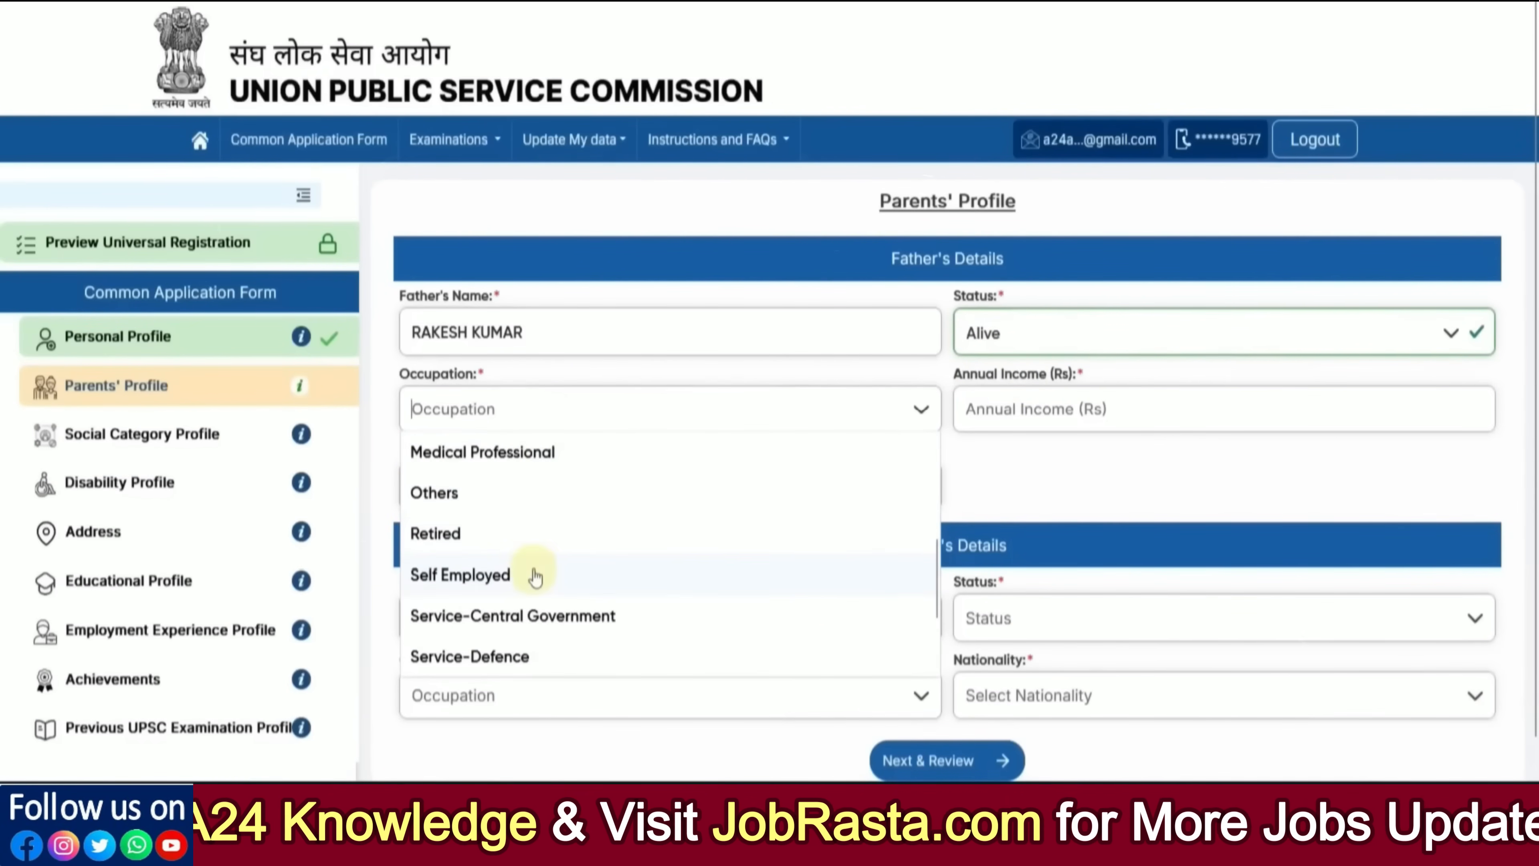
left_click(535, 576)
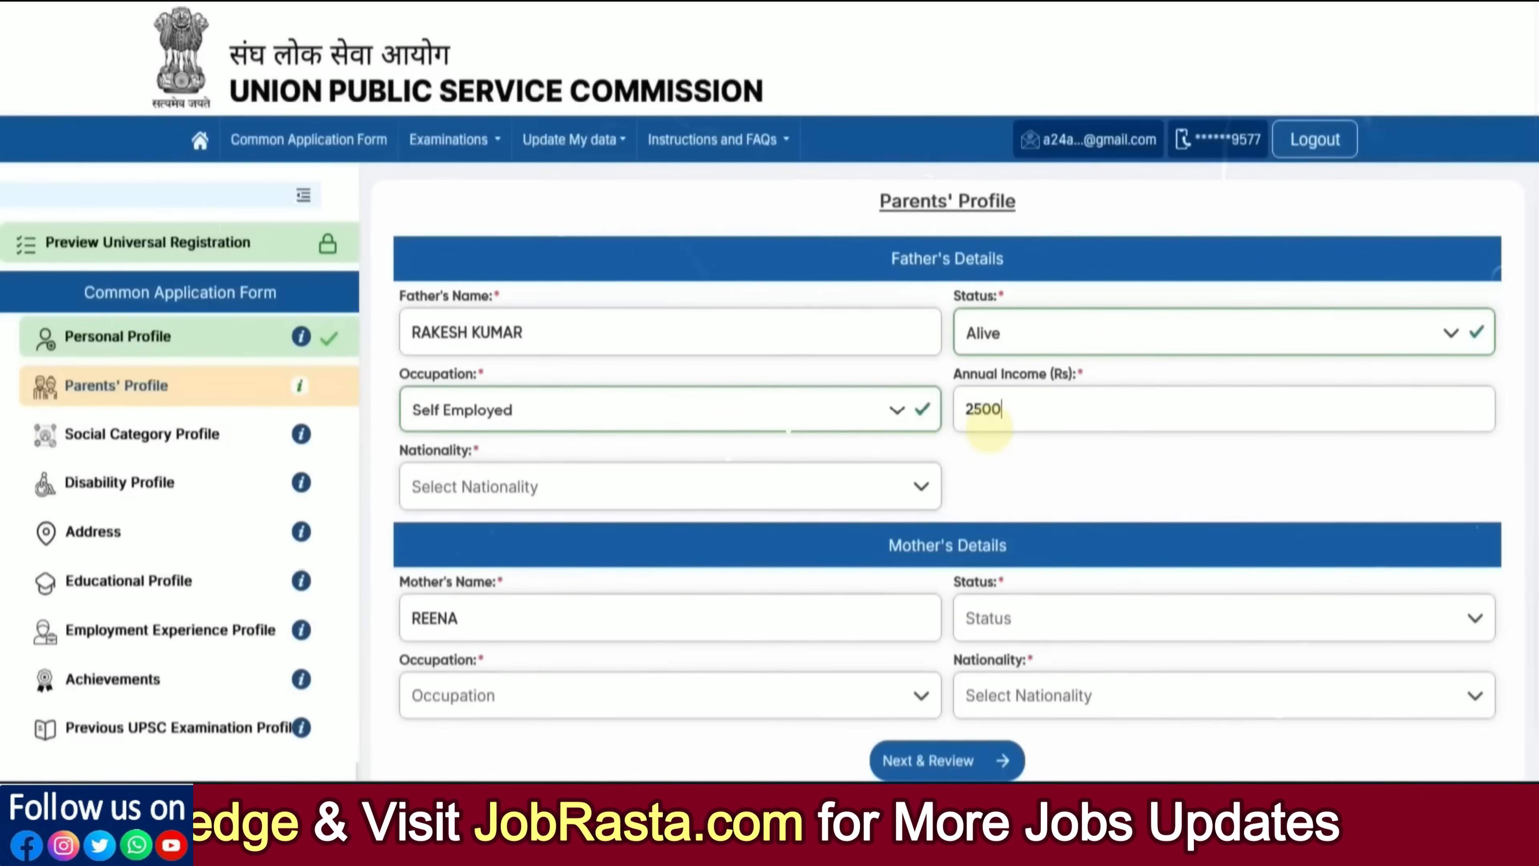
Step: Set the father's nationality to Citizen of India, home state Rajasthan, district Alwar
left_click(641, 477)
left_click(585, 533)
left_click(1053, 486)
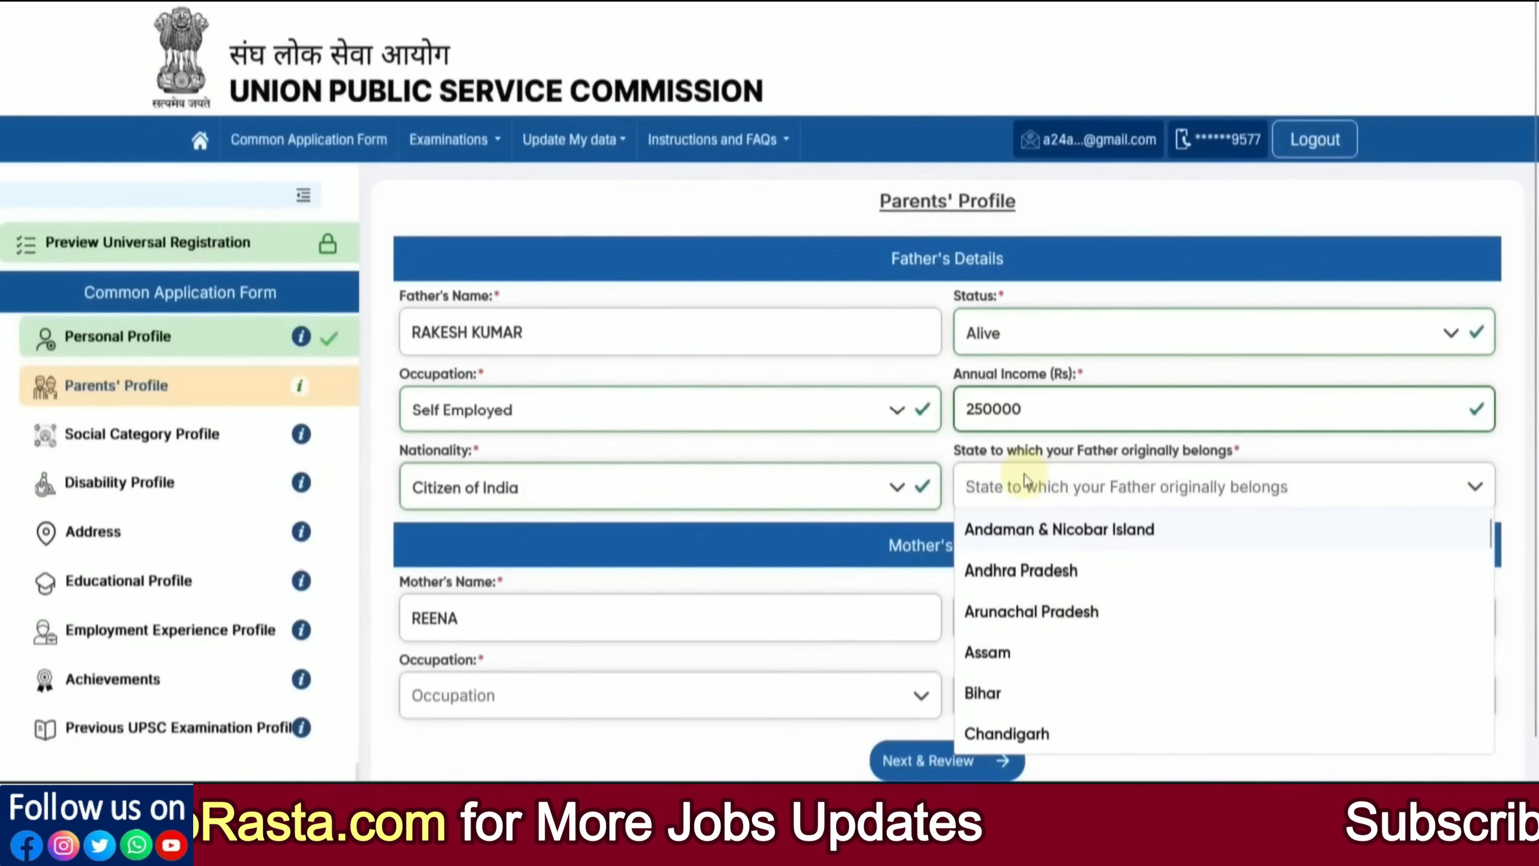
scroll(1058, 643, "down", 10)
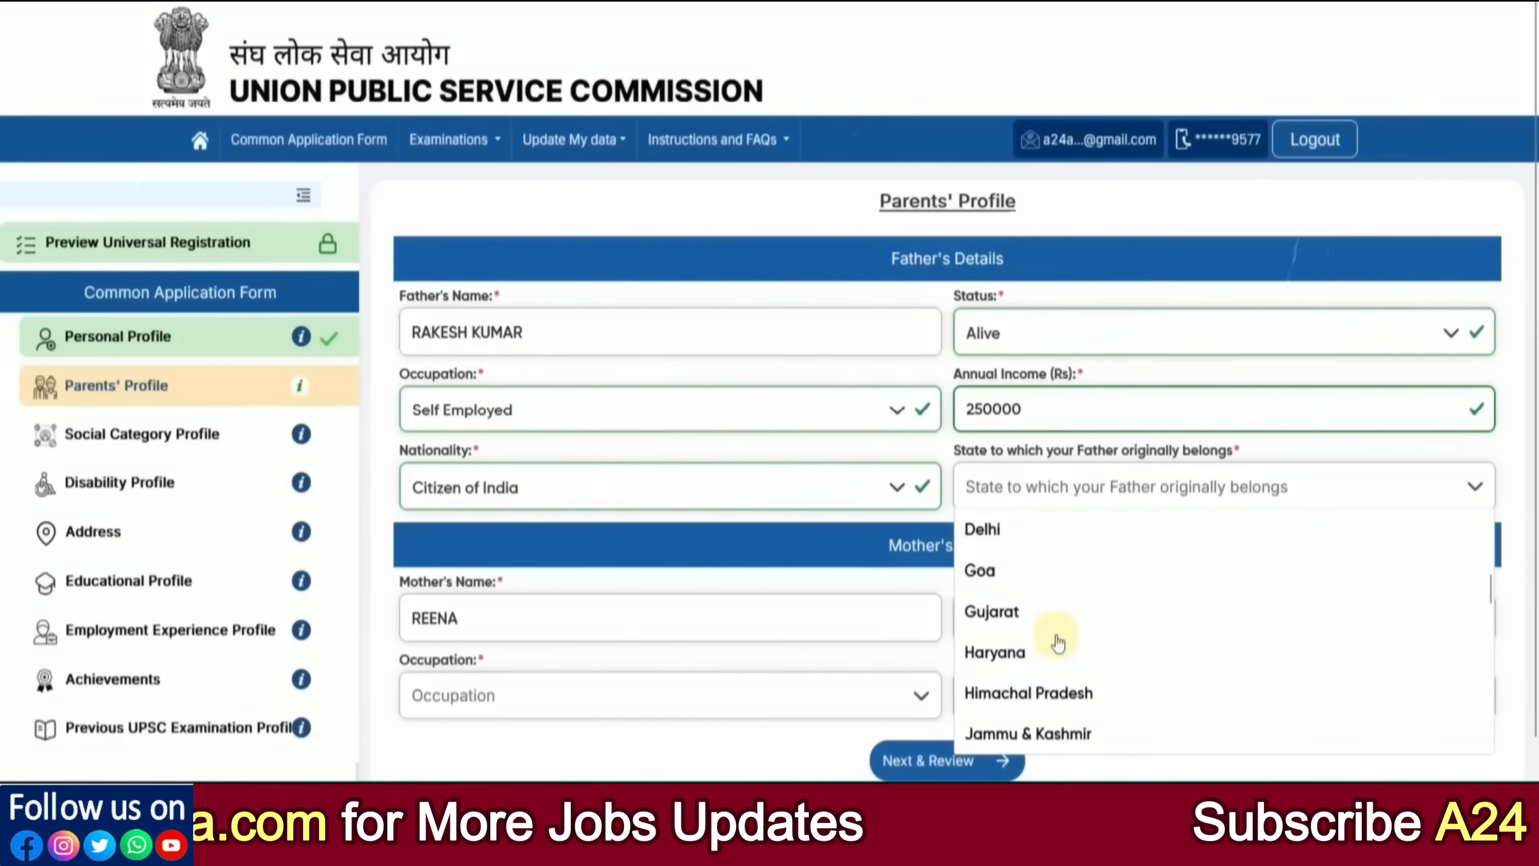
scroll(1060, 649, "down", 5)
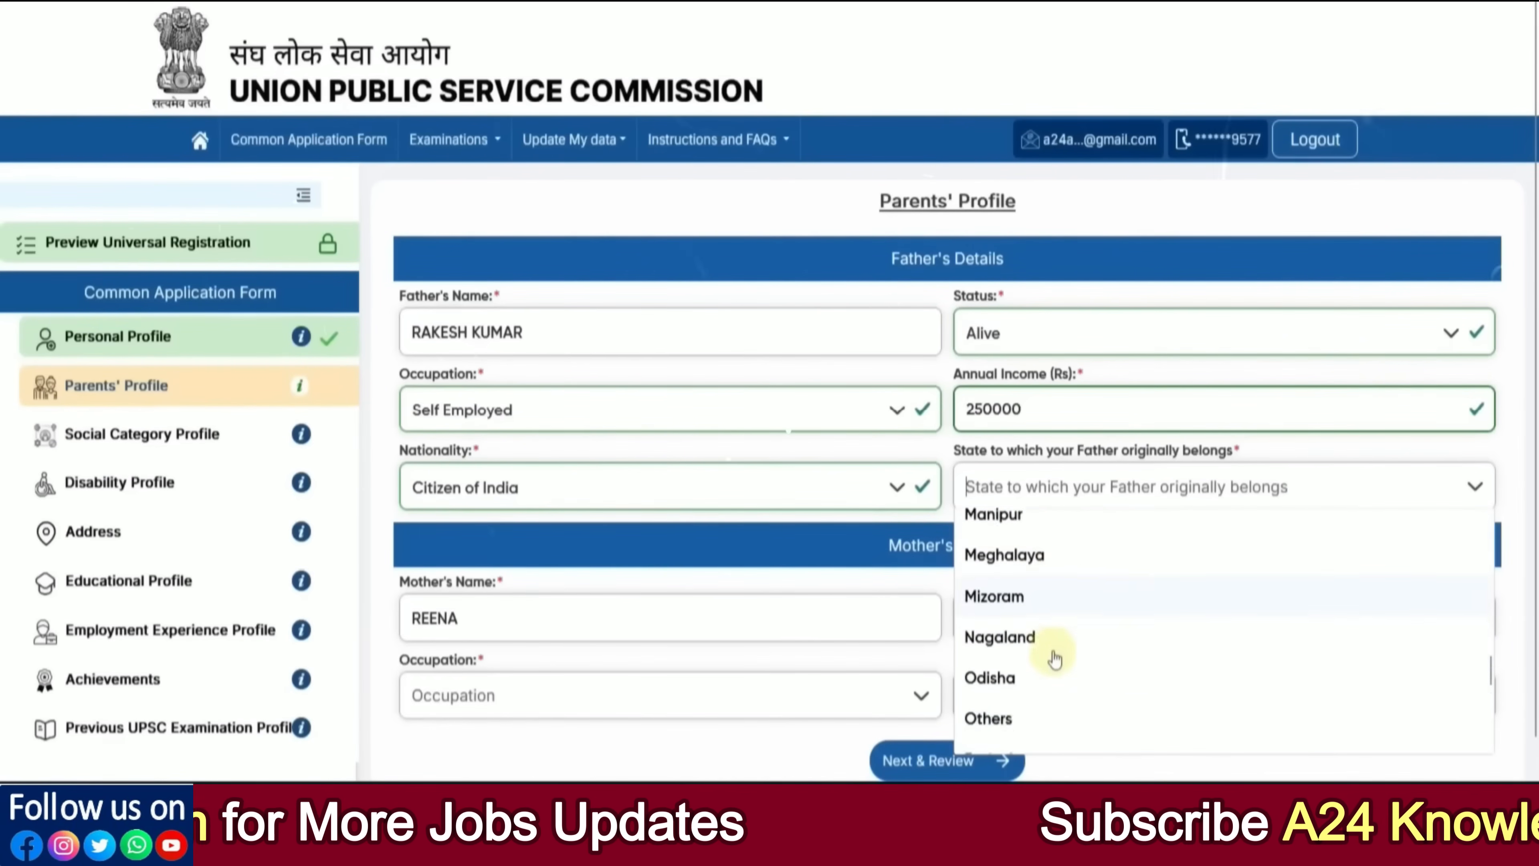
left_click(1024, 655)
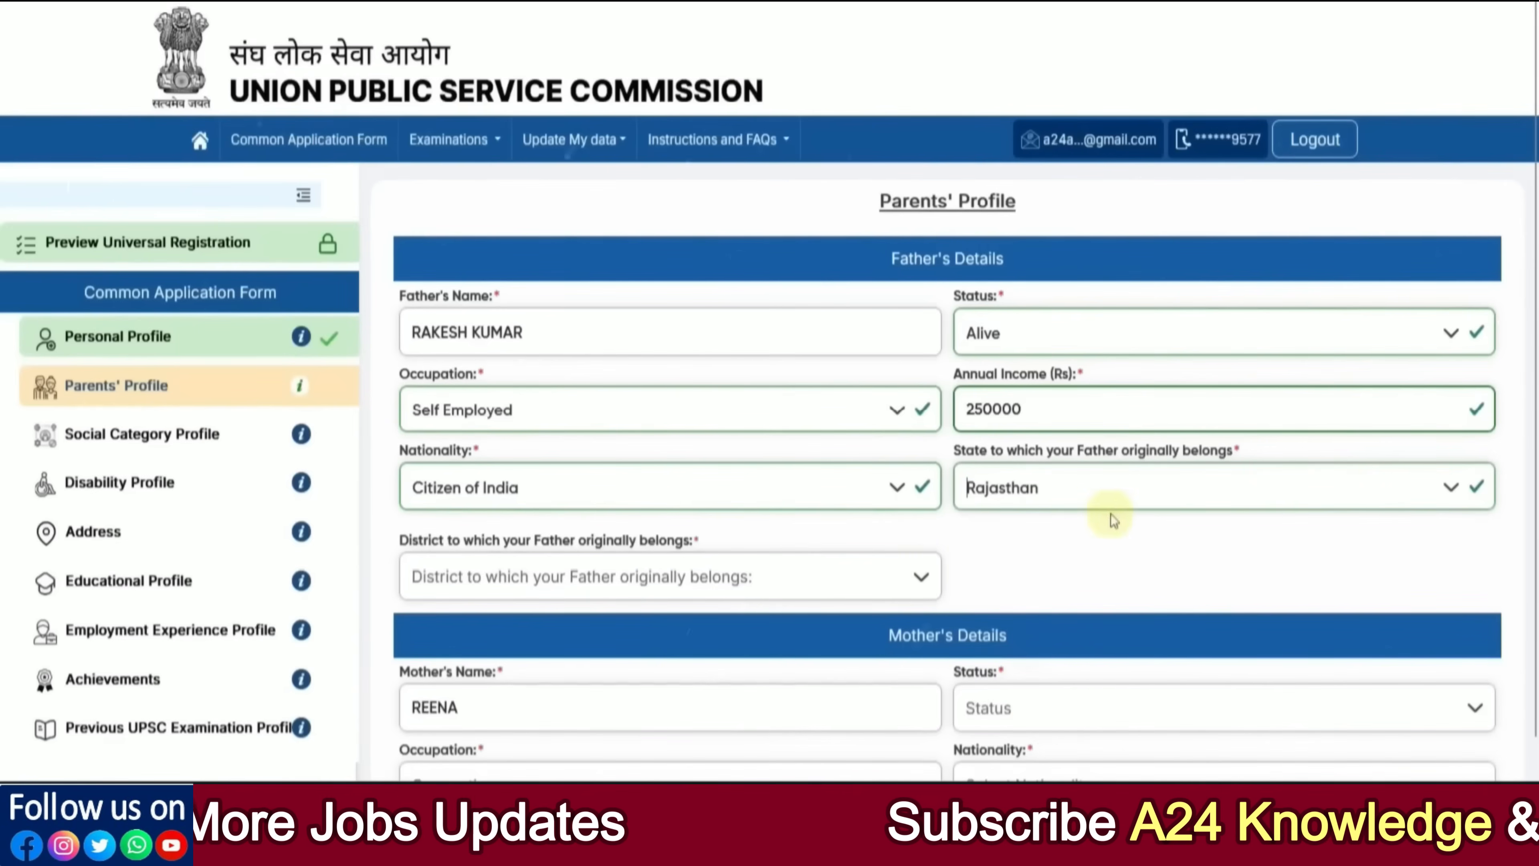
left_click(643, 592)
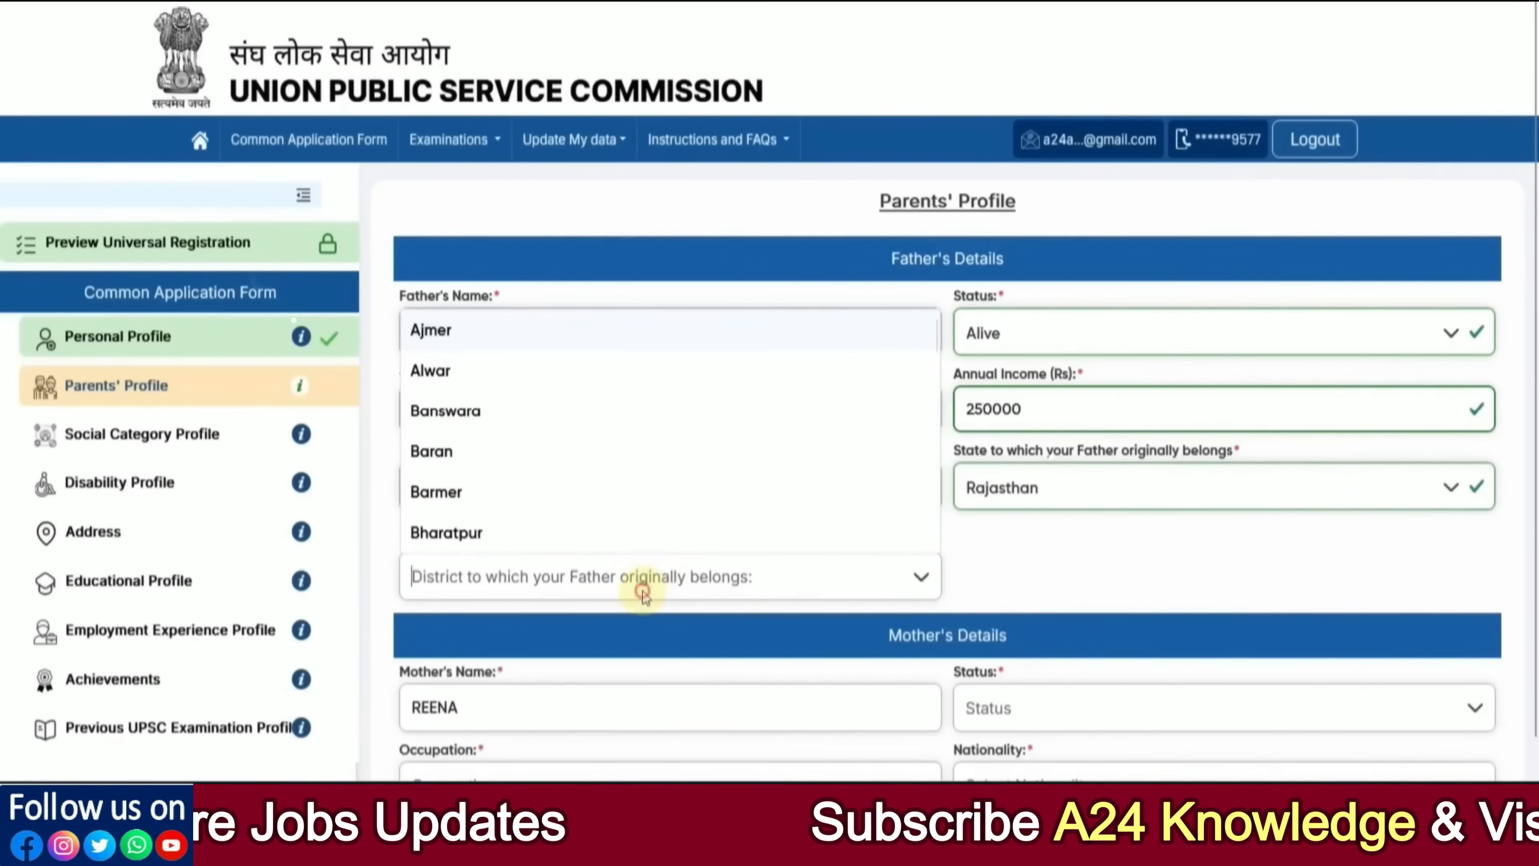
left_click(473, 387)
scroll(1020, 569, "down", 1)
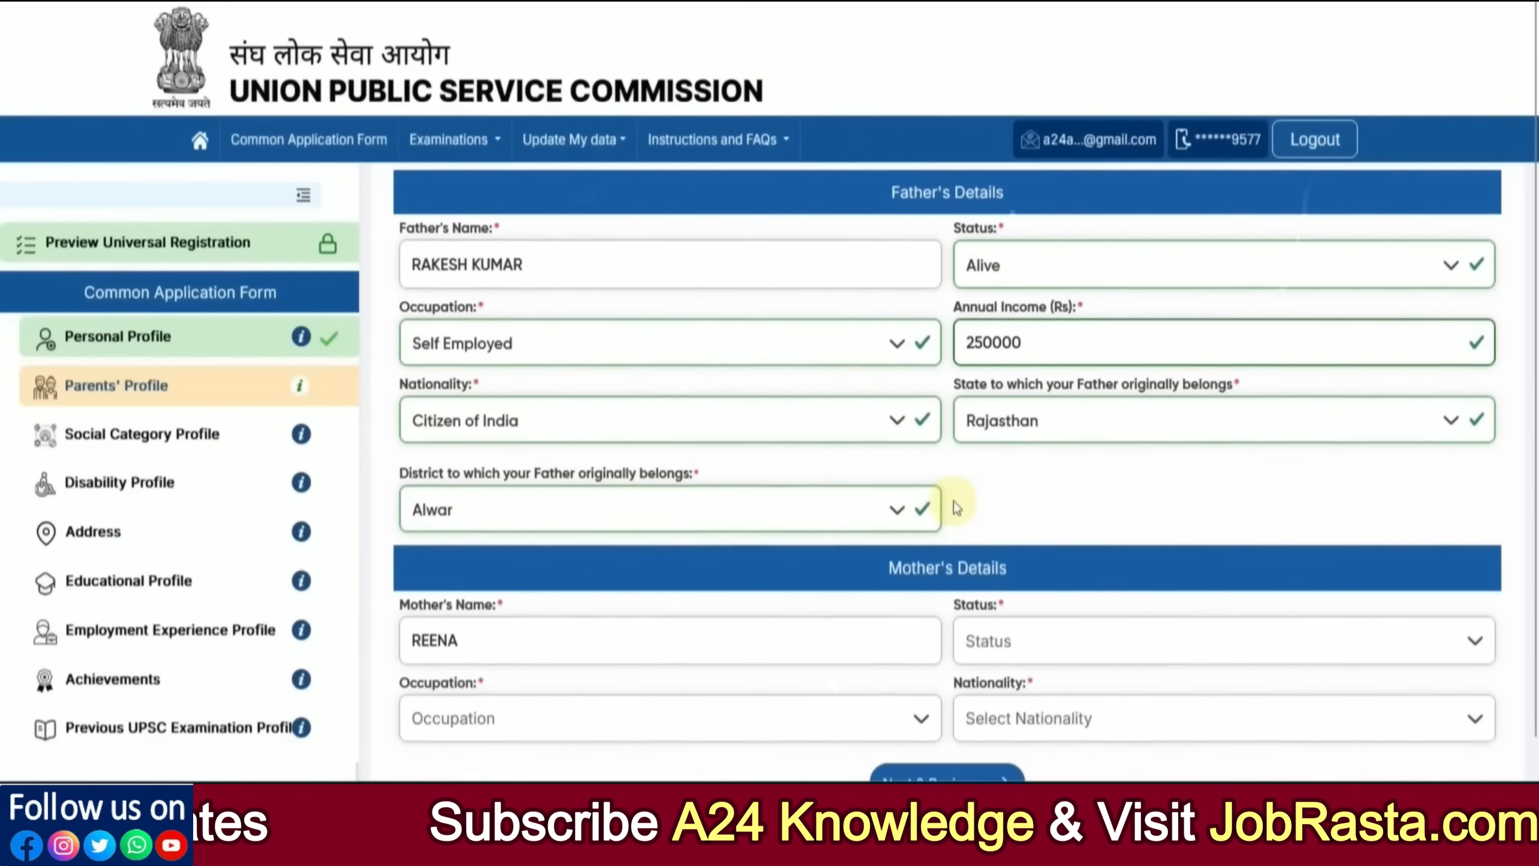
scroll(1144, 517, "down", 1)
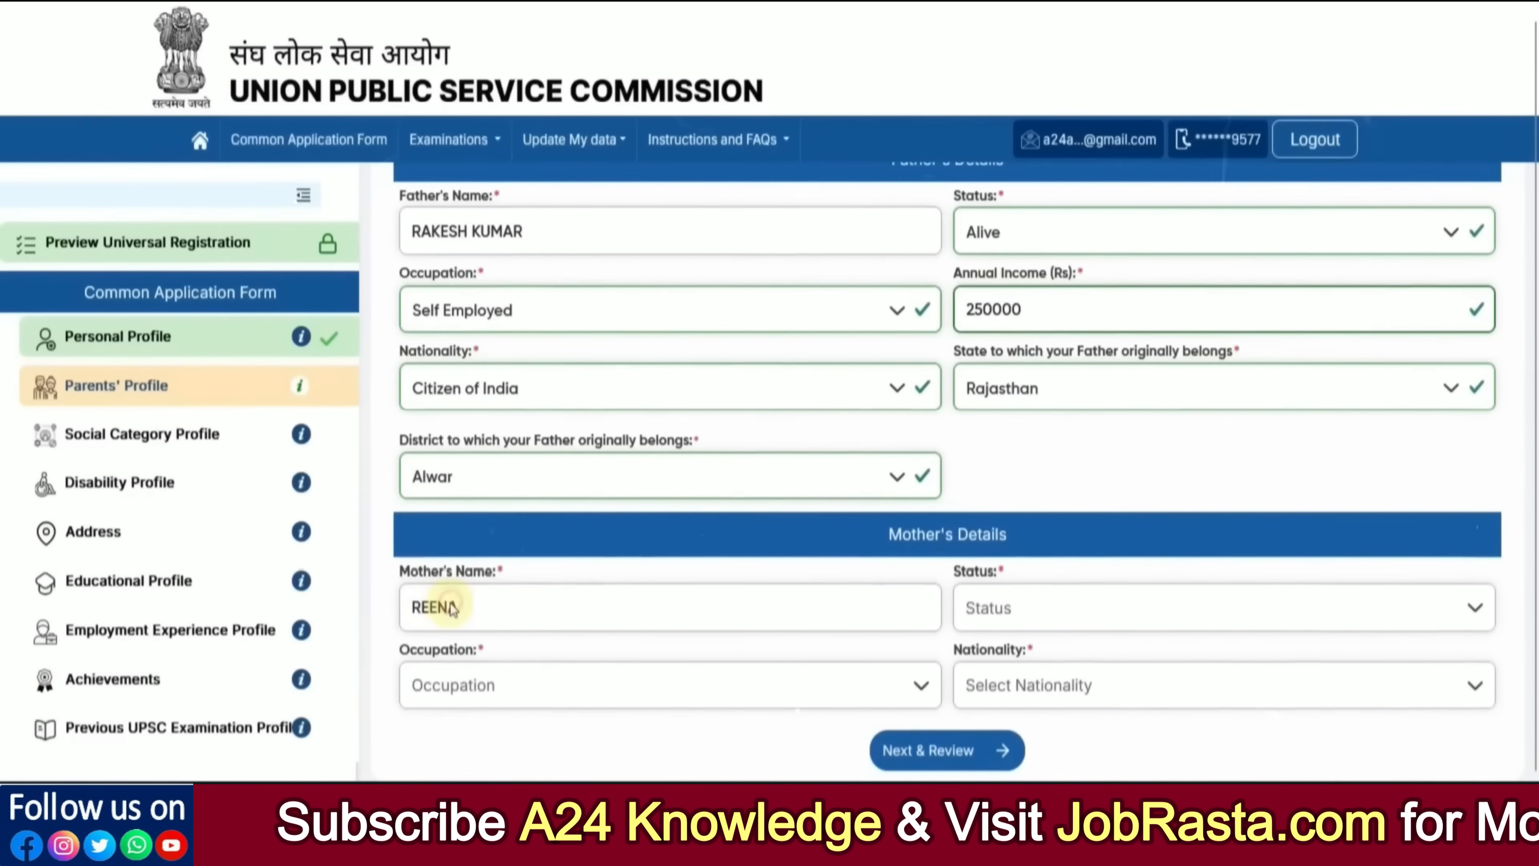
Step: Mark the mother as Alive, with occupation Others and annual income 0
left_click(1057, 614)
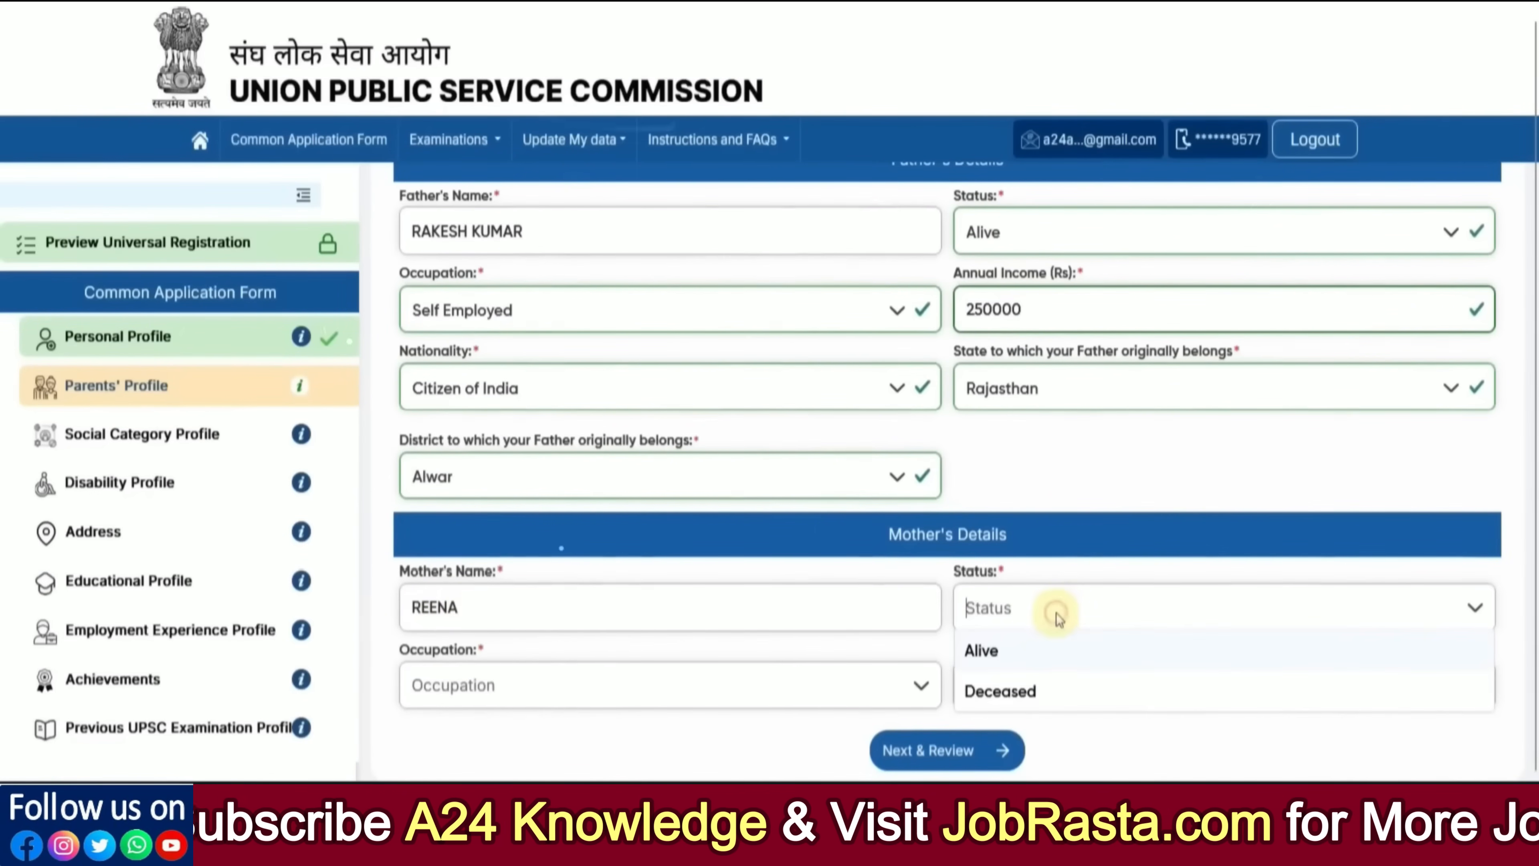
left_click(1024, 652)
scroll(1117, 615, "down", 1)
left_click(469, 614)
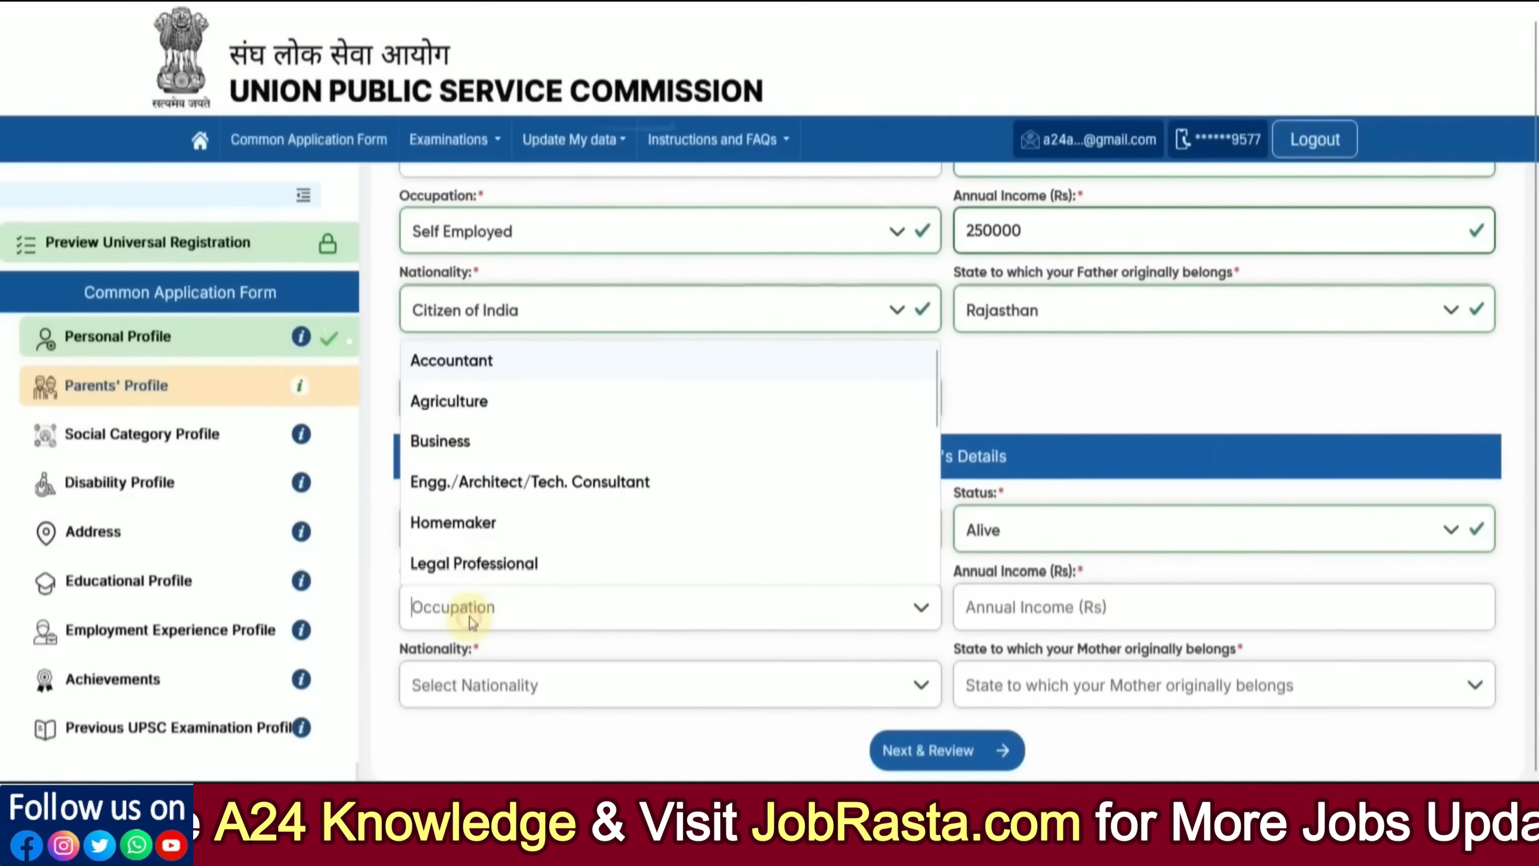
scroll(597, 452, "down", 3)
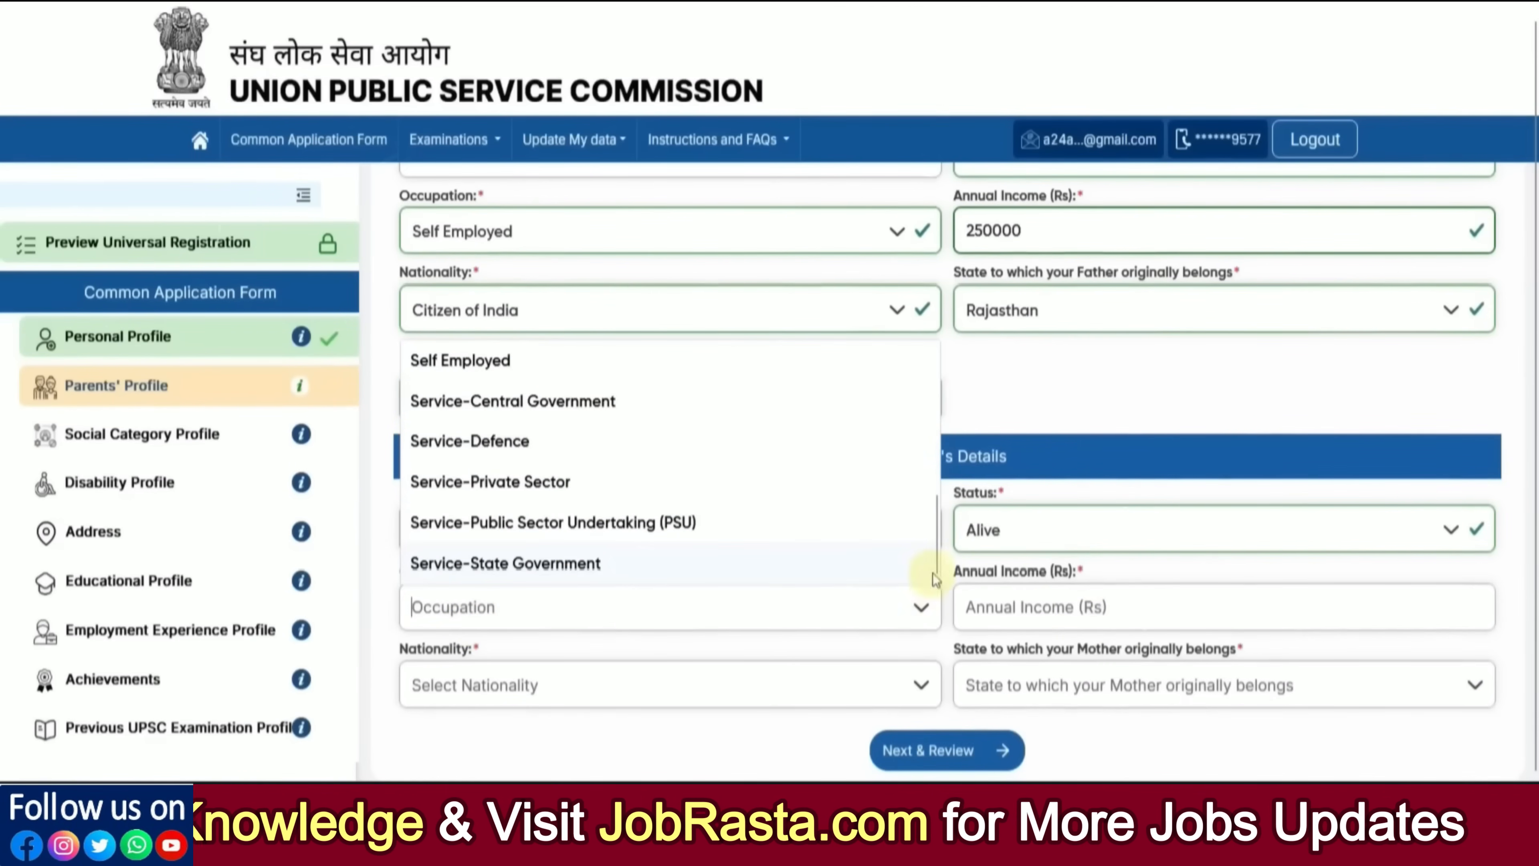
left_click_drag(939, 561, 910, 488)
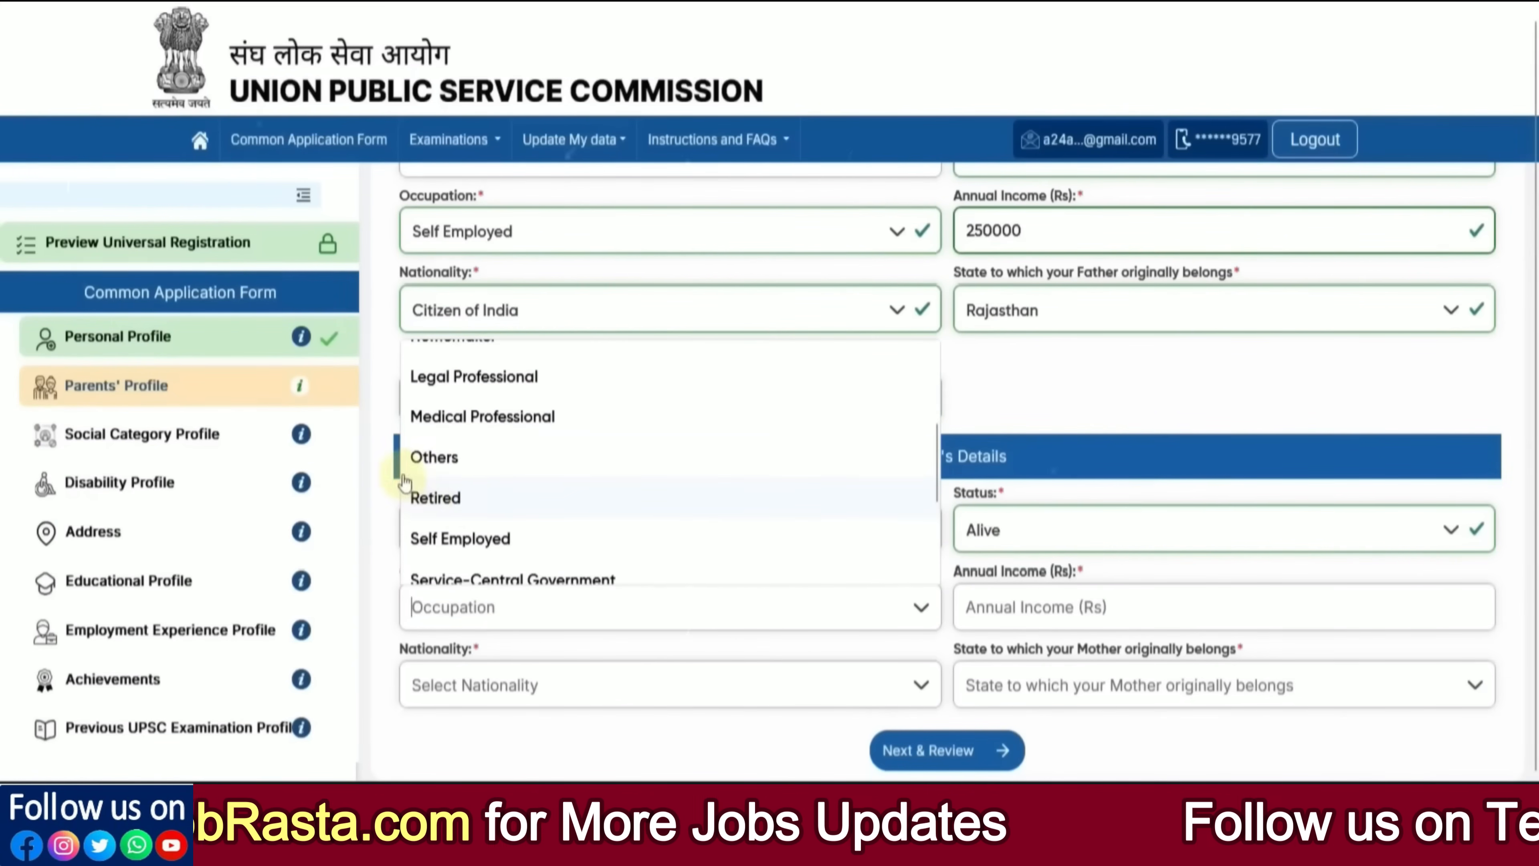
left_click(424, 455)
scroll(930, 585, "down", 1)
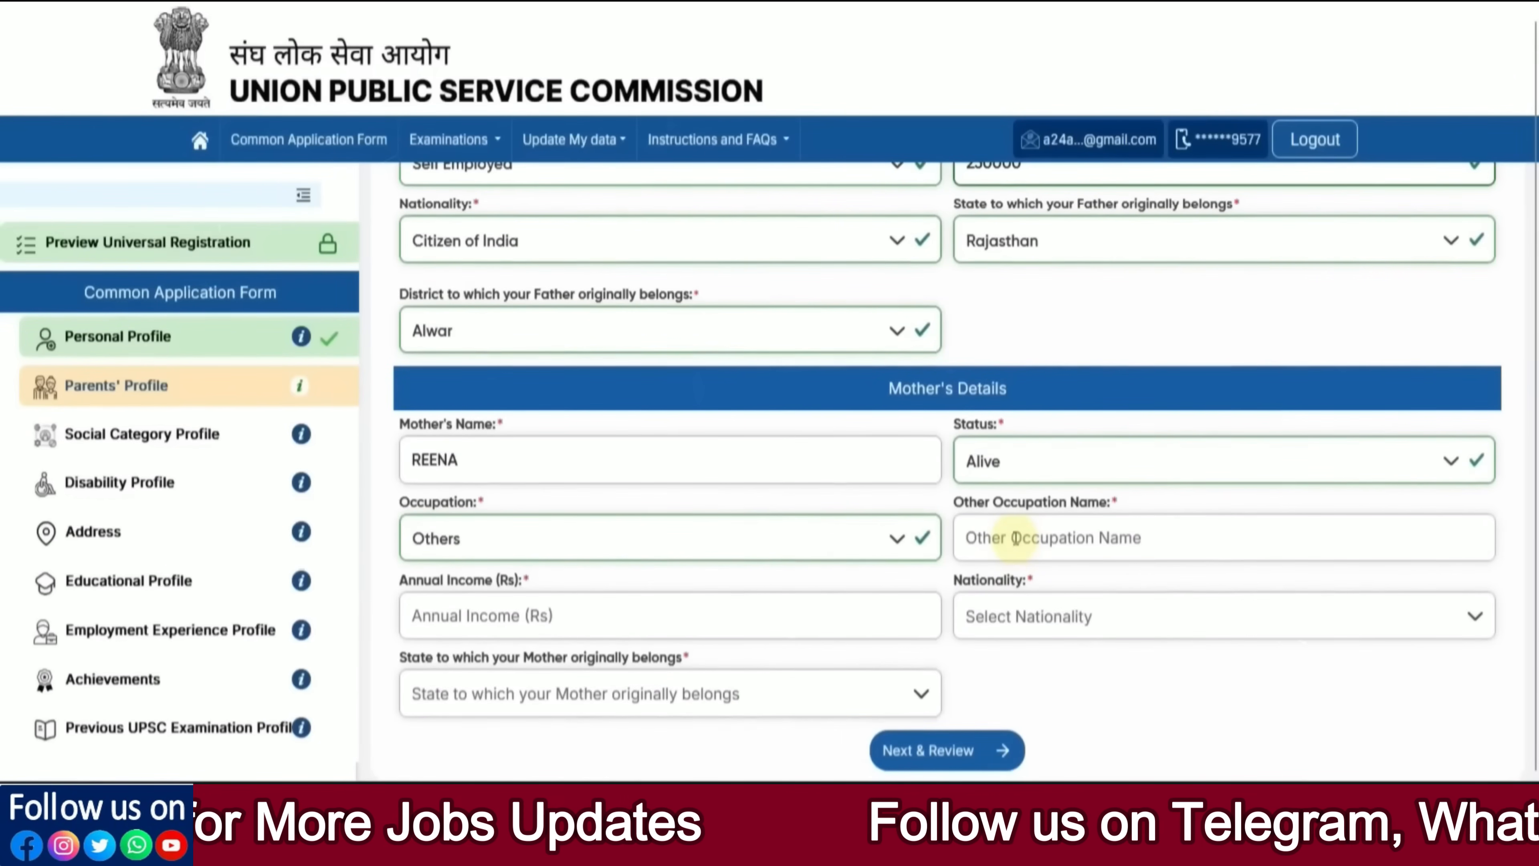
left_click(478, 615)
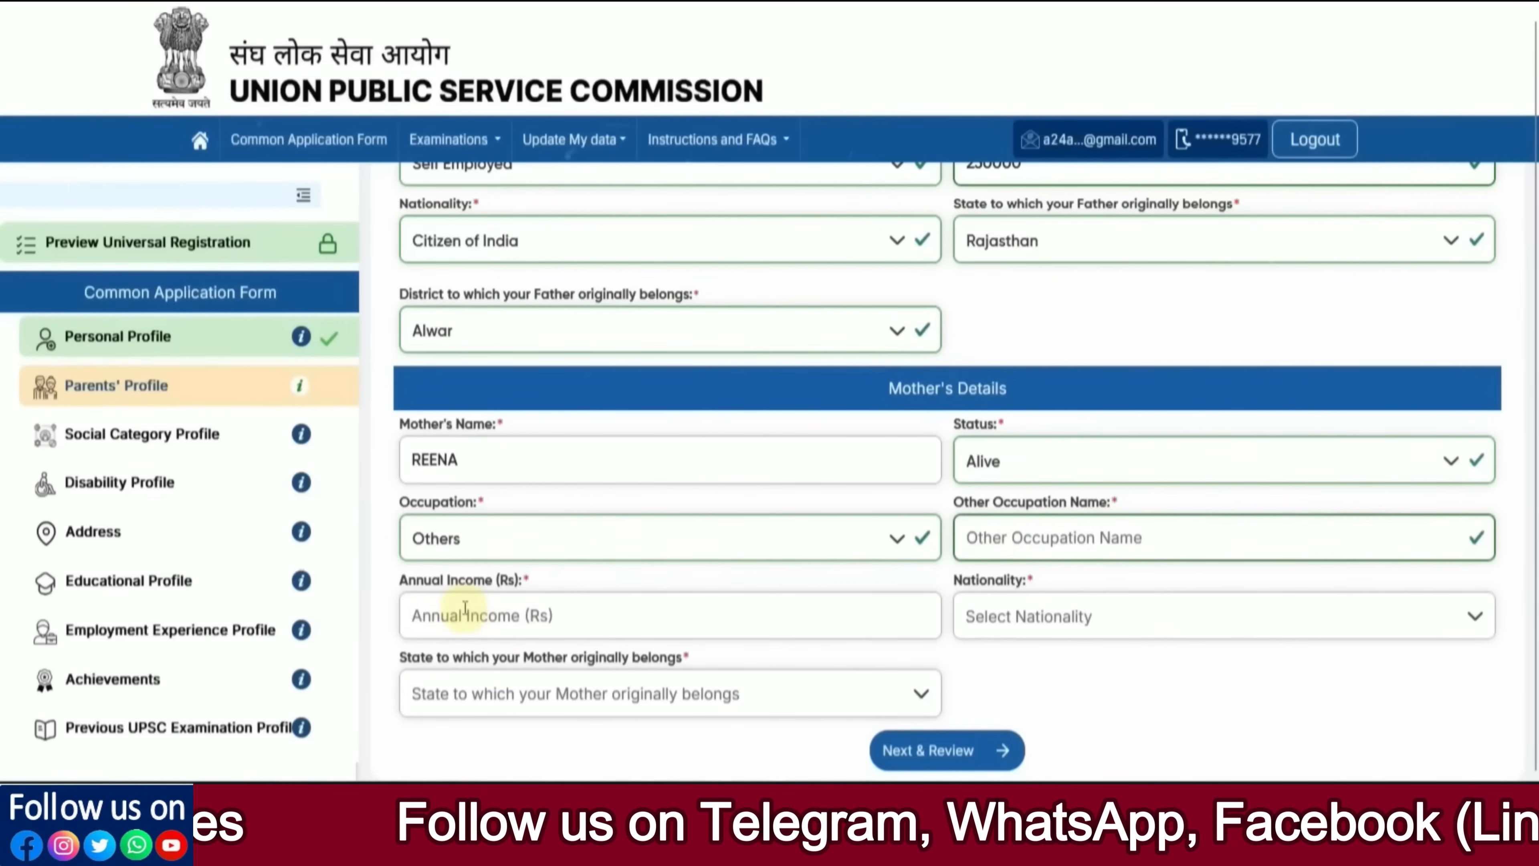
type("0")
left_click(959, 683)
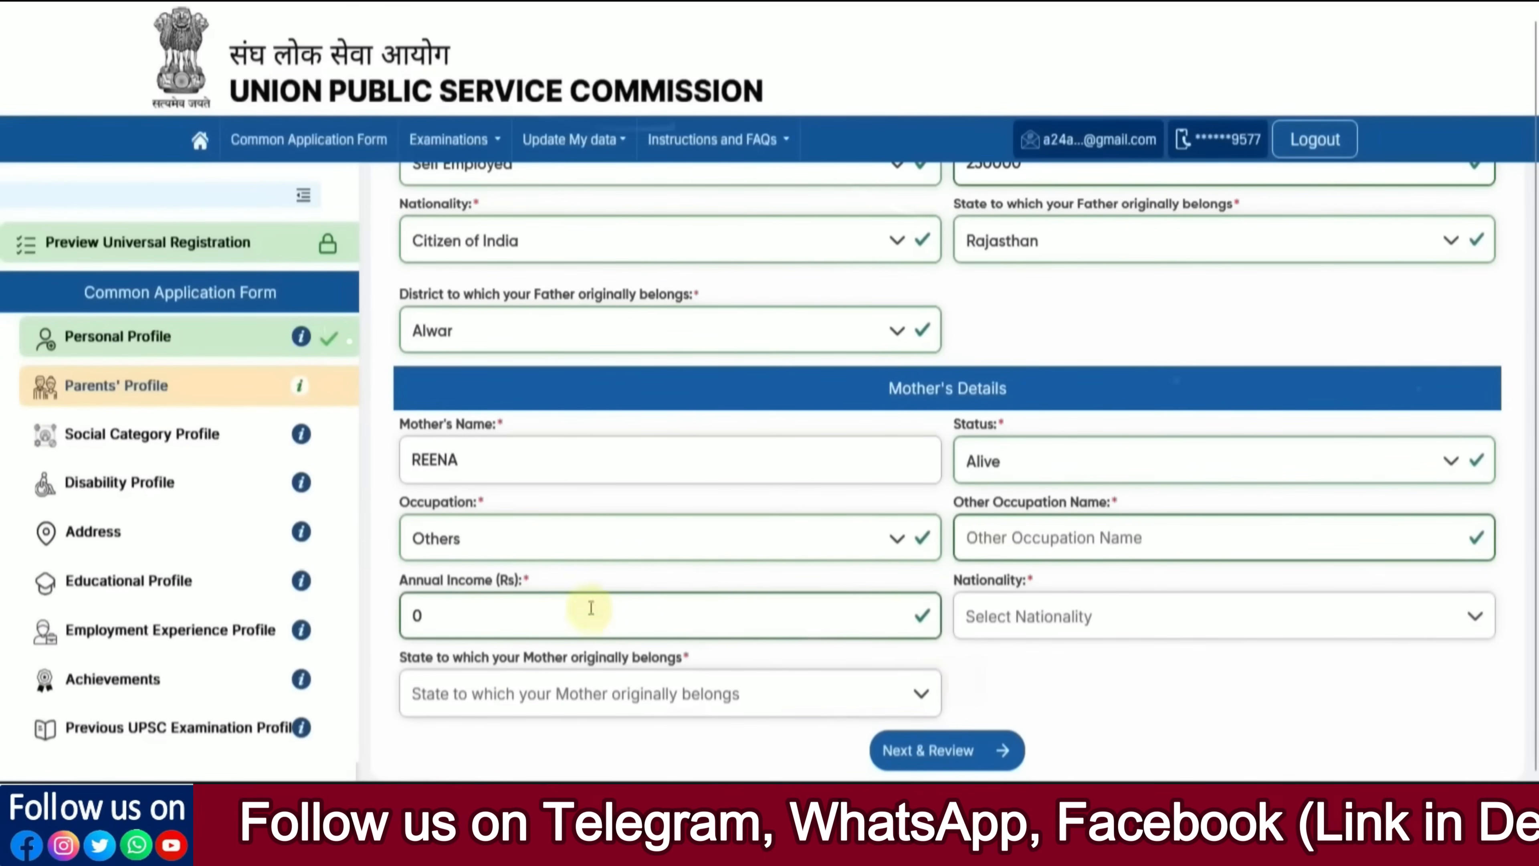
Step: Set the mother's nationality to Citizen of India and origin to Agra, Uttar Pradesh, then save
left_click(1027, 615)
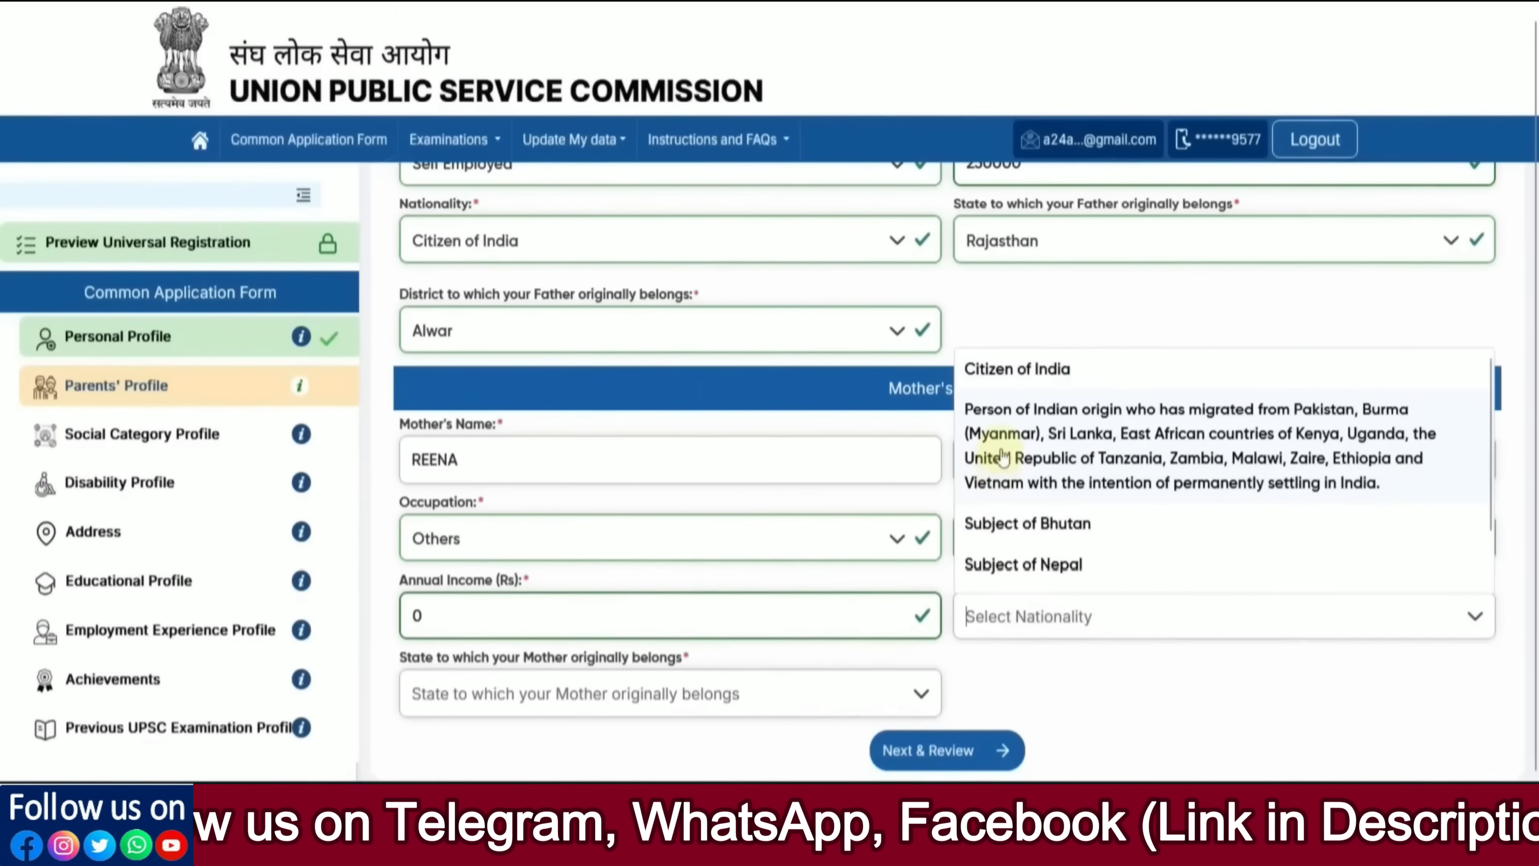
left_click(1014, 368)
left_click(636, 691)
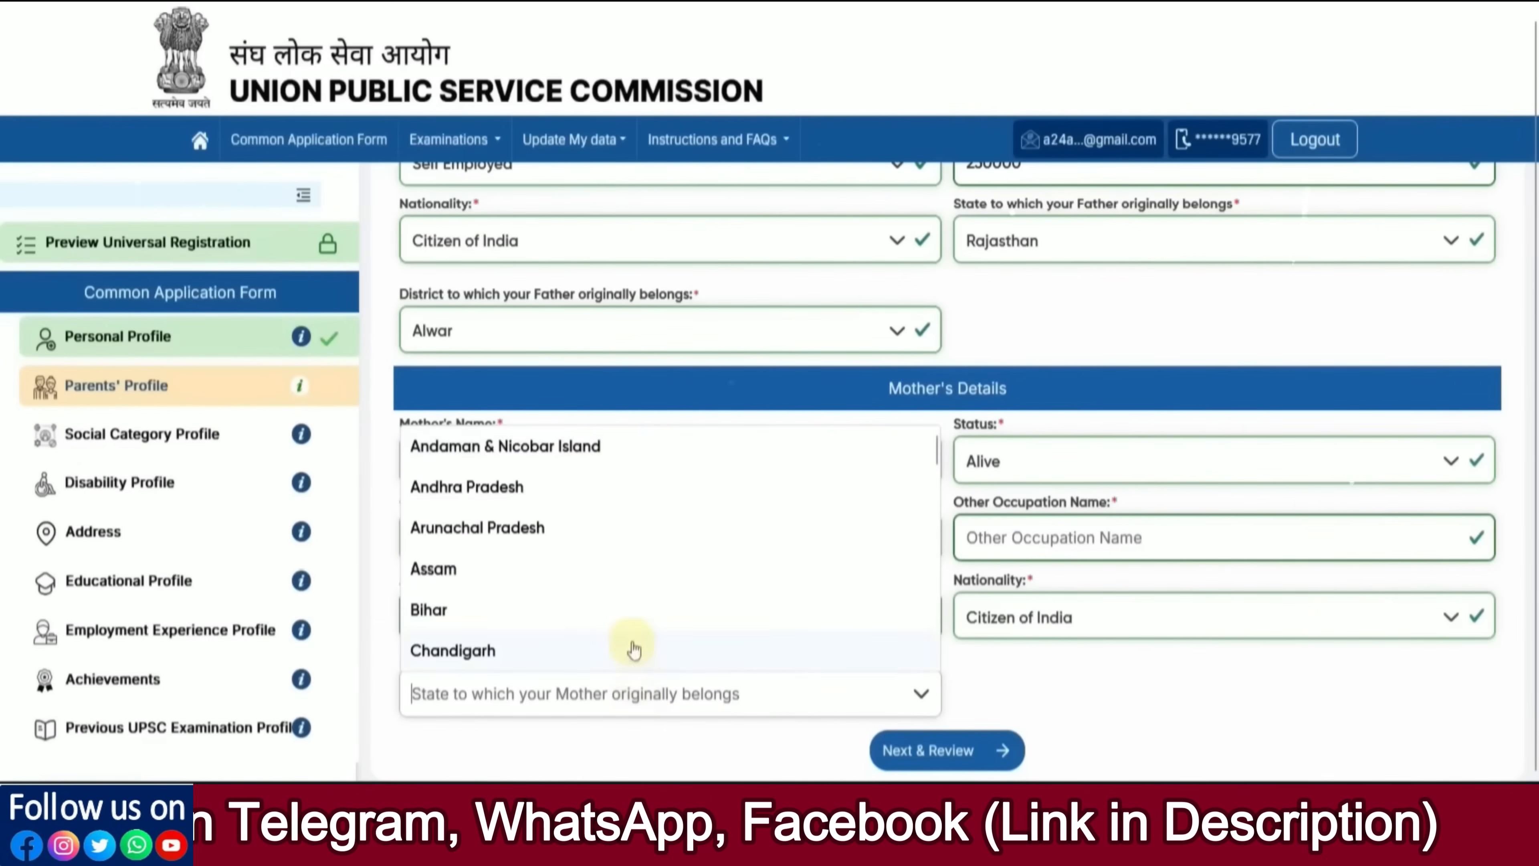
scroll(585, 567, "down", 15)
left_click(582, 569)
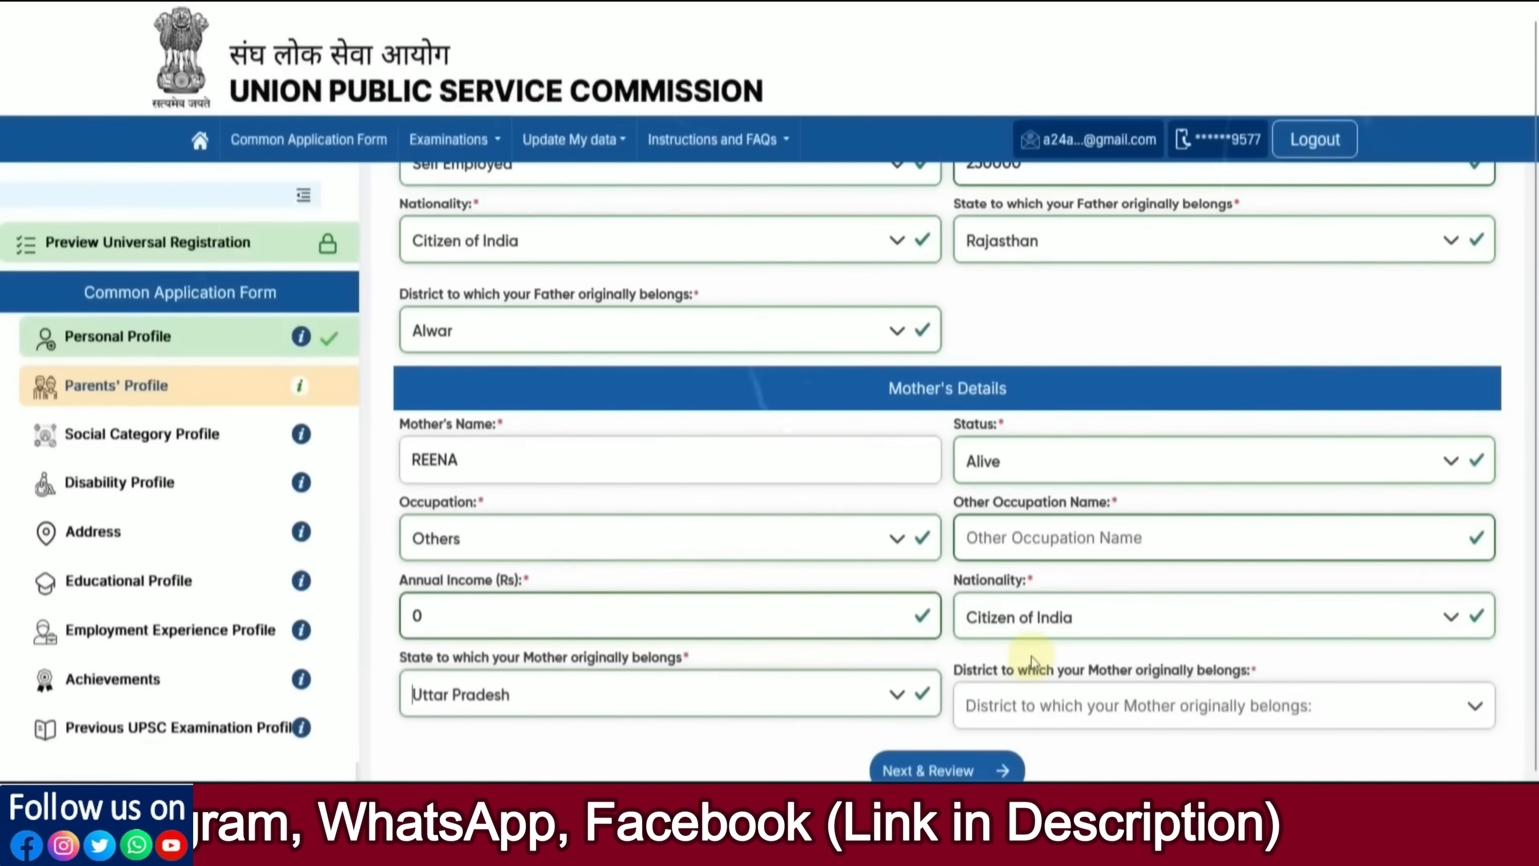
left_click(1027, 704)
left_click(995, 461)
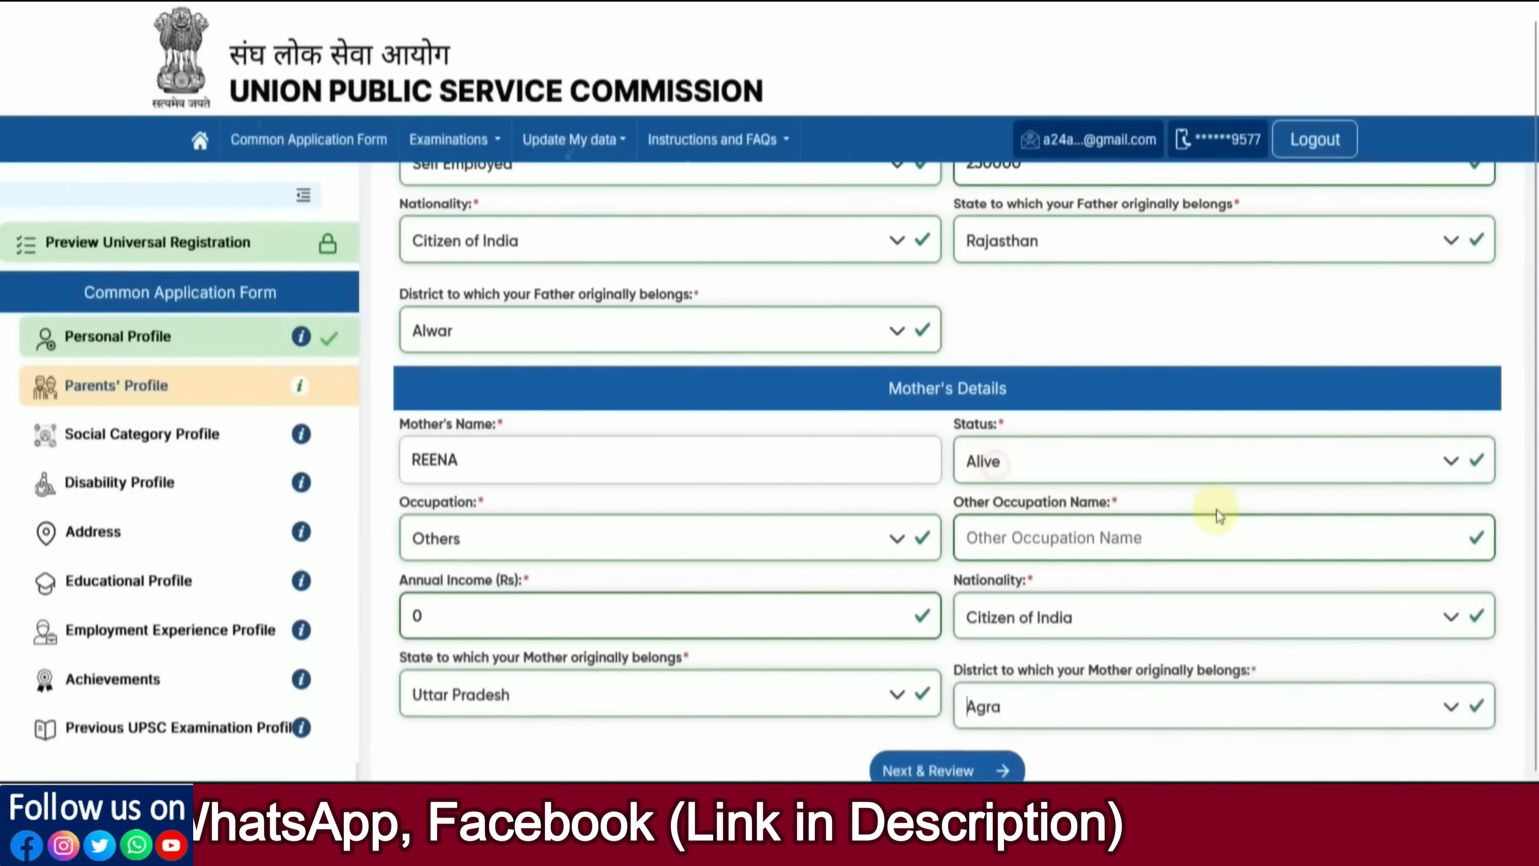
scroll(1164, 691, "down", 1)
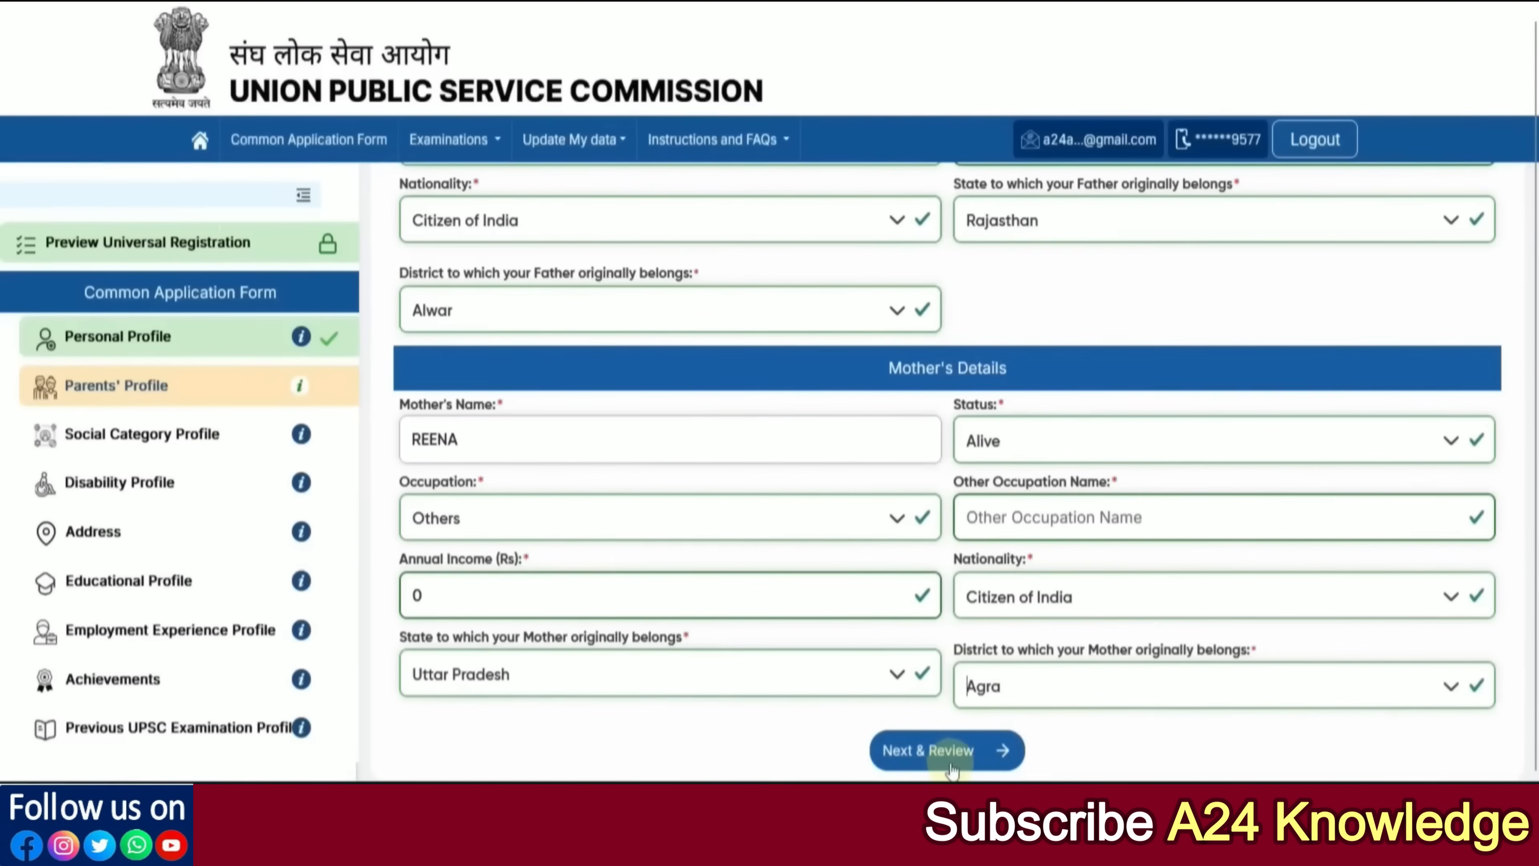
left_click(953, 765)
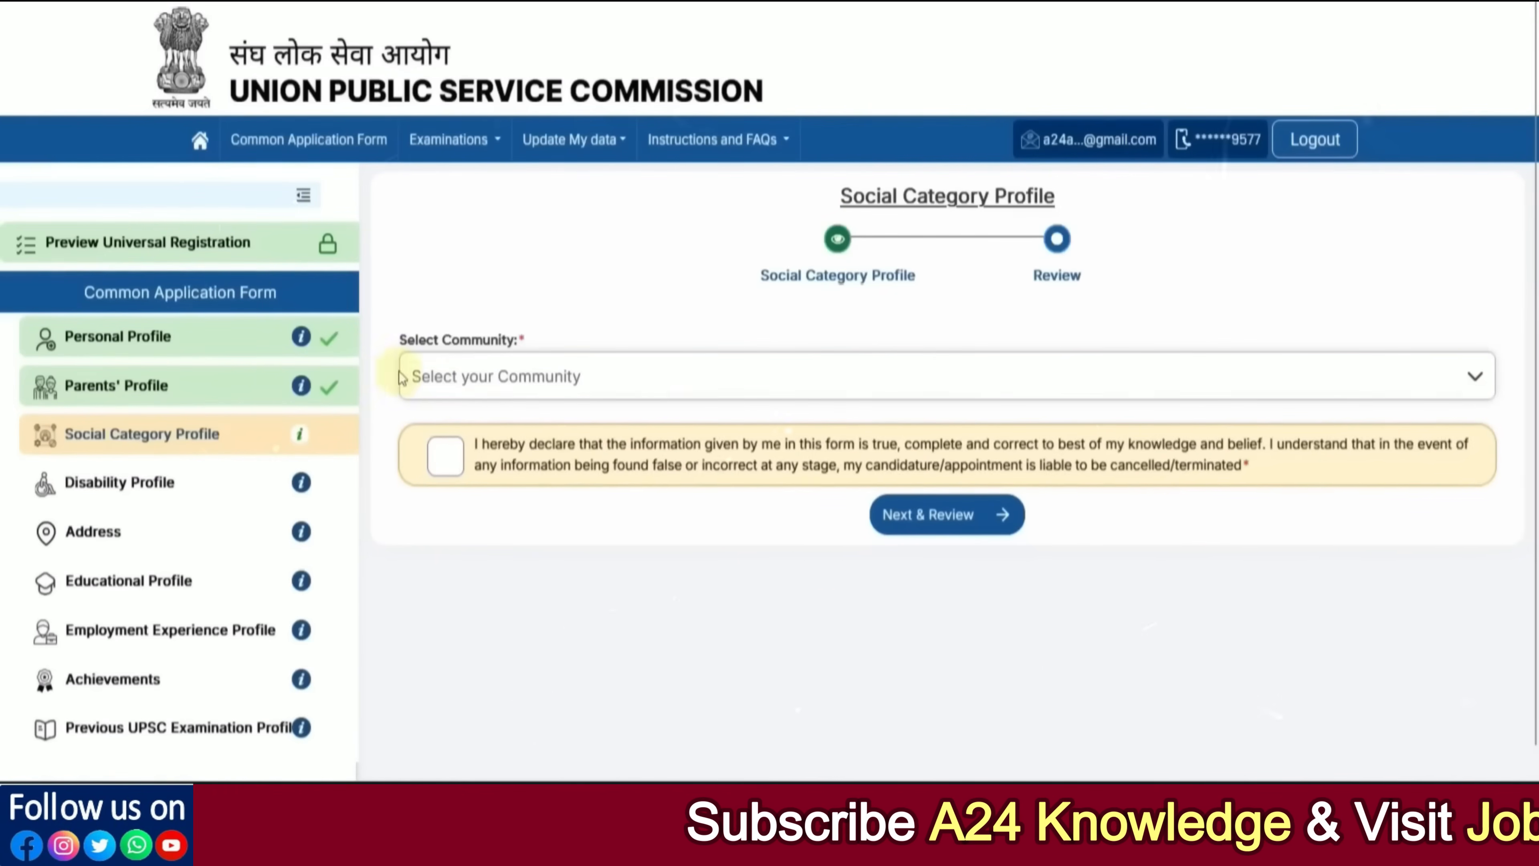
Step: Try SC and then ST as the community, finally settling on OBC
left_click(467, 388)
left_click(447, 421)
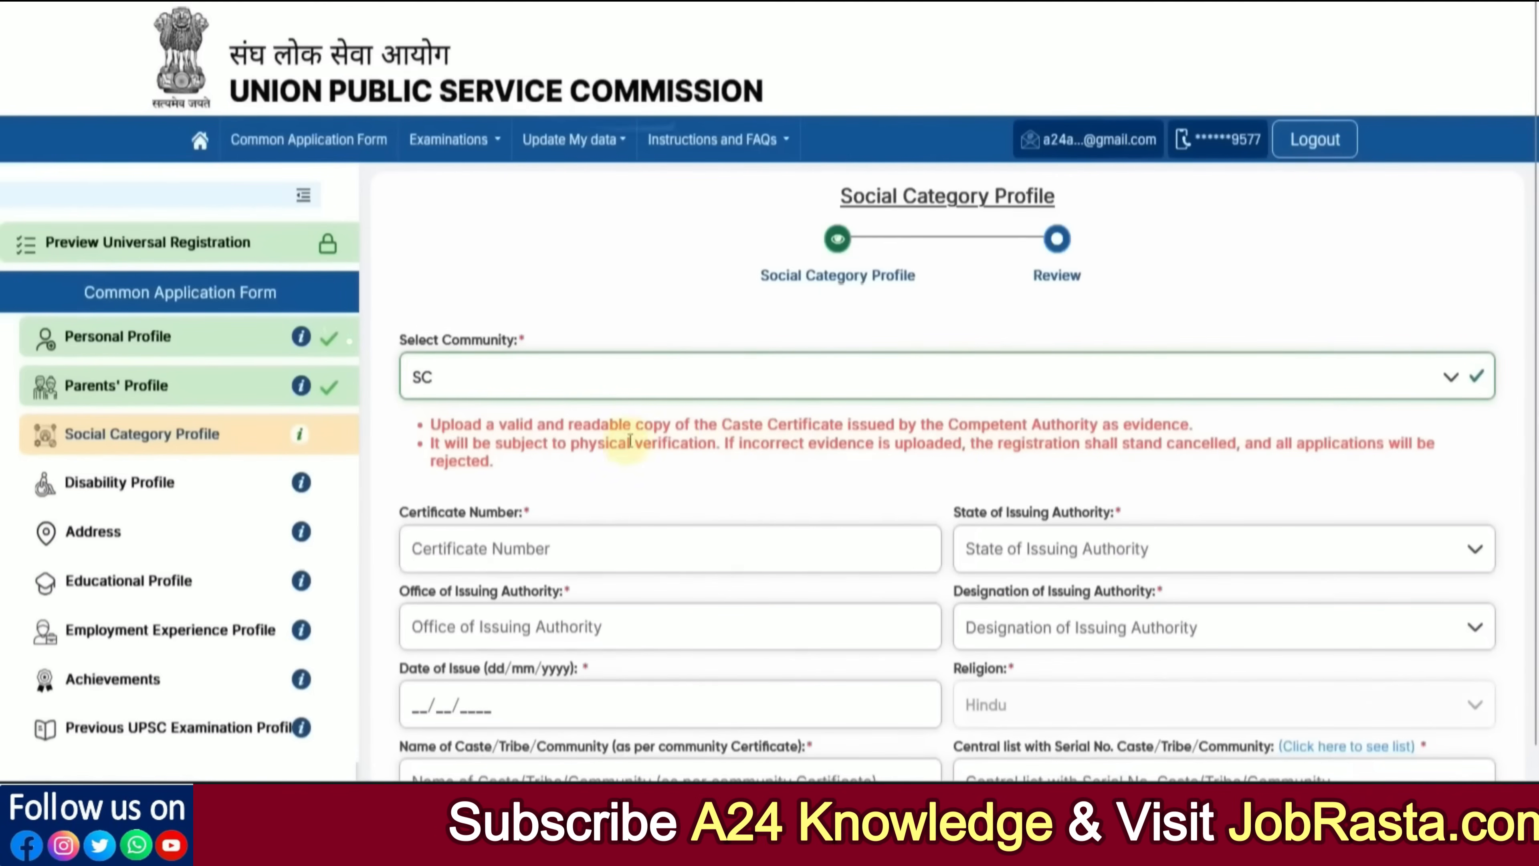
scroll(831, 471, "down", 5)
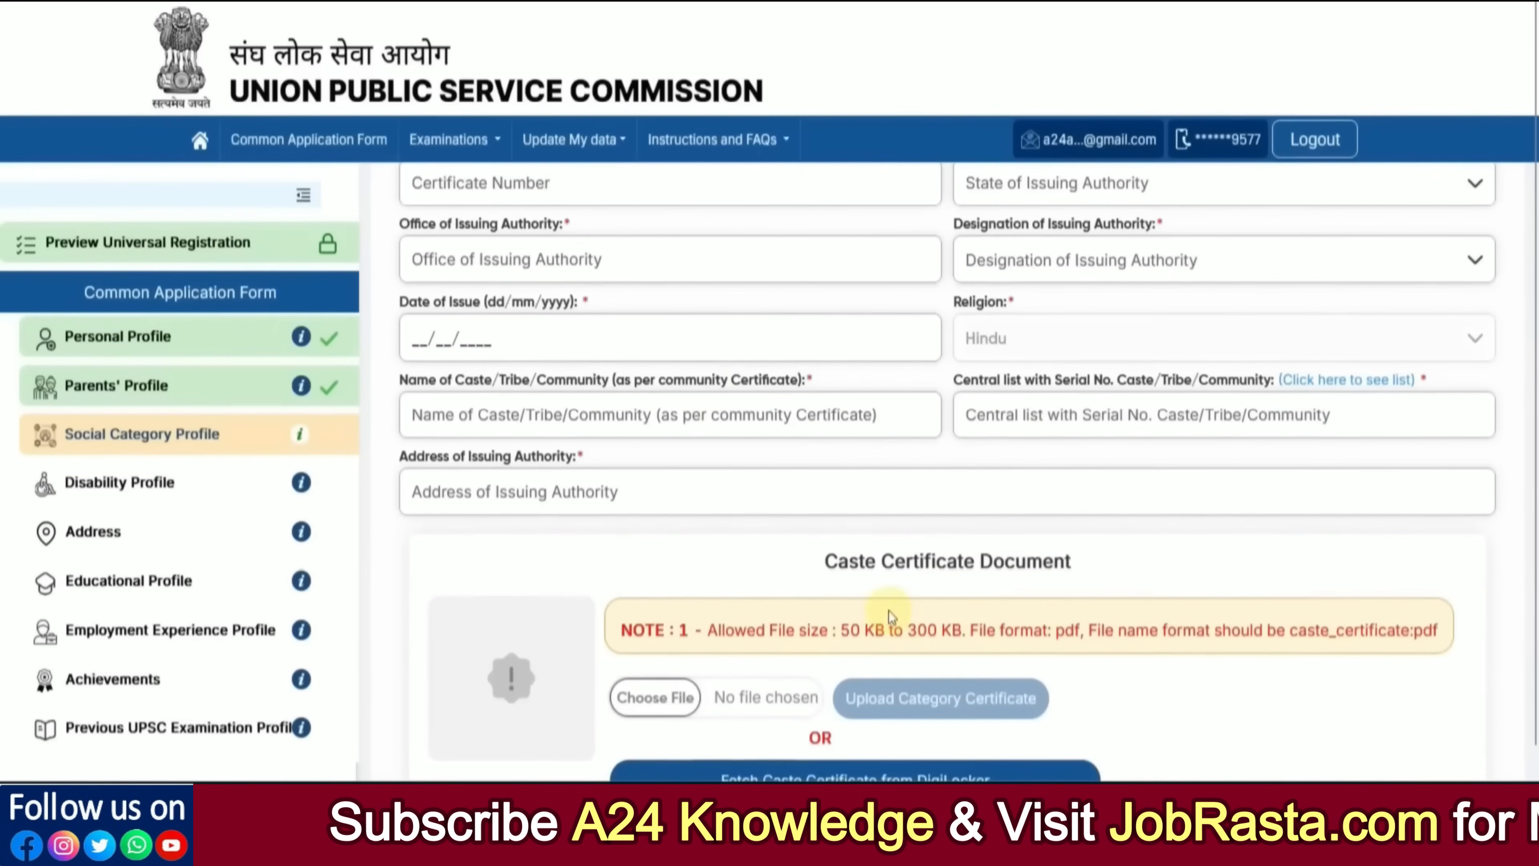
scroll(847, 644, "up", 3)
scroll(846, 644, "up", 1)
left_click(498, 268)
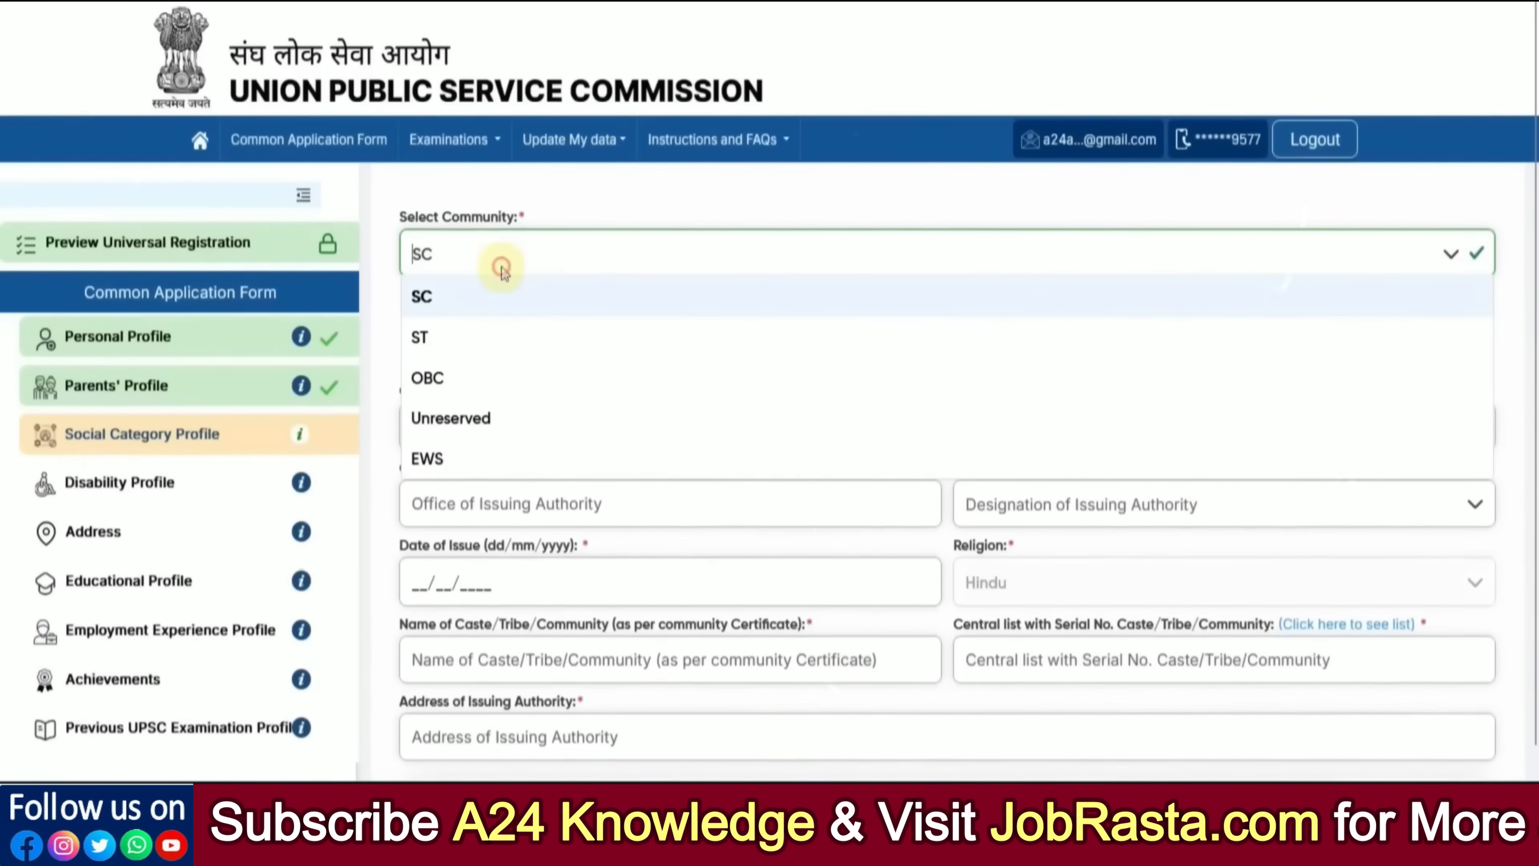
left_click(481, 333)
scroll(1097, 517, "down", 2)
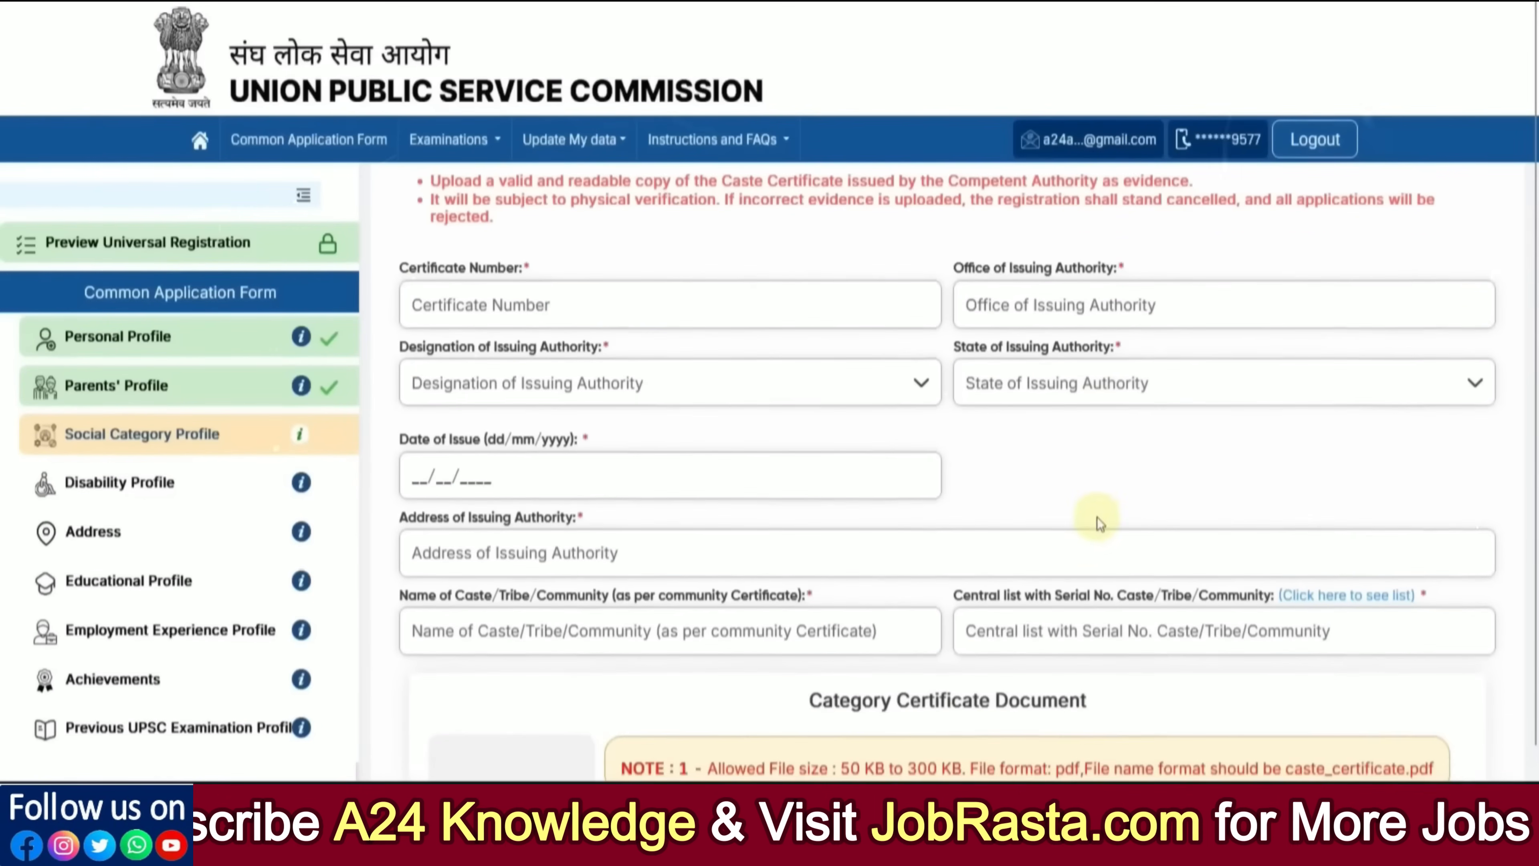
scroll(758, 541, "up", 2)
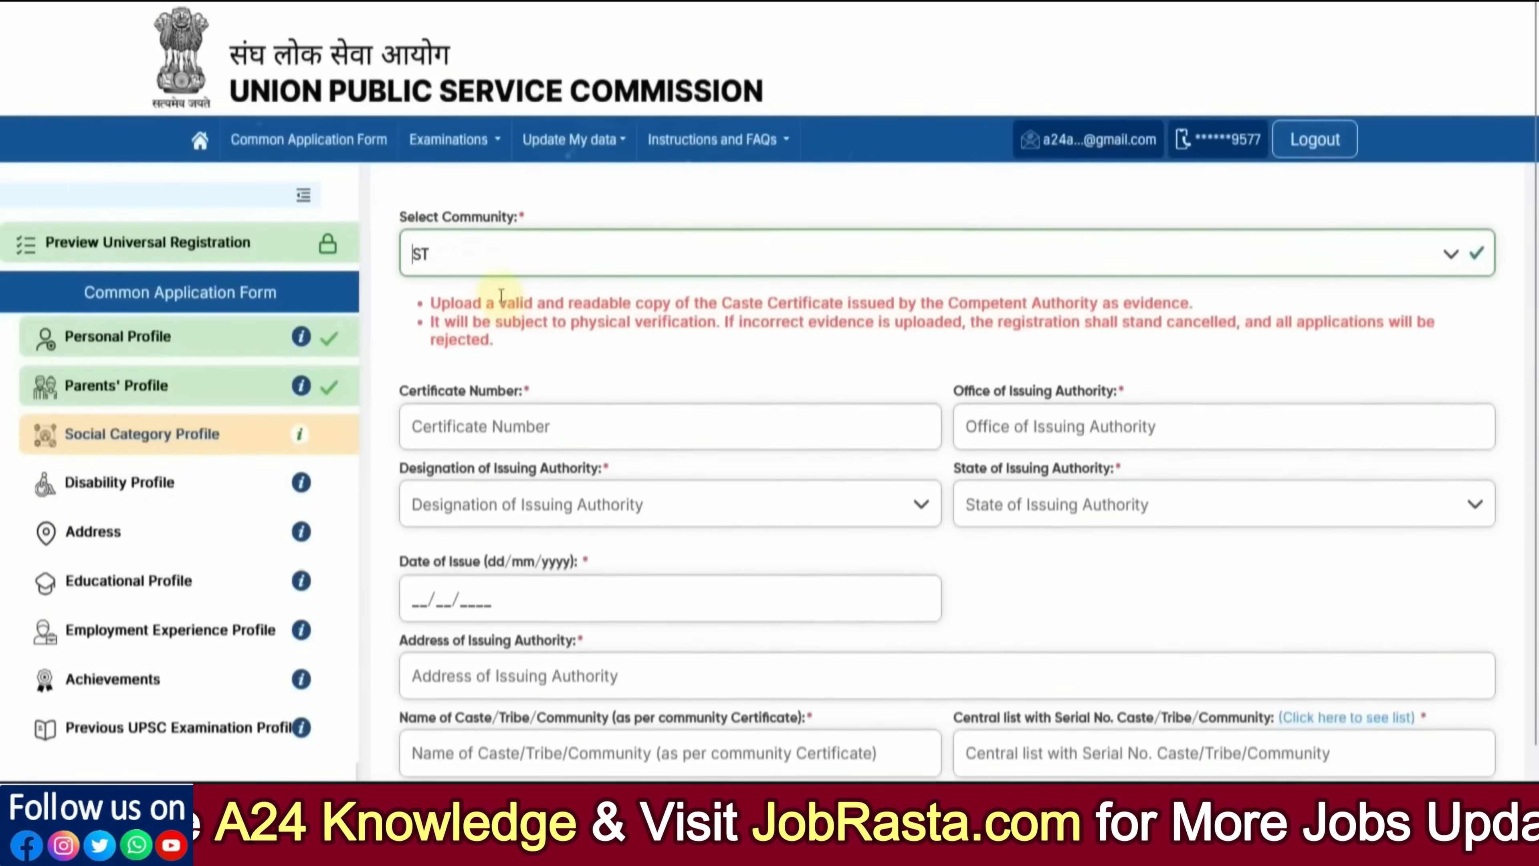
left_click(467, 255)
left_click(472, 378)
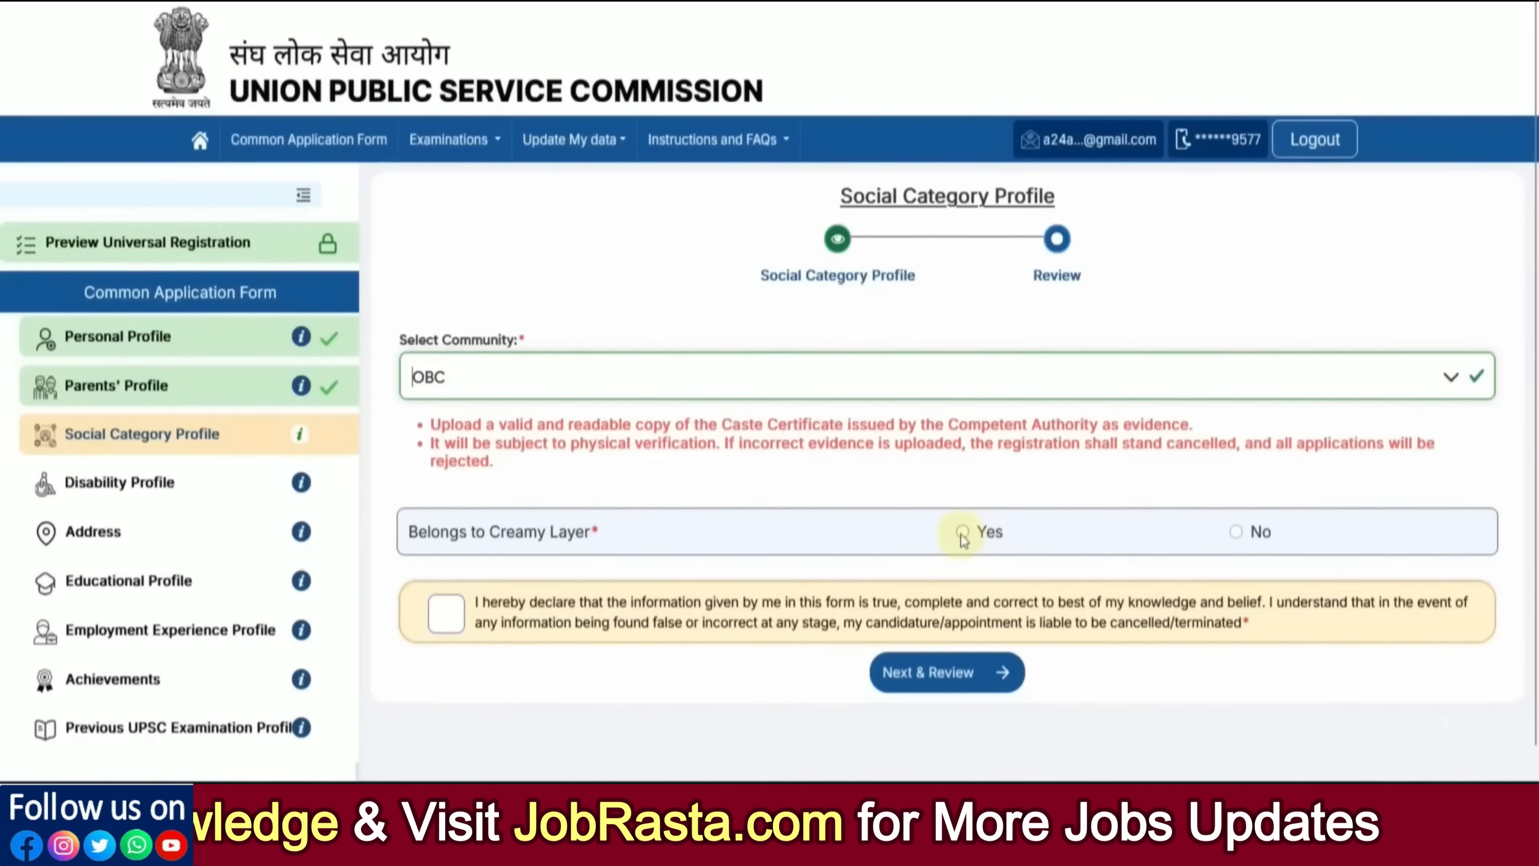
Step: Answer No to creamy layer, enter the caste certificate number, and choose Collector as issuing designation
left_click(1238, 532)
scroll(1137, 543, "down", 4)
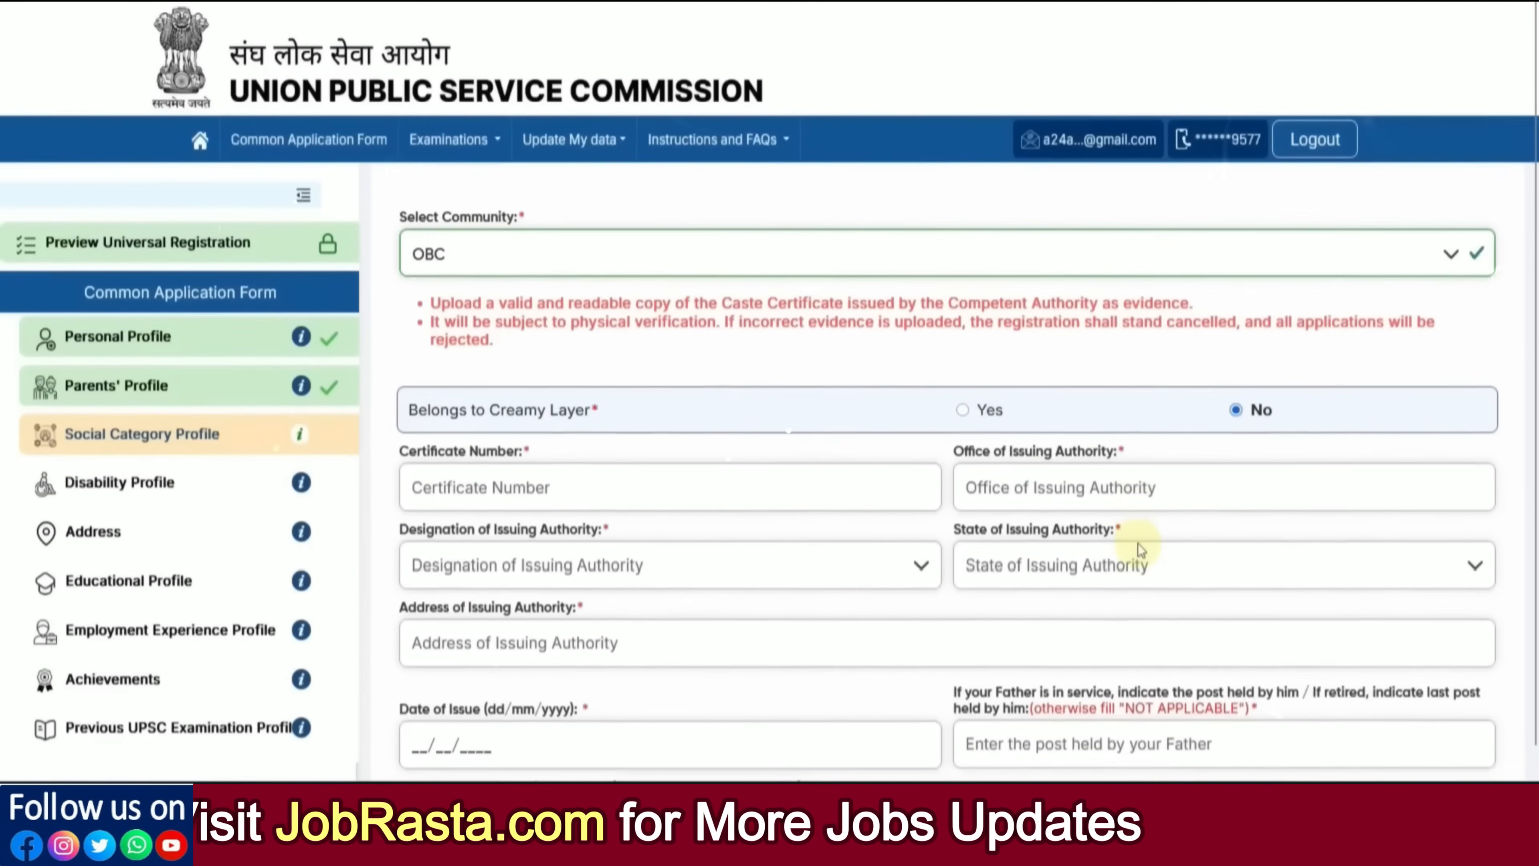
left_click(495, 362)
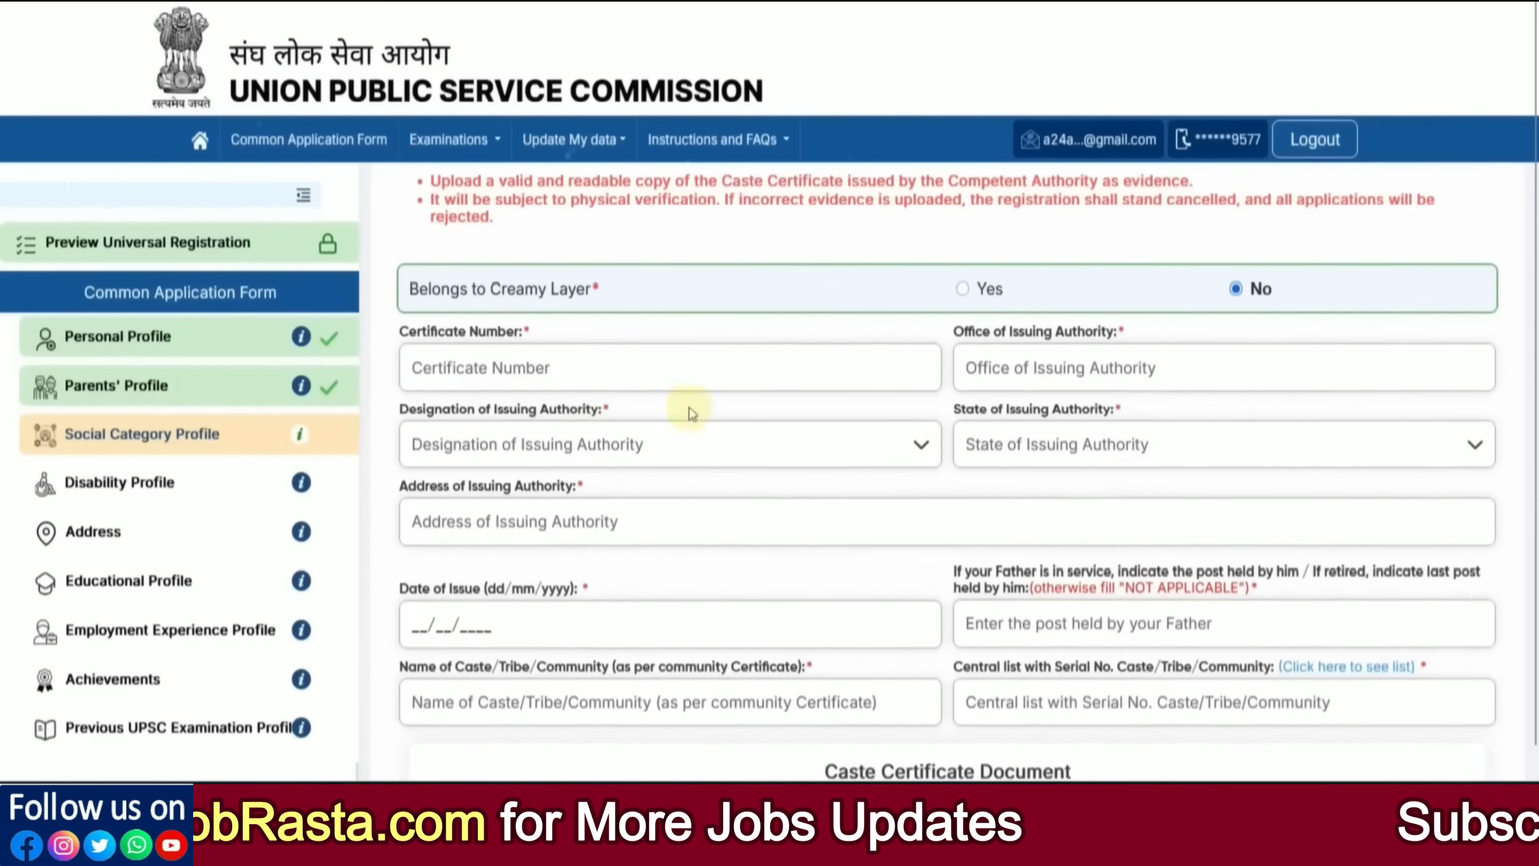
left_click(1023, 371)
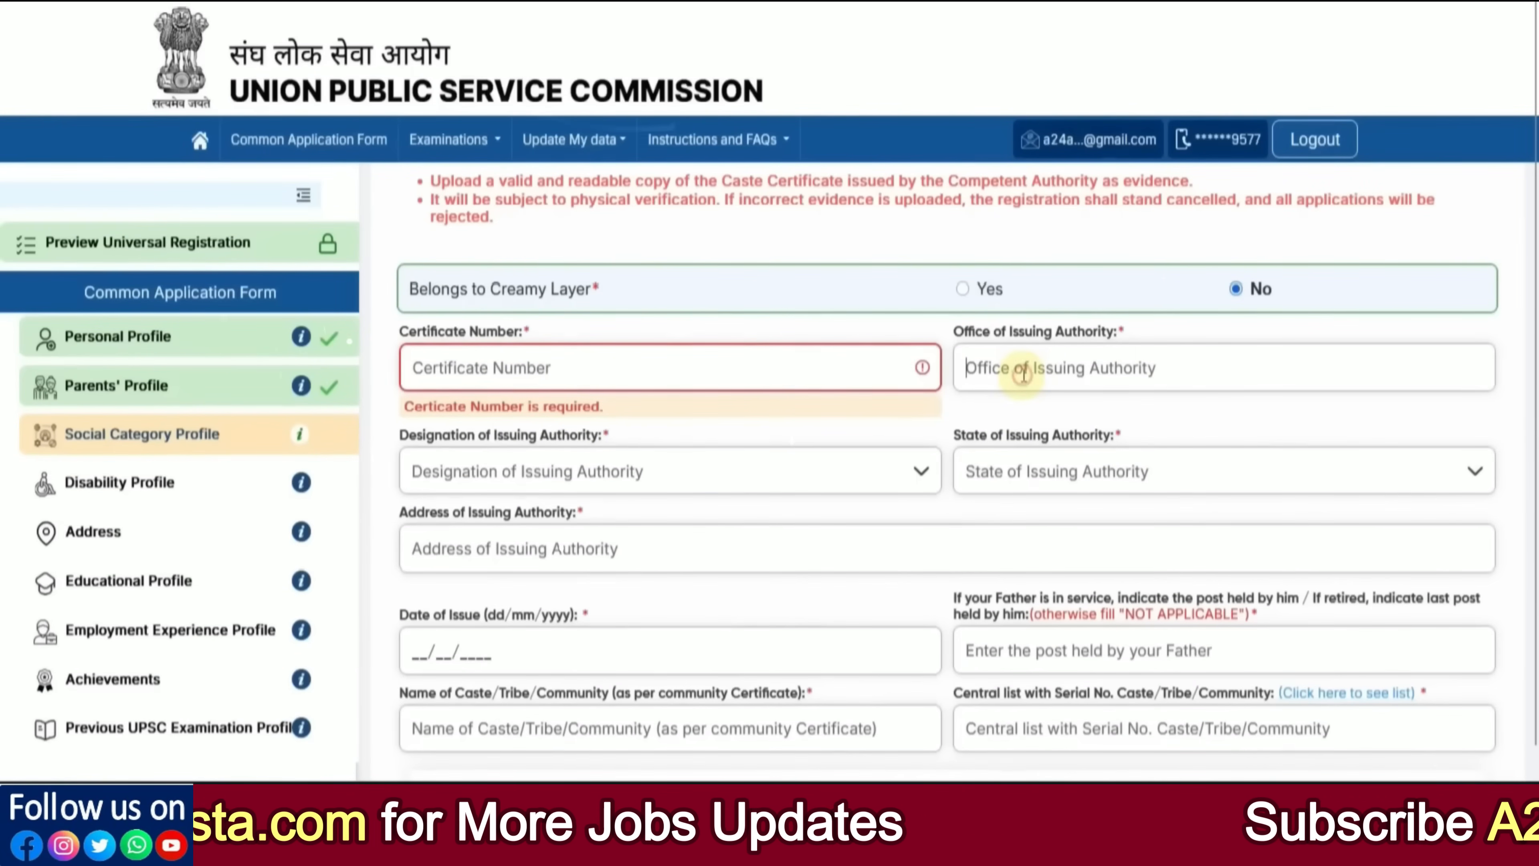
left_click(467, 368)
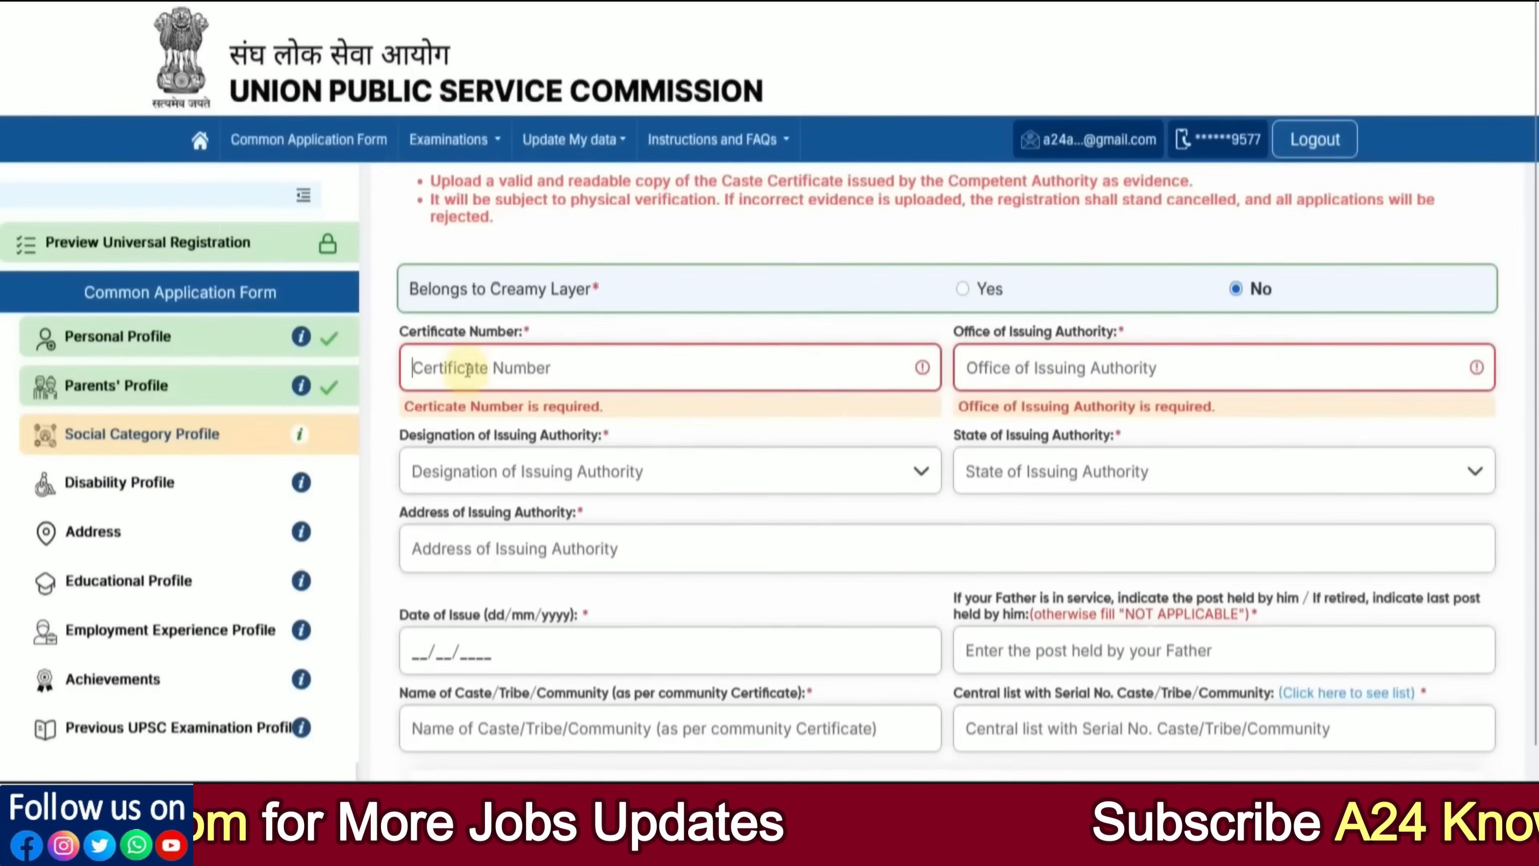
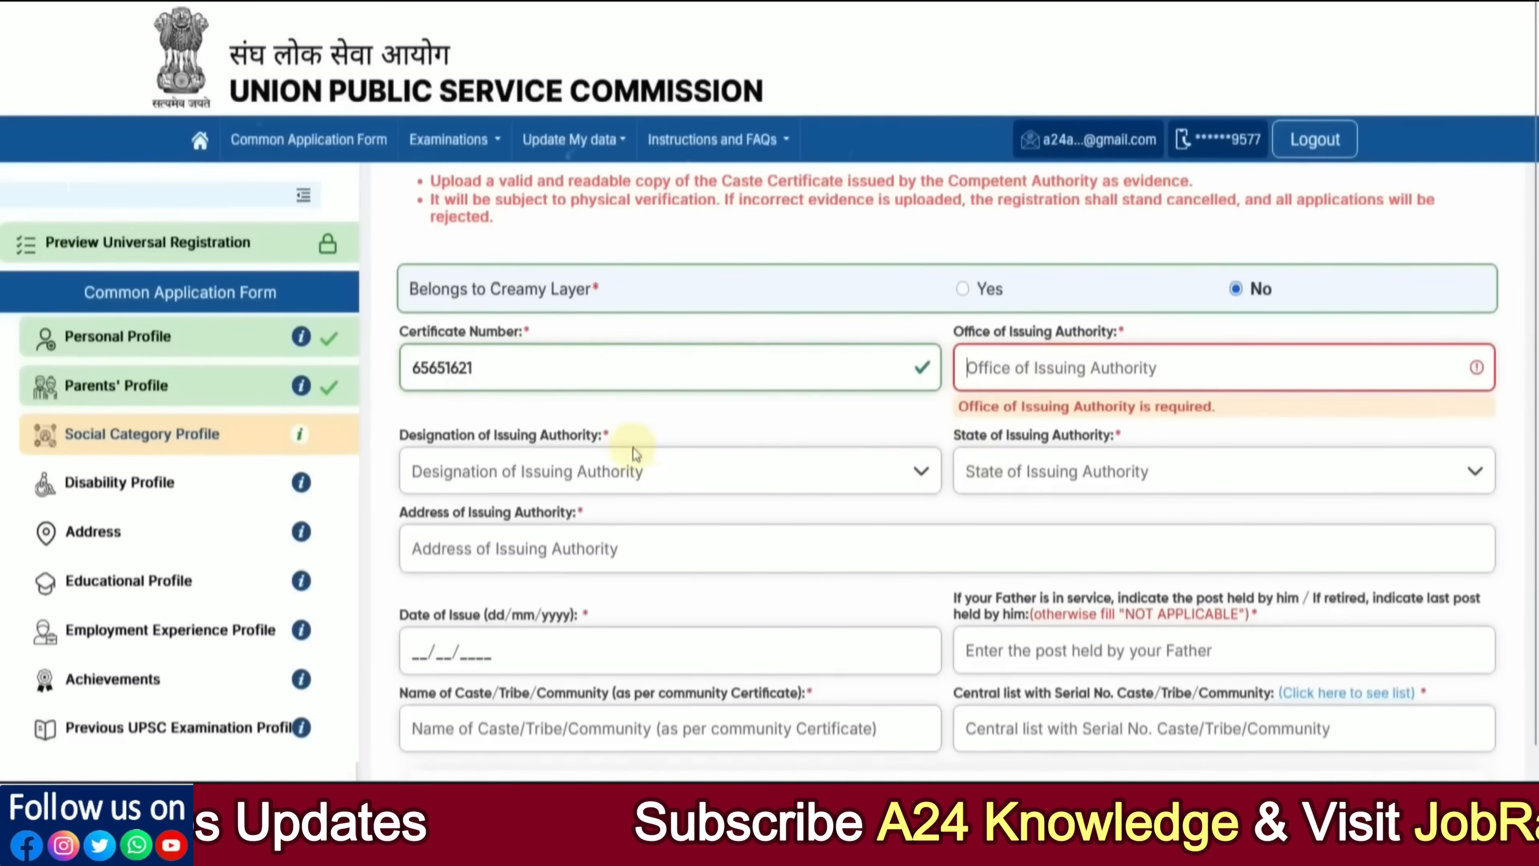
left_click(609, 471)
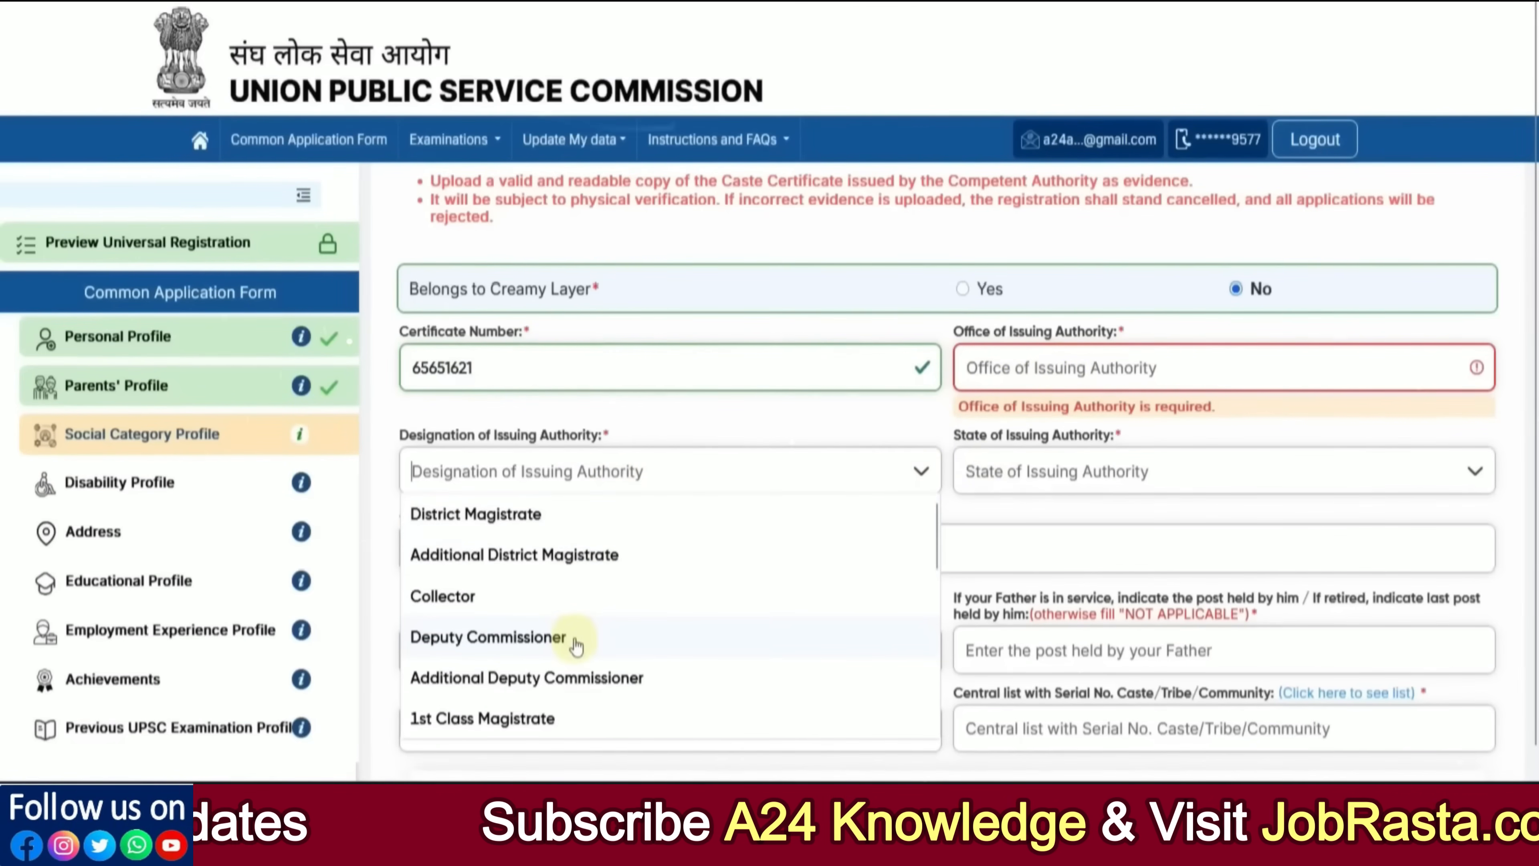
left_click(548, 596)
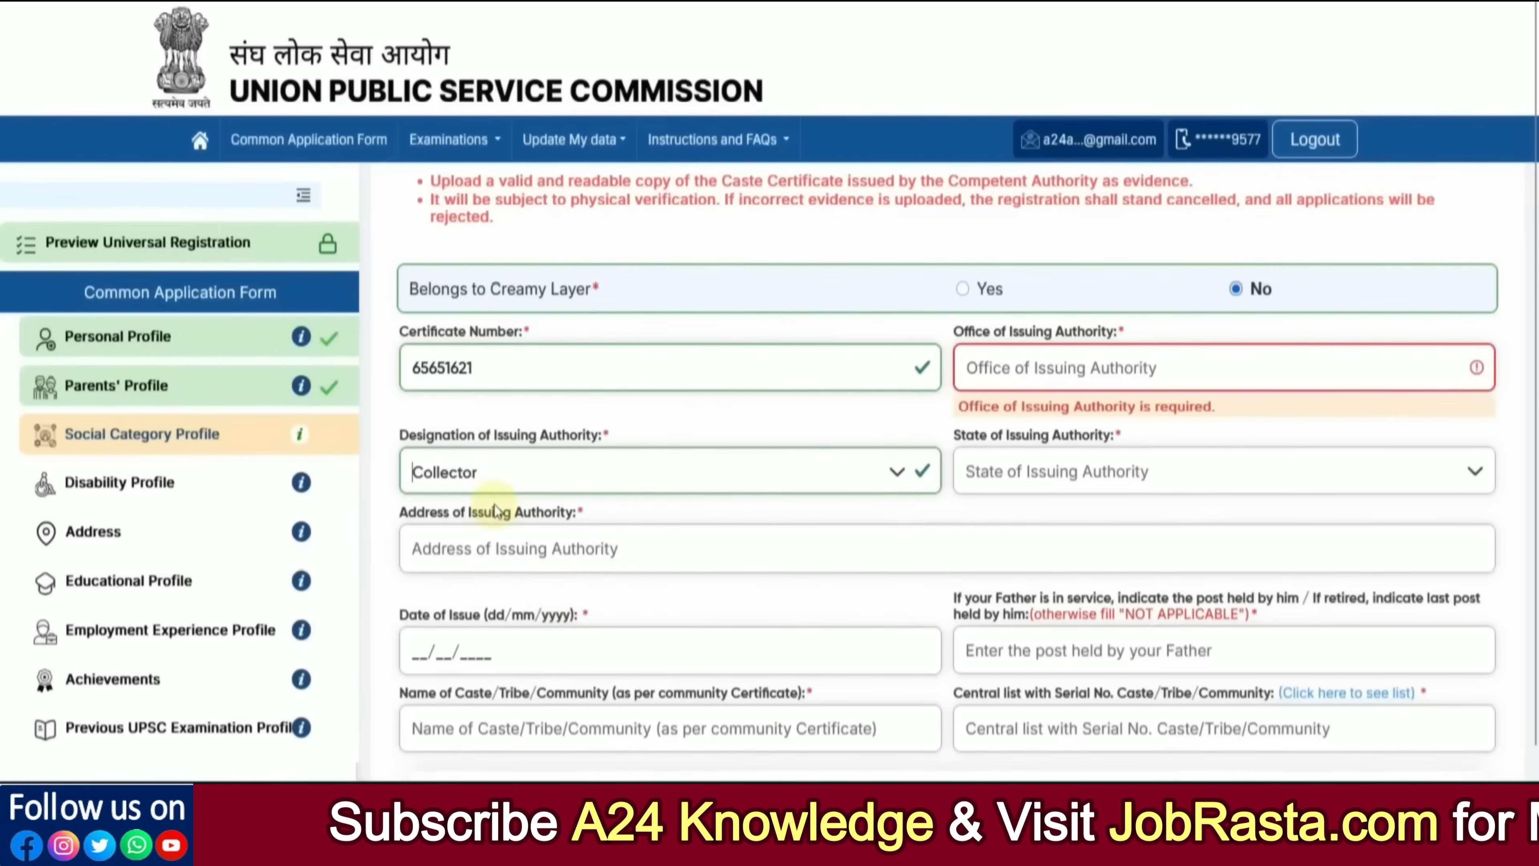
left_click(1028, 368)
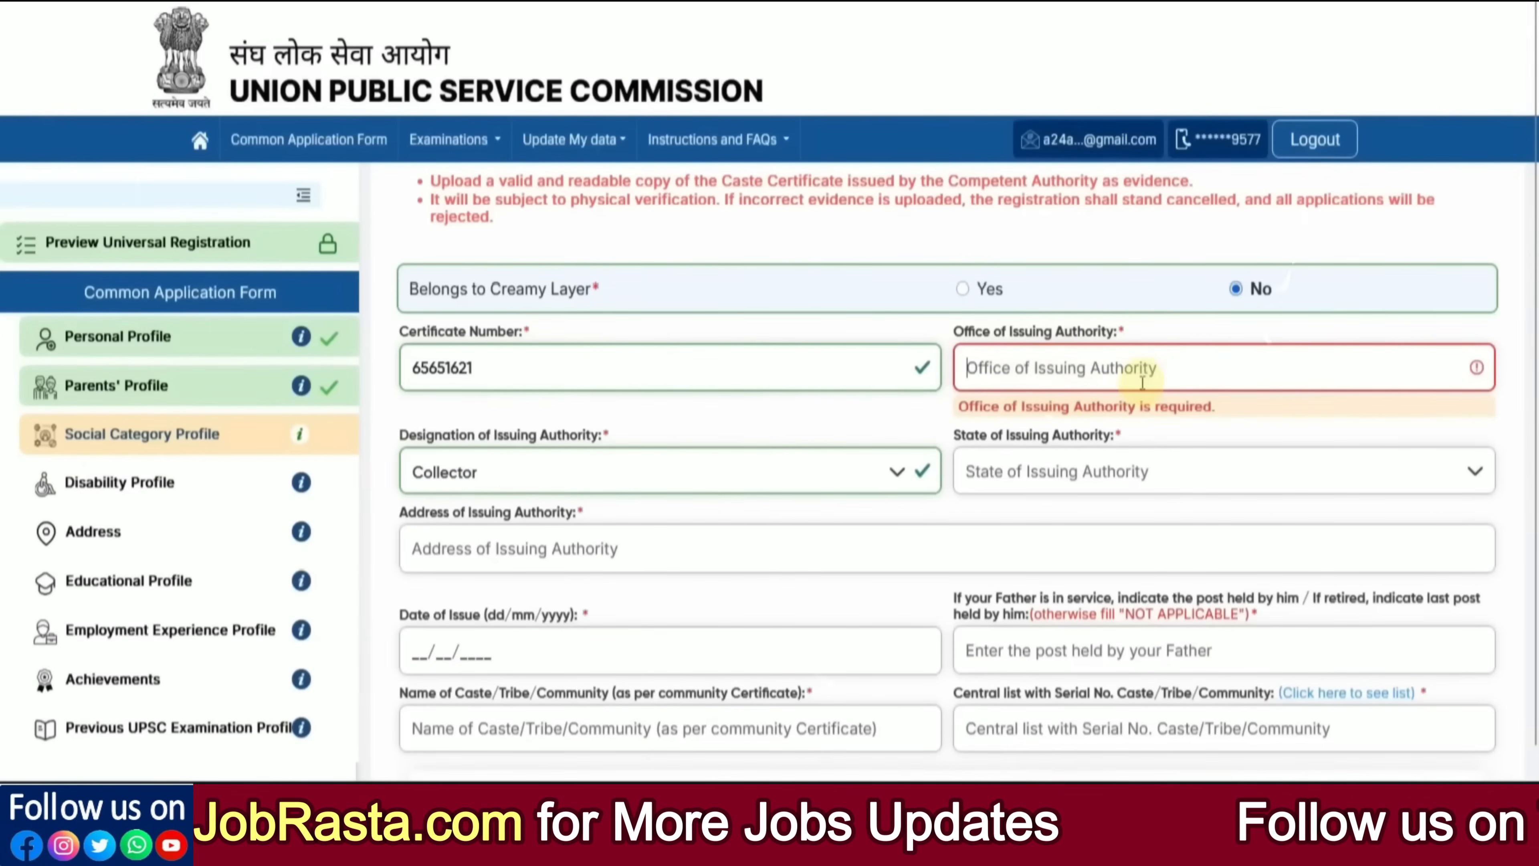
Step: Set the issuing authority's state to Rajasthan
left_click(1048, 482)
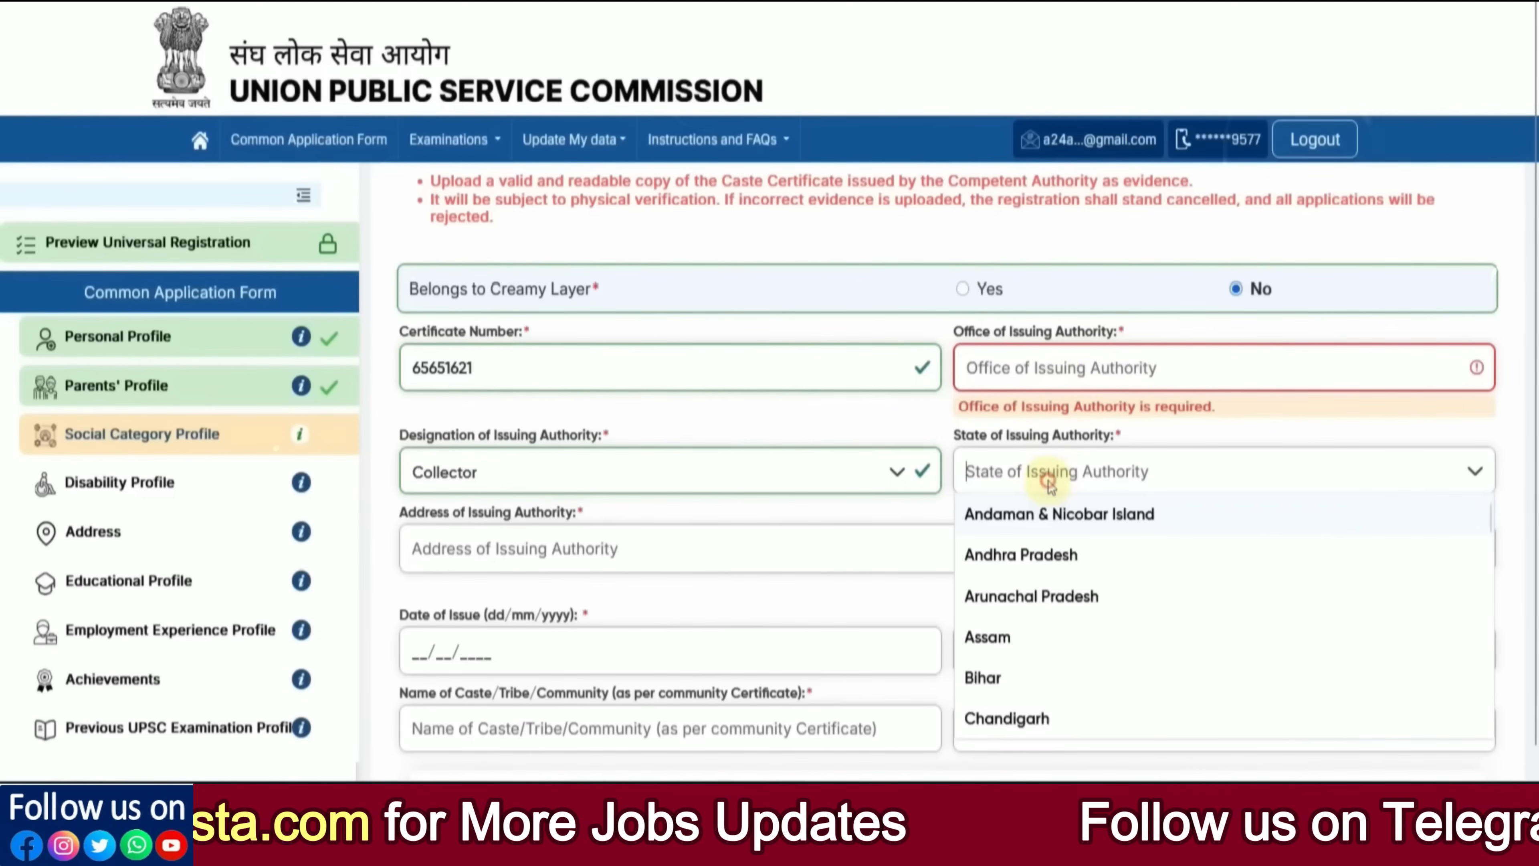
scroll(1058, 564, "down", 5)
scroll(1063, 587, "down", 6)
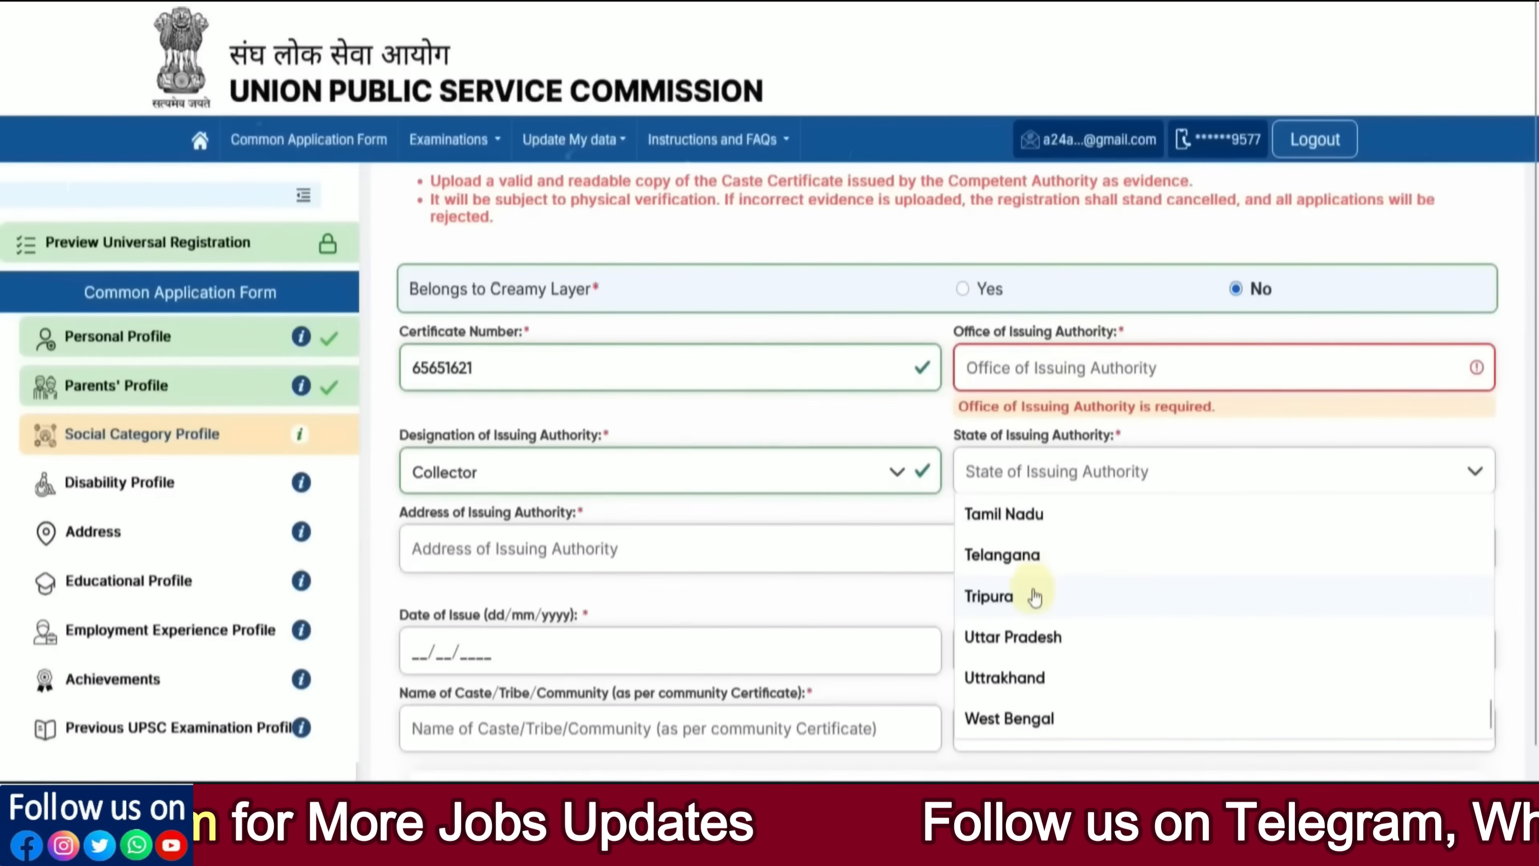
scroll(1033, 631, "down", 2)
scroll(1021, 505, "up", 2)
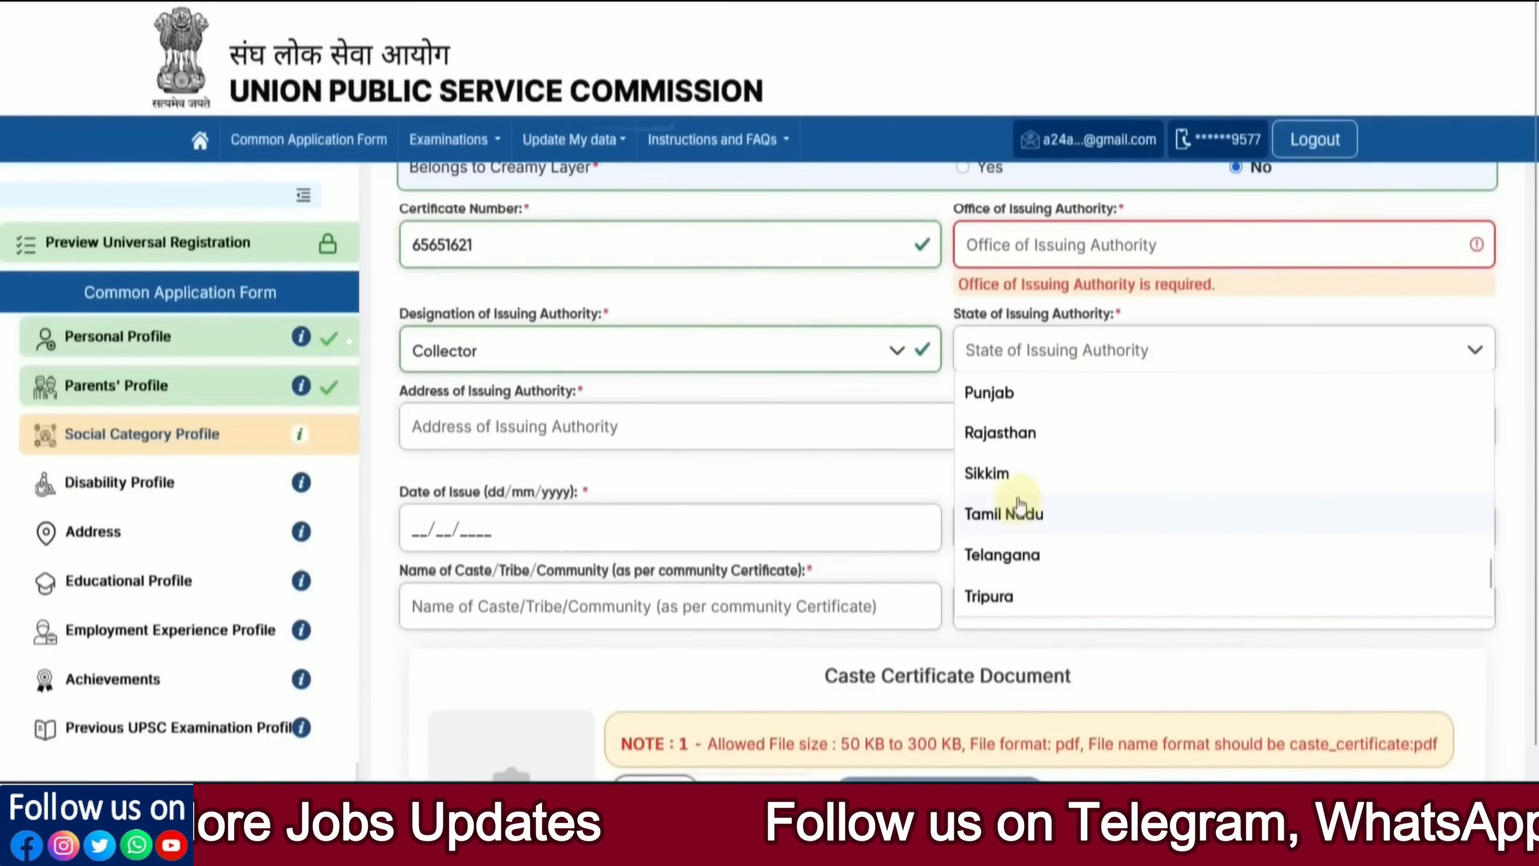
left_click(1006, 433)
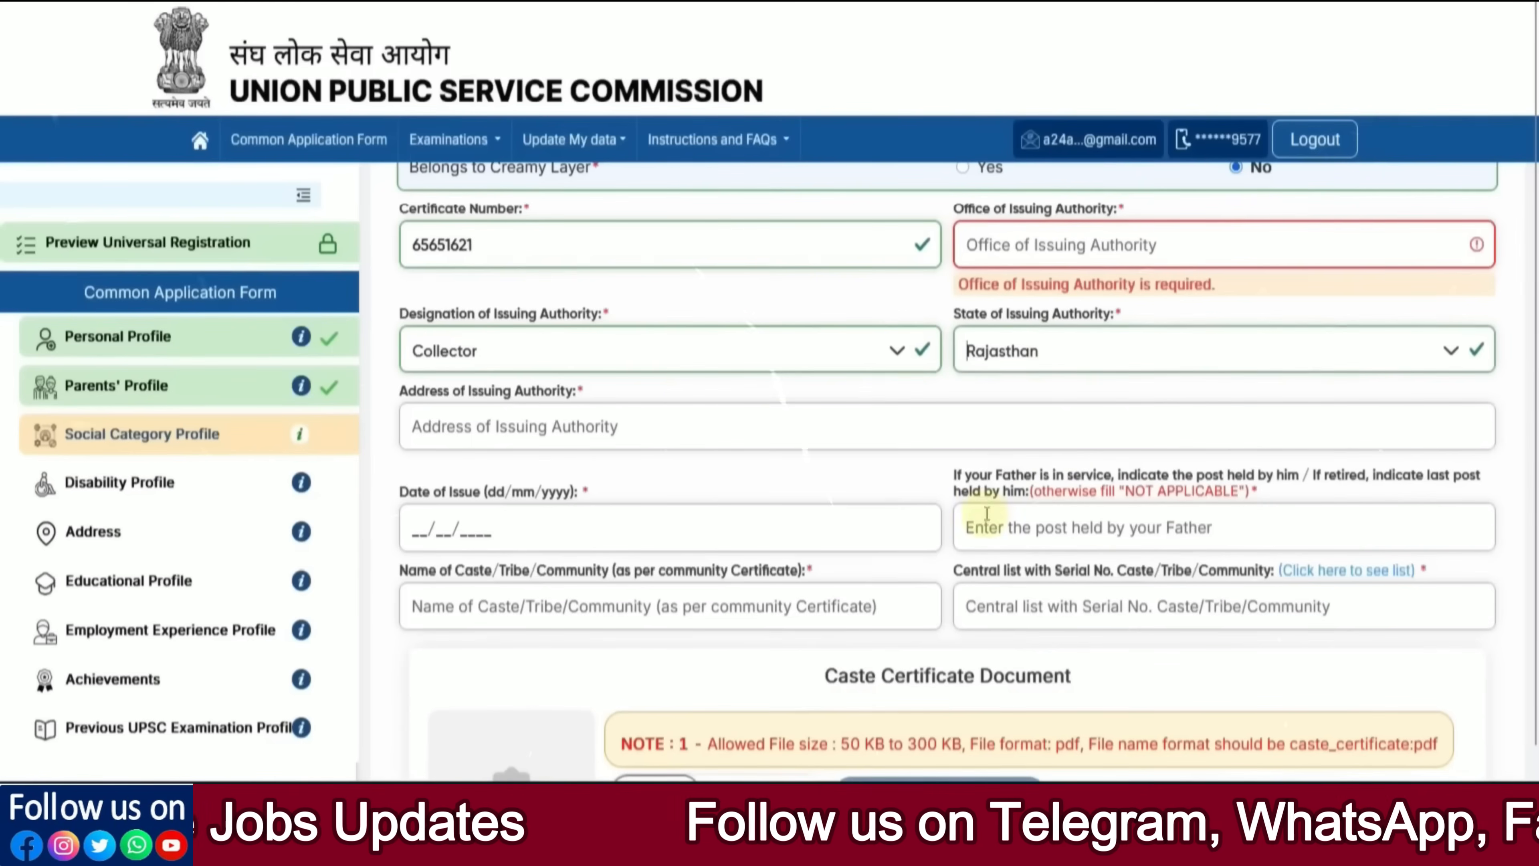
Step: Move into the issuing authority's address field and then the certificate's date of issue
left_click(493, 428)
left_click(496, 459)
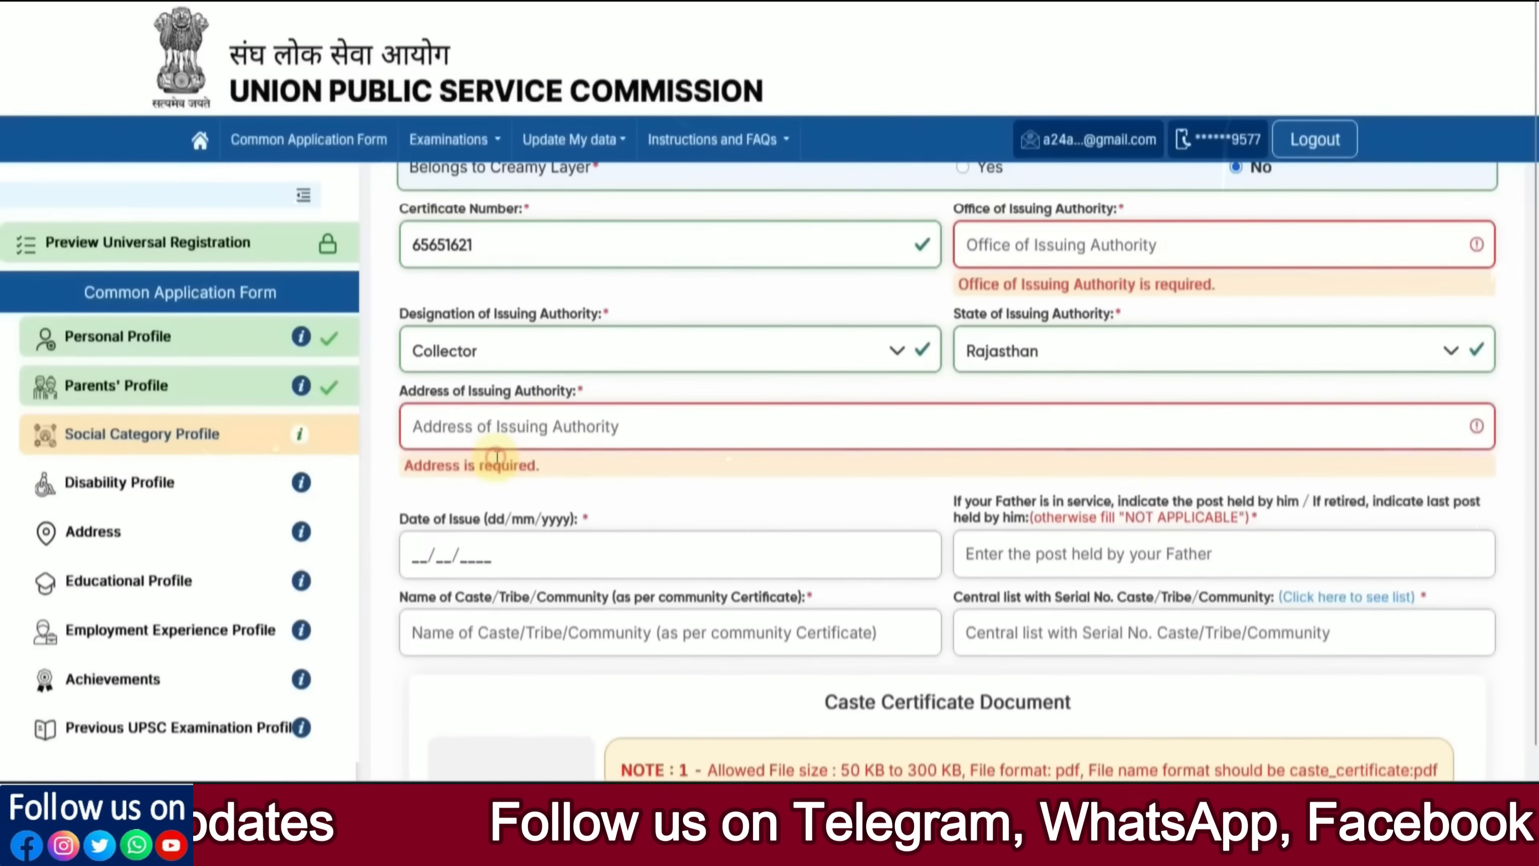
left_click(454, 430)
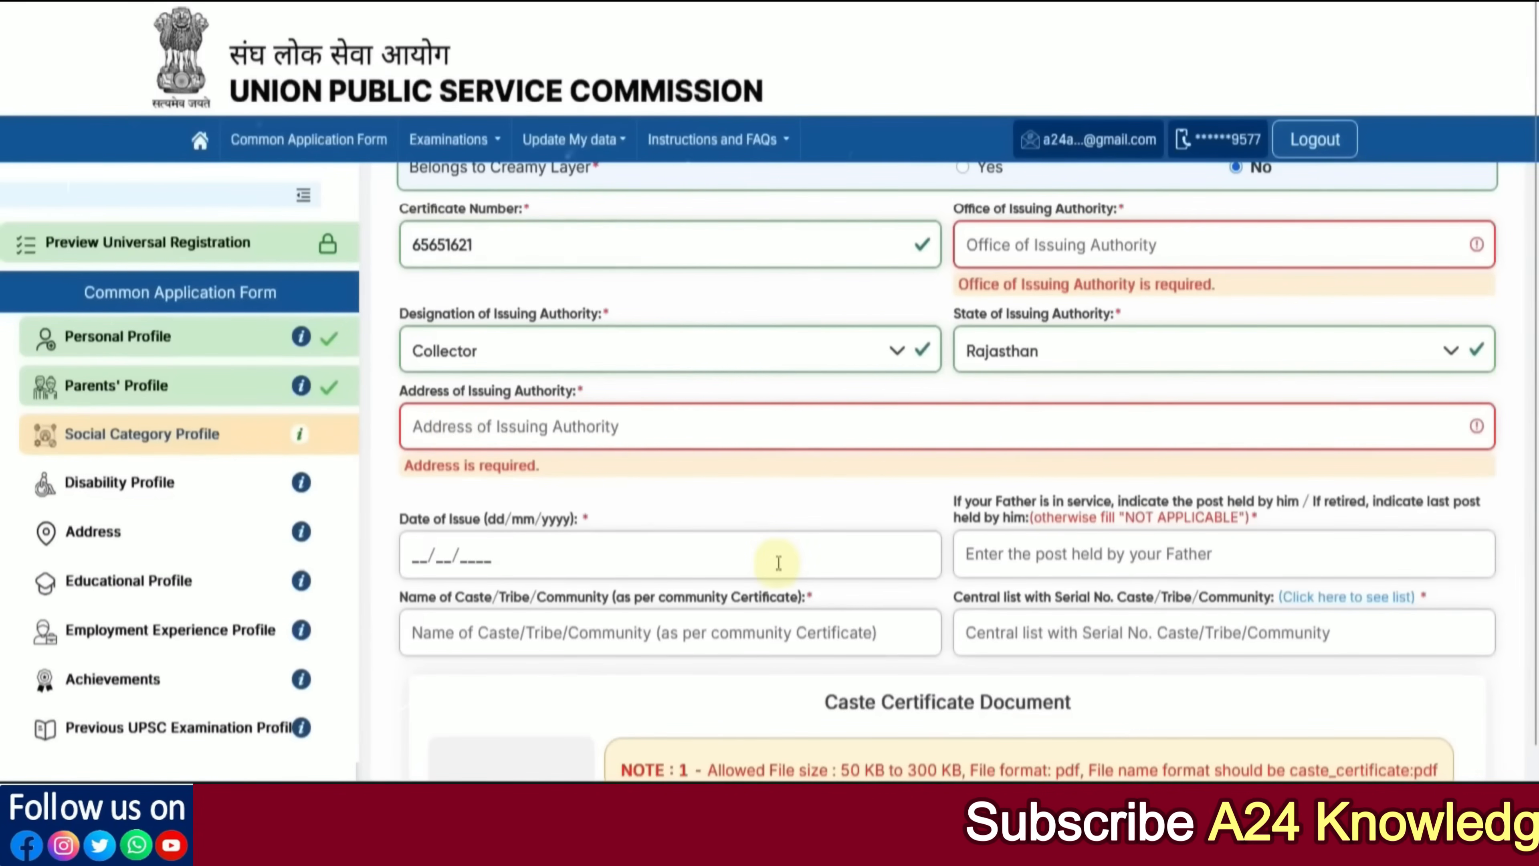
scroll(769, 557, "down", 2)
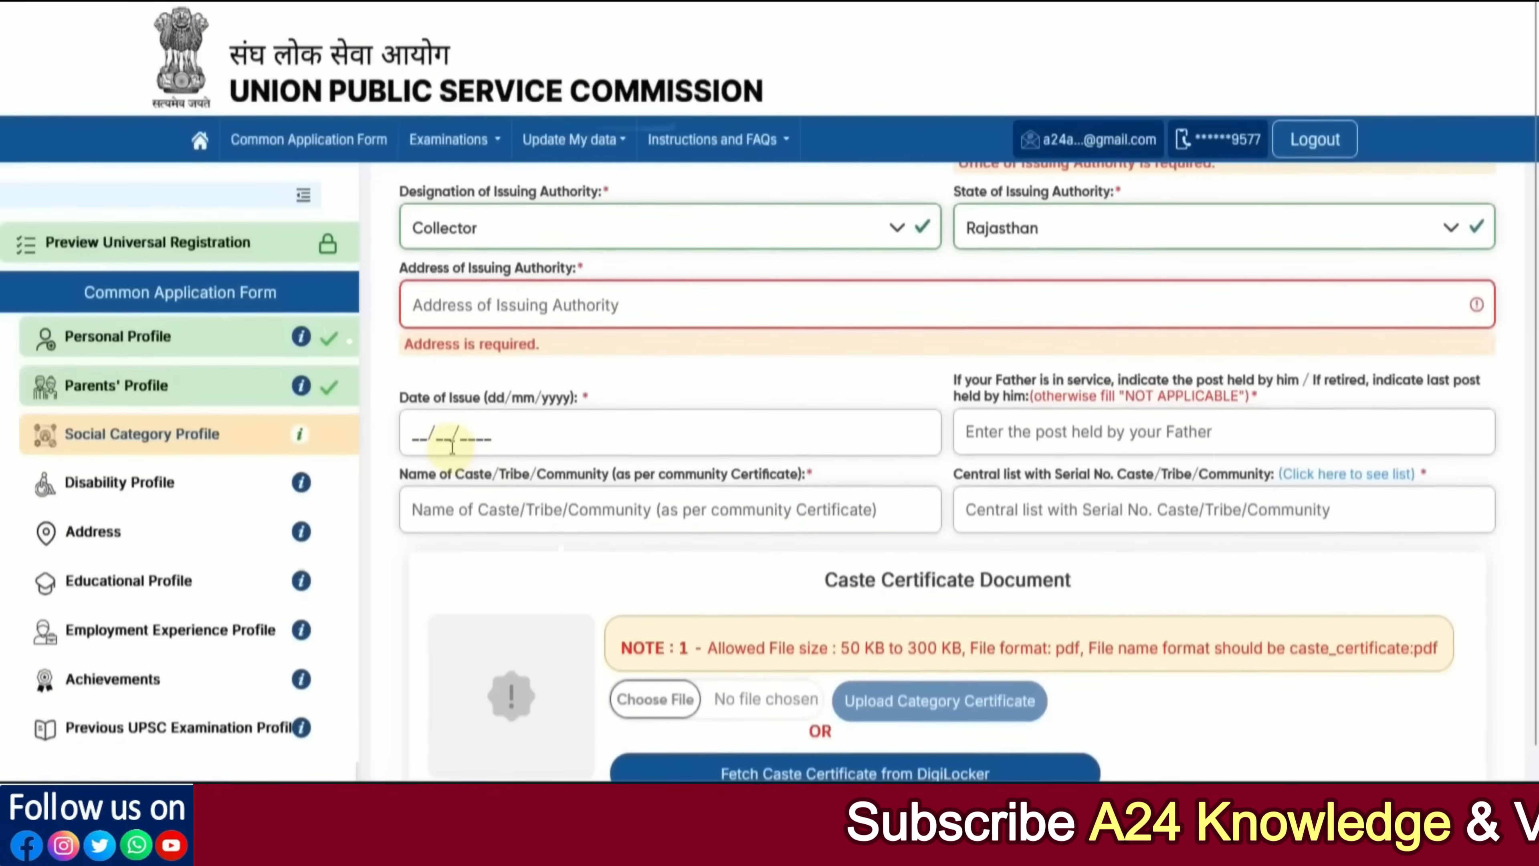
left_click(422, 438)
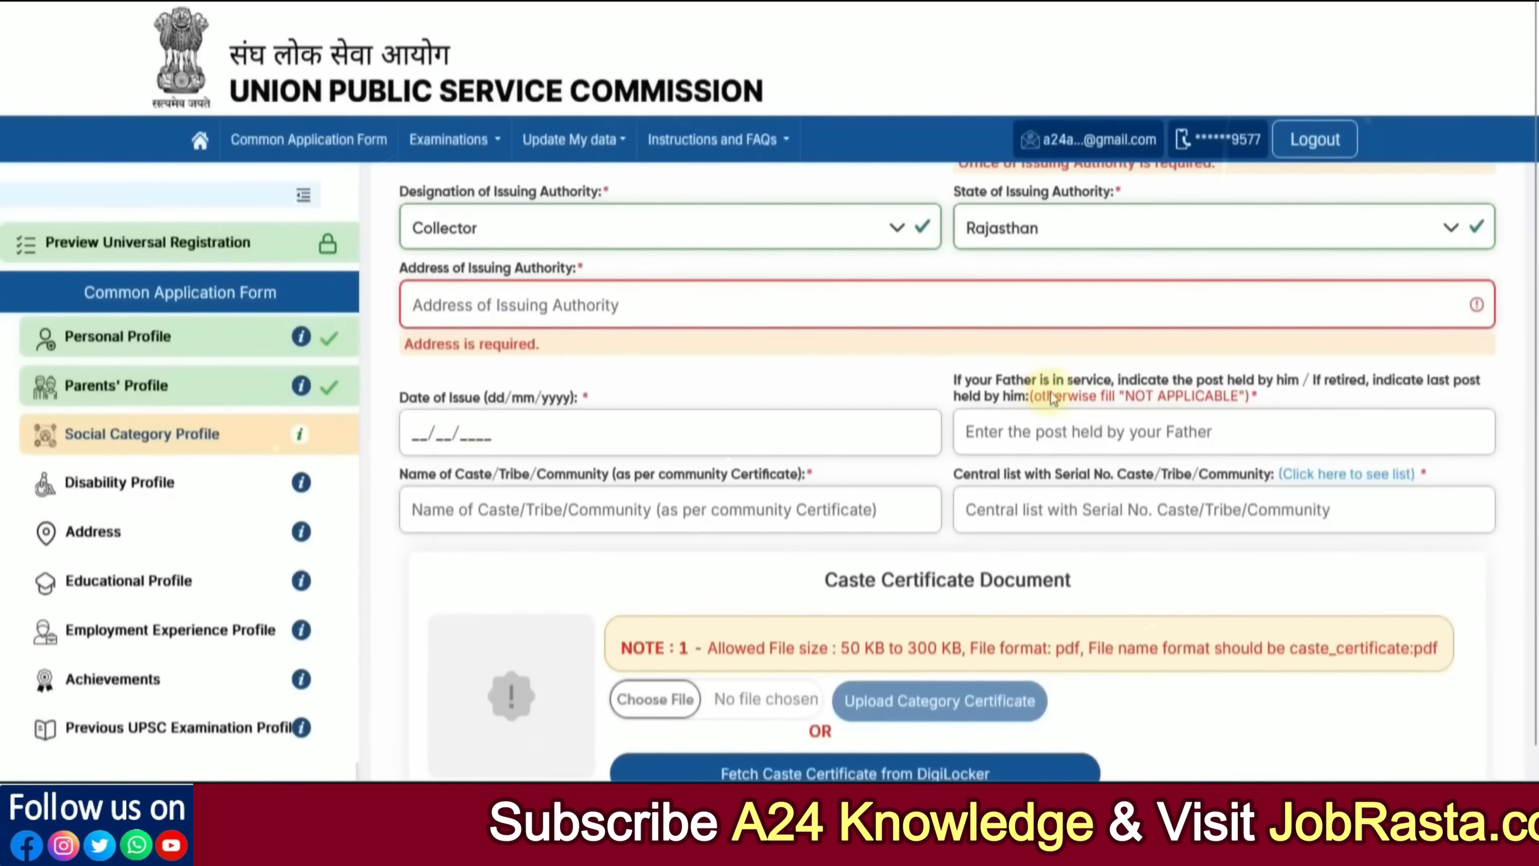
Step: Enter NOT APPLICABLE as the father's post, then go to the caste name and Central list fields
left_click(1126, 435)
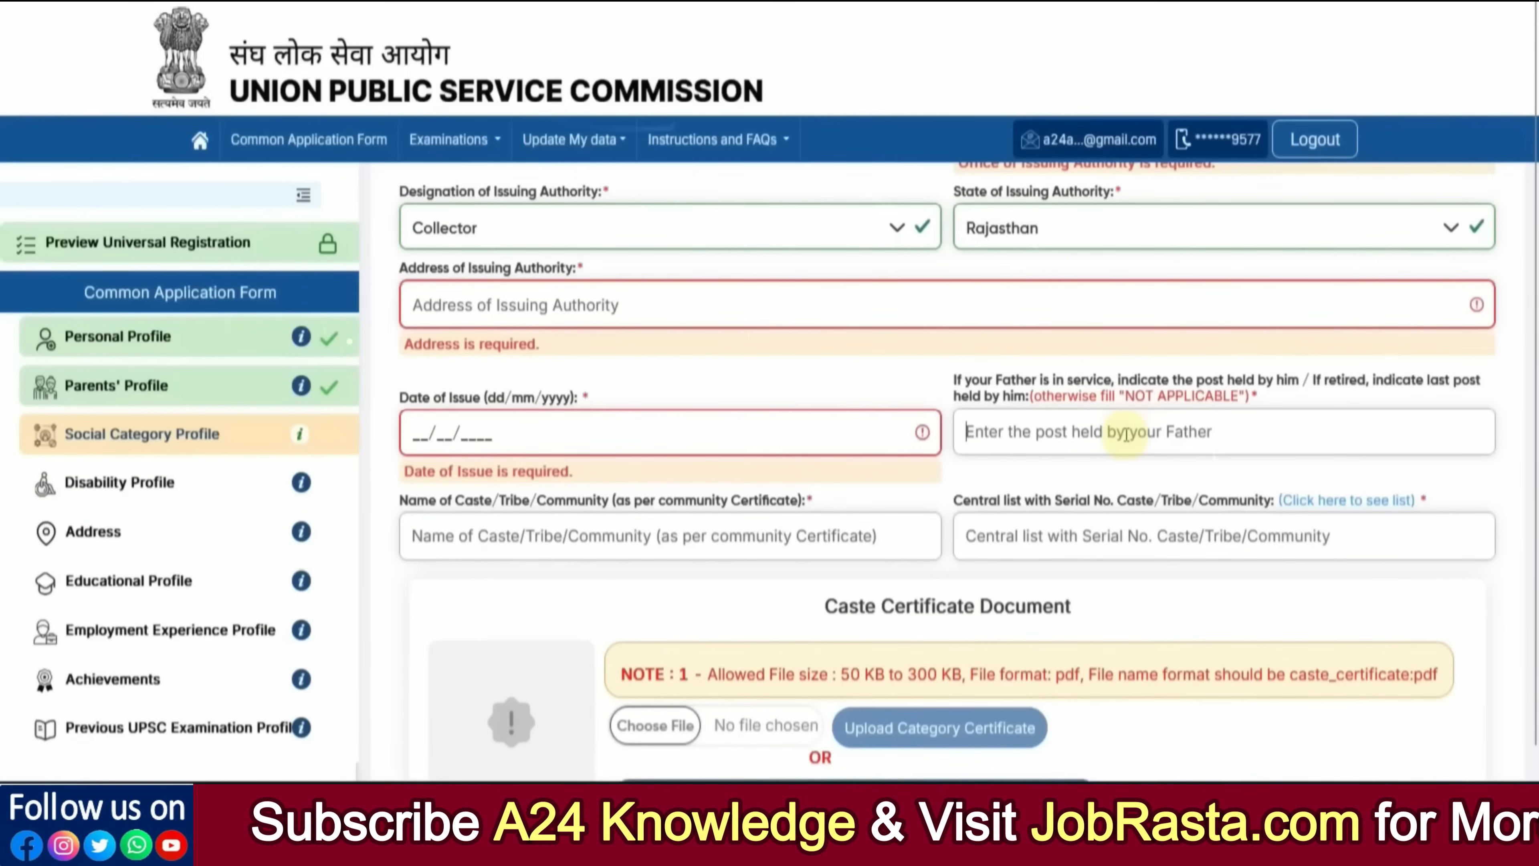
type("NOT A")
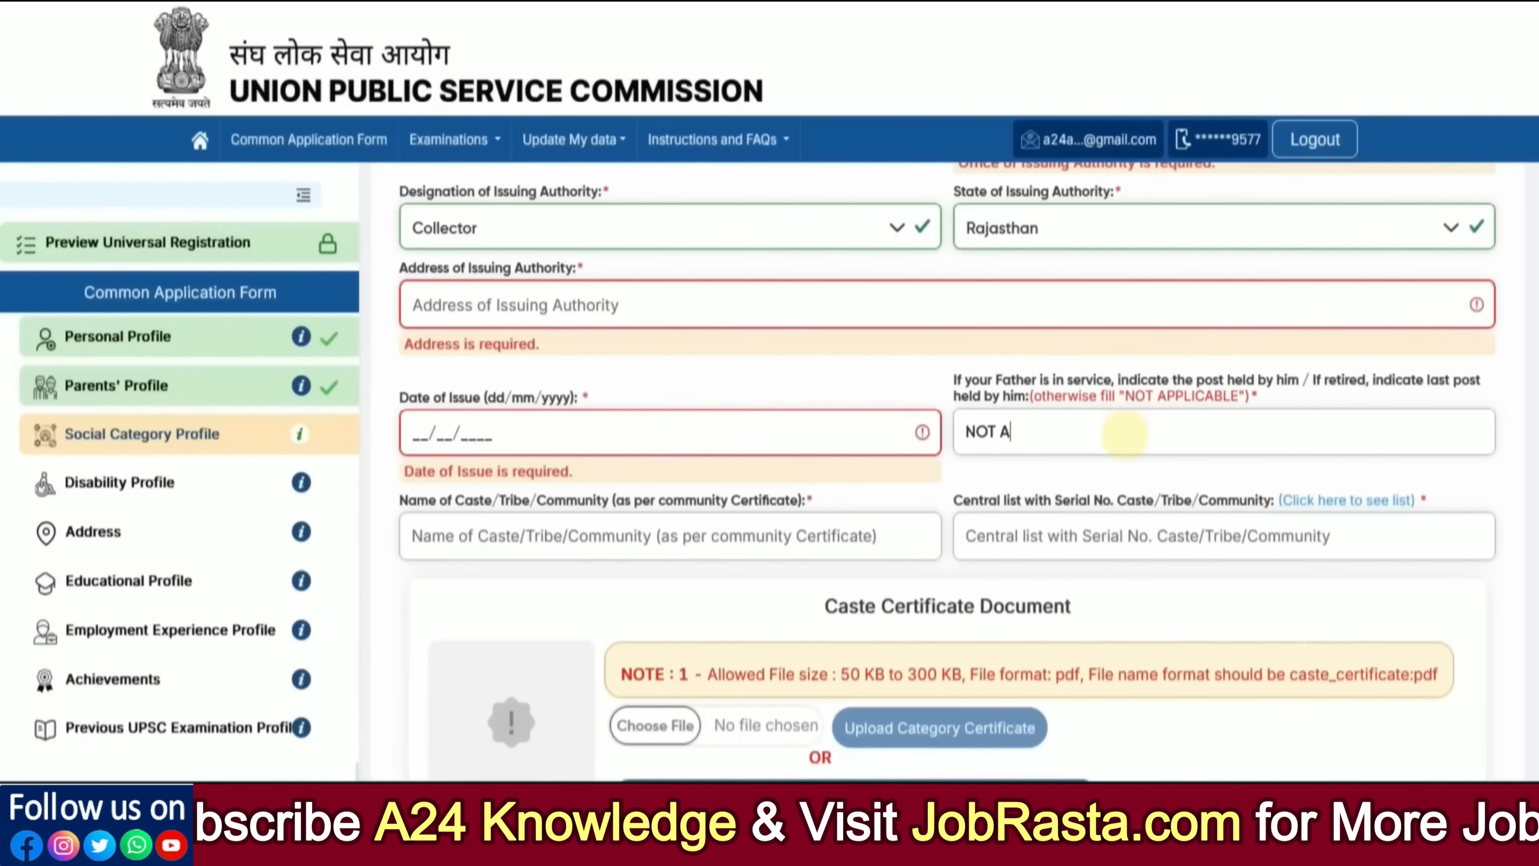
type("PPLICA")
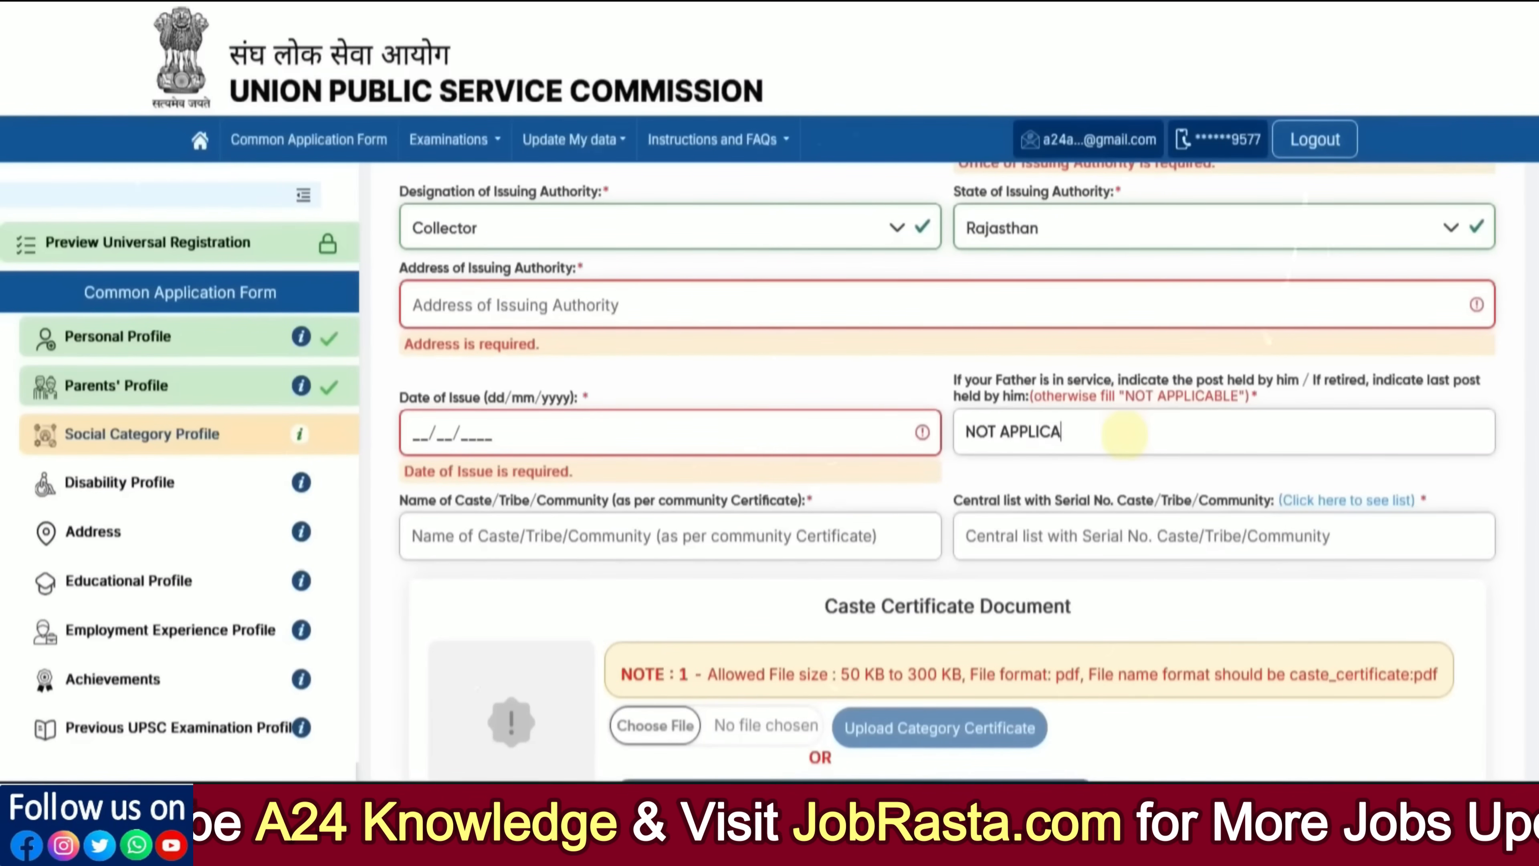
type("BLE")
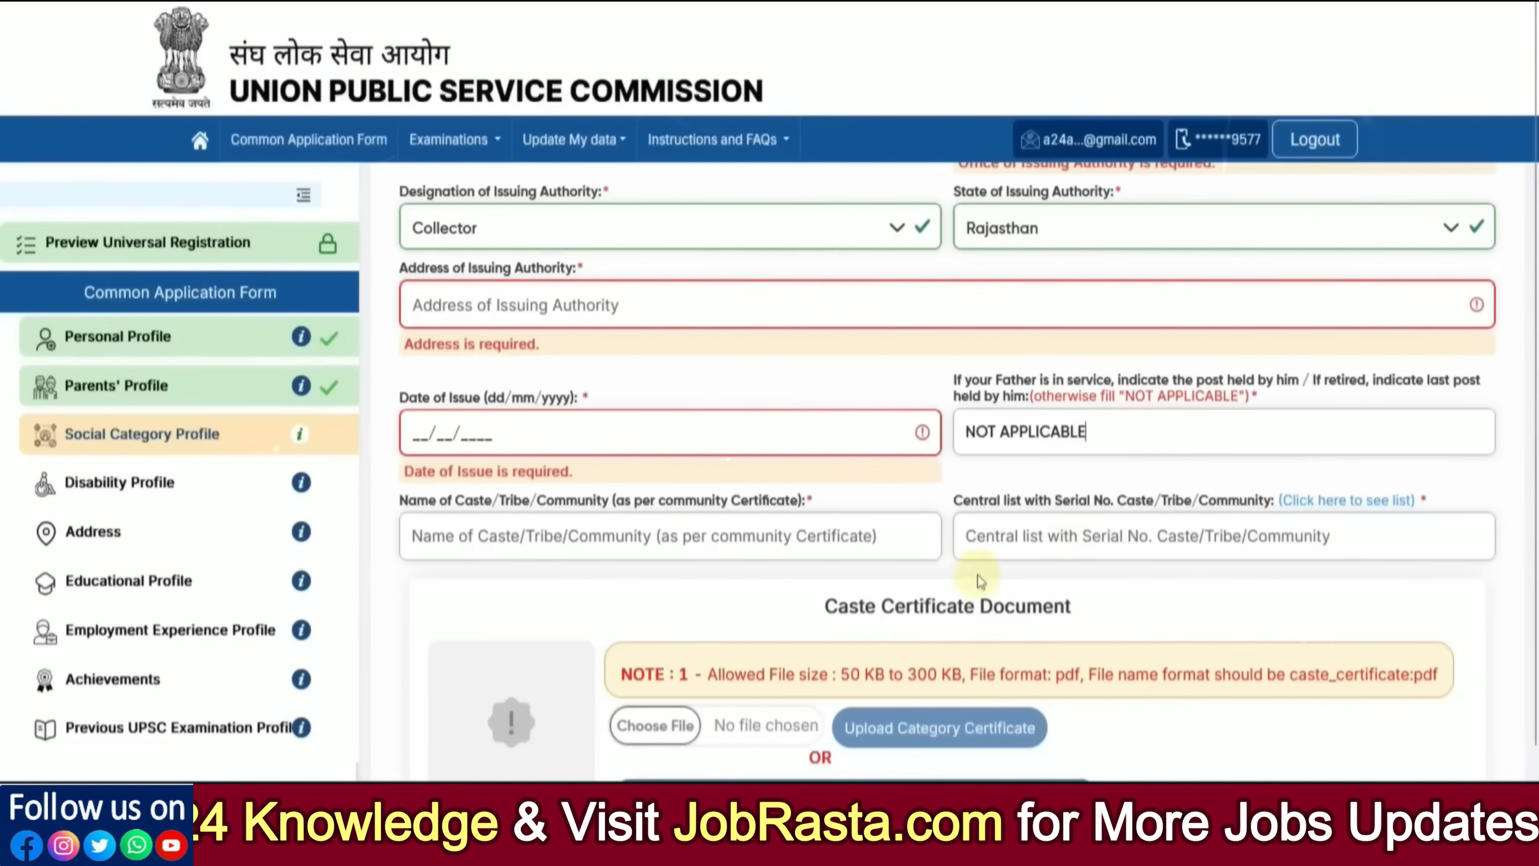
key("Tab")
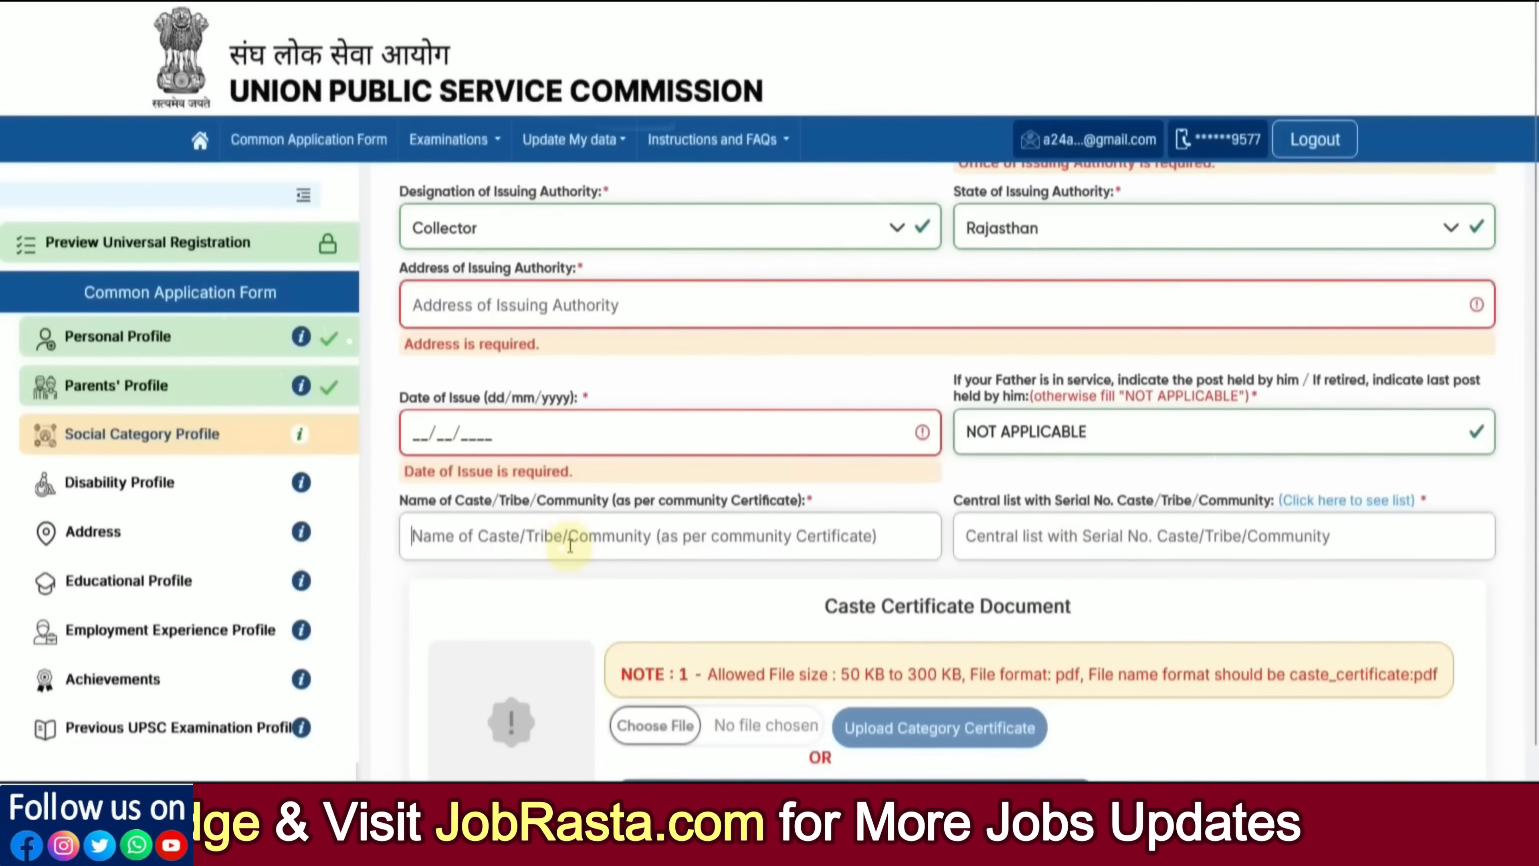
left_click_drag(666, 501, 780, 510)
left_click(539, 545)
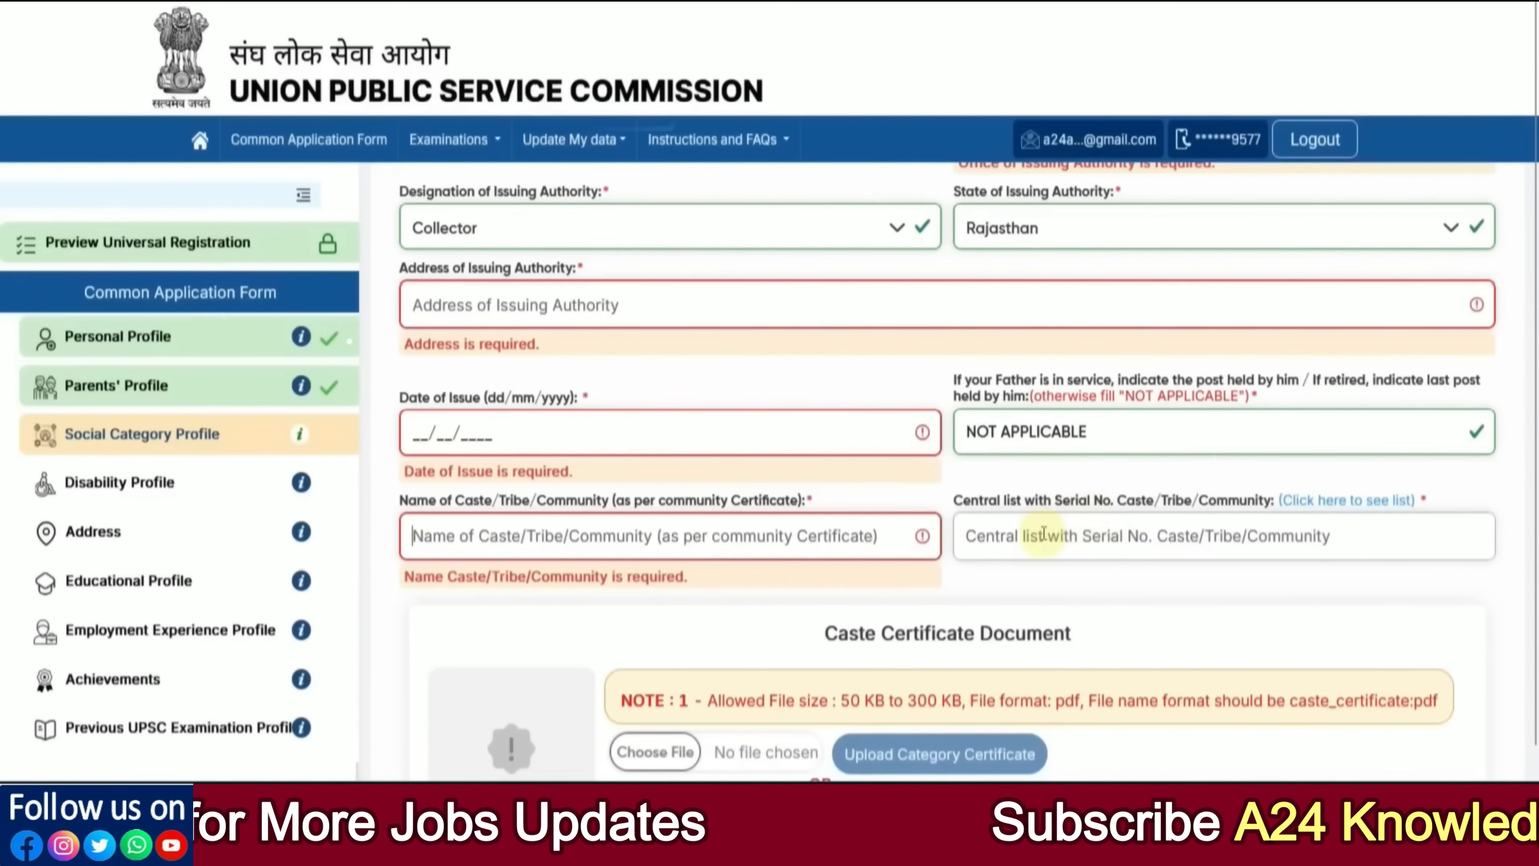
left_click(1031, 537)
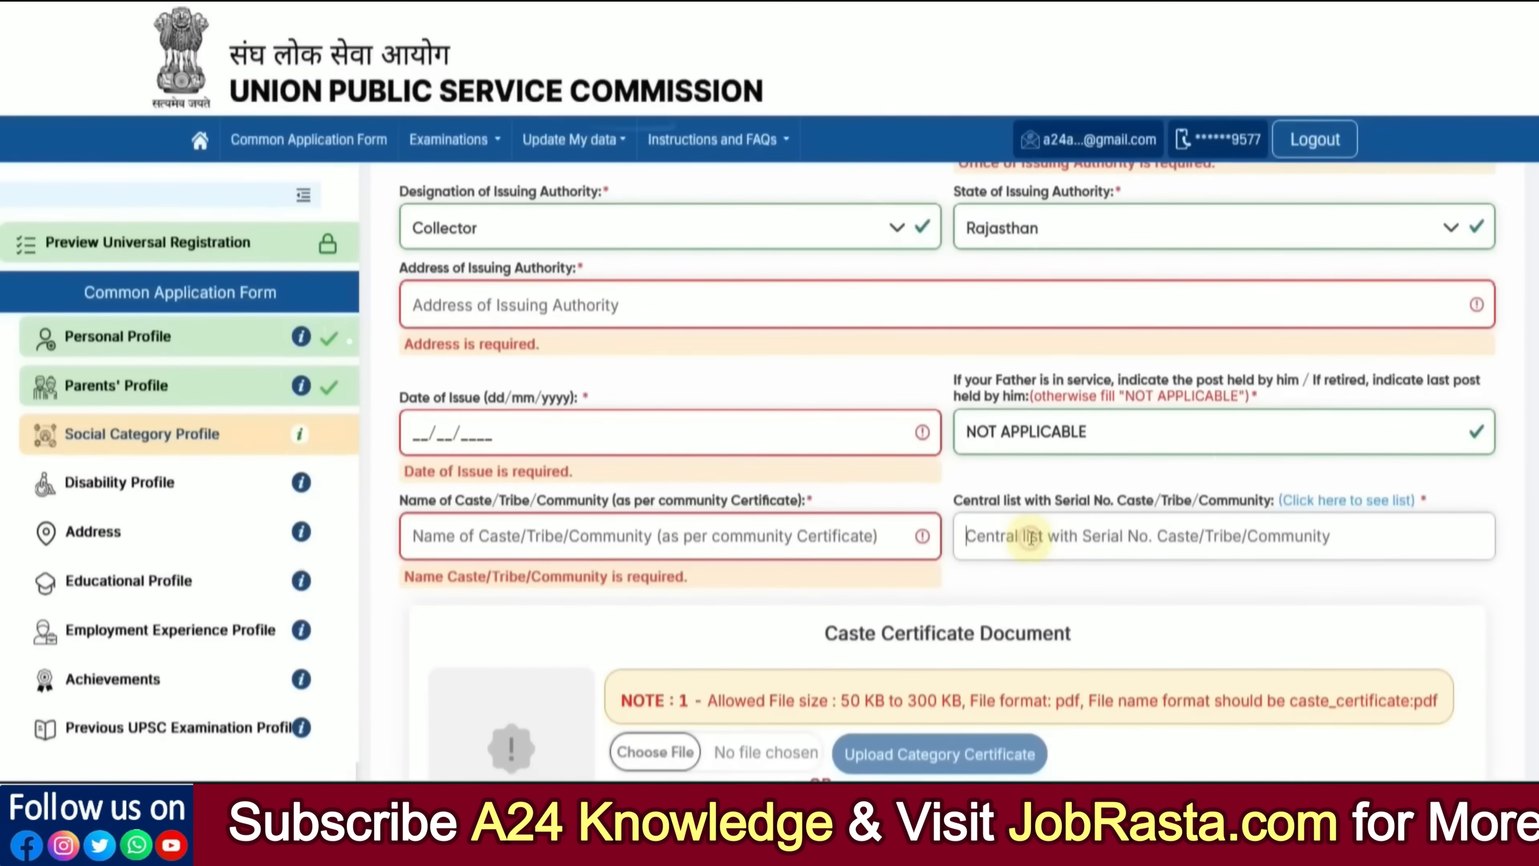
Step: Open Rajasthan's Central List of OBCs on the NCBC site, getting past the security warning
left_click(1333, 506)
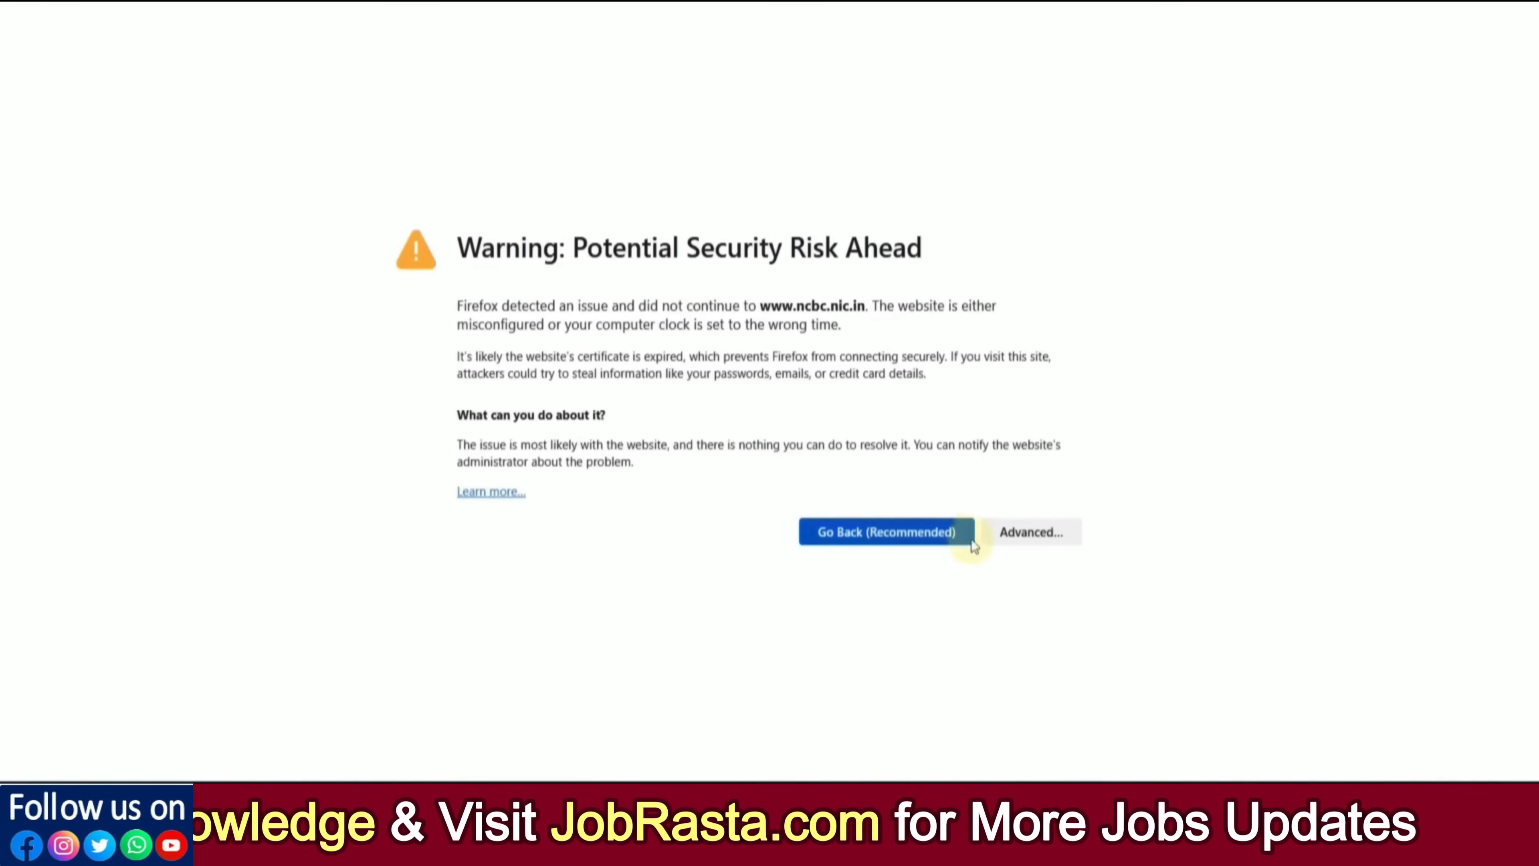
left_click(1025, 534)
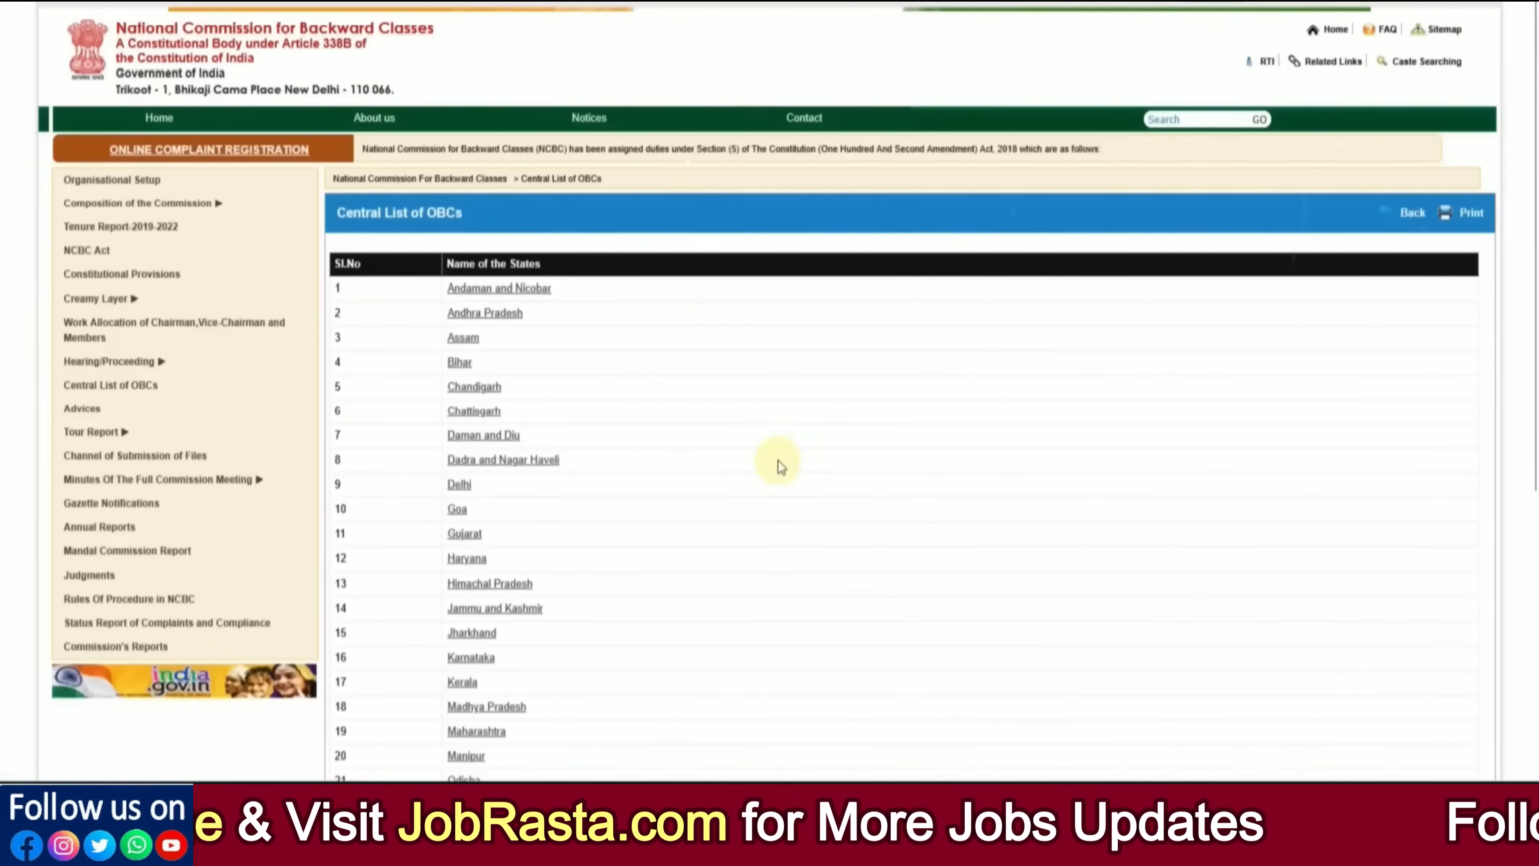
scroll(611, 376, "down", 5)
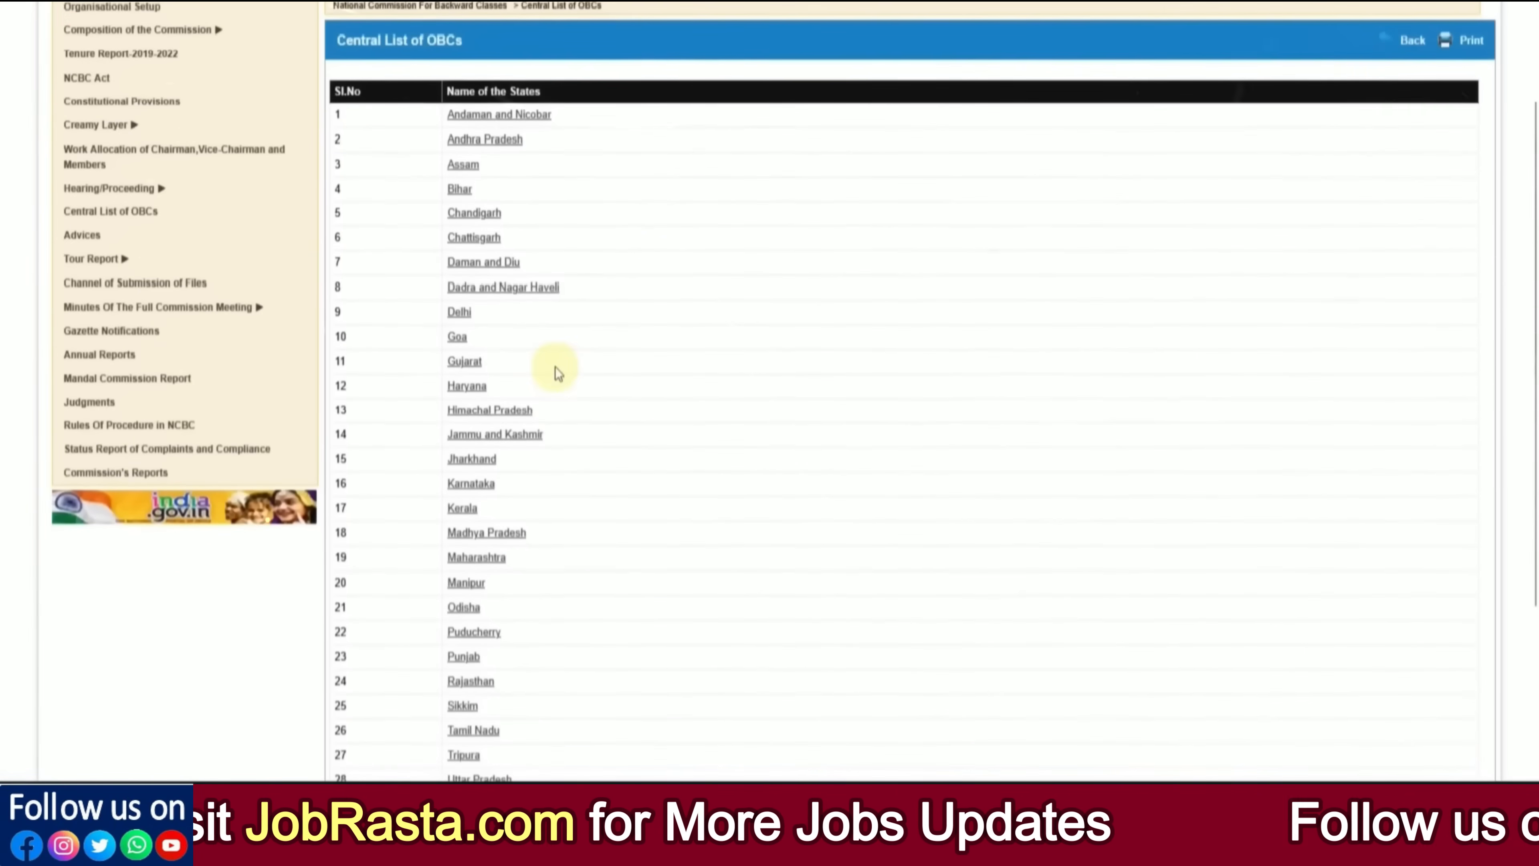
left_click(486, 506)
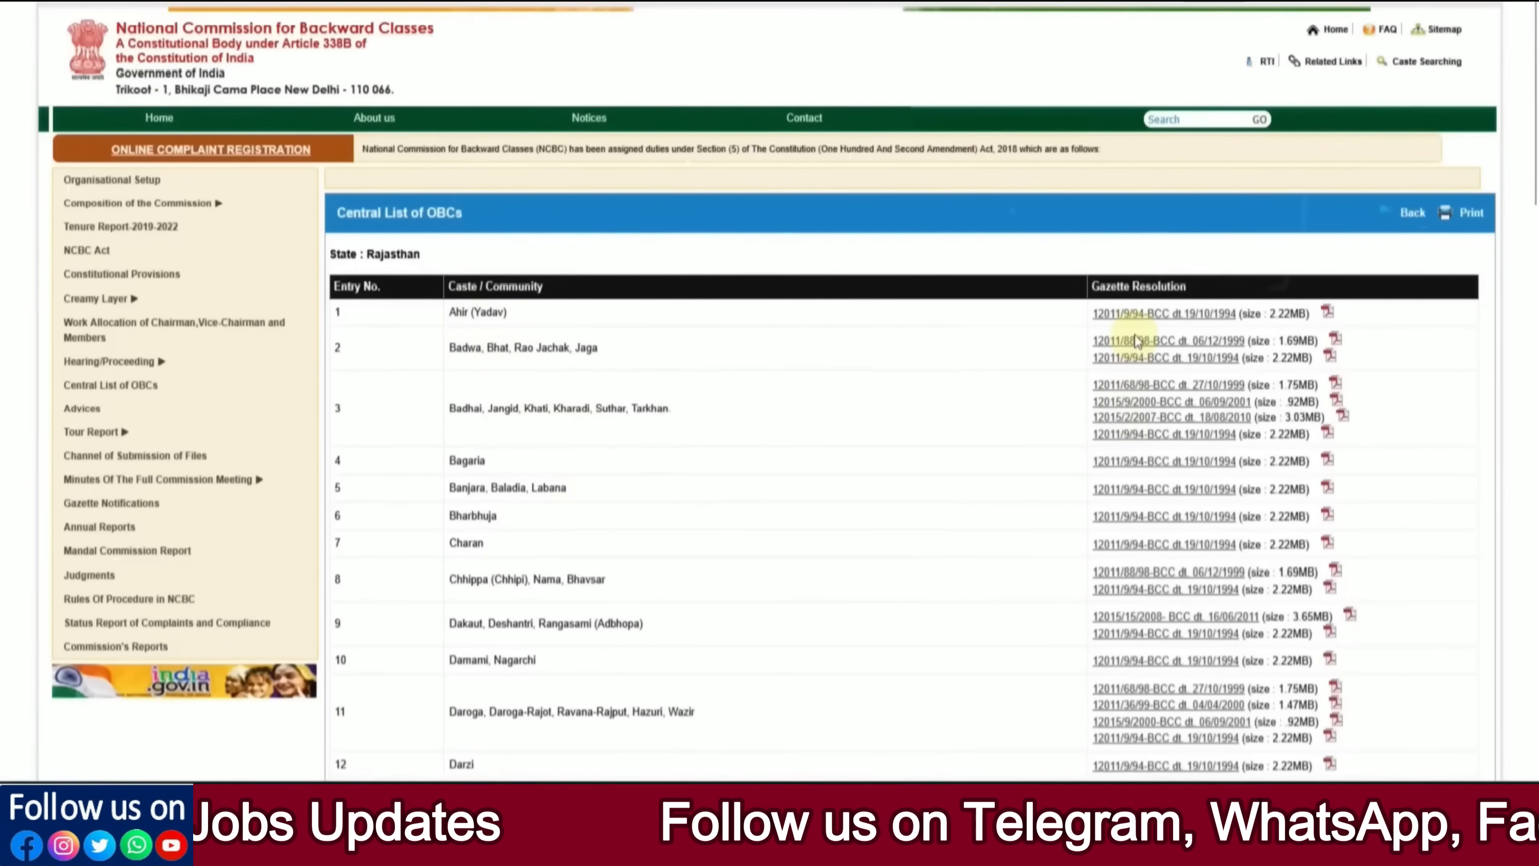
Step: Scroll through the Rajasthan OBC list, then close it to return to the UPSC form
scroll(1133, 388, "down", 4)
scroll(1143, 455, "down", 10)
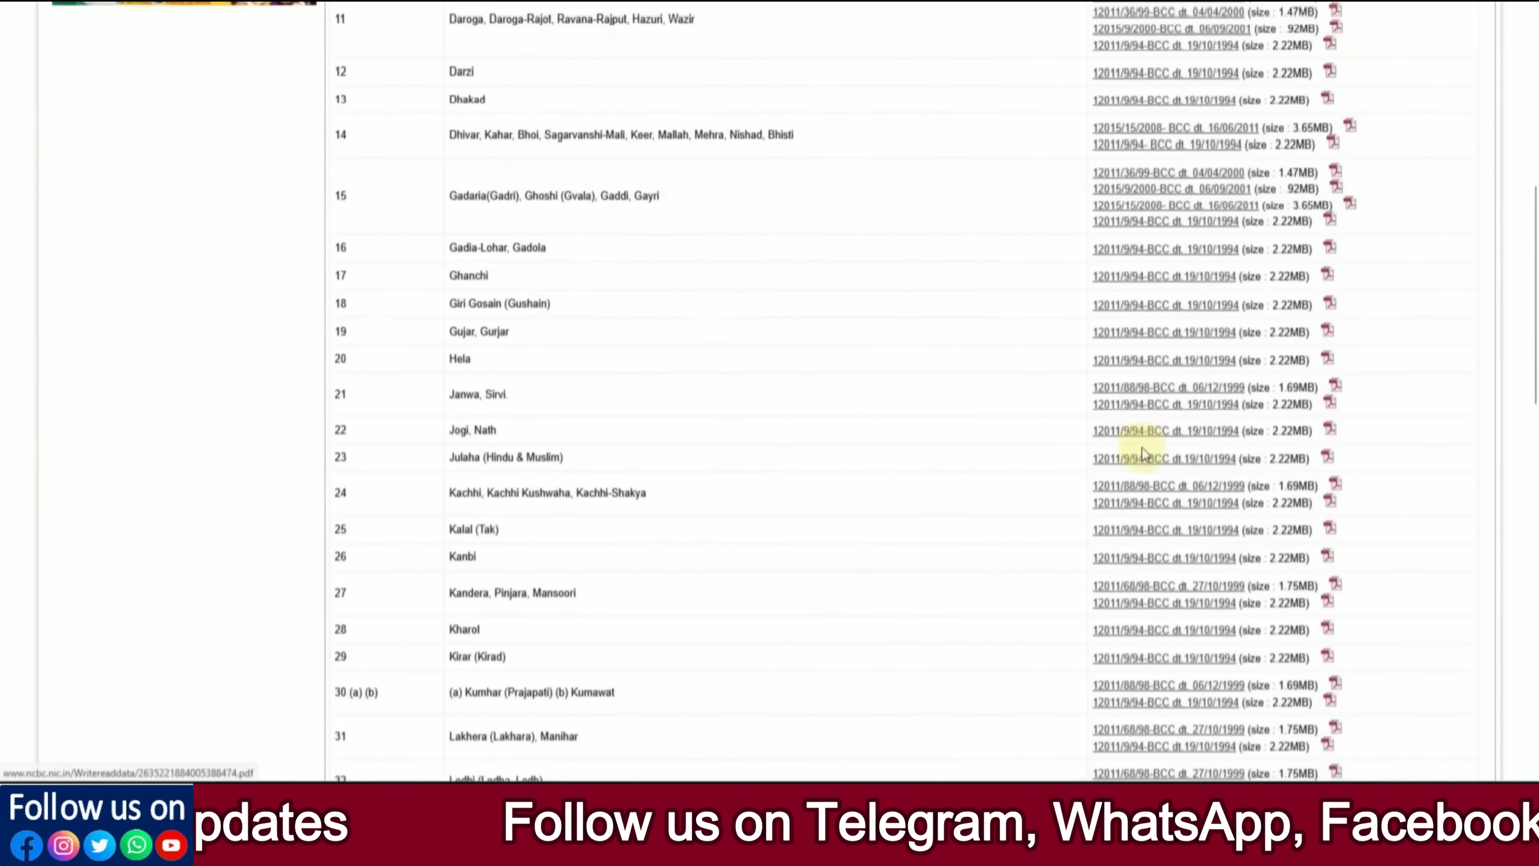
scroll(1143, 448, "down", 10)
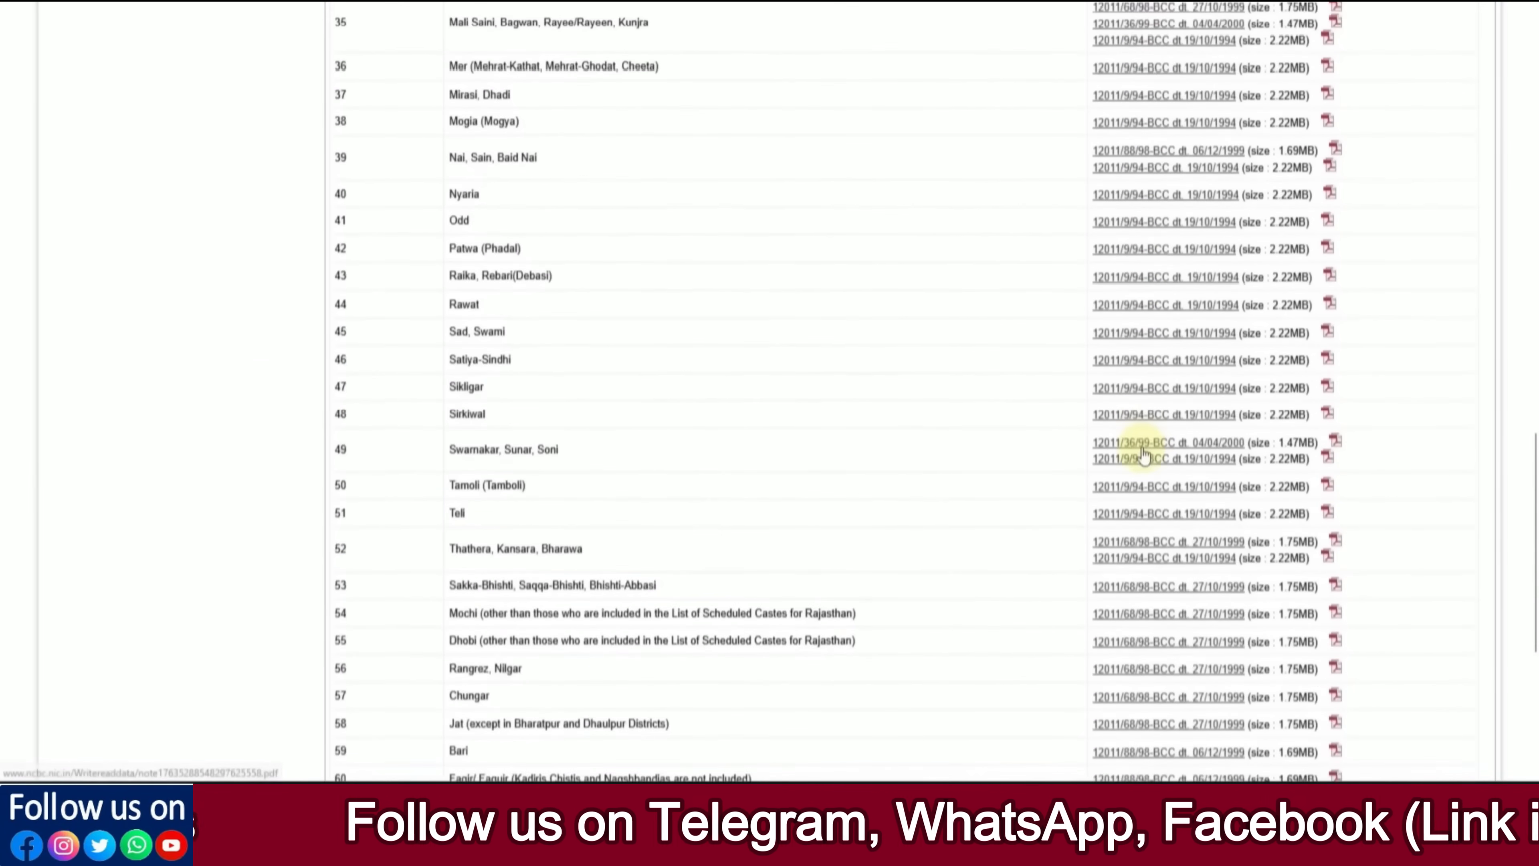
scroll(1145, 446, "up", 13)
scroll(1150, 435, "up", 10)
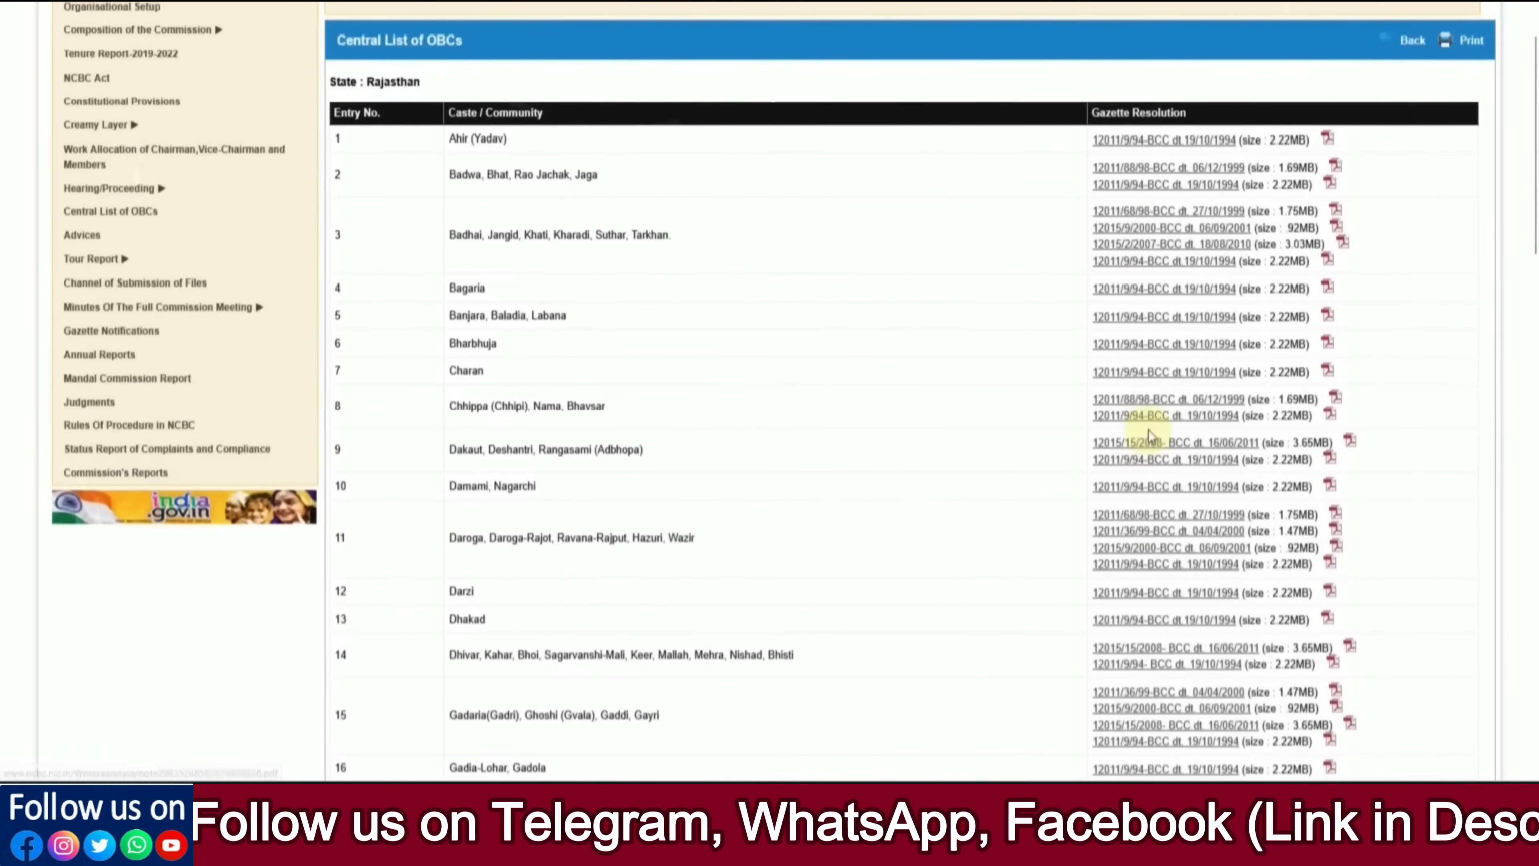
key("ctrl+w")
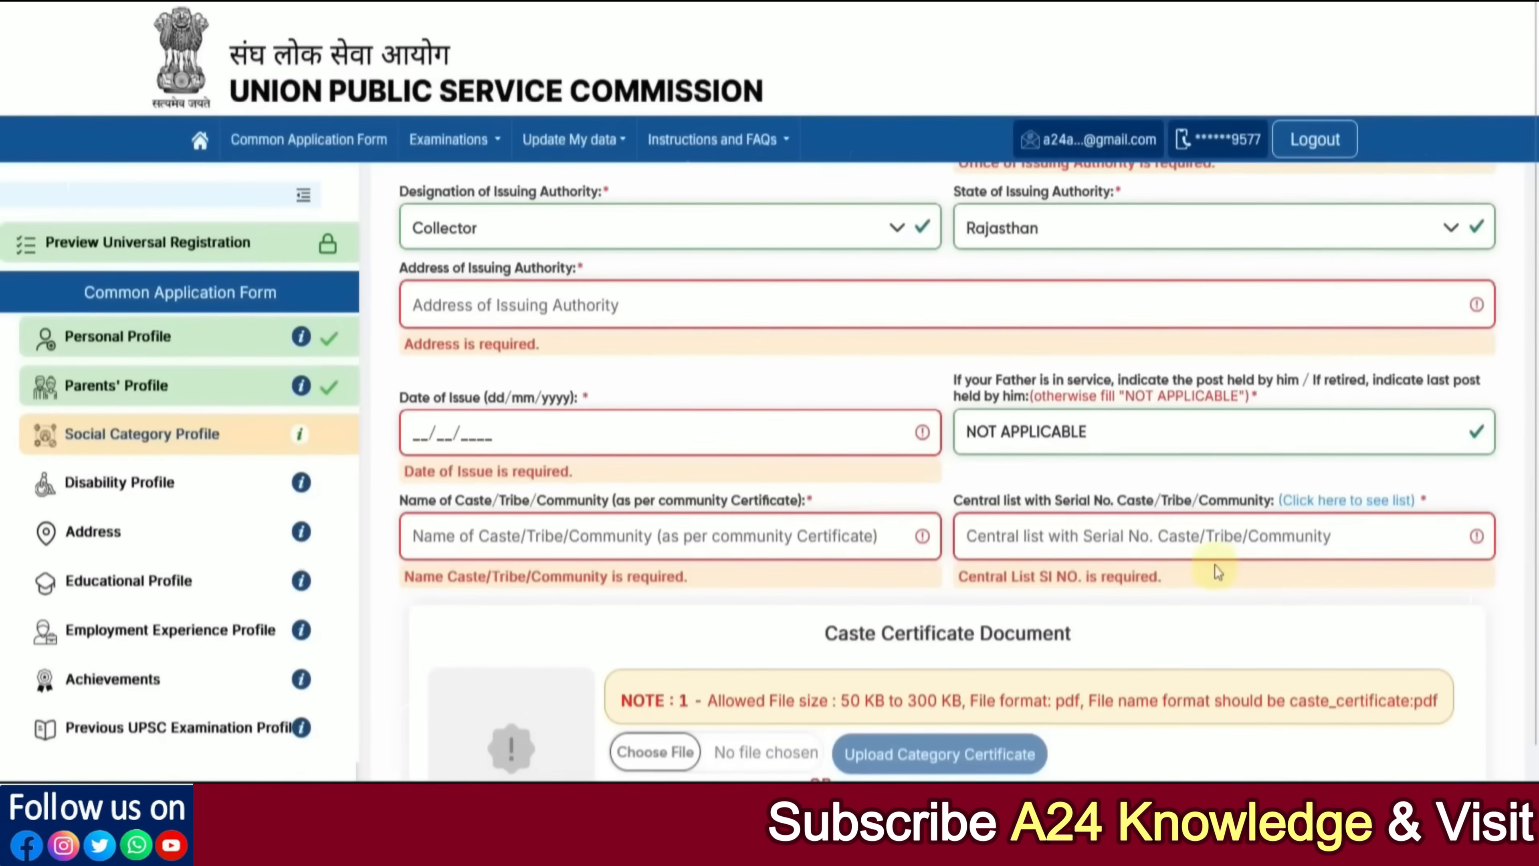
Step: Dismiss the file name warning and rename the cast_certificate PDF to caste_certificate
scroll(1180, 566, "down", 3)
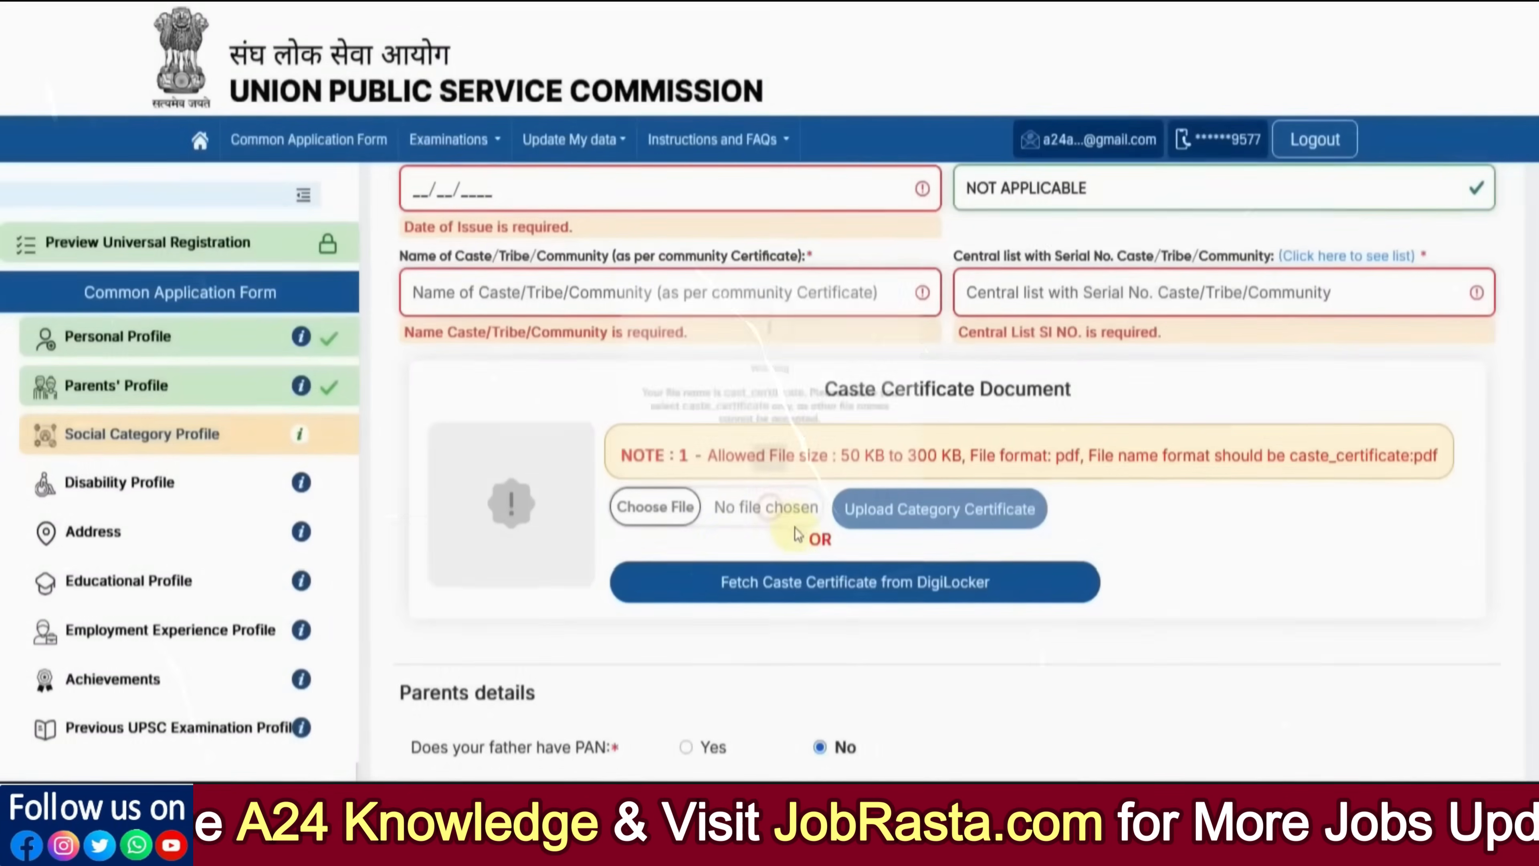
left_click(769, 510)
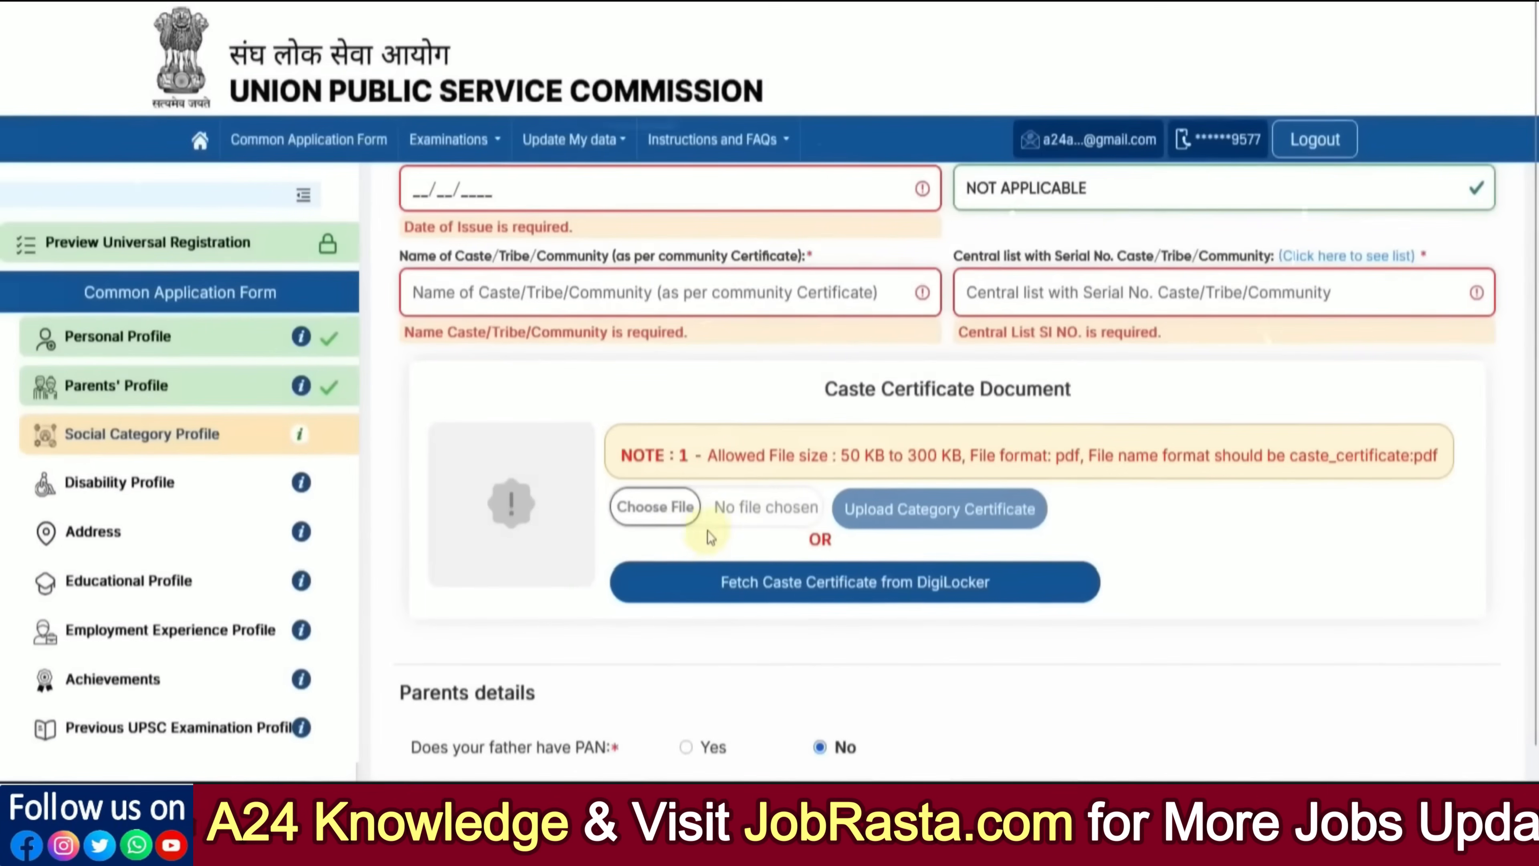
left_click(676, 516)
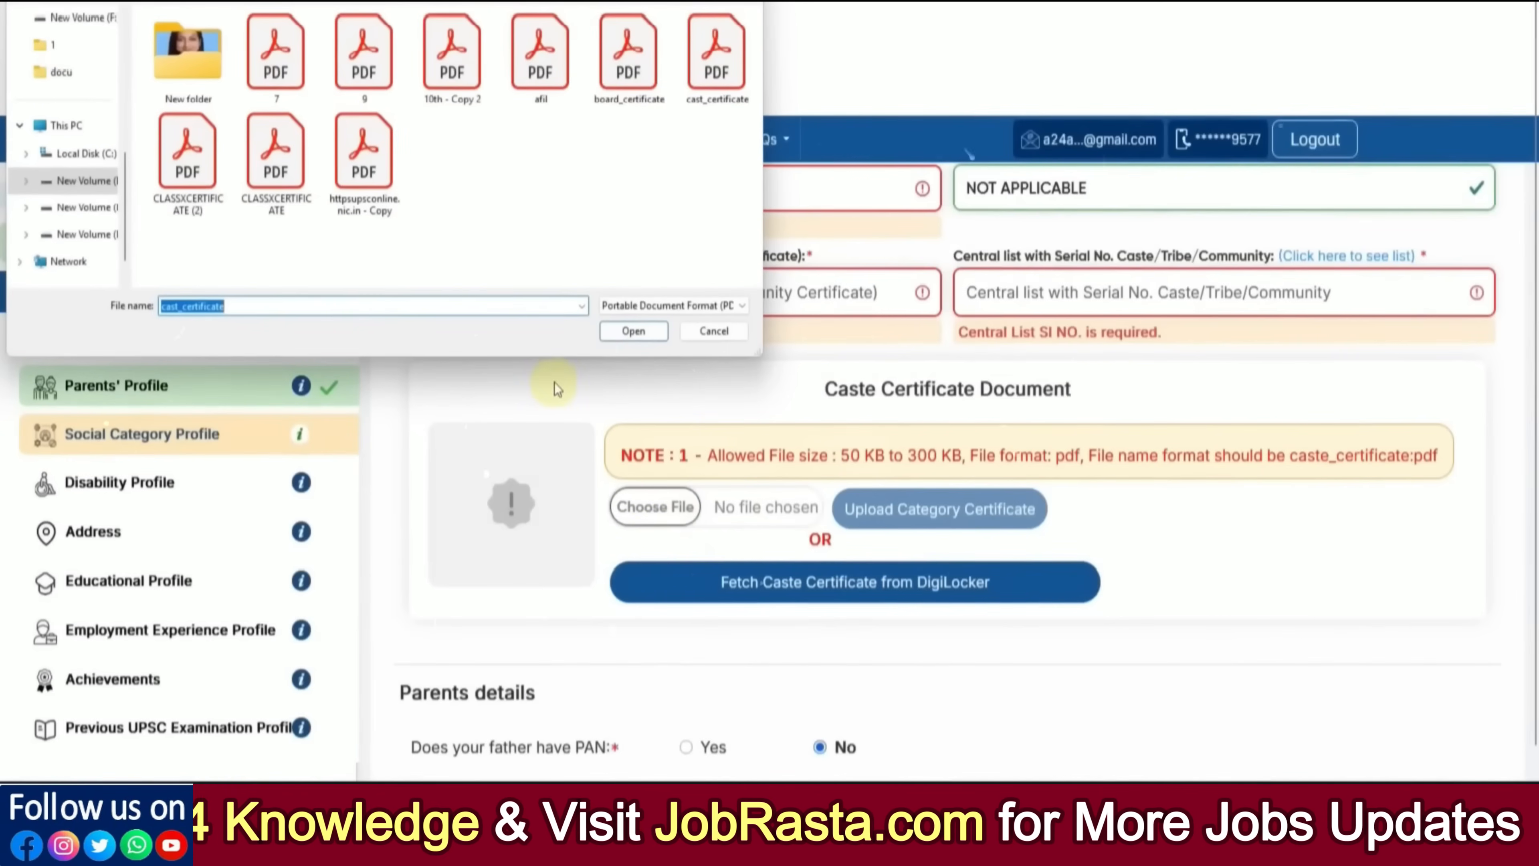
left_click(711, 85)
right_click(709, 85)
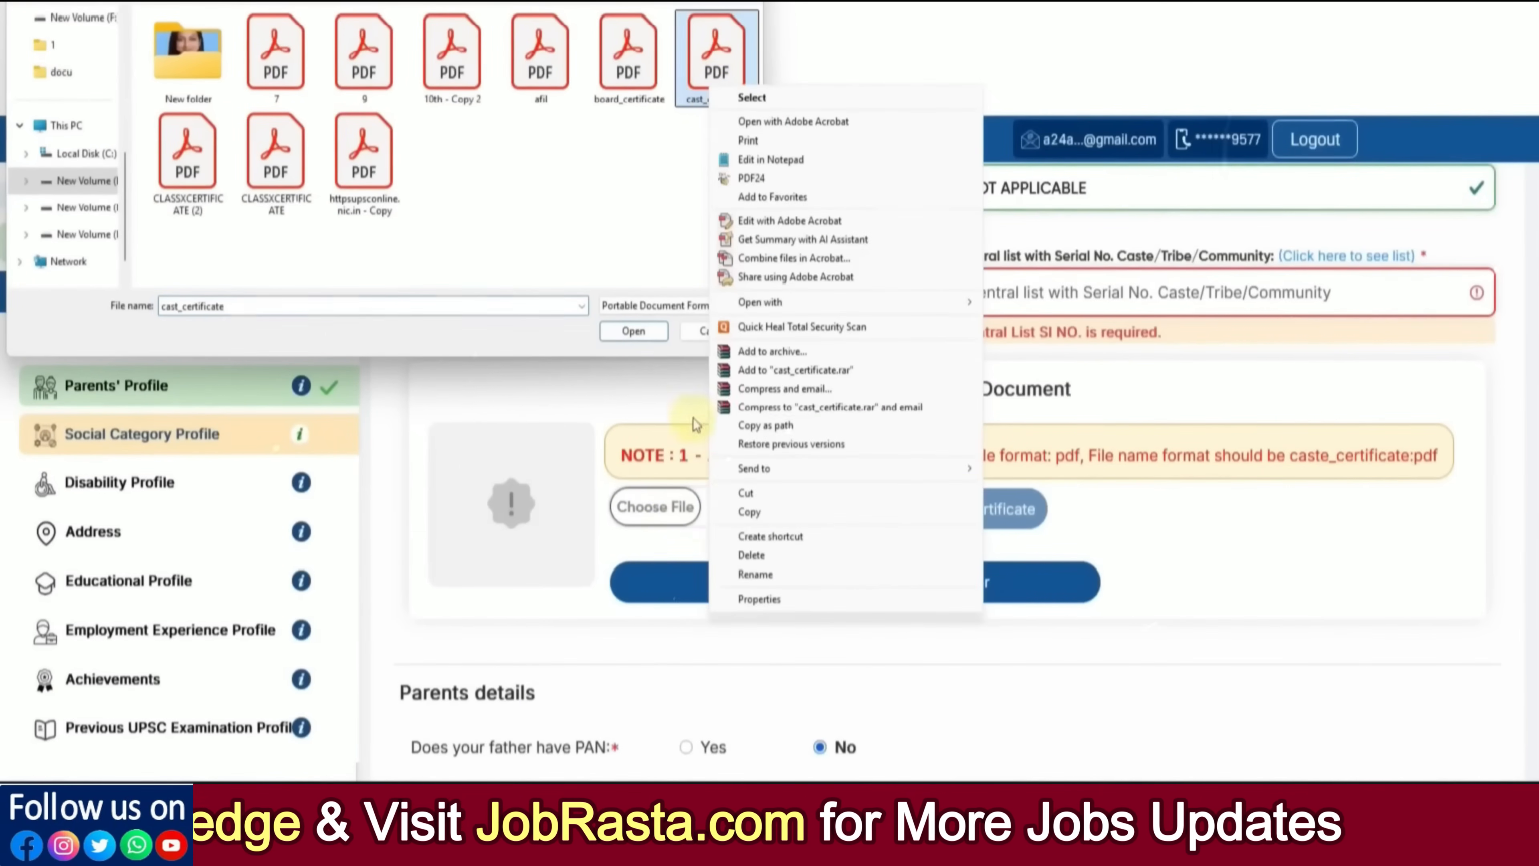
left_click(741, 563)
left_click(704, 100)
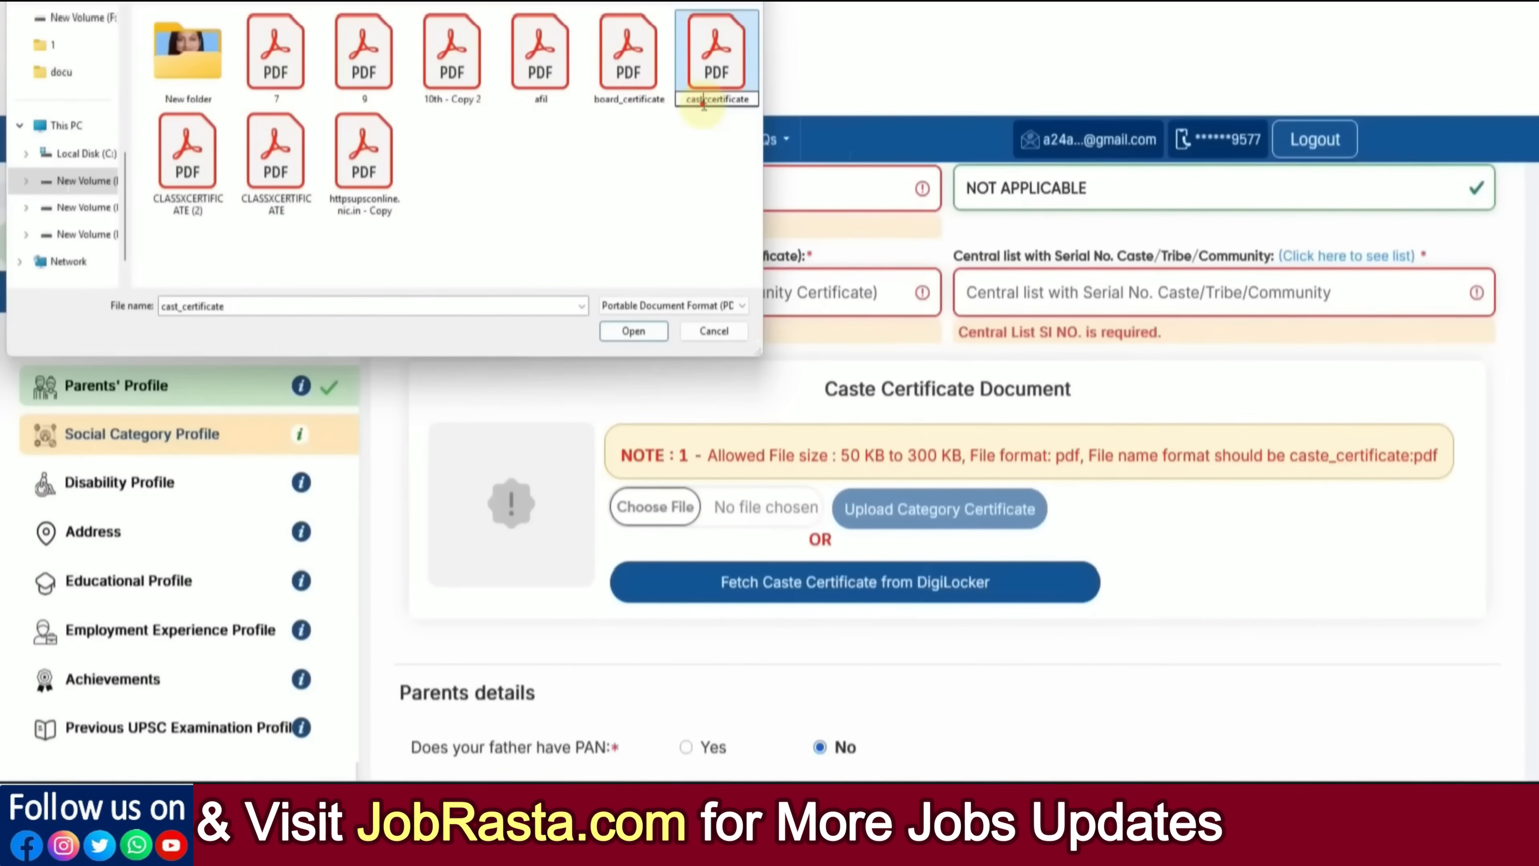
type("e")
left_click(668, 209)
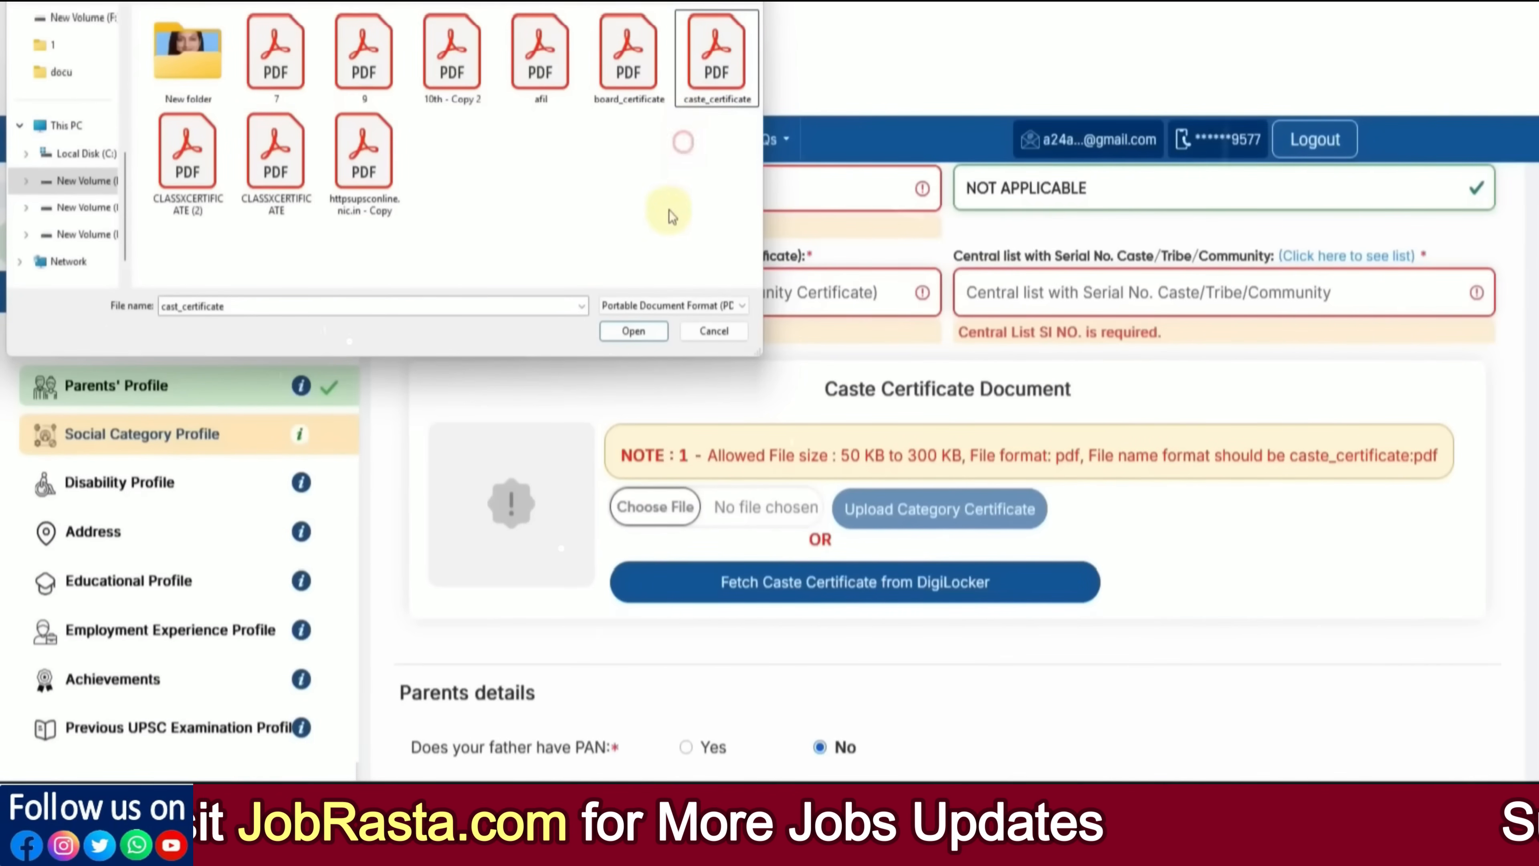
Step: Upload caste_certificate as the category certificate and acknowledge the success message
double_click(718, 85)
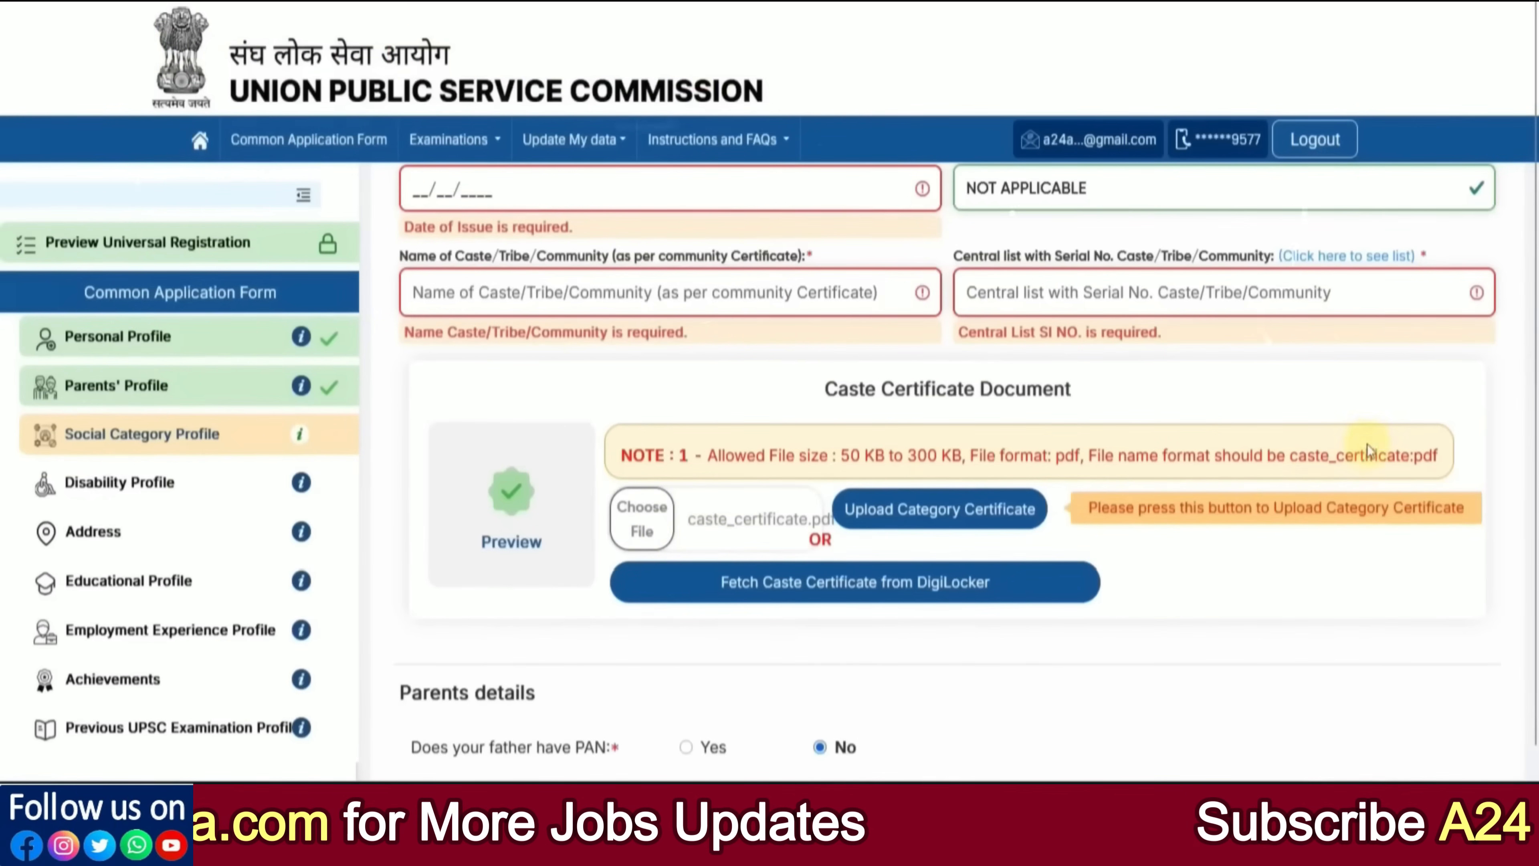
left_click(936, 516)
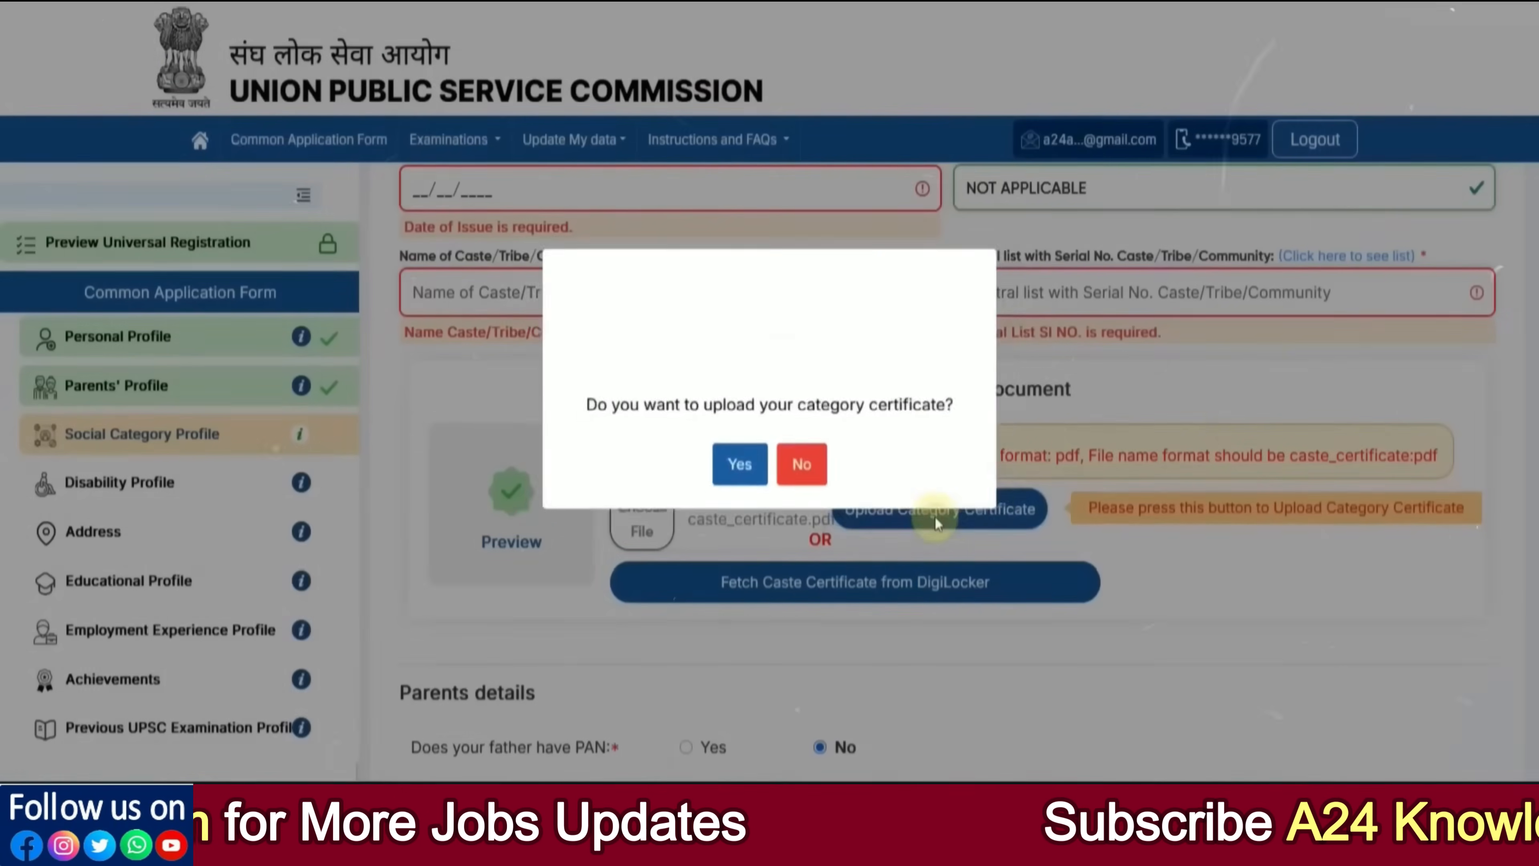
left_click(745, 479)
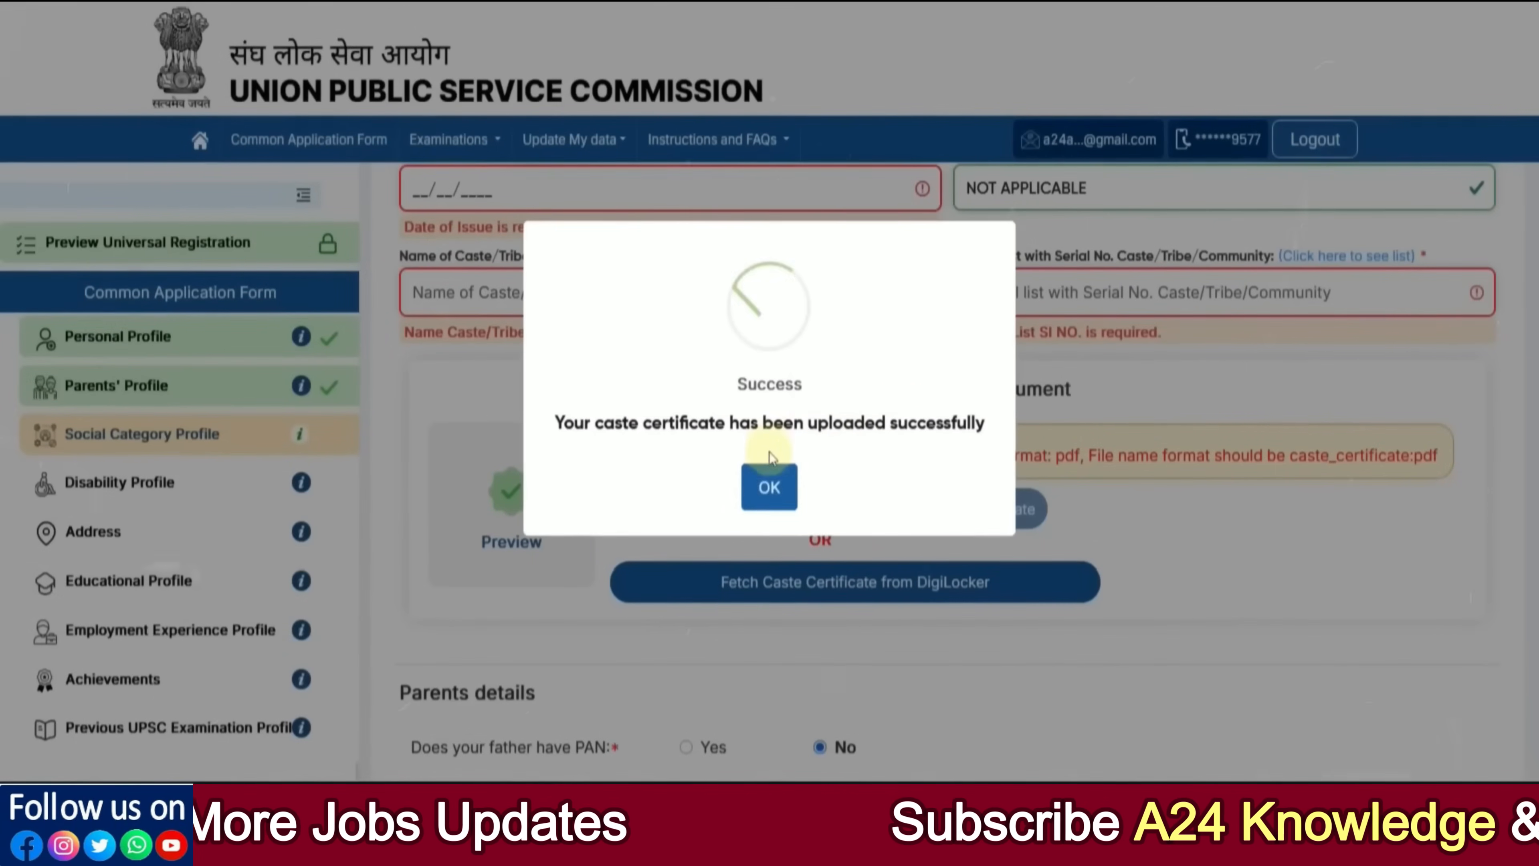
left_click(770, 485)
Step: Answer Yes for the father's and mother's PAN and Aadhaar, and accept the declaration
scroll(1015, 506, "down", 2)
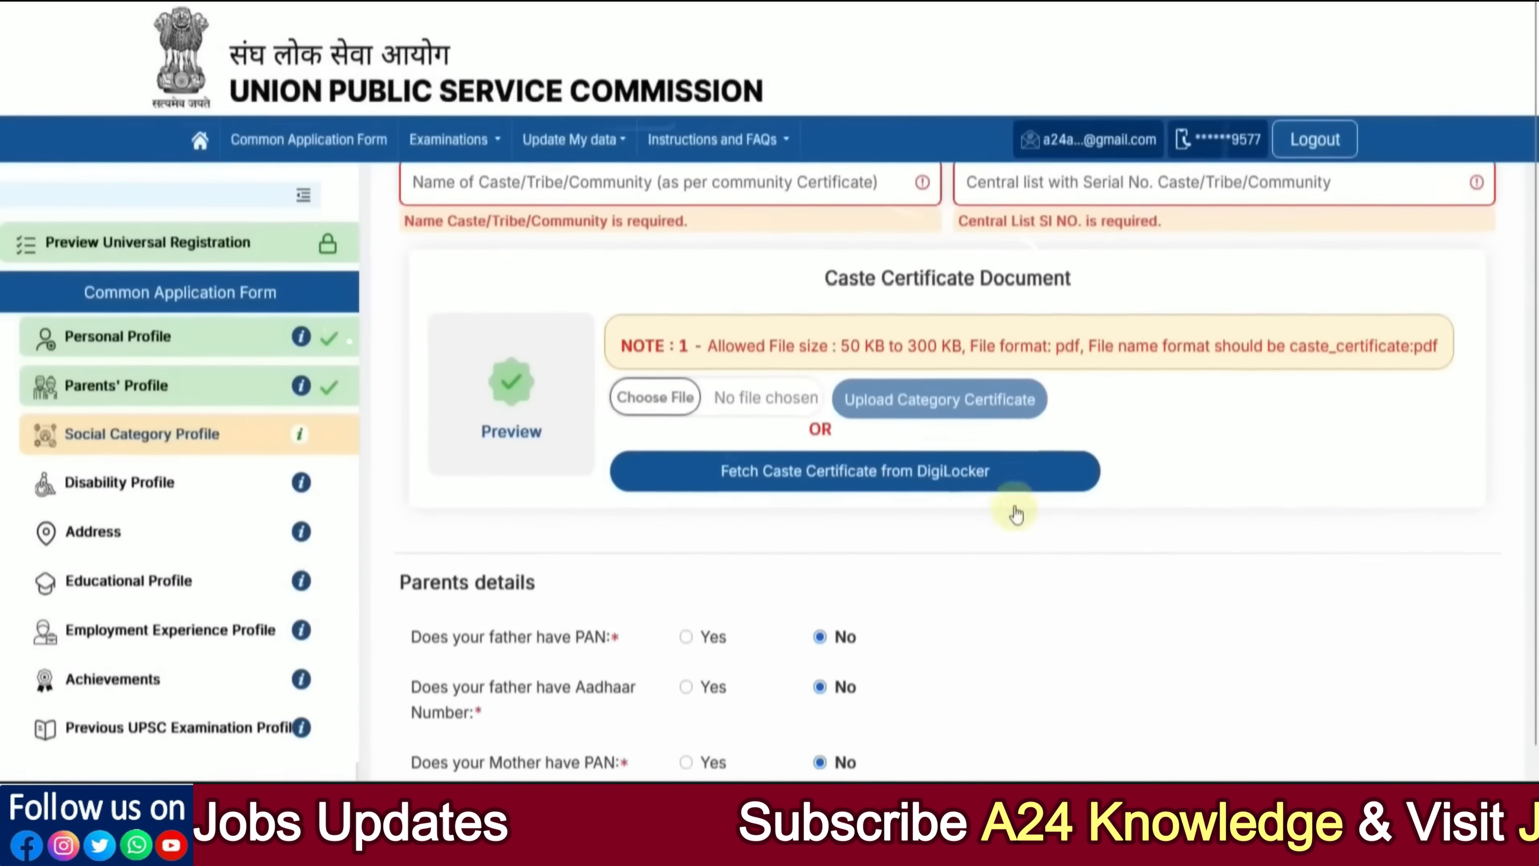
scroll(1044, 484, "down", 3)
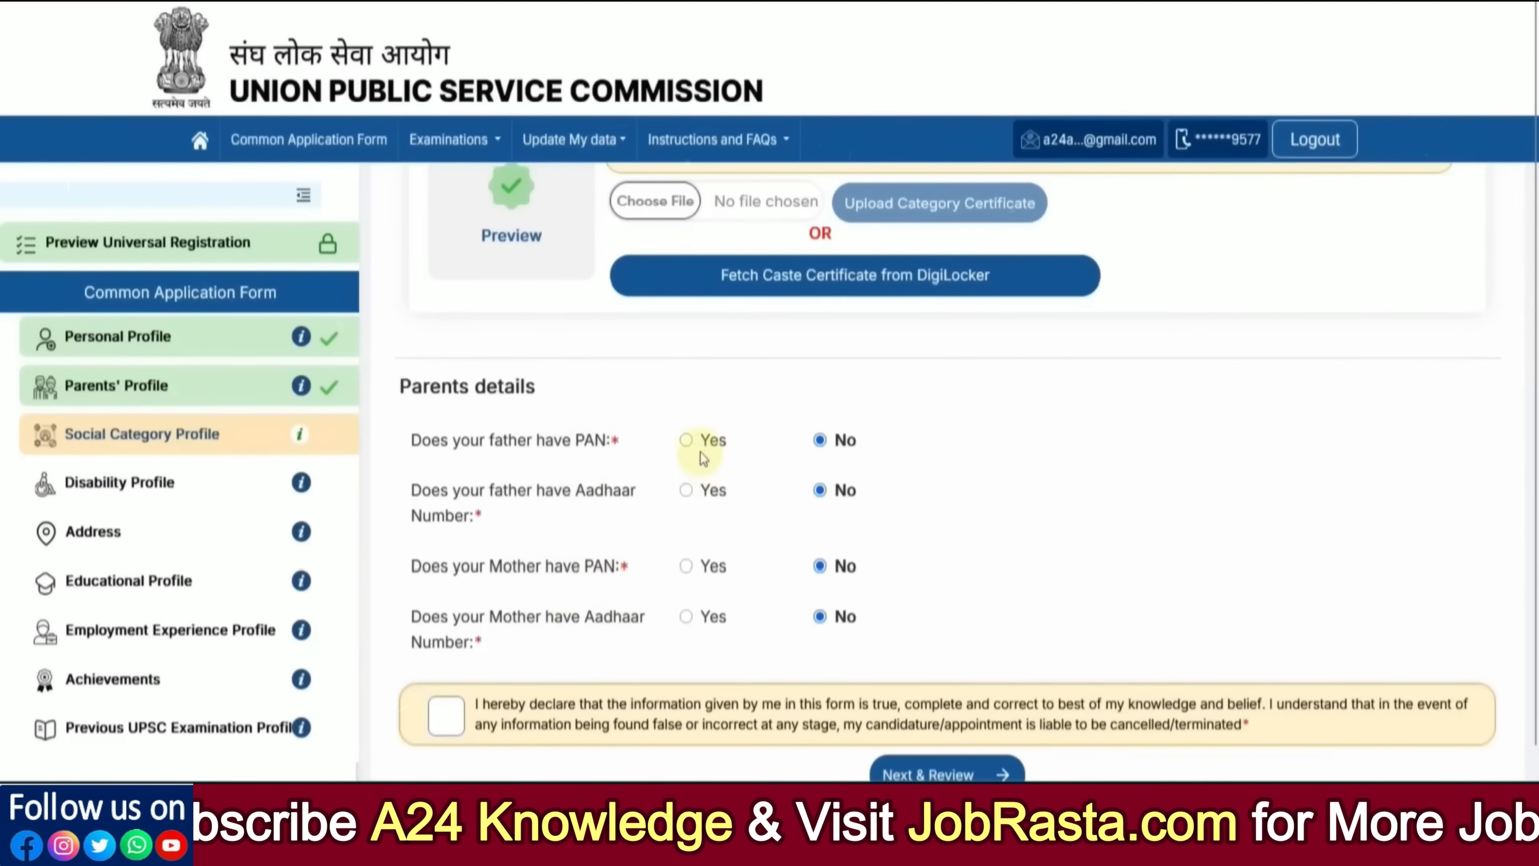
left_click(686, 440)
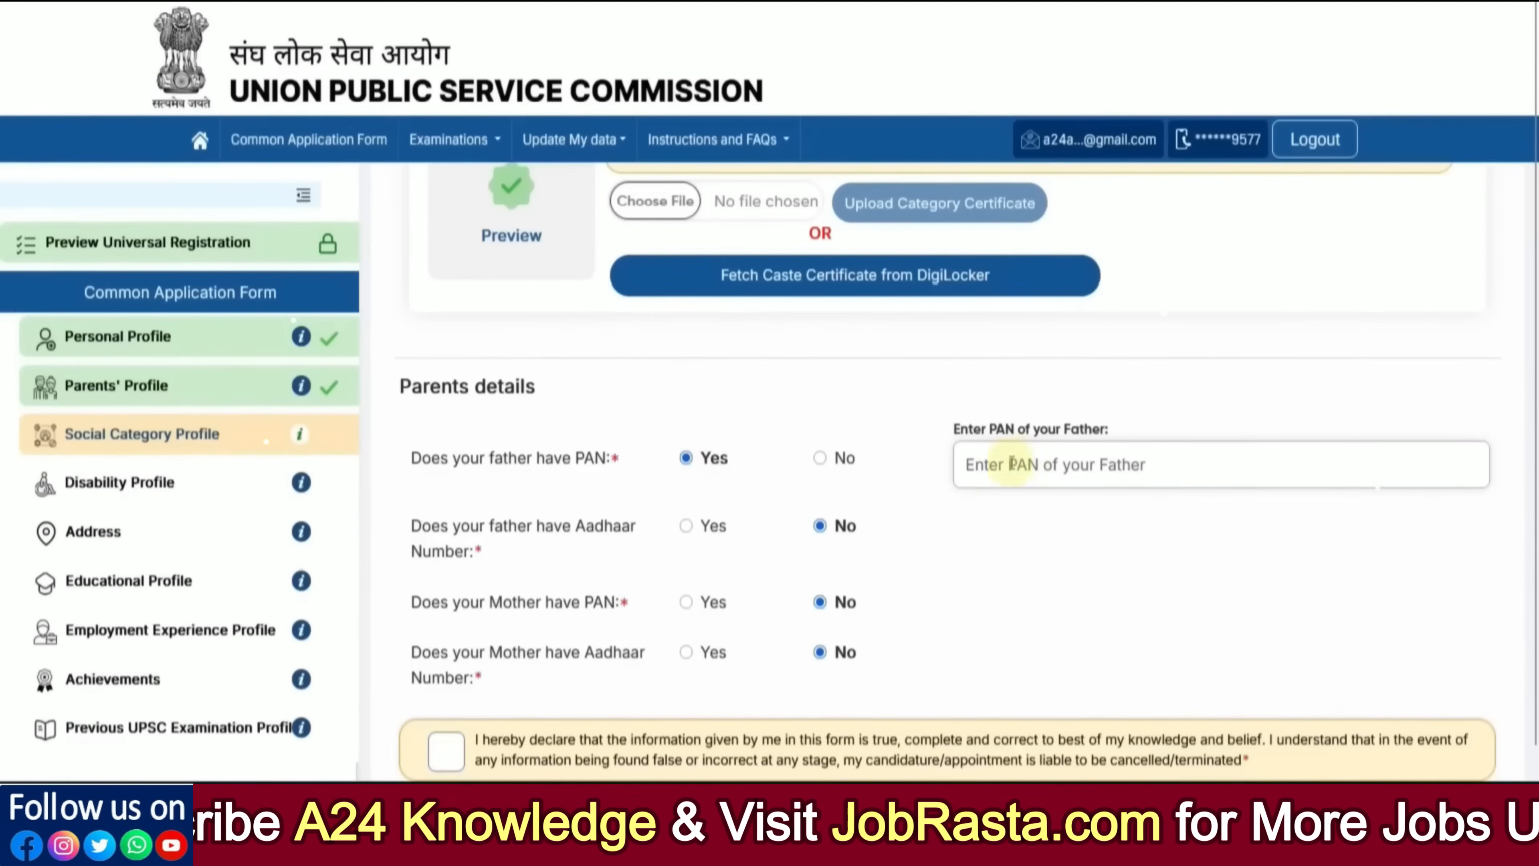
left_click(686, 526)
scroll(740, 582, "down", 1)
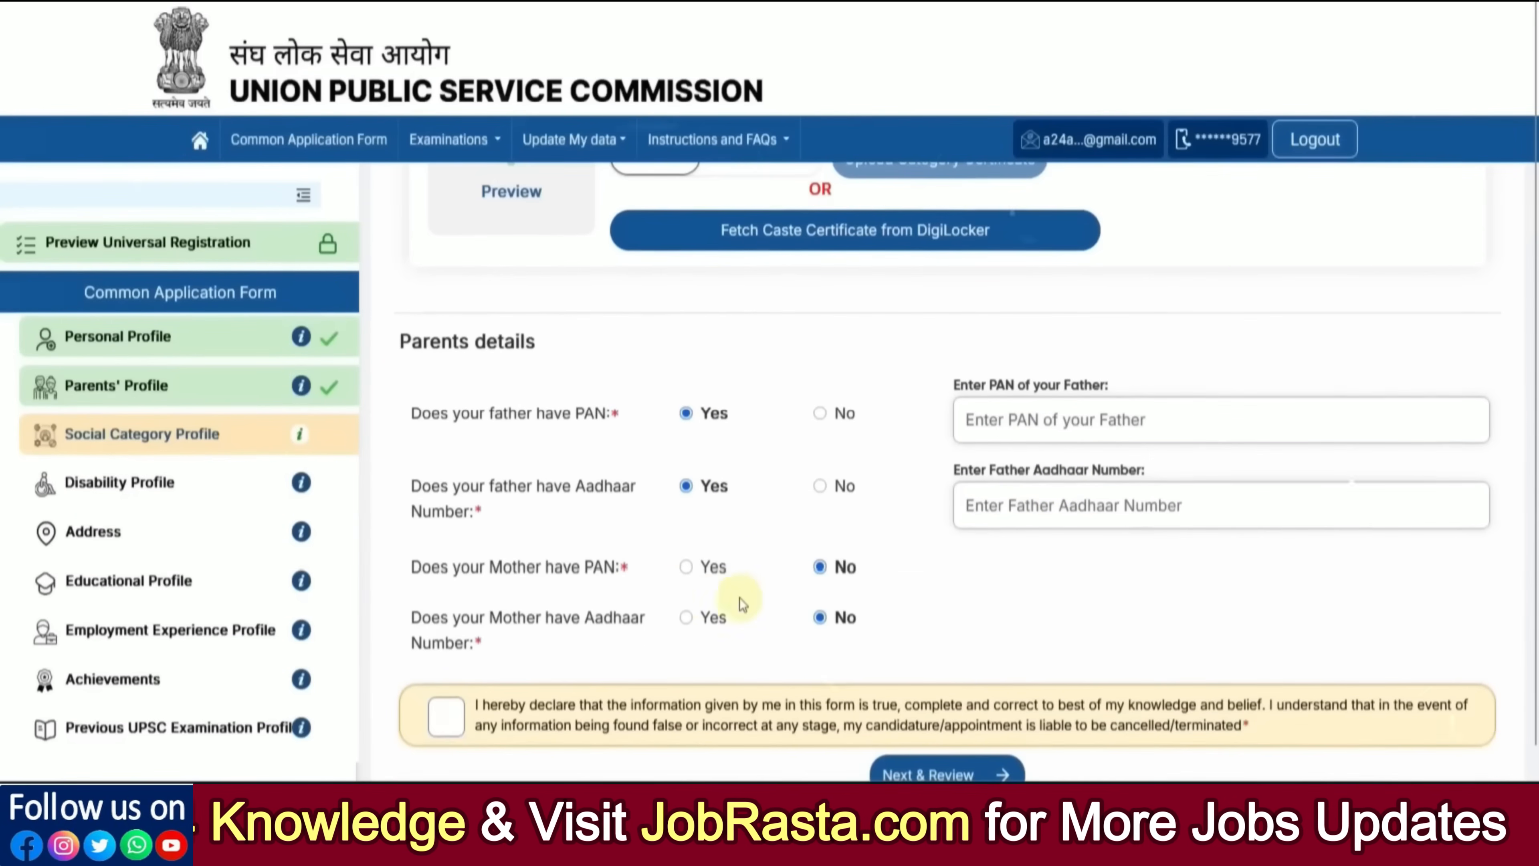
left_click(688, 571)
left_click(686, 654)
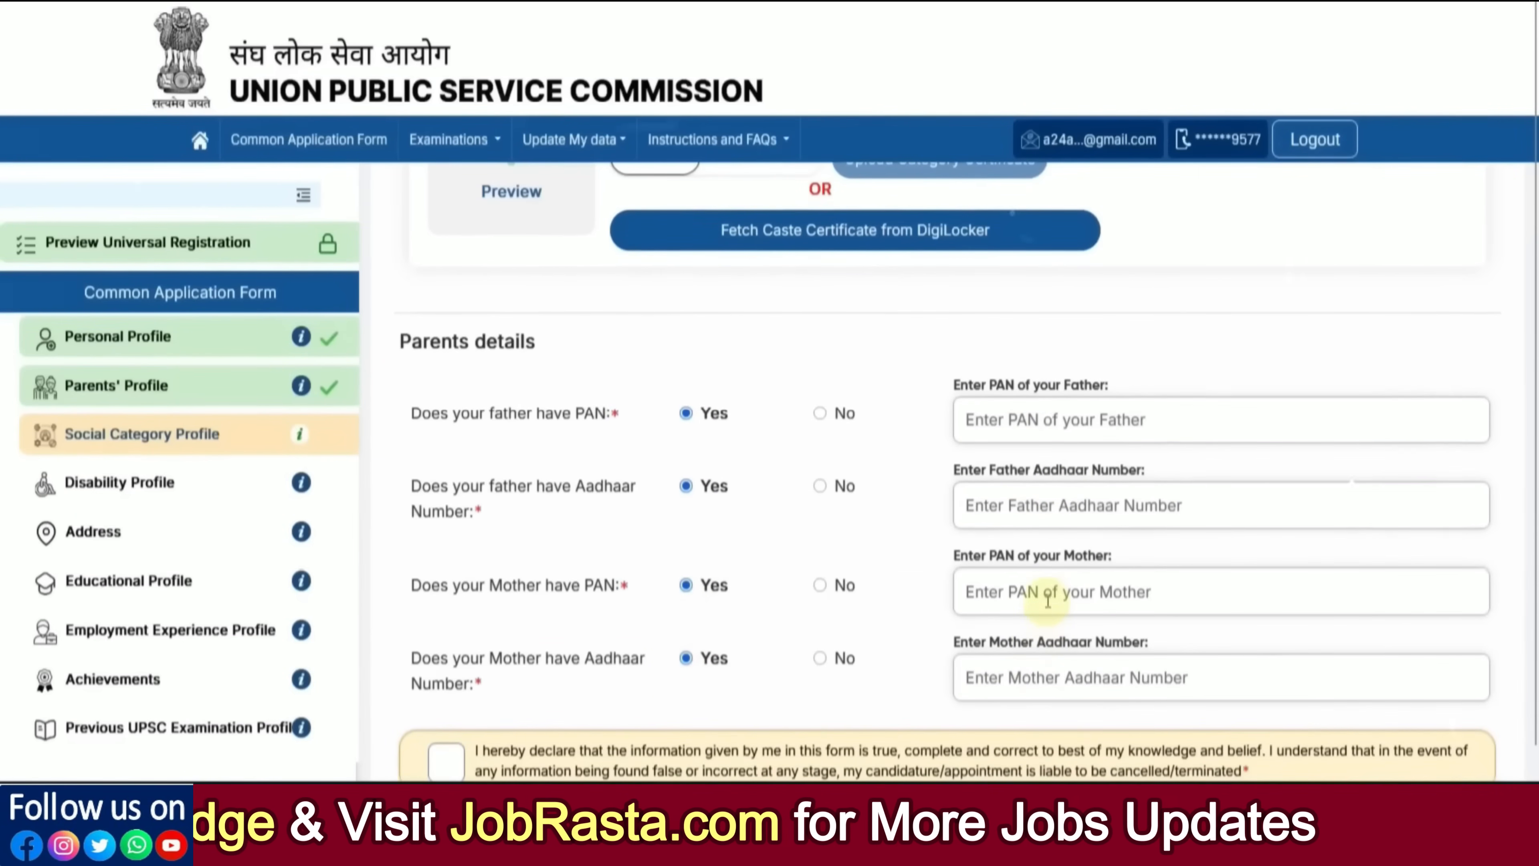
scroll(1065, 647, "down", 1)
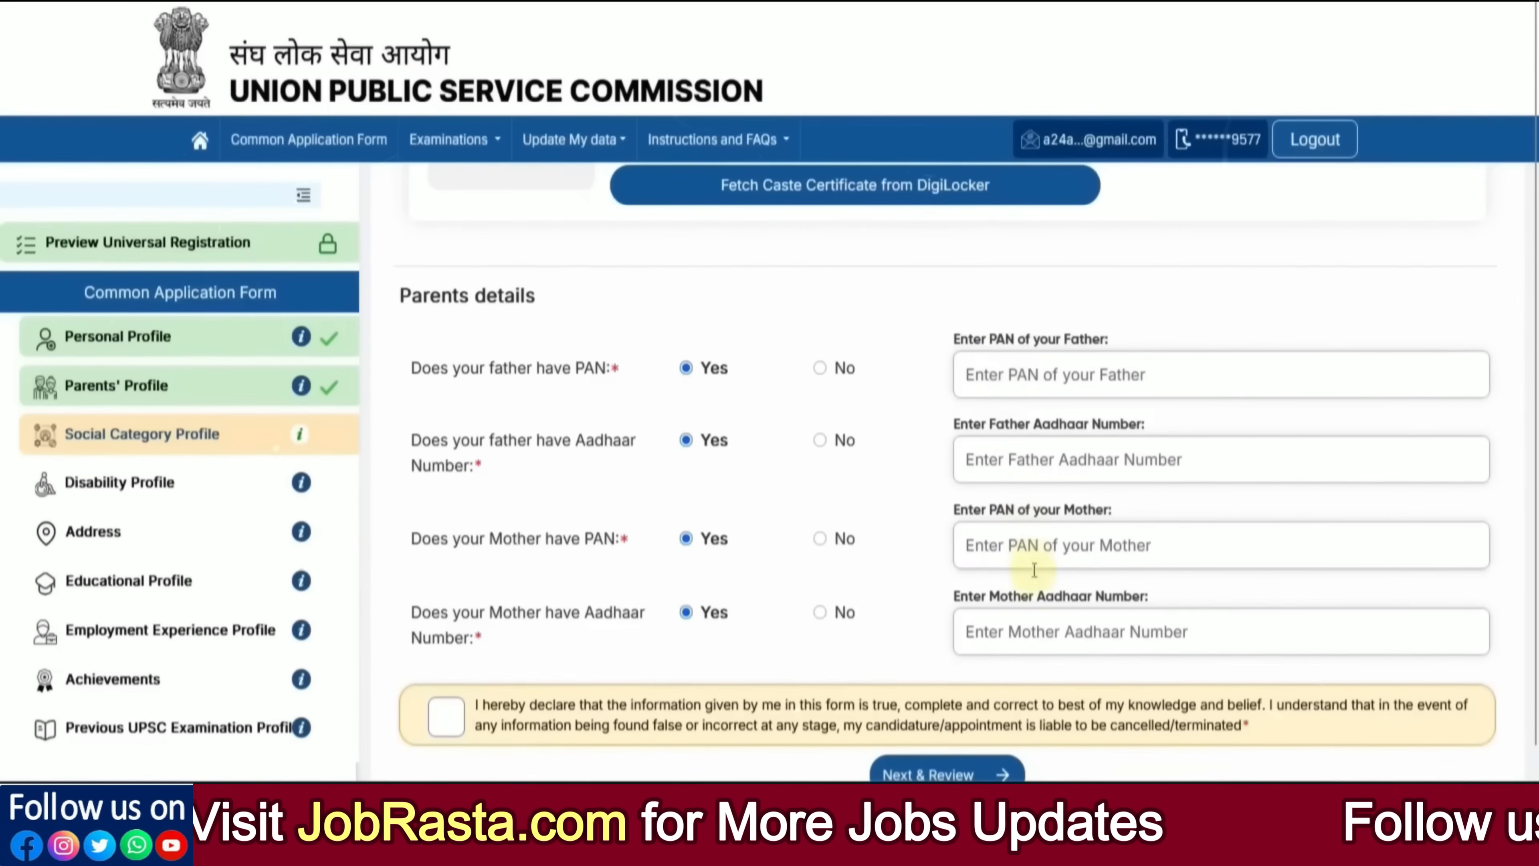
scroll(1000, 607, "down", 1)
left_click(445, 700)
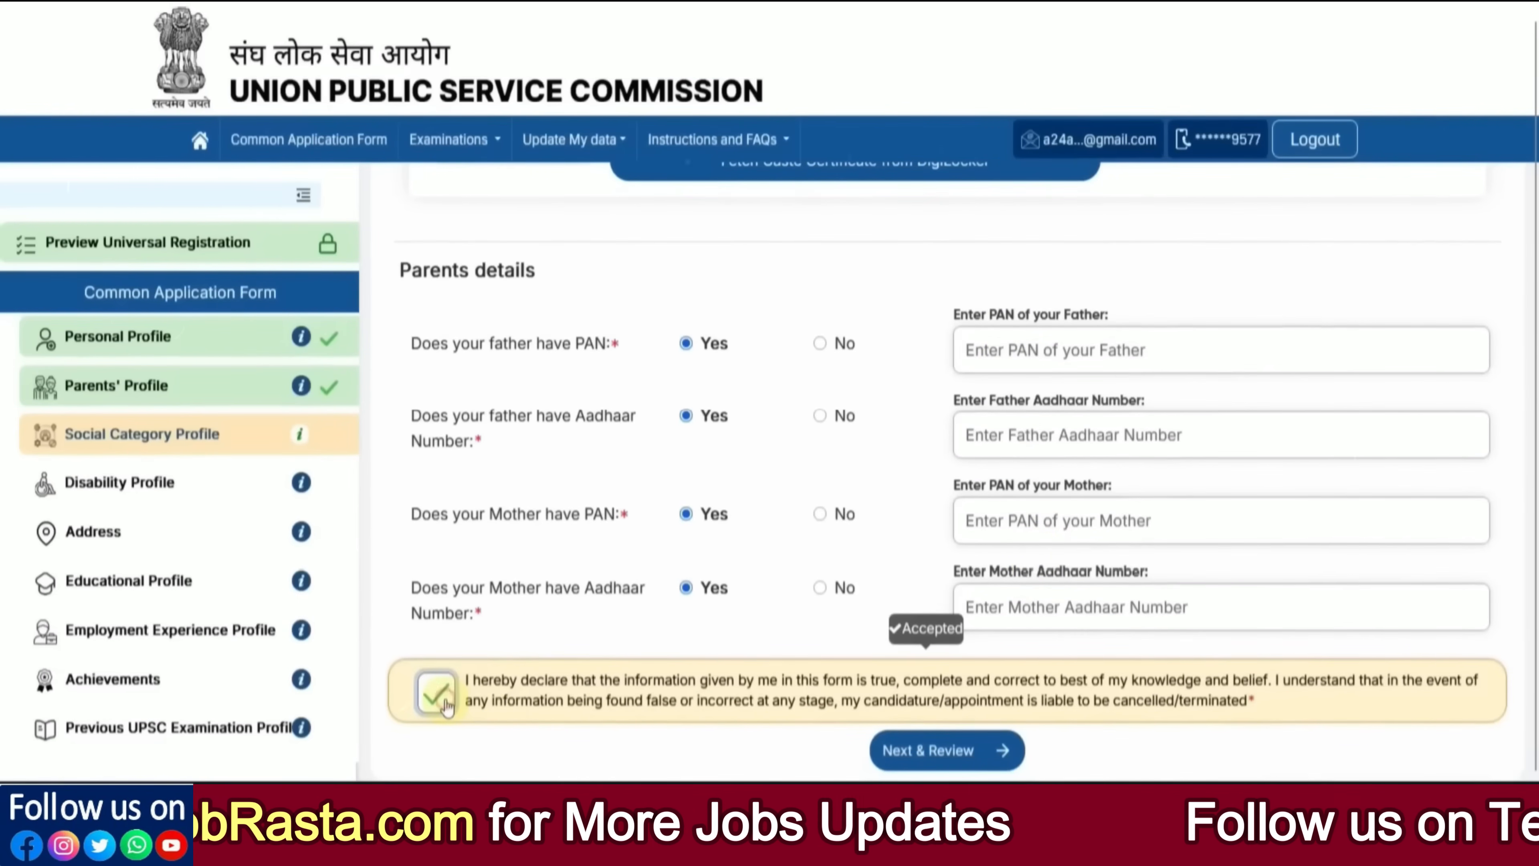
Step: Save the parents' details, then mark the candidate as PwD with 40% or above disability
left_click(929, 763)
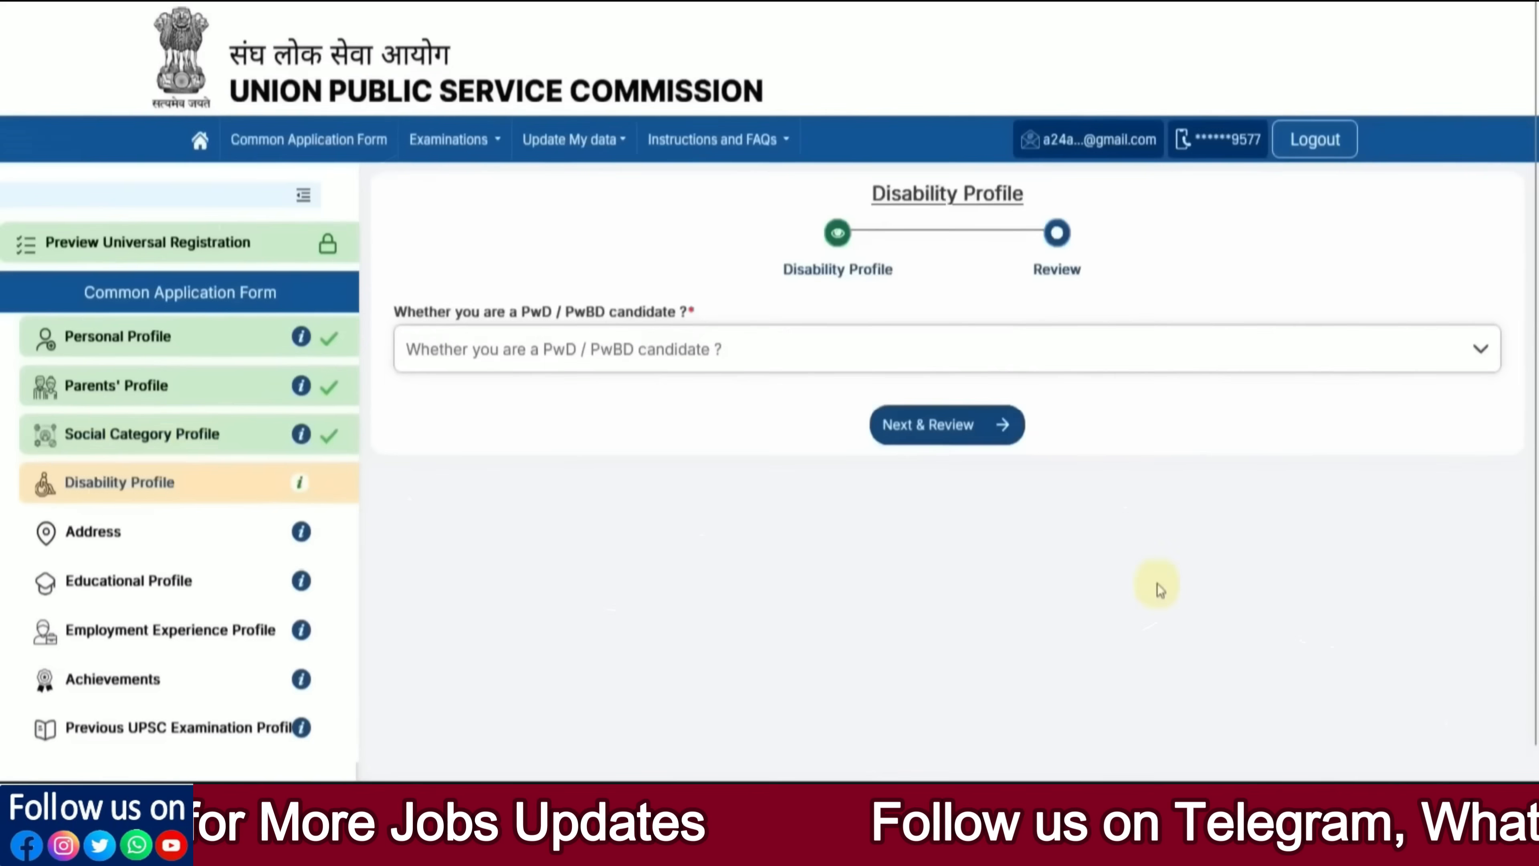
left_click(611, 357)
left_click(523, 434)
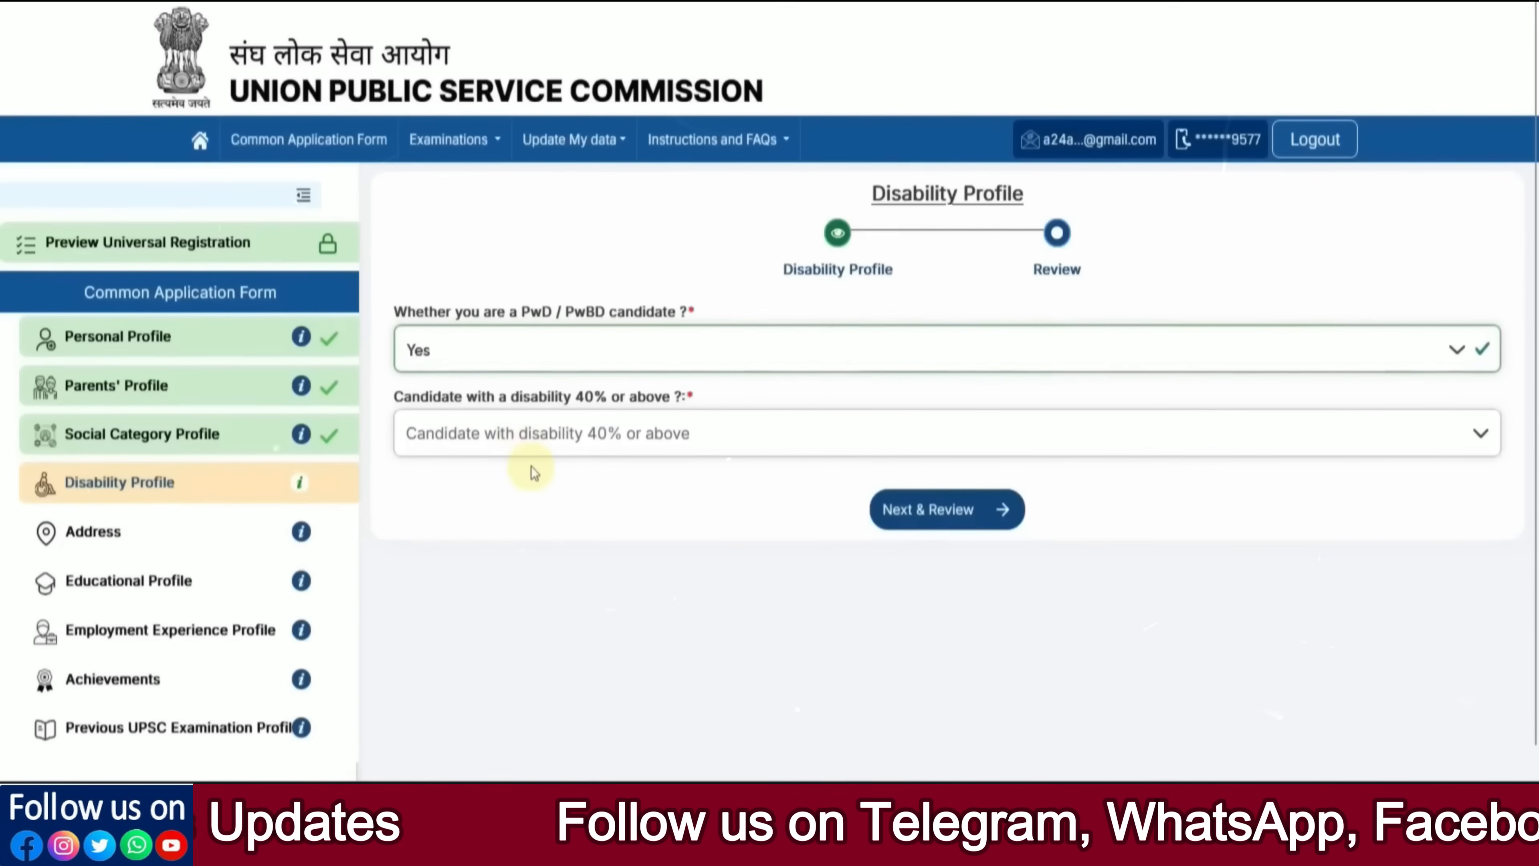
left_click(522, 441)
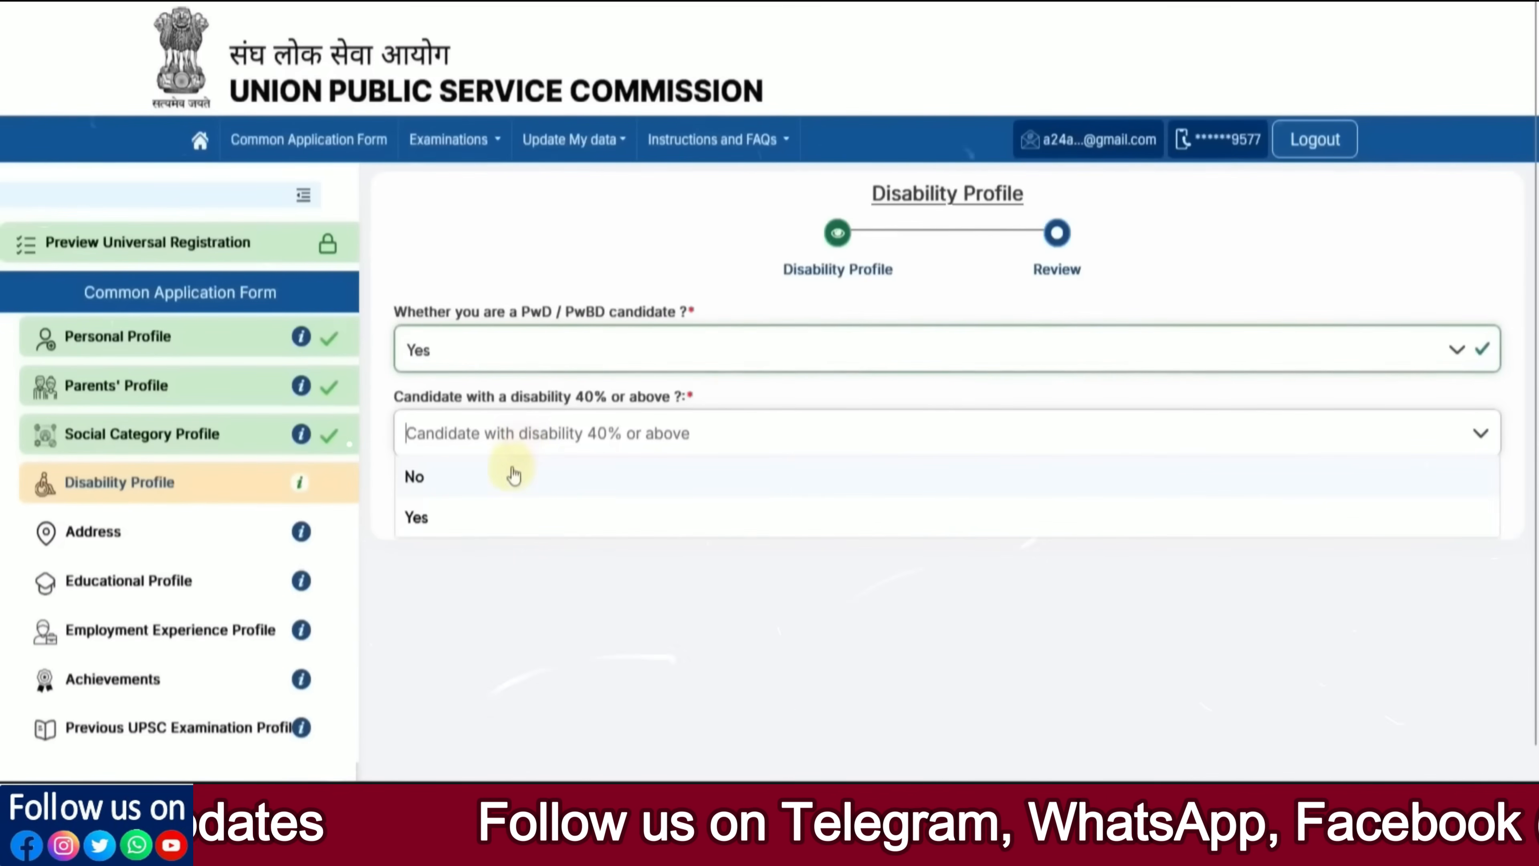
left_click(507, 528)
Step: Look over the disability certificate fields and disability type list without selecting anything
scroll(681, 564, "down", 2)
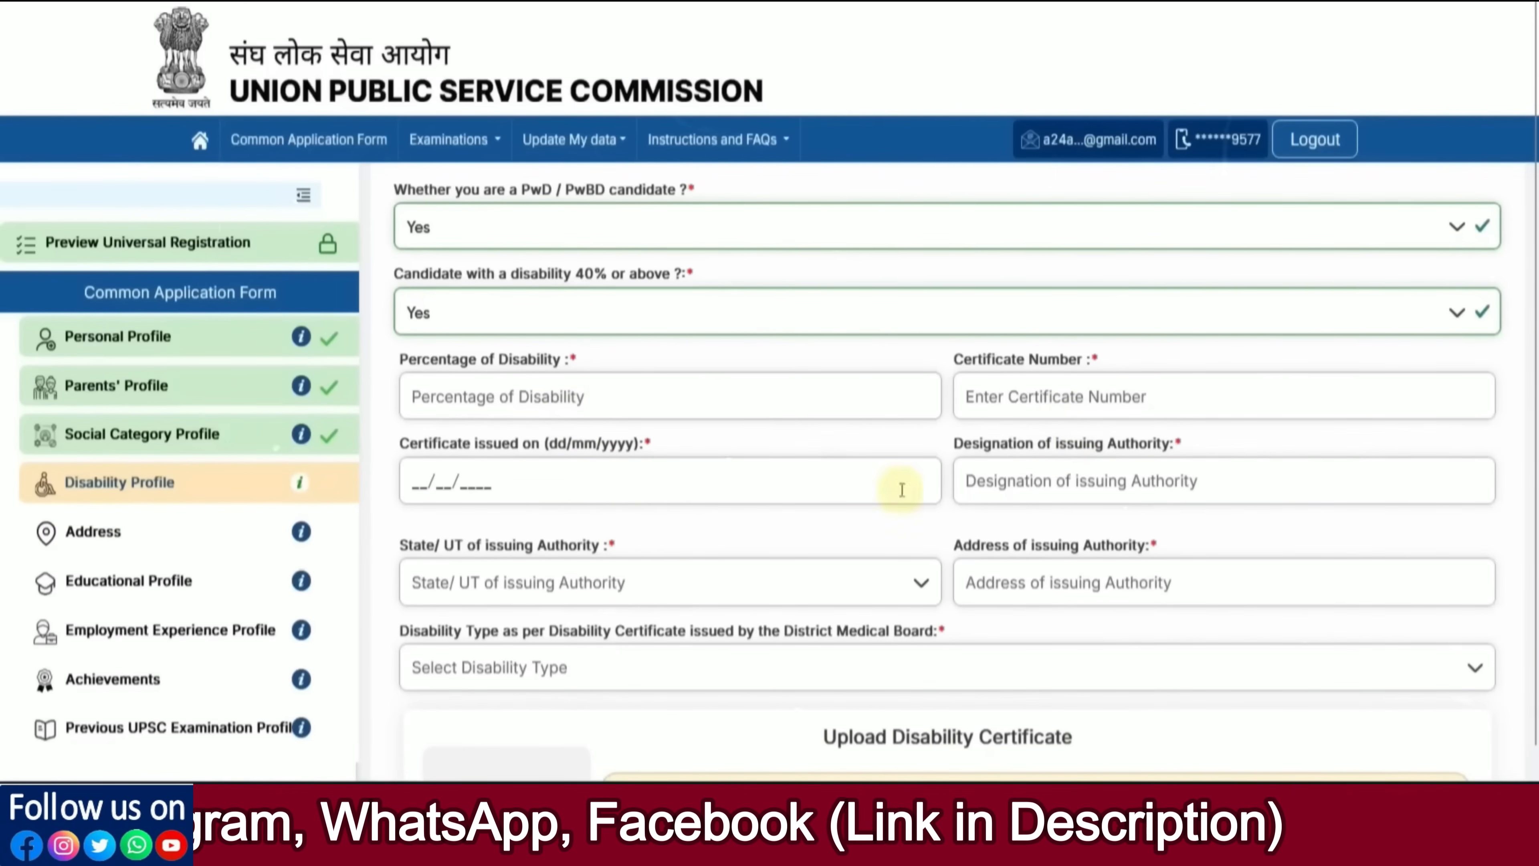
left_click(1019, 484)
scroll(921, 491, "down", 2)
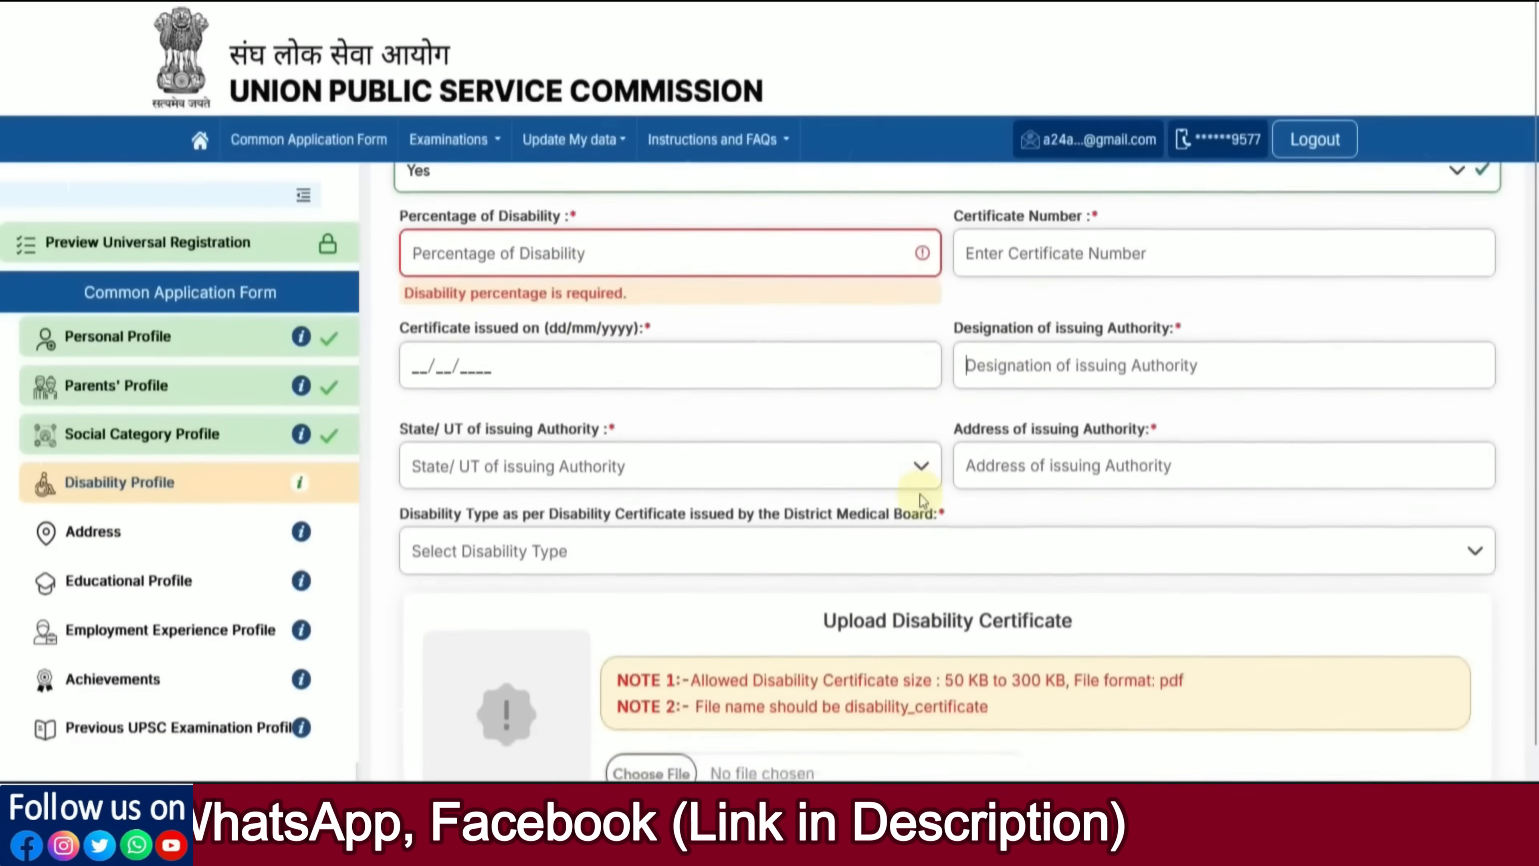
scroll(921, 497, "down", 1)
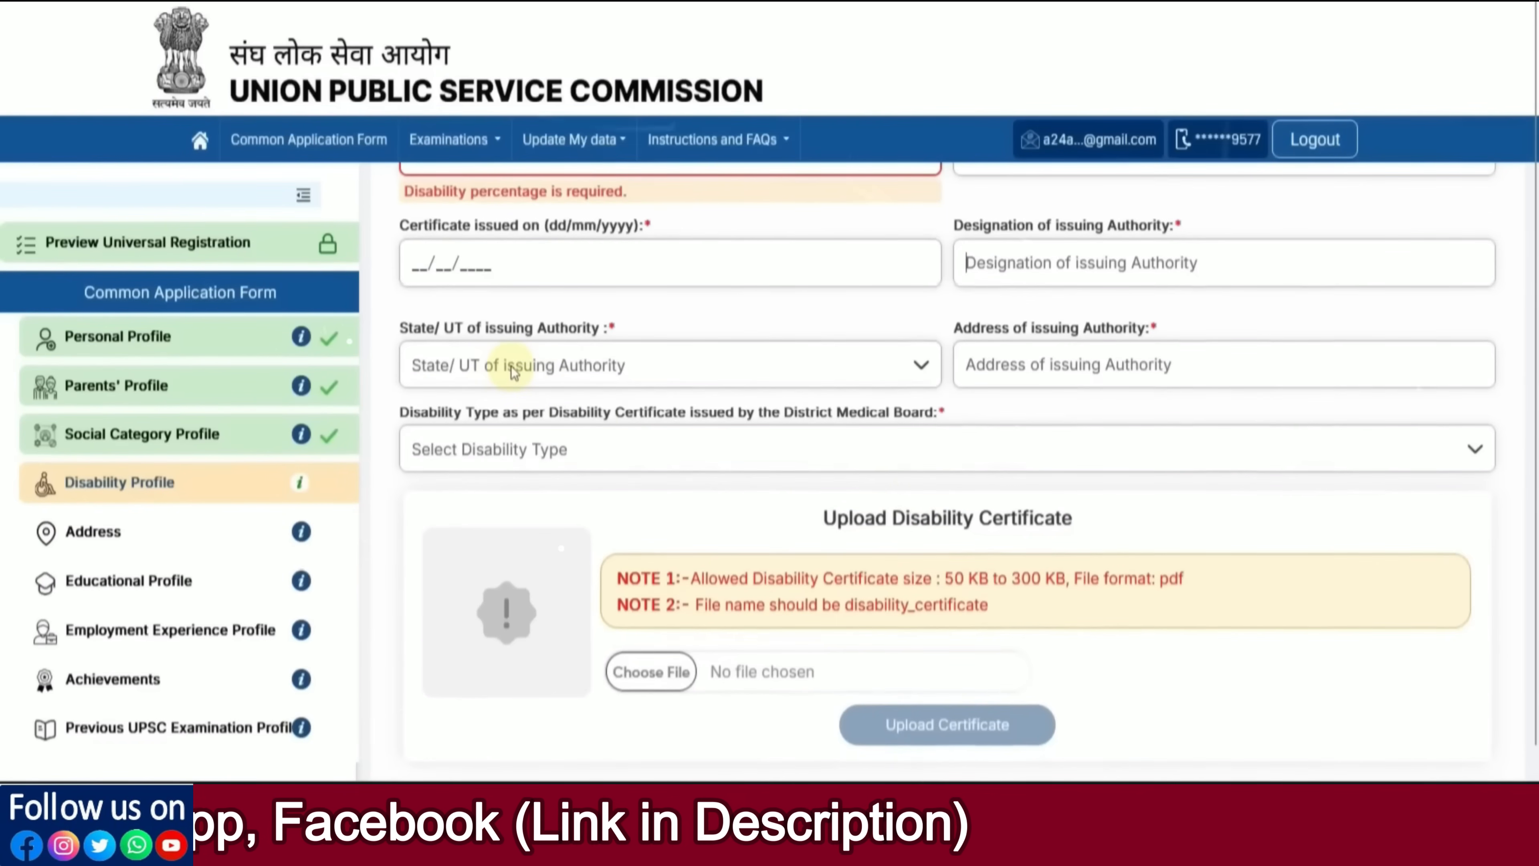
left_click(755, 452)
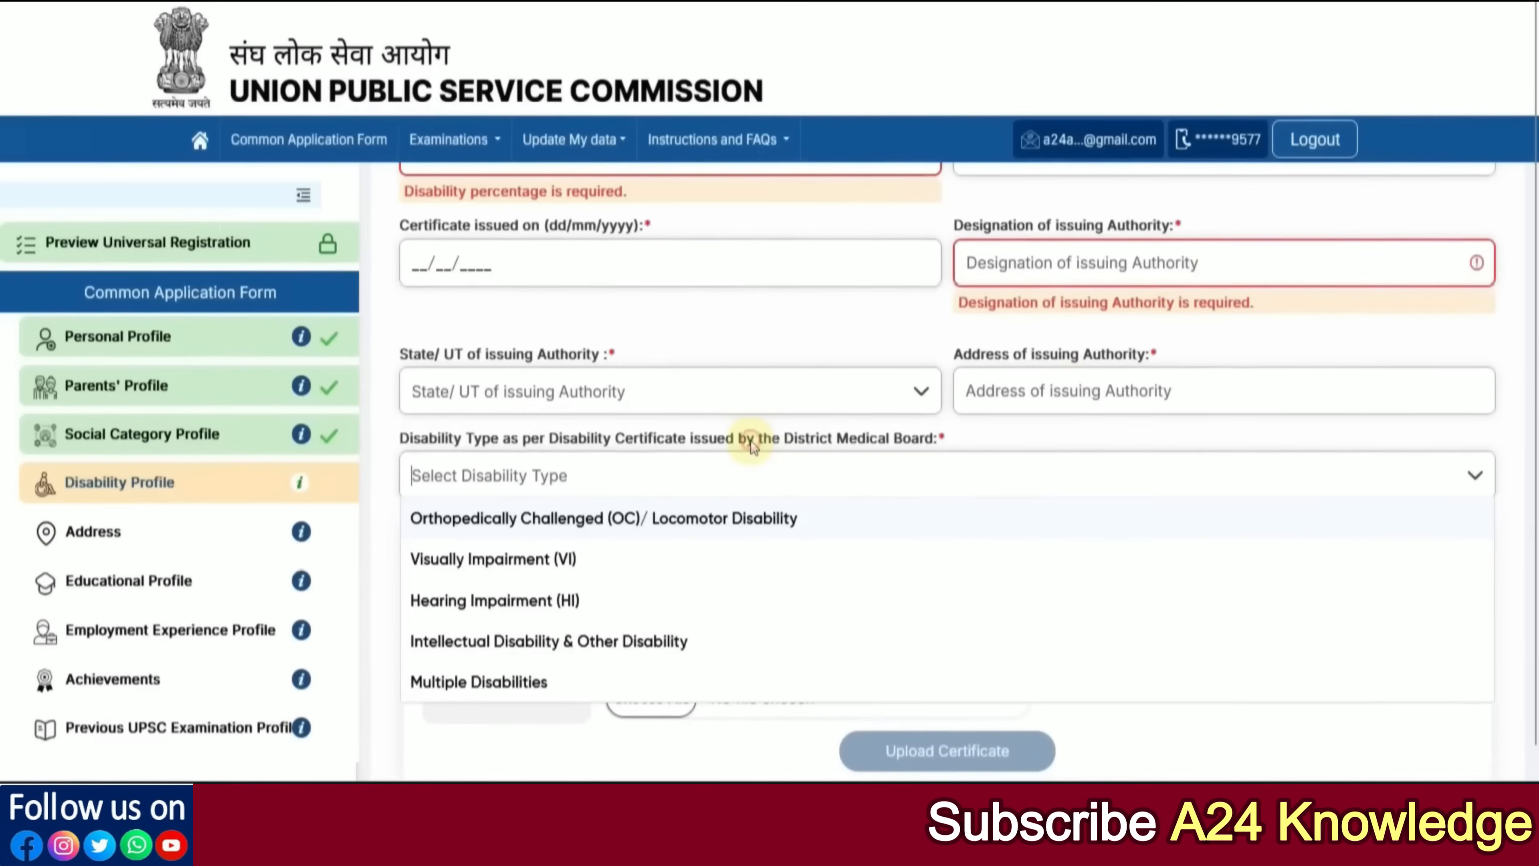
left_click(597, 726)
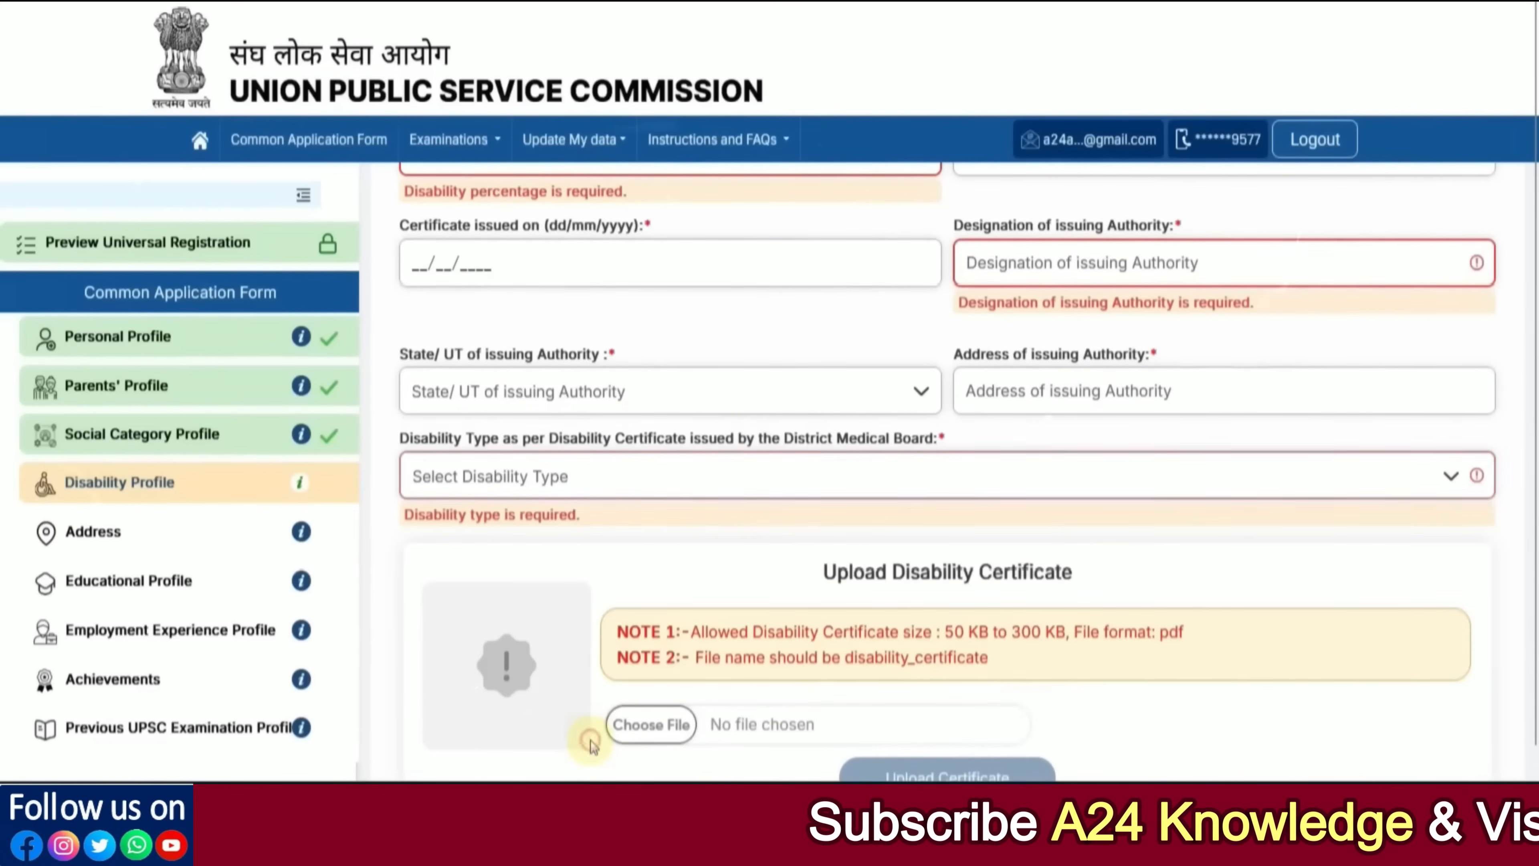
scroll(863, 585, "down", 2)
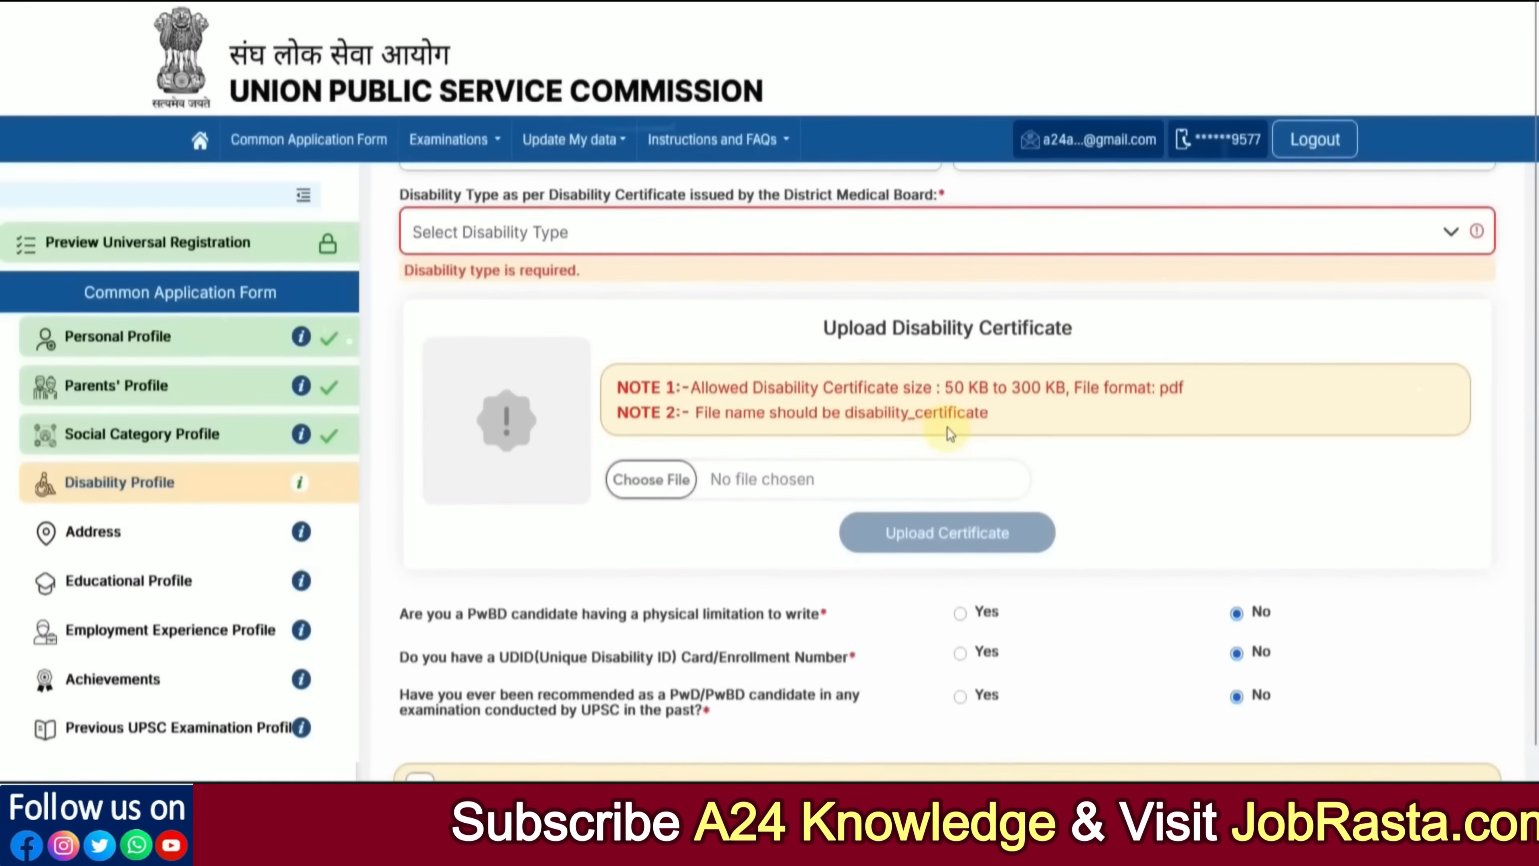
scroll(948, 427, "down", 1)
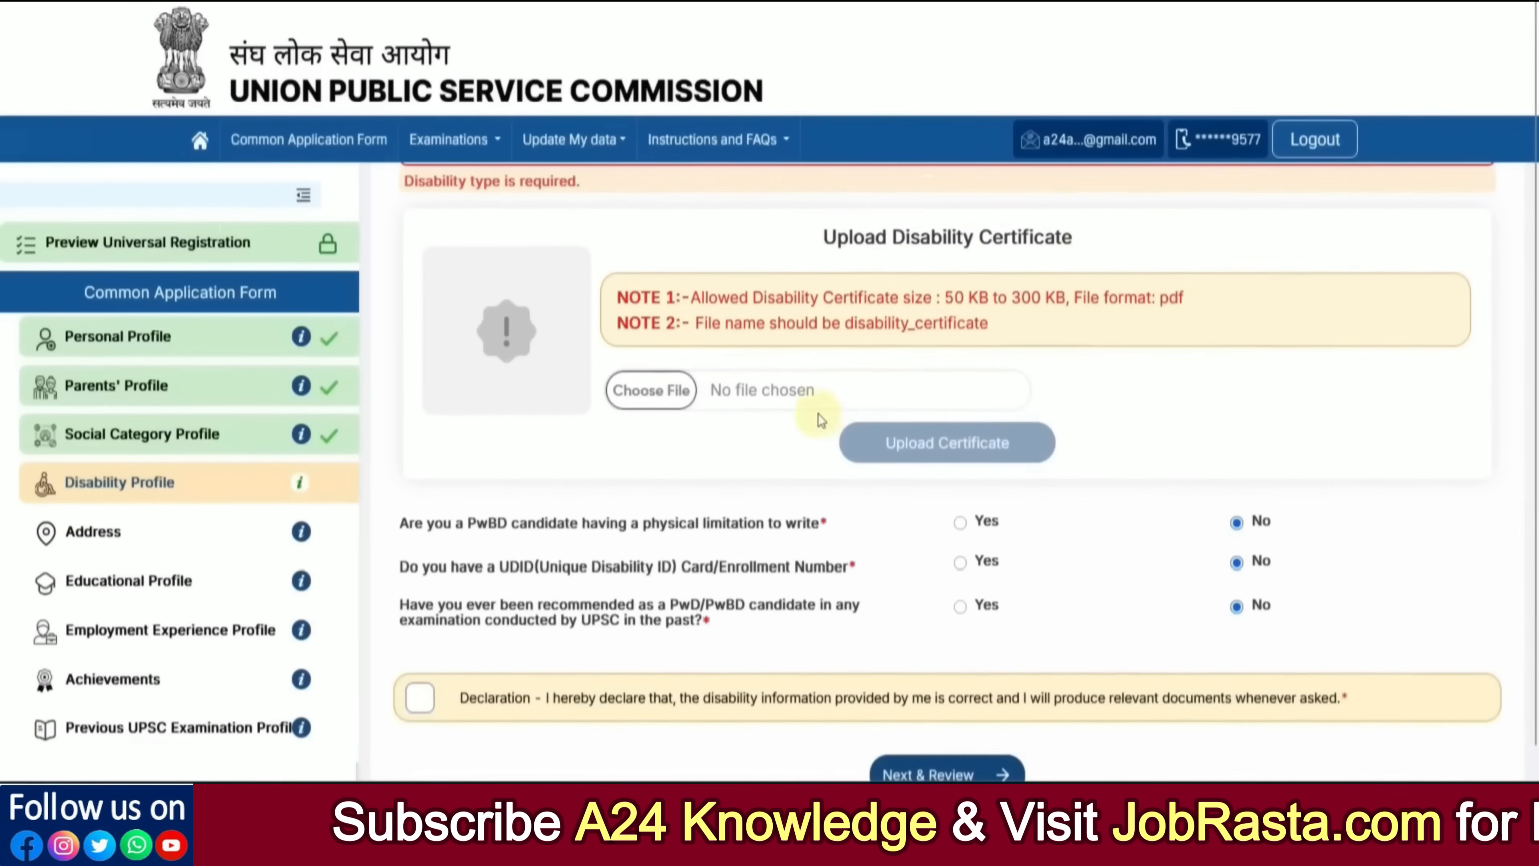
scroll(849, 469, "down", 1)
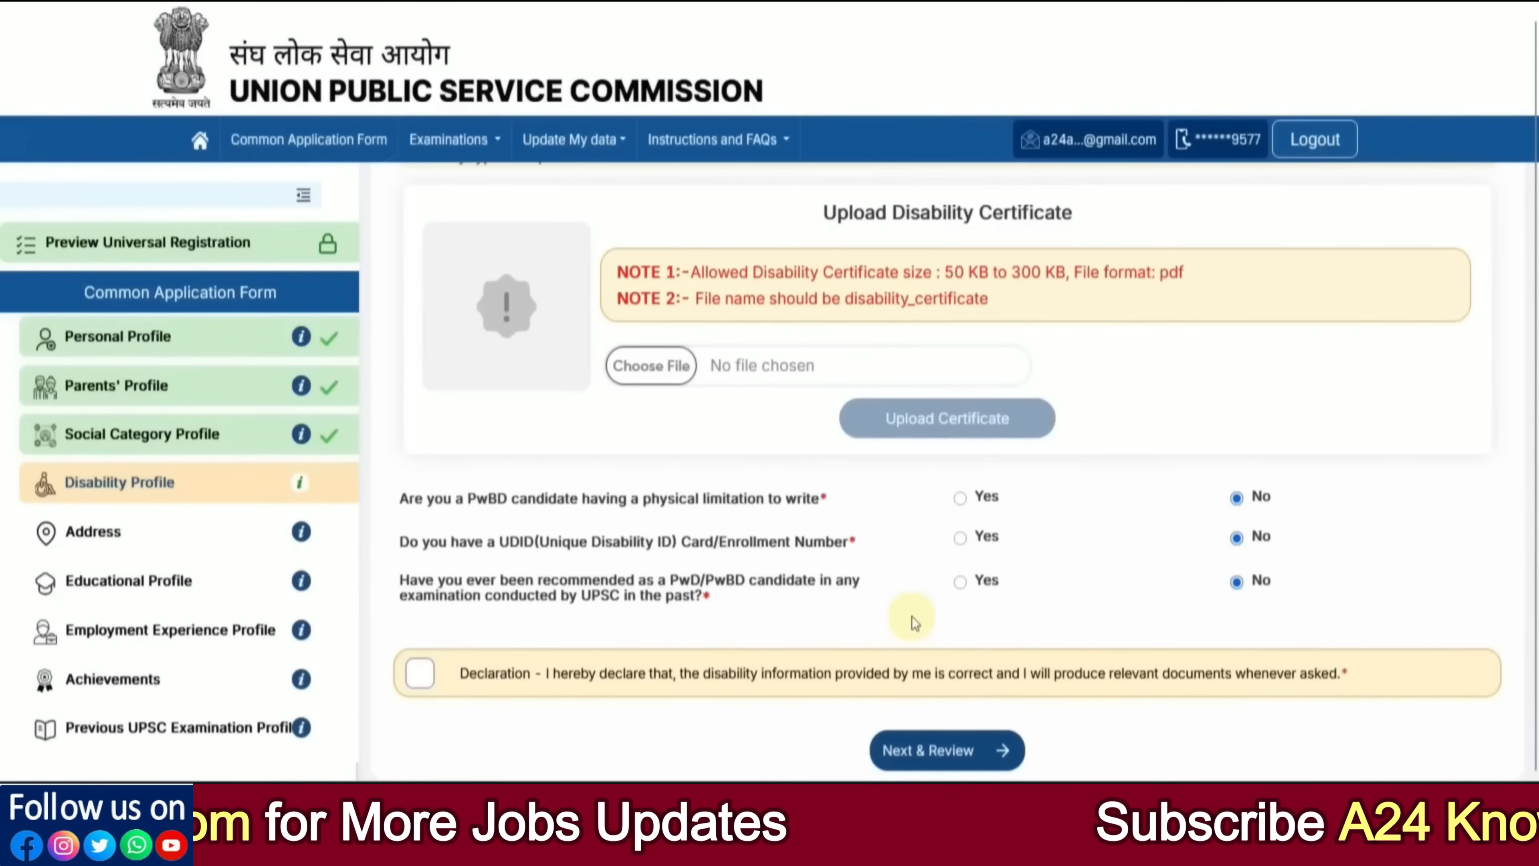
scroll(911, 616, "up", 10)
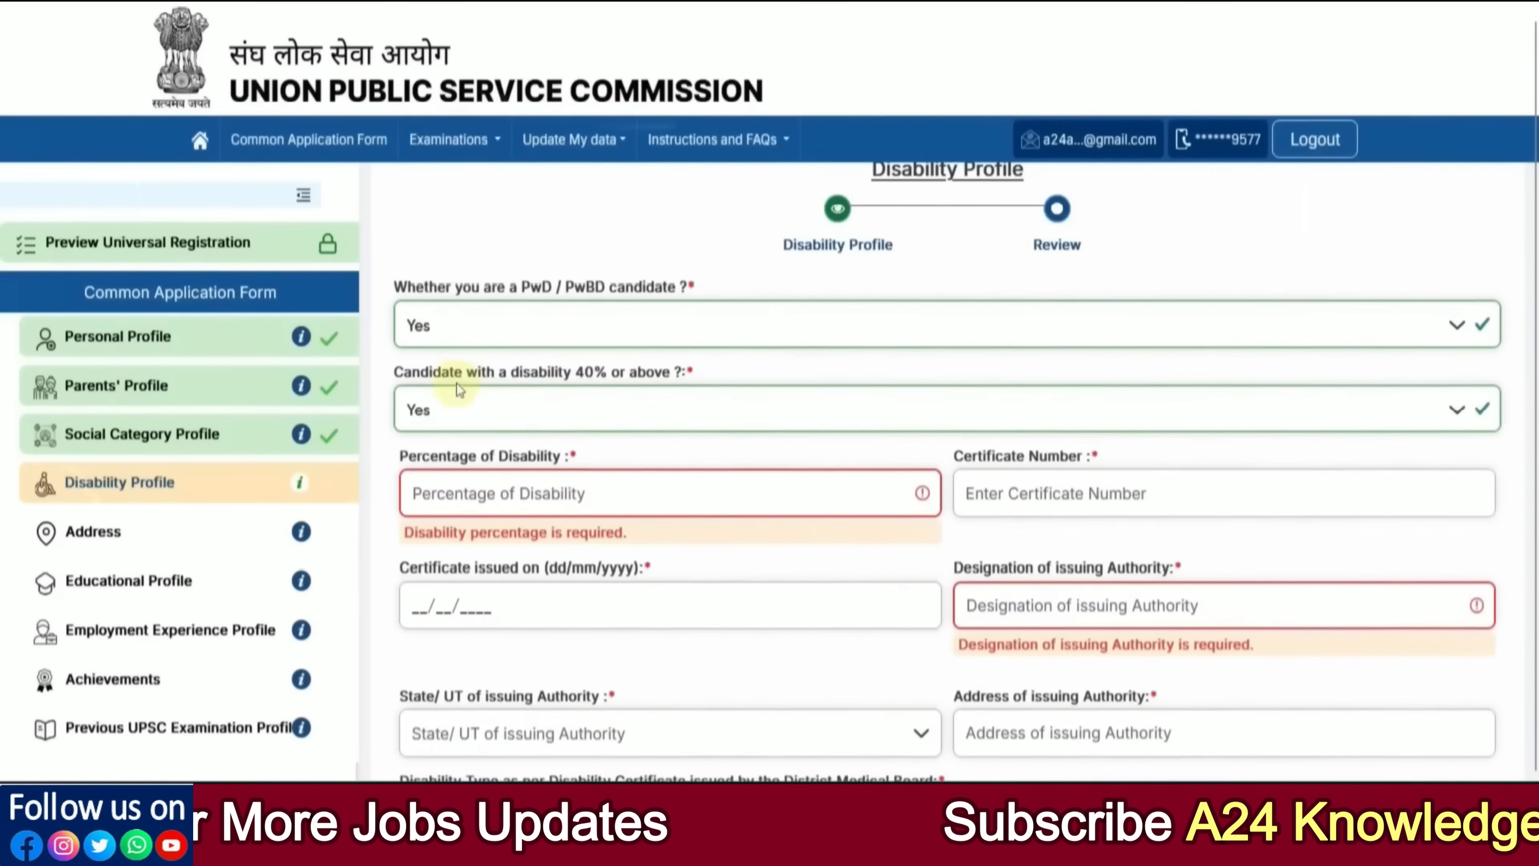
Step: Change PwD to No, keep no past UPSC recommendation, accept the declaration, and save
left_click(437, 346)
left_click(428, 363)
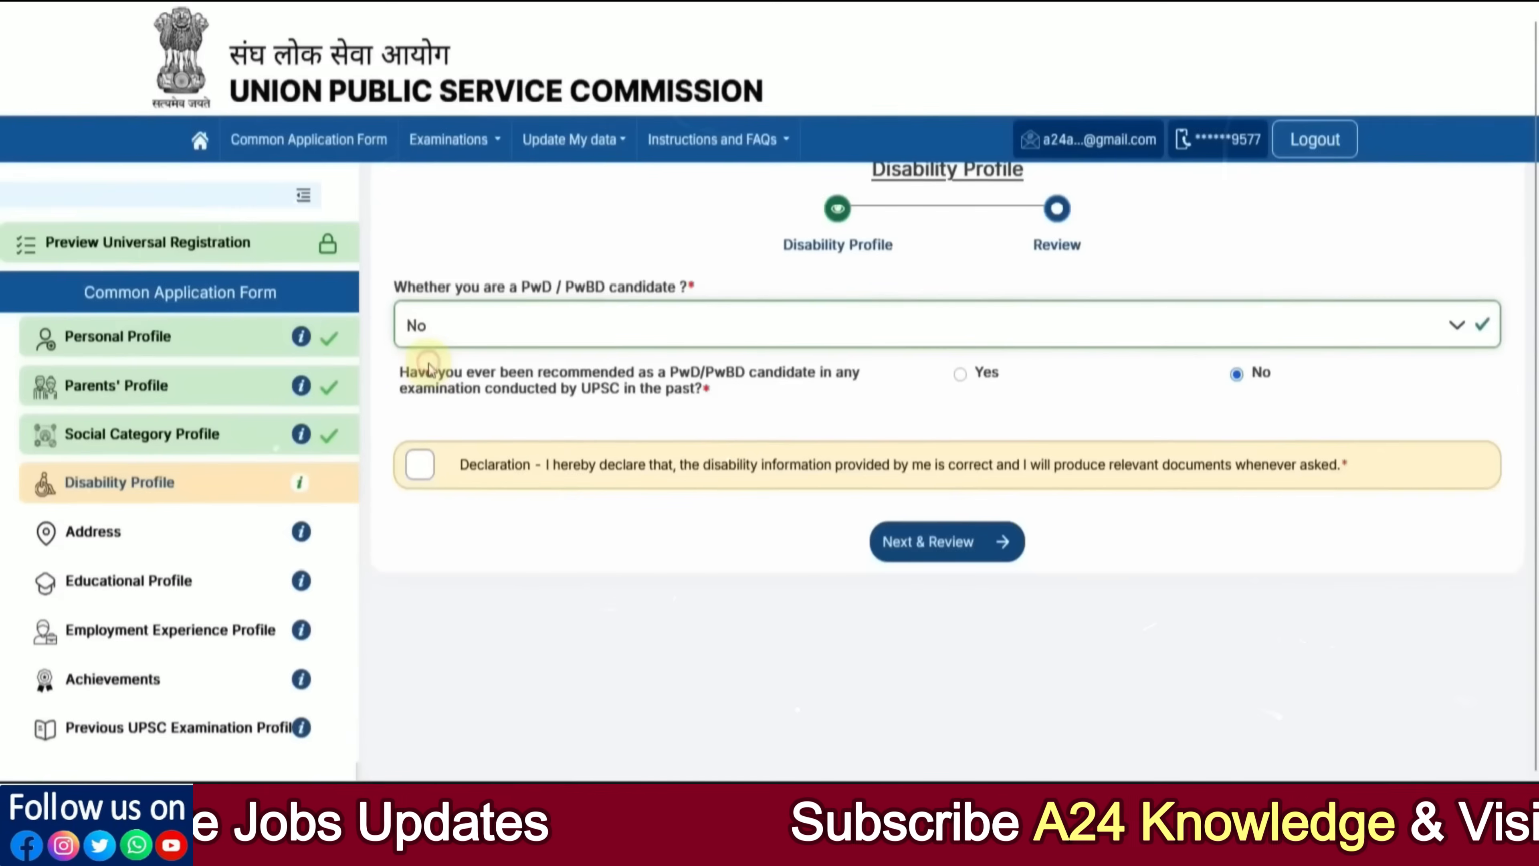
left_click(1246, 392)
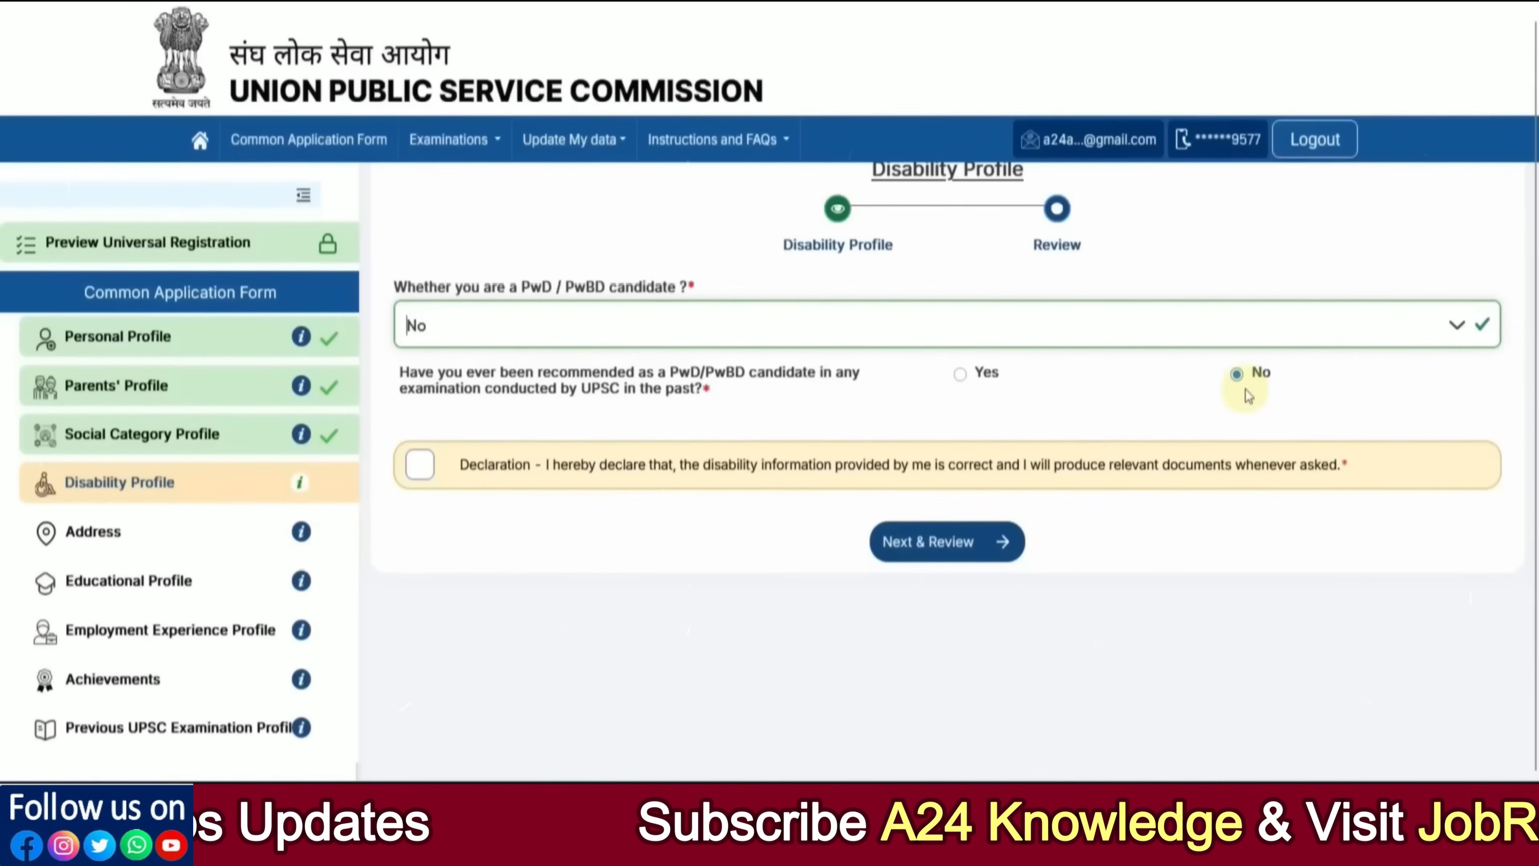
left_click(419, 464)
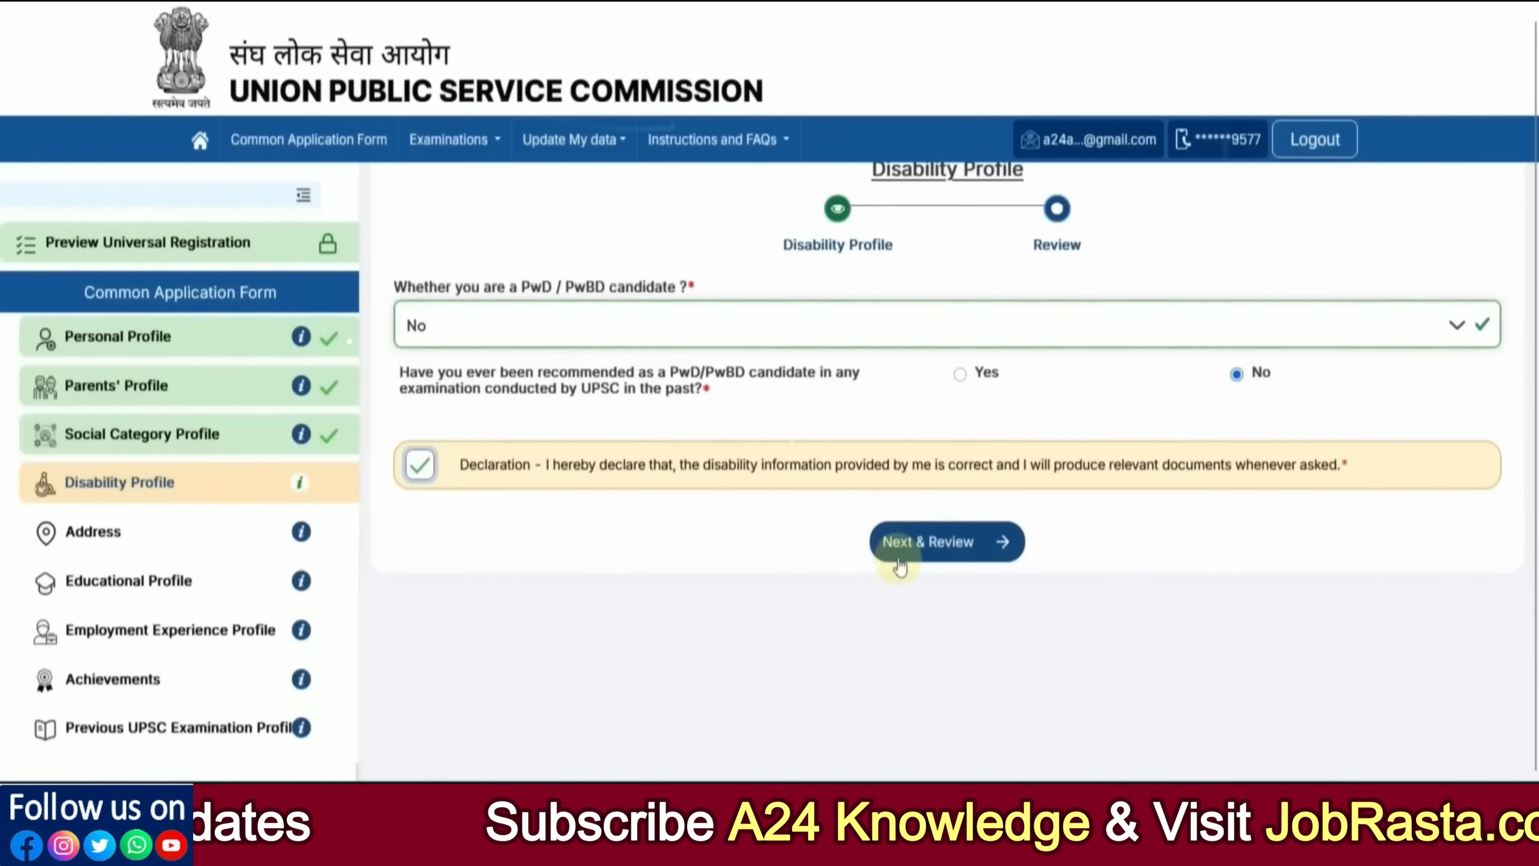
left_click(936, 555)
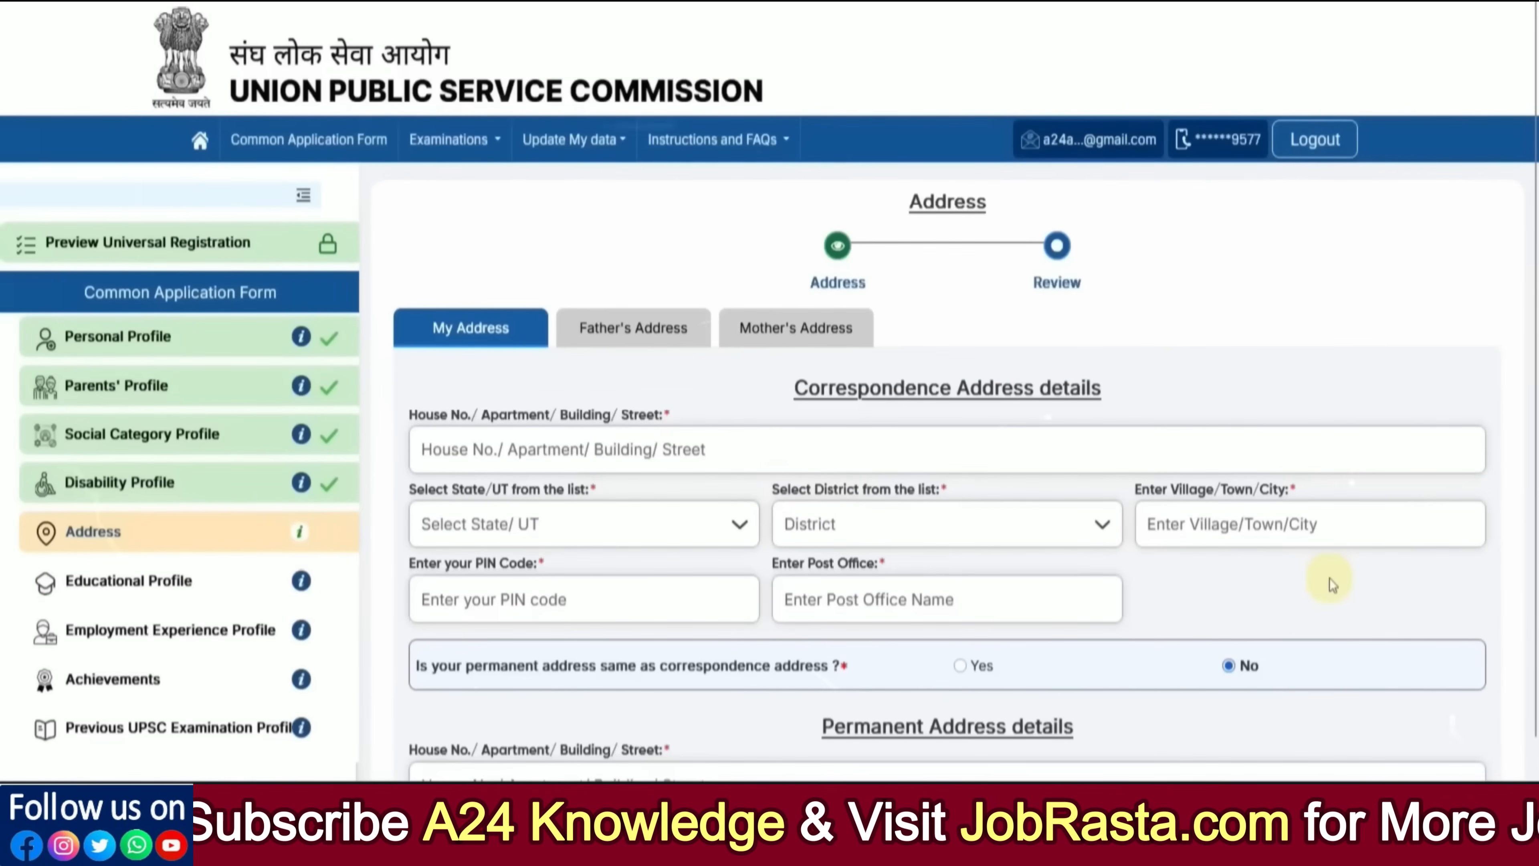
Step: Set the correspondence address state to Rajasthan and the district to Alwar
scroll(1330, 578, "down", 2)
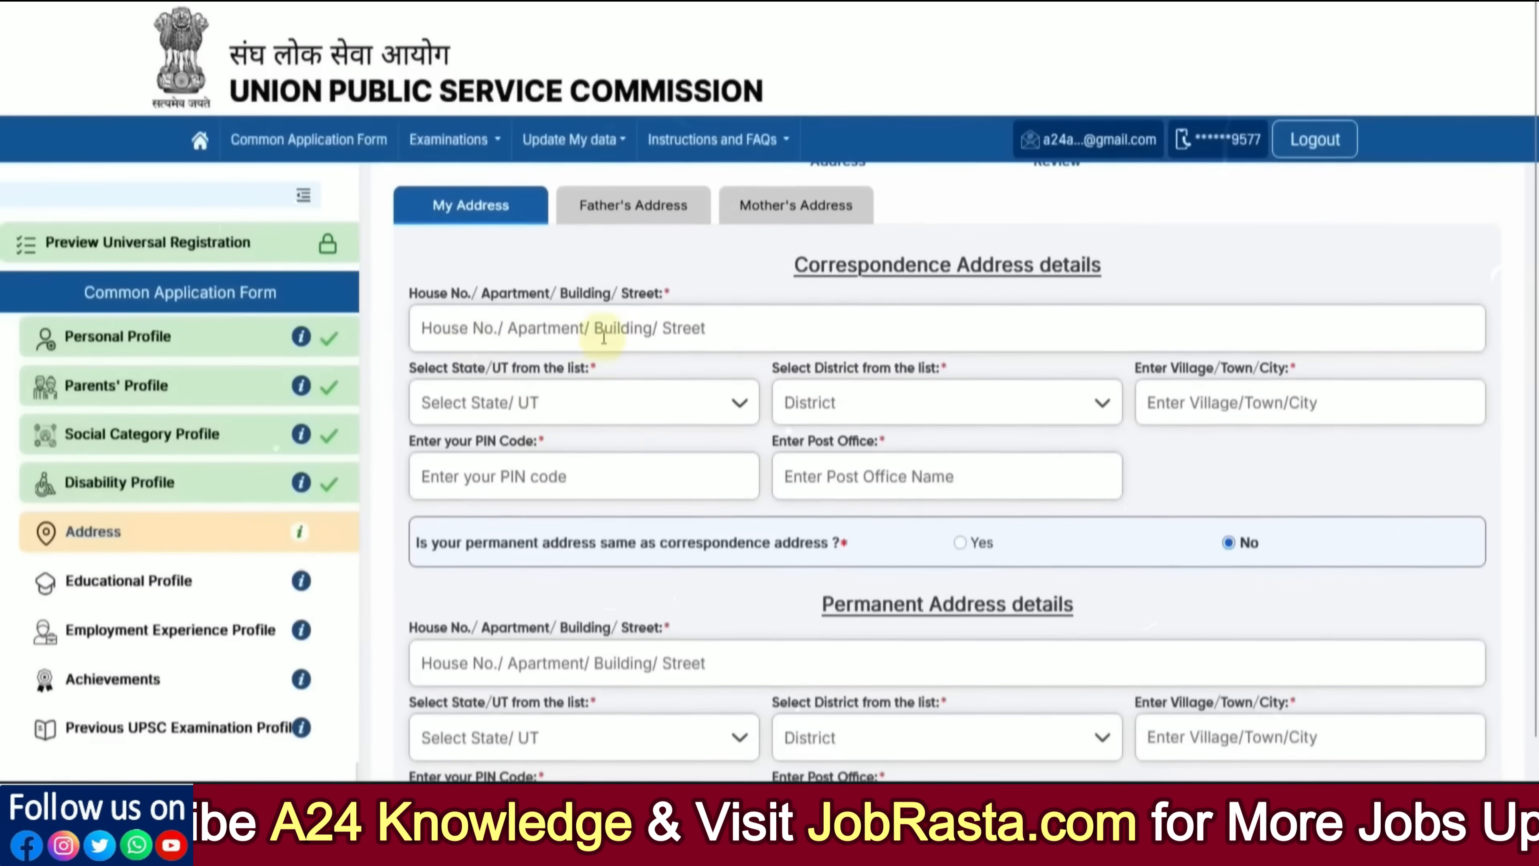
left_click(629, 404)
scroll(599, 527, "down", 5)
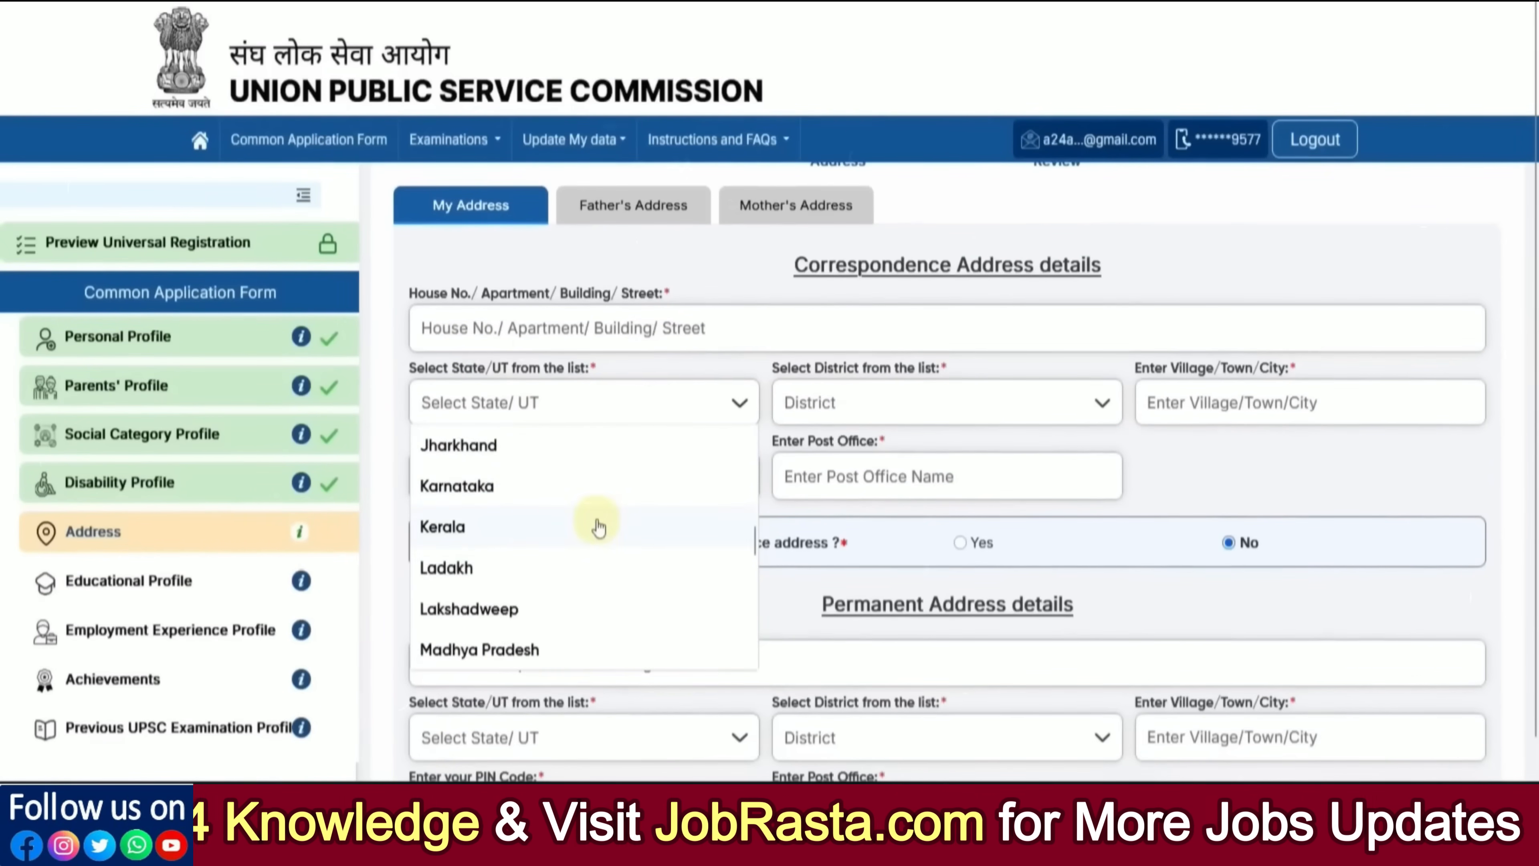
scroll(599, 527, "down", 4)
left_click(510, 567)
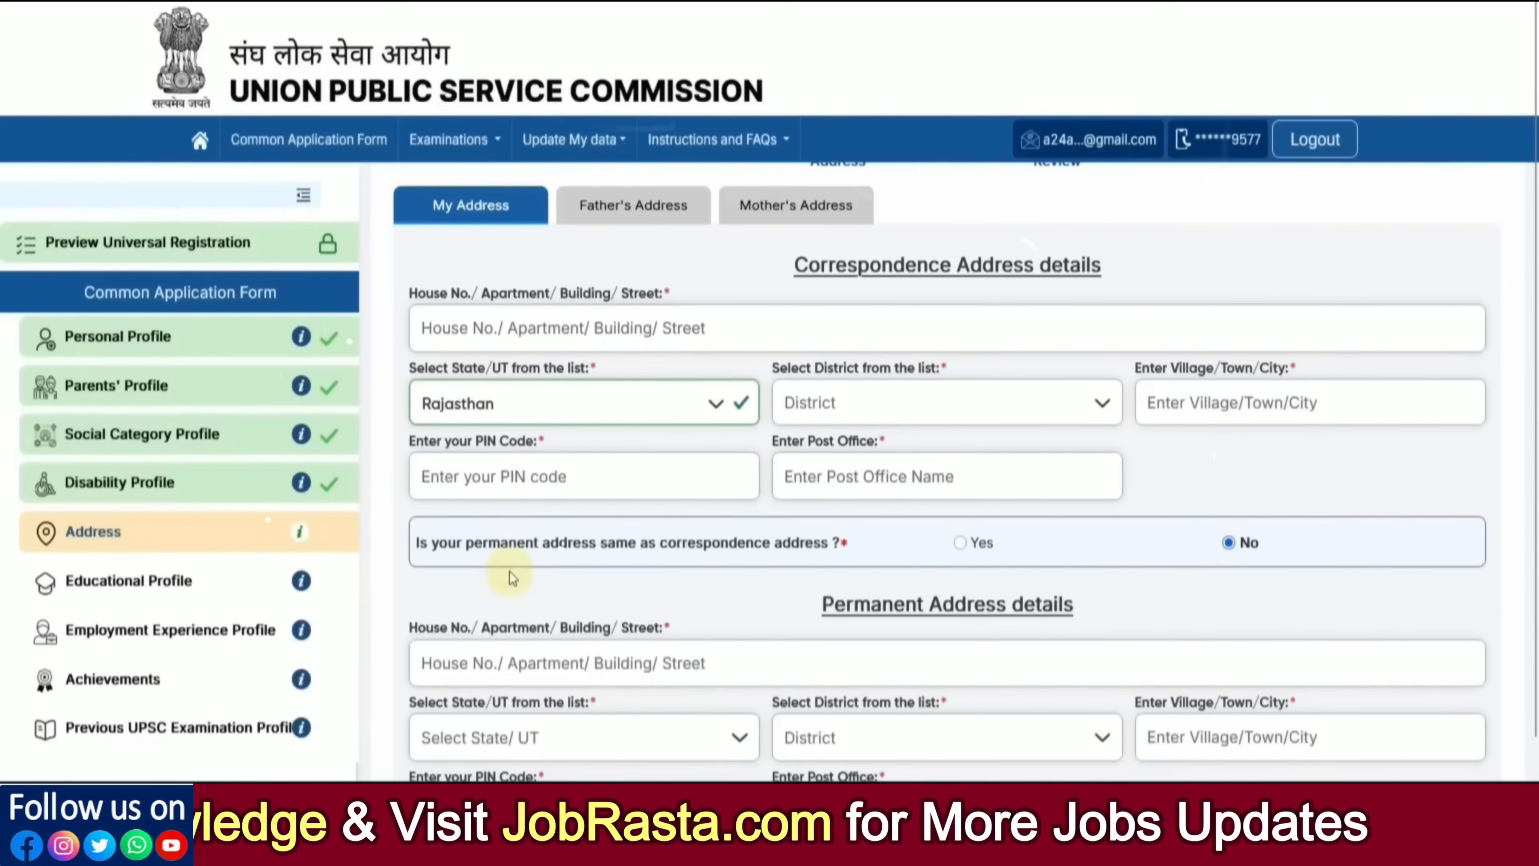
left_click(872, 401)
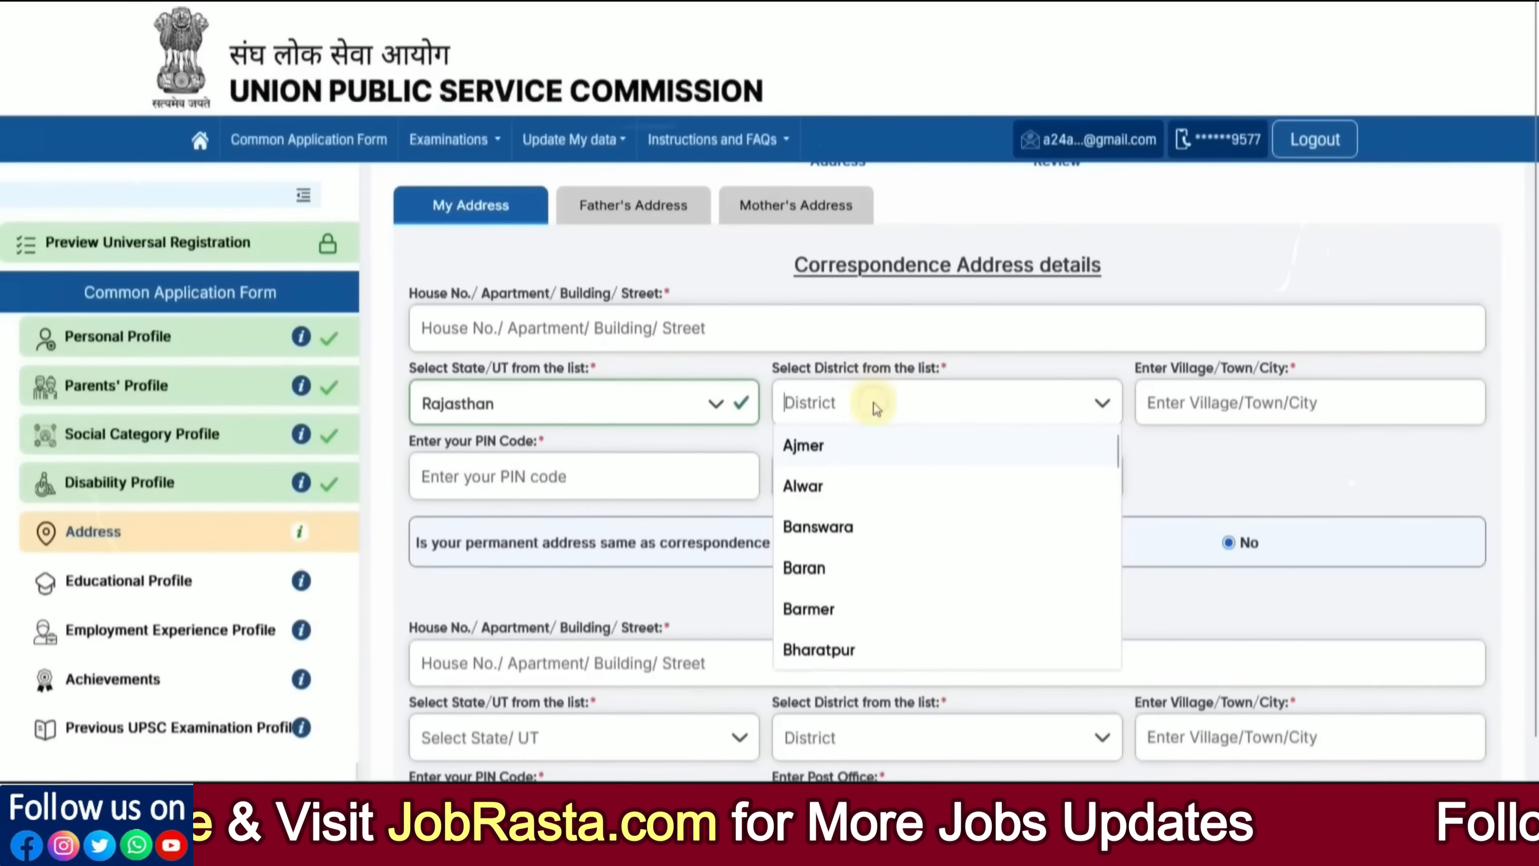
left_click(847, 487)
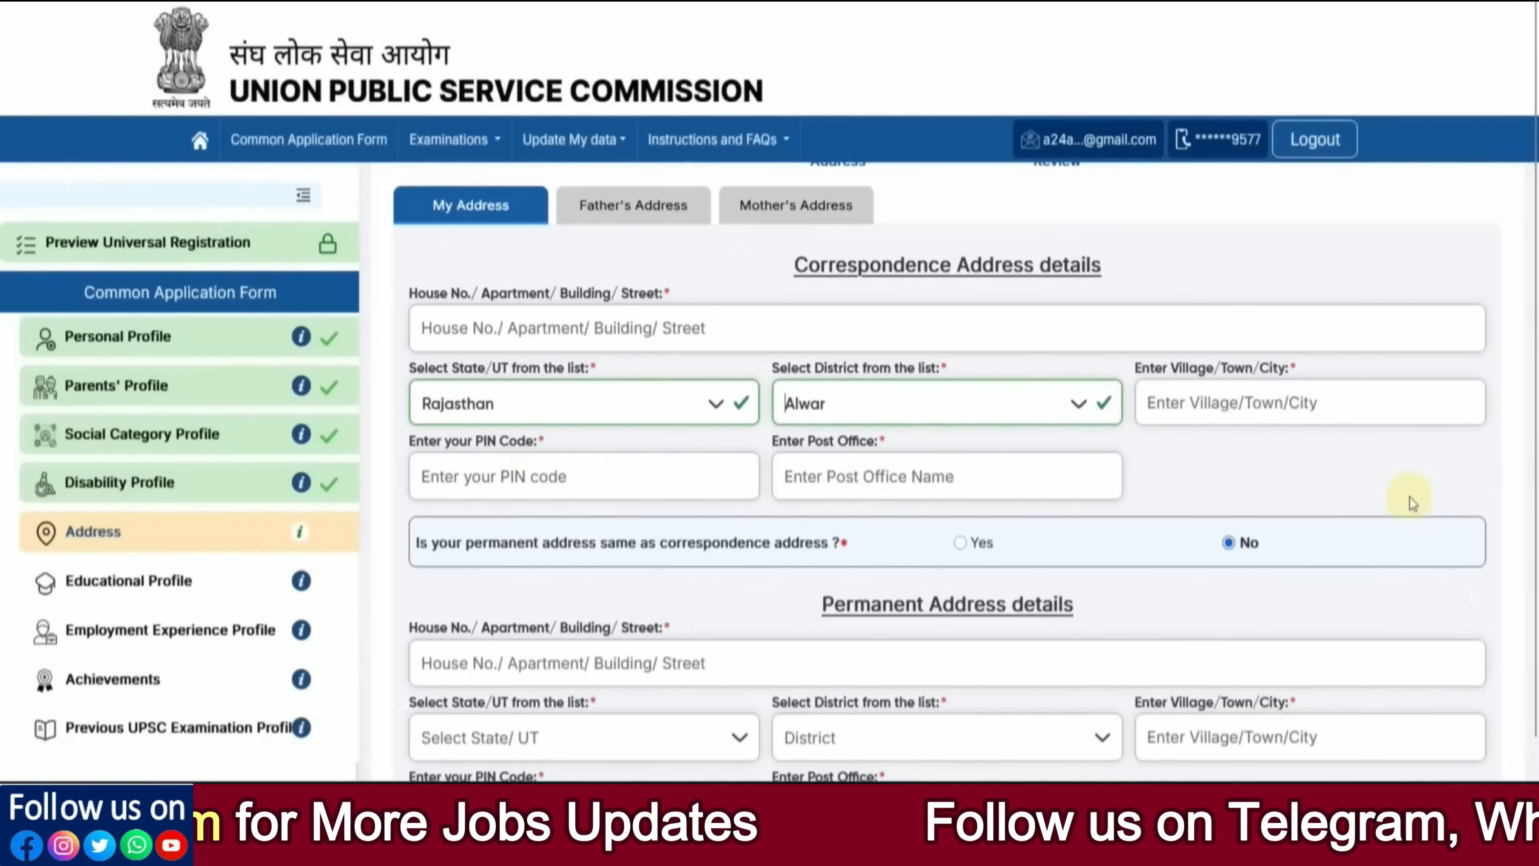
scroll(1231, 485, "down", 2)
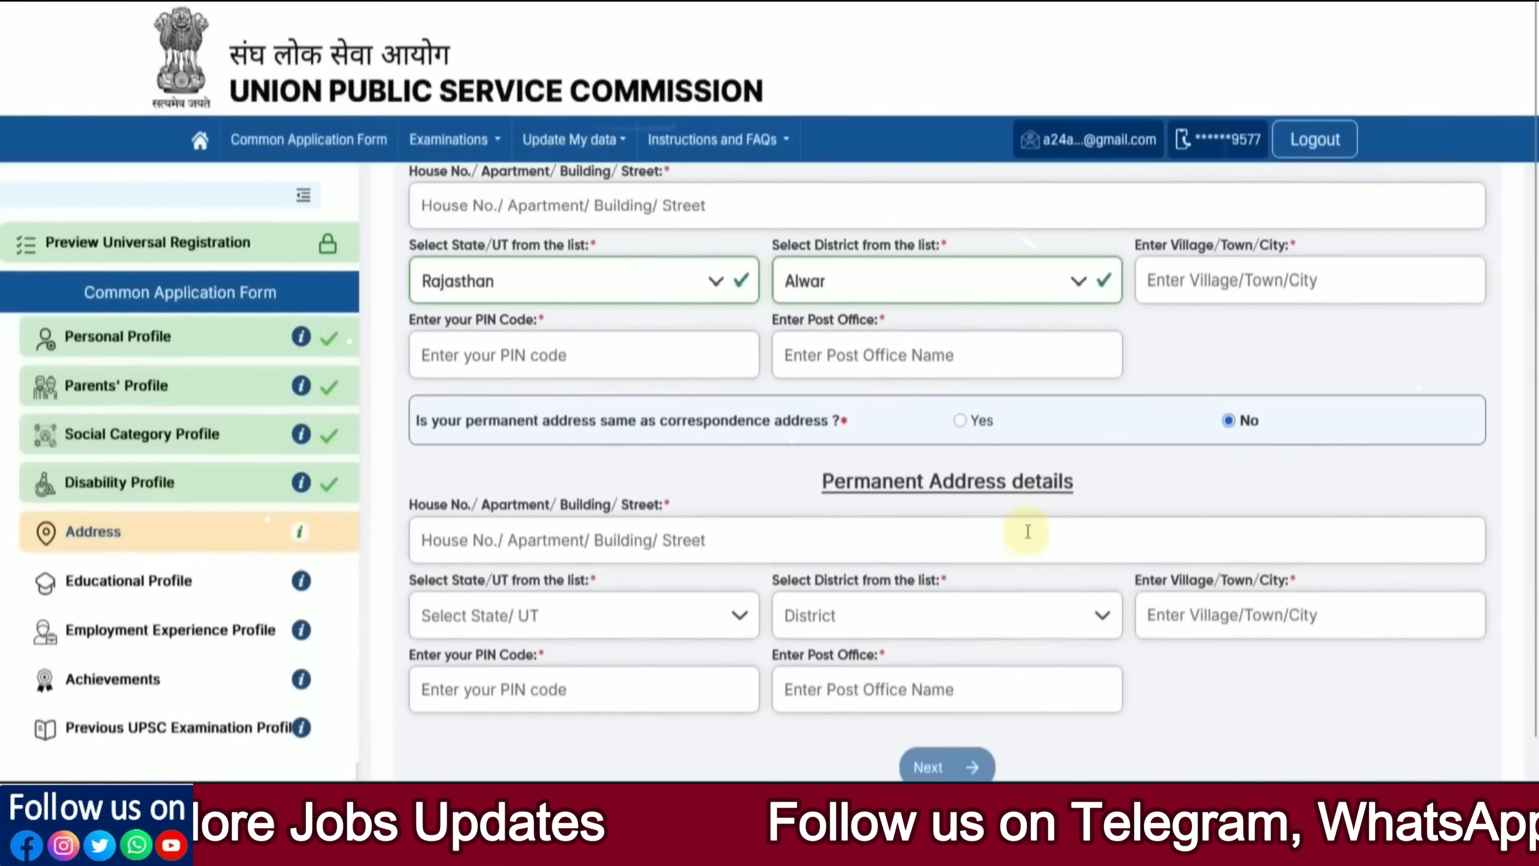
scroll(1018, 482, "down", 1)
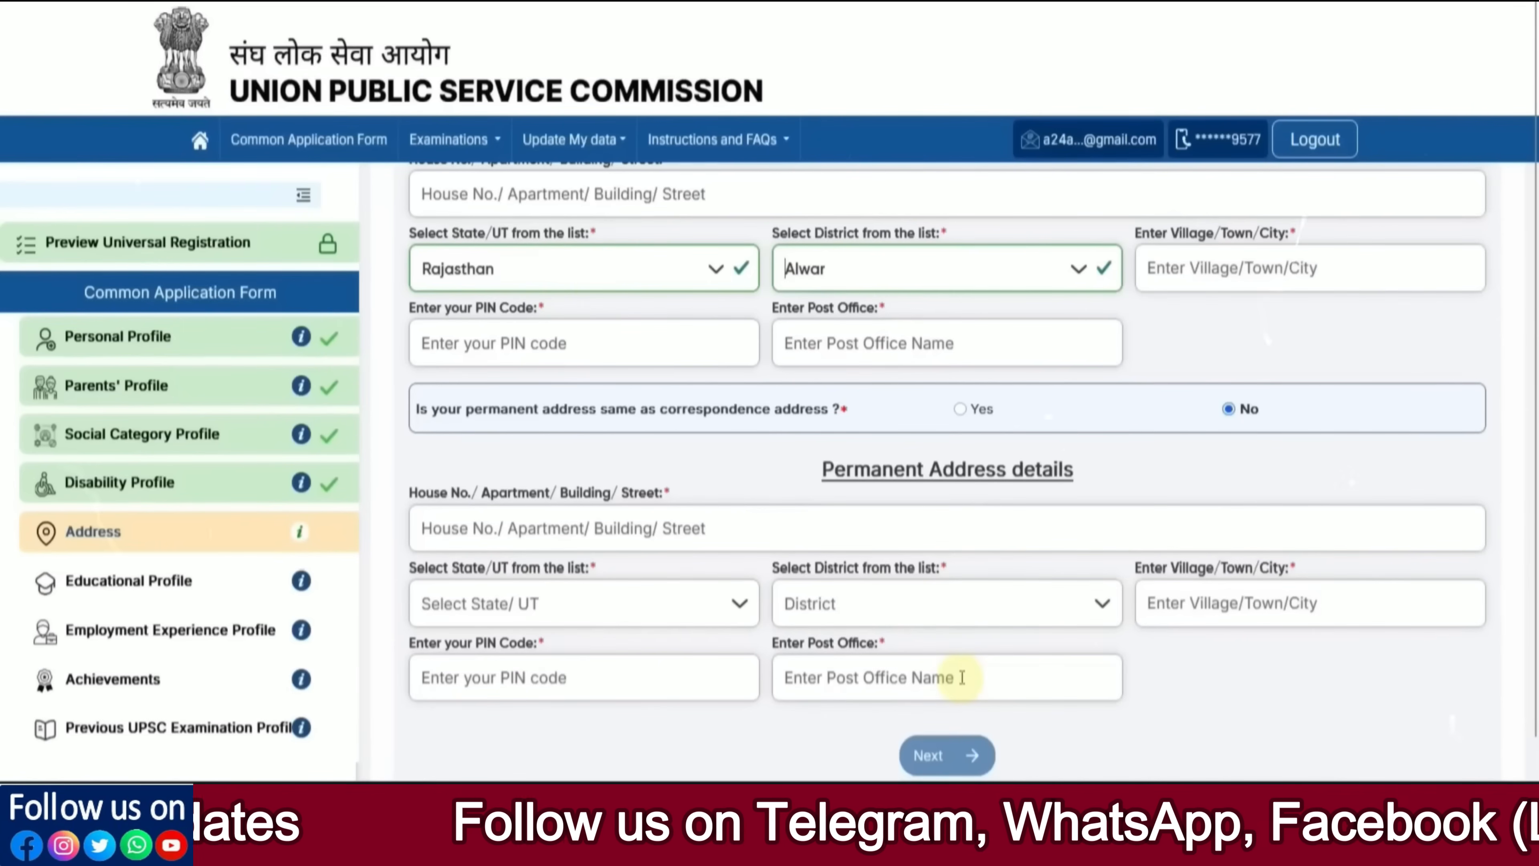
scroll(962, 678, "up", 3)
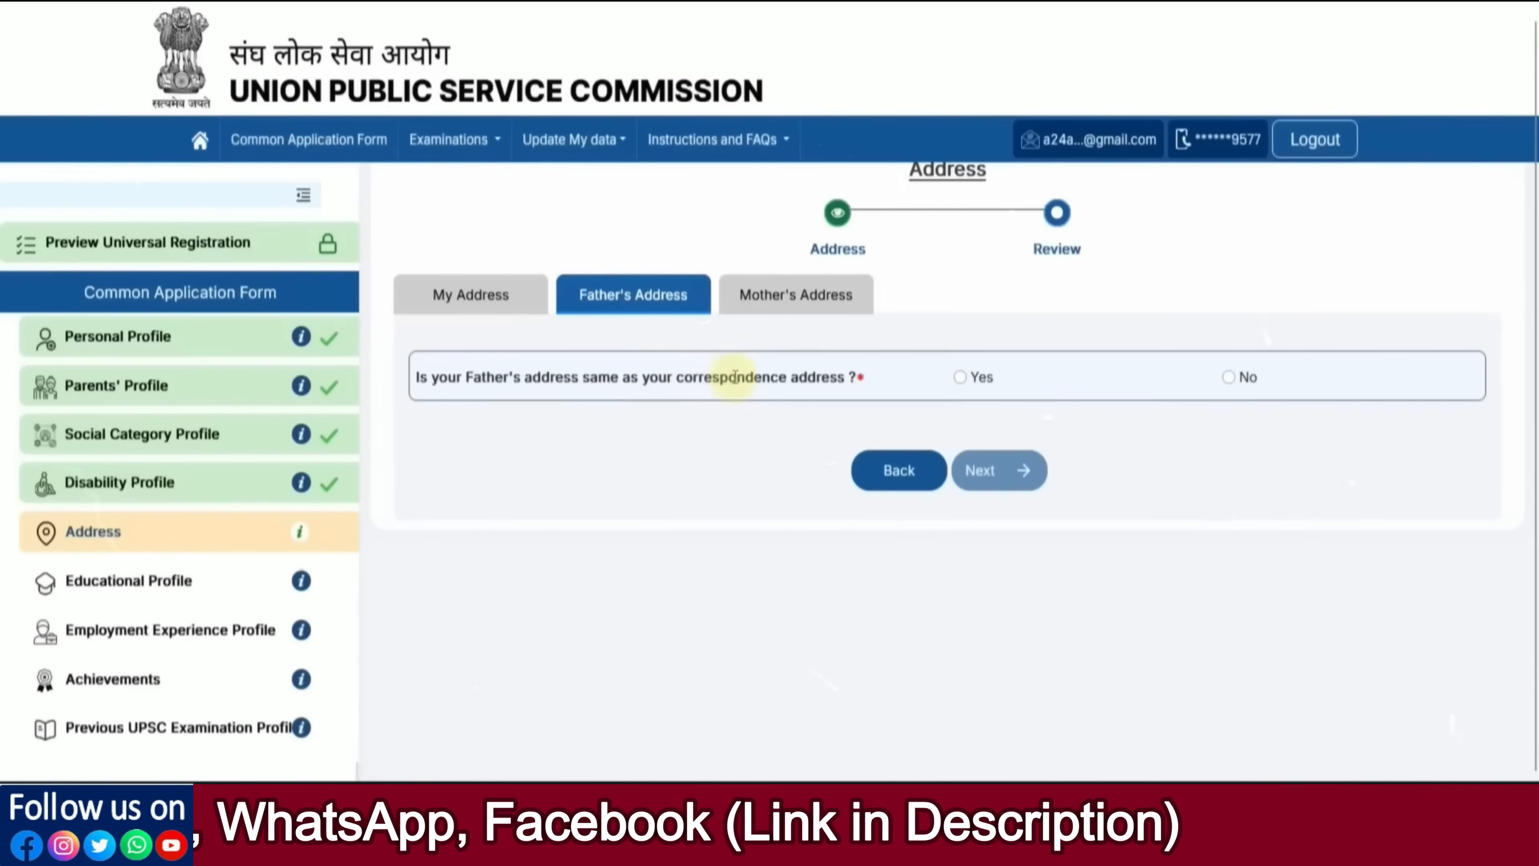
Step: Answer Yes that the father's address matches the correspondence address, then finish the addresses
left_click(962, 377)
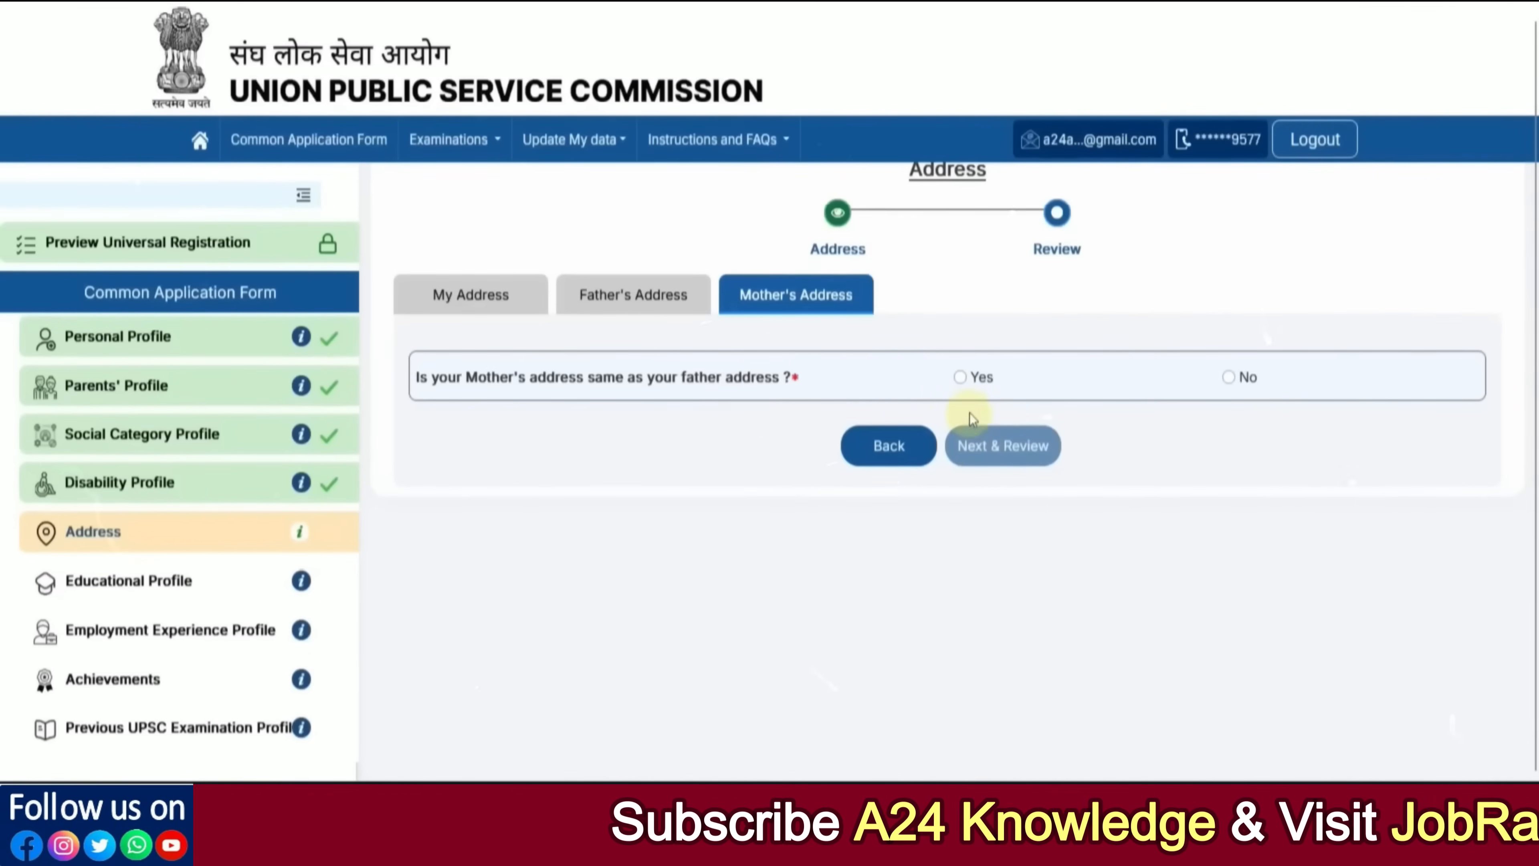
left_click(960, 377)
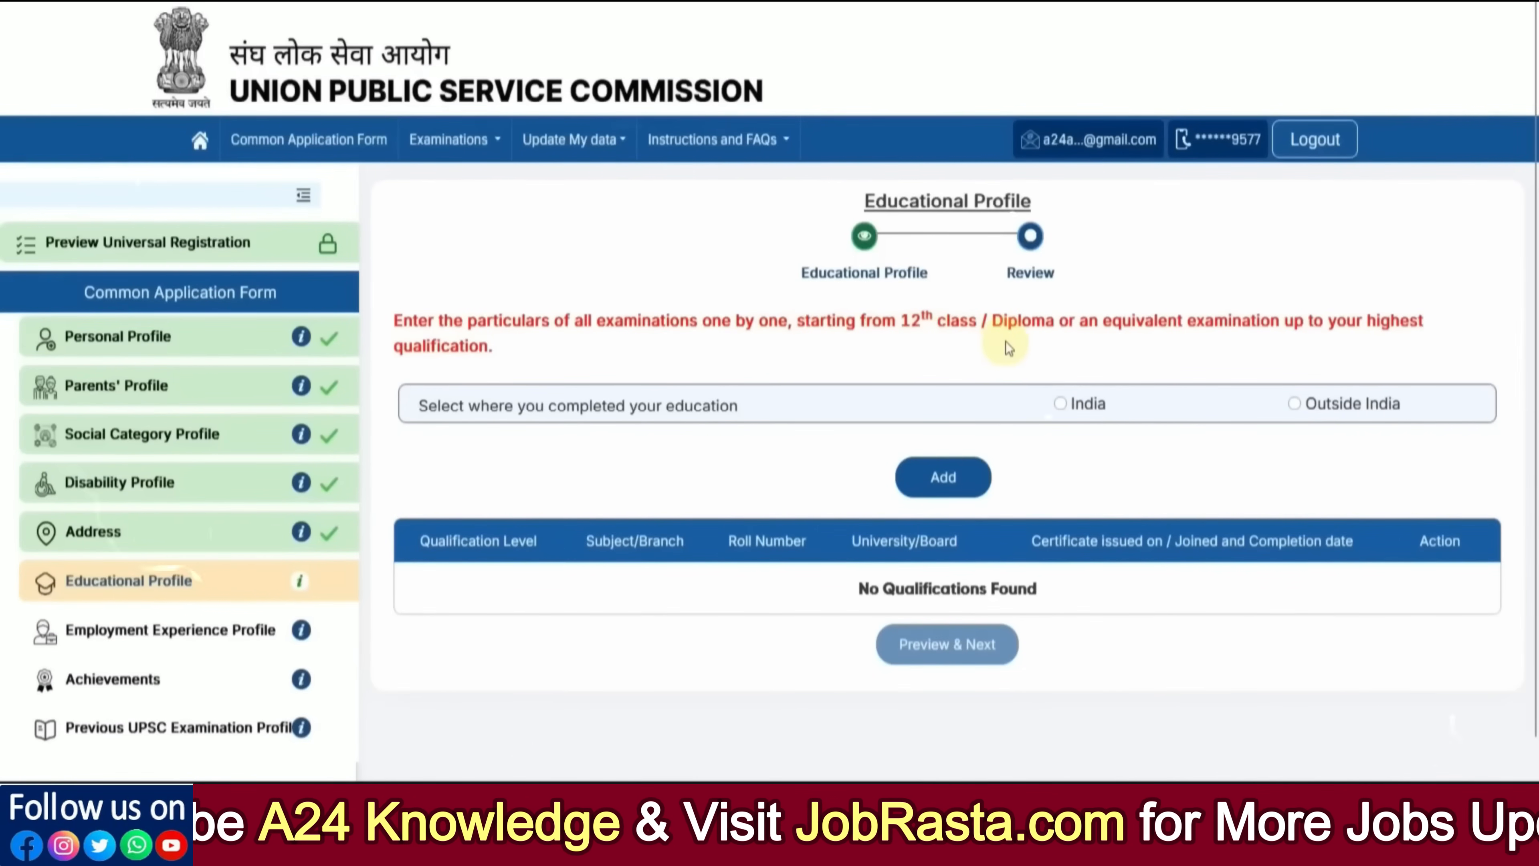
Step: Mark the education as from India and choose Higher Secondary (10+2) as qualification level
left_click(1059, 405)
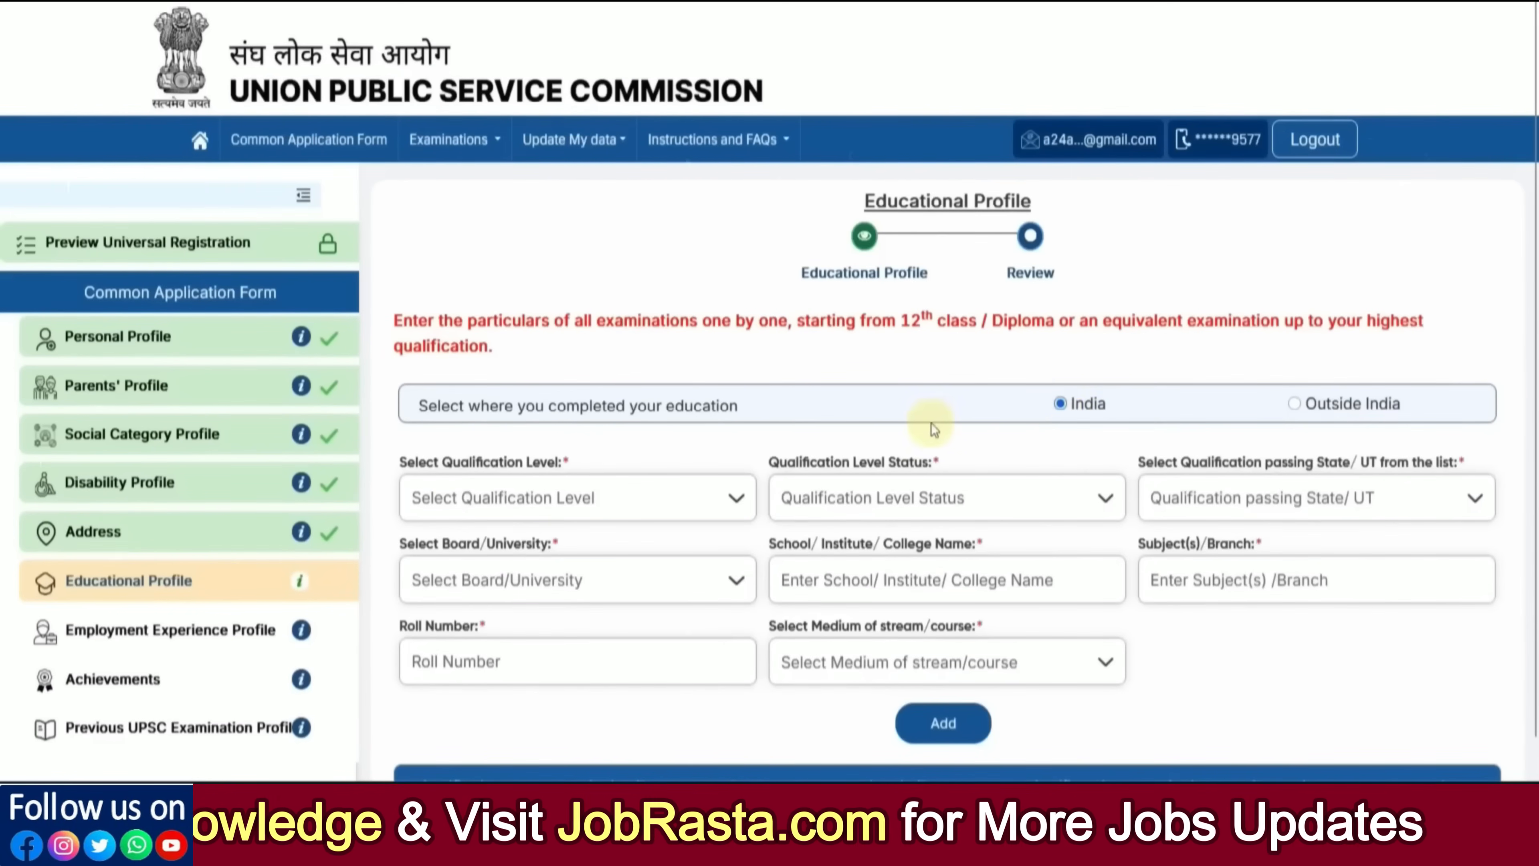
scroll(1064, 454, "down", 2)
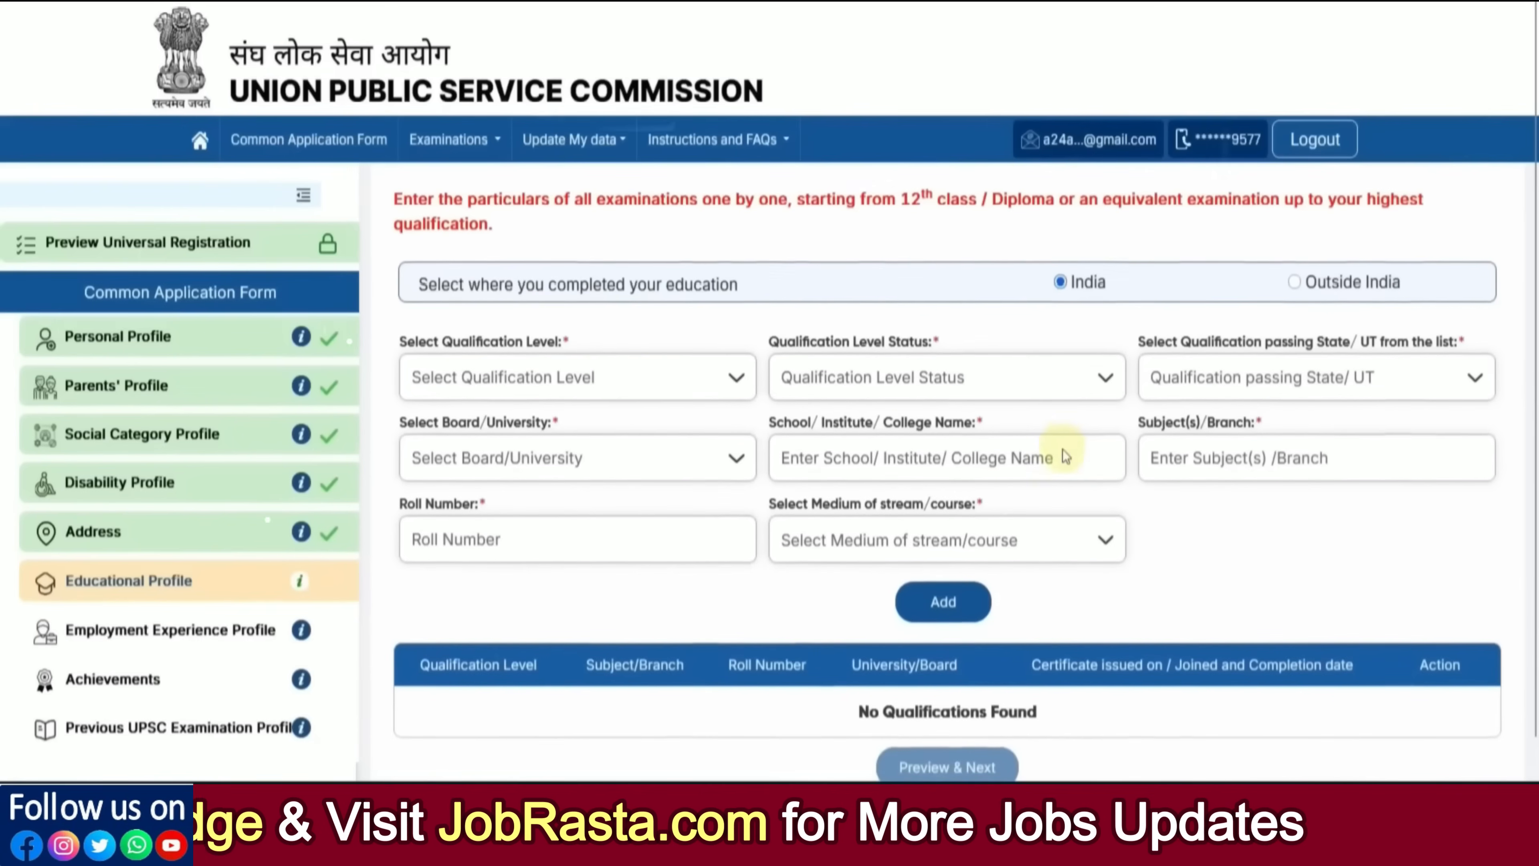
left_click(607, 379)
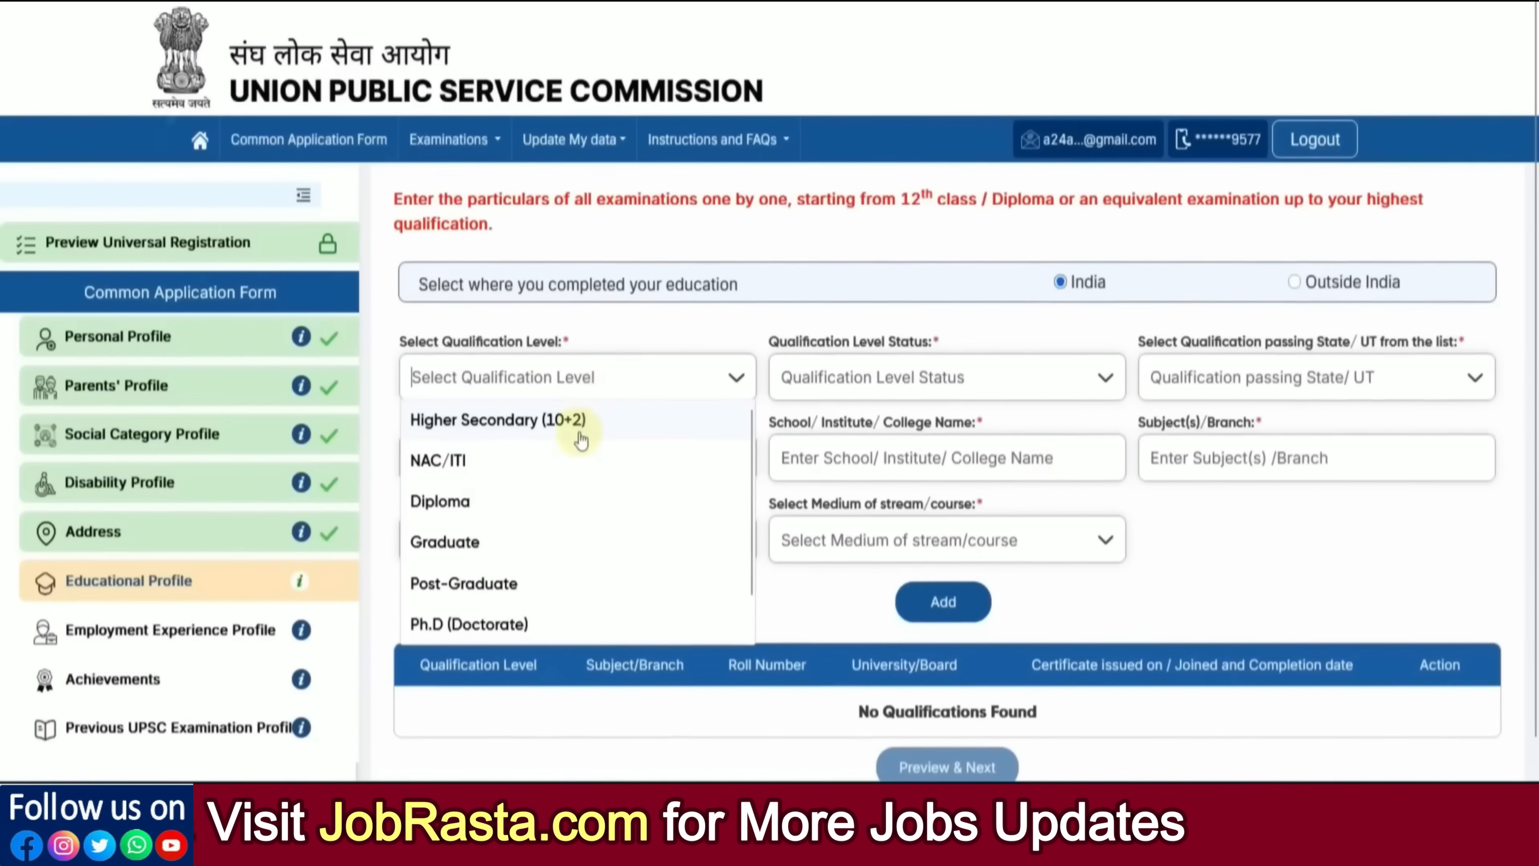
scroll(577, 434, "down", 1)
scroll(577, 445, "up", 1)
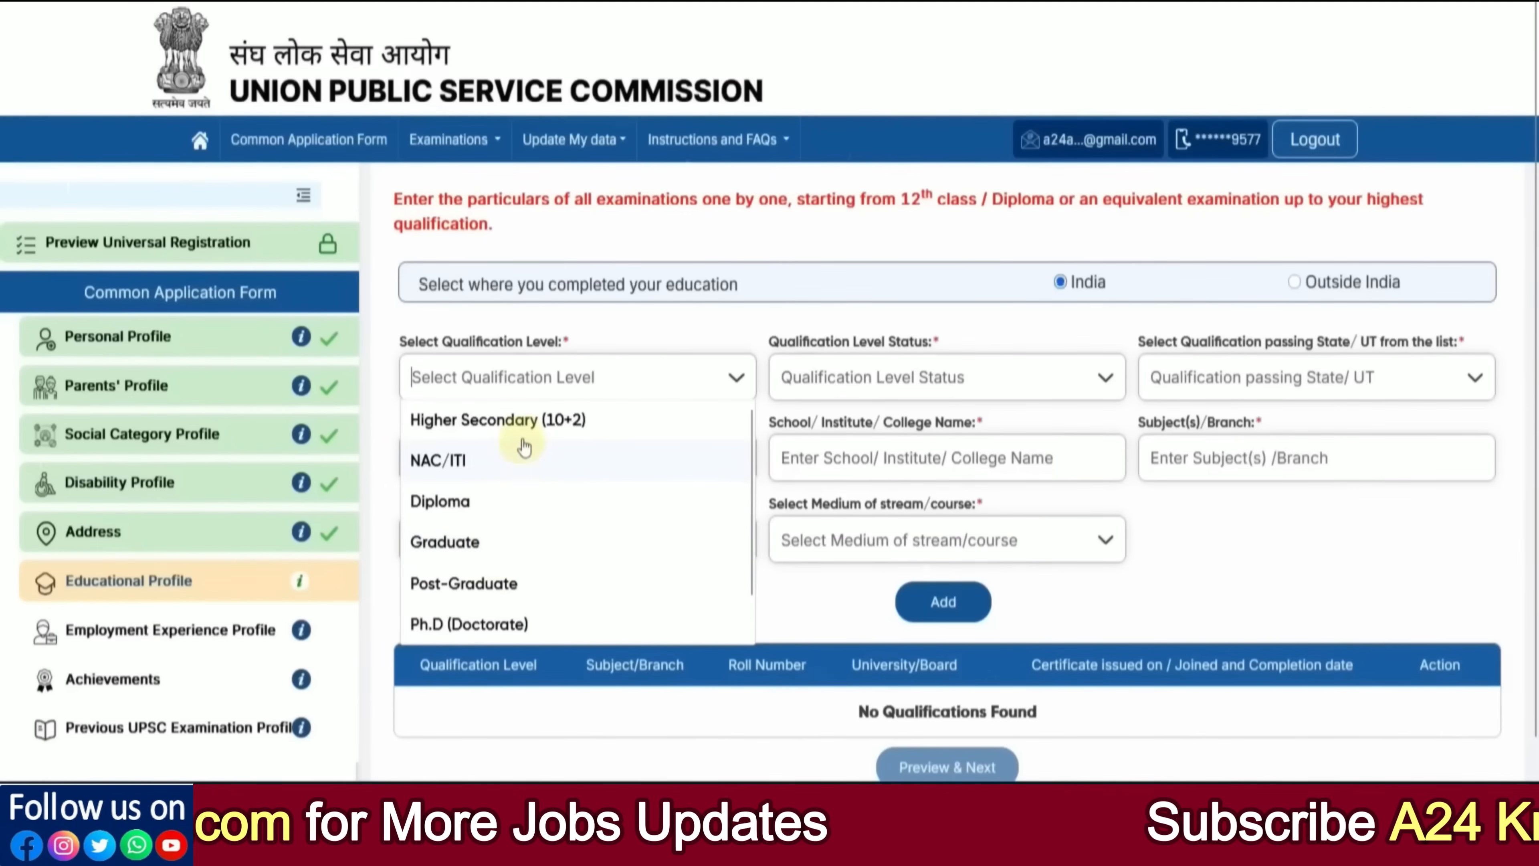
left_click(468, 421)
Step: Set the qualification status to Completed after briefly trying Appearing with its date fields
left_click(910, 392)
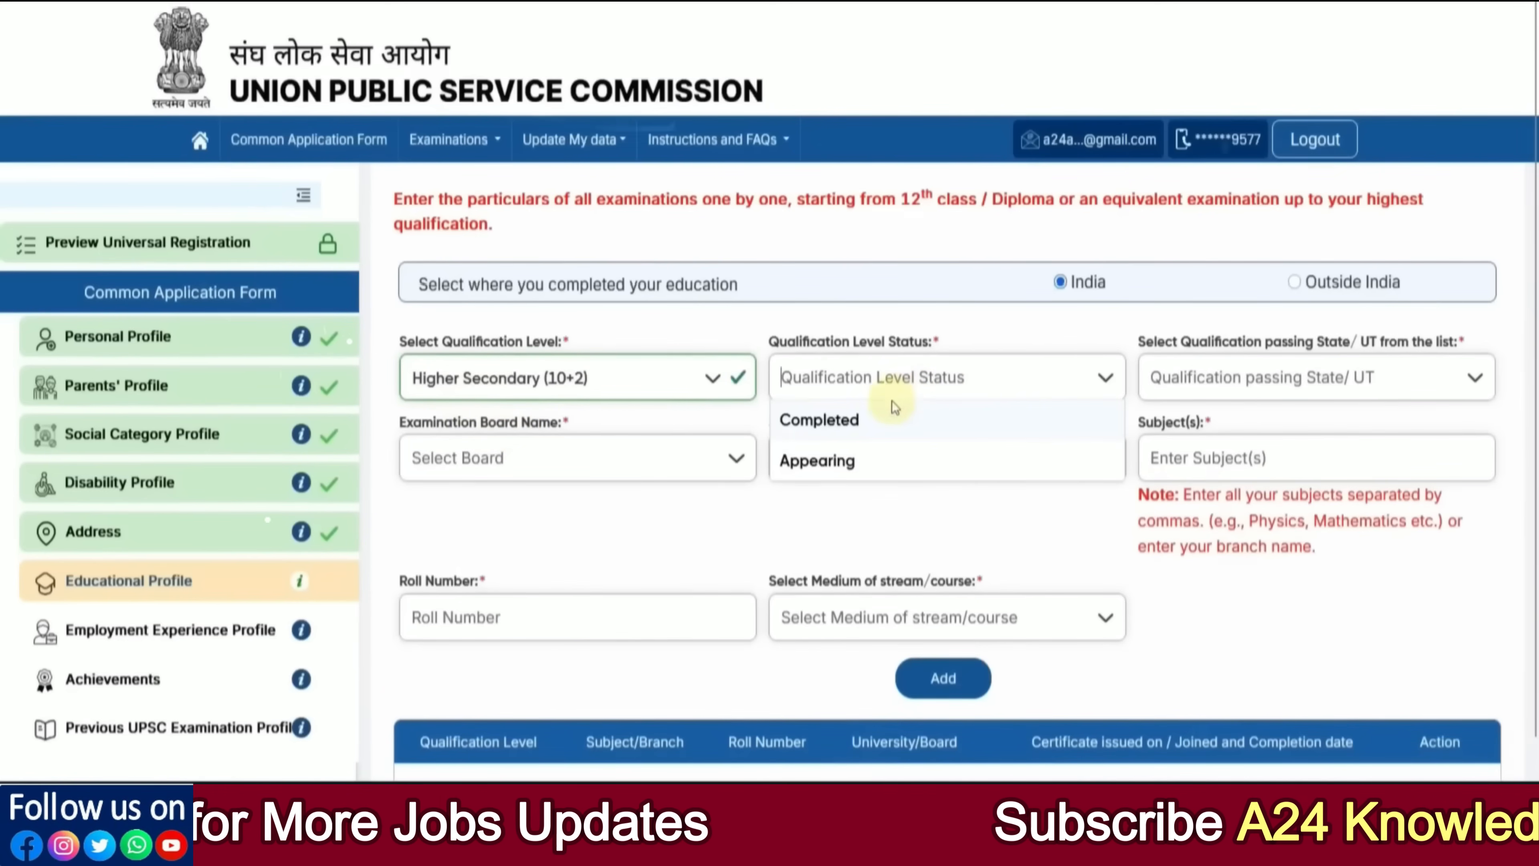
left_click(846, 458)
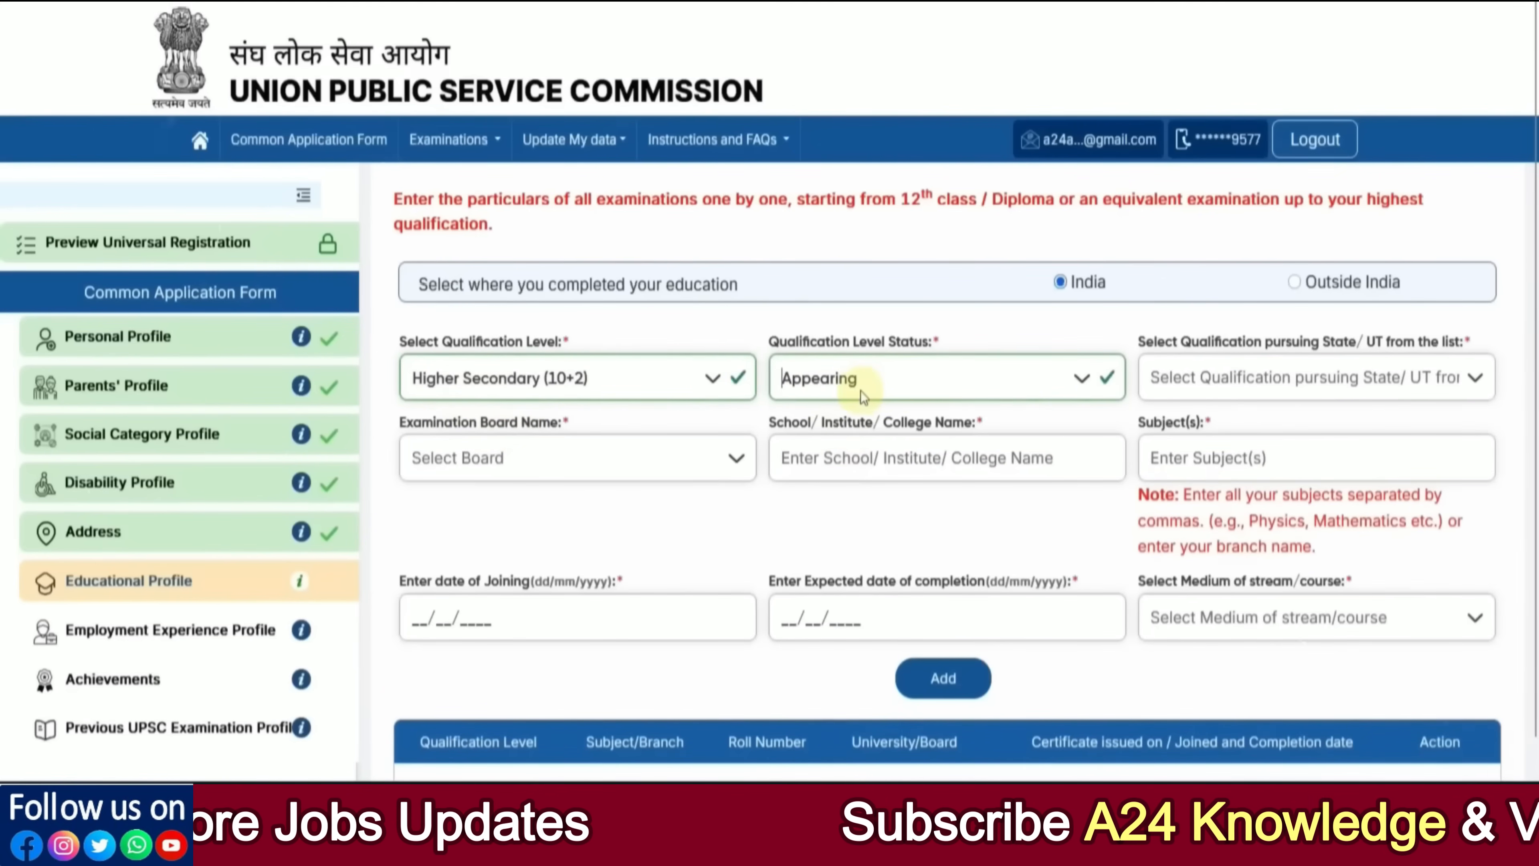
scroll(757, 431, "down", 1)
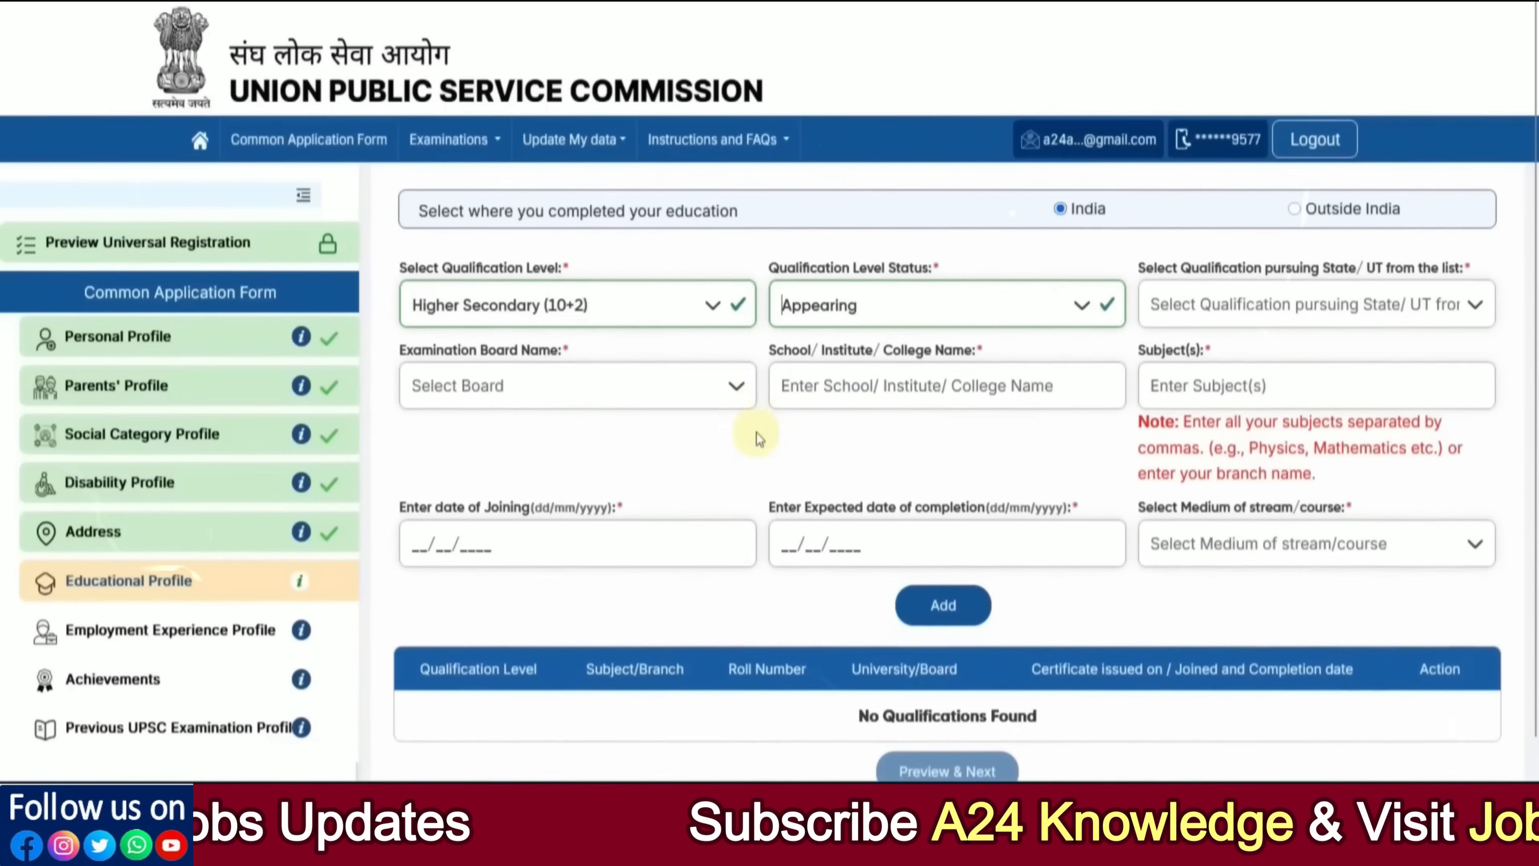
left_click(446, 539)
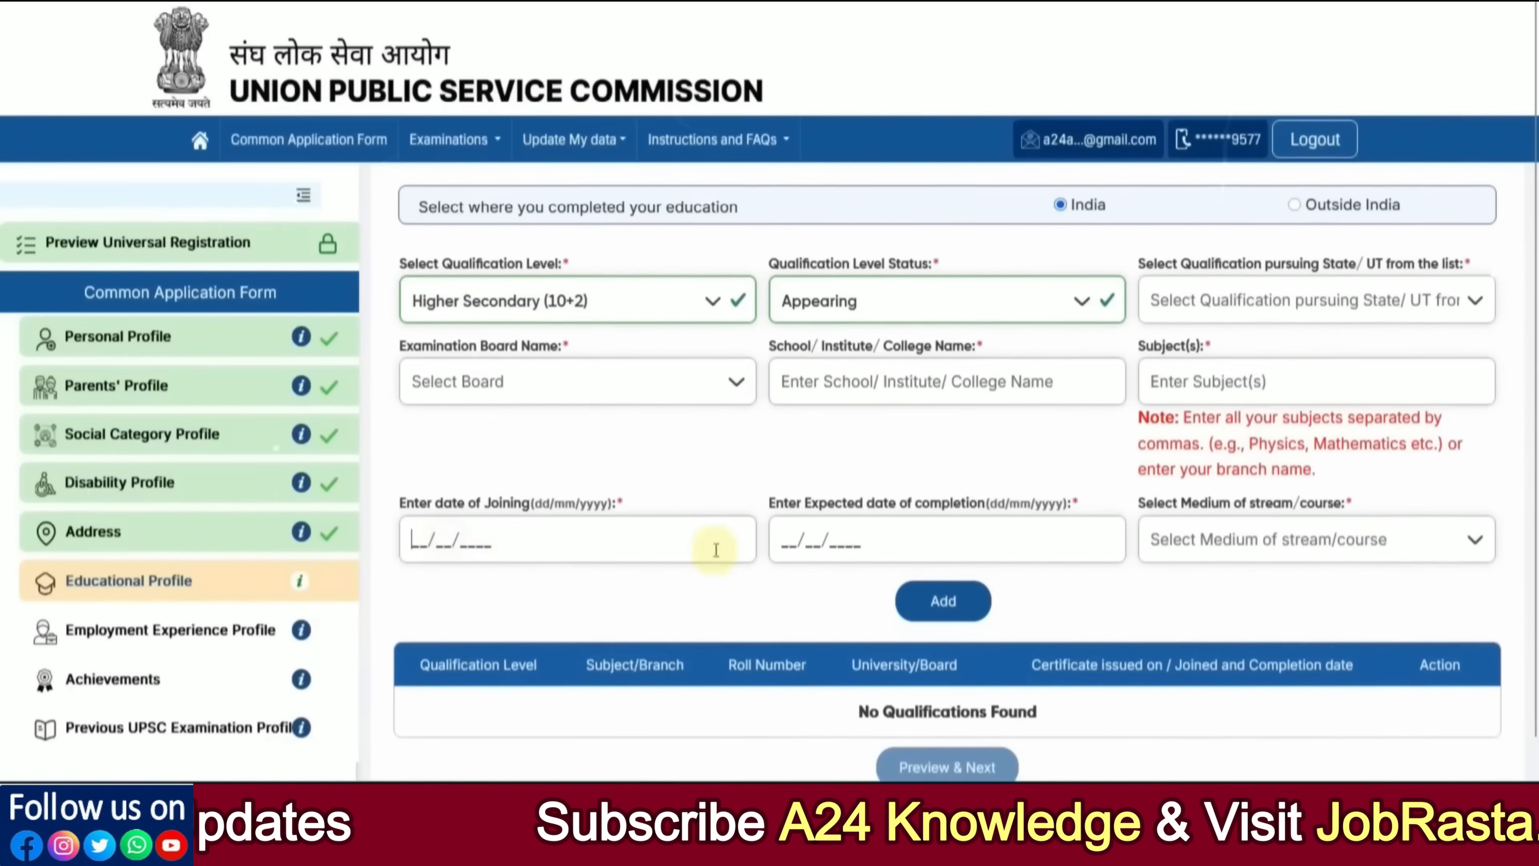
left_click(783, 544)
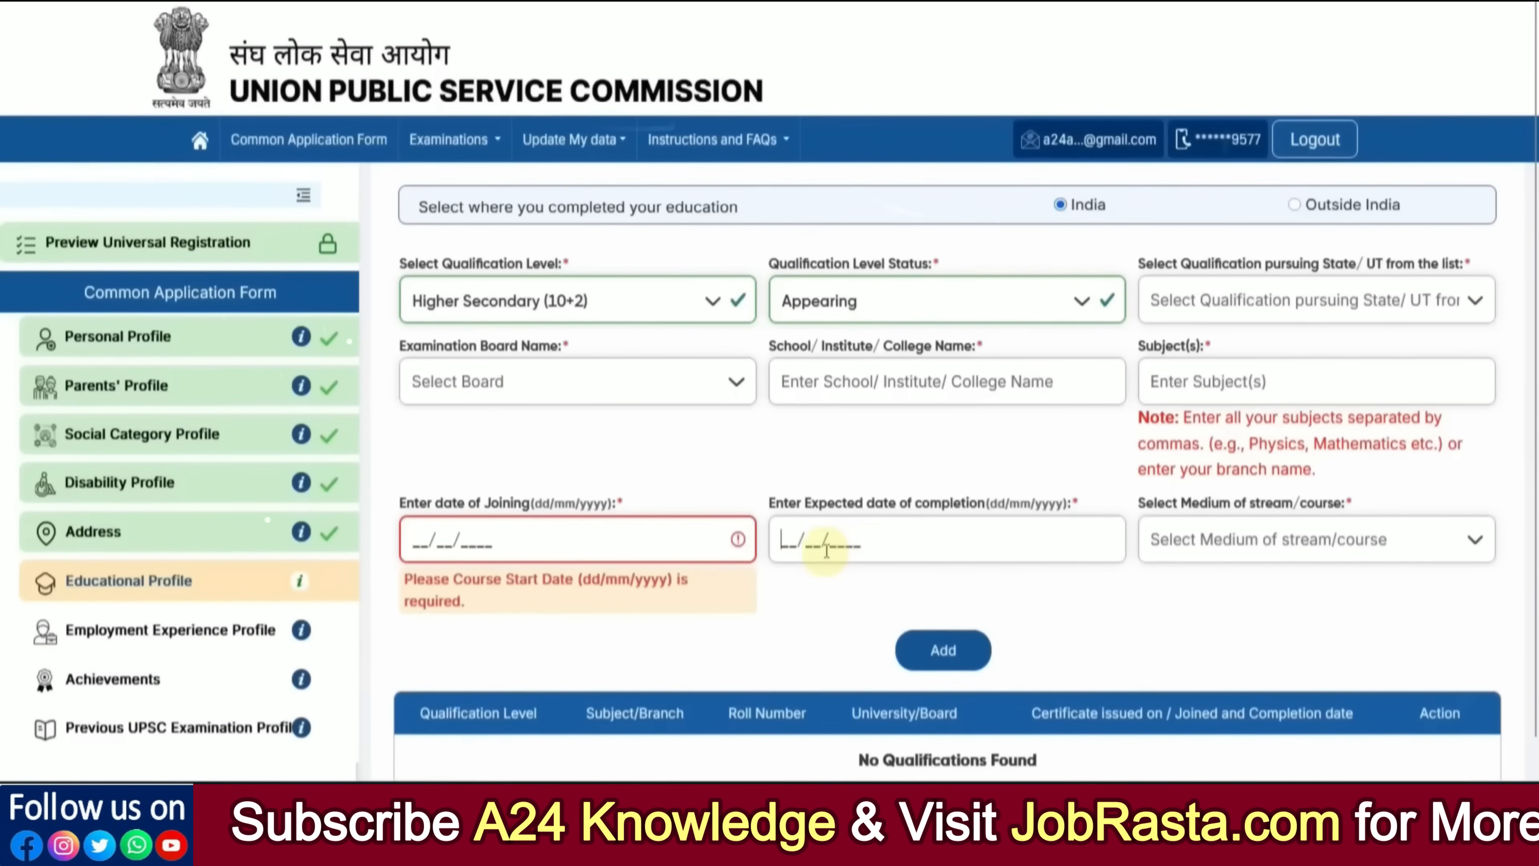
scroll(1178, 561, "down", 1)
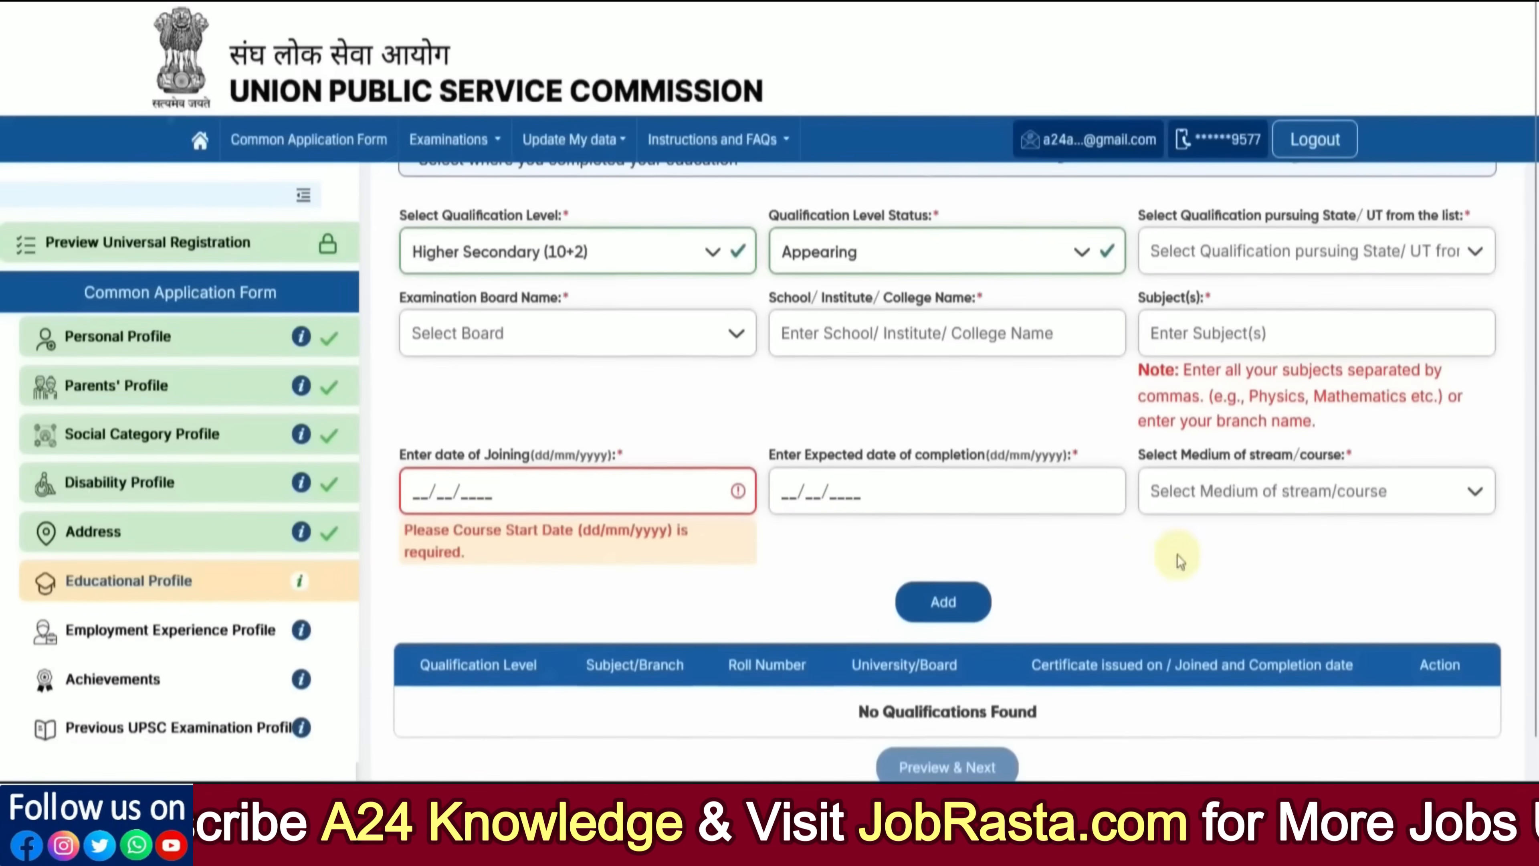
left_click(1208, 501)
left_click(994, 435)
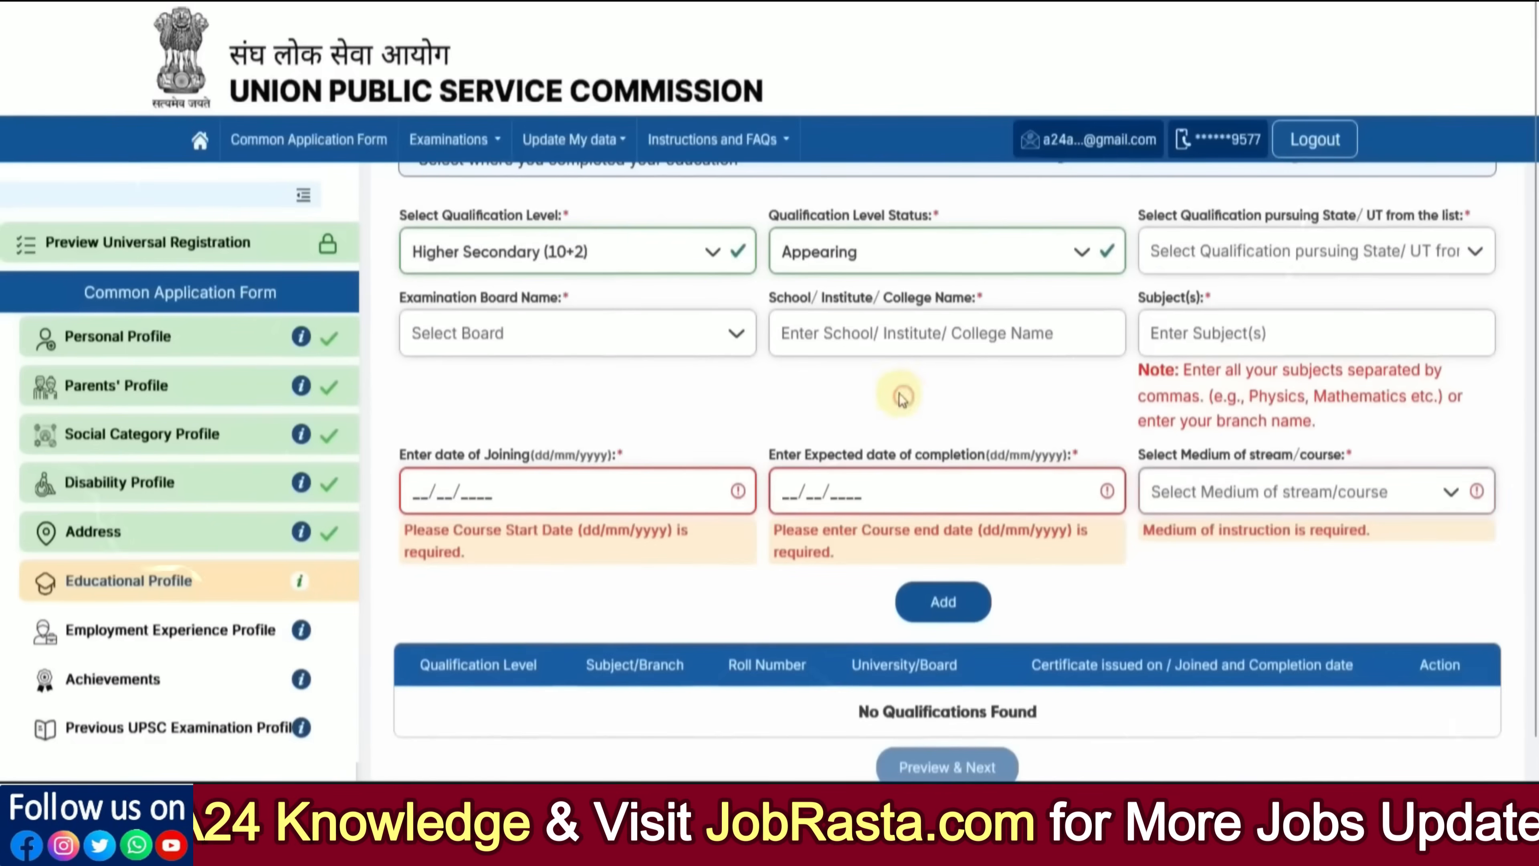
left_click(834, 261)
left_click(812, 295)
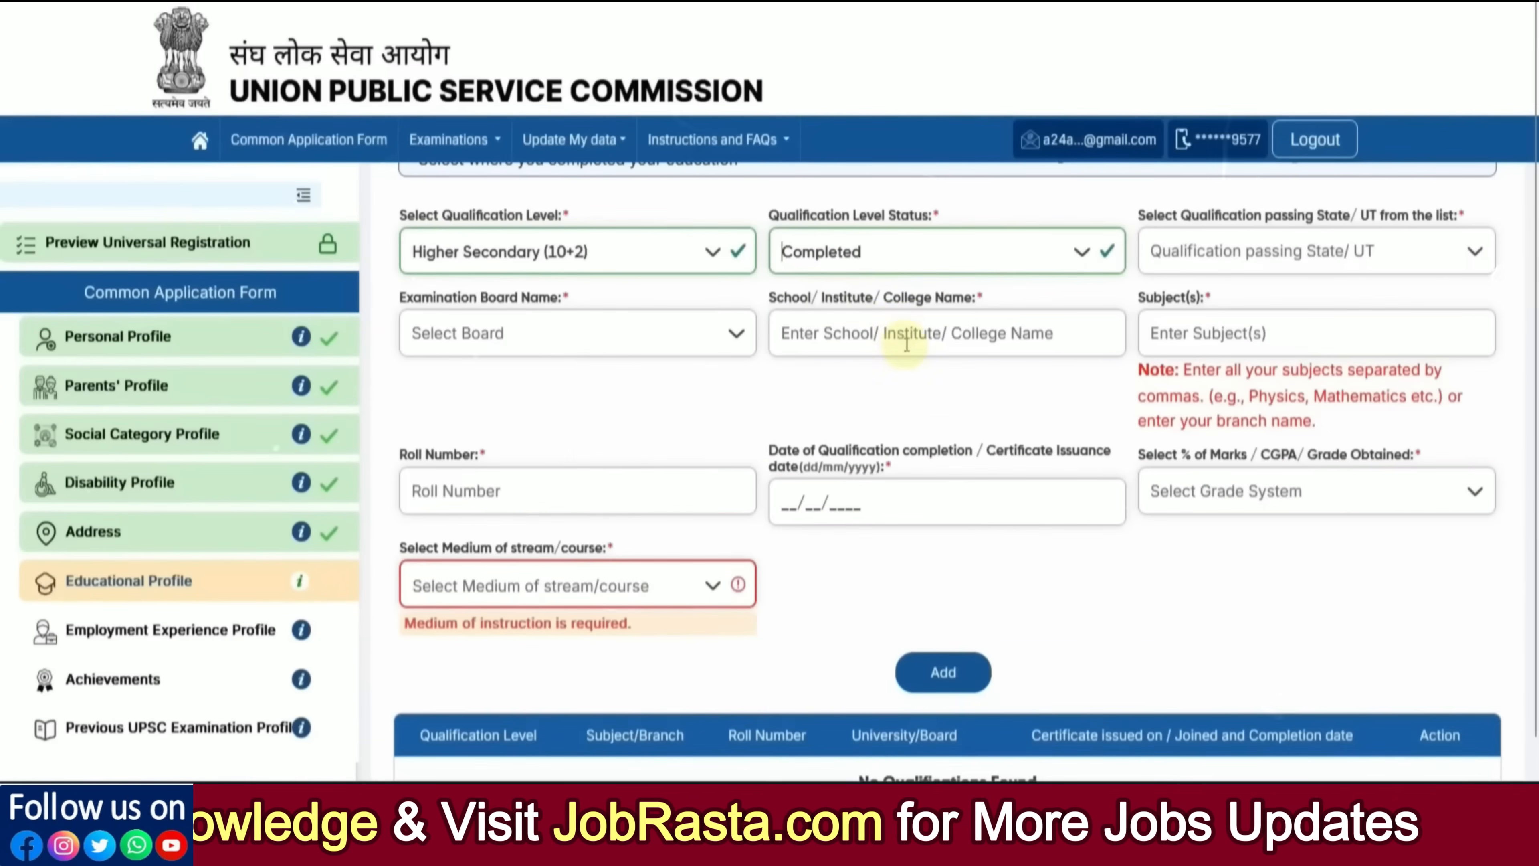
Step: Choose Rajasthan as the qualification passing state
left_click(1291, 261)
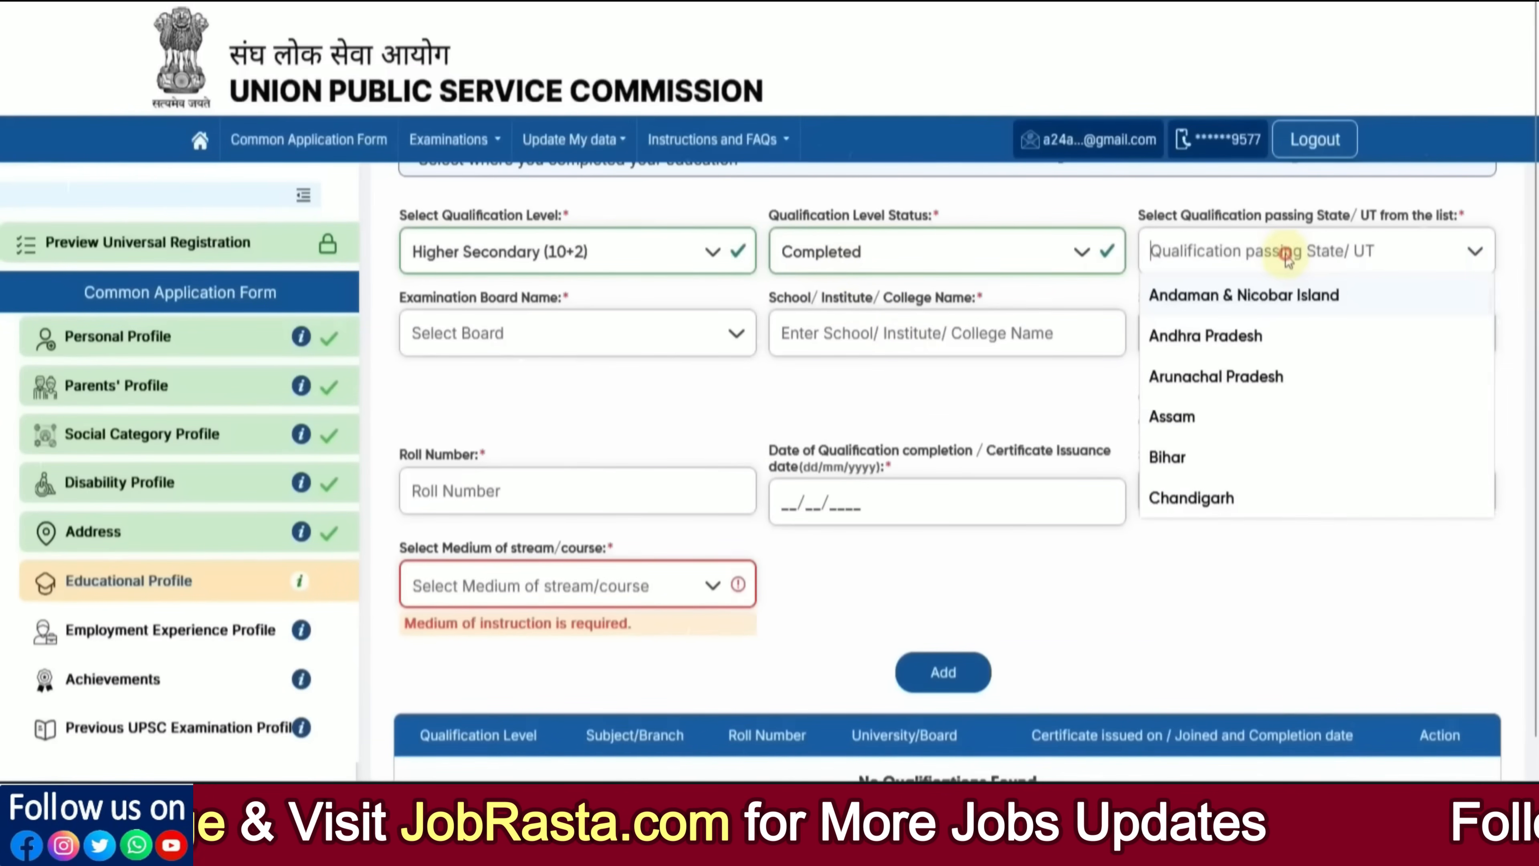
scroll(1270, 364, "down", 5)
scroll(1213, 419, "down", 3)
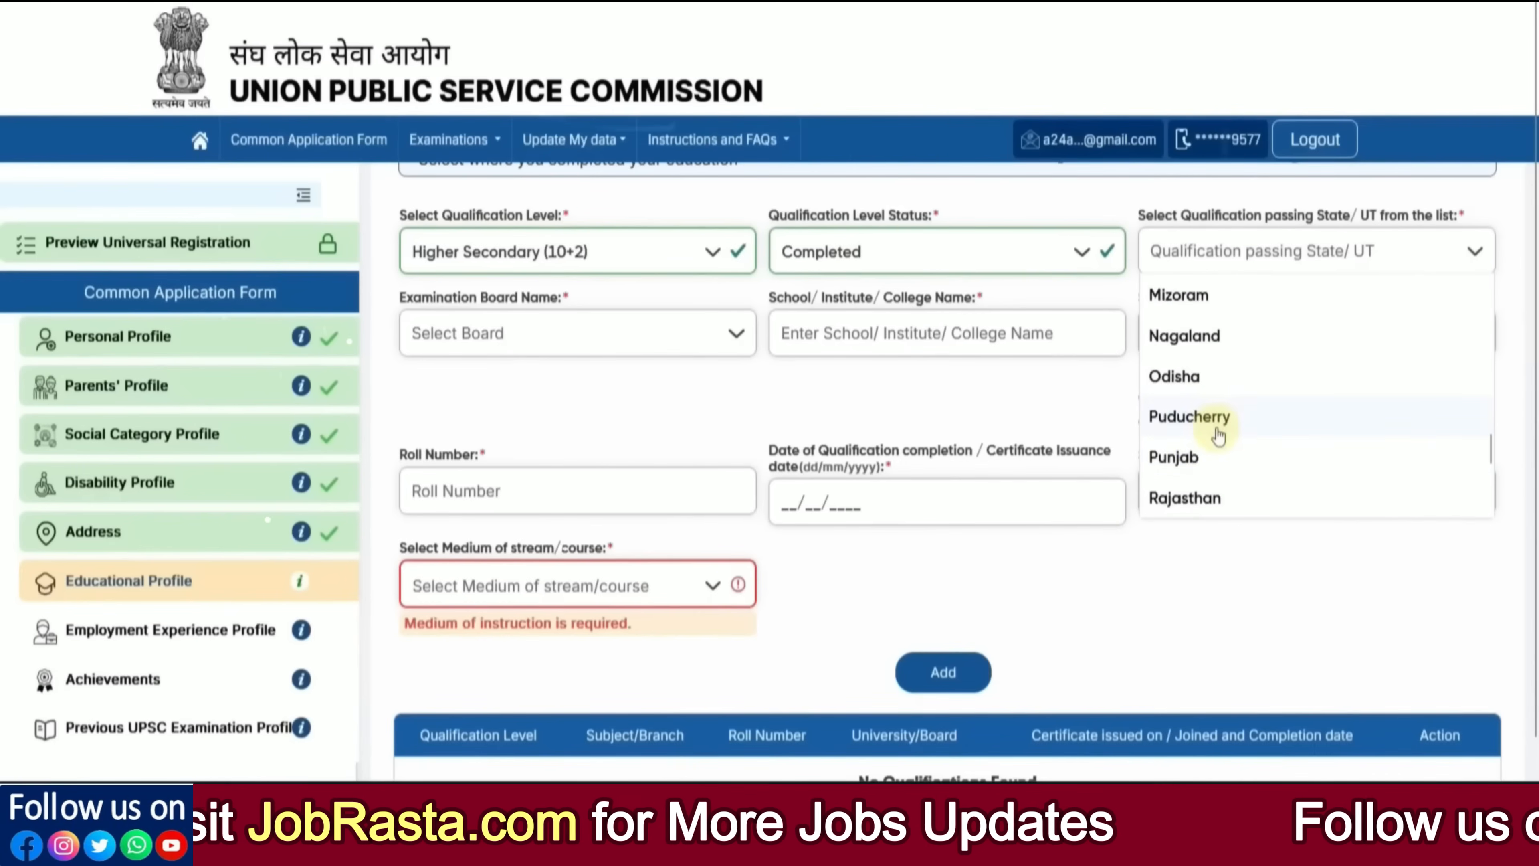
left_click(1196, 494)
Step: Select Board of Secondary Education Rajasthan as the board and enter school name Rks School
left_click(573, 333)
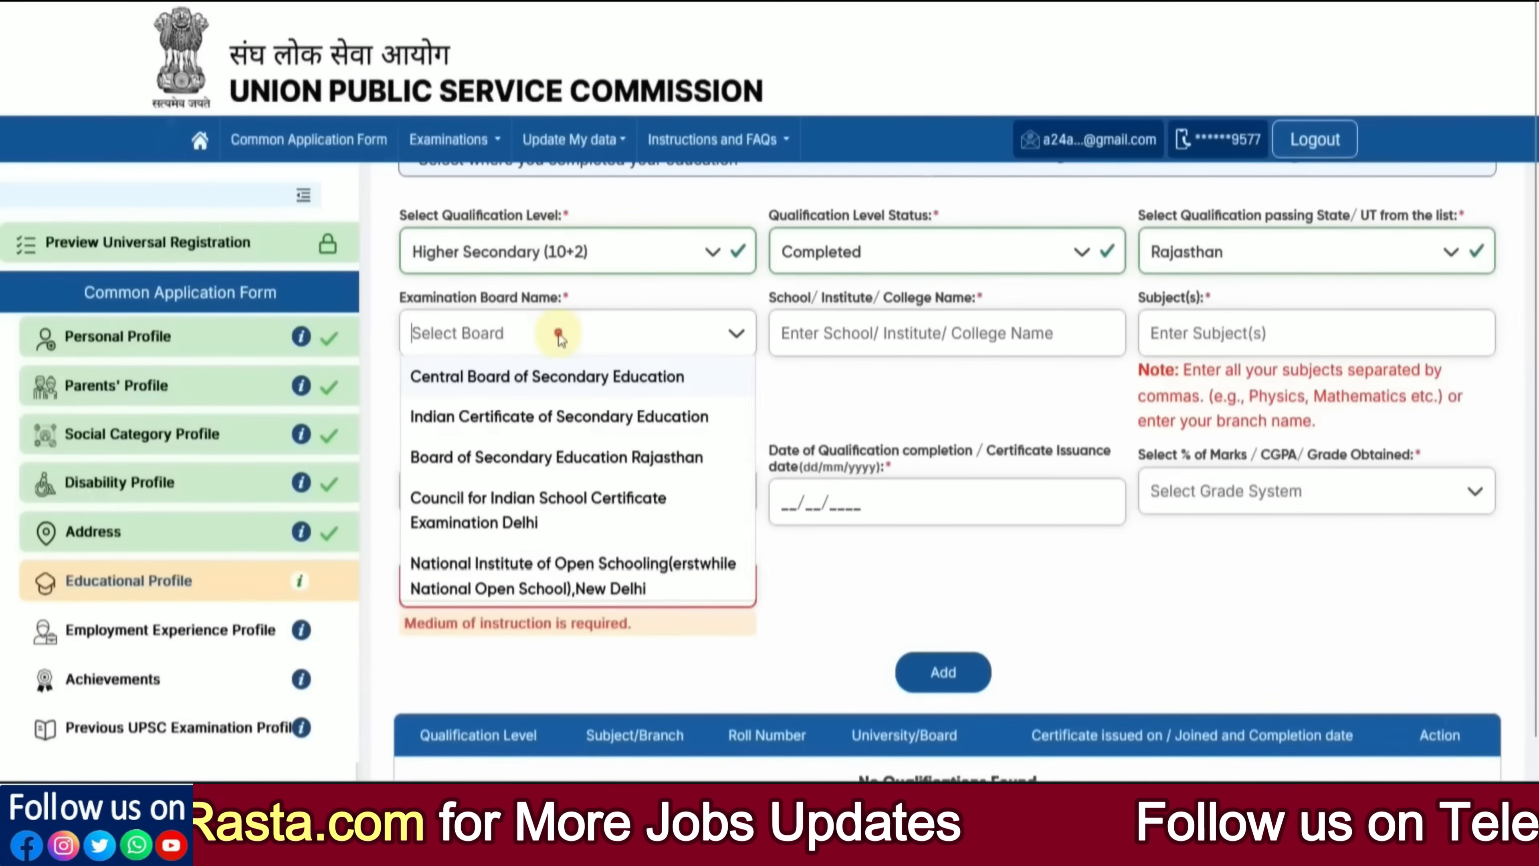
left_click(552, 458)
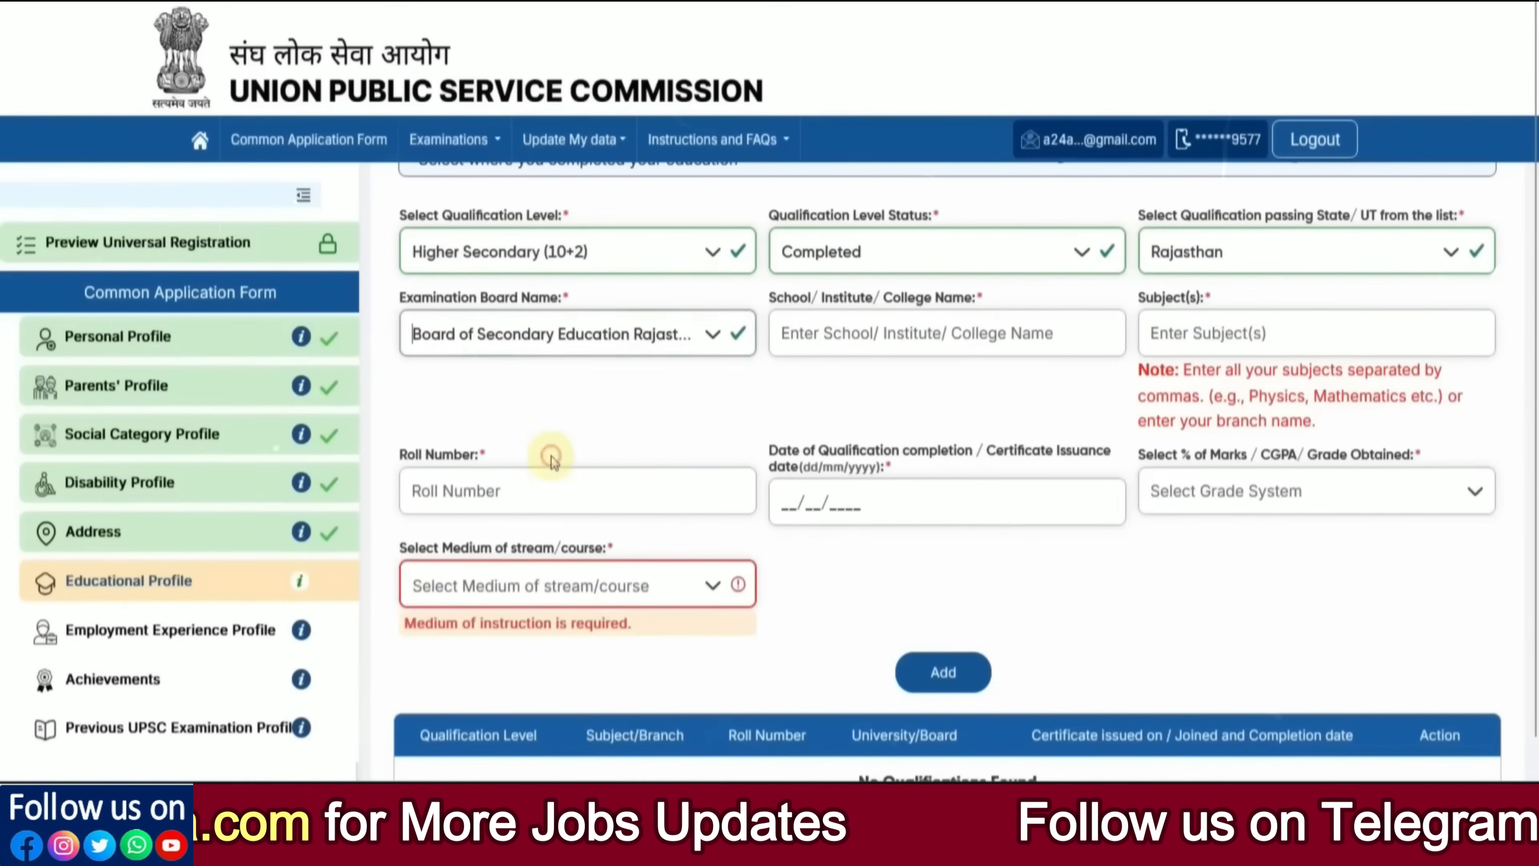
left_click(812, 352)
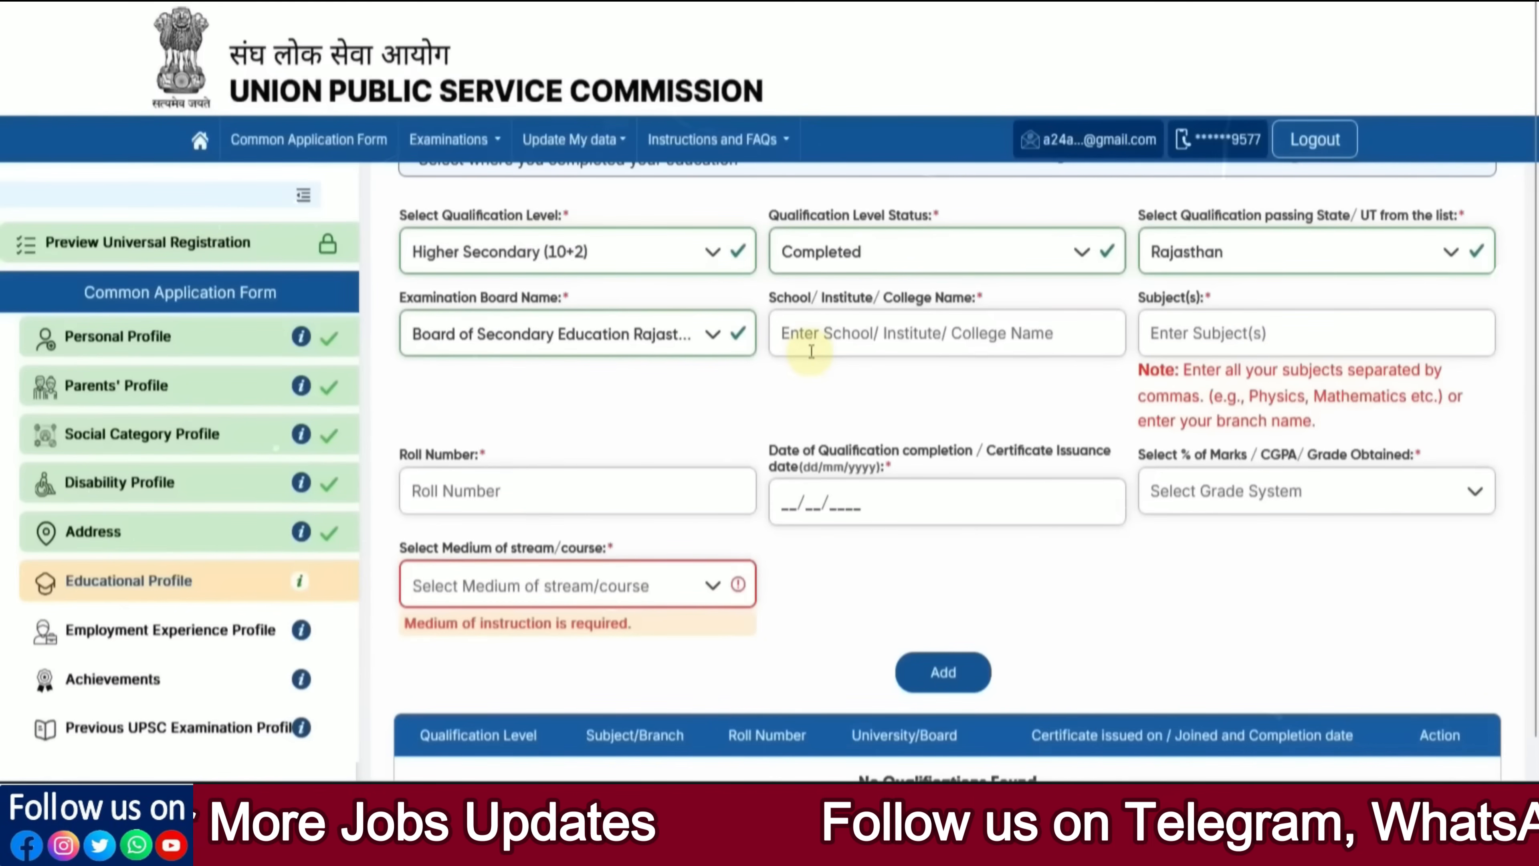
type("Rks School")
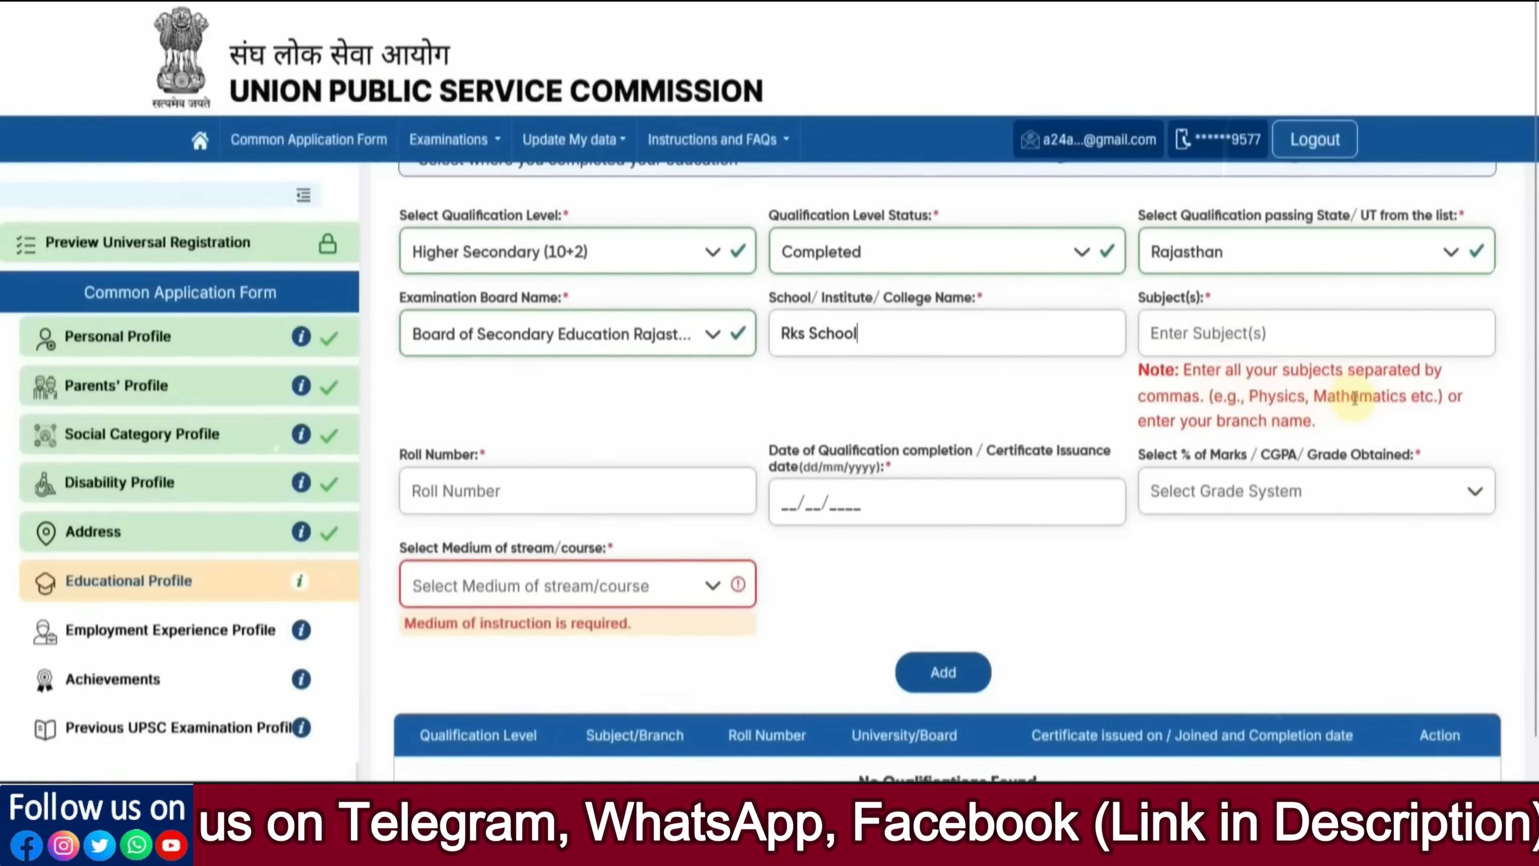
Step: Enter the subjects Math, Physics, Hindi, Chemistry
left_click(1200, 345)
type("ScienC")
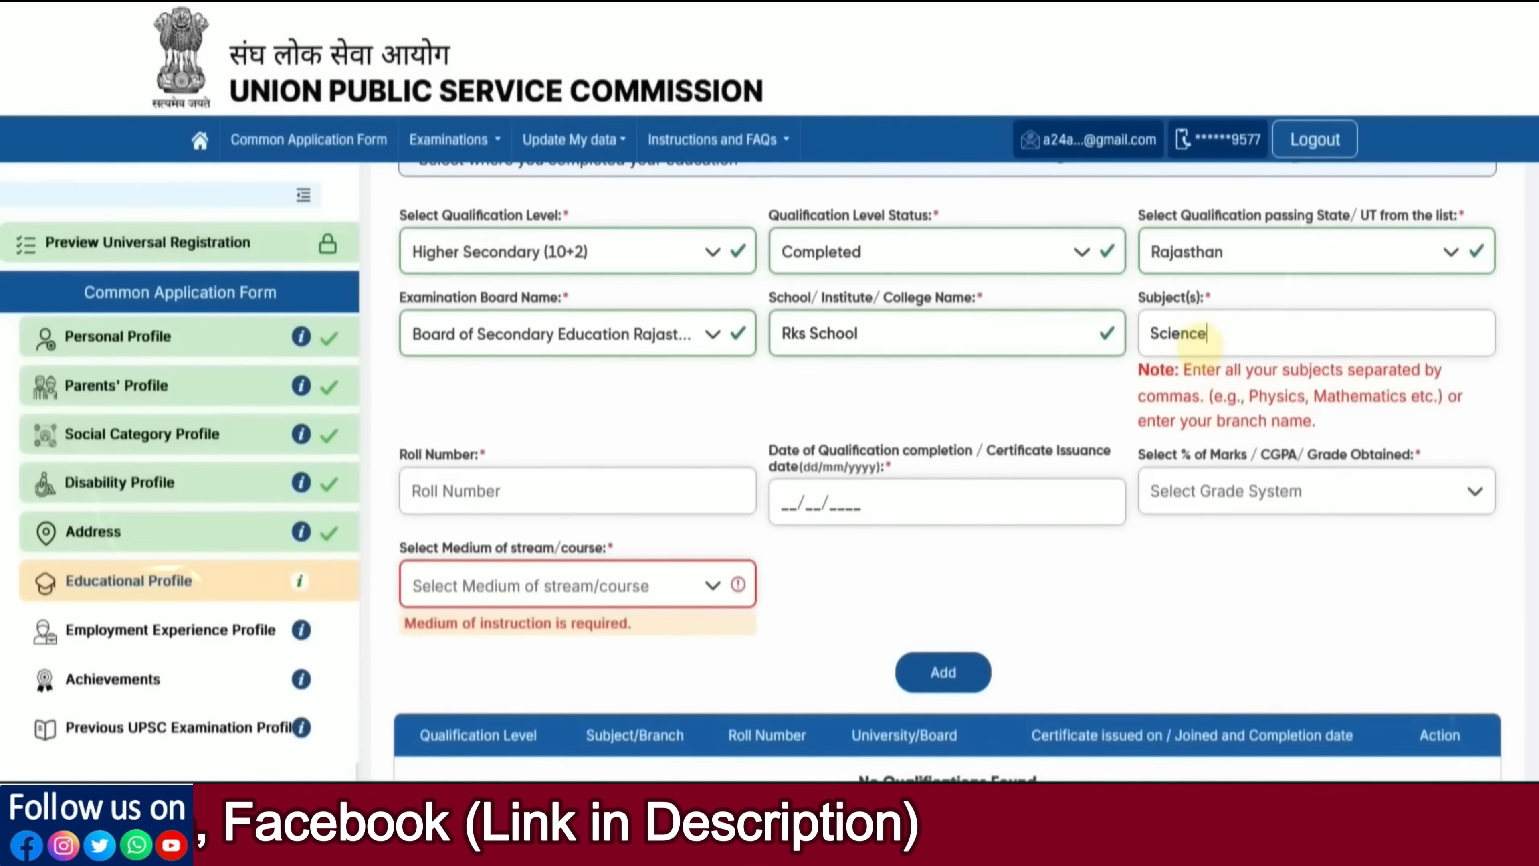
key("BackSpace")
key("BackSpace")
key("BackSpace")
key("BackSpace")
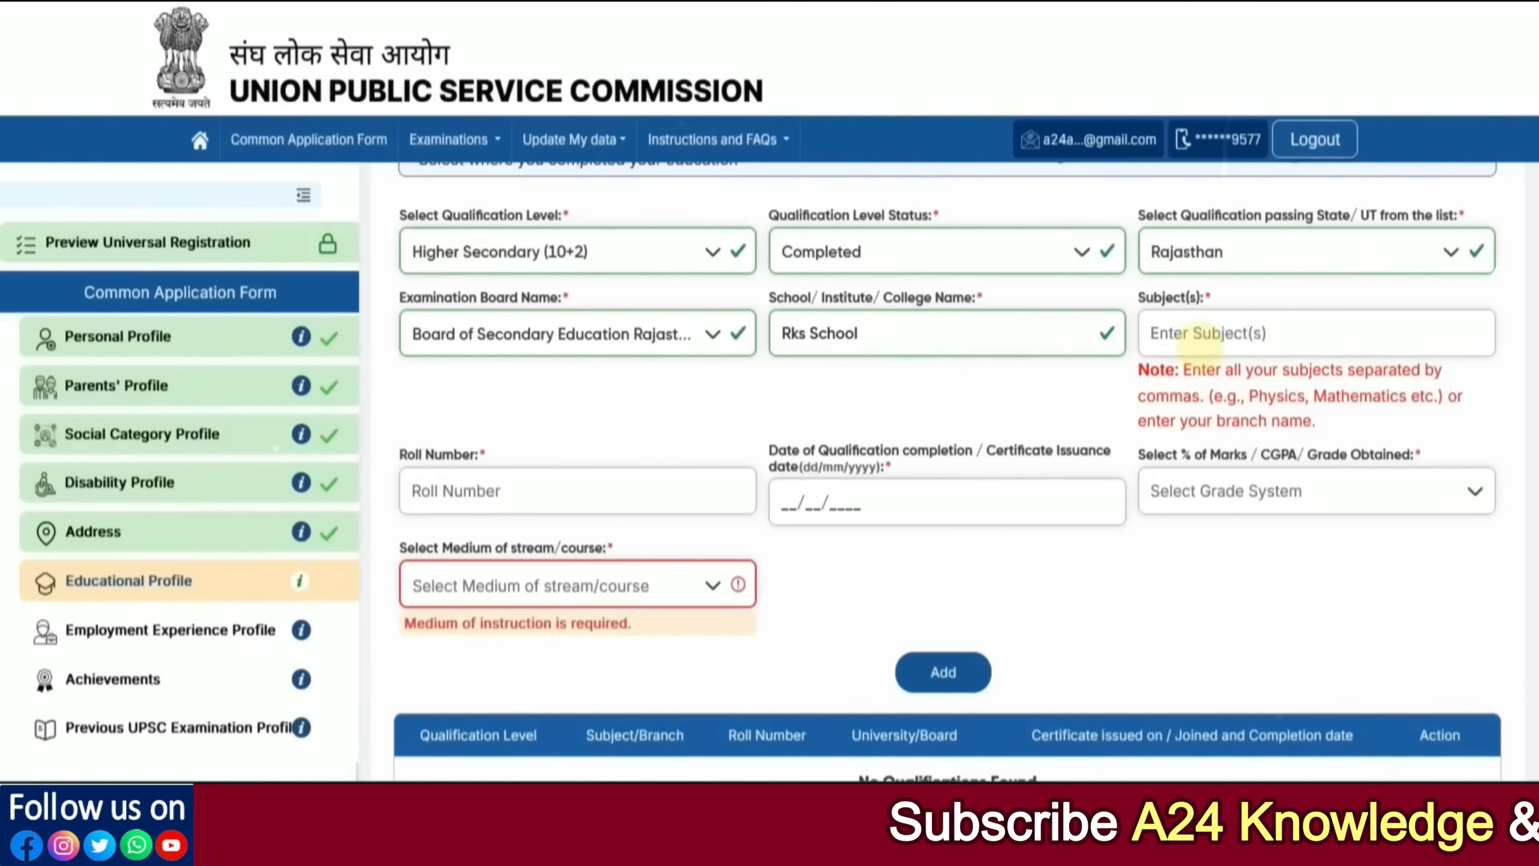
type("Math, Physics")
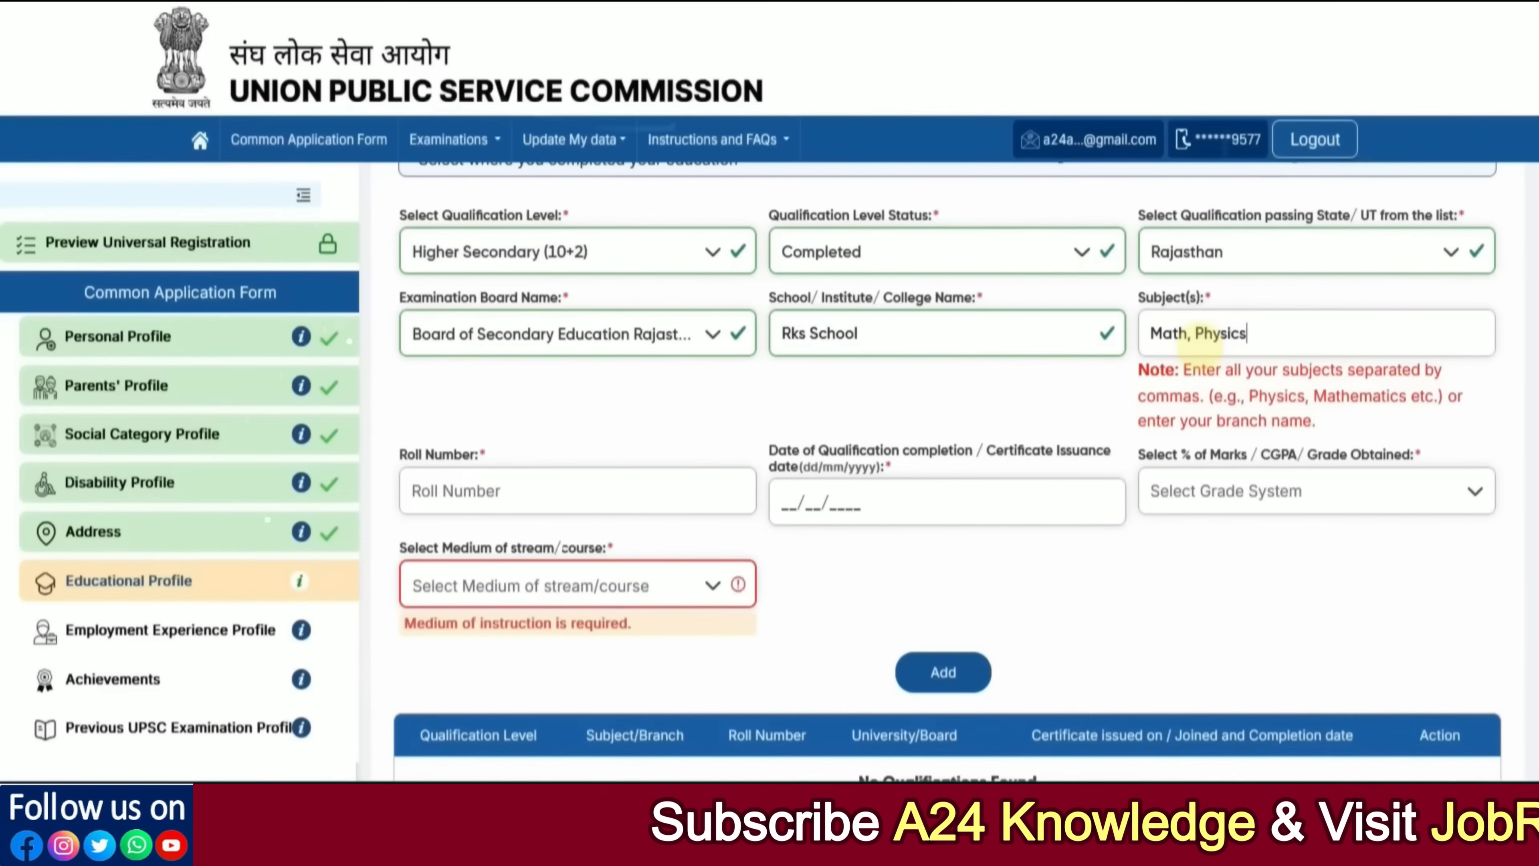
type(", Hindi, Ch")
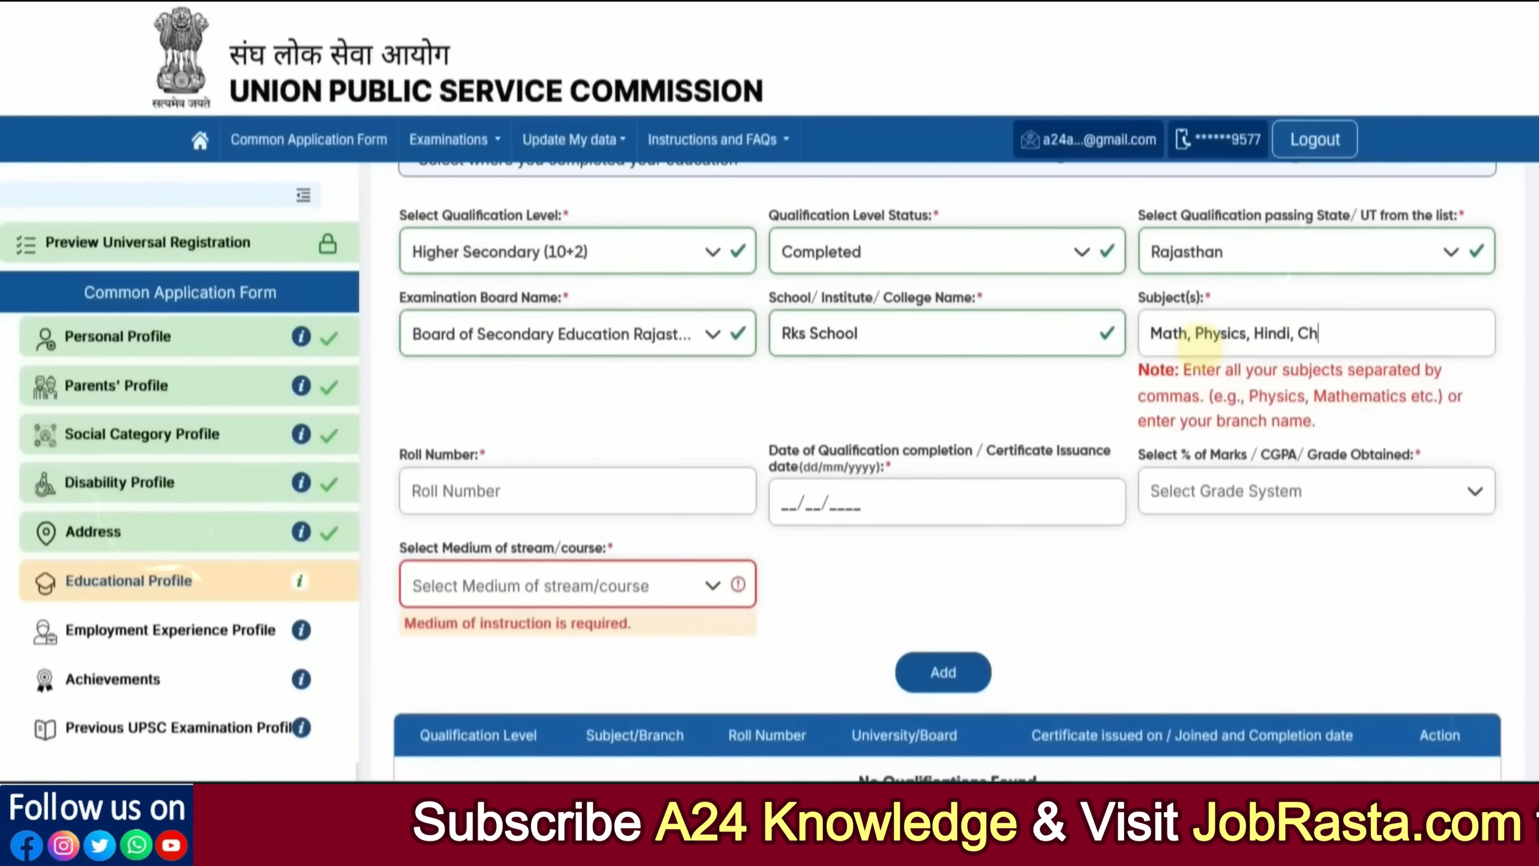
type("emistr")
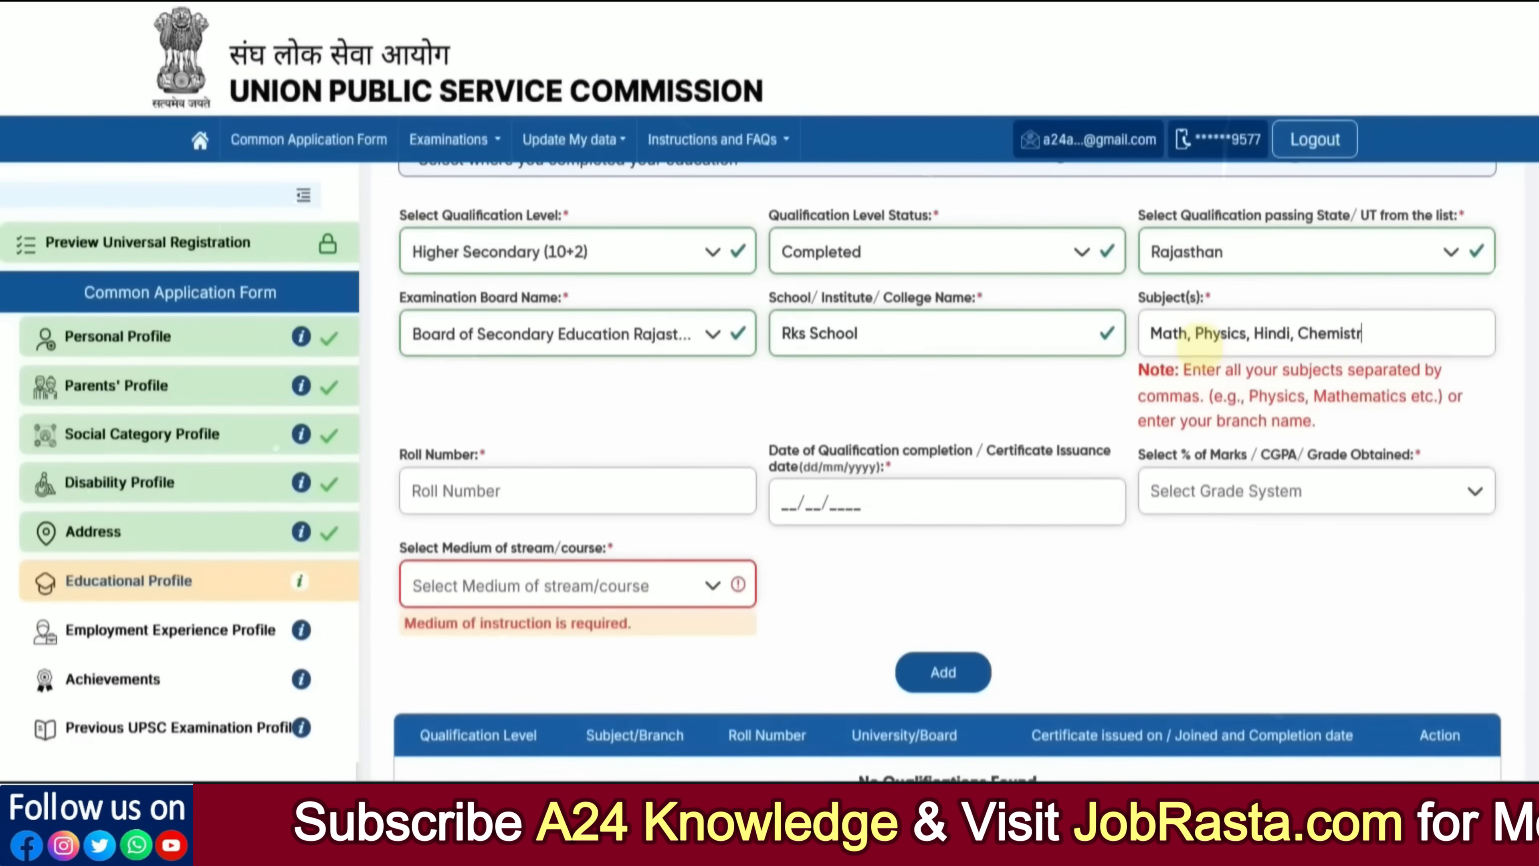
type("y")
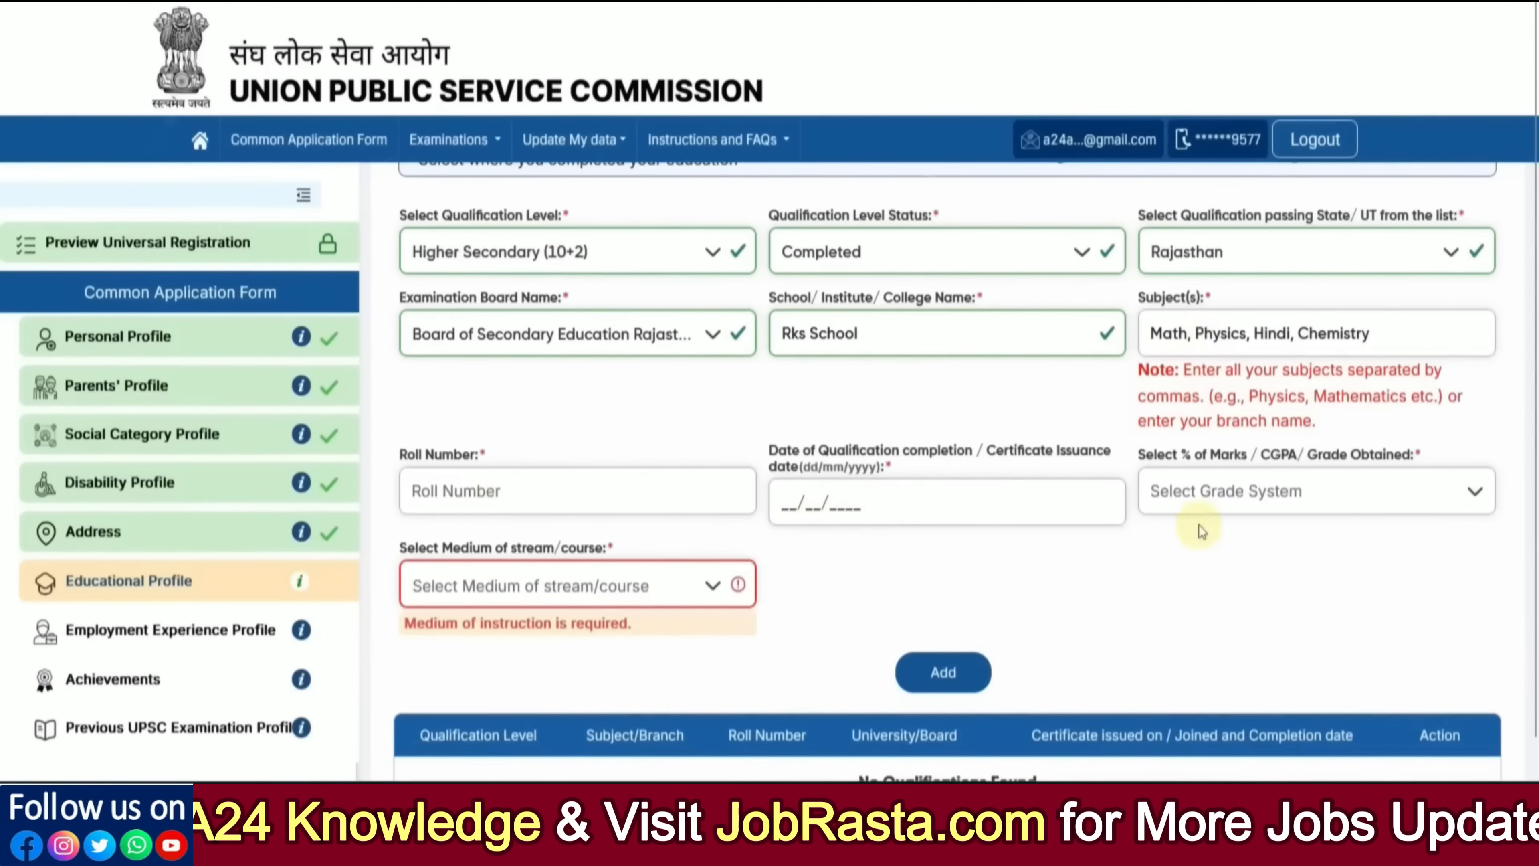
Step: Record the result as 76 Percentage(%) Marks with Hindi as the medium of instruction
left_click(1212, 491)
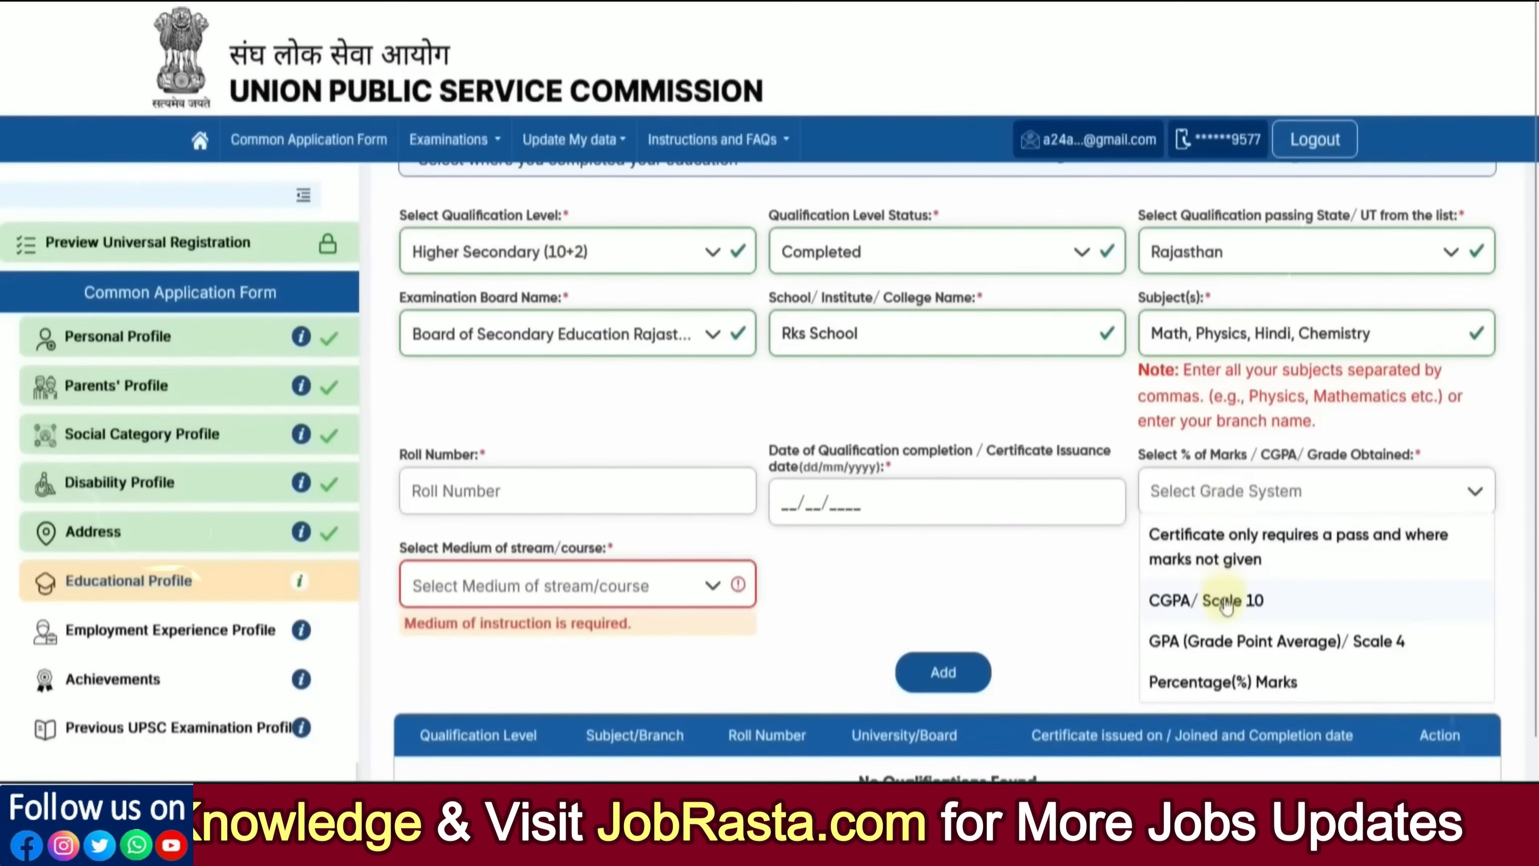
left_click(1227, 682)
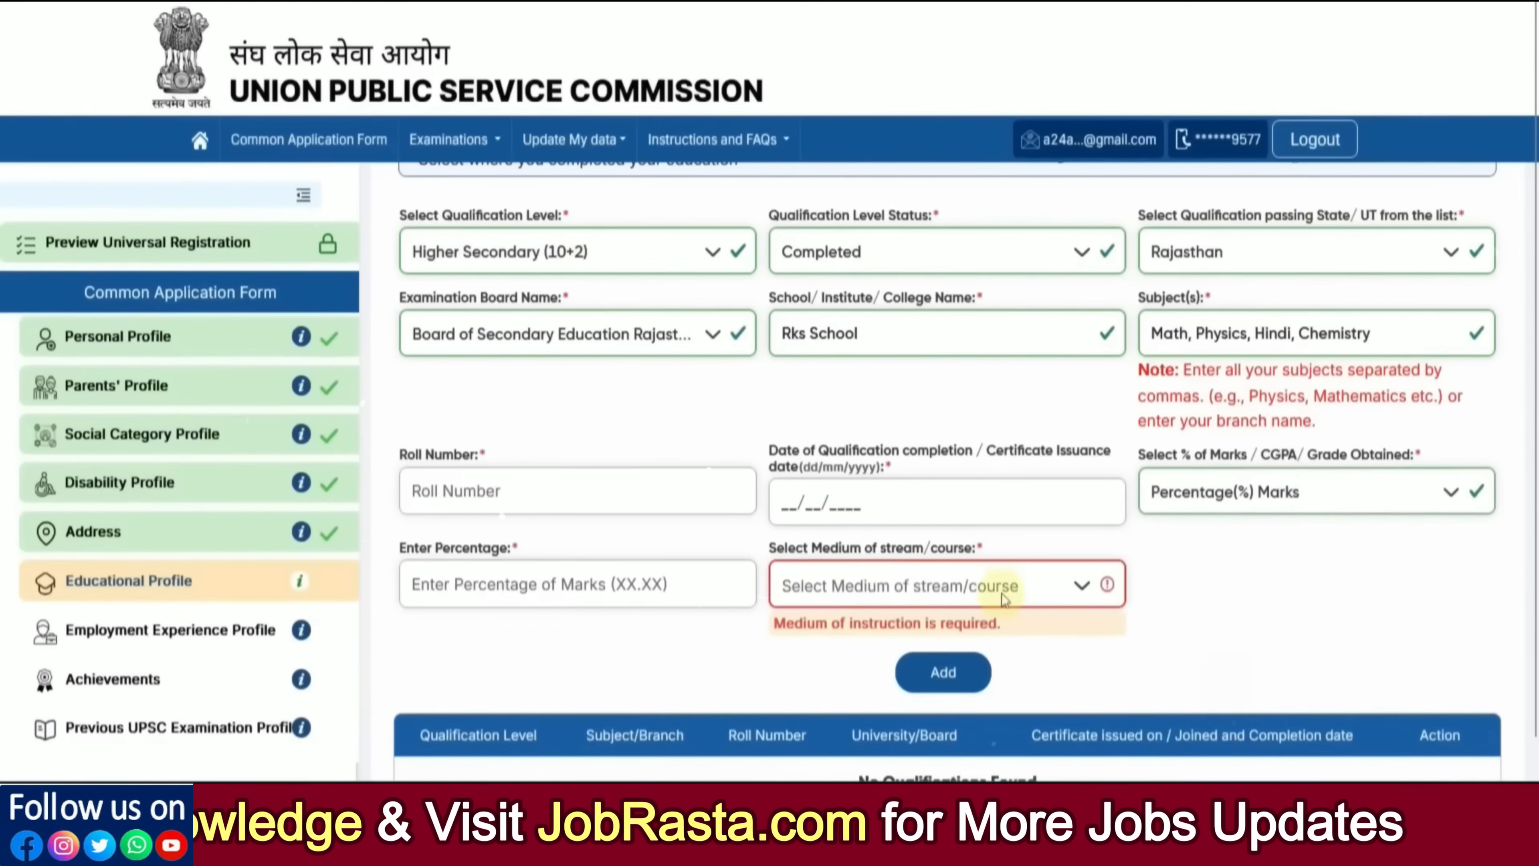
left_click(549, 576)
type("76")
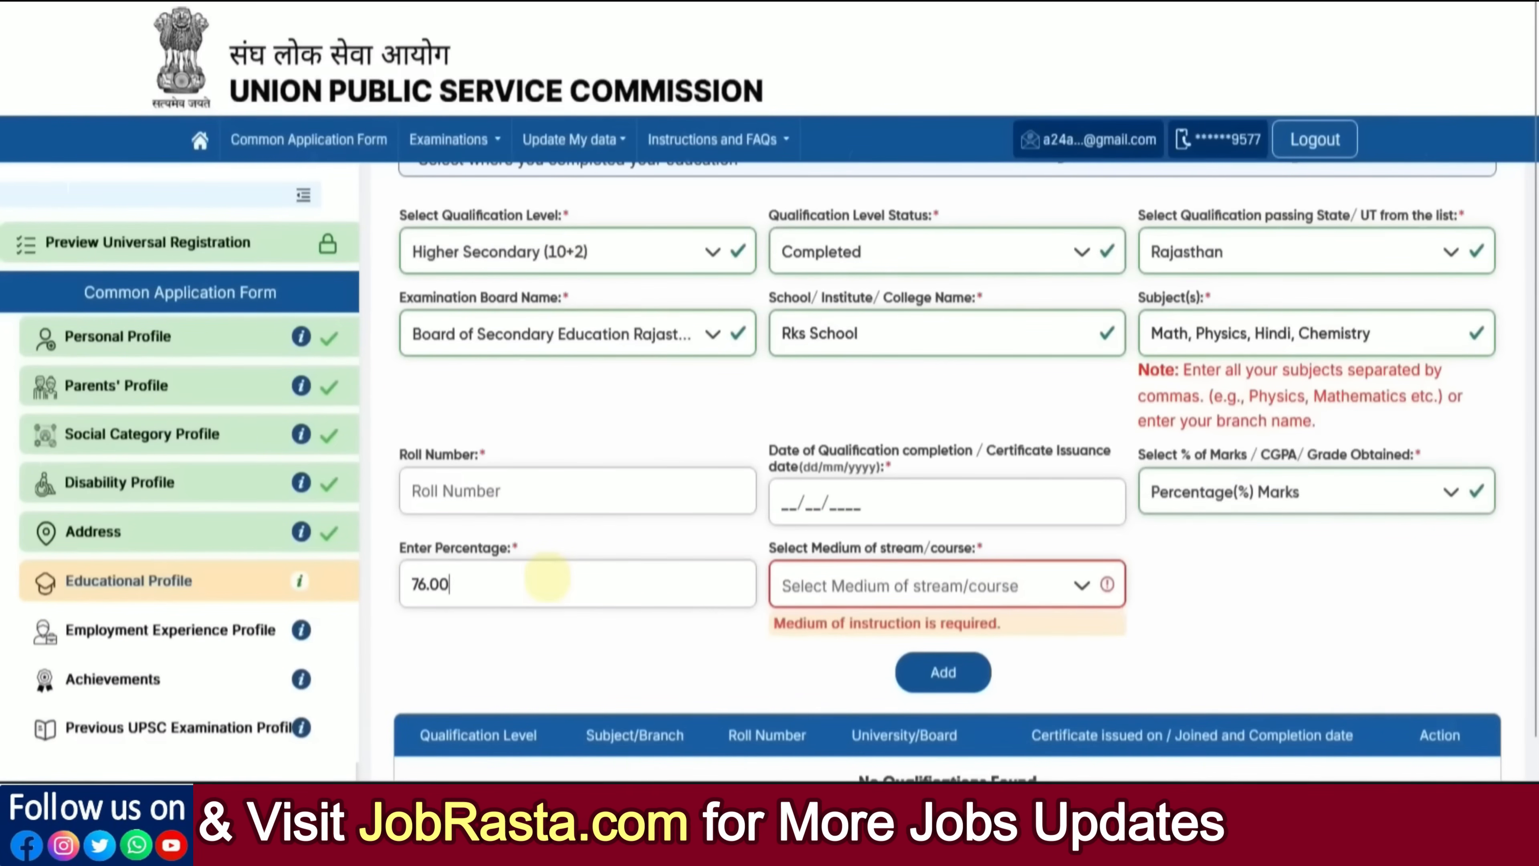
left_click(808, 594)
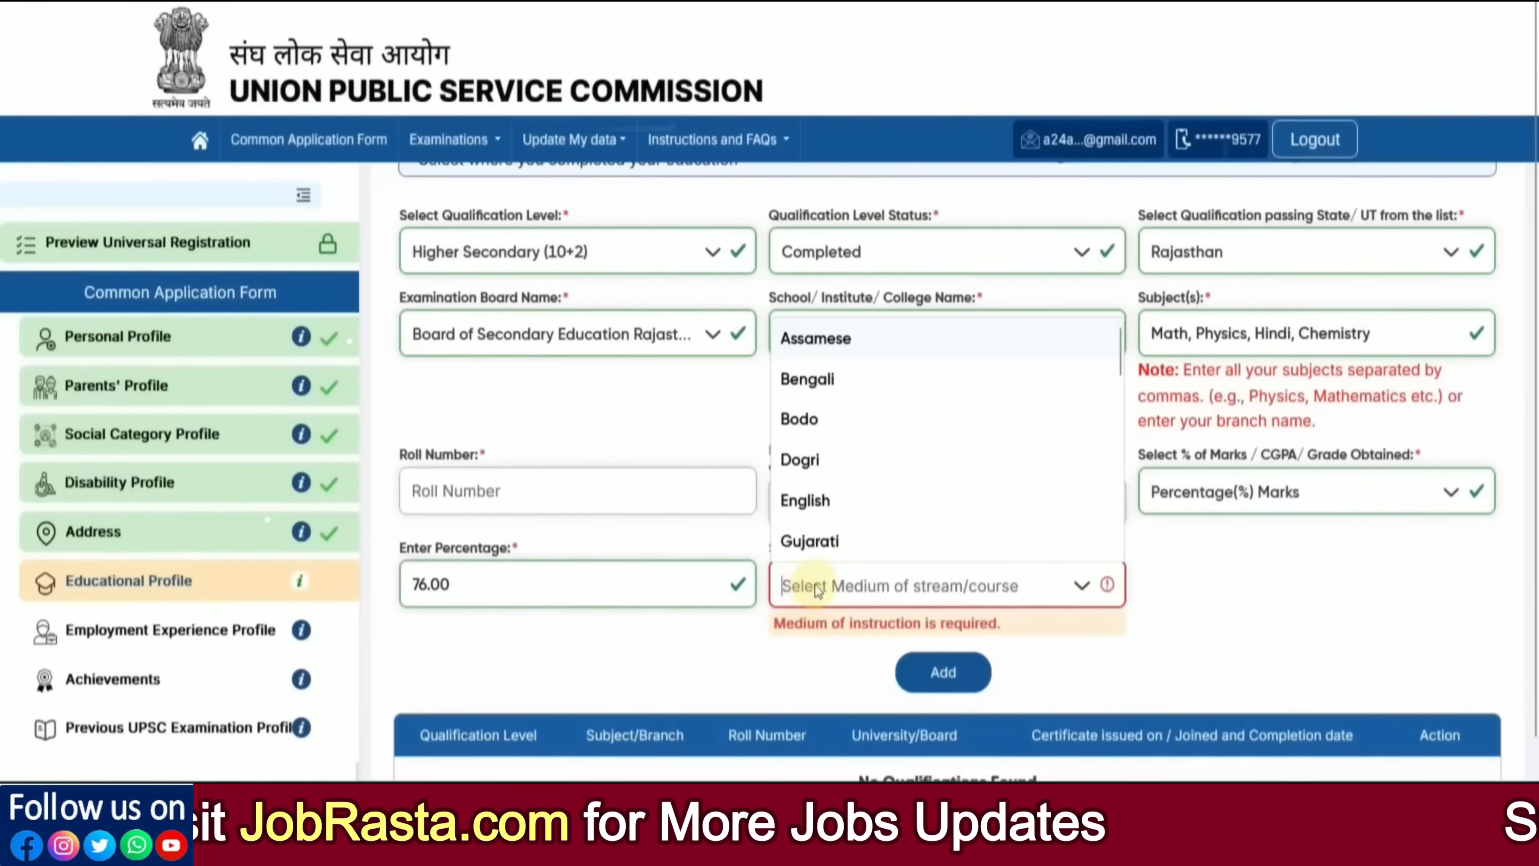
scroll(842, 462, "down", 2)
left_click(835, 458)
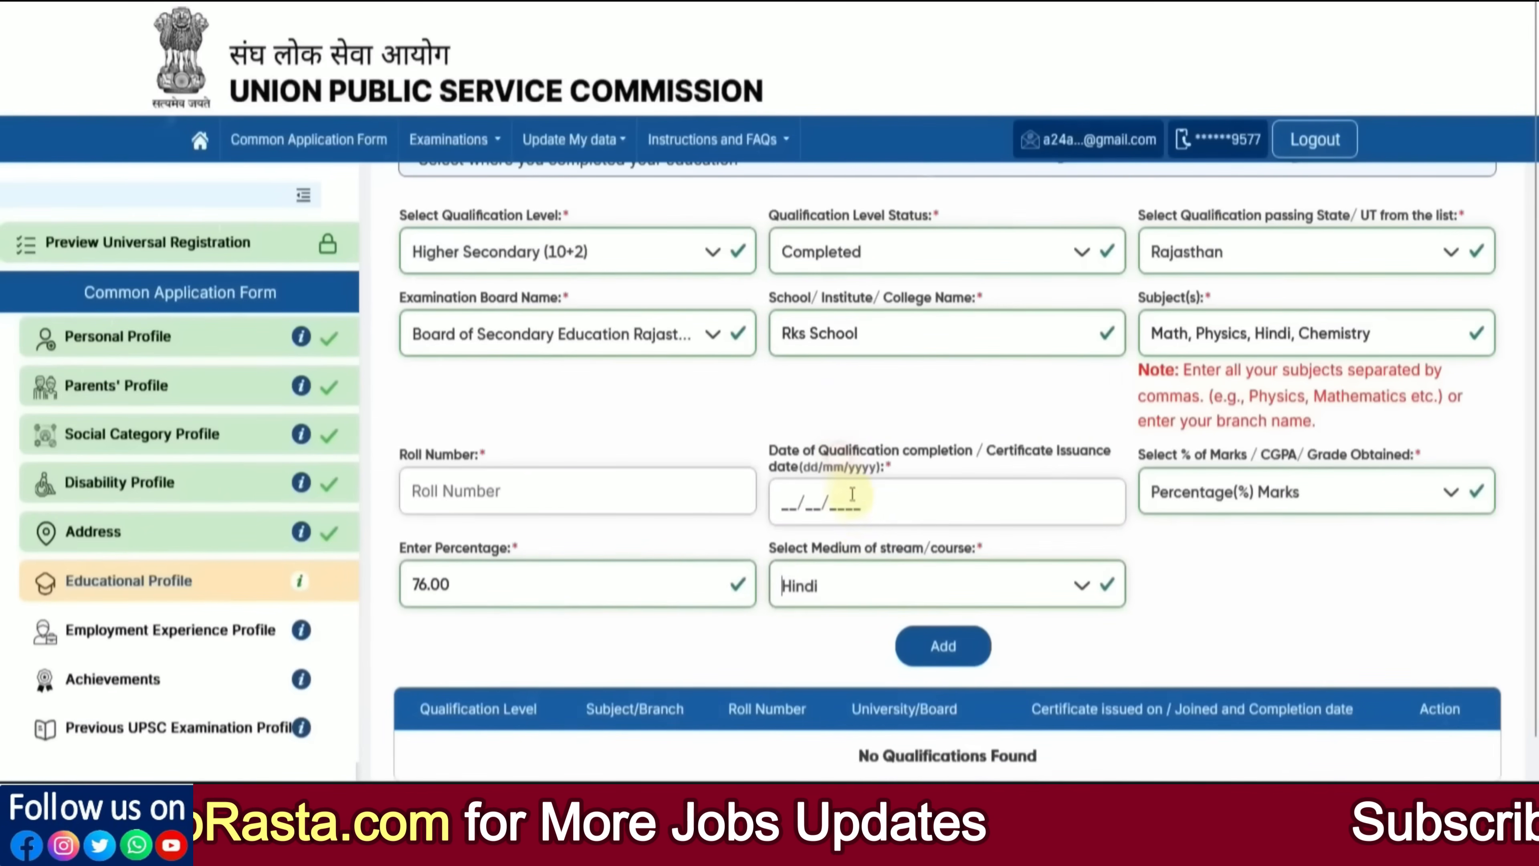
scroll(725, 510, "down", 1)
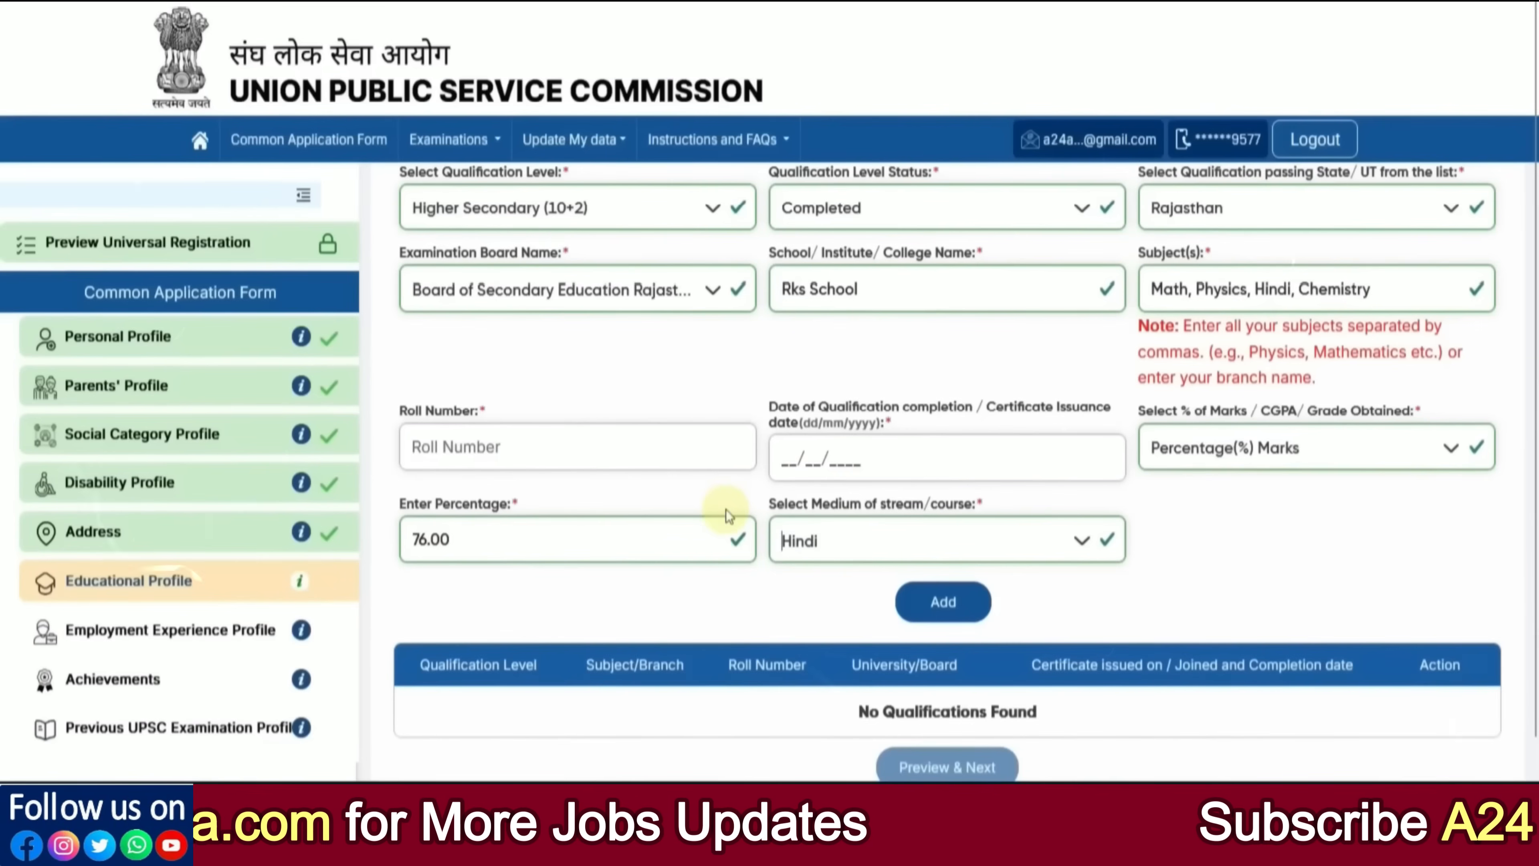
Step: Add the Higher Secondary (10+2) qualification to the table and dismiss the missing-data warning
left_click(951, 615)
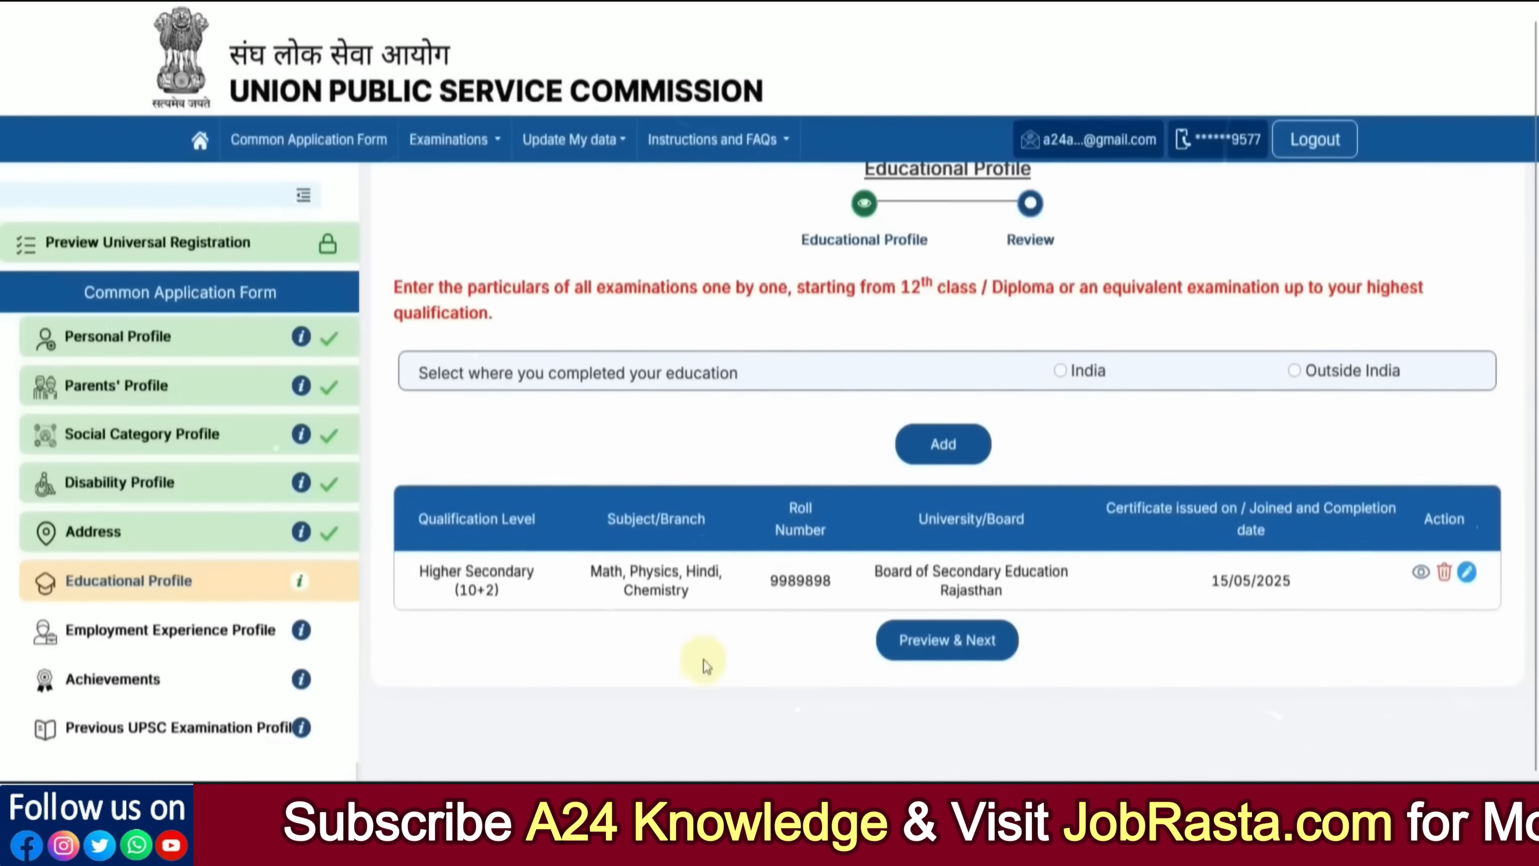
left_click(942, 444)
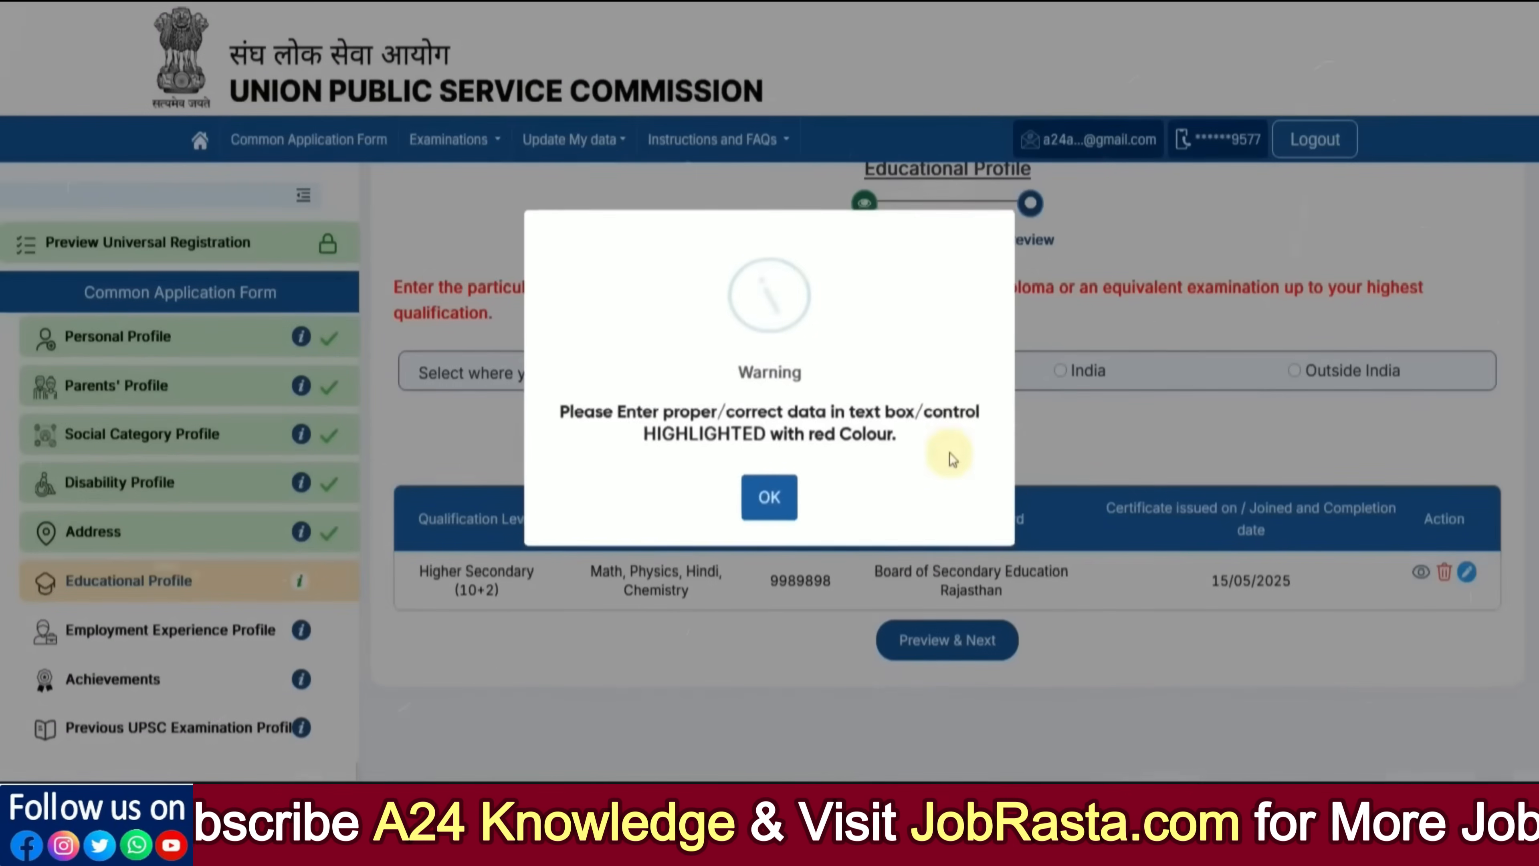
left_click(765, 505)
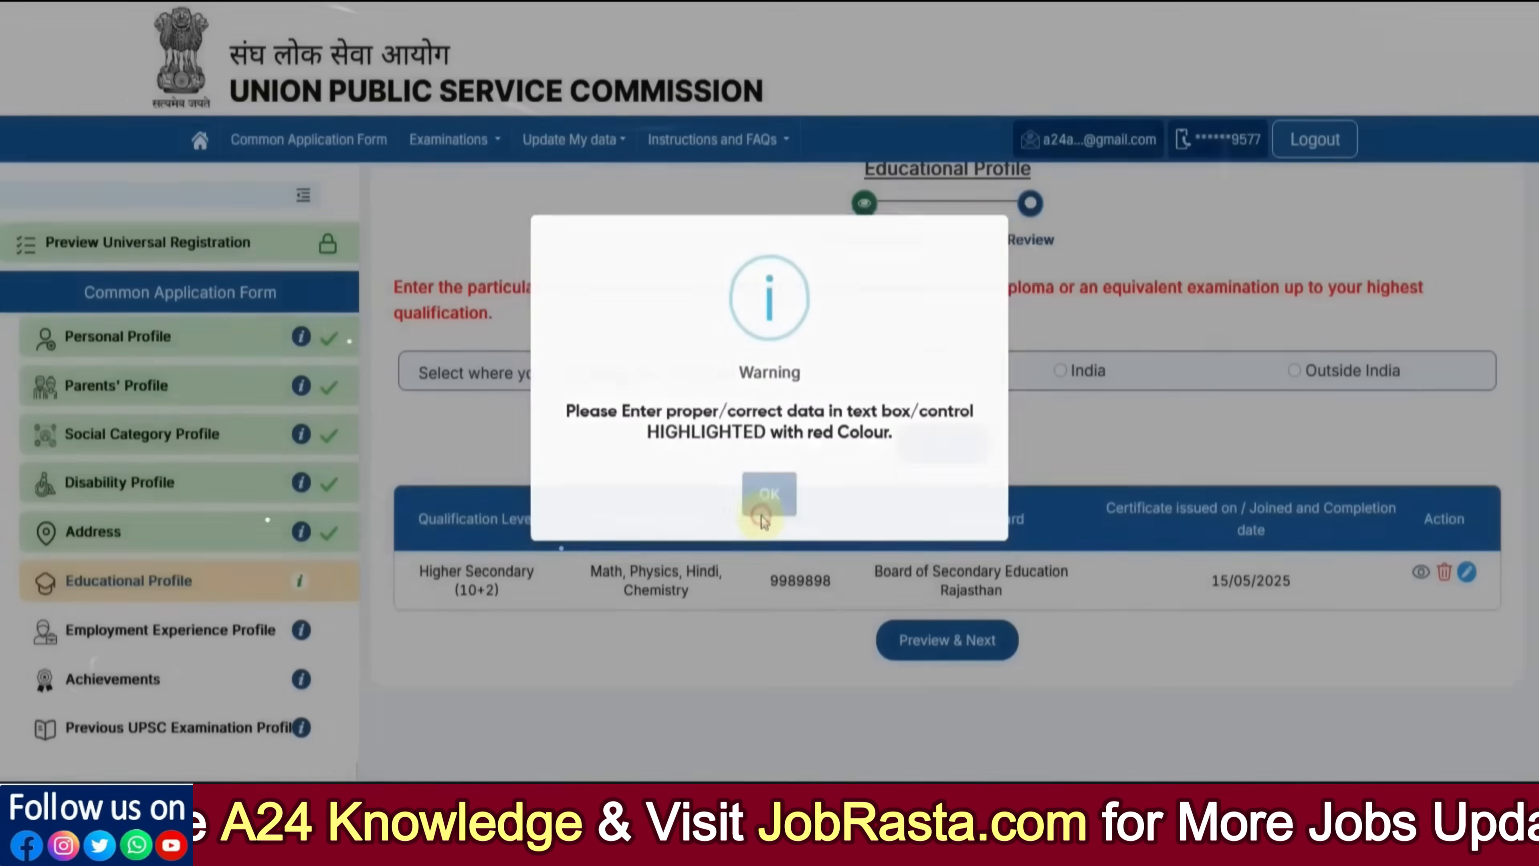
Step: Begin a new India-based qualification entry and bring up the qualification level choices
left_click(1062, 371)
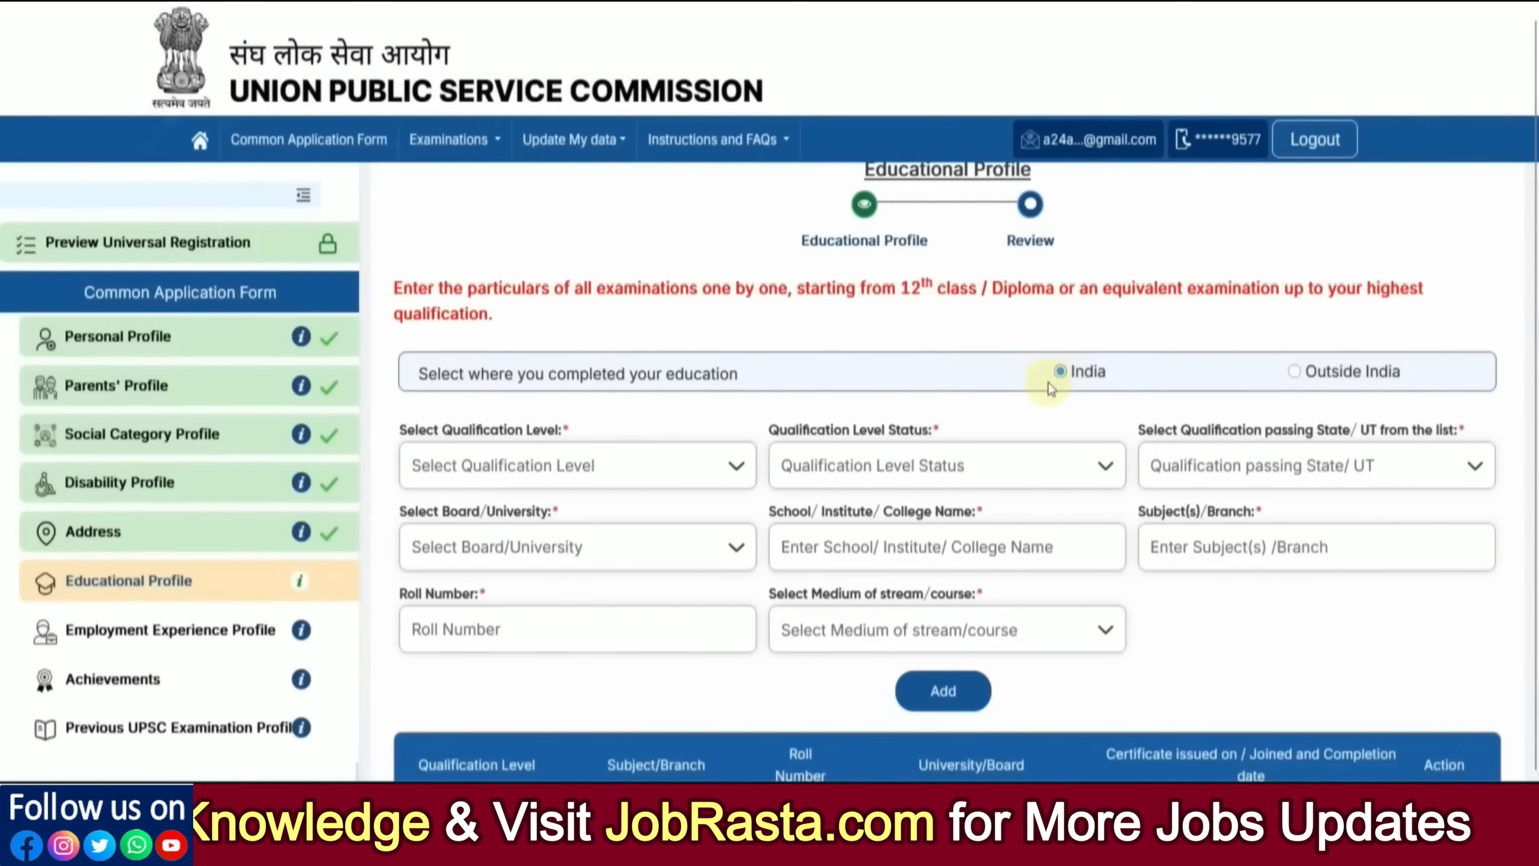
scroll(1076, 382, "down", 2)
left_click(591, 322)
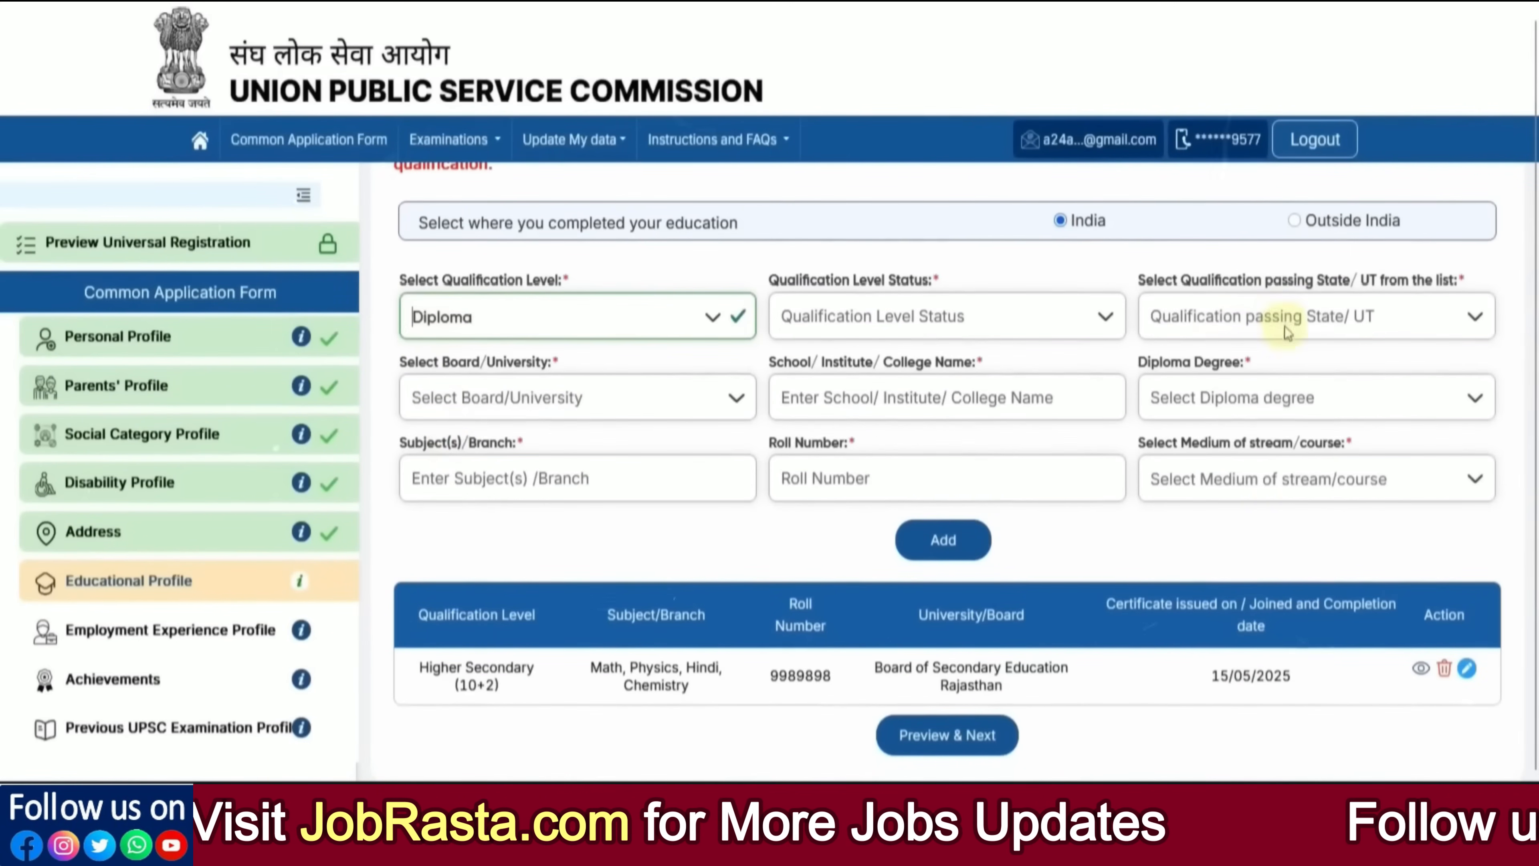
Step: Change the qualification level to Graduate with status Completed
left_click(492, 317)
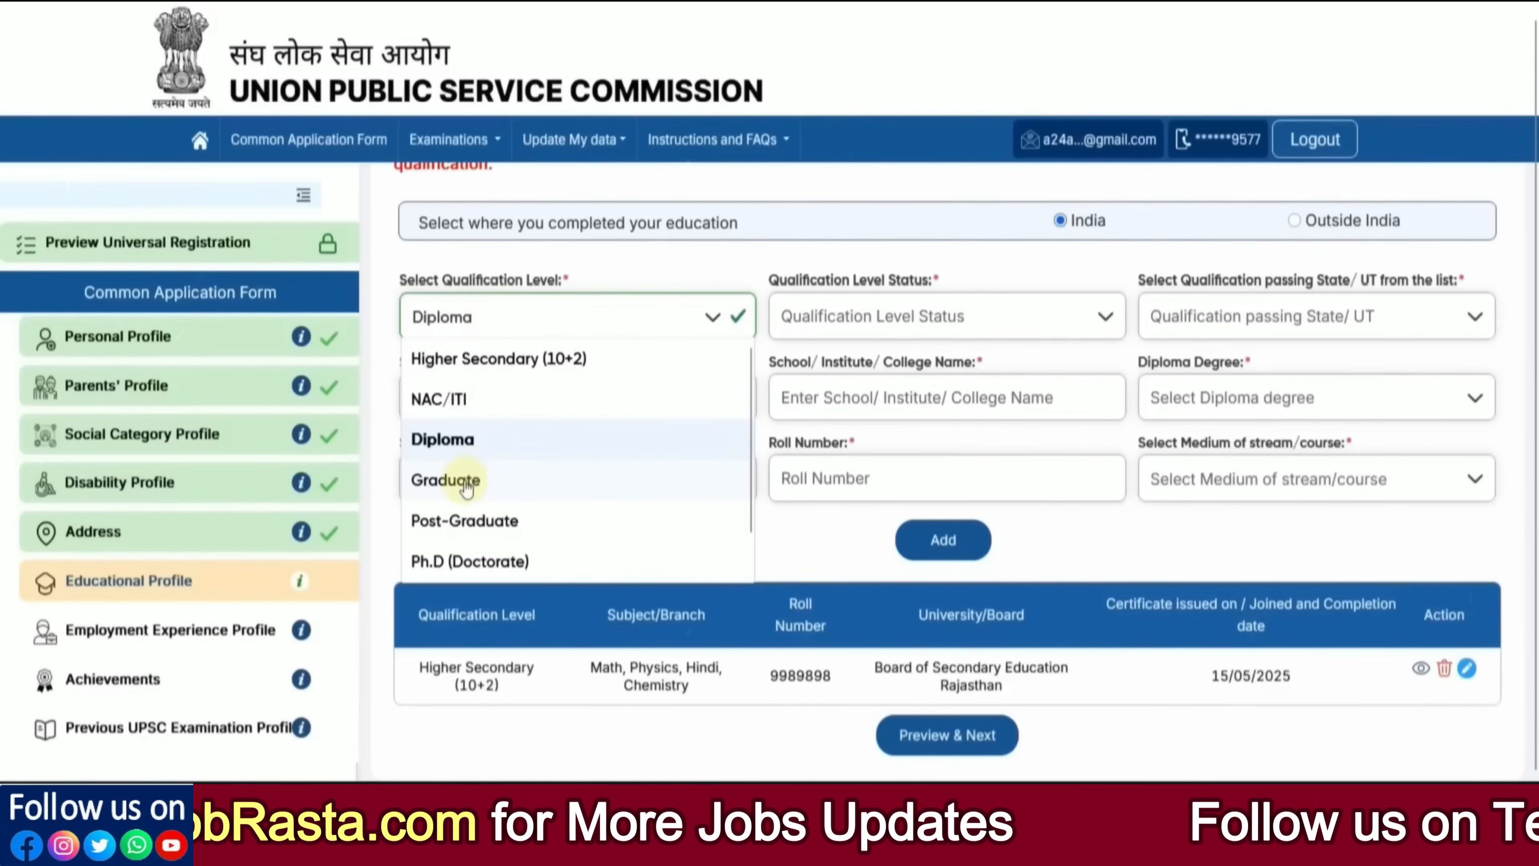
left_click(453, 489)
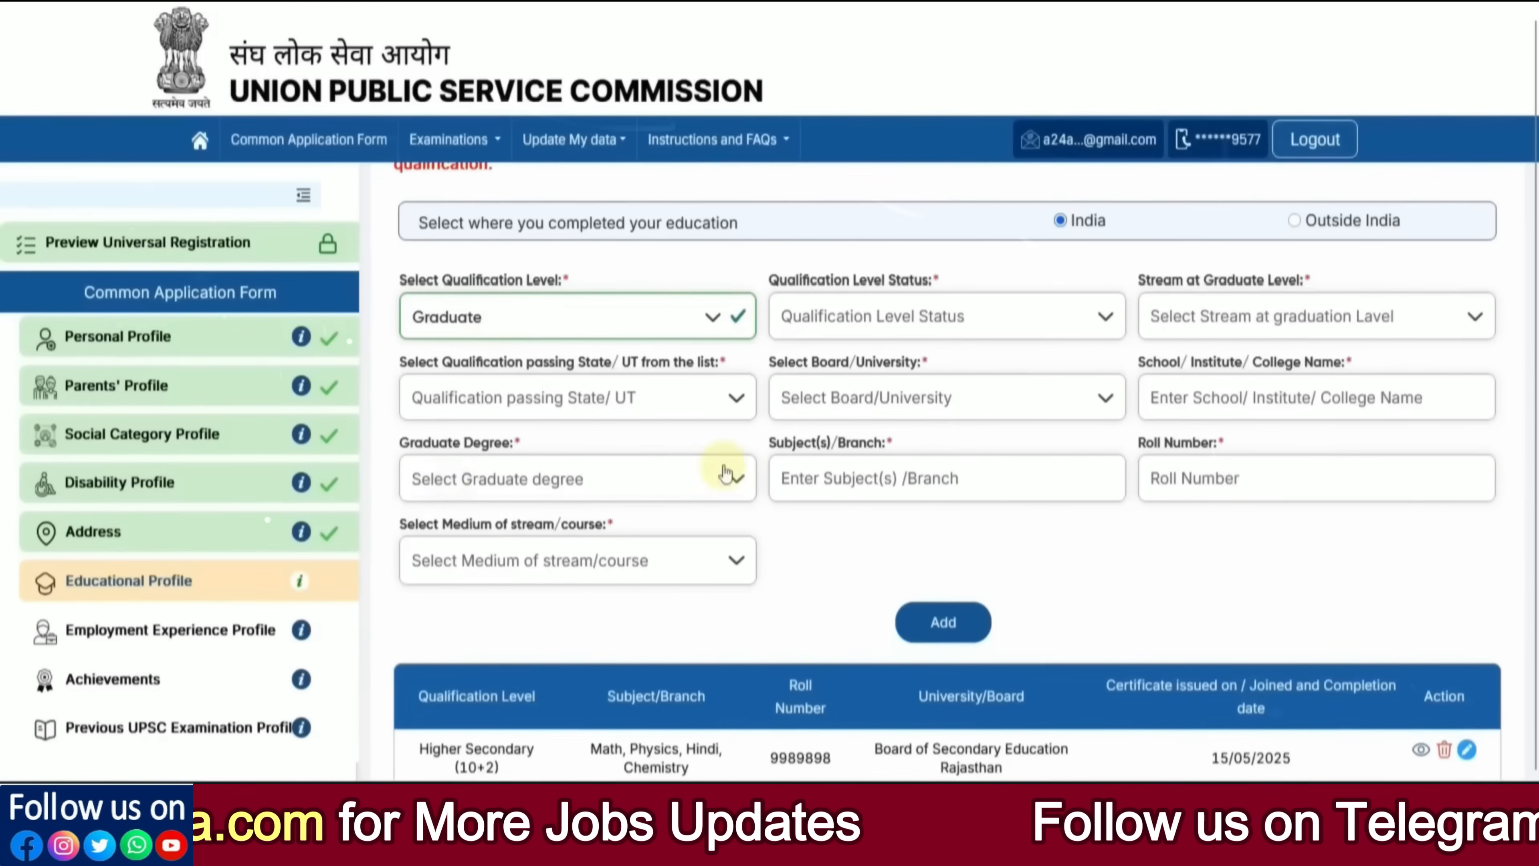
left_click(841, 333)
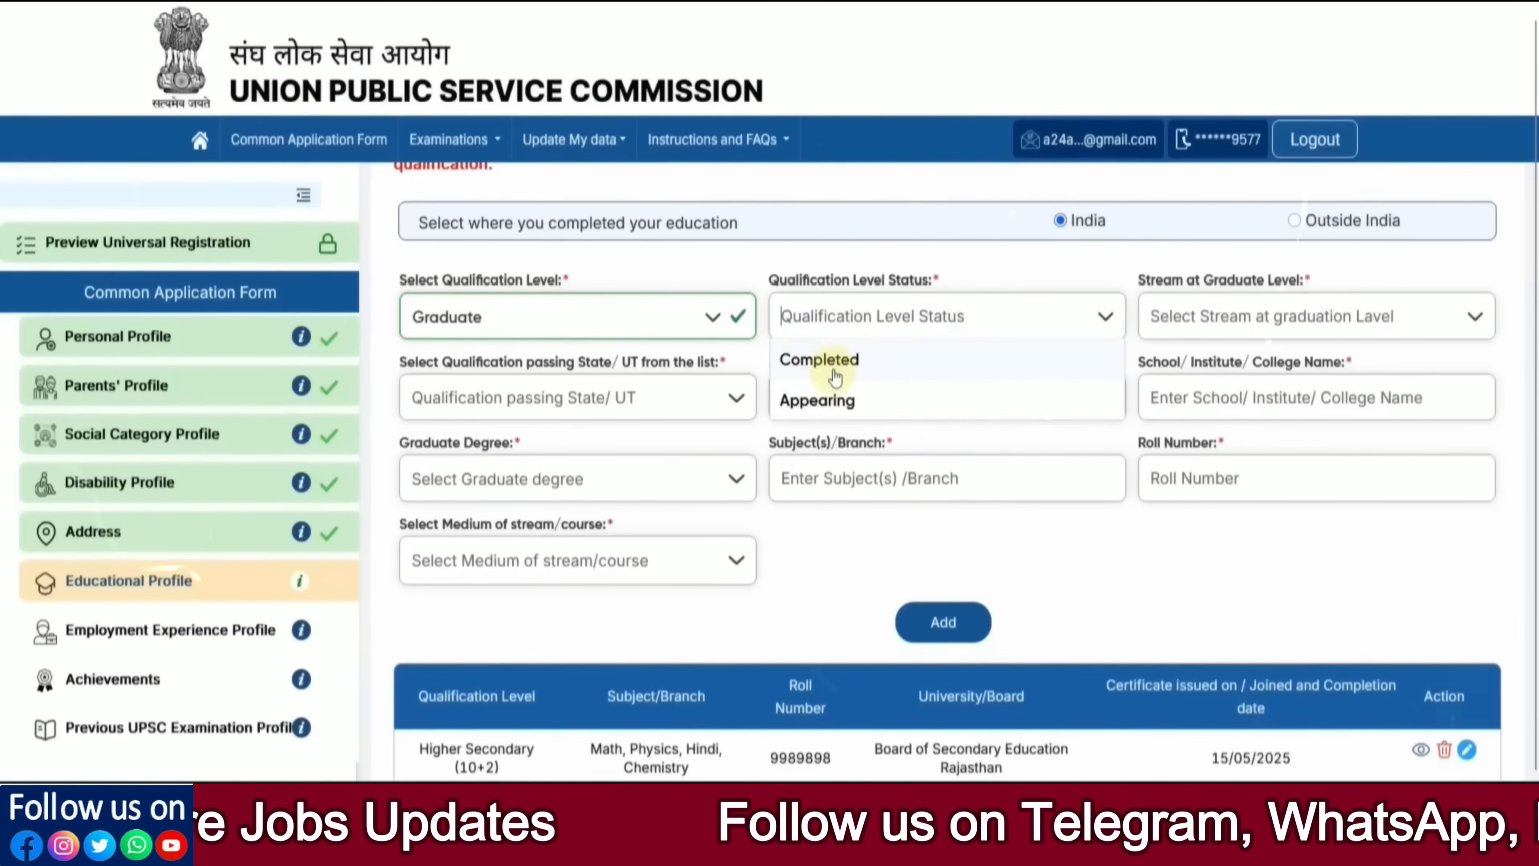
left_click(821, 360)
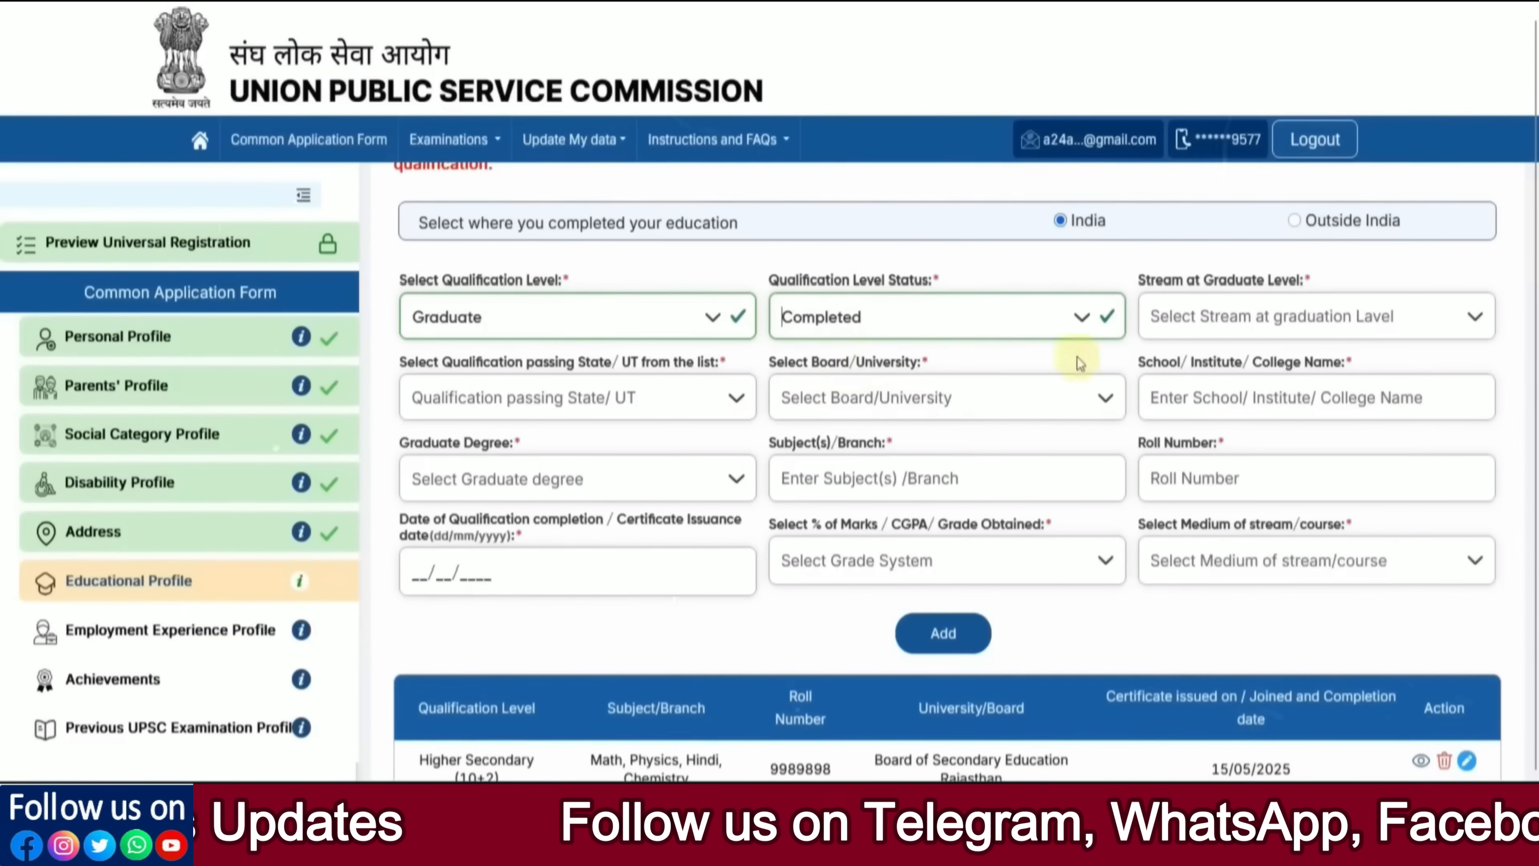
left_click(1013, 326)
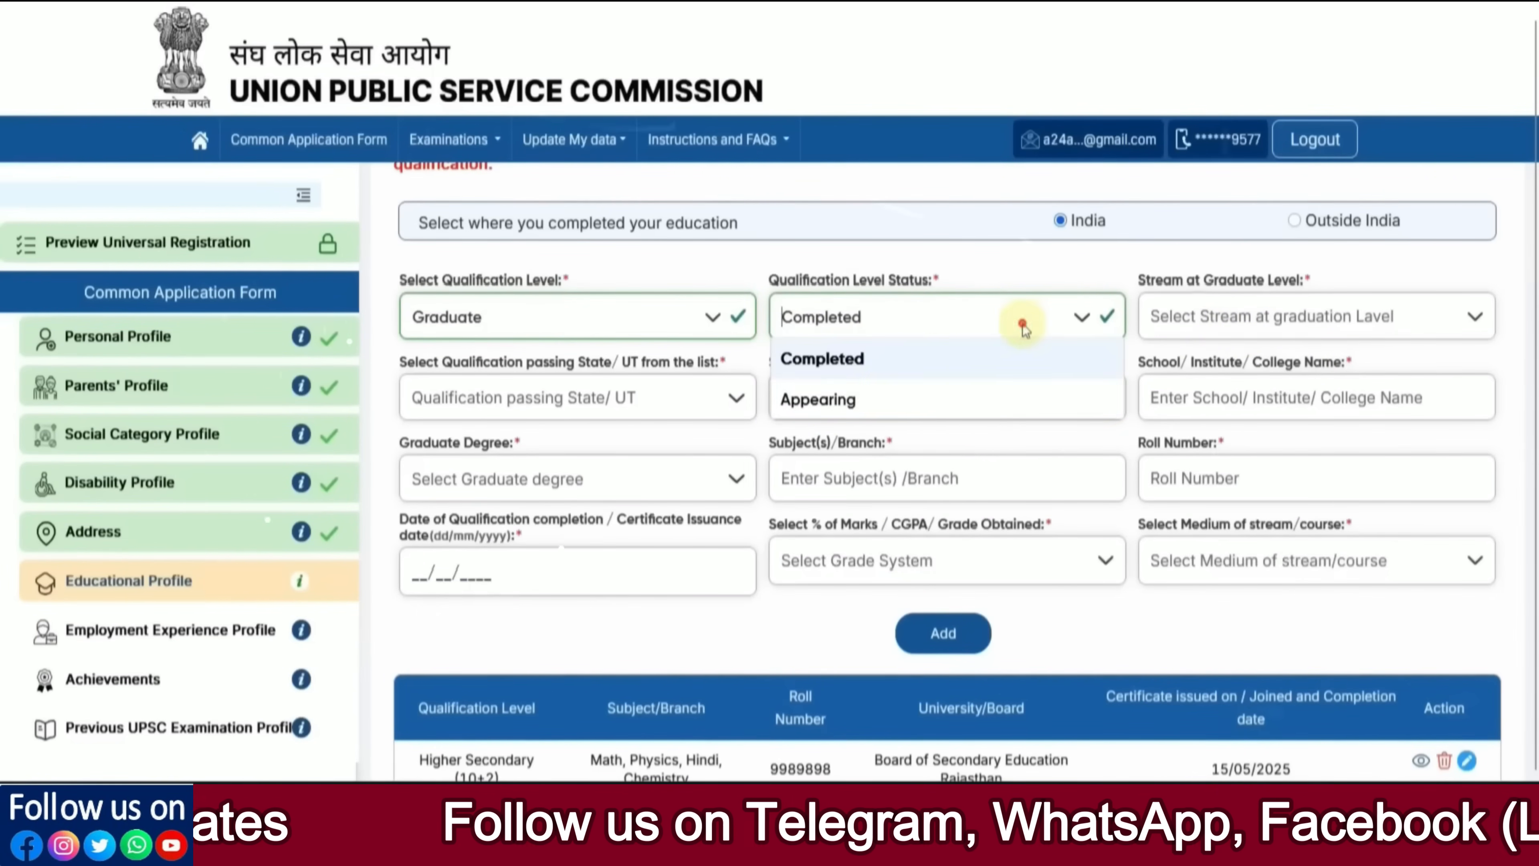
left_click(887, 396)
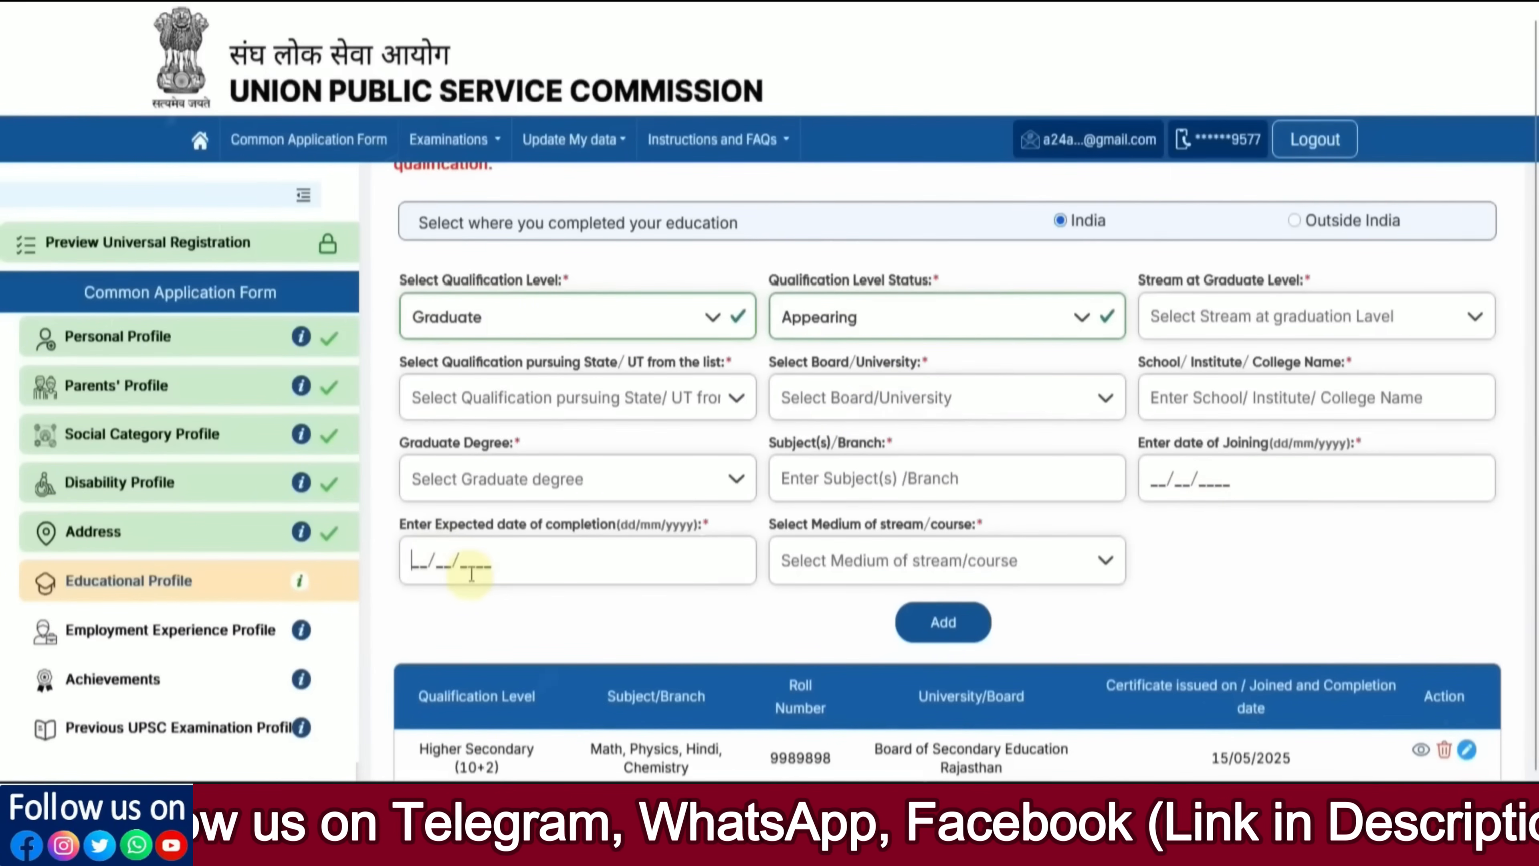
left_click(853, 316)
left_click(843, 363)
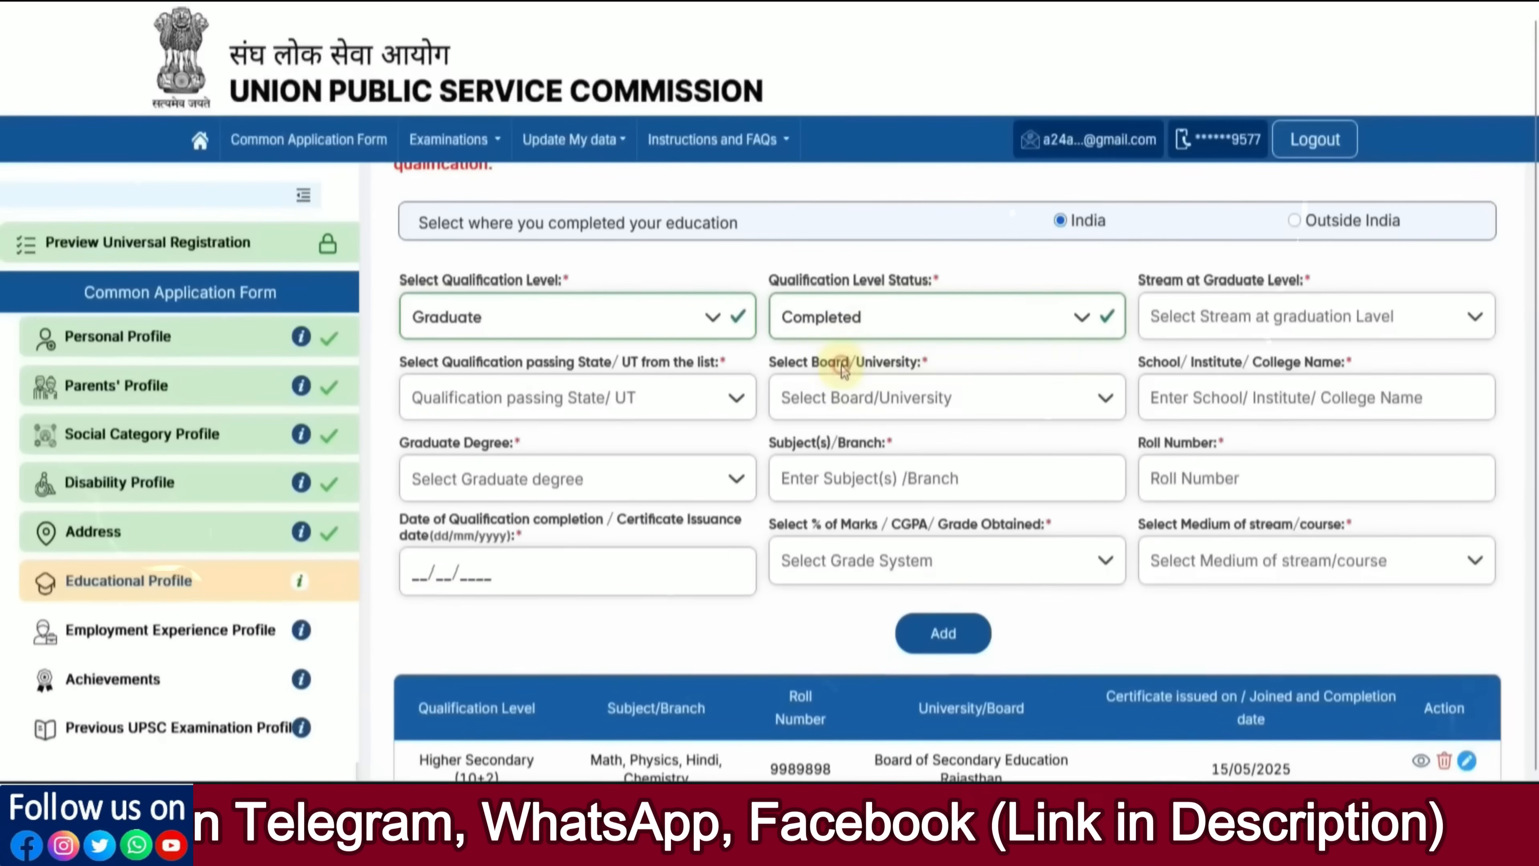
Step: Choose Engineering as the graduate stream
left_click(1224, 327)
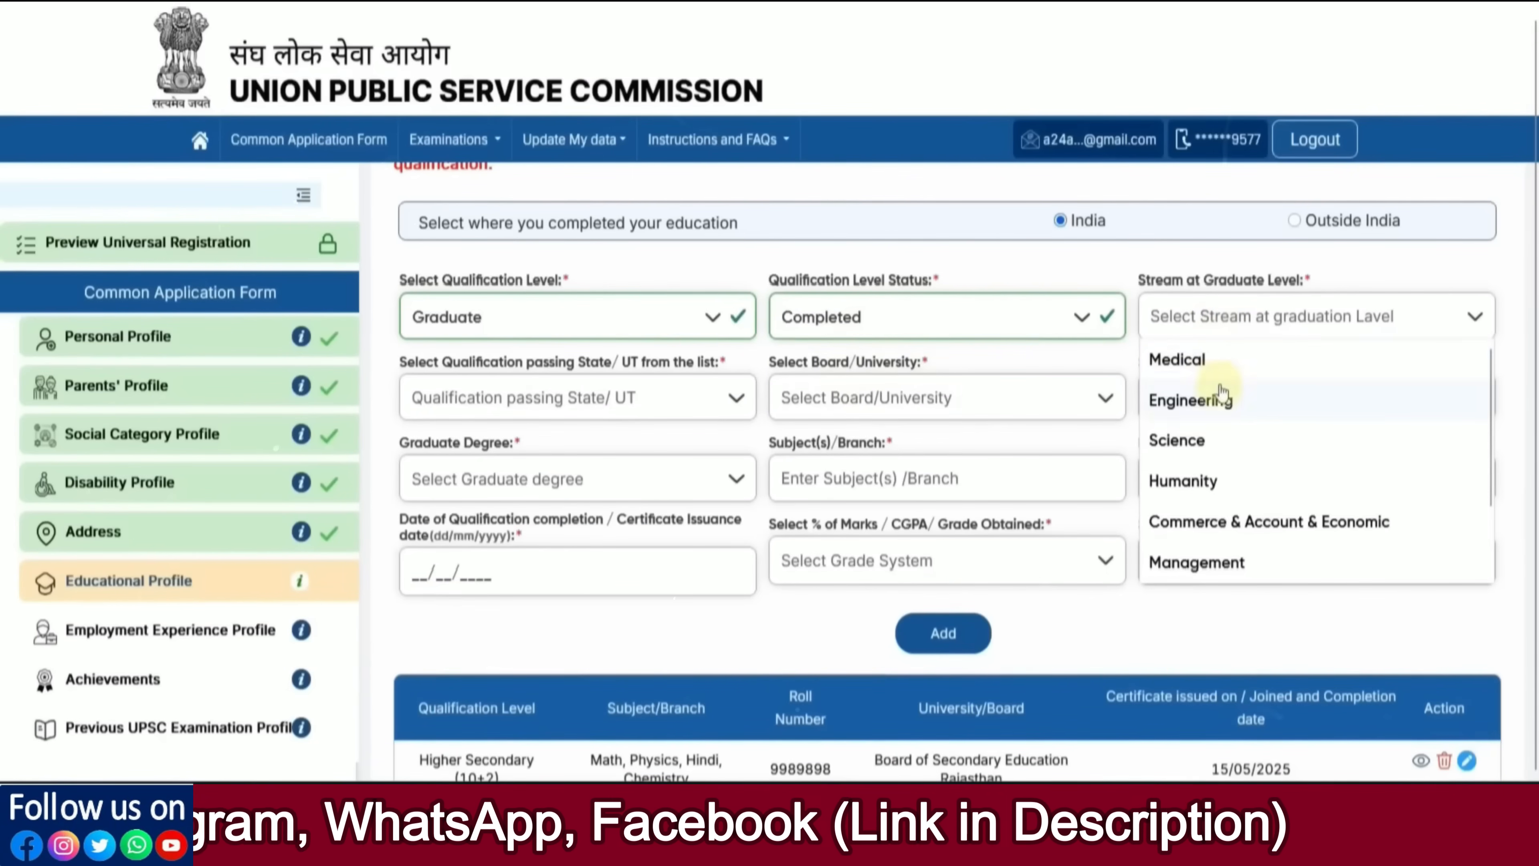
scroll(1230, 528, "down", 2)
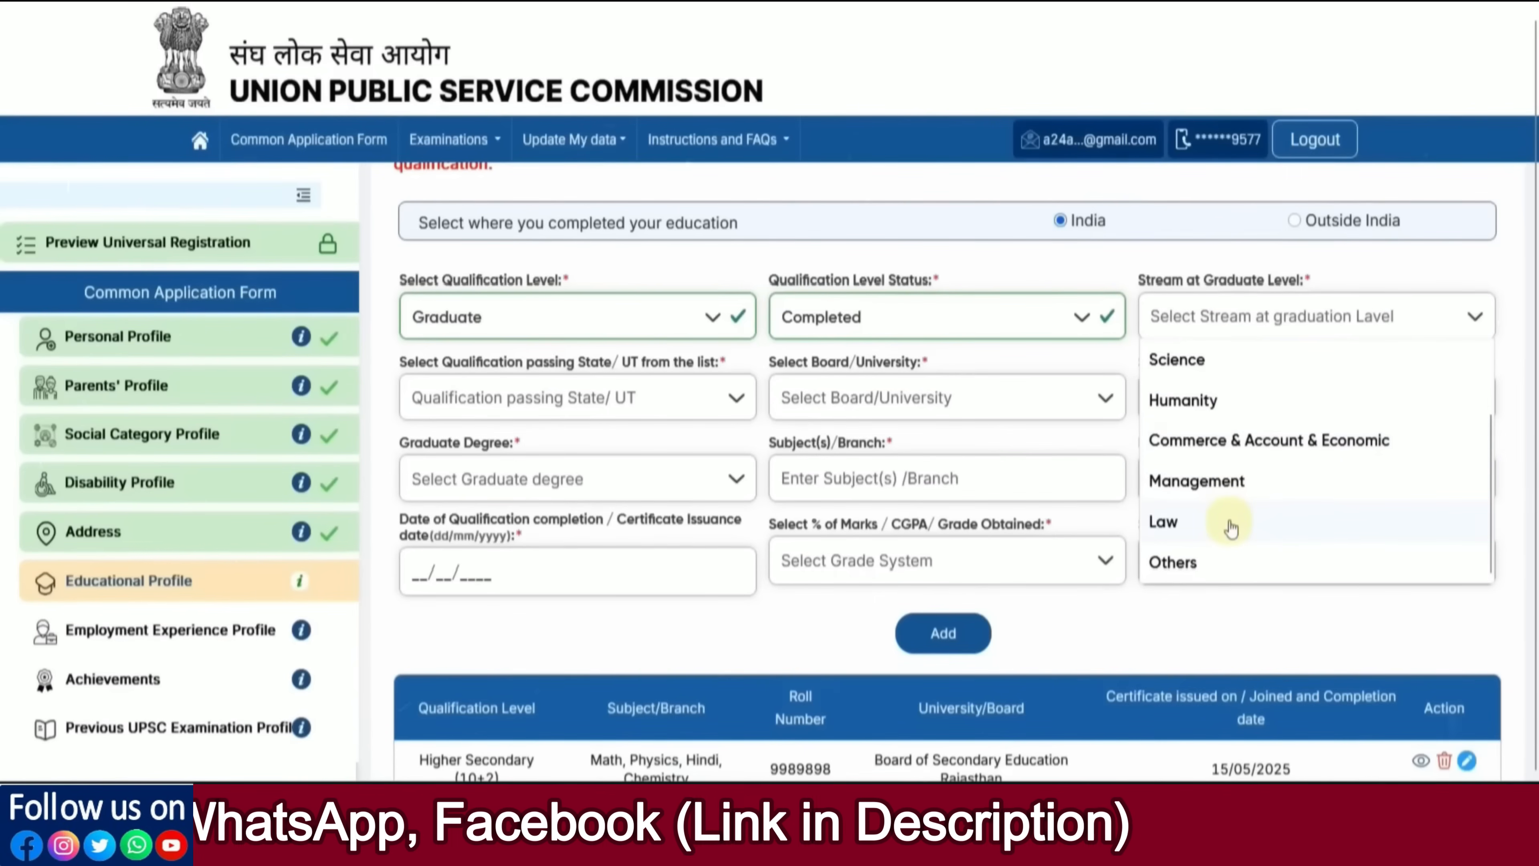
scroll(1231, 534, "up", 2)
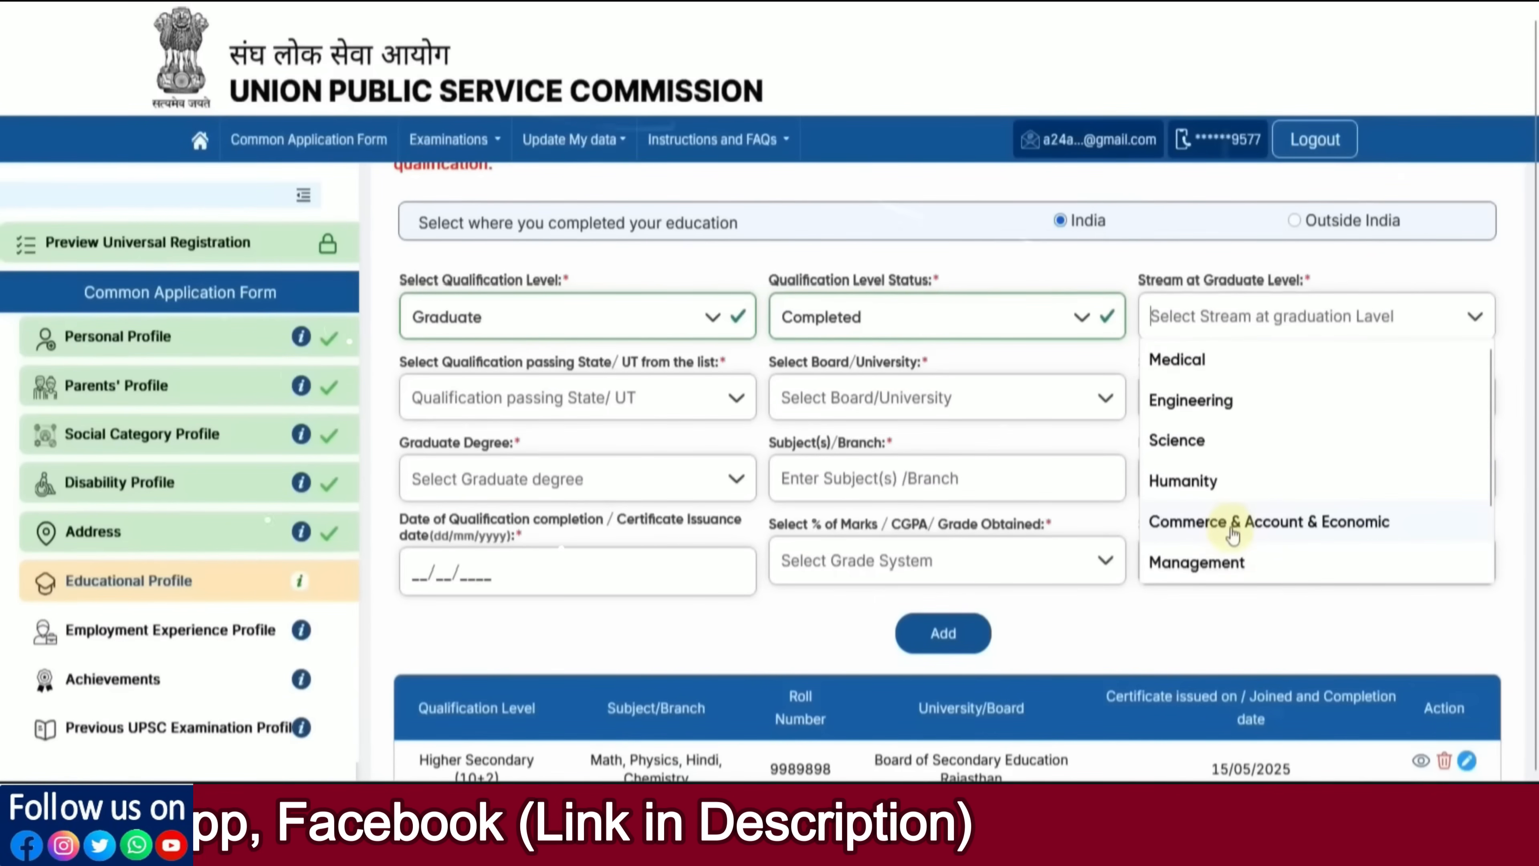
scroll(1231, 534, "down", 2)
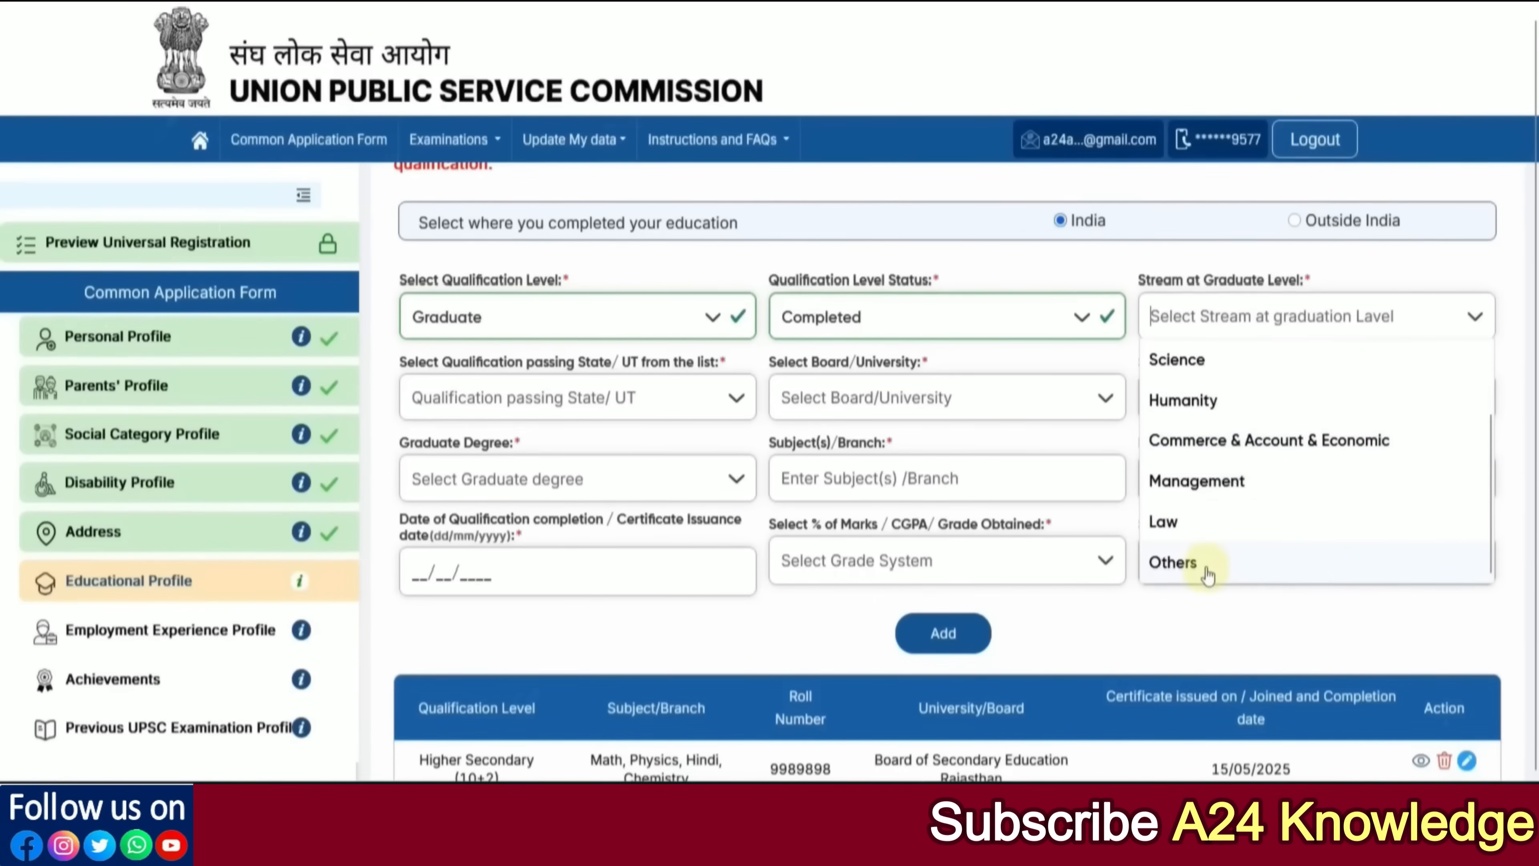
scroll(1208, 574, "up", 2)
left_click(1182, 399)
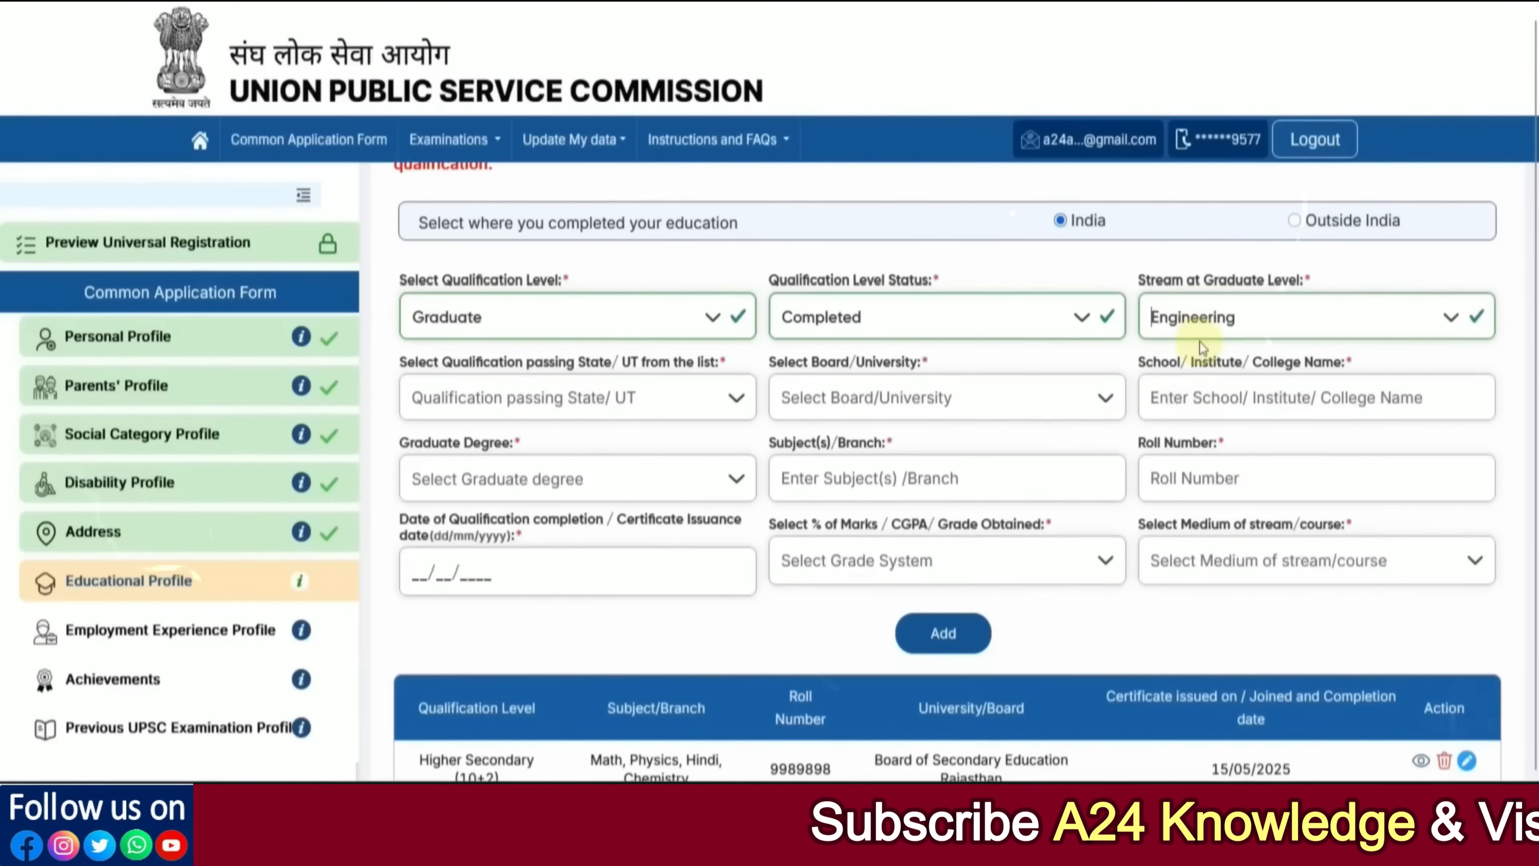
Step: Set the passing state to Rajasthan and the university to Rajasthan Technical University
left_click(605, 418)
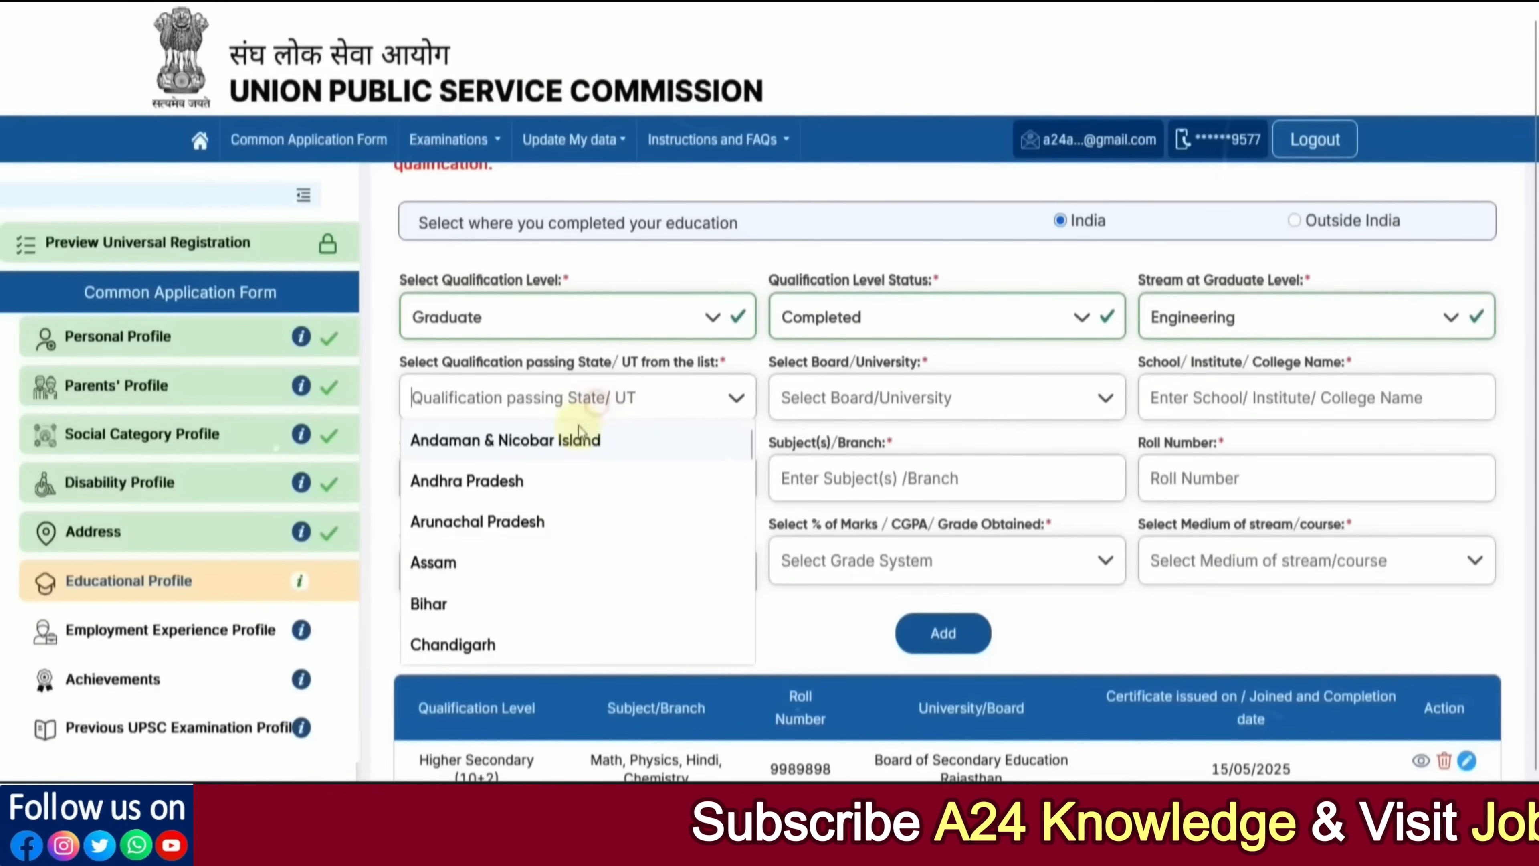
scroll(554, 529, "down", 10)
left_click(498, 532)
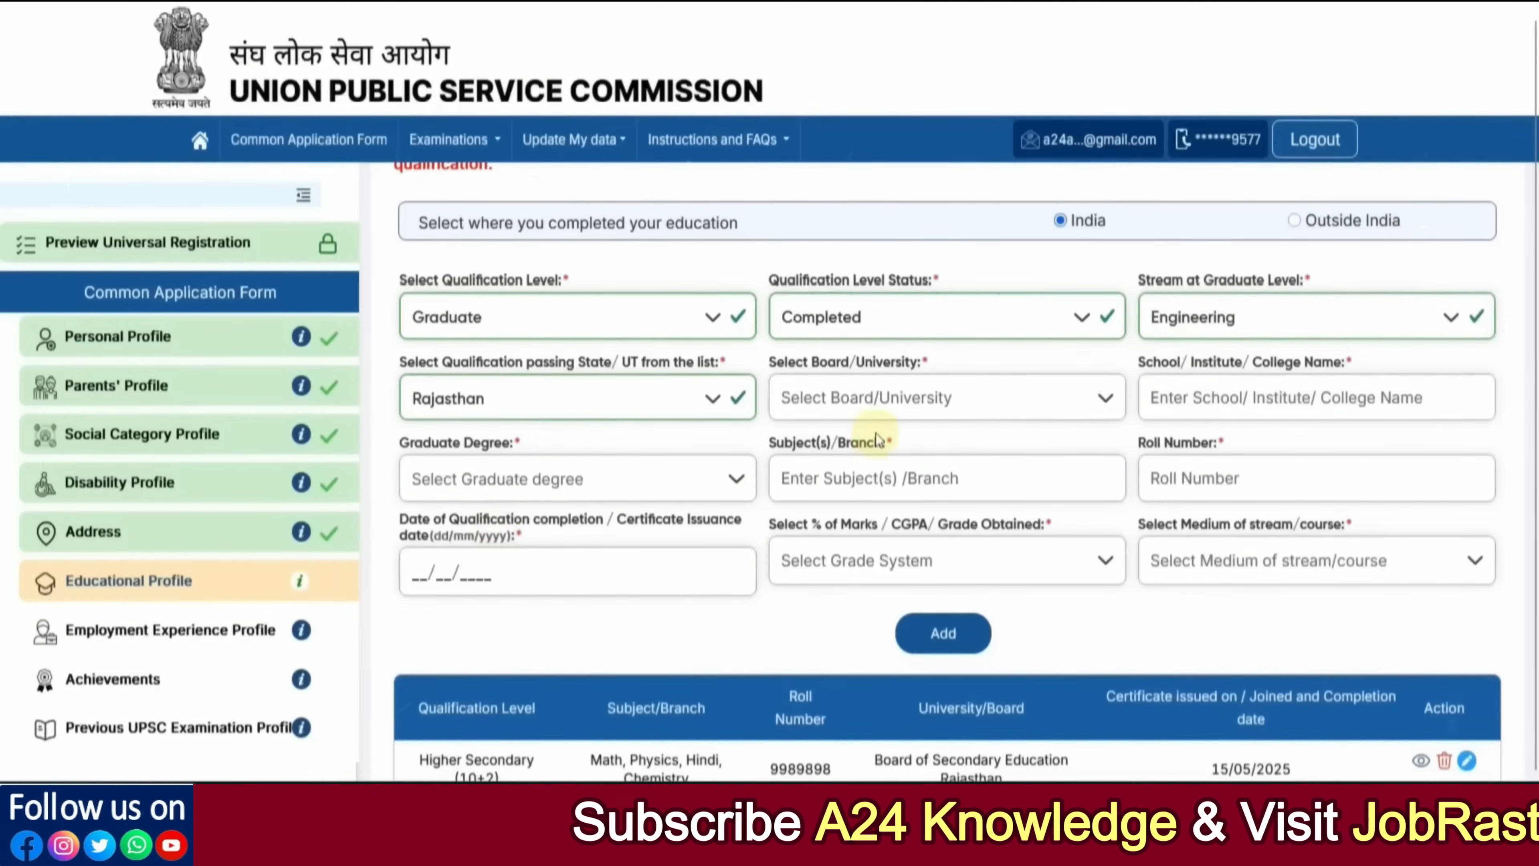
left_click(870, 402)
scroll(879, 510, "down", 4)
scroll(886, 516, "down", 4)
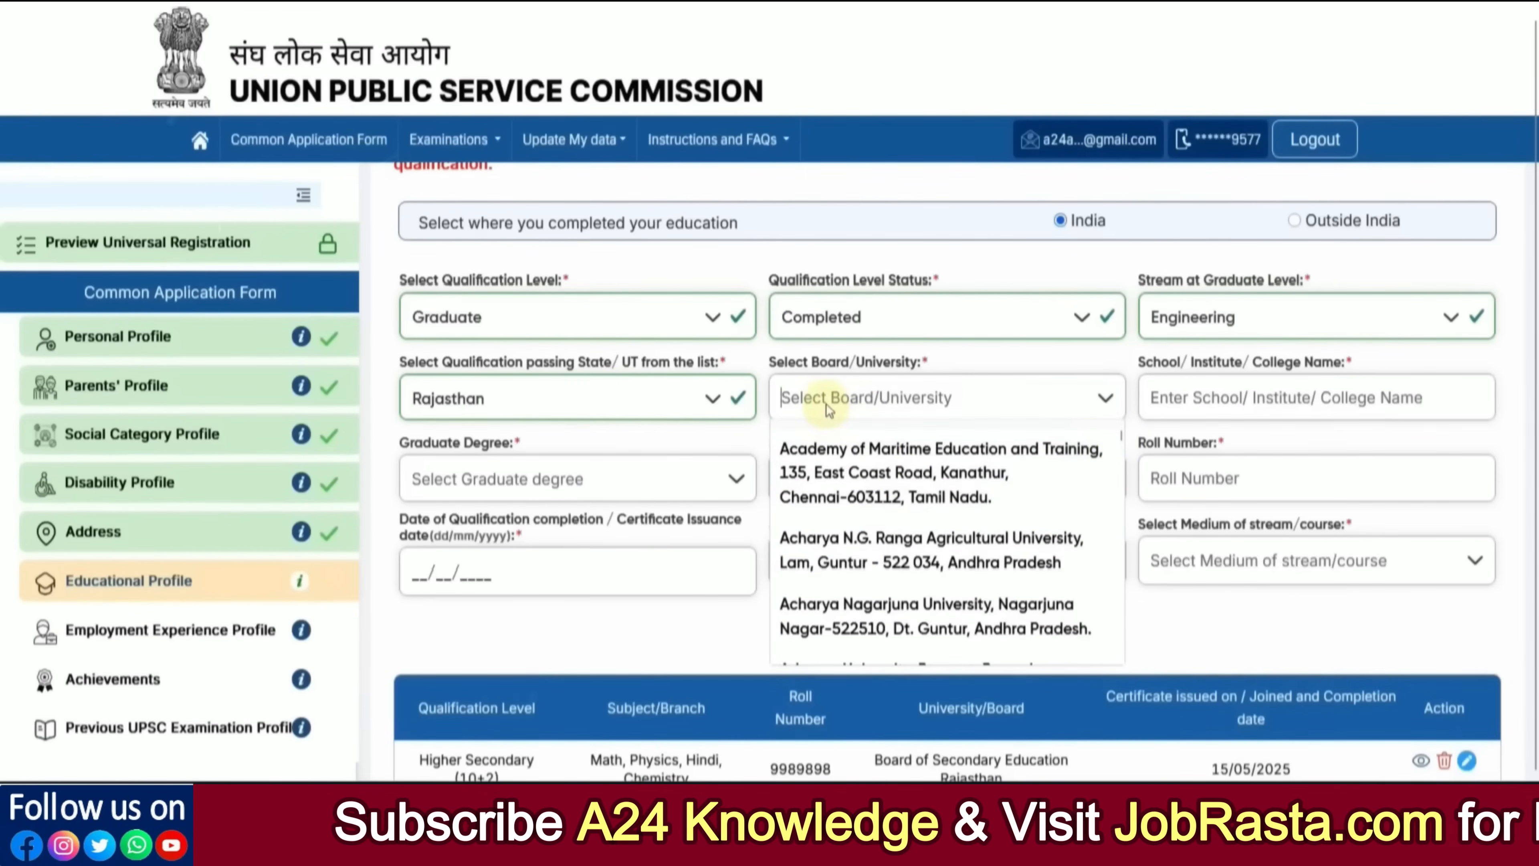
type("RAJAS")
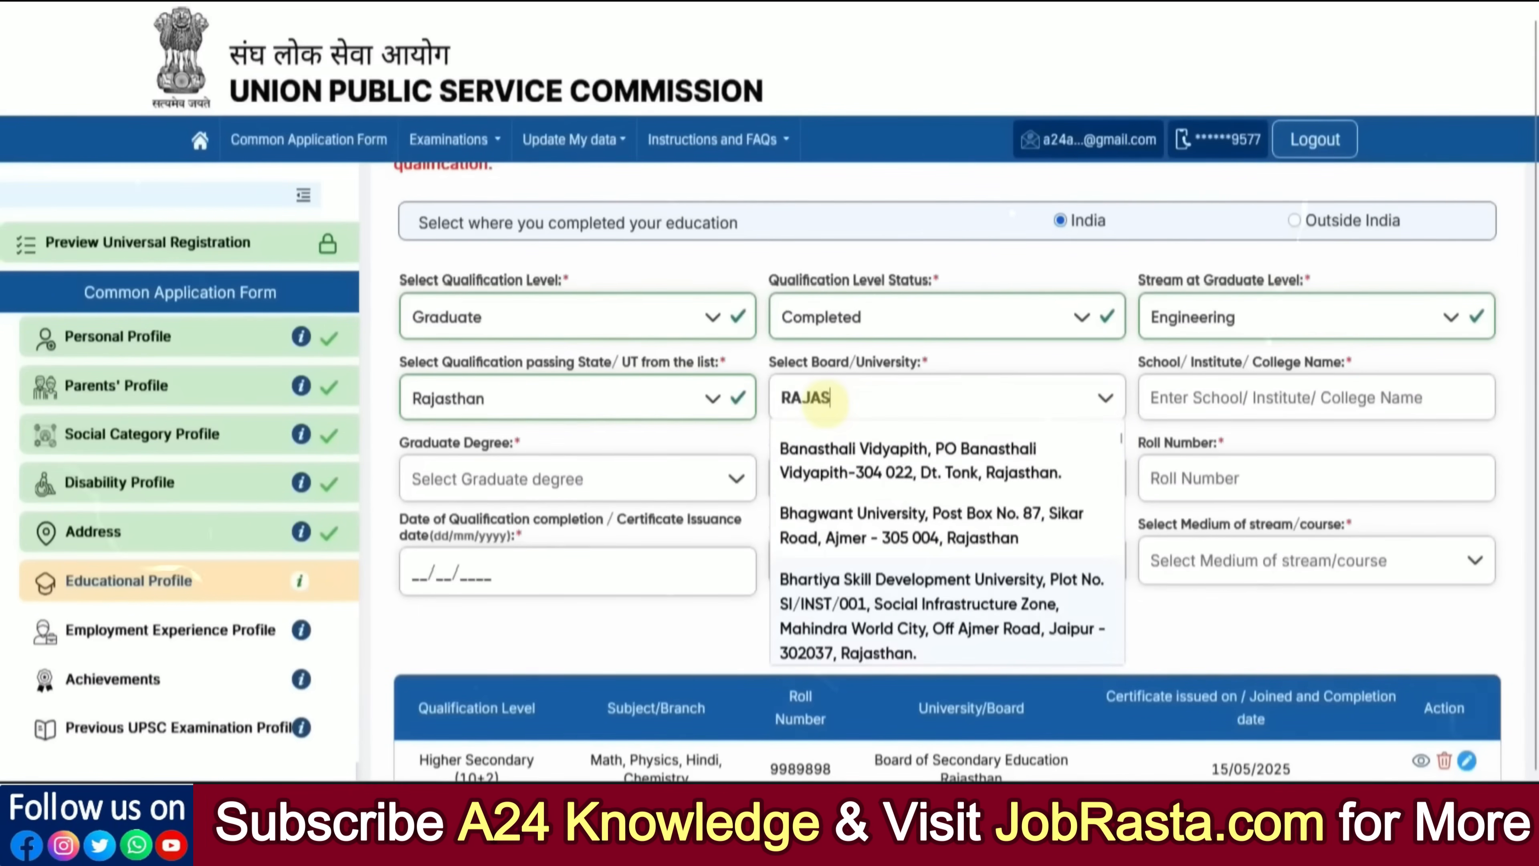
type("THAN")
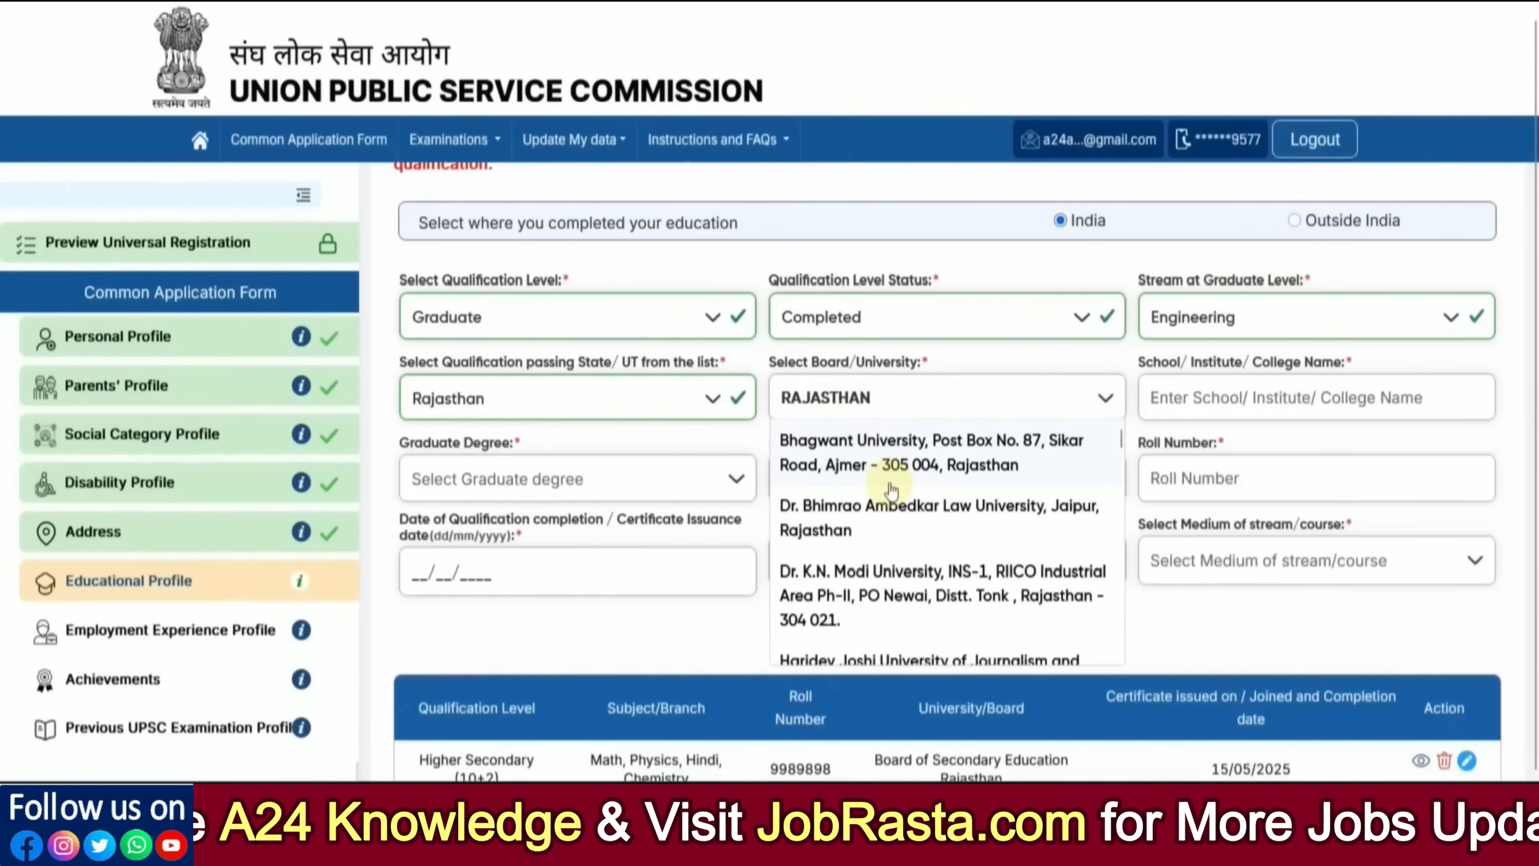
scroll(892, 495, "down", 4)
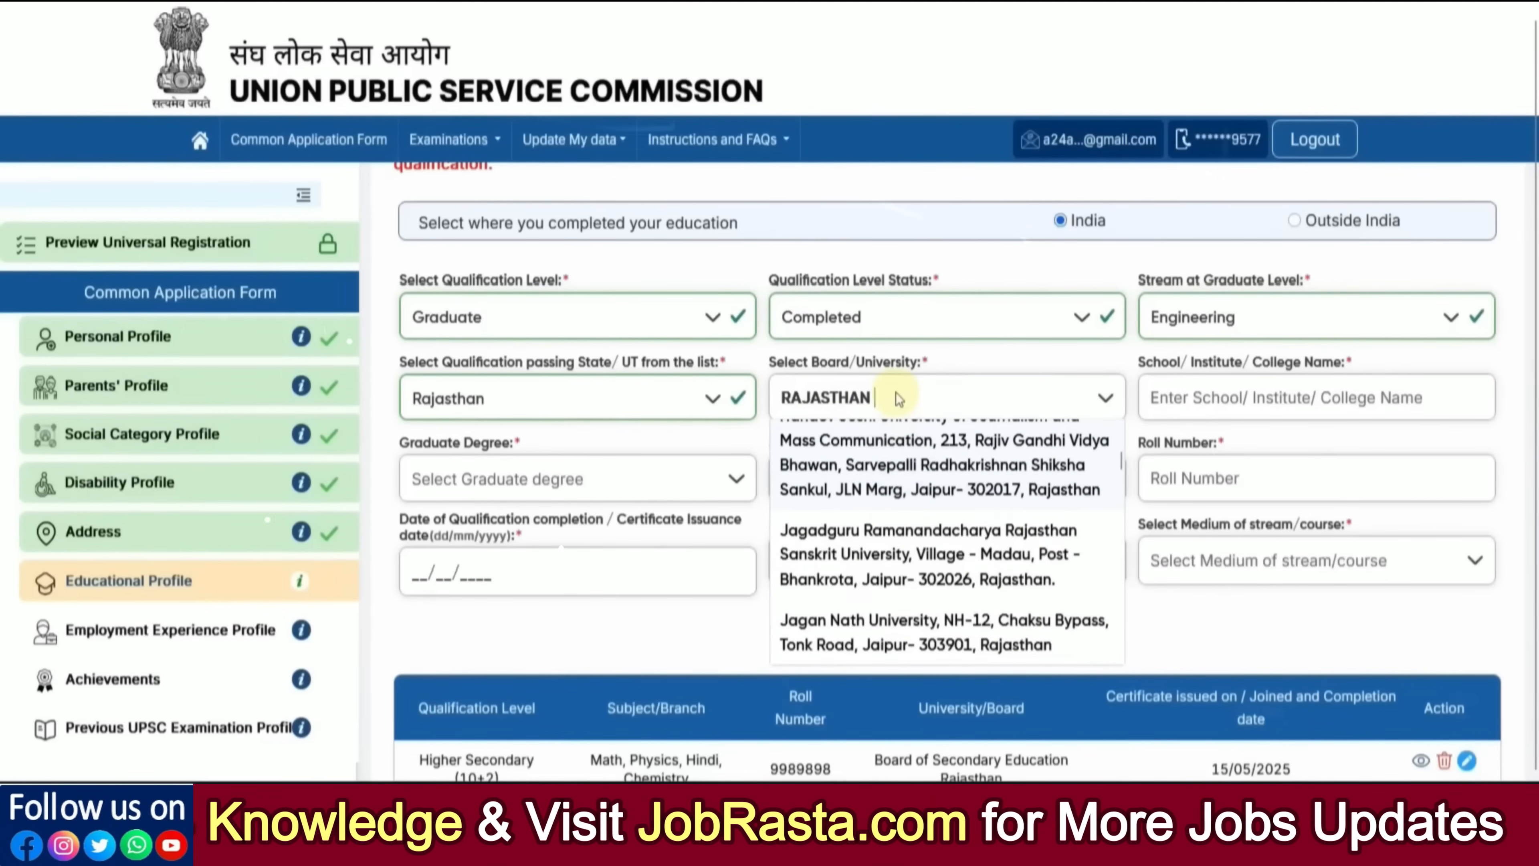
type("TECH")
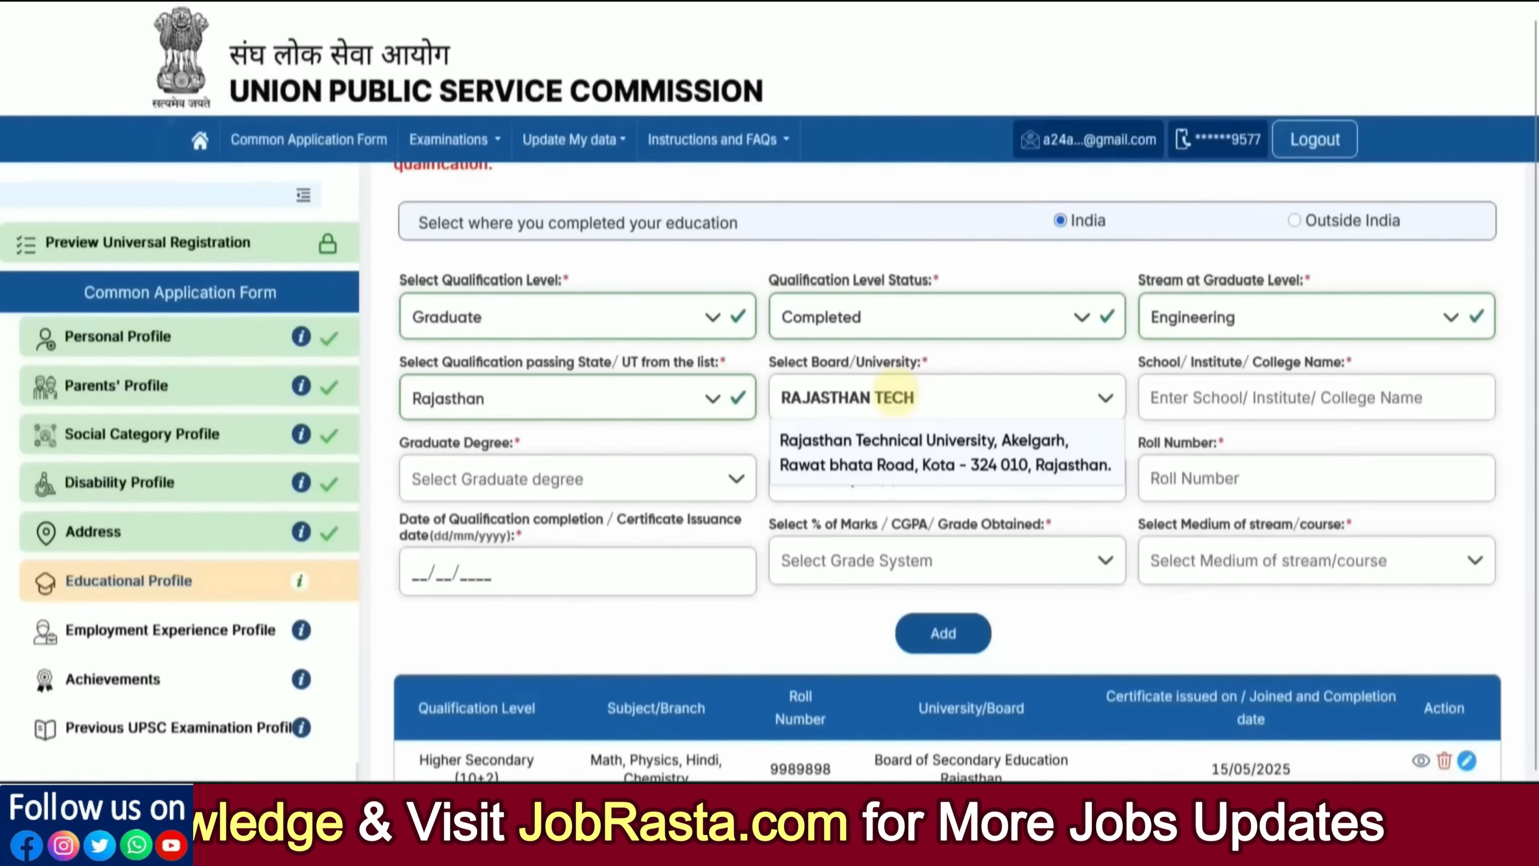
left_click(877, 452)
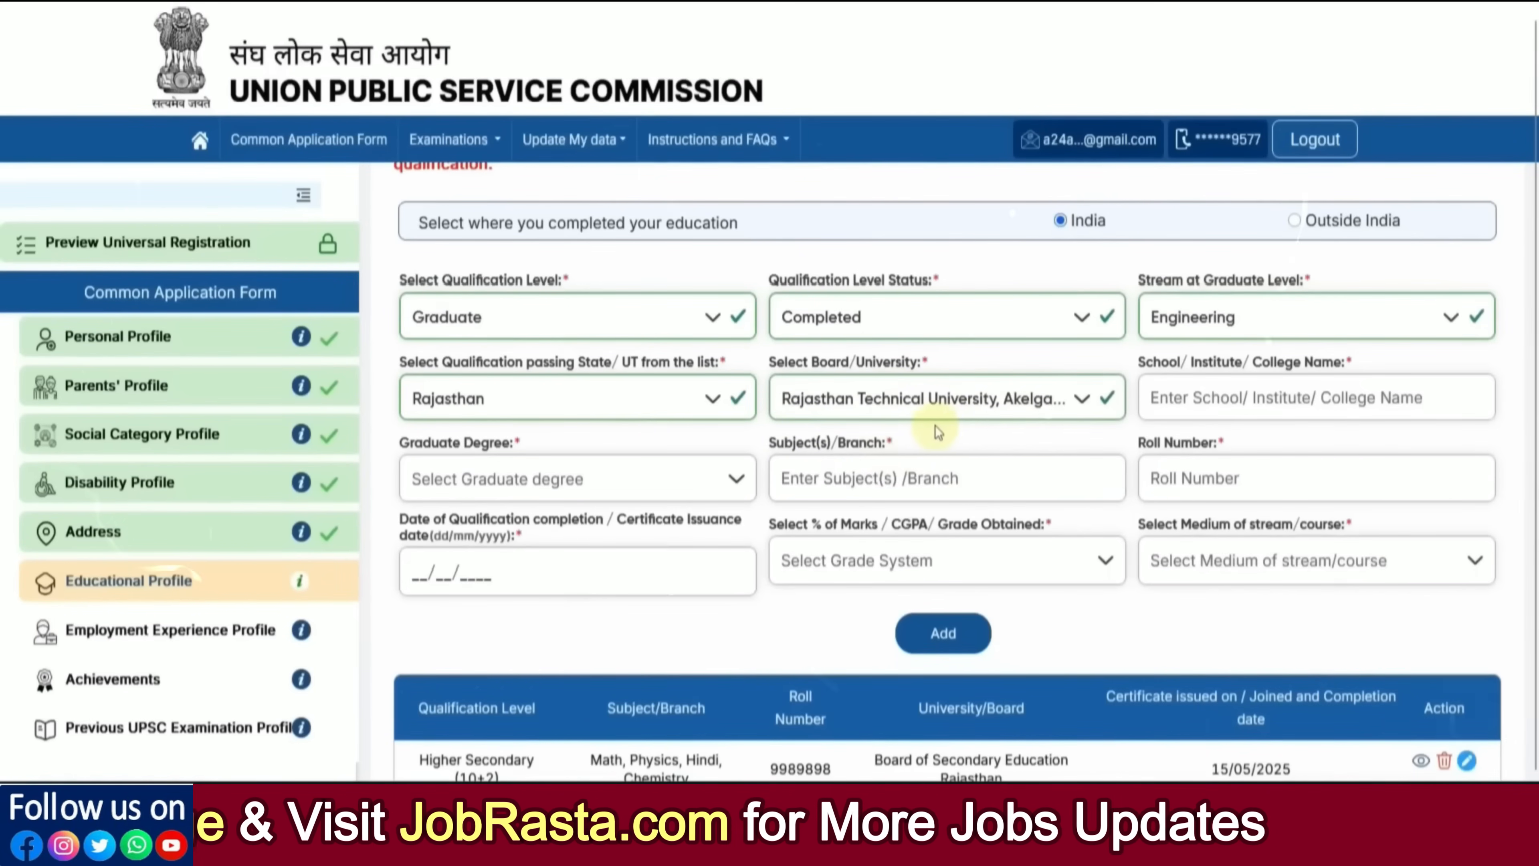
Step: Enter the college as Mnit and choose B.TECH. as the degree
left_click(1191, 402)
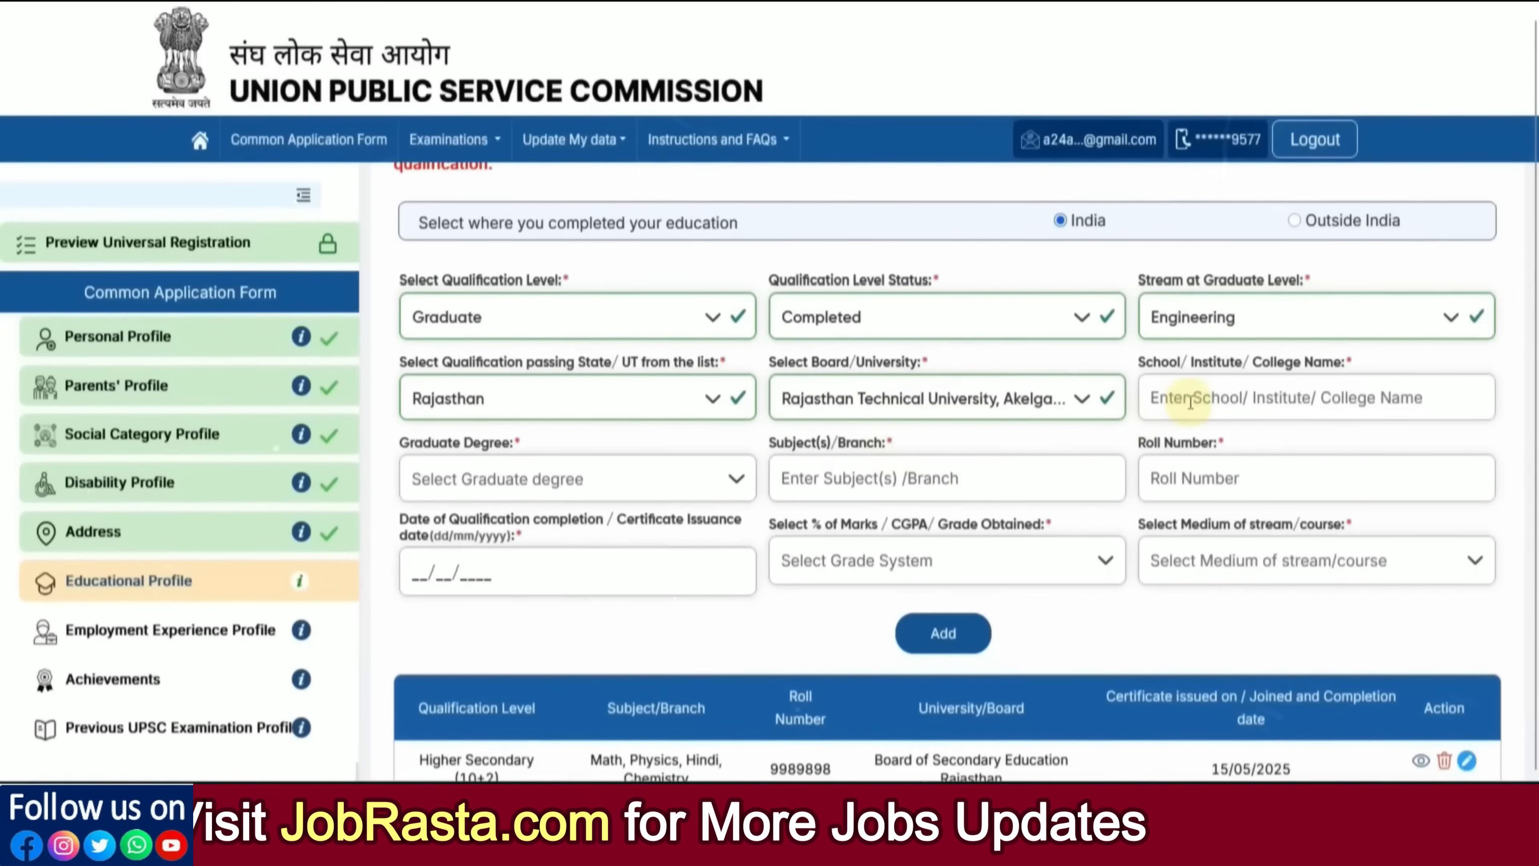
type("MN")
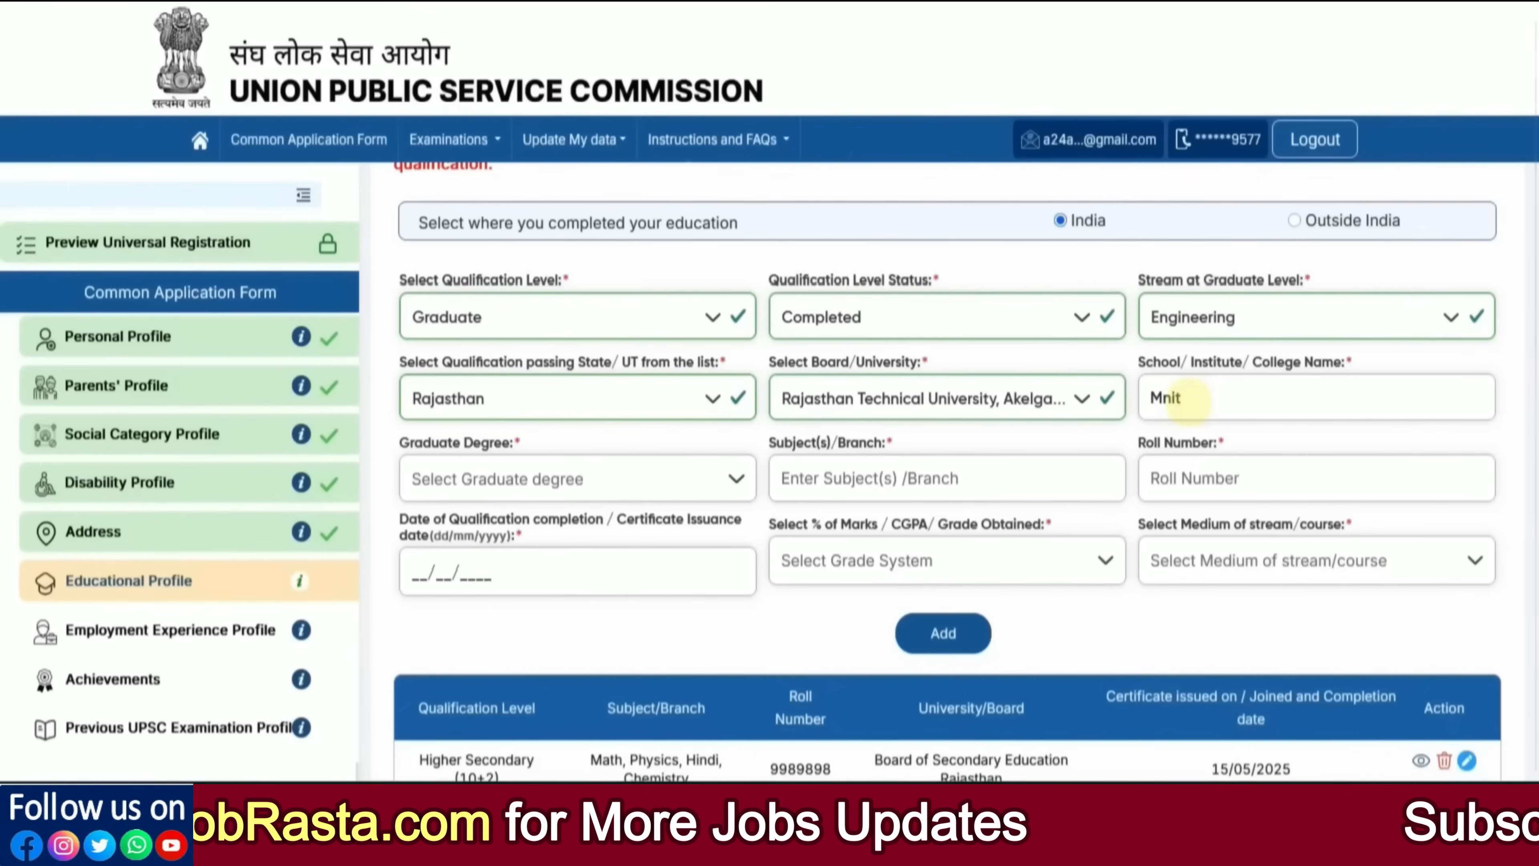
left_click(481, 493)
scroll(479, 588, "down", 3)
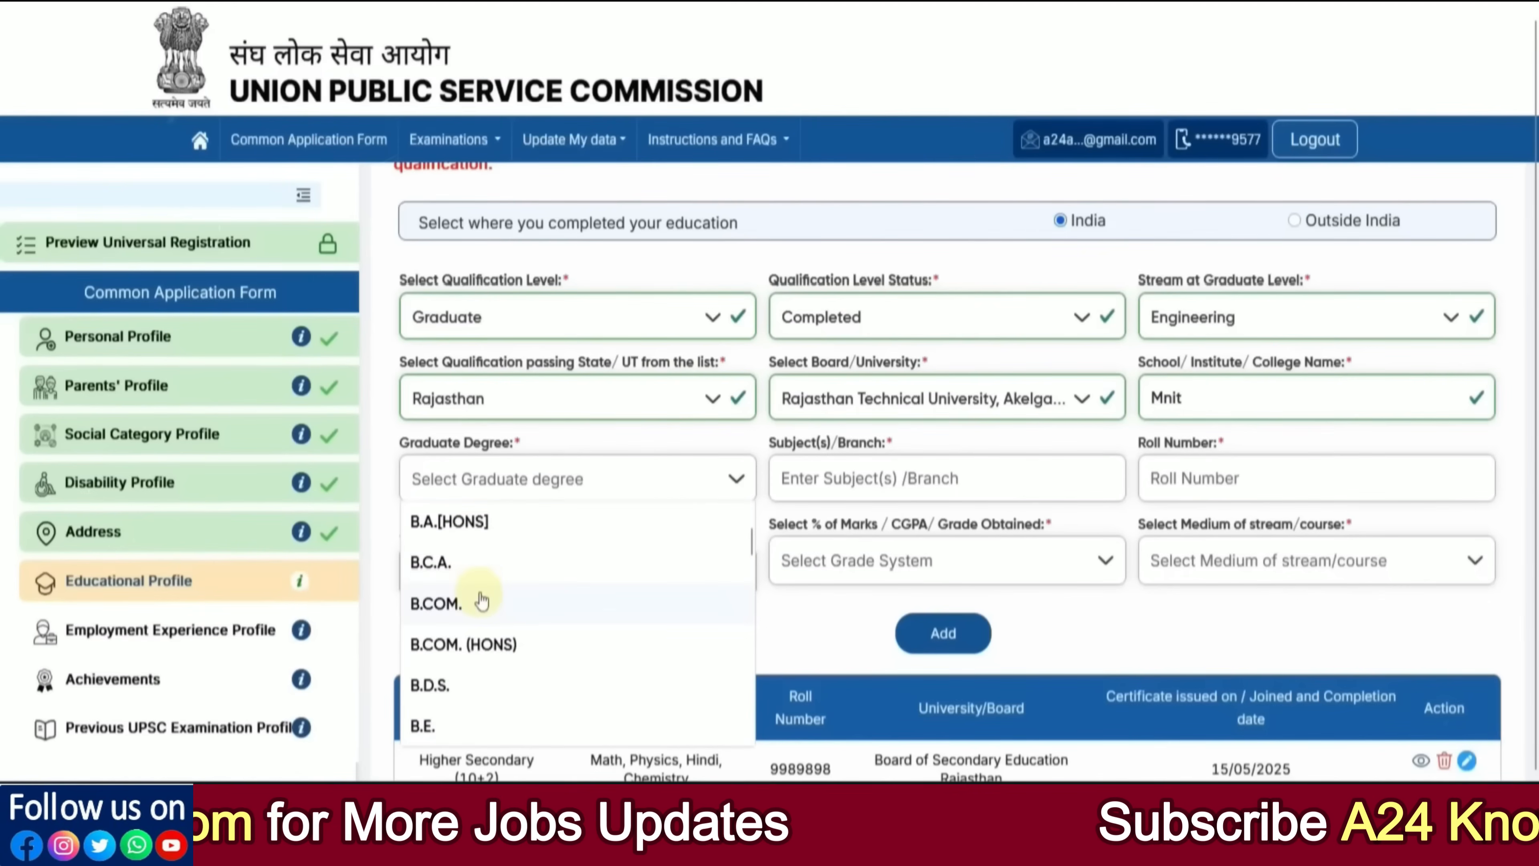
scroll(482, 600, "down", 5)
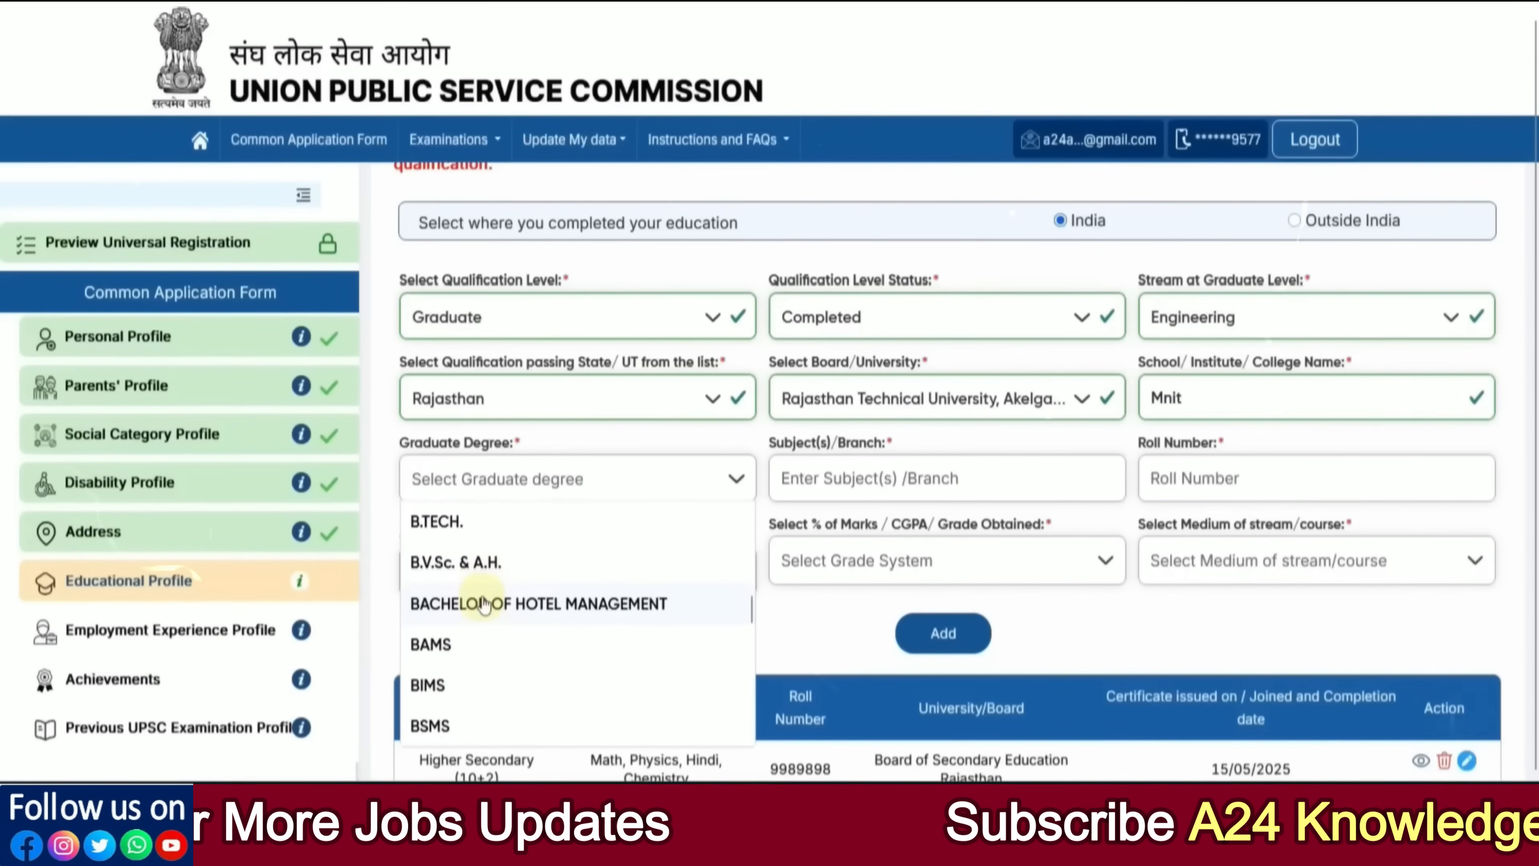
scroll(483, 603, "down", 10)
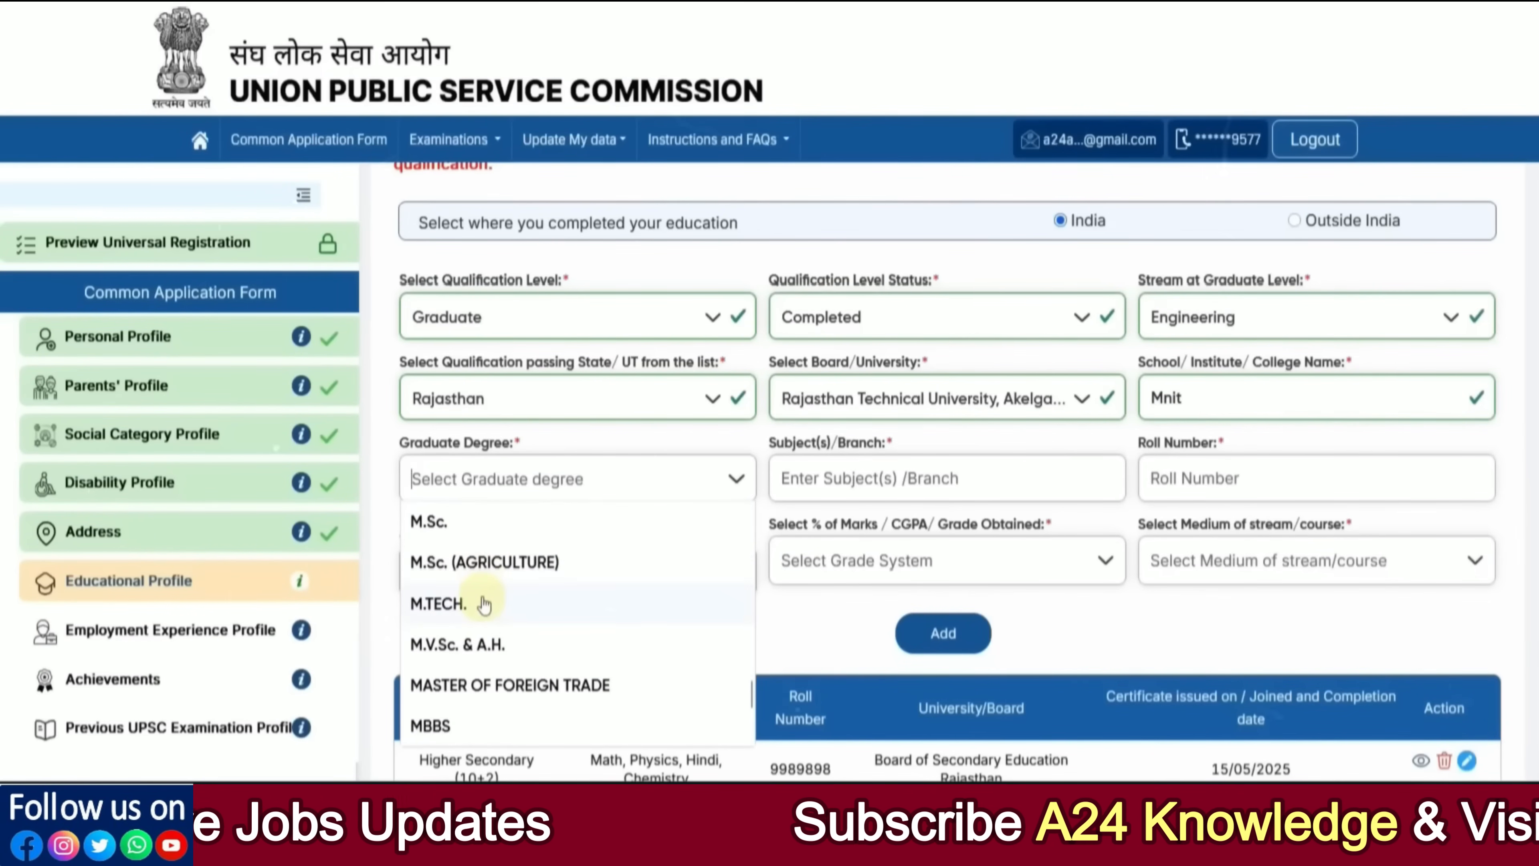
scroll(483, 603, "down", 3)
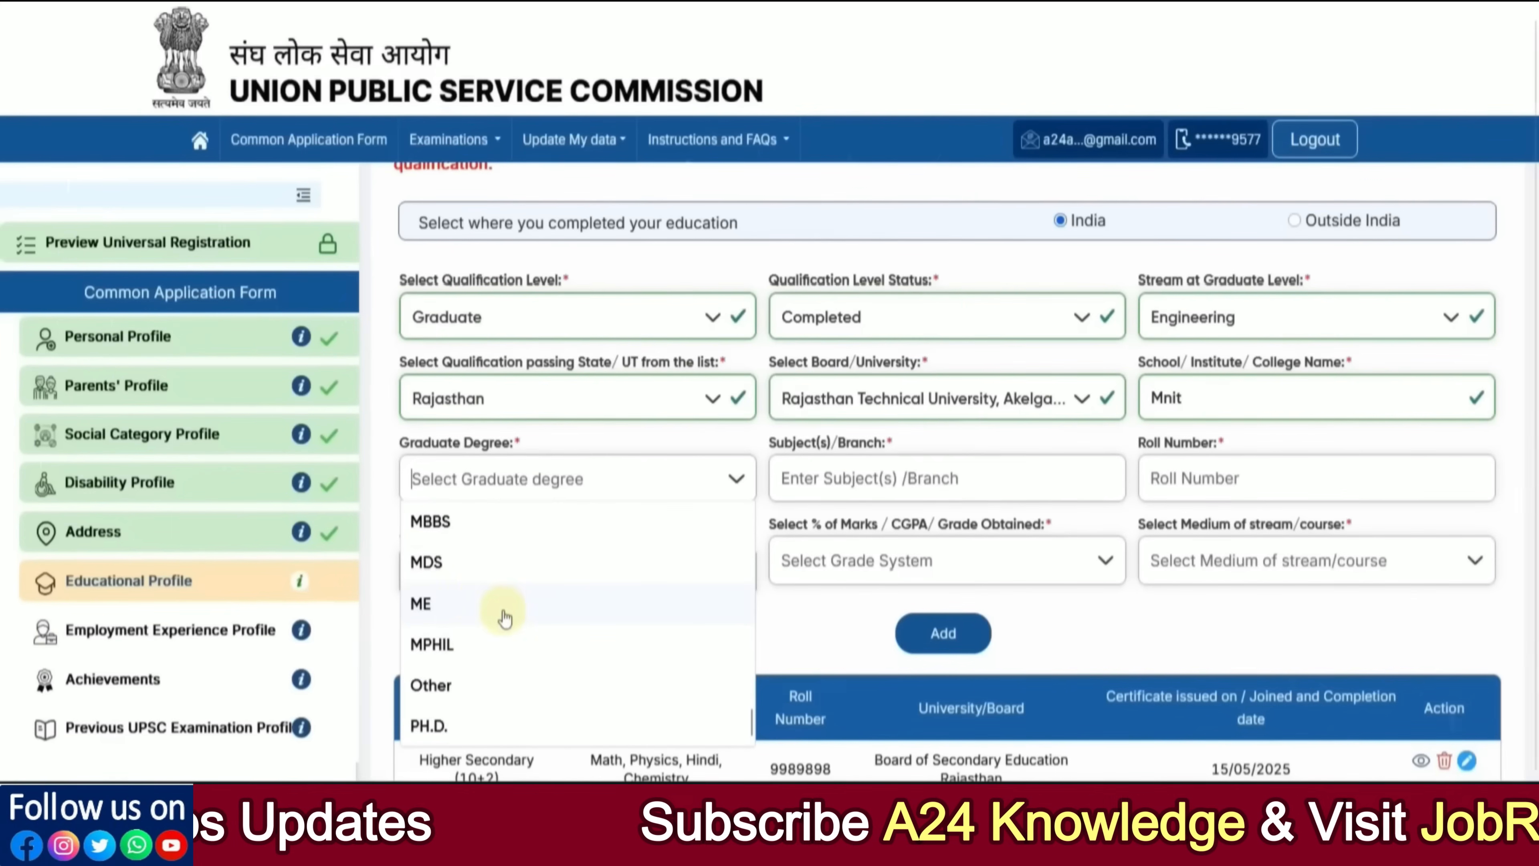
scroll(485, 606, "up", 8)
scroll(506, 617, "up", 6)
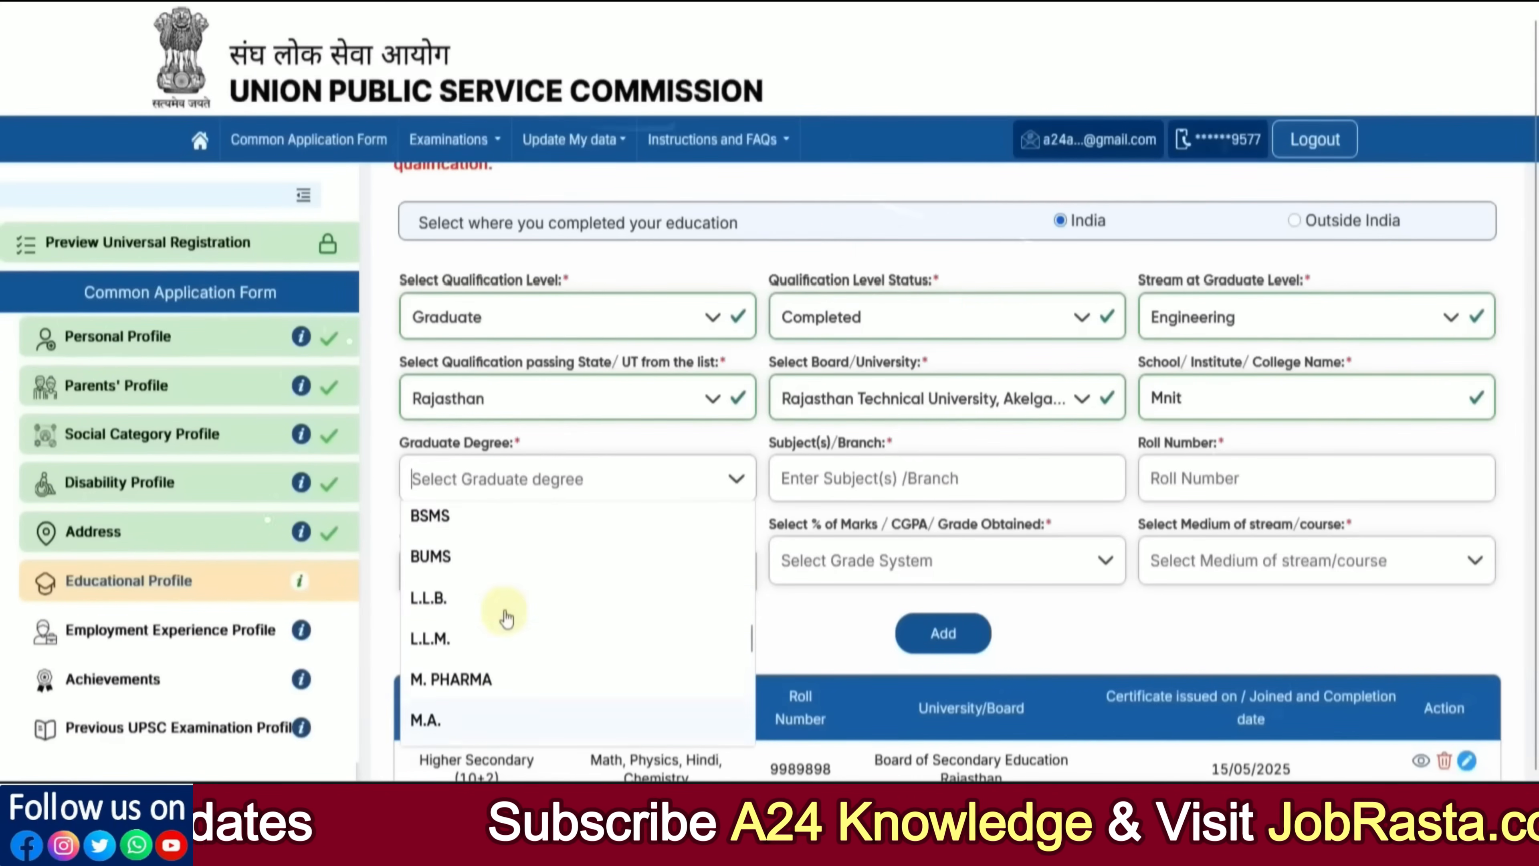
scroll(506, 617, "up", 1)
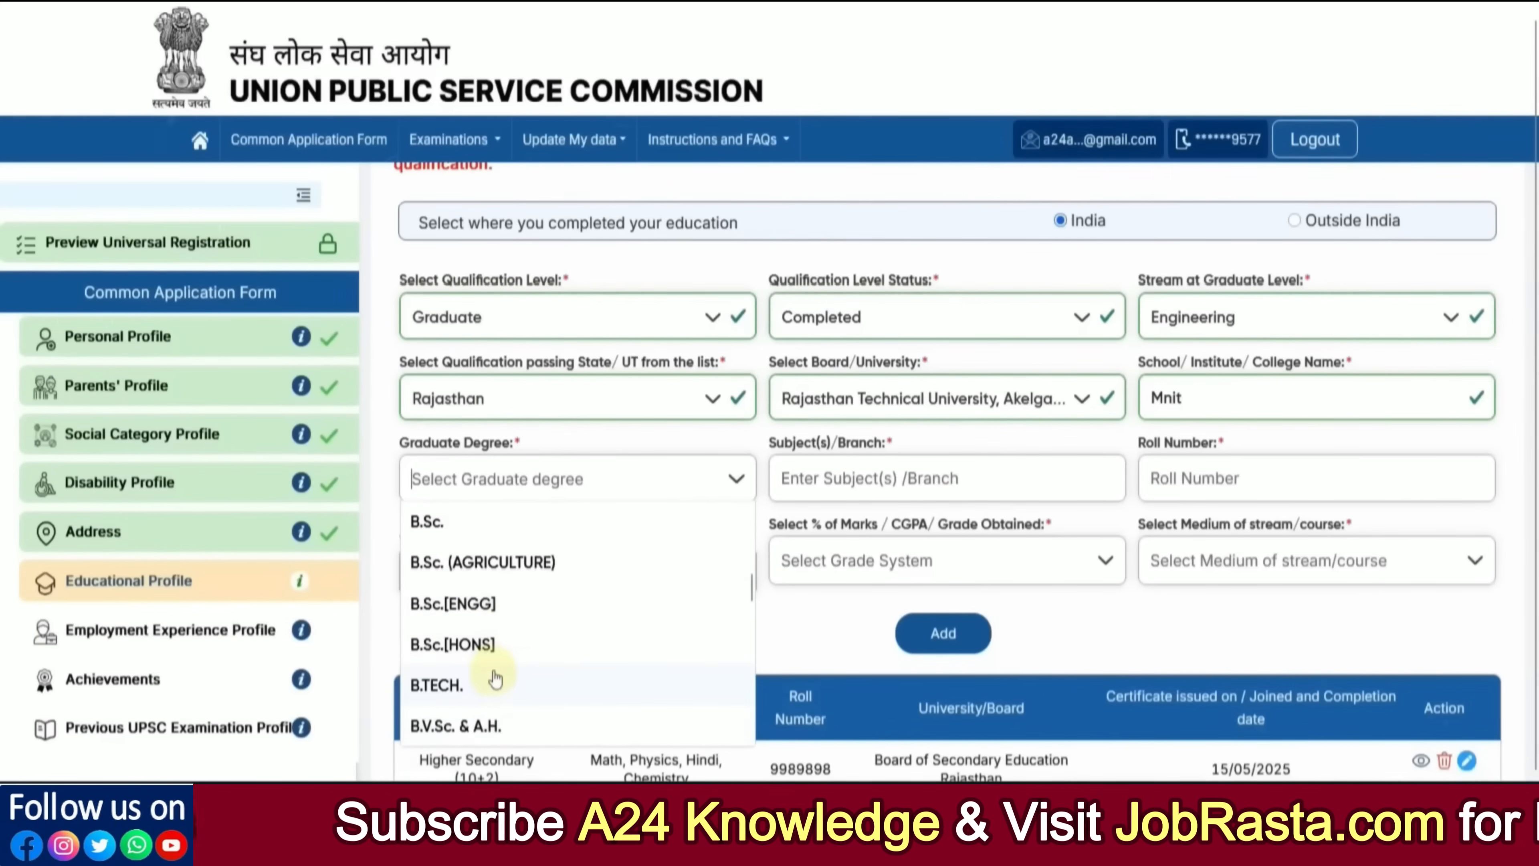
left_click(493, 679)
Step: Set the course medium to English and complete the Educational Profile
left_click(876, 488)
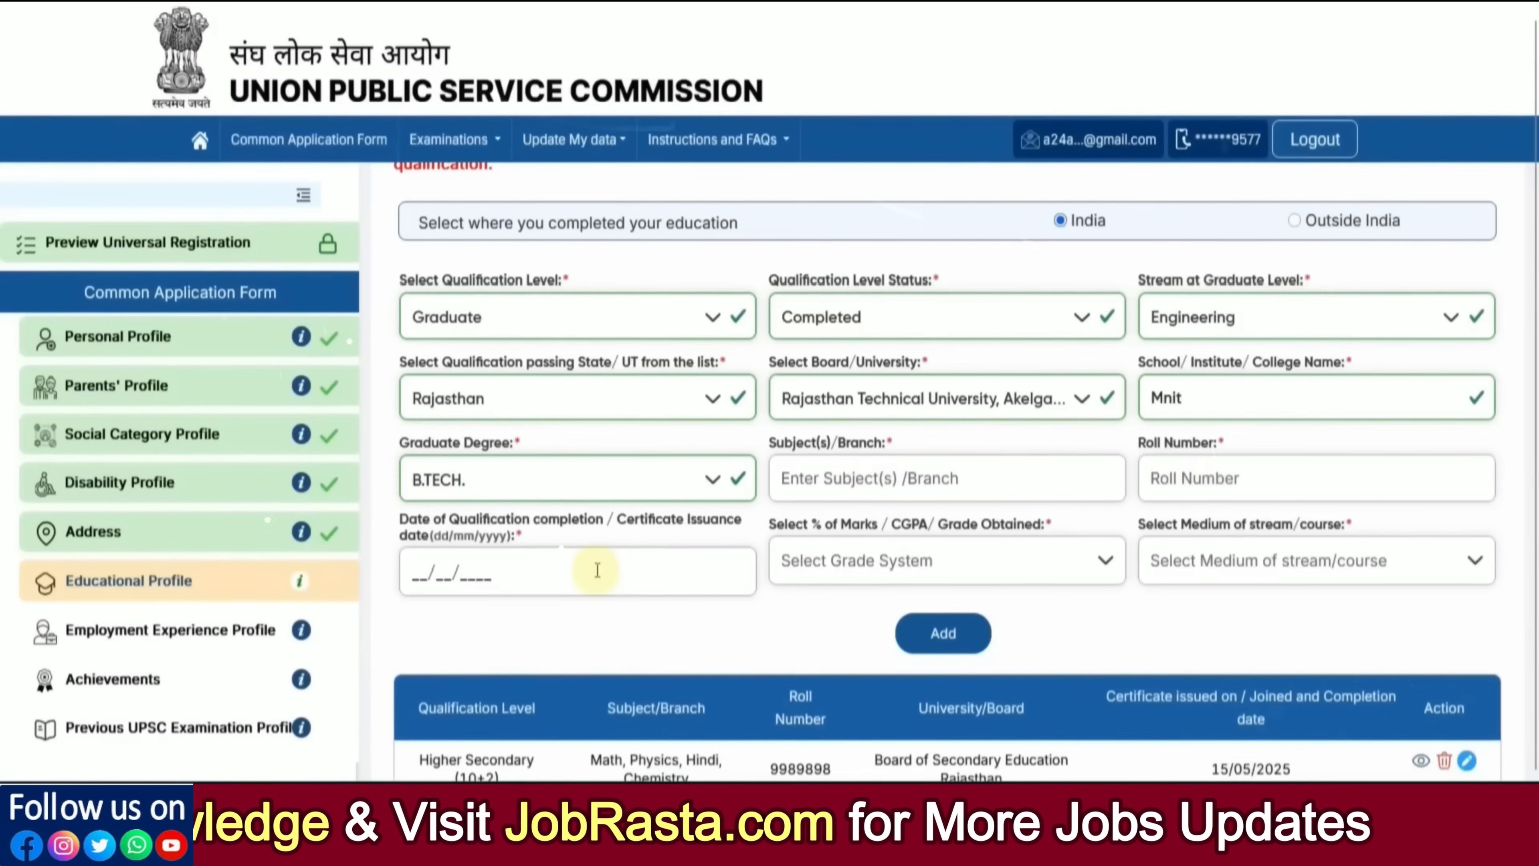
left_click(874, 573)
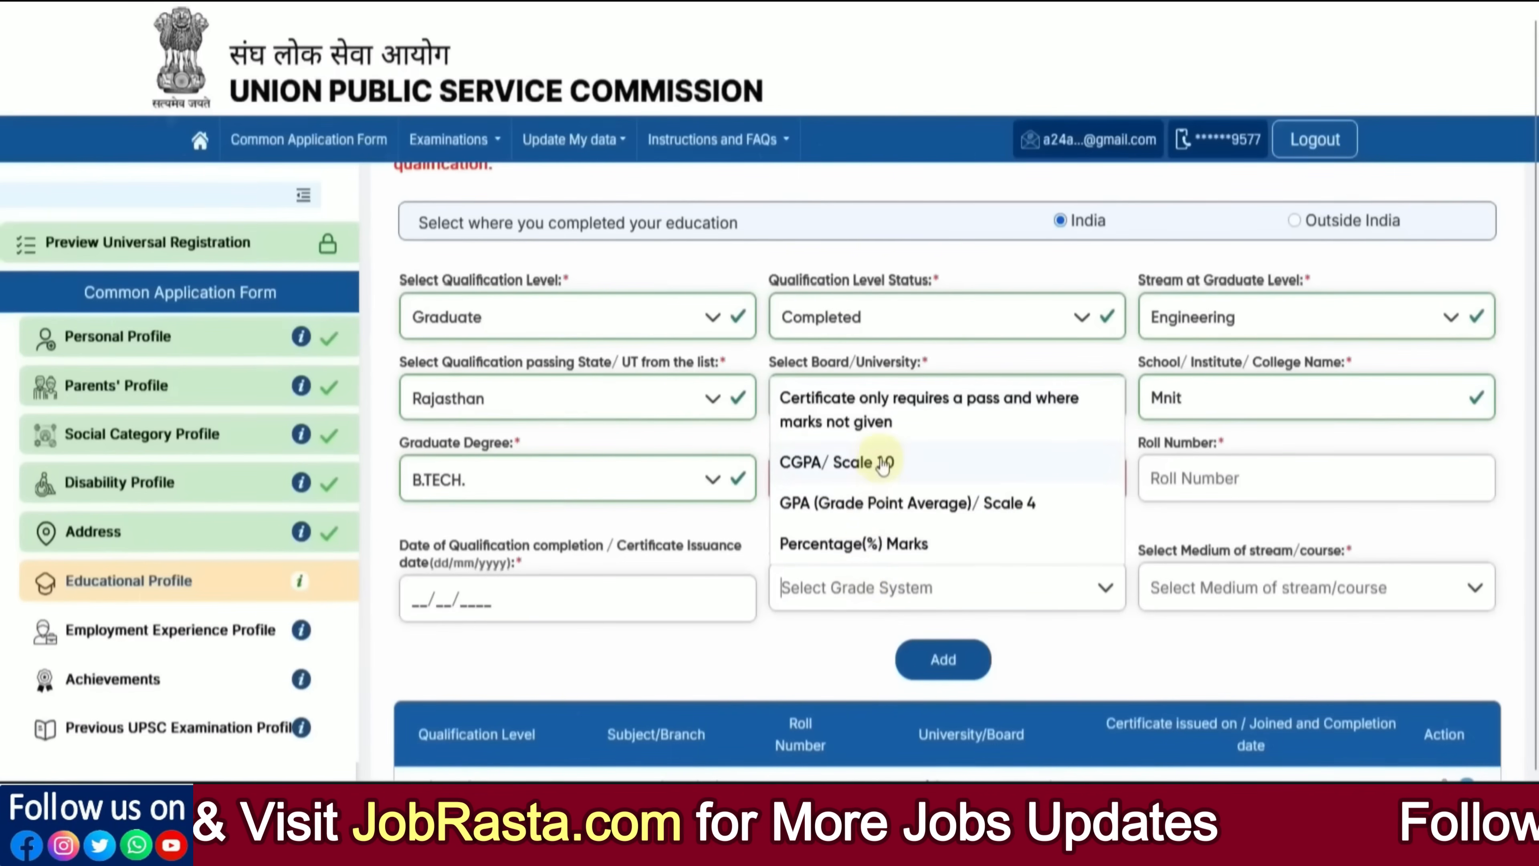
left_click(1181, 598)
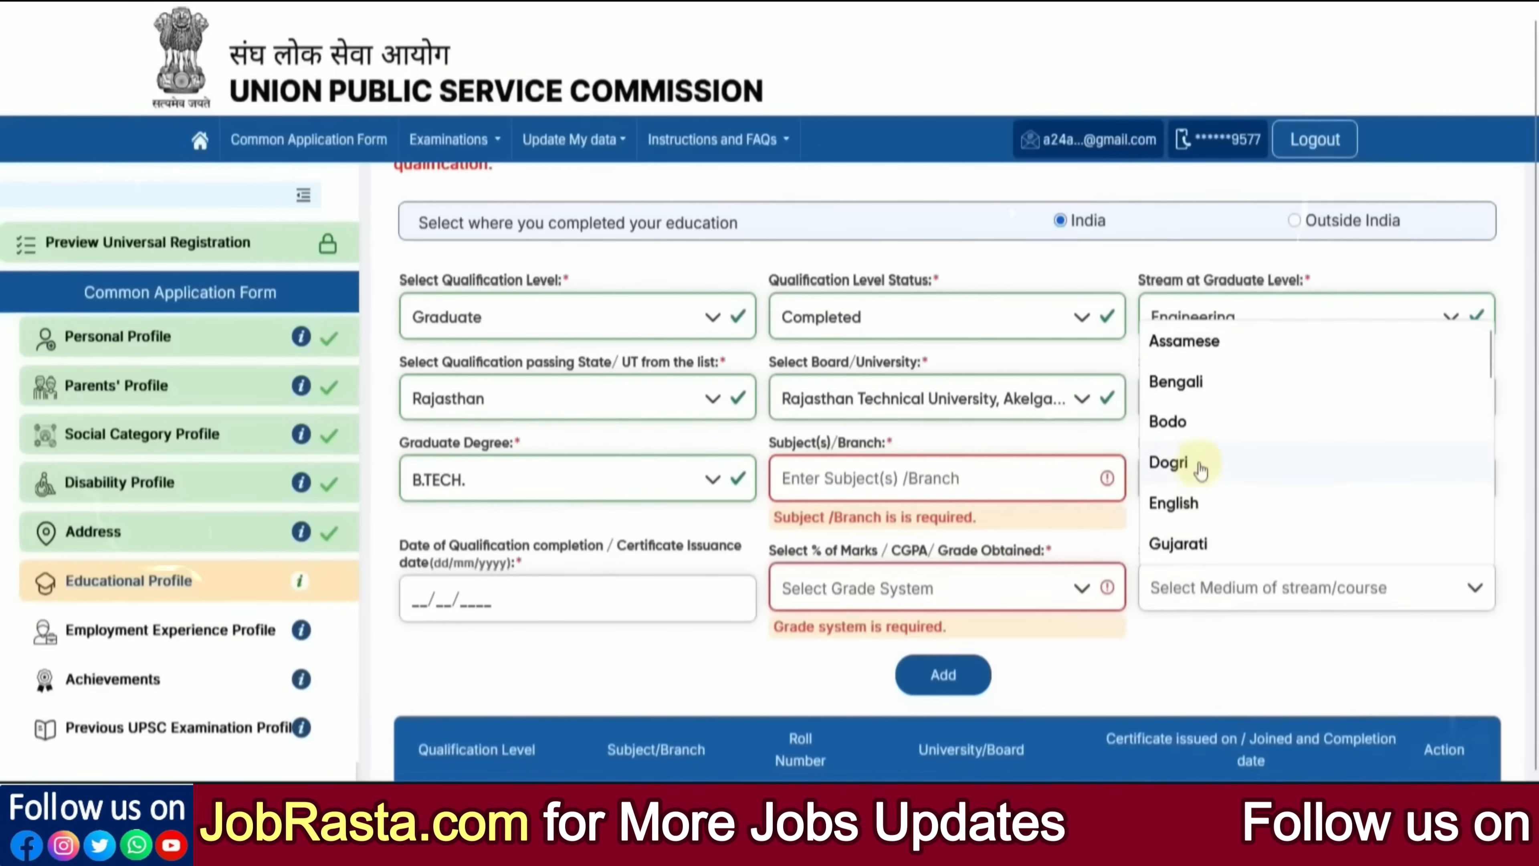
left_click(1182, 503)
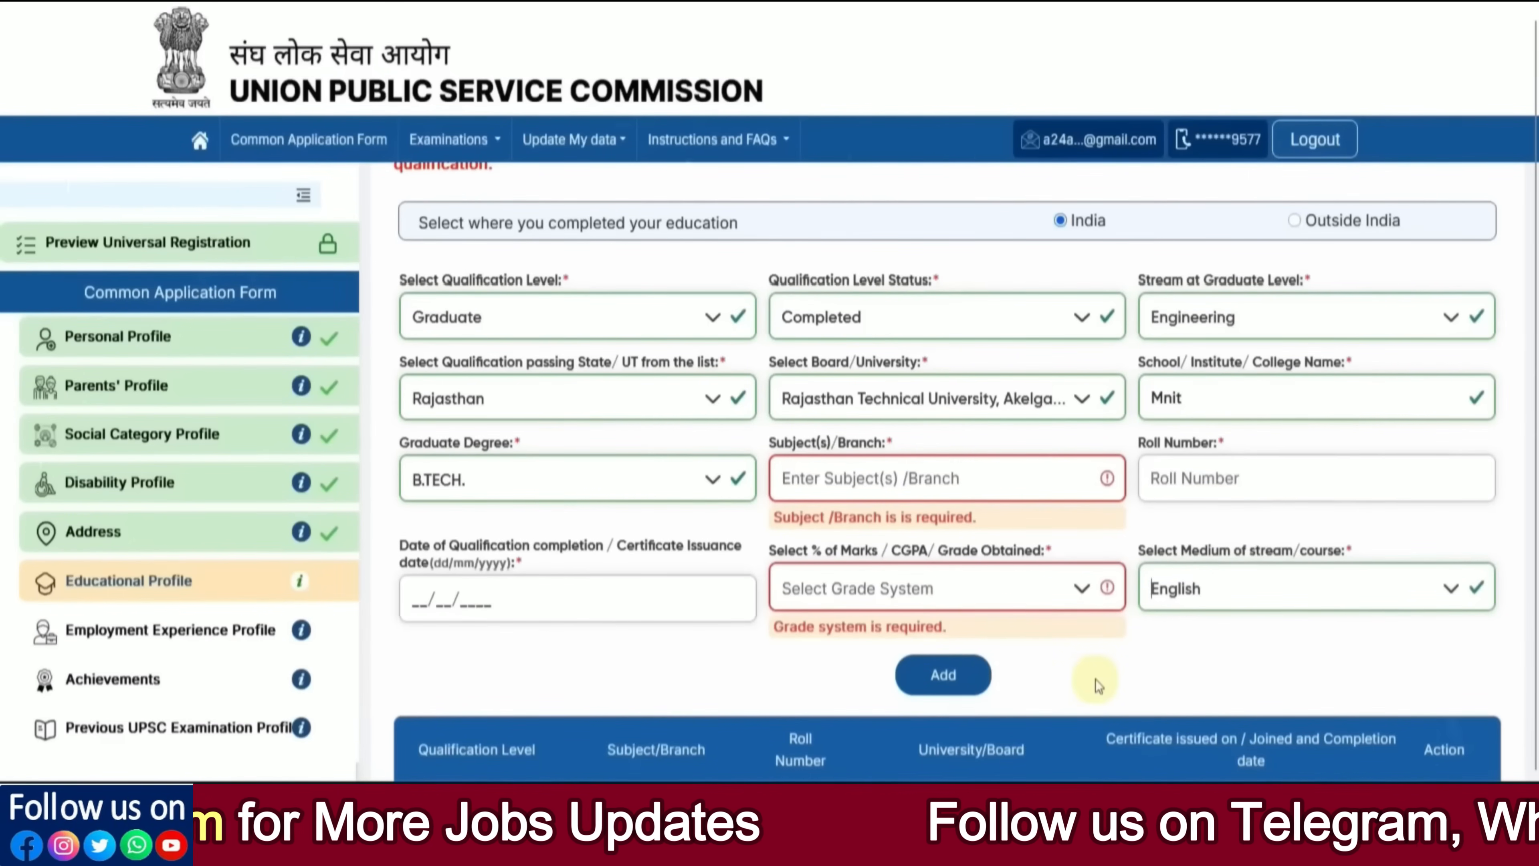
left_click(1085, 669)
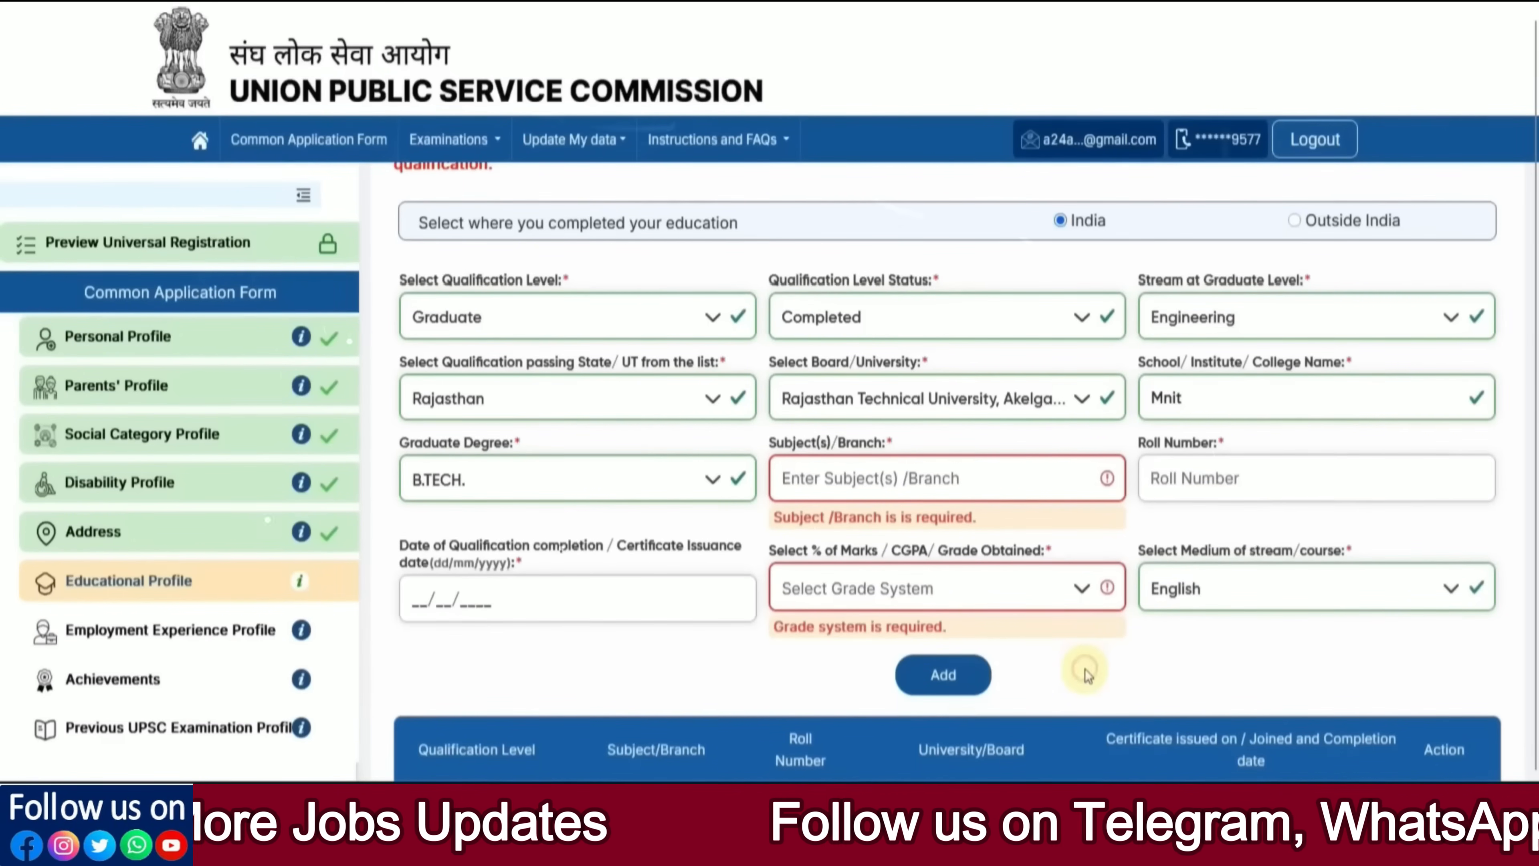
scroll(1081, 650, "down", 2)
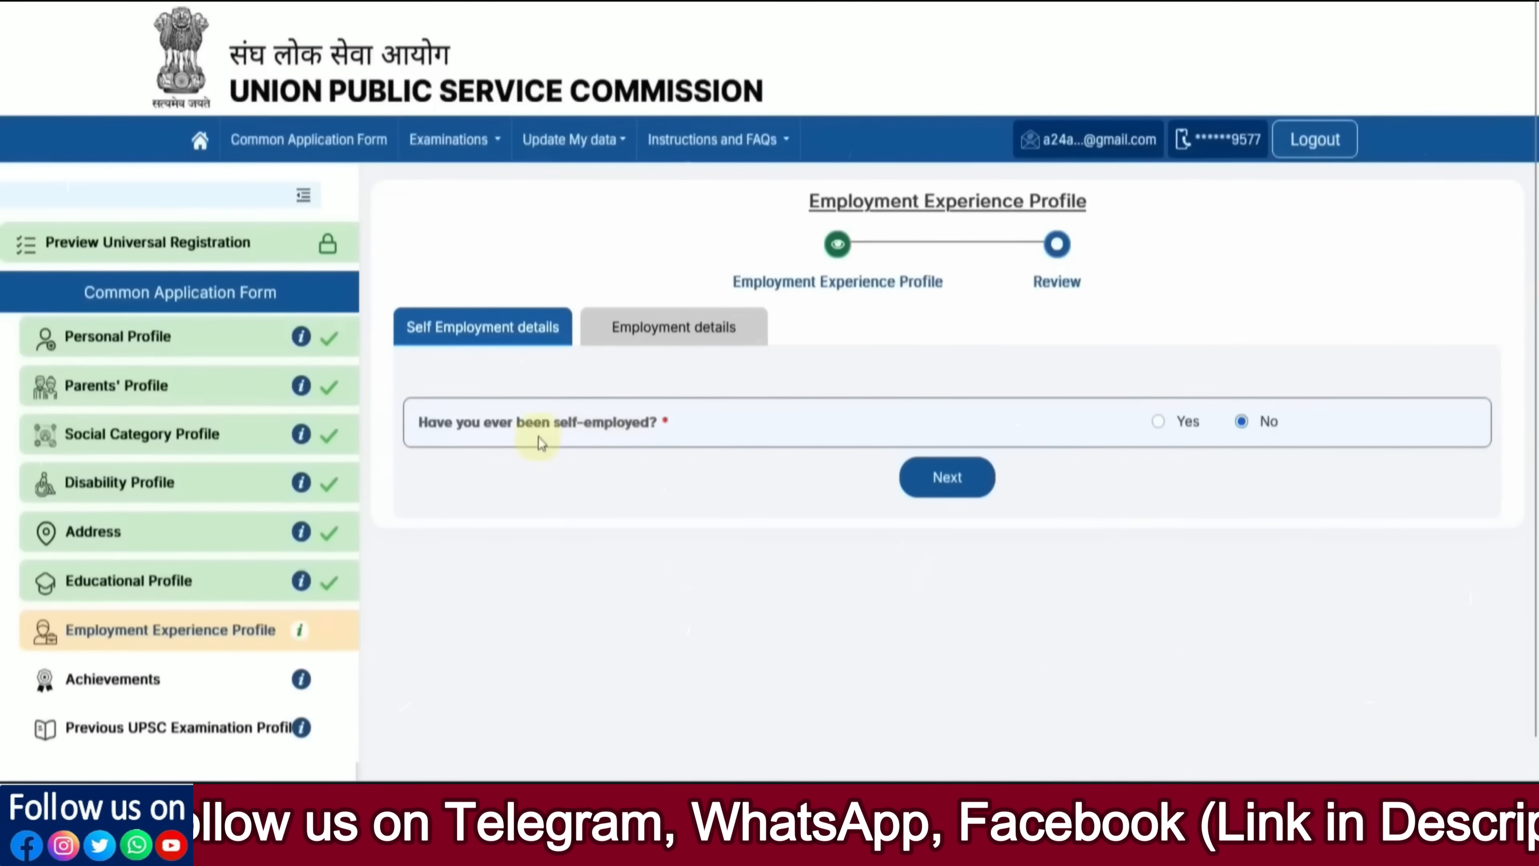
Step: Answer No to self-employment and employment, then preview, submit and confirm the Employment Experience Profile
left_click(1158, 422)
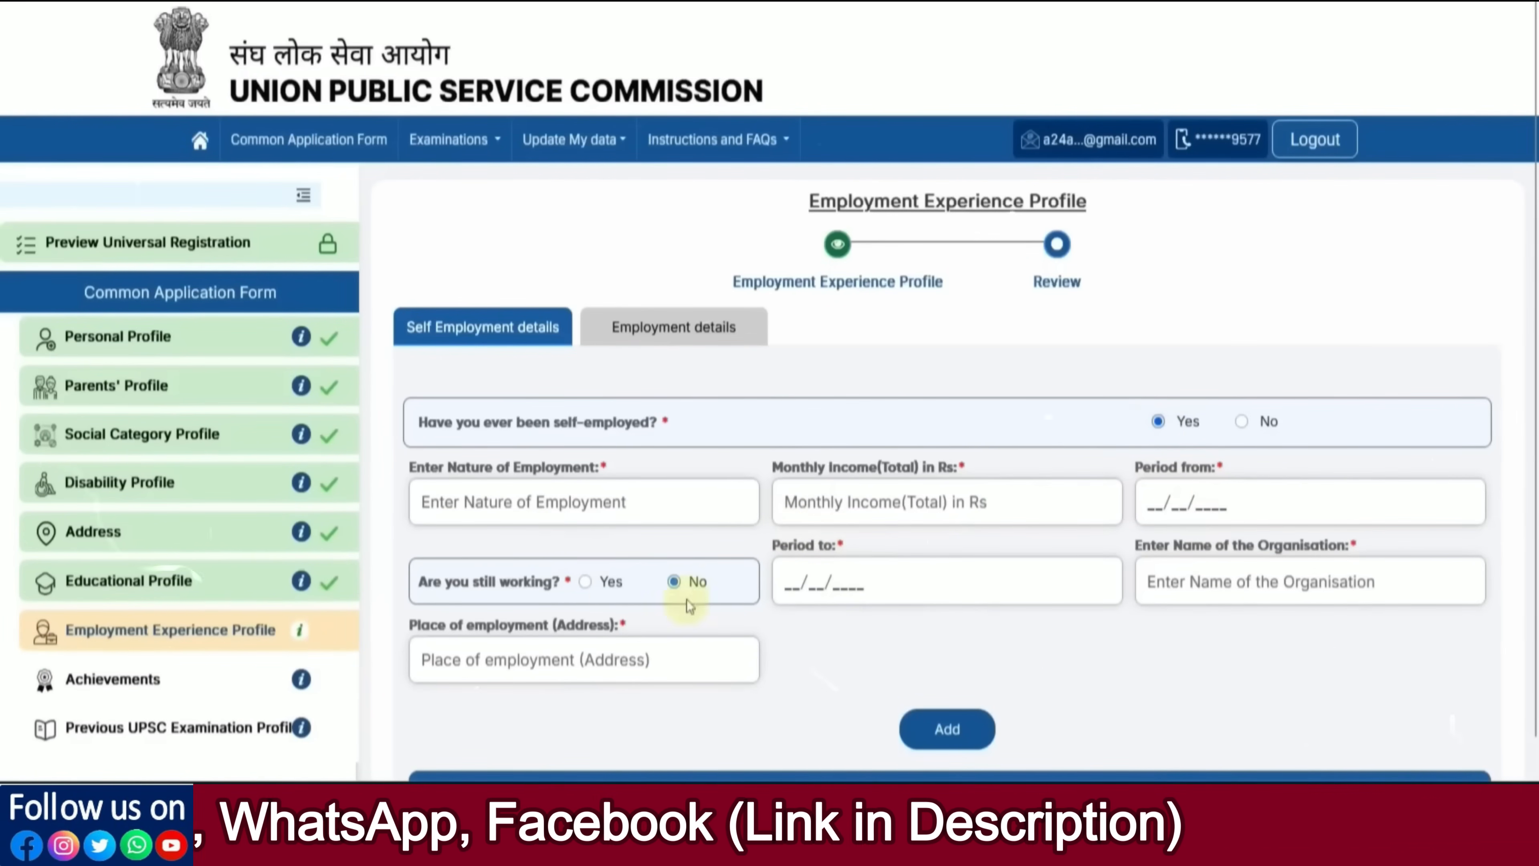
left_click(1241, 421)
left_click(949, 481)
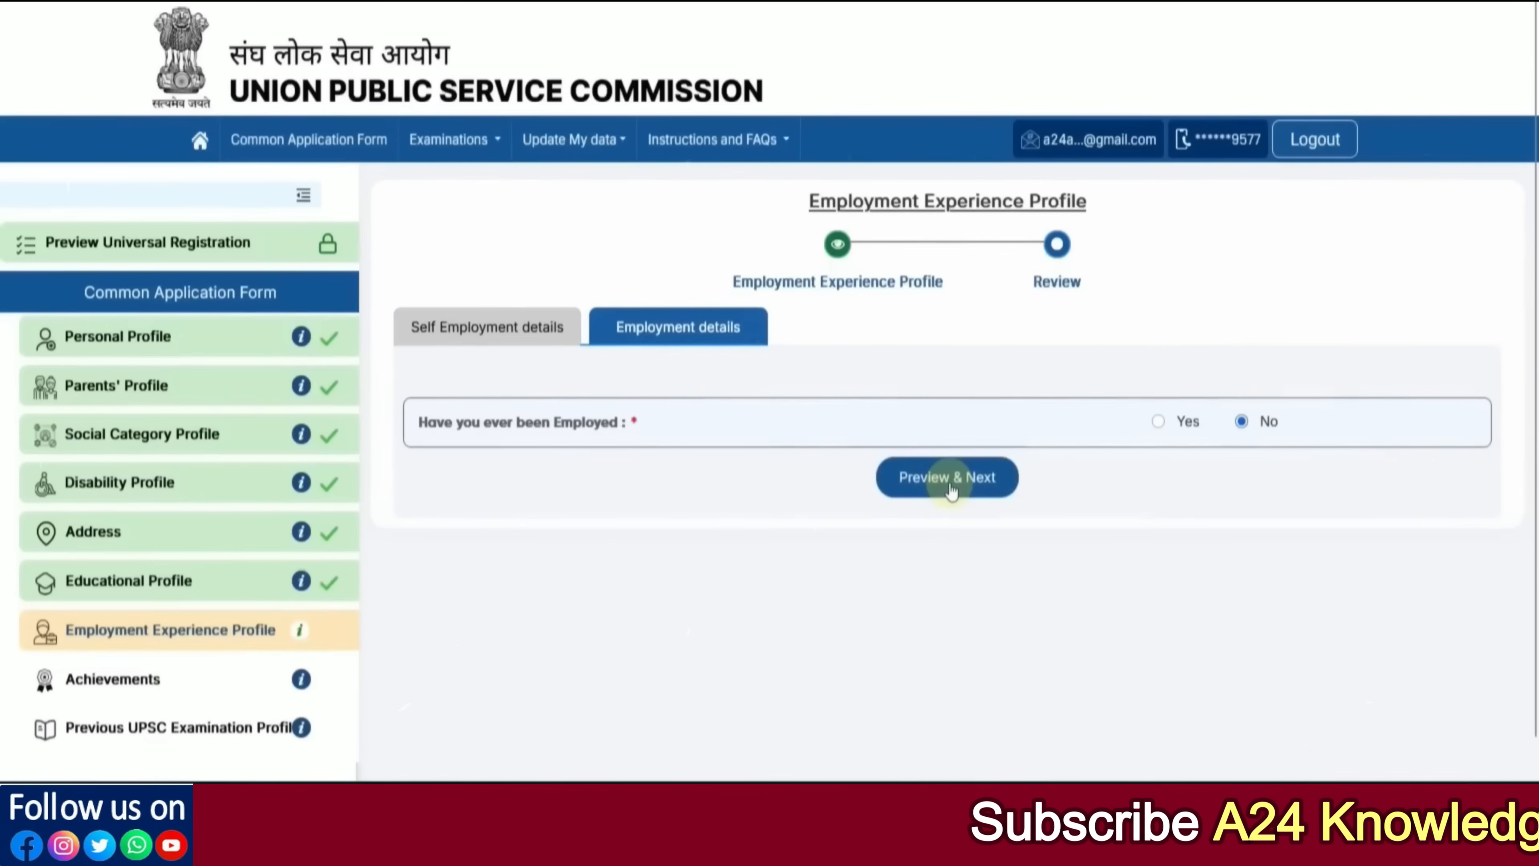
left_click(949, 479)
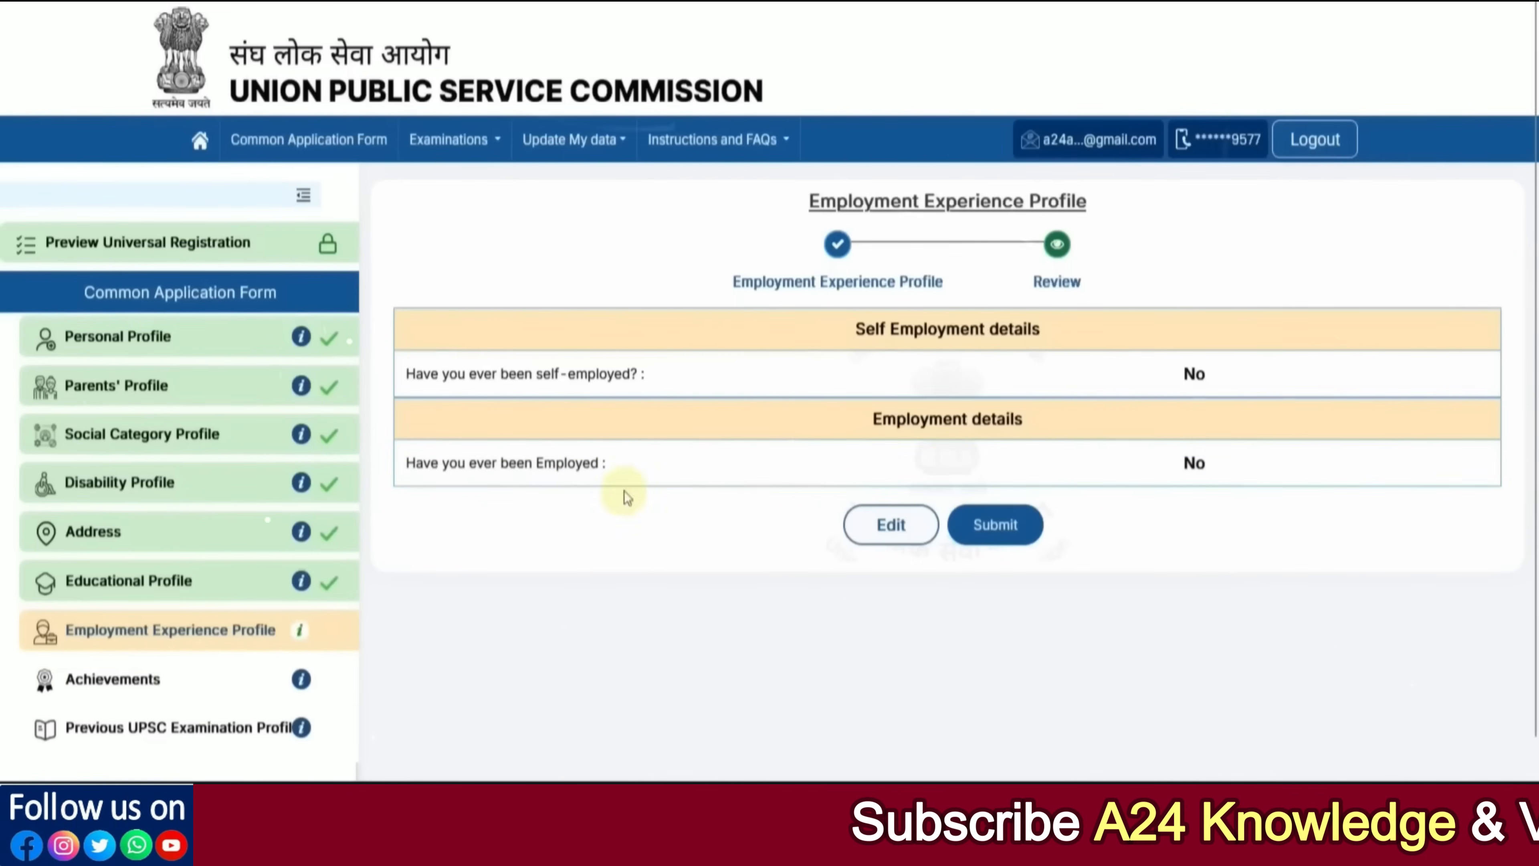
left_click(999, 525)
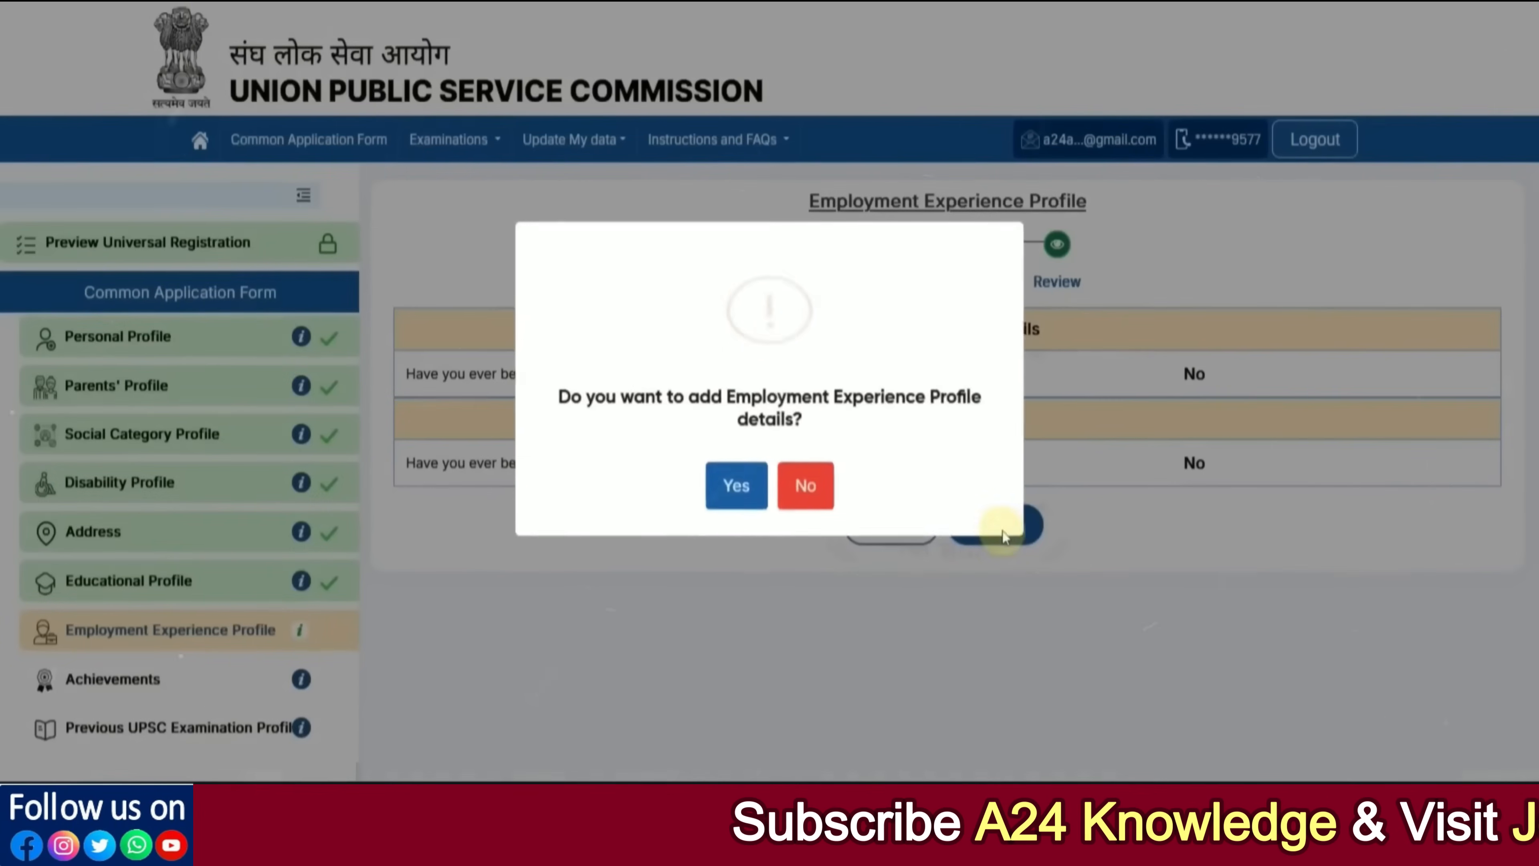
left_click(737, 485)
left_click(760, 497)
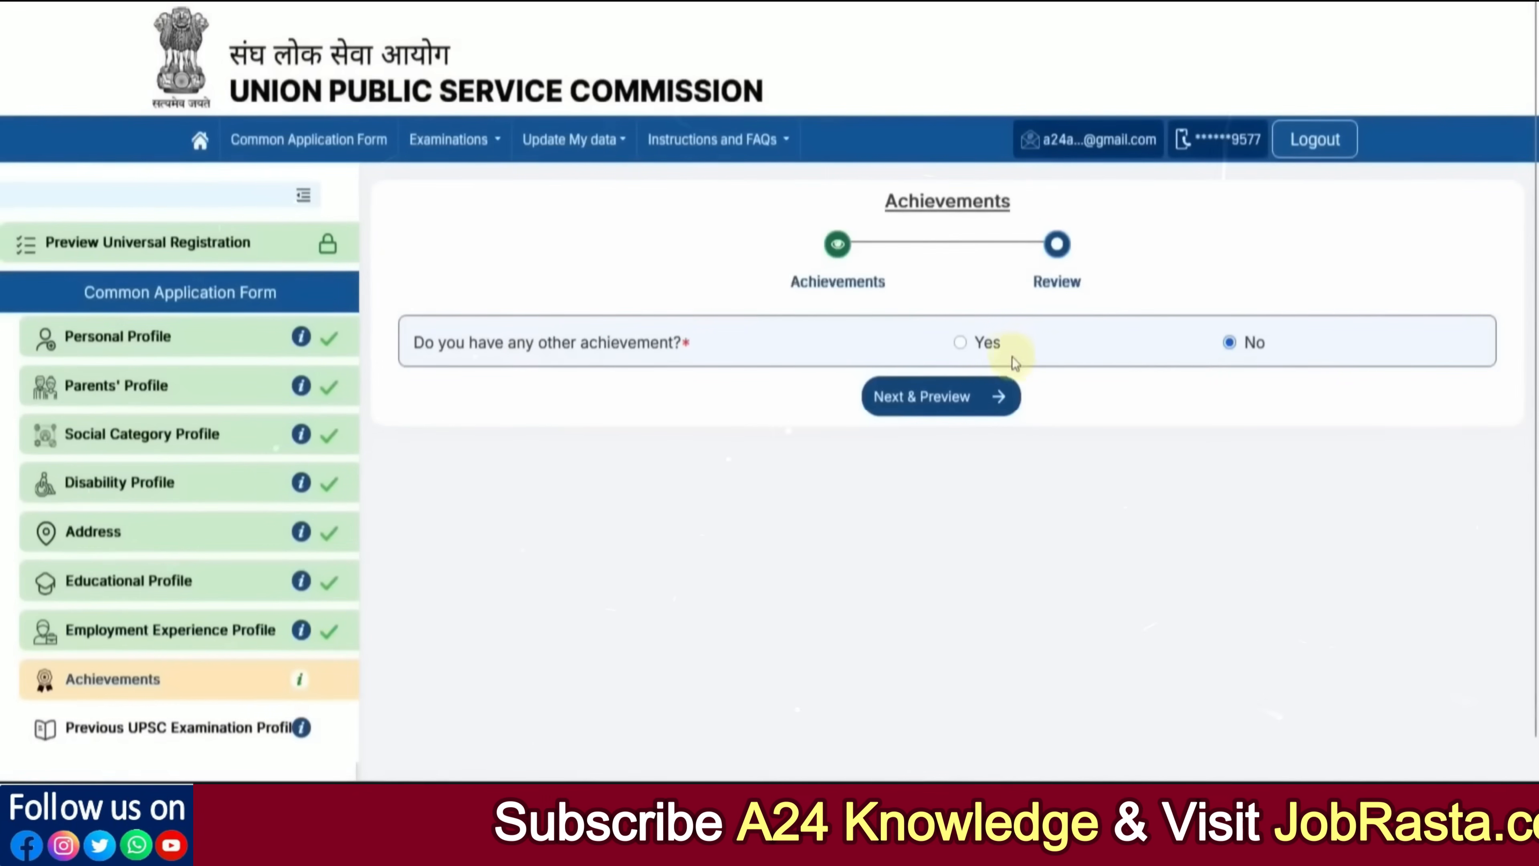
Step: Declare No other achievements, then review, submit and confirm the Achievements section
left_click(960, 344)
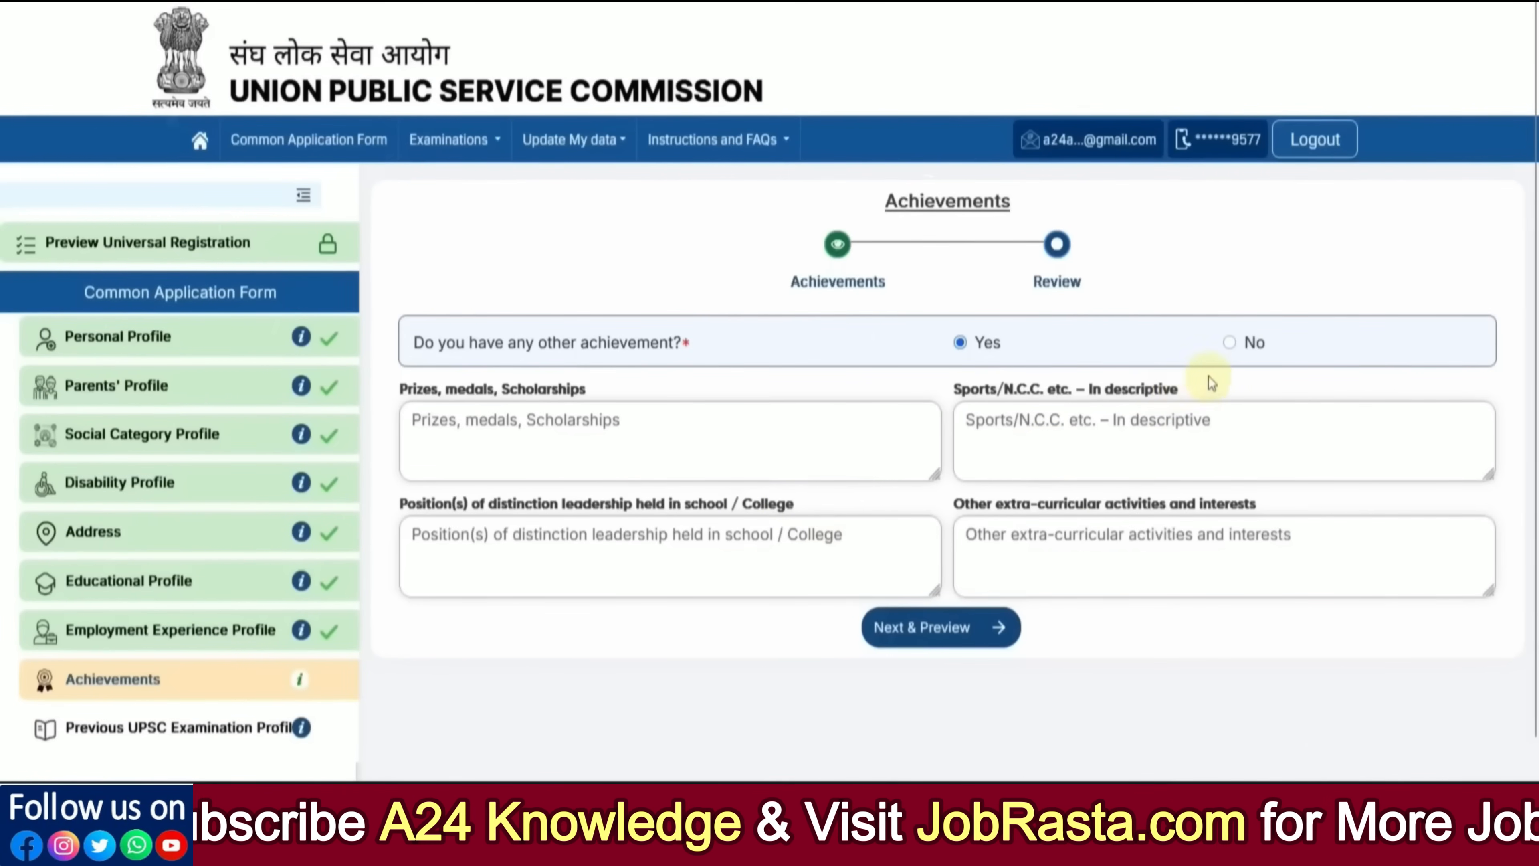
left_click(1228, 342)
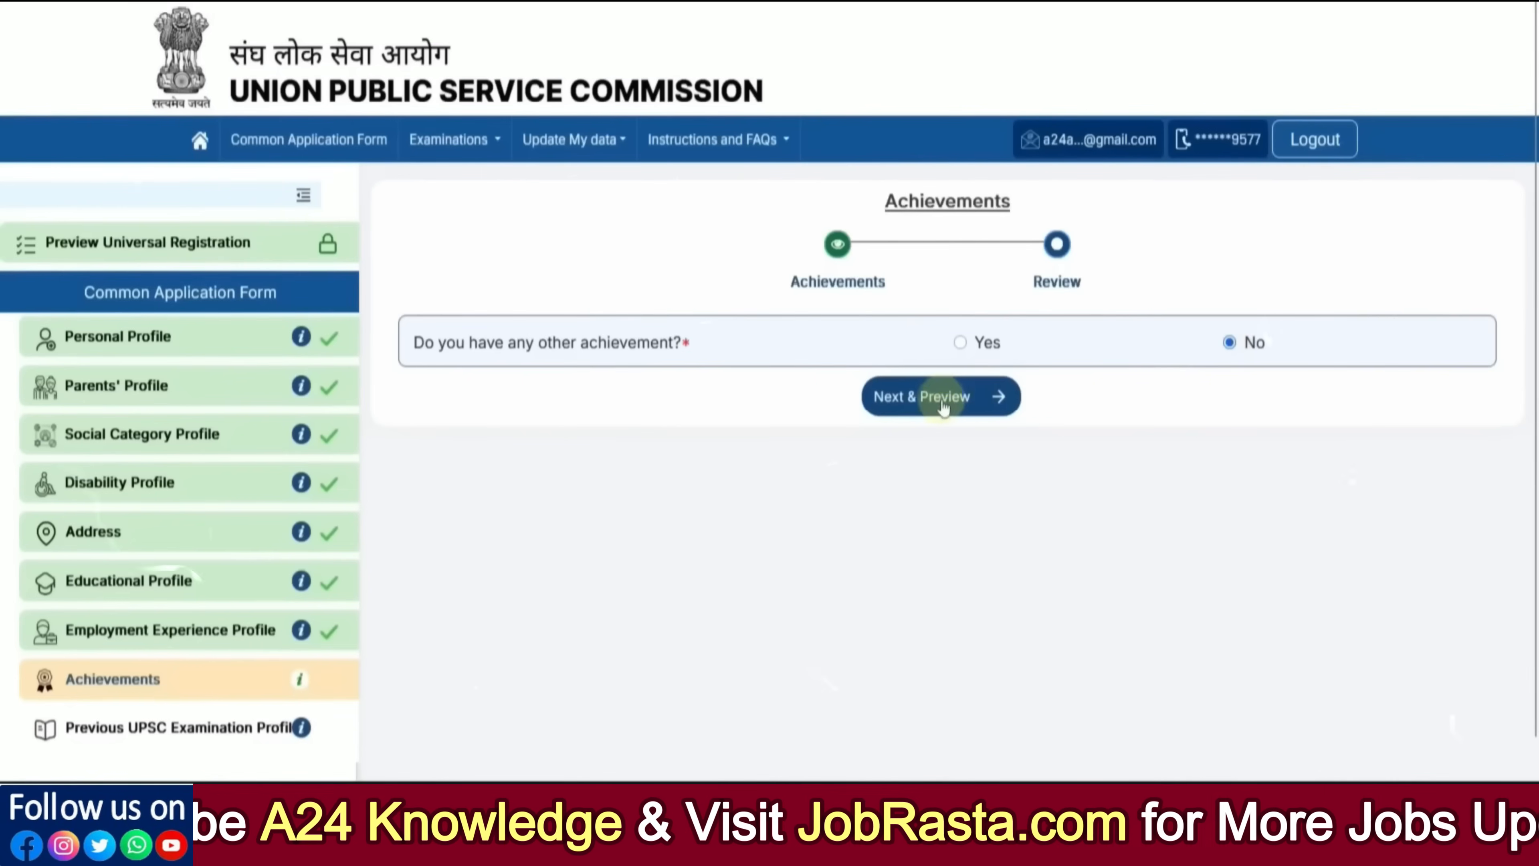
left_click(920, 397)
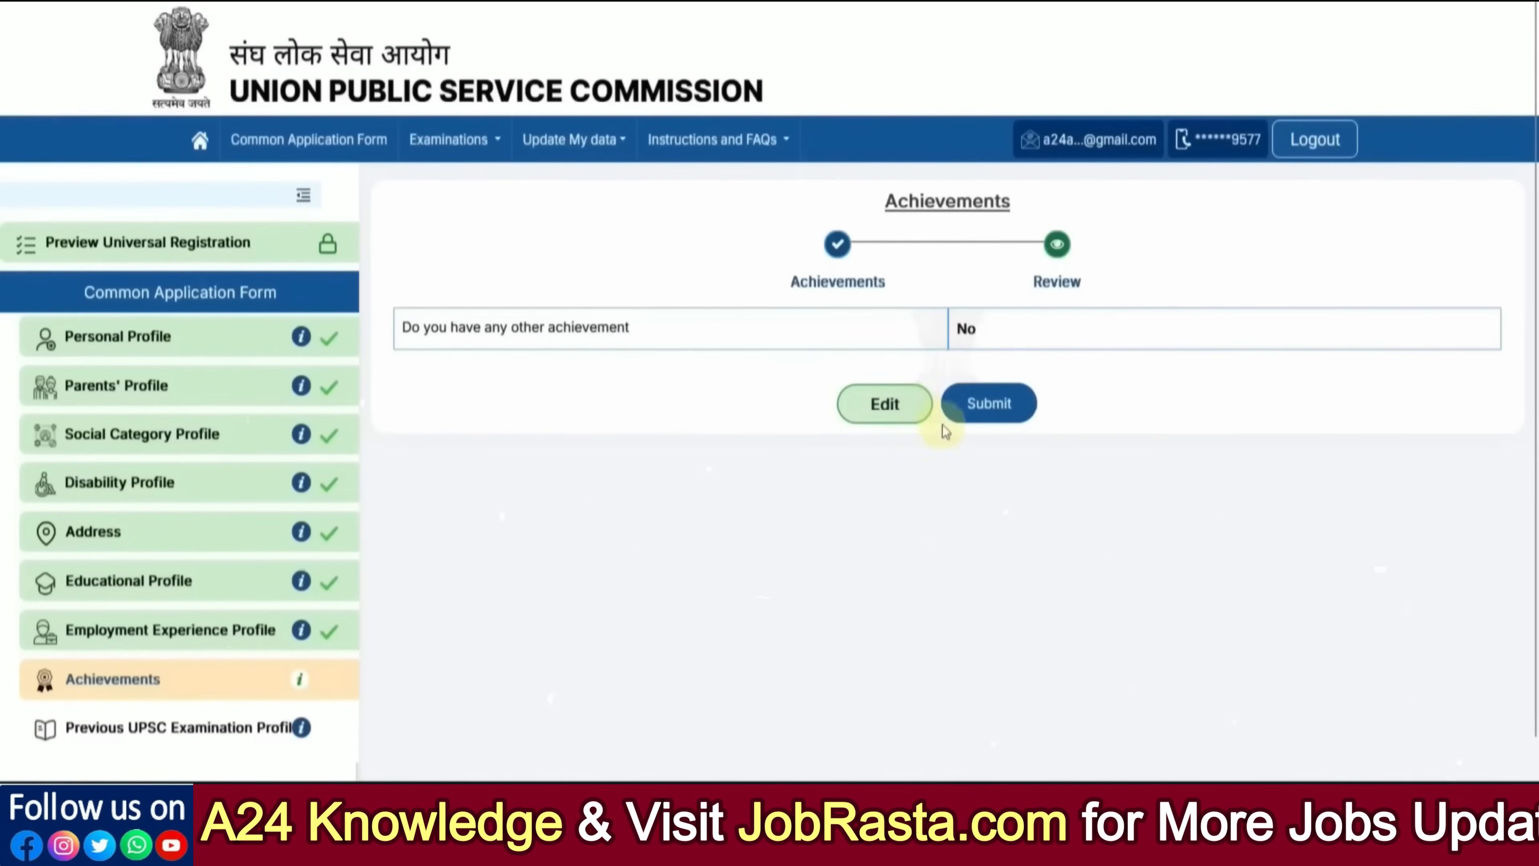
left_click(986, 412)
left_click(736, 482)
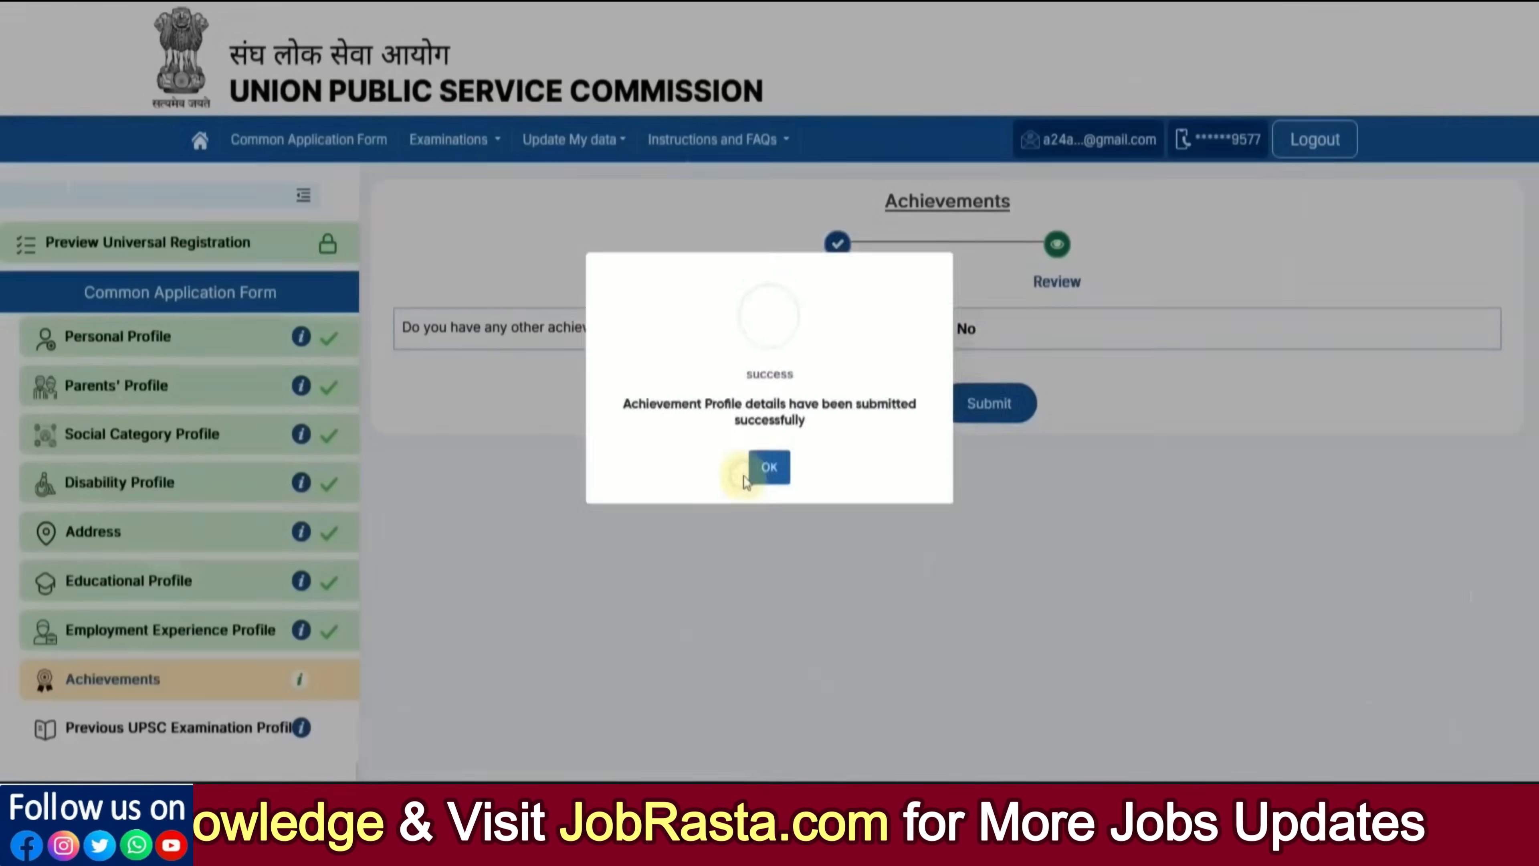
left_click(763, 498)
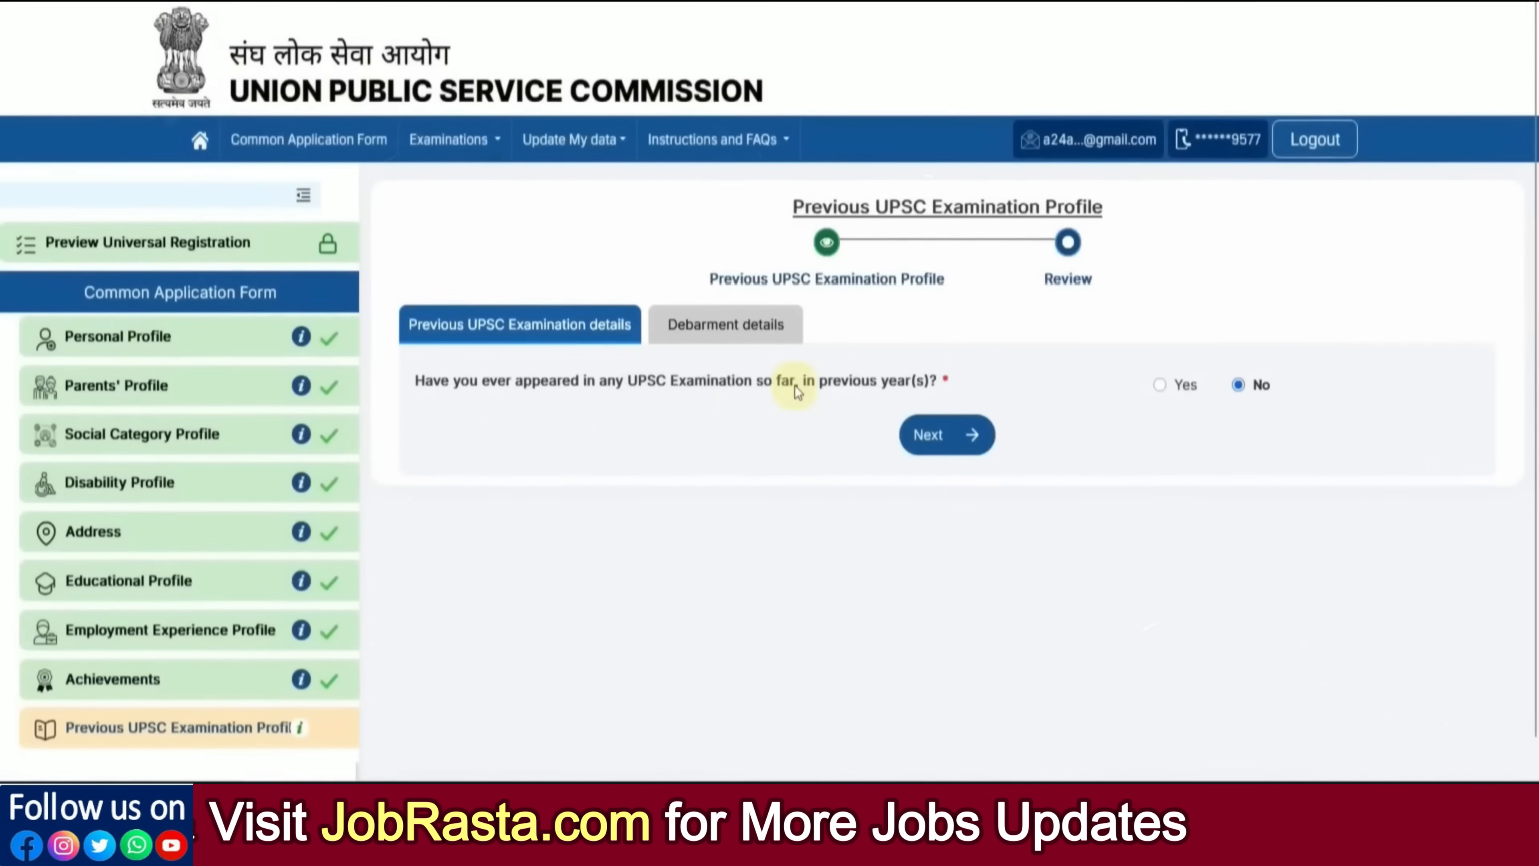
Step: Briefly pick NDA & NA Examination (I) as a previous attempt, revert to No, and continue to debarment details
left_click(1158, 388)
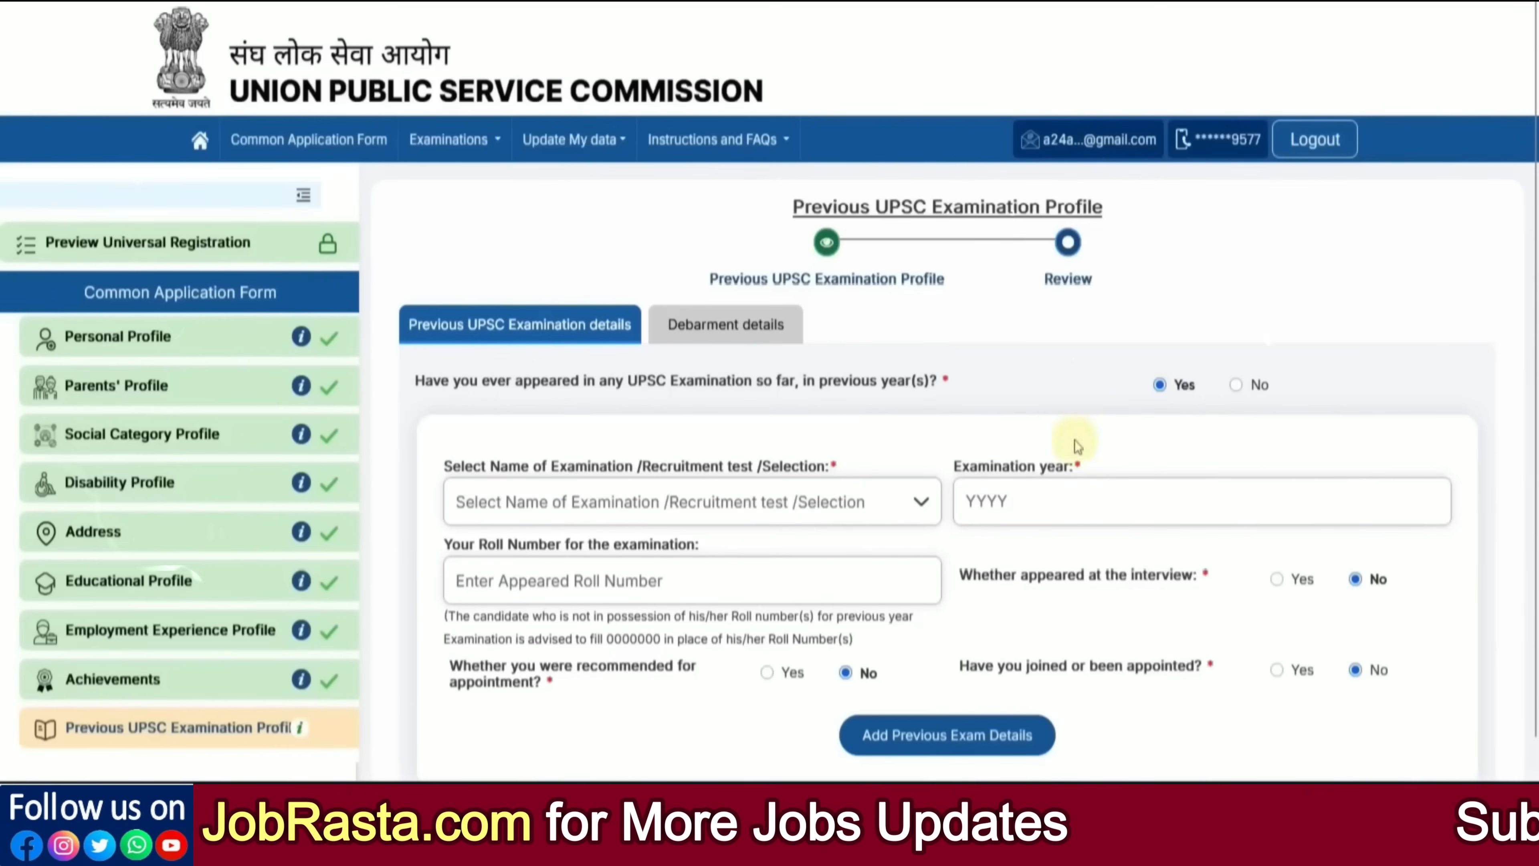
scroll(764, 527, "down", 1)
left_click(667, 456)
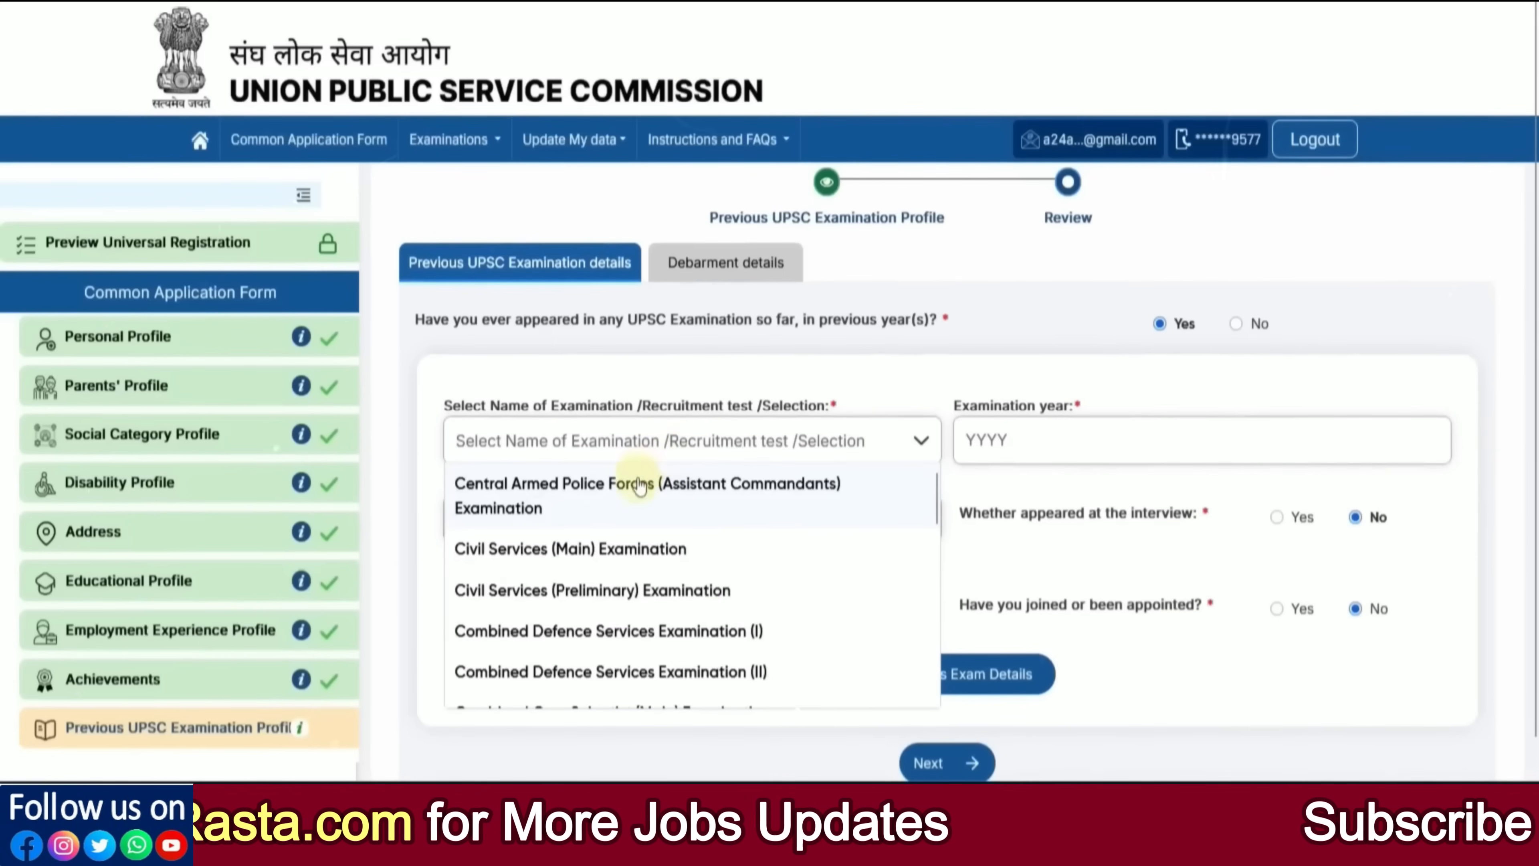
scroll(657, 533, "down", 2)
scroll(660, 537, "down", 6)
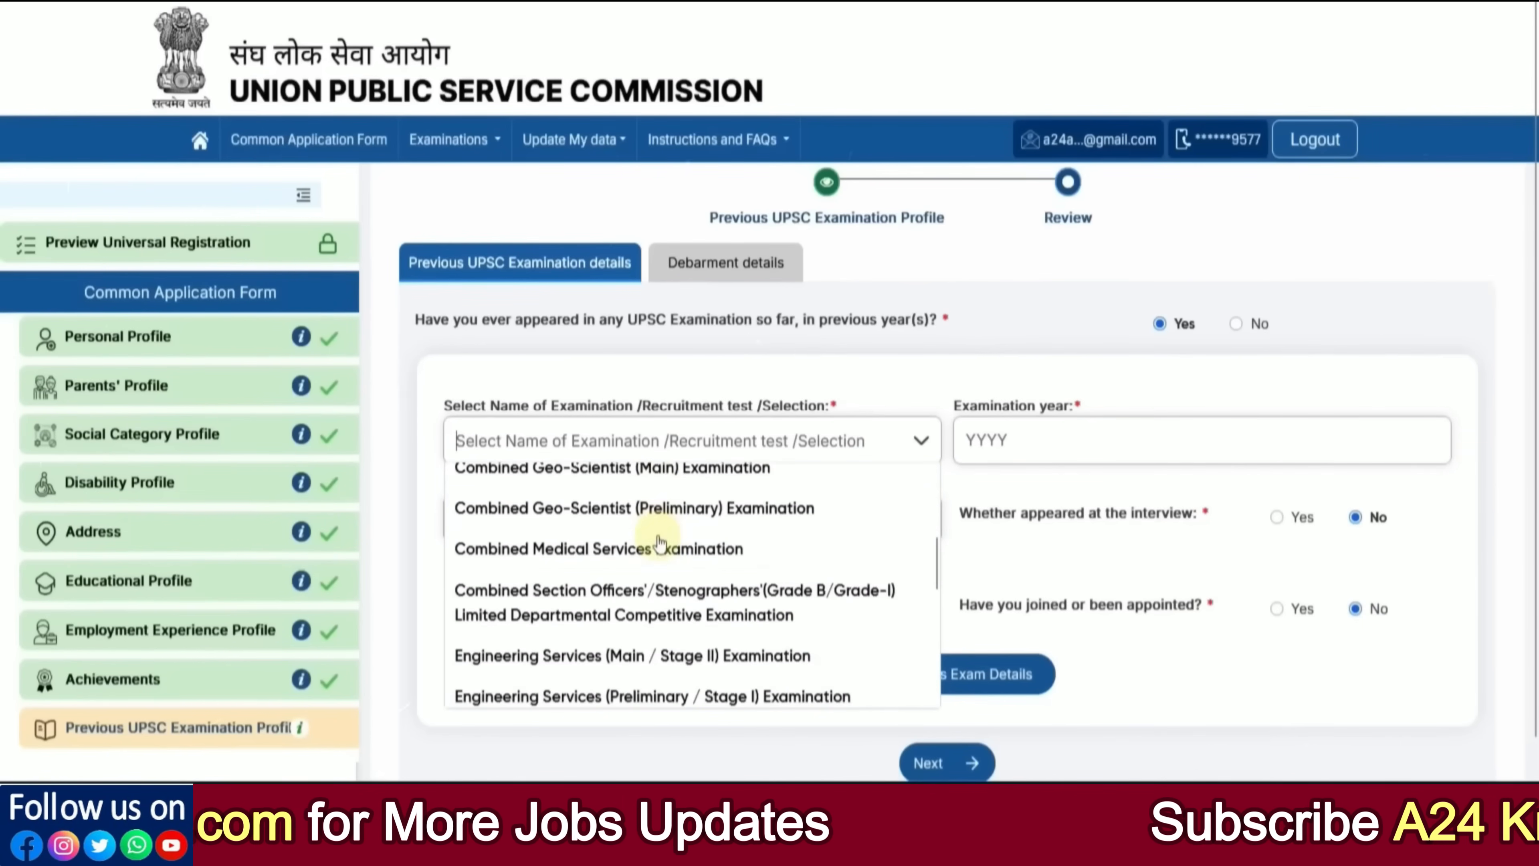
scroll(660, 546, "down", 3)
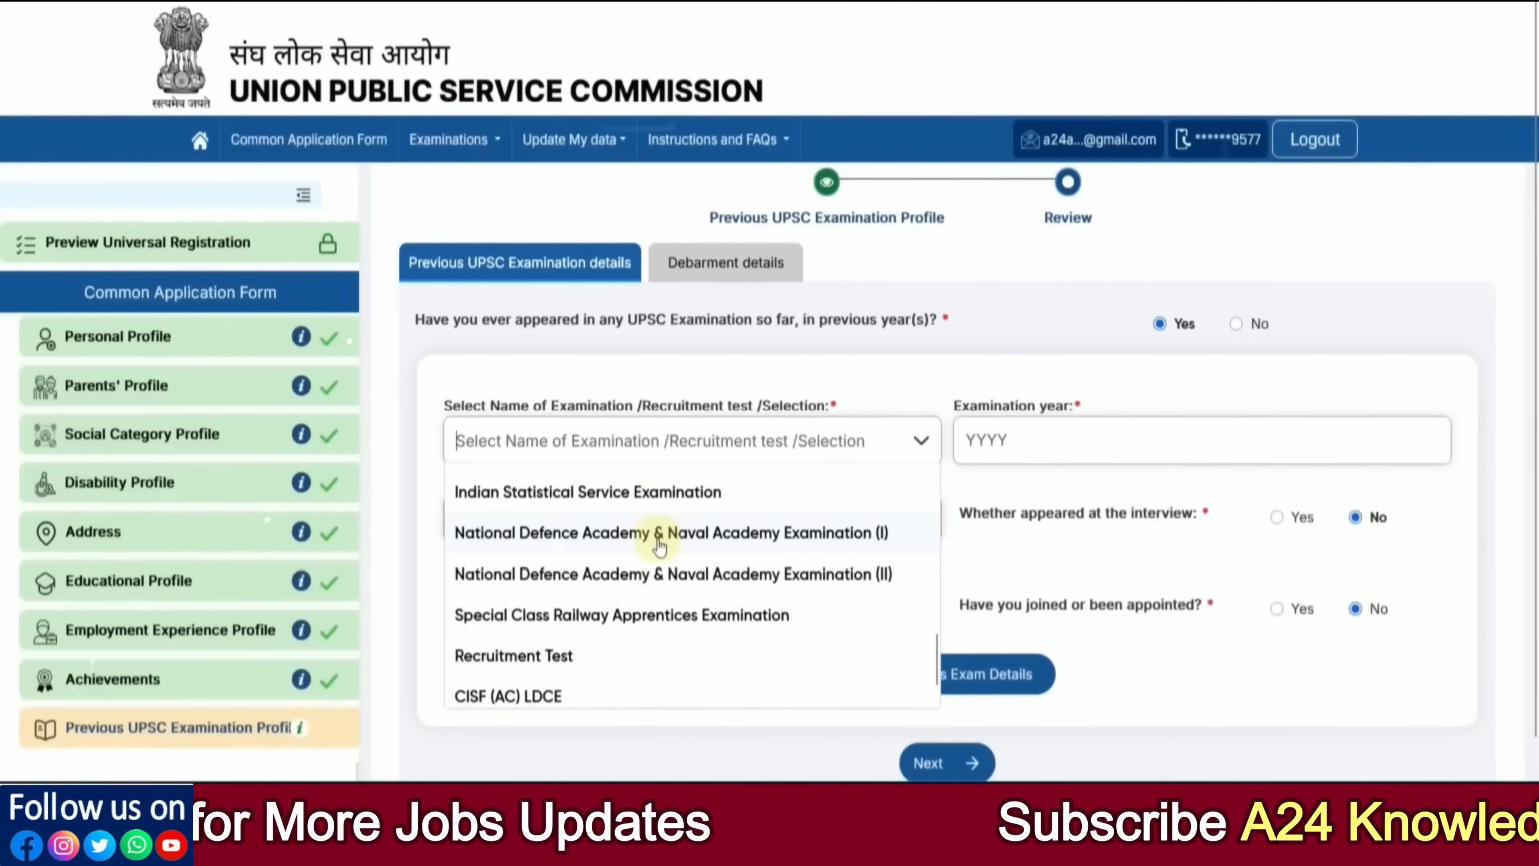
left_click(626, 533)
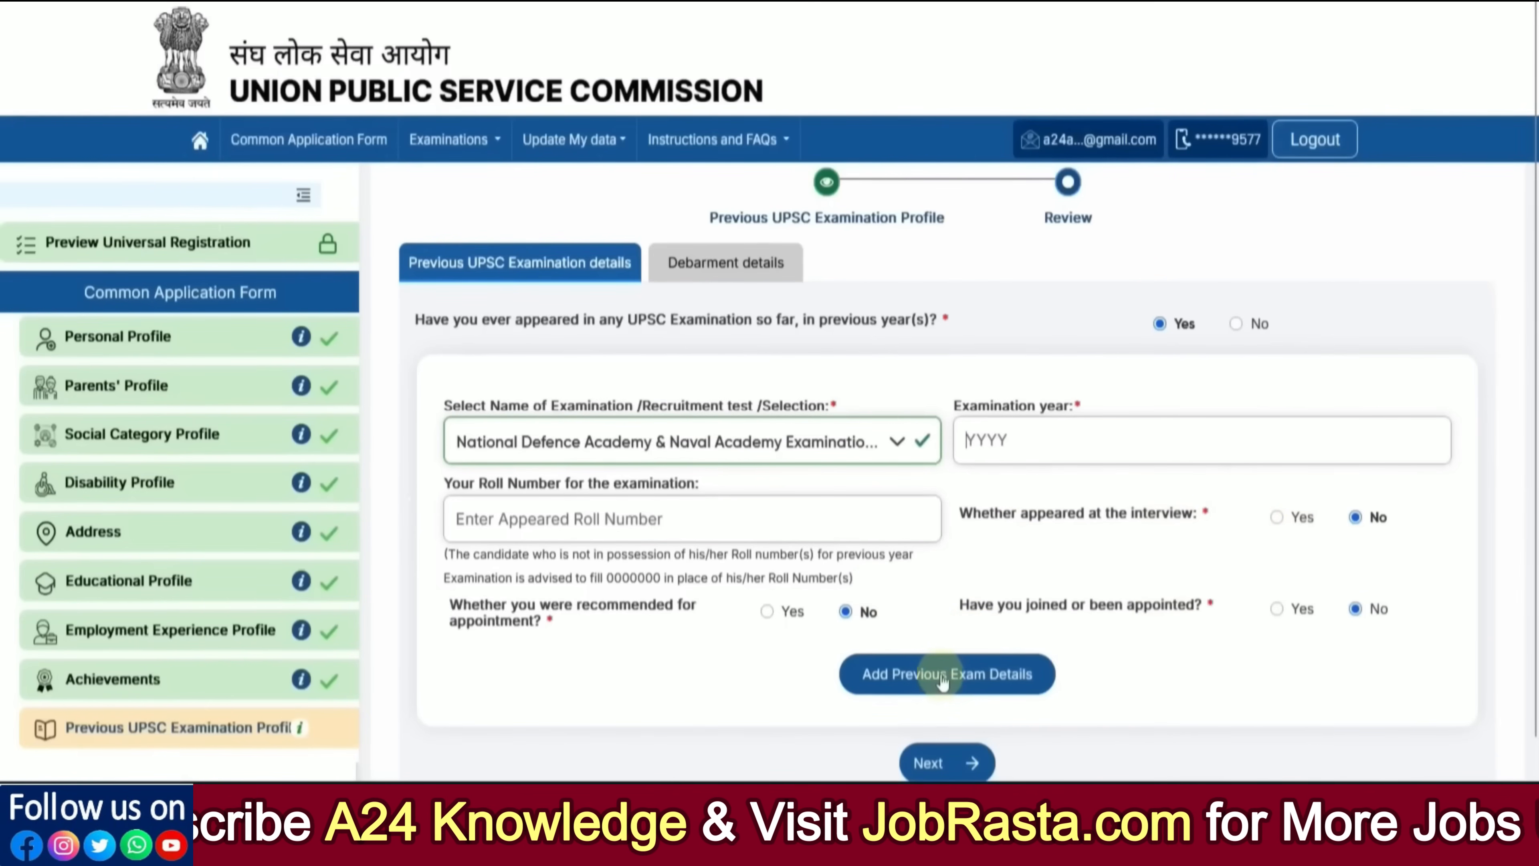
left_click(1252, 326)
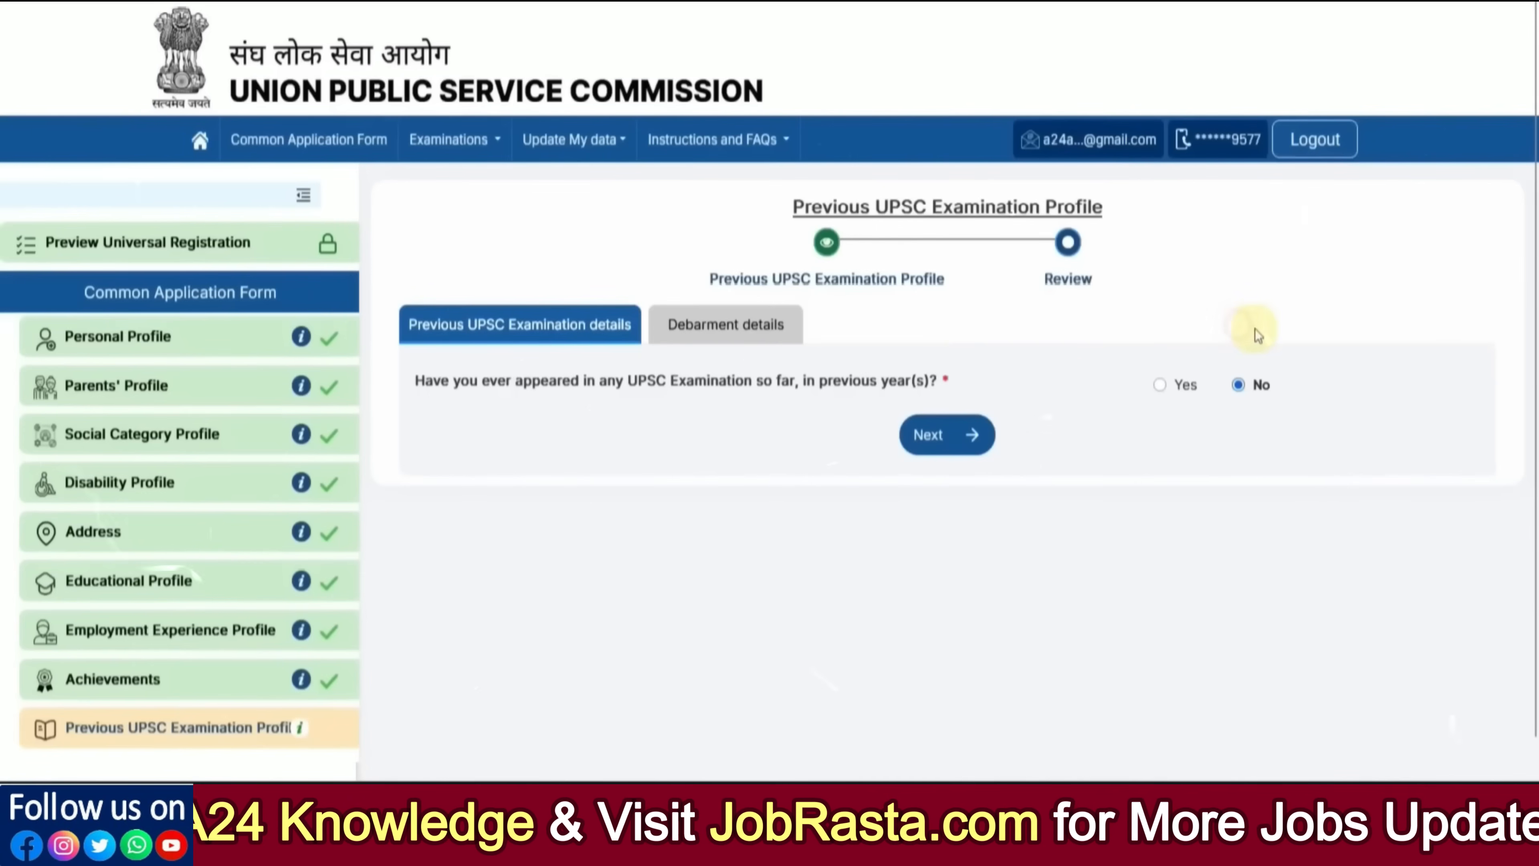
left_click(928, 435)
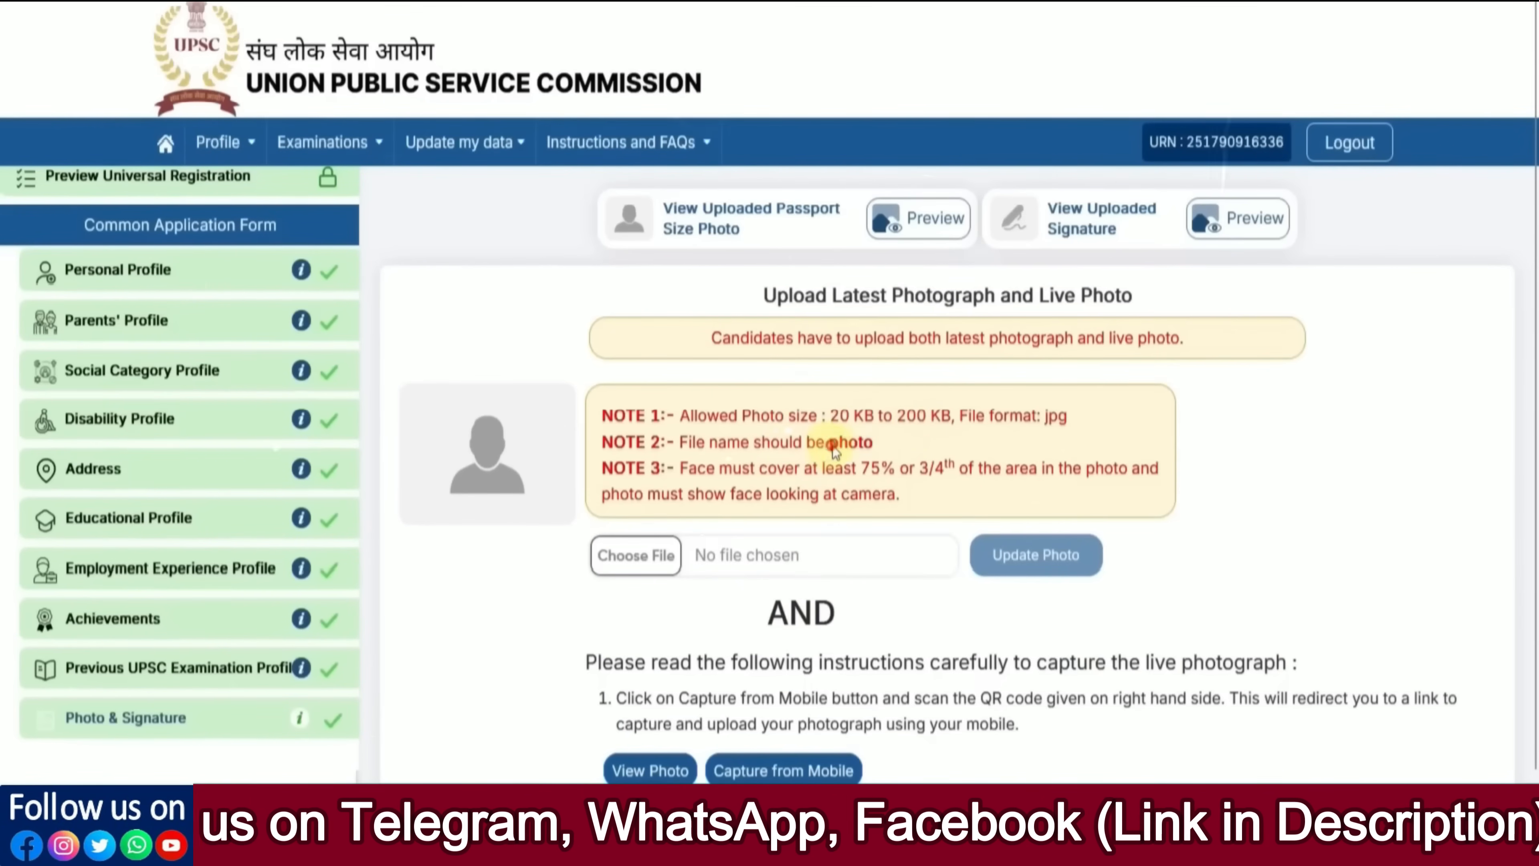
Step: Open the passport-size photo upload guidelines and review the acceptable and unacceptable specimen photos
left_click_drag(831, 444, 876, 445)
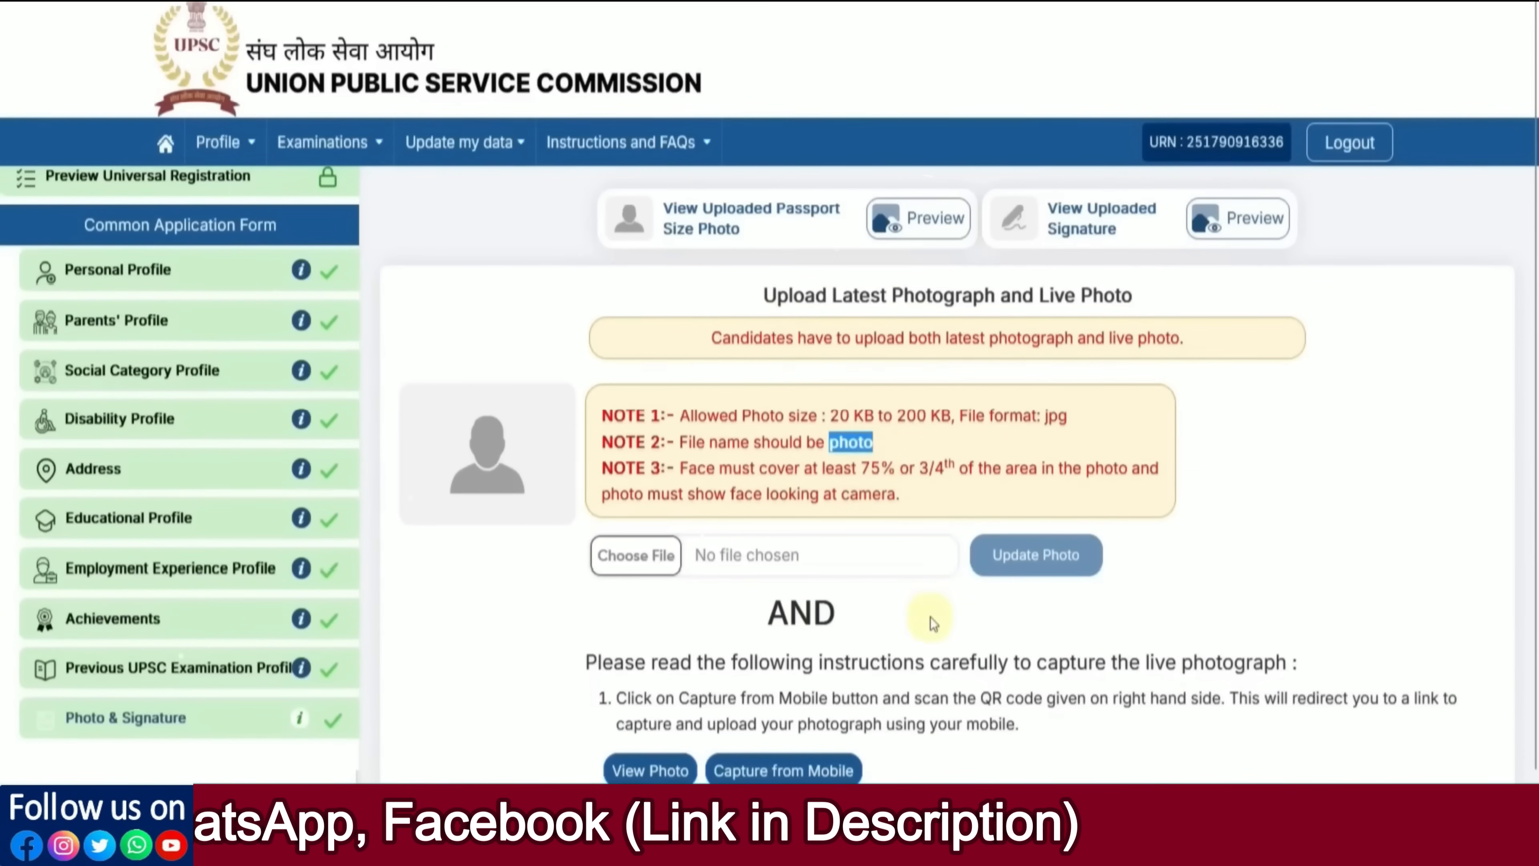
scroll(878, 479, "down", 4)
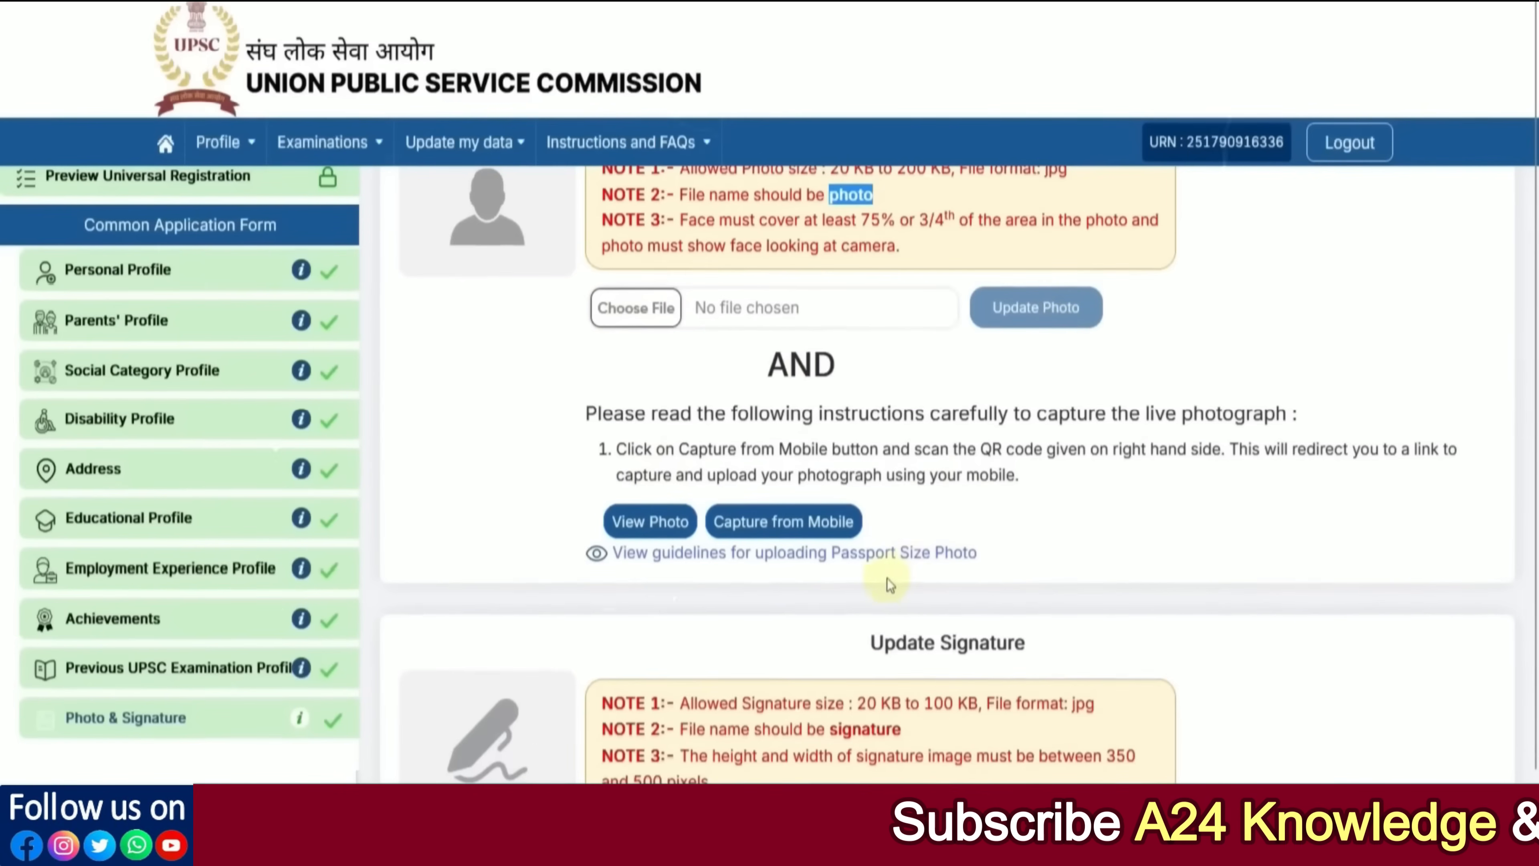
left_click(779, 554)
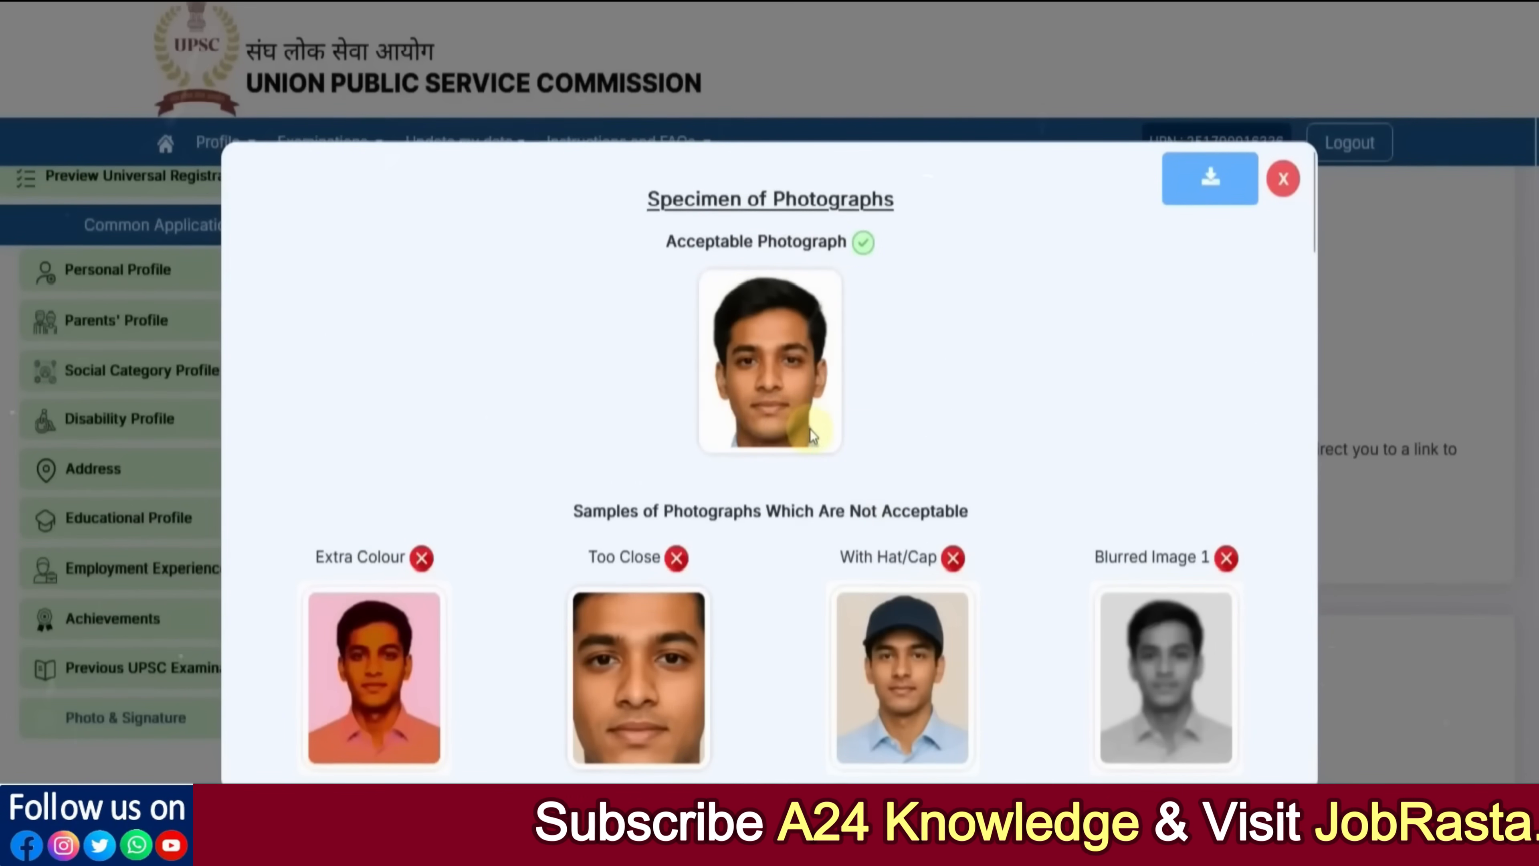
scroll(809, 427, "down", 5)
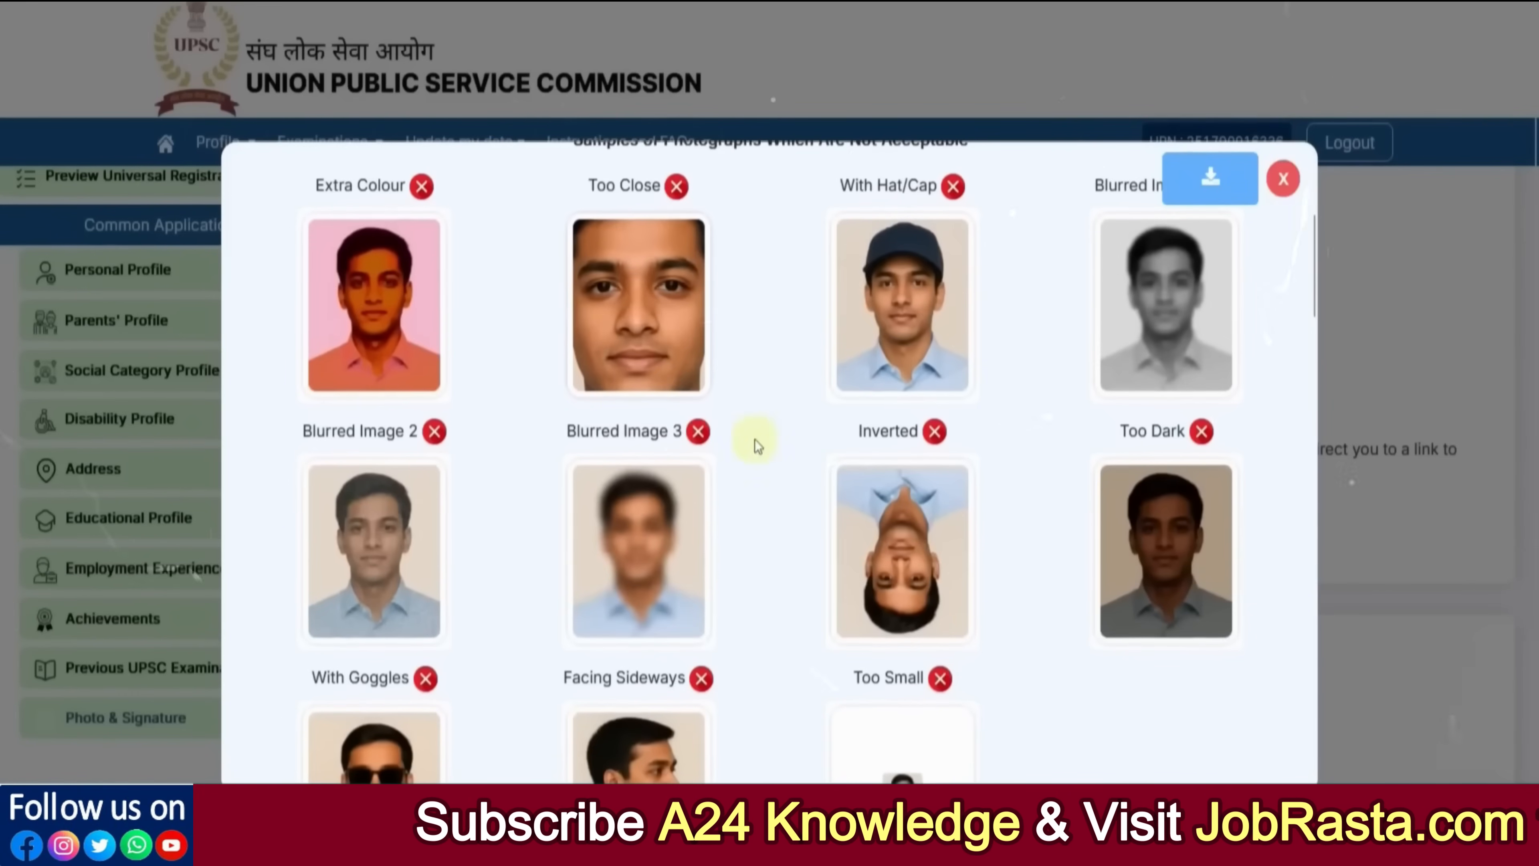
scroll(1132, 461, "down", 12)
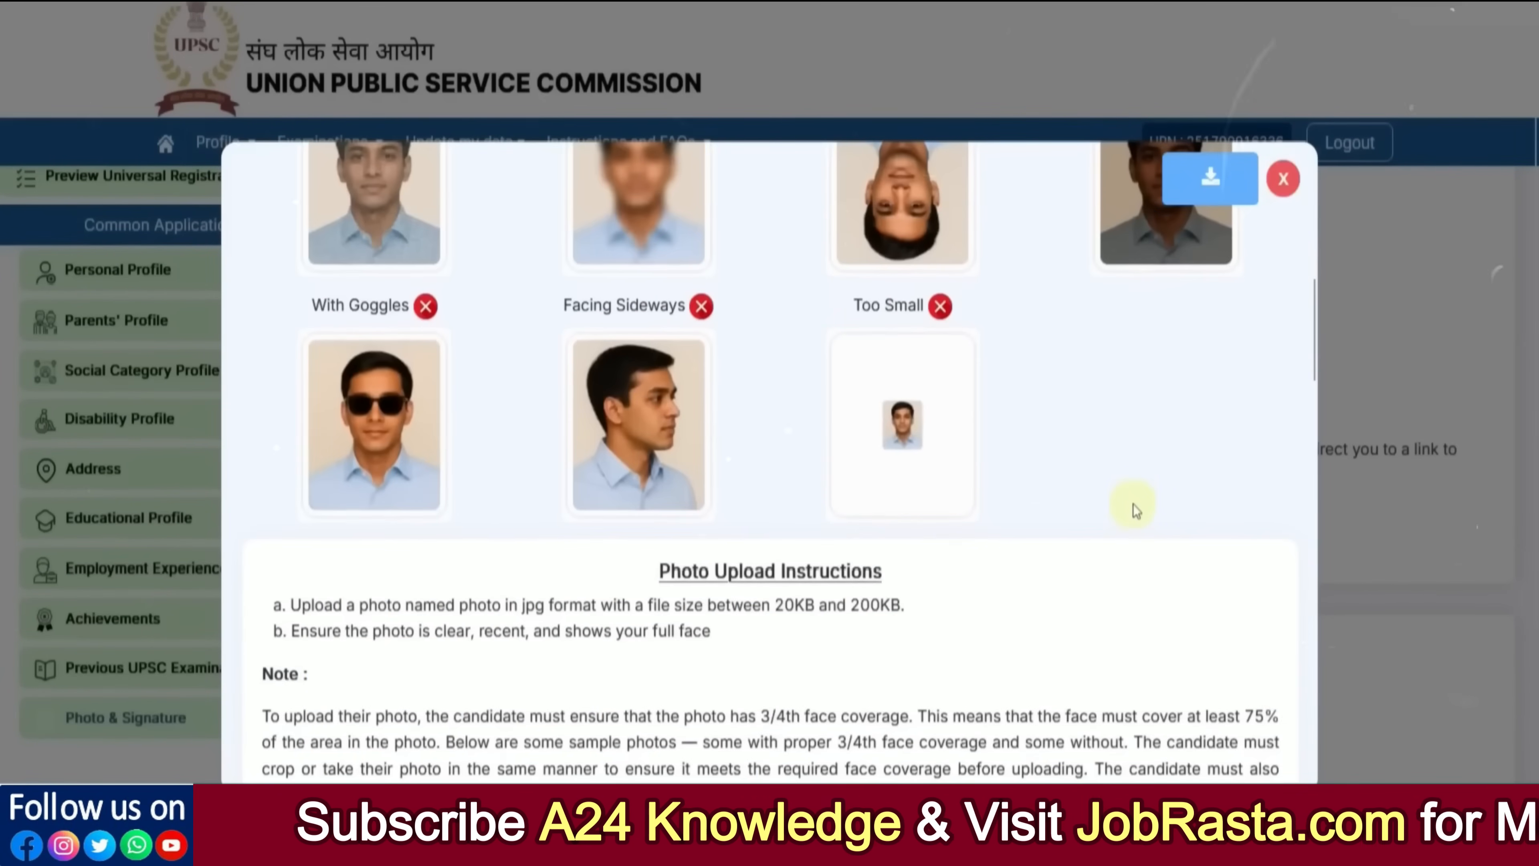
scroll(1133, 509, "down", 5)
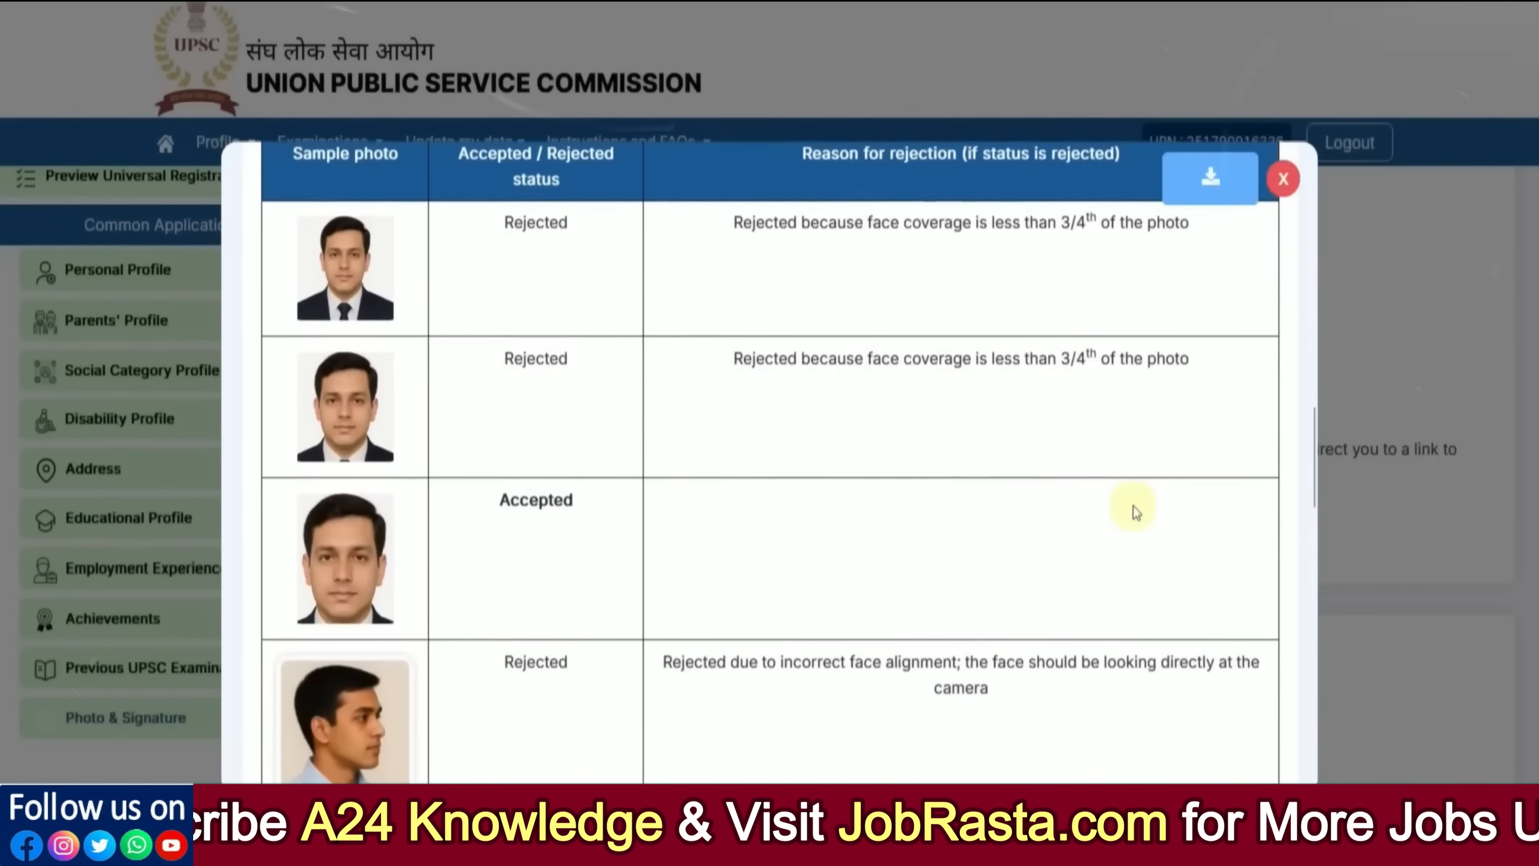
scroll(1133, 510, "up", 2)
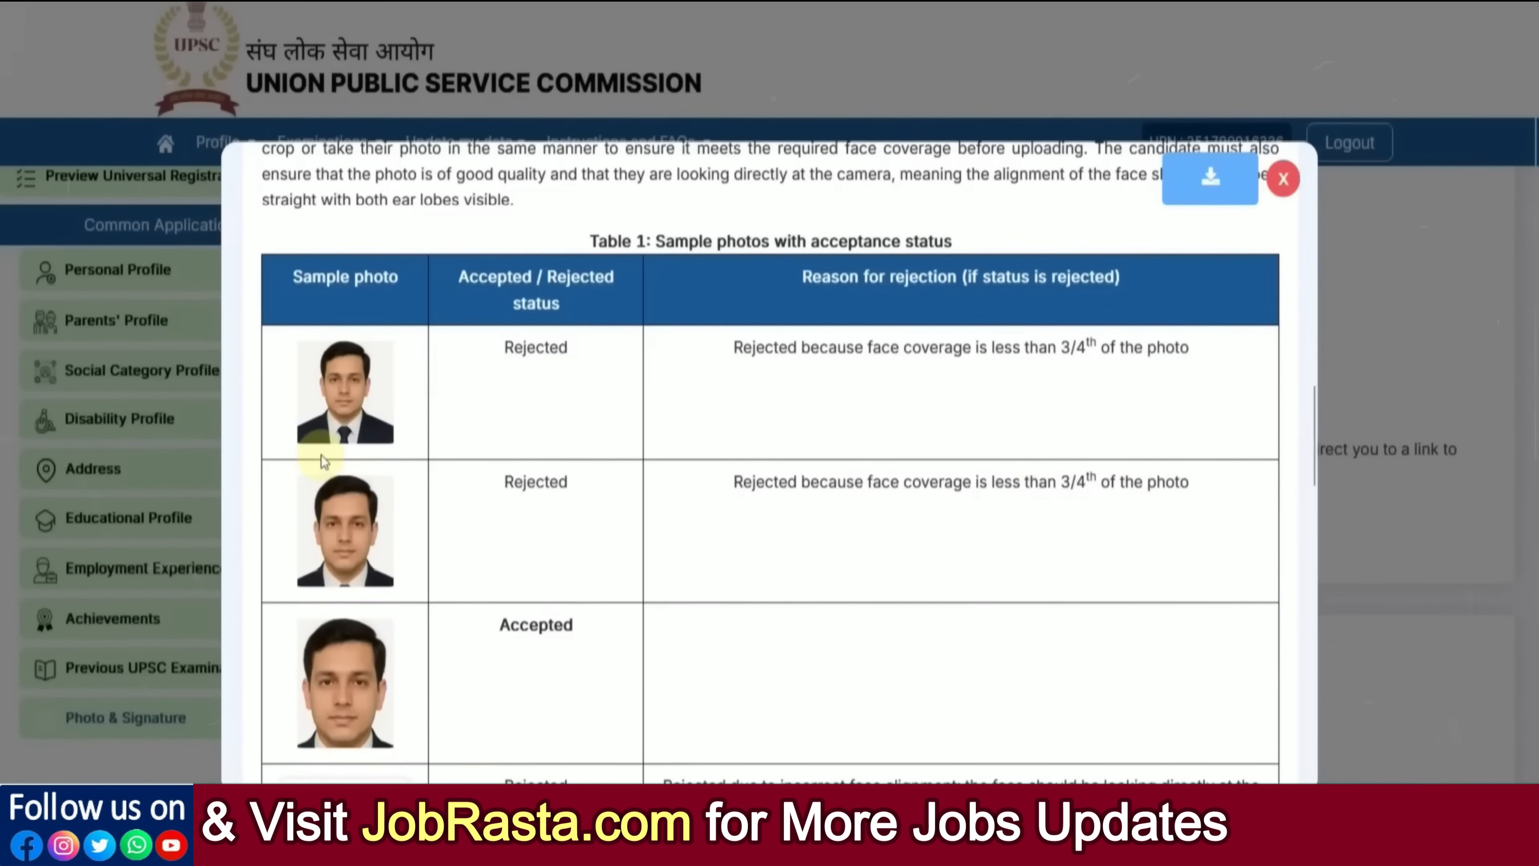
scroll(994, 514, "up", 3)
scroll(996, 511, "up", 15)
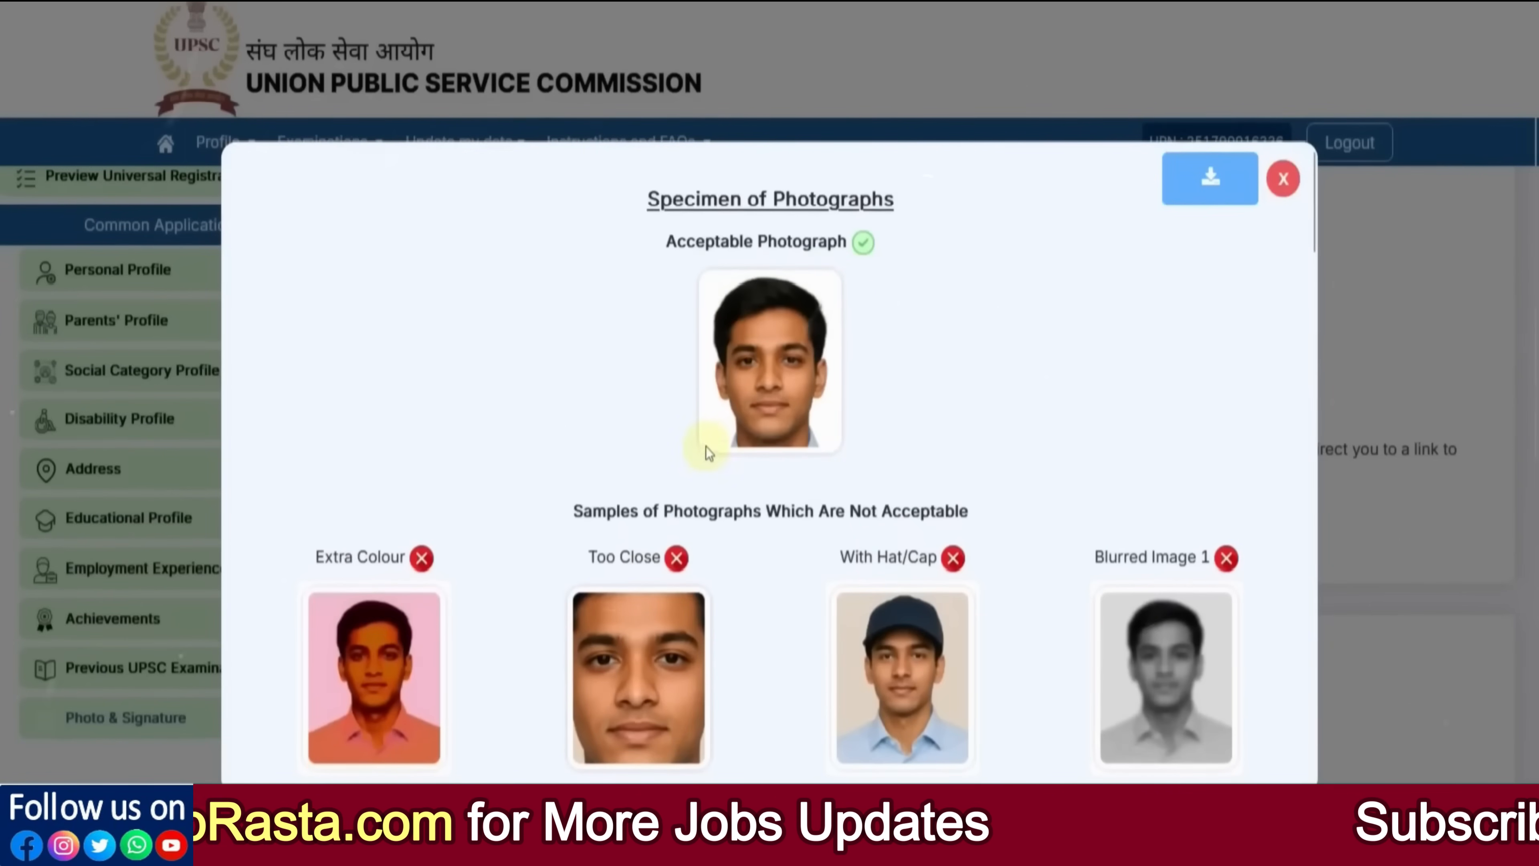
Step: Close the photo specimen guidelines and choose Capture from Mobile to get the live-photo QR code
left_click(1283, 180)
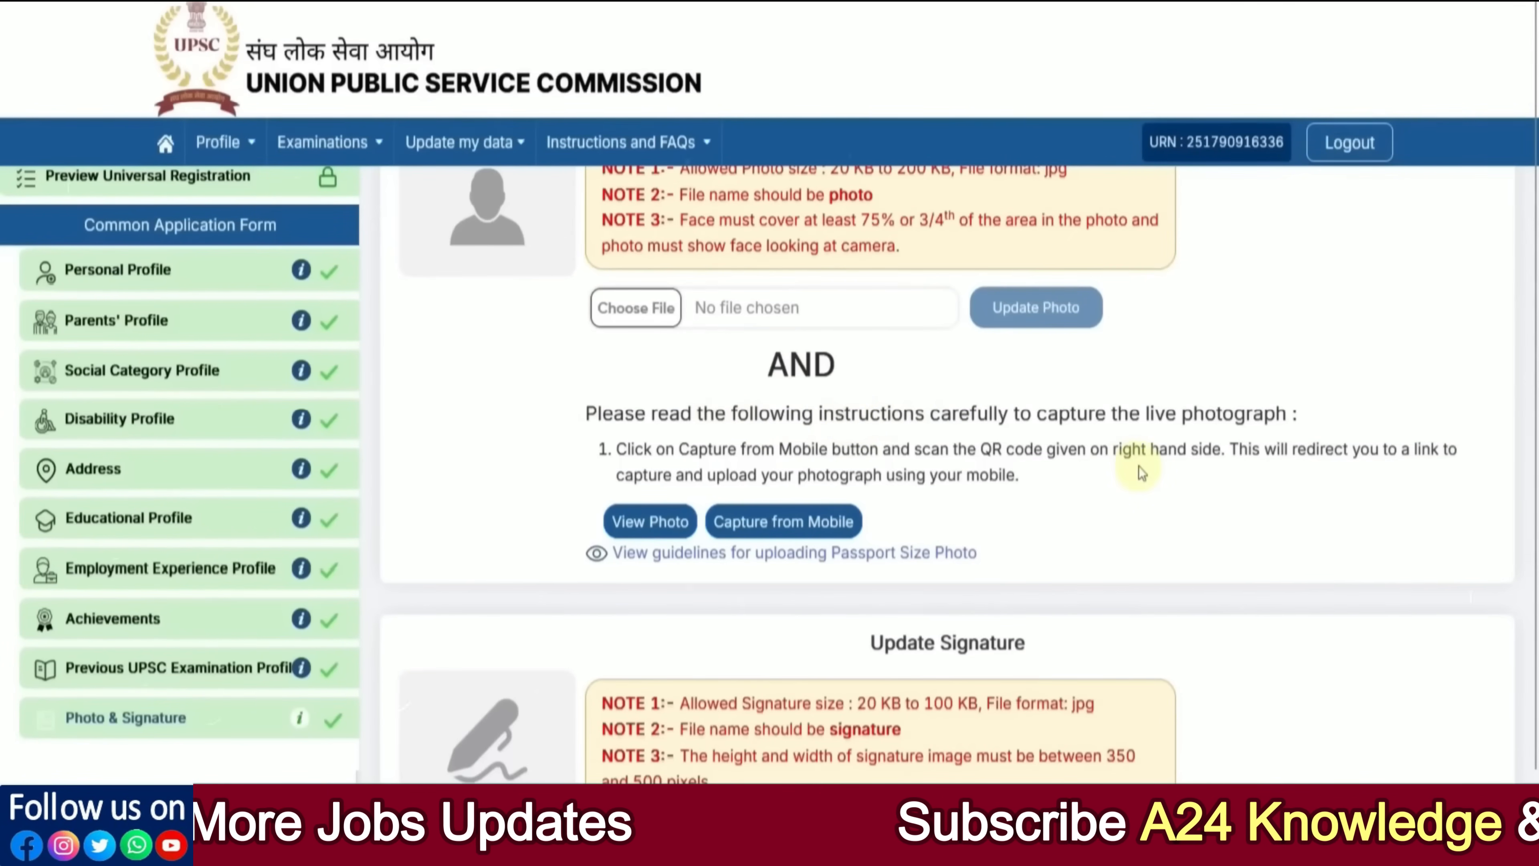
scroll(1142, 476, "down", 3)
scroll(1143, 476, "up", 5)
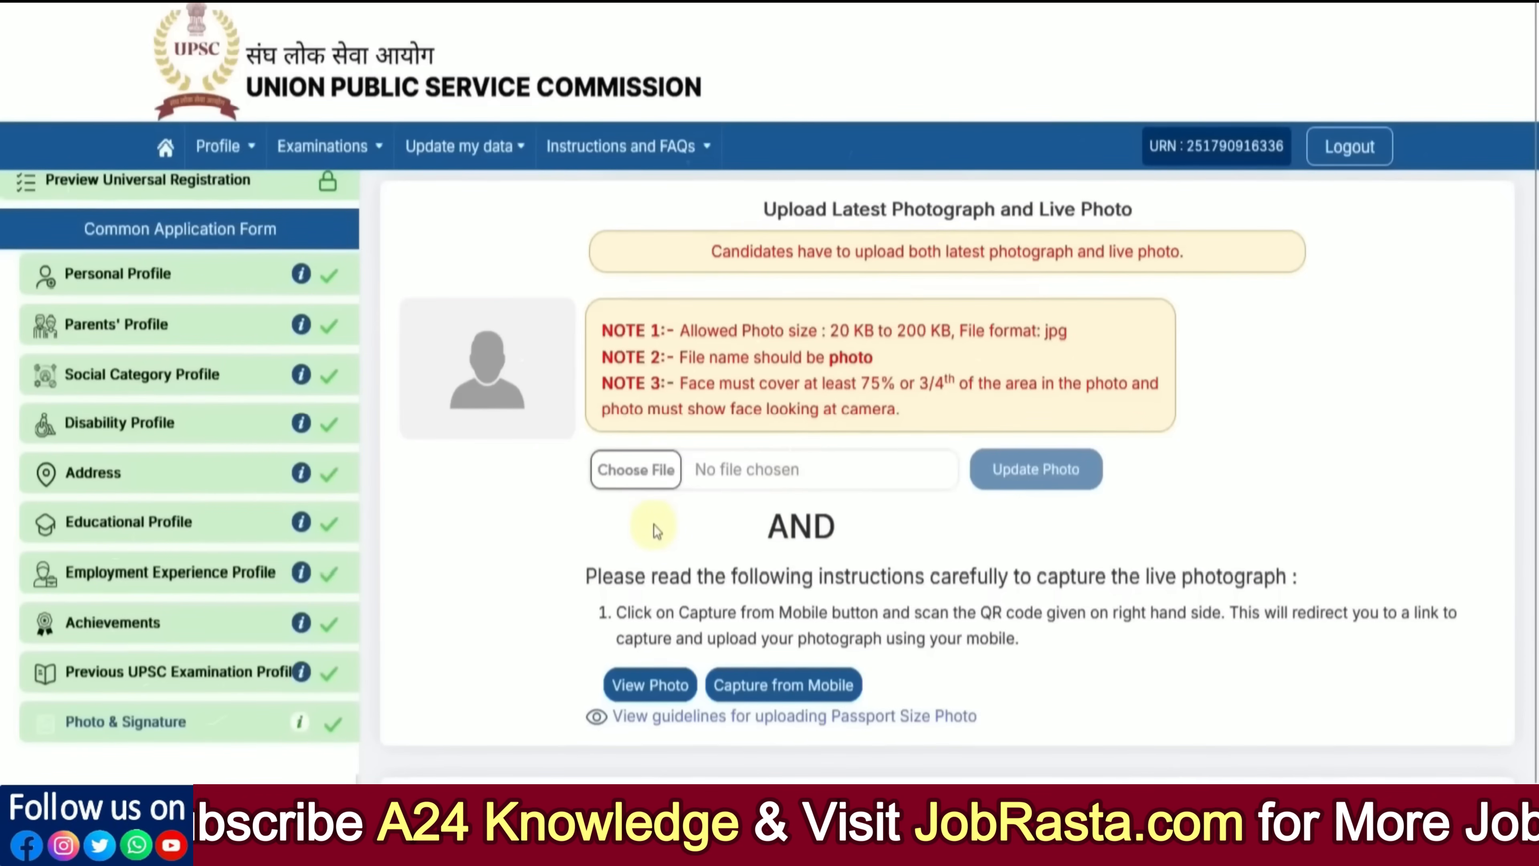
scroll(655, 529, "down", 4)
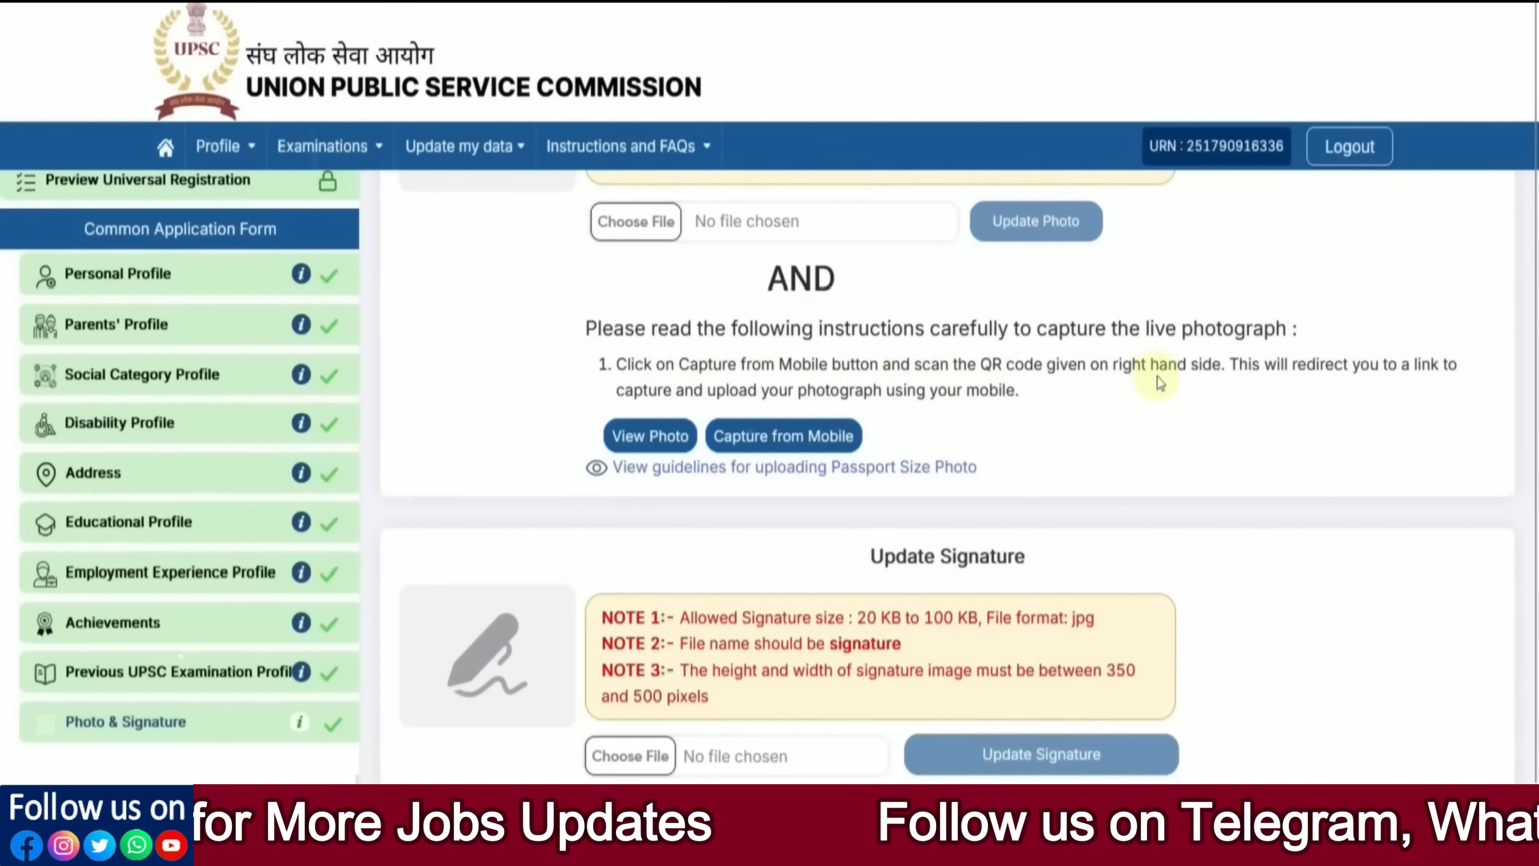
left_click(799, 445)
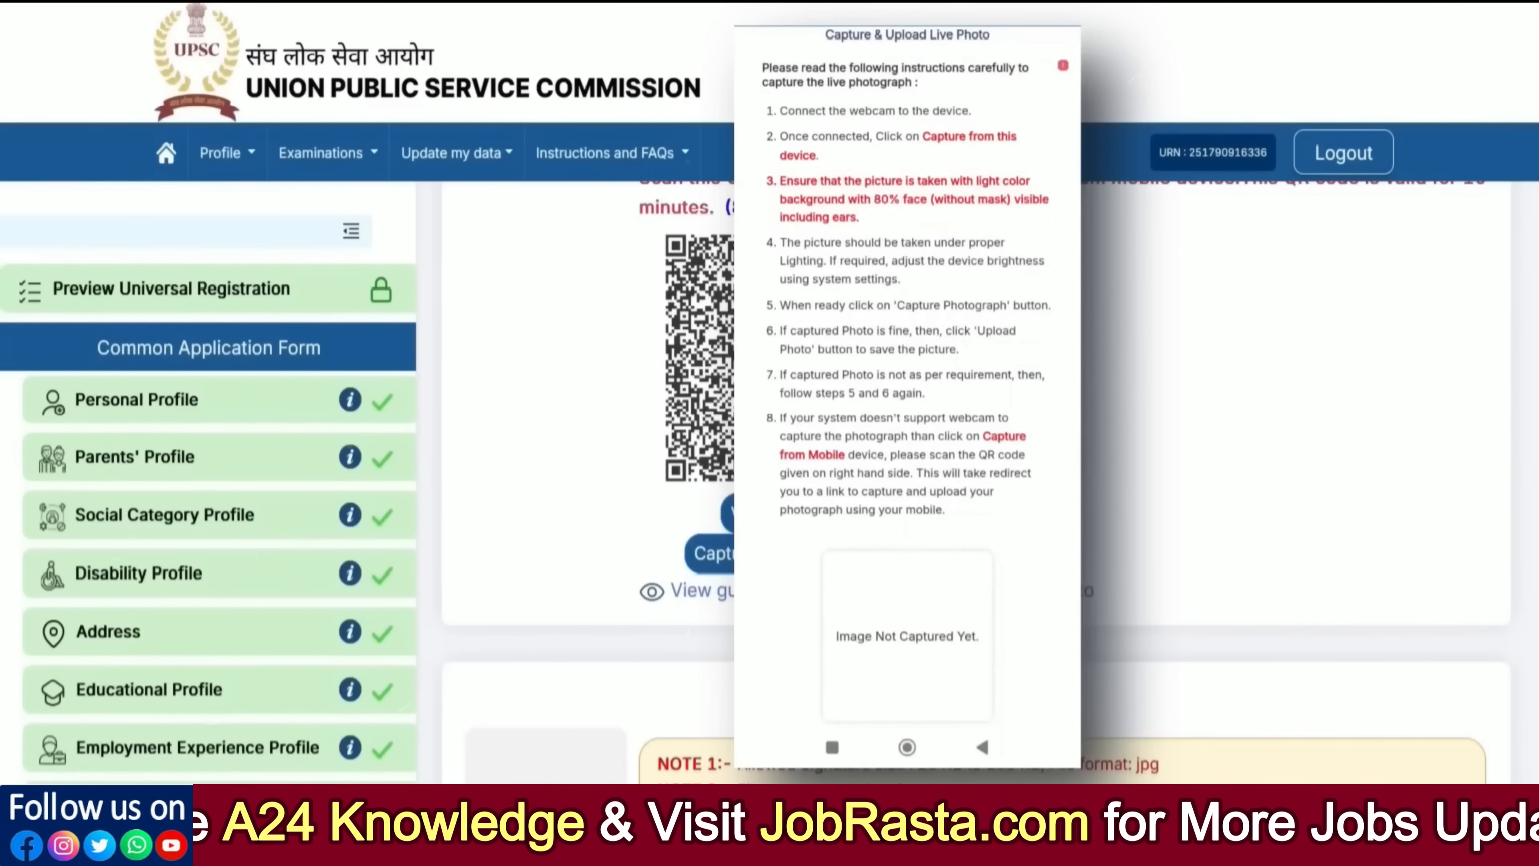
Step: After the mobile live-photo instructions, move down to the Update Triple Signature section
scroll(907, 394, "down", 2)
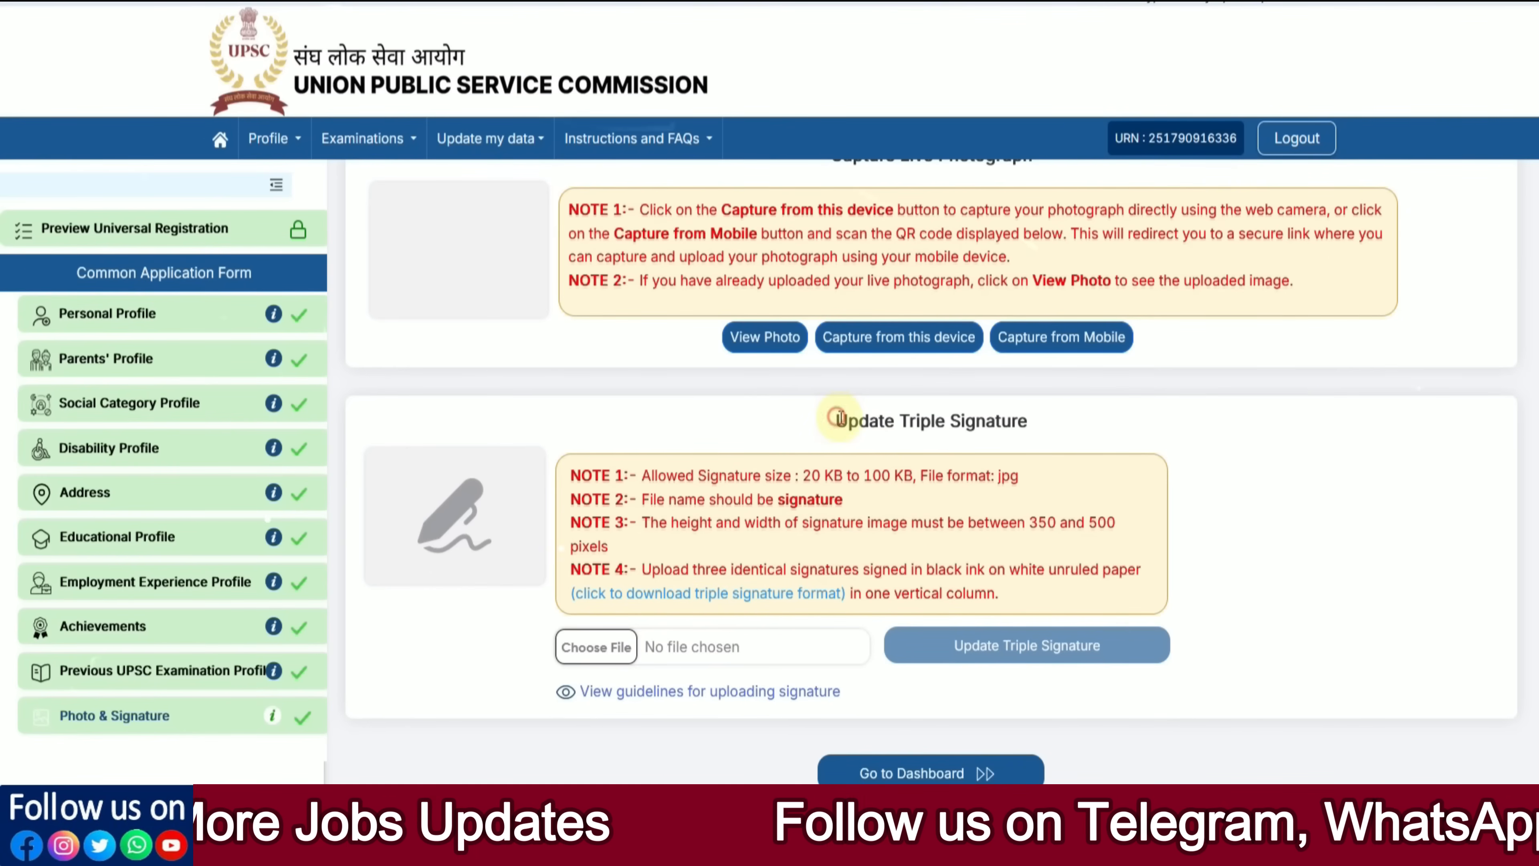
left_click_drag(839, 419, 788, 437)
Step: Download the triple signature format sample signature.jpg from the NOTE 4 link
left_click(789, 437)
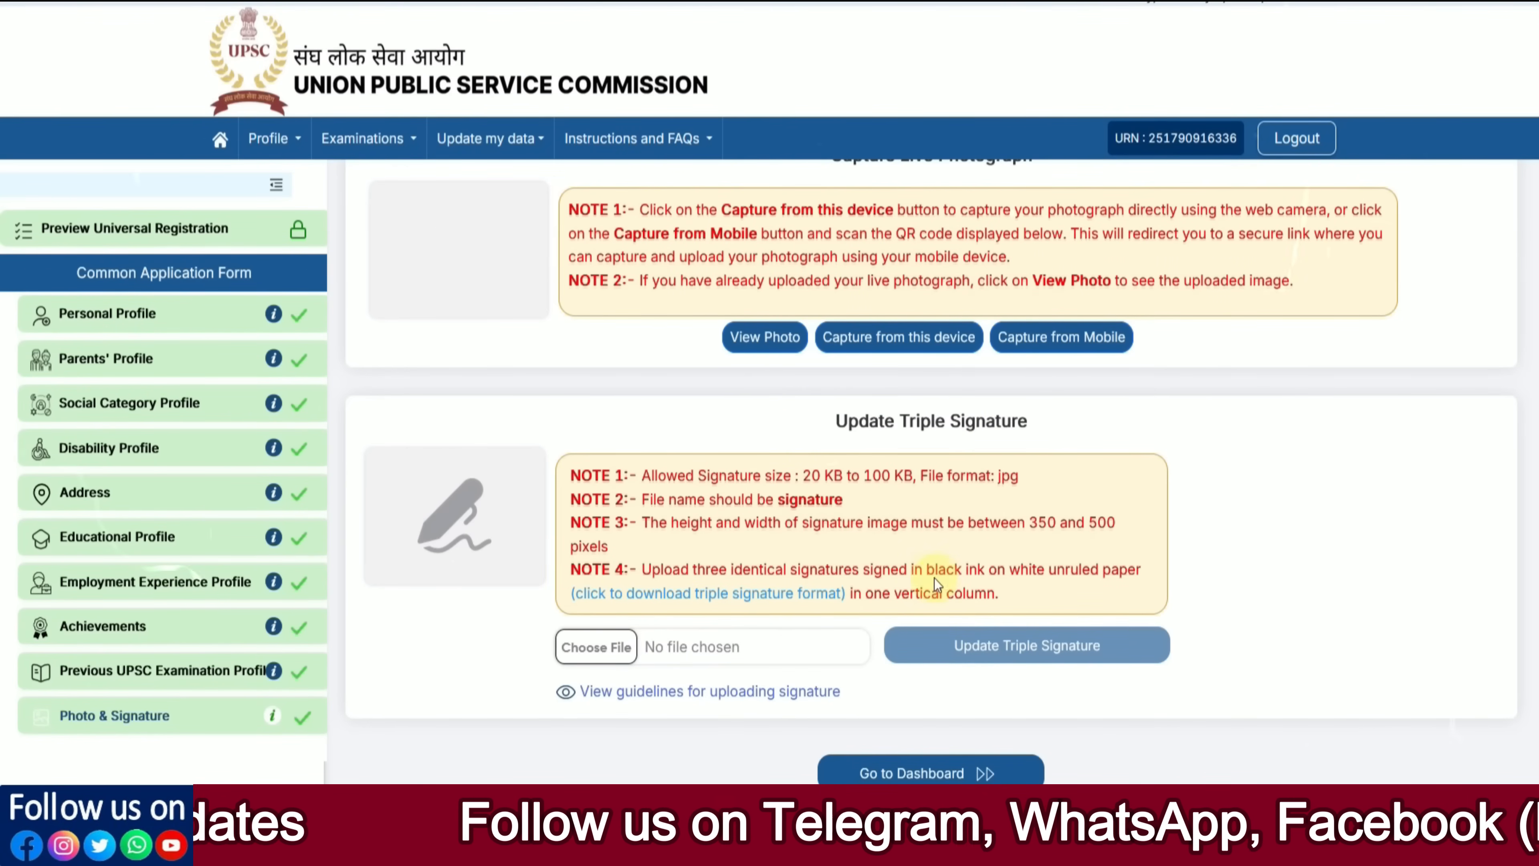
left_click(693, 597)
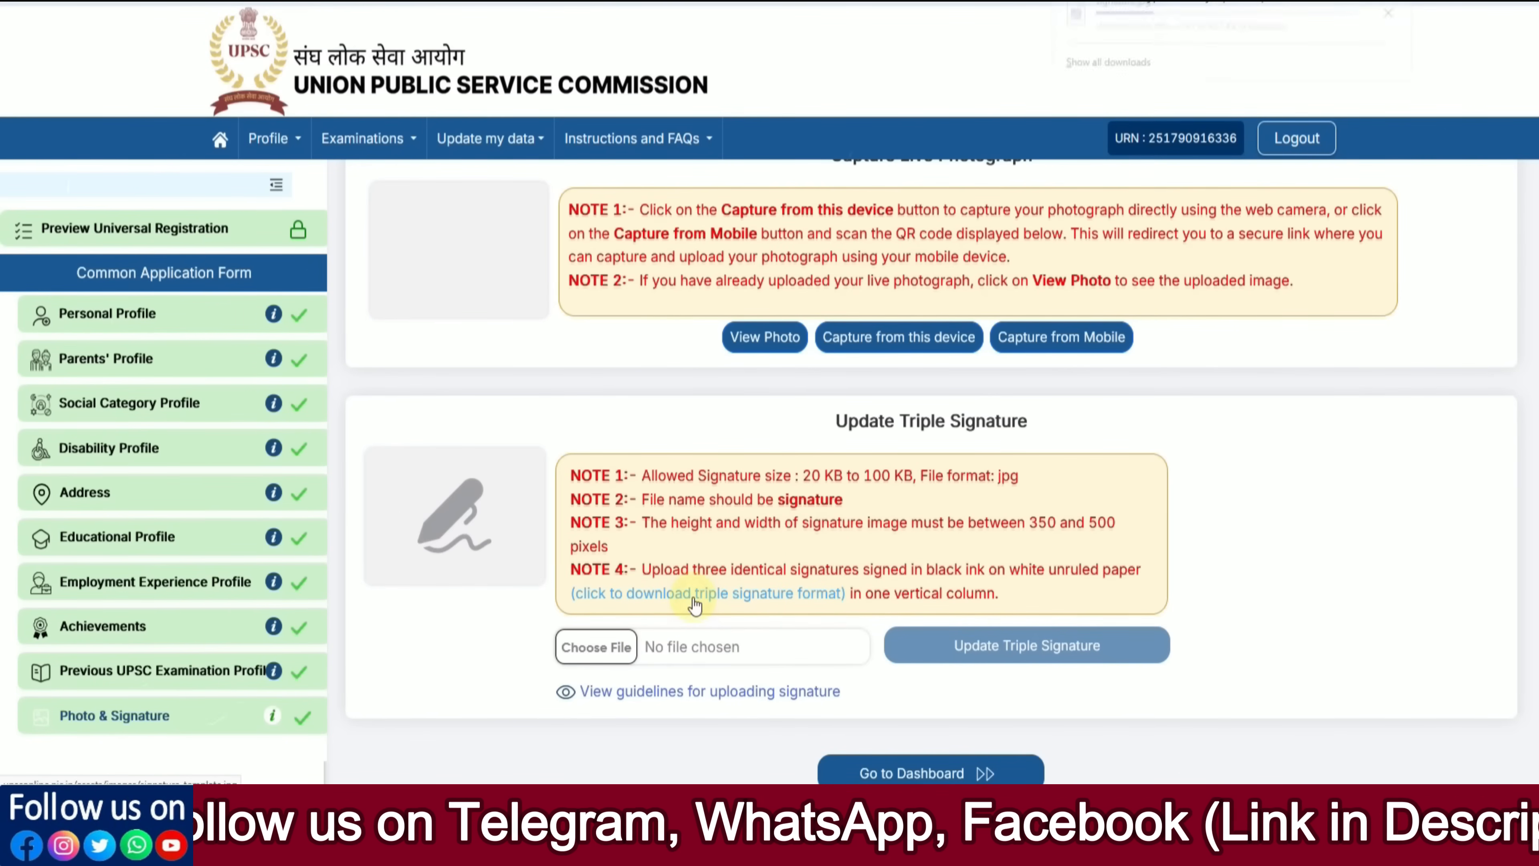
left_click(1170, 26)
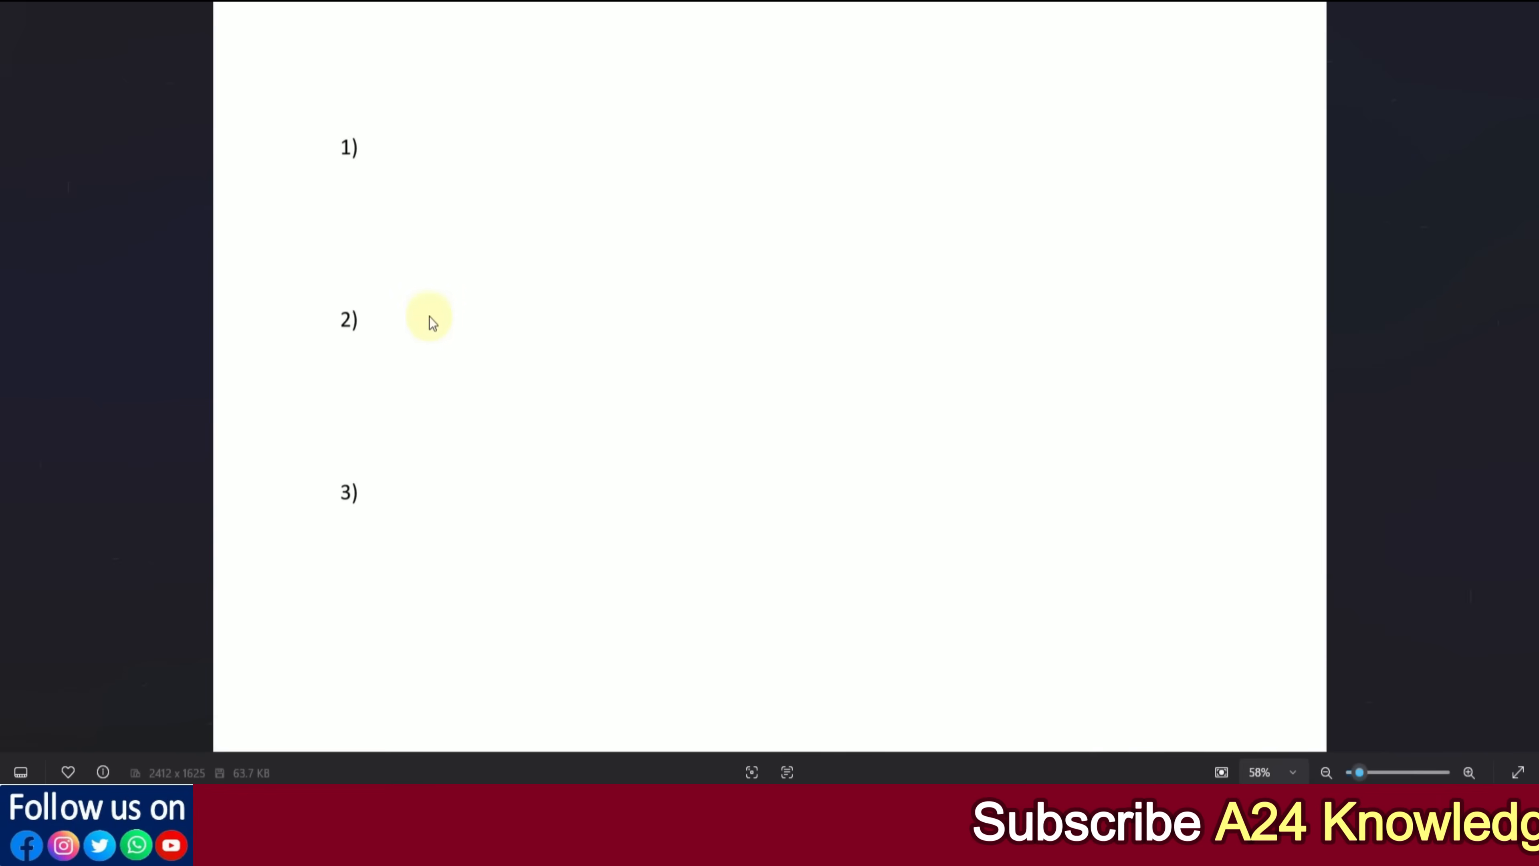
left_click(354, 323)
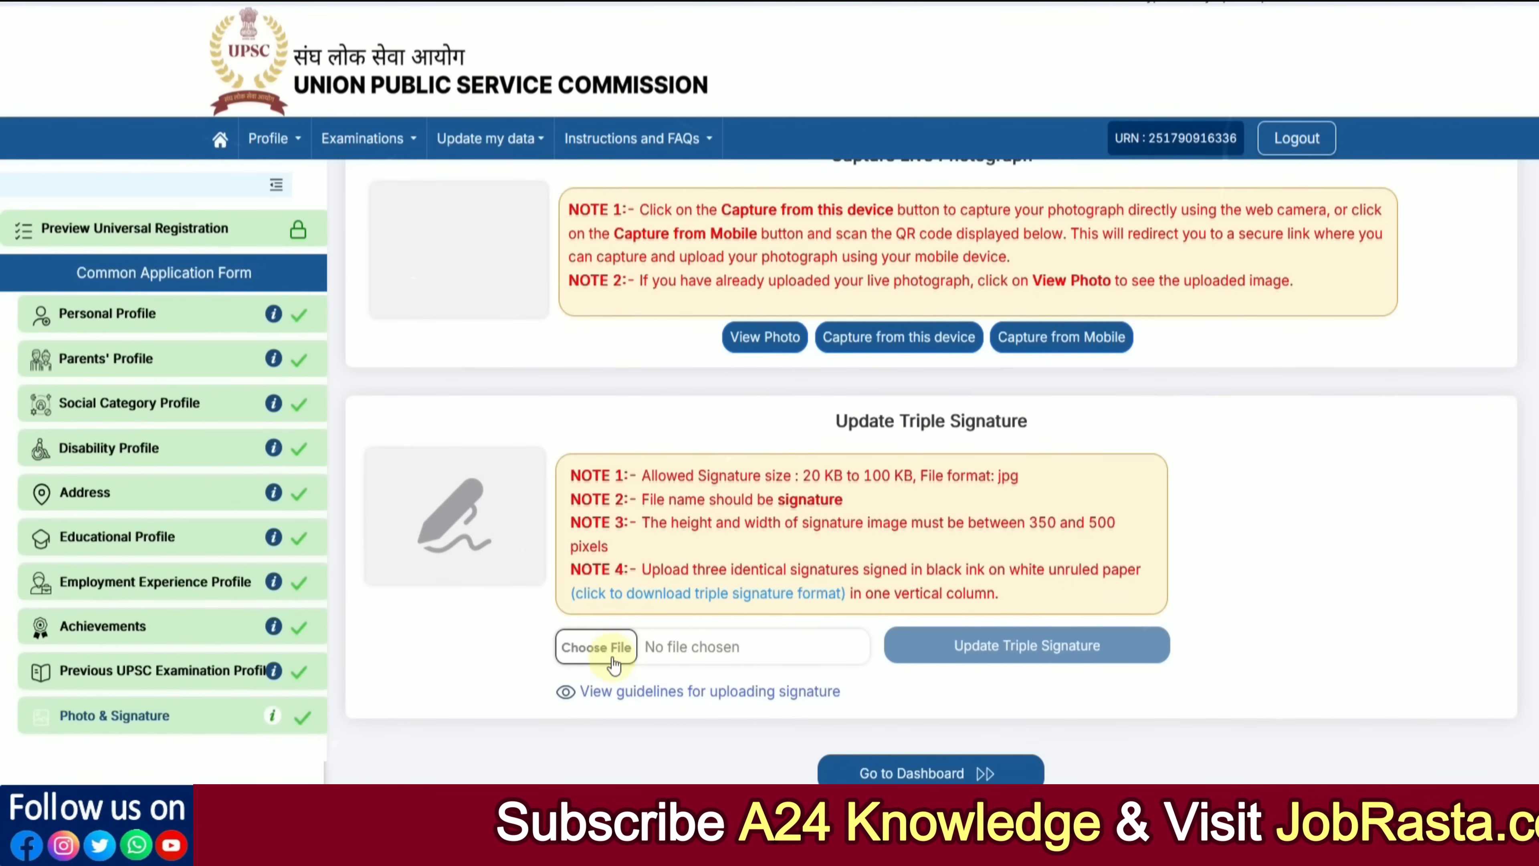
Step: Open the Specimen of Signature guidelines, read through them, and close the modal
left_click(689, 698)
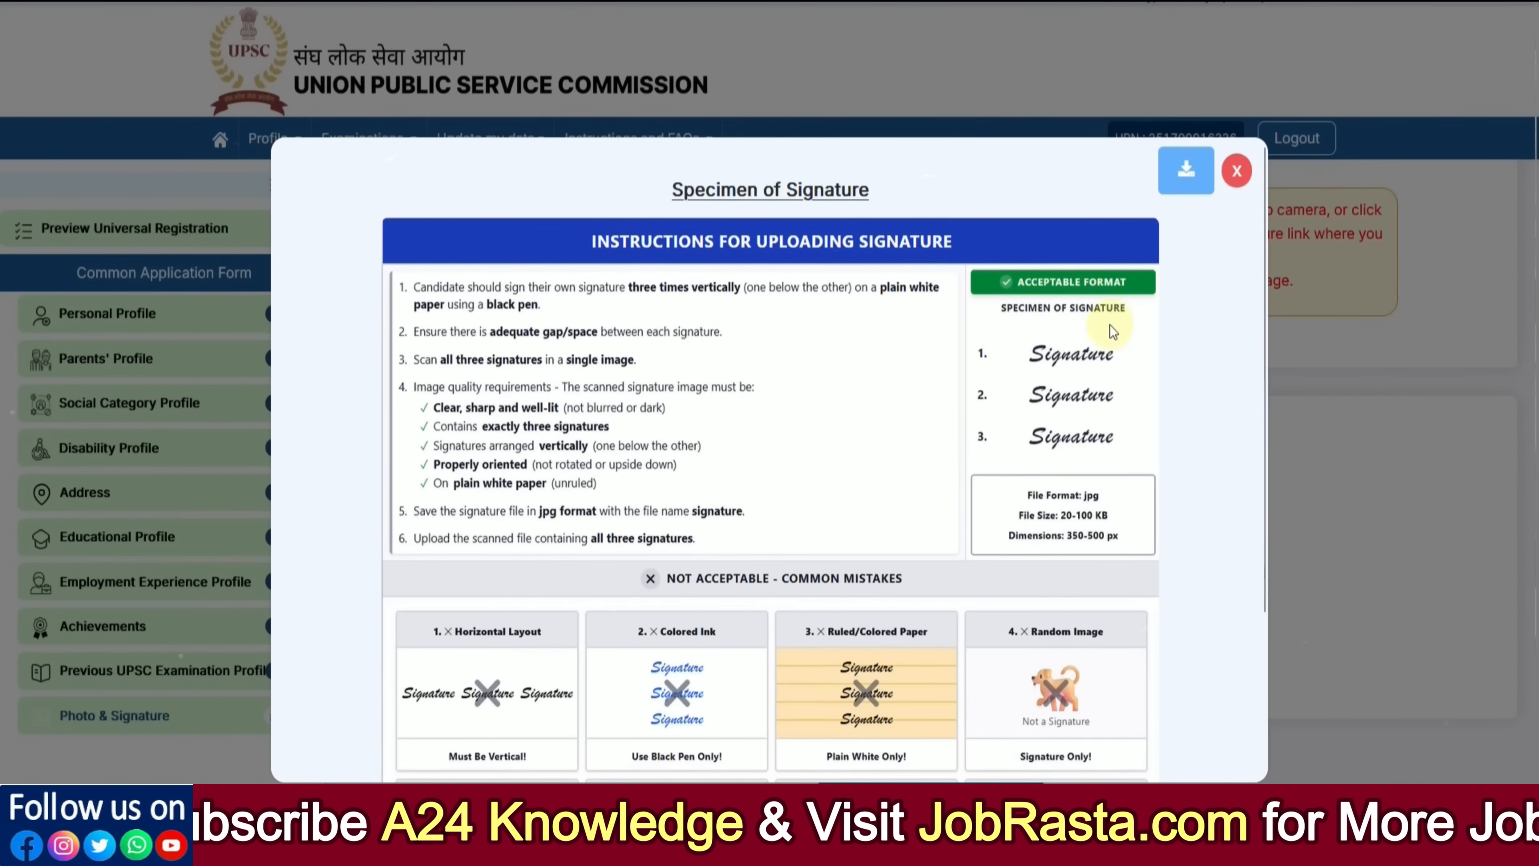
scroll(1103, 359, "down", 1)
scroll(1103, 359, "down", 1)
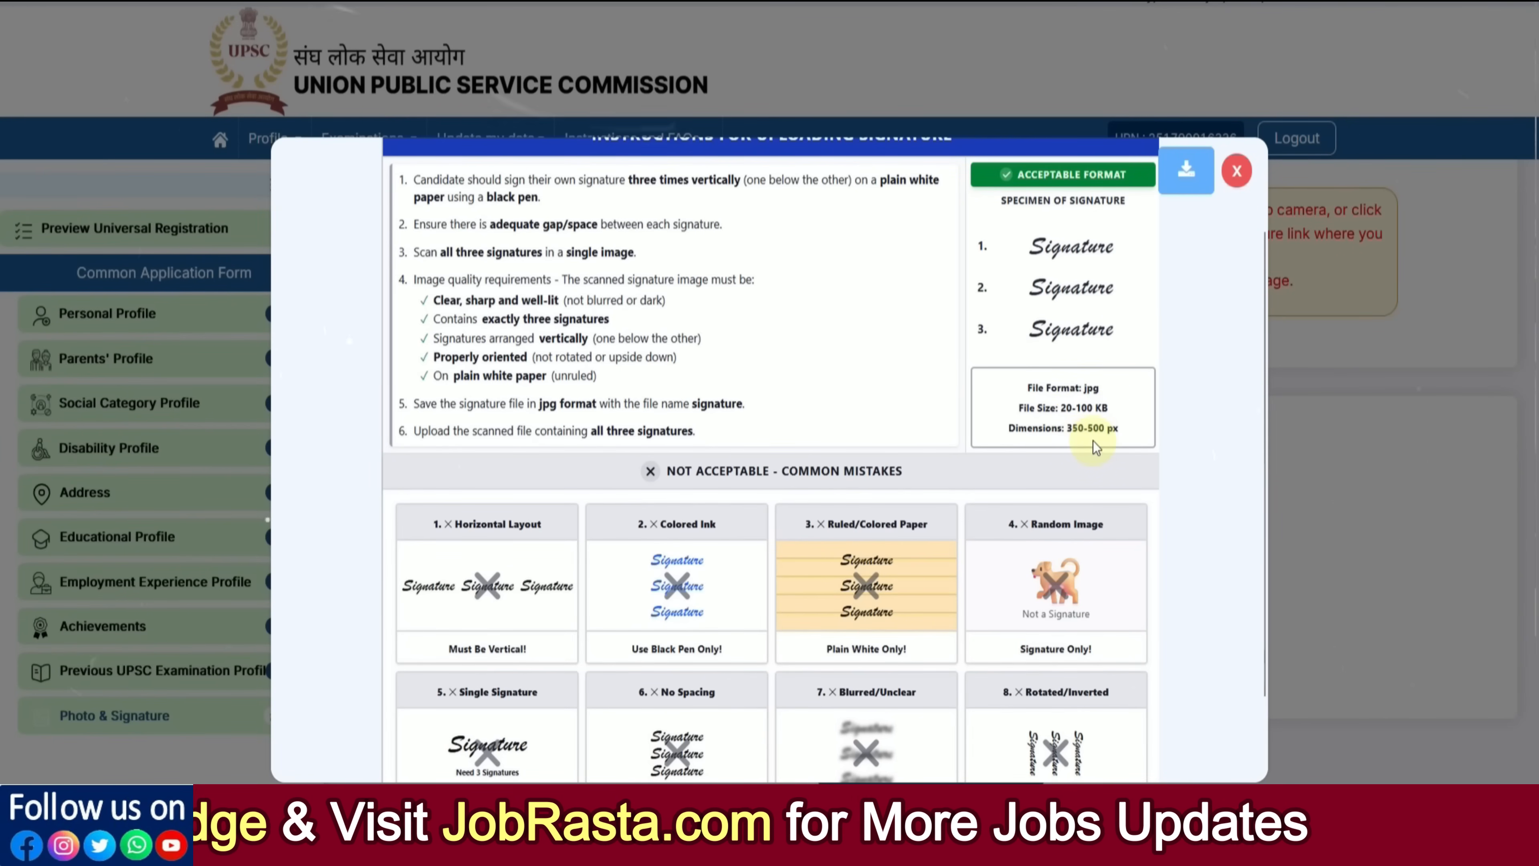
scroll(1065, 432, "up", 2)
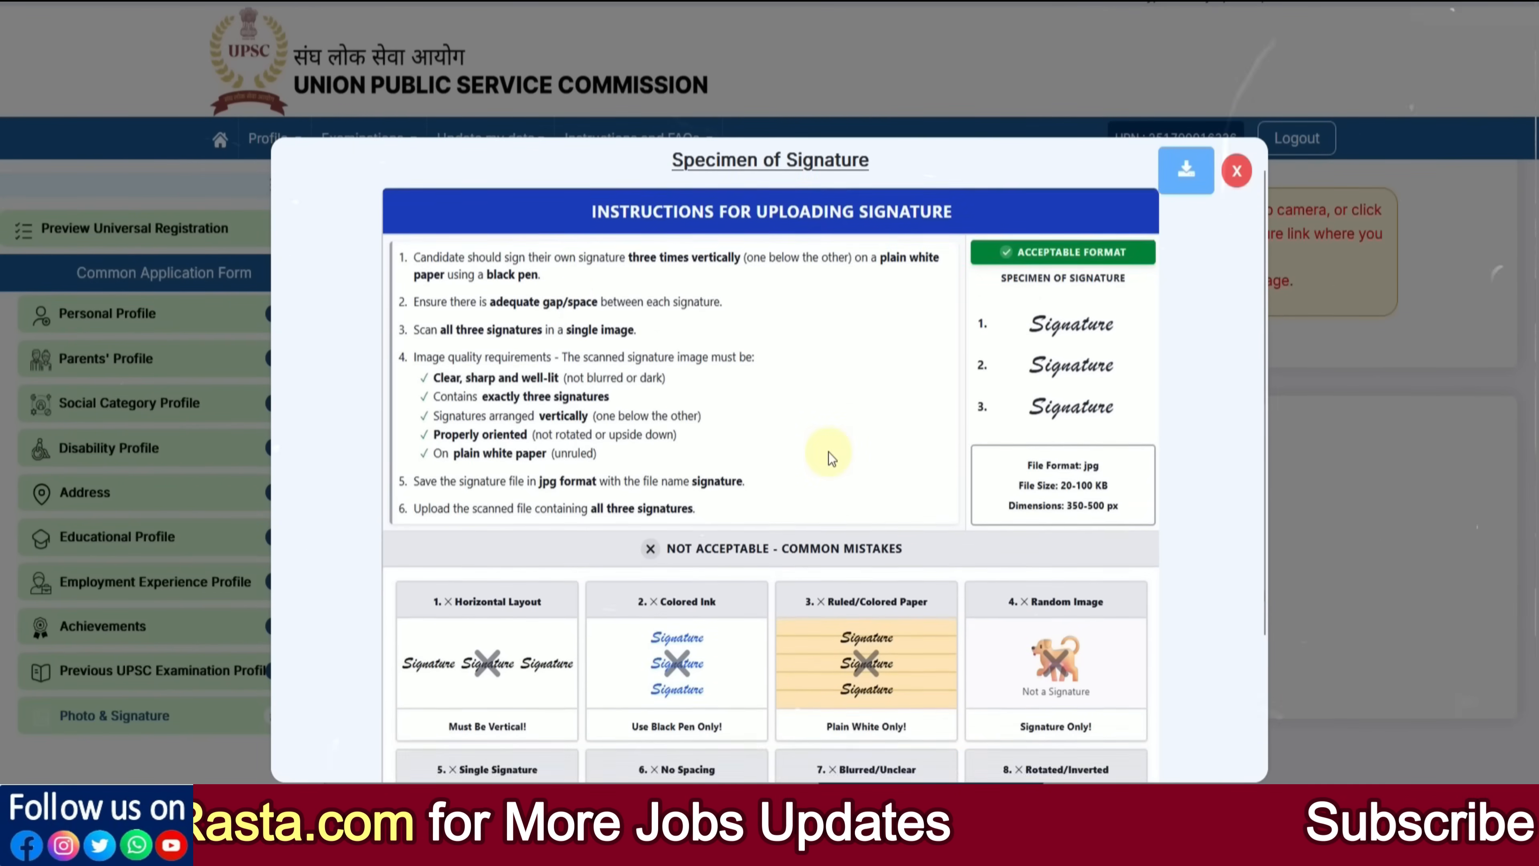
scroll(829, 452, "down", 5)
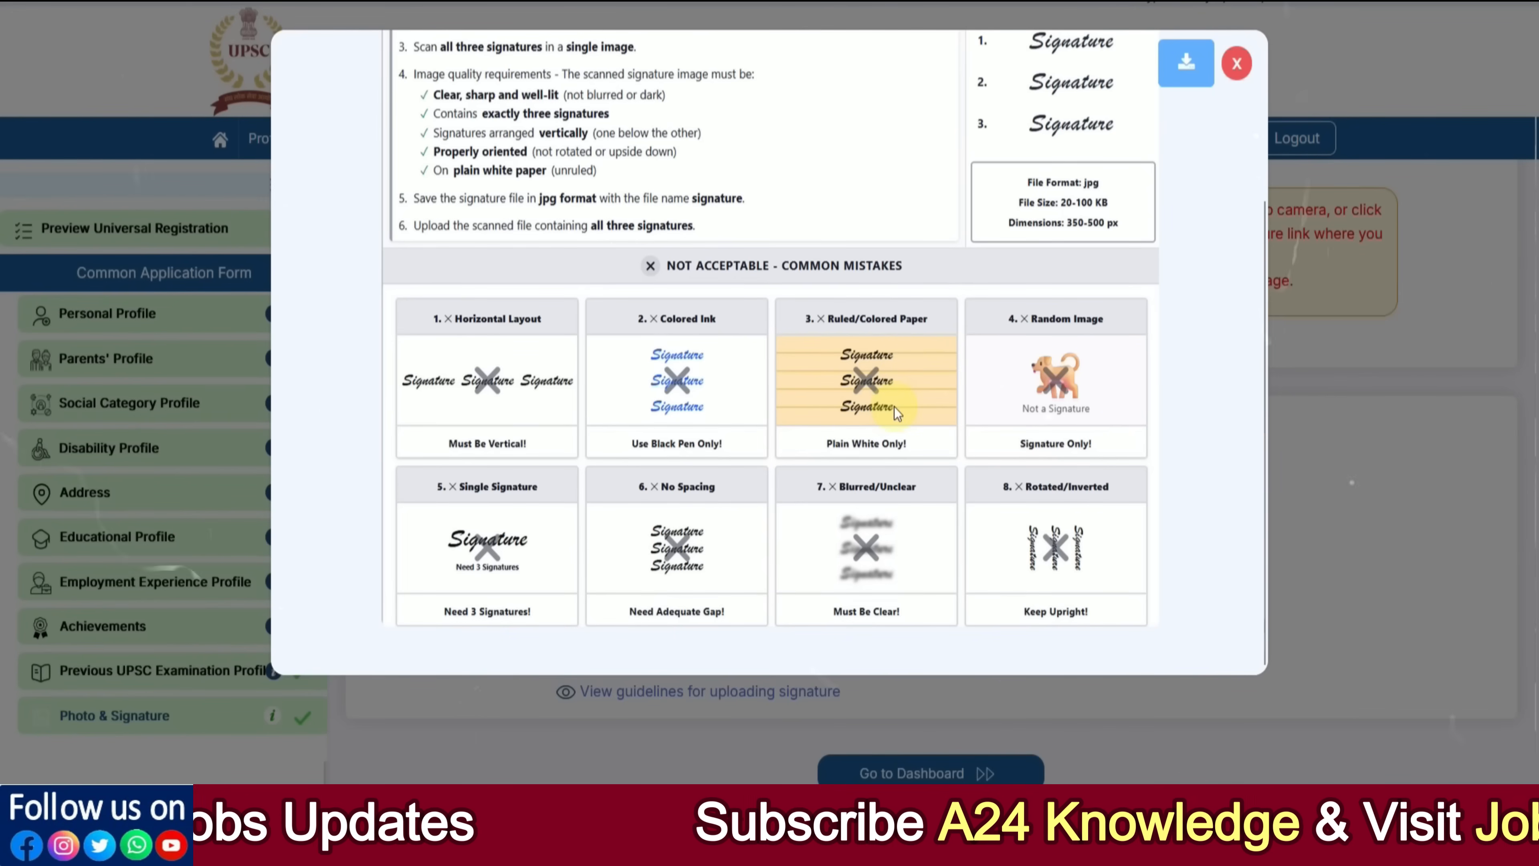
scroll(996, 450, "down", 1)
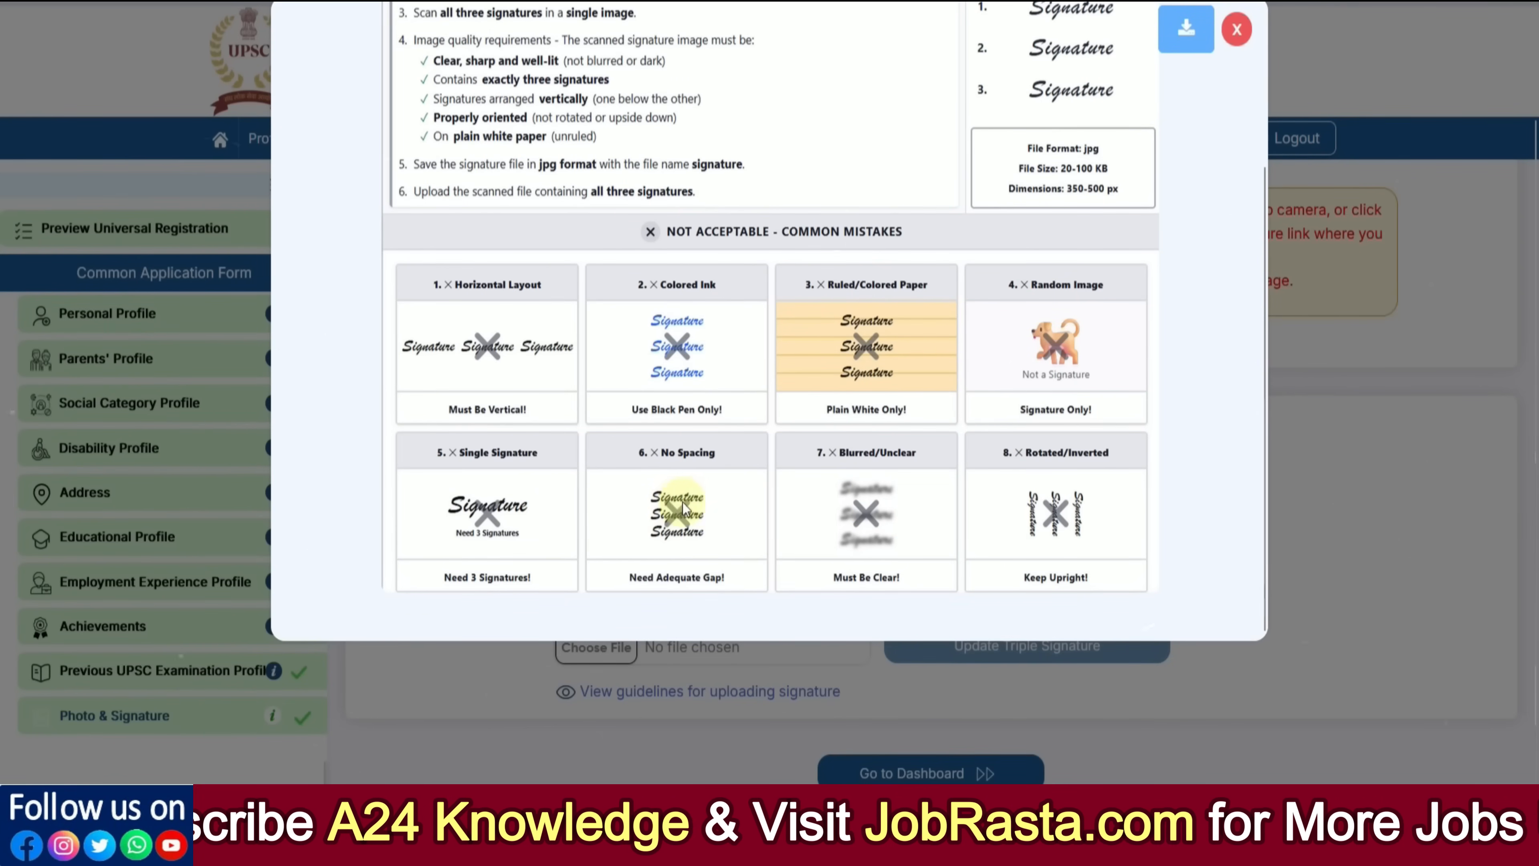
scroll(708, 501, "up", 3)
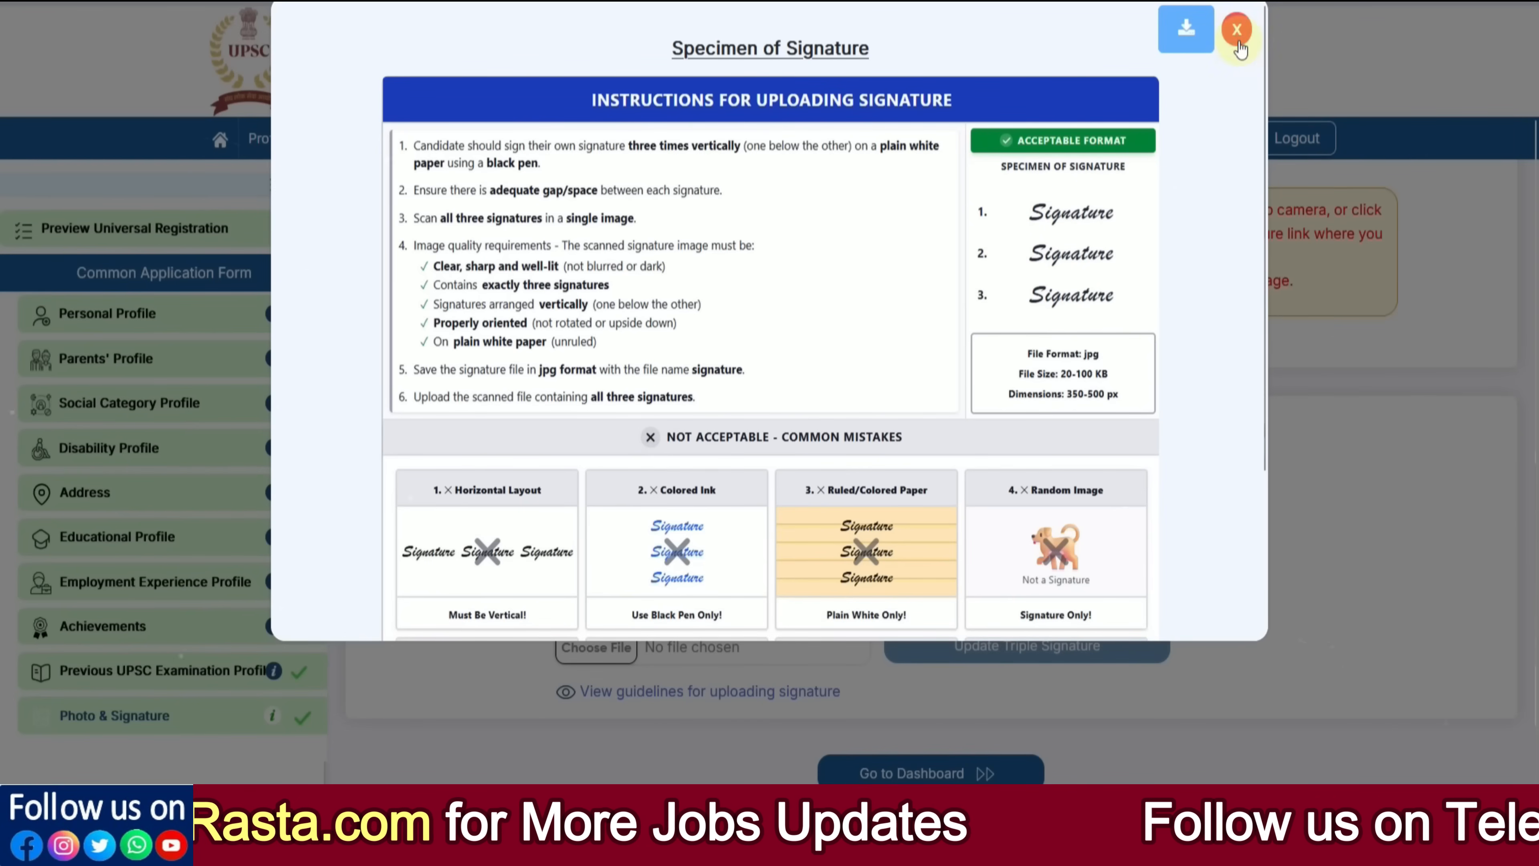
left_click(1237, 30)
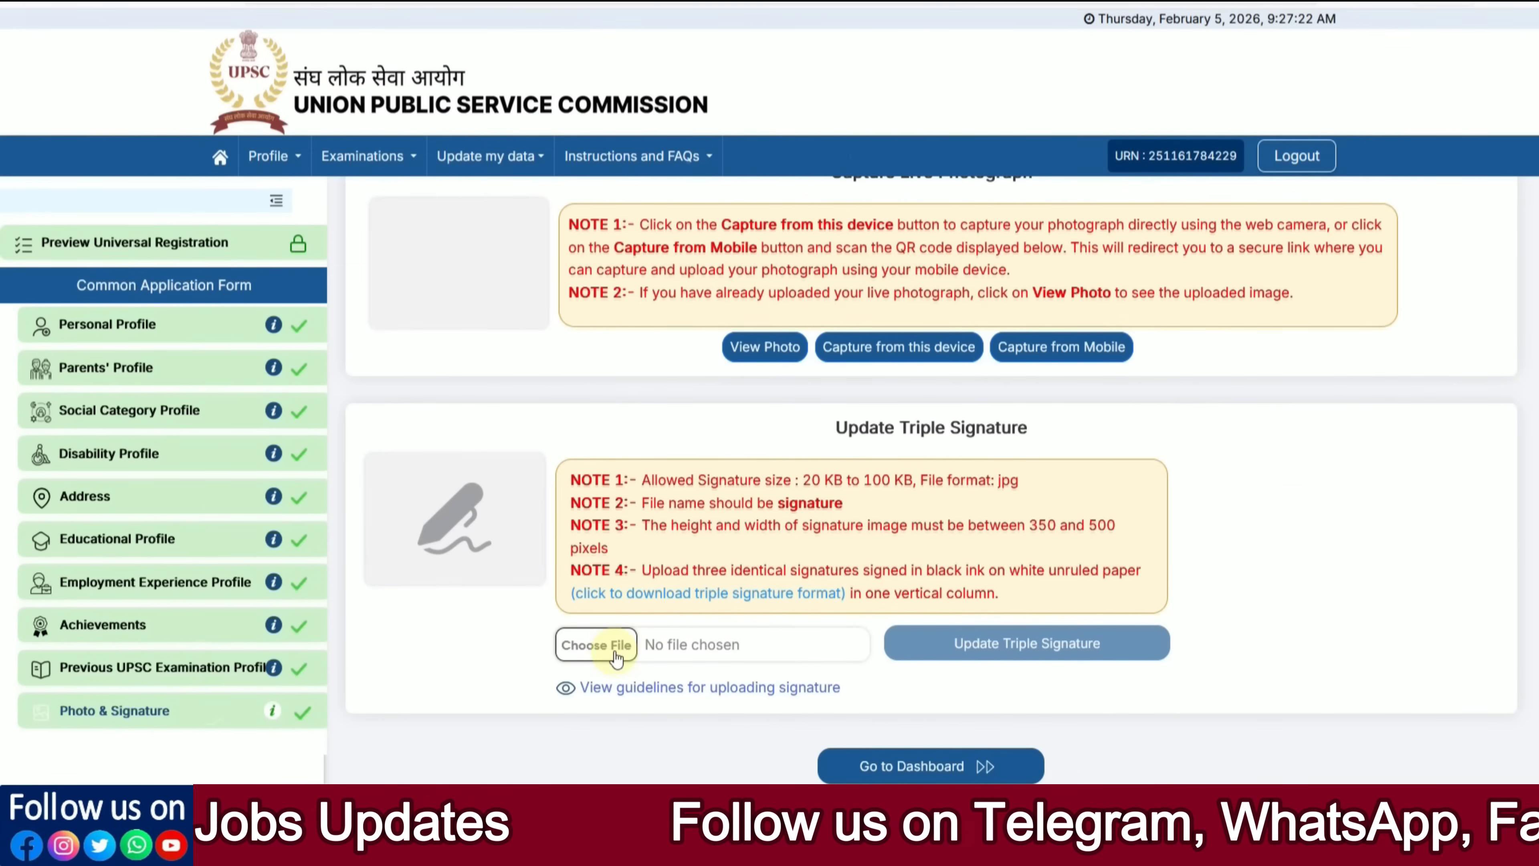
Step: Go to Examinations > Apply Exam / Recruitment to list the exams open for application
scroll(781, 616, "up", 6)
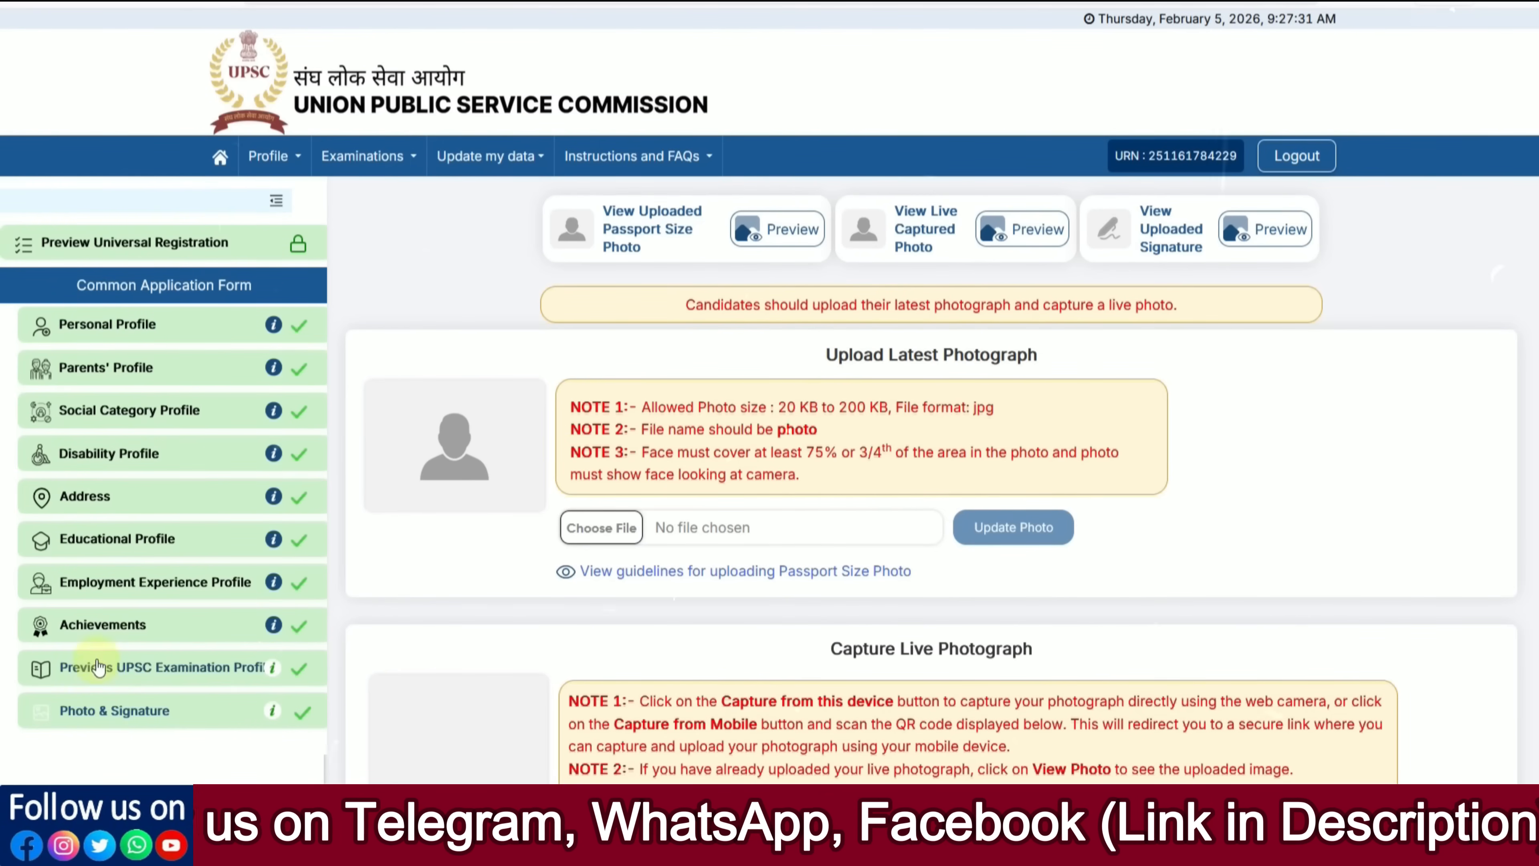
left_click(406, 164)
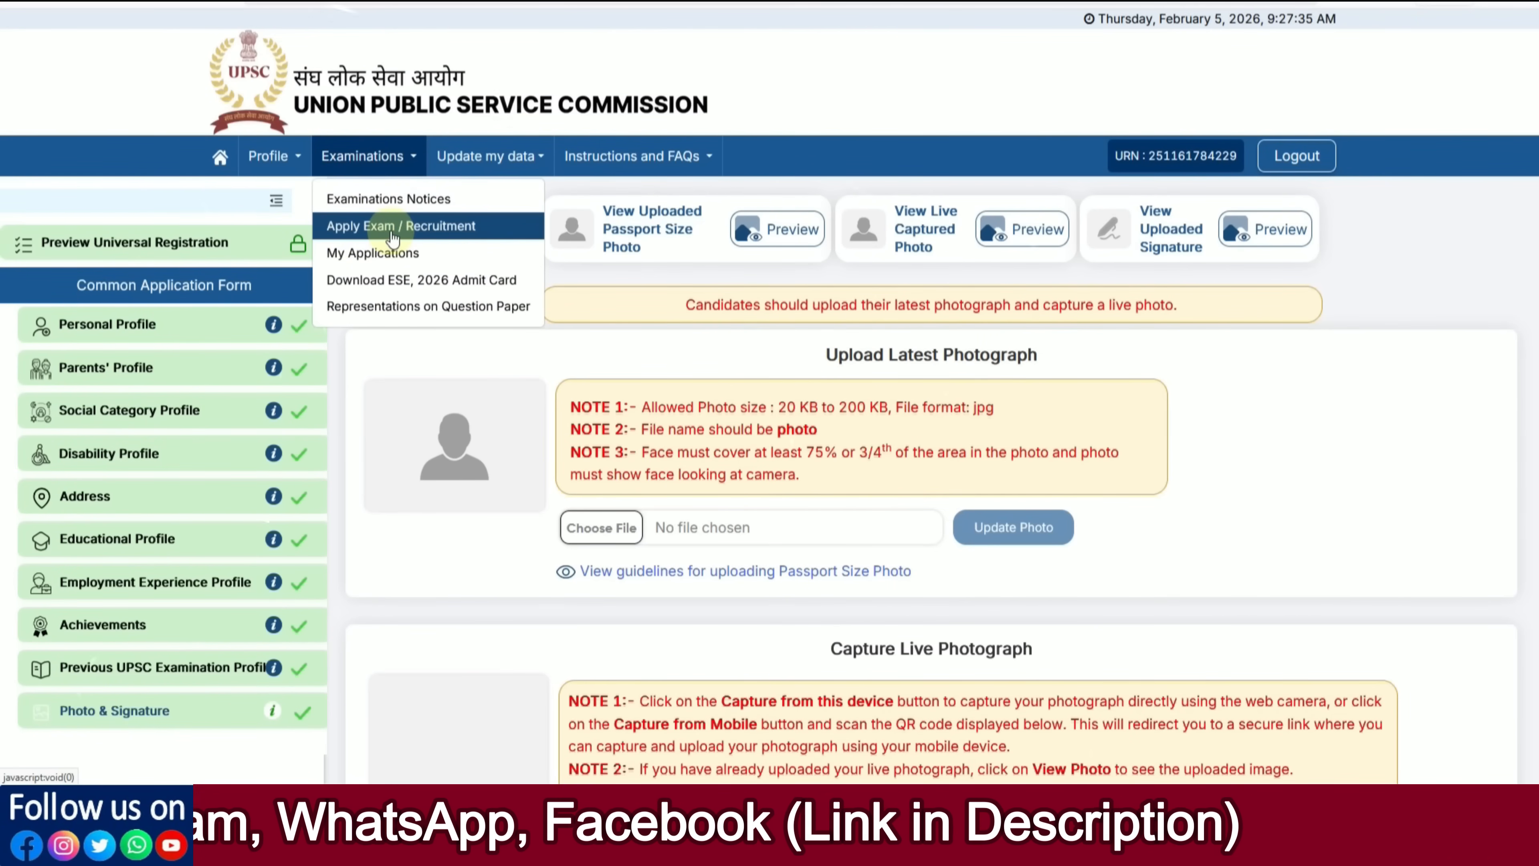
left_click(409, 237)
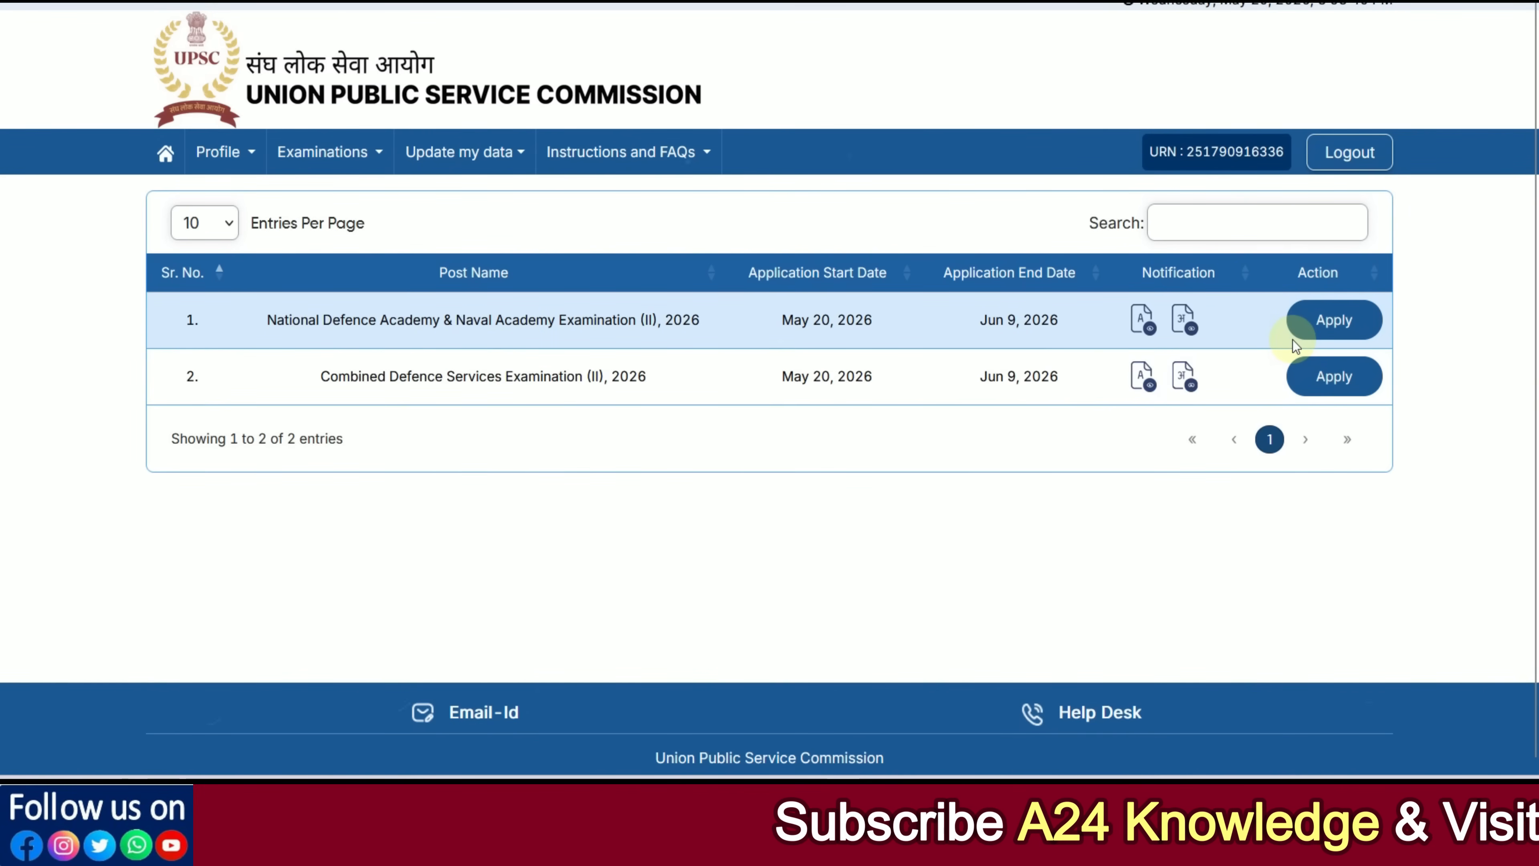
Step: Start the NDA & NA (II) 2026 application and look over the CAF review page
left_click(1368, 343)
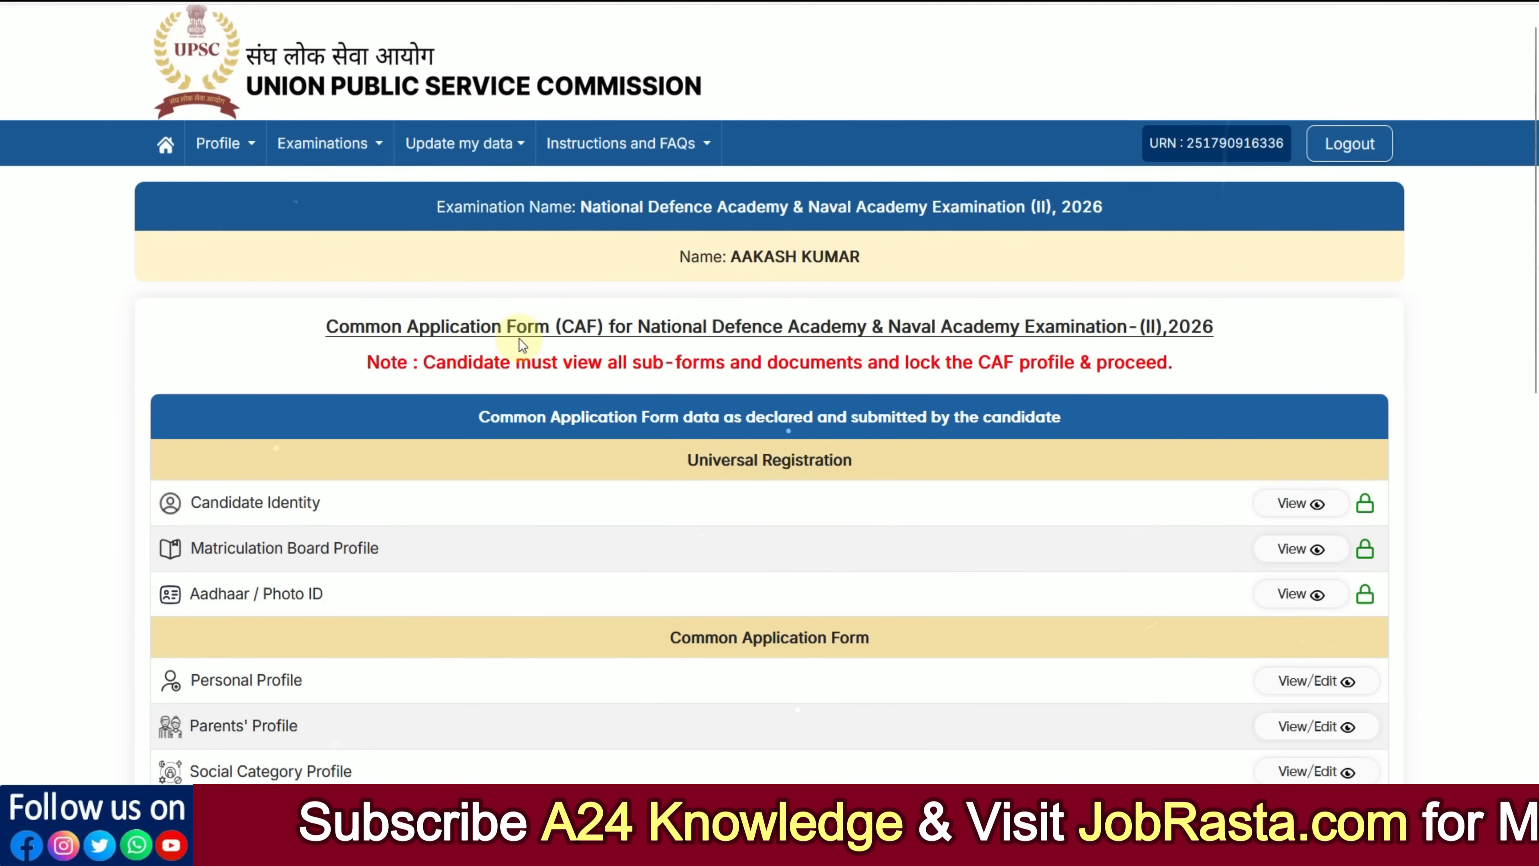
scroll(521, 339, "down", 5)
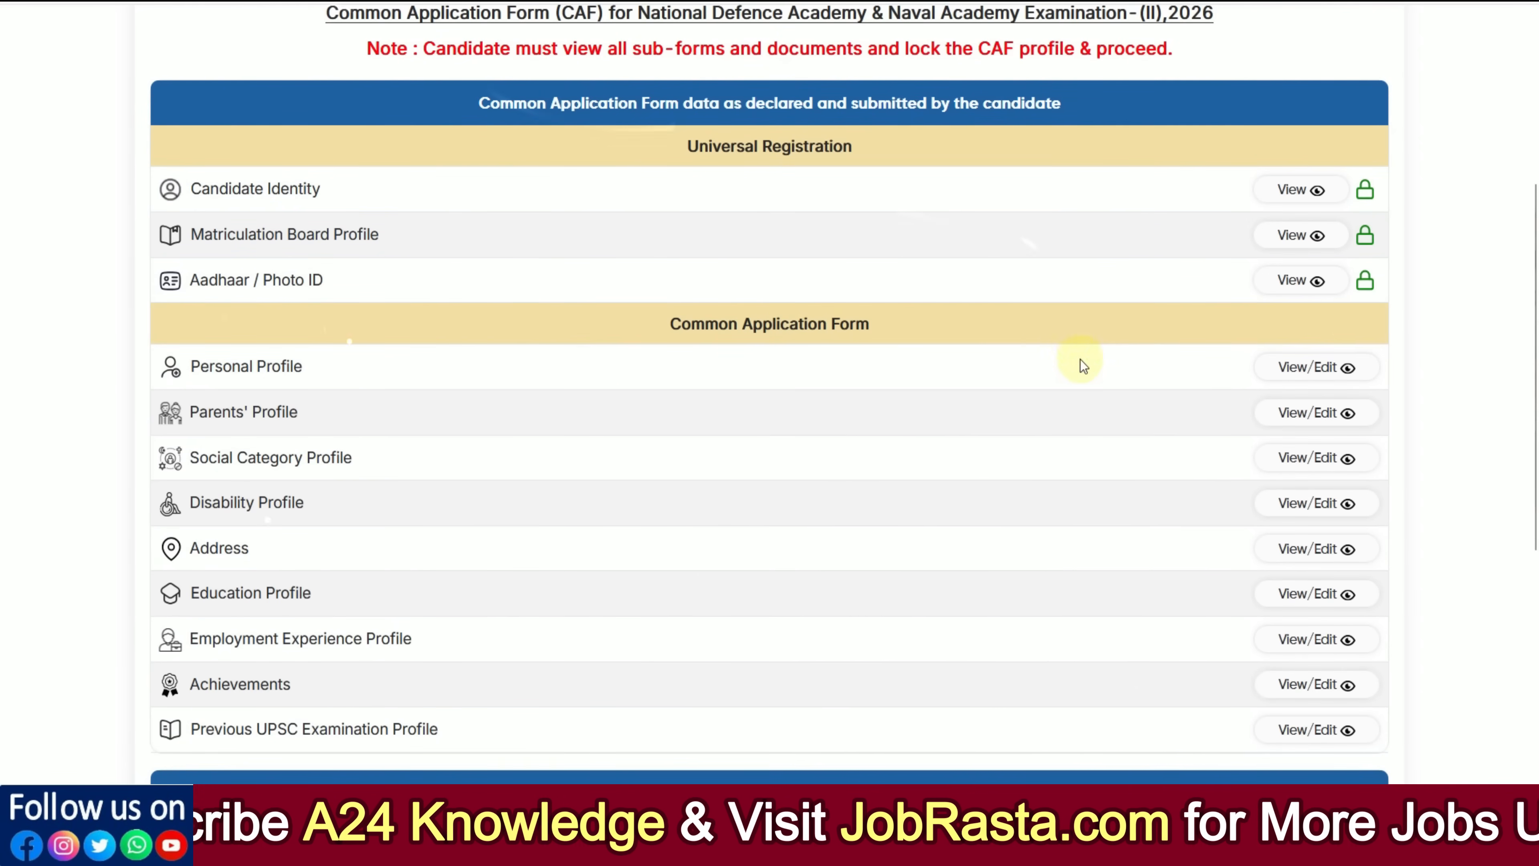
scroll(1080, 360, "down", 5)
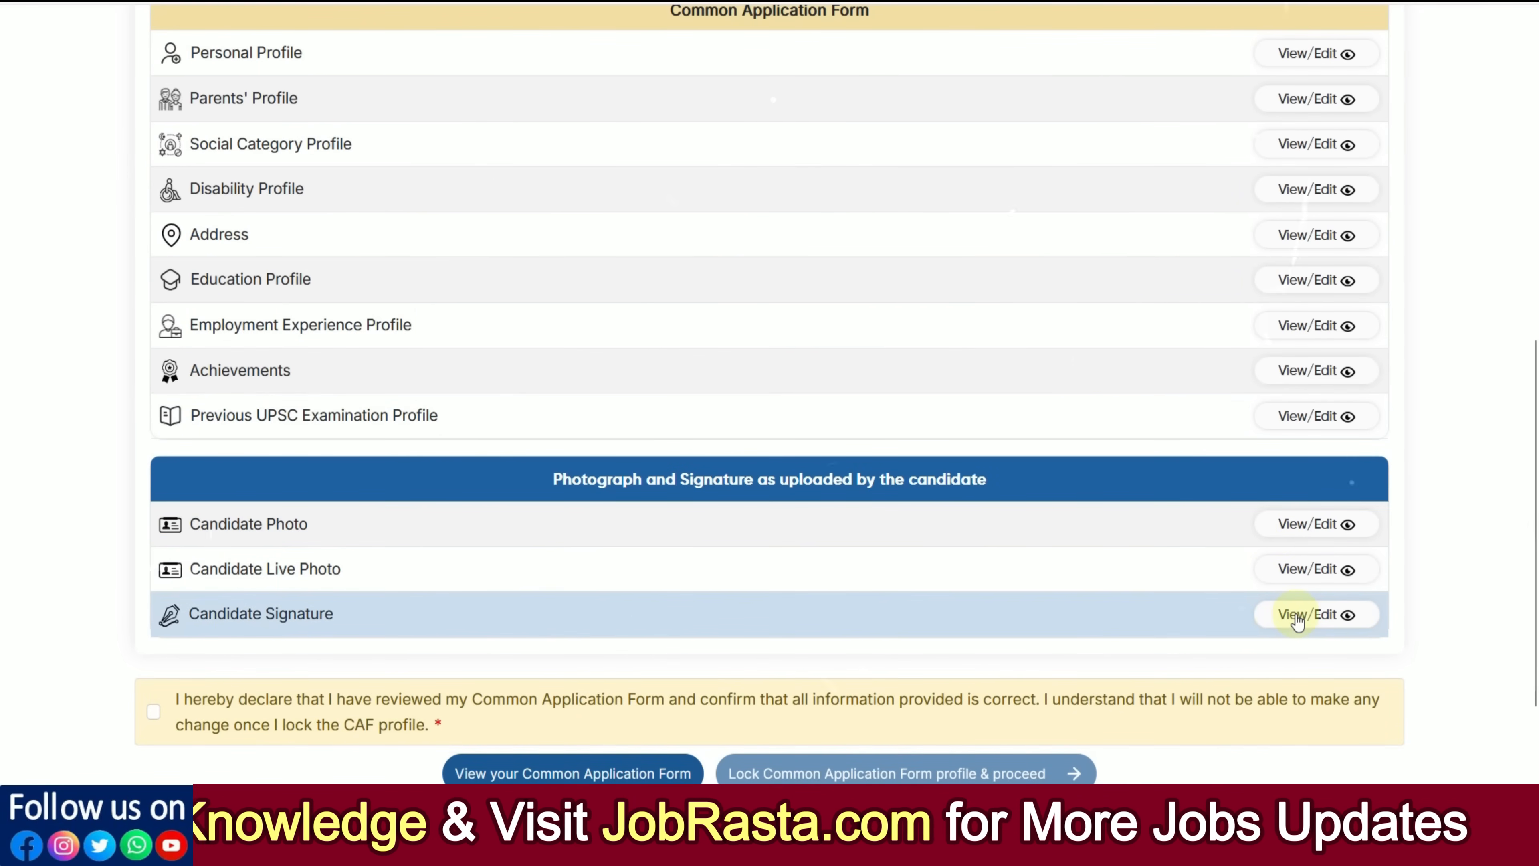
scroll(1304, 614, "up", 3)
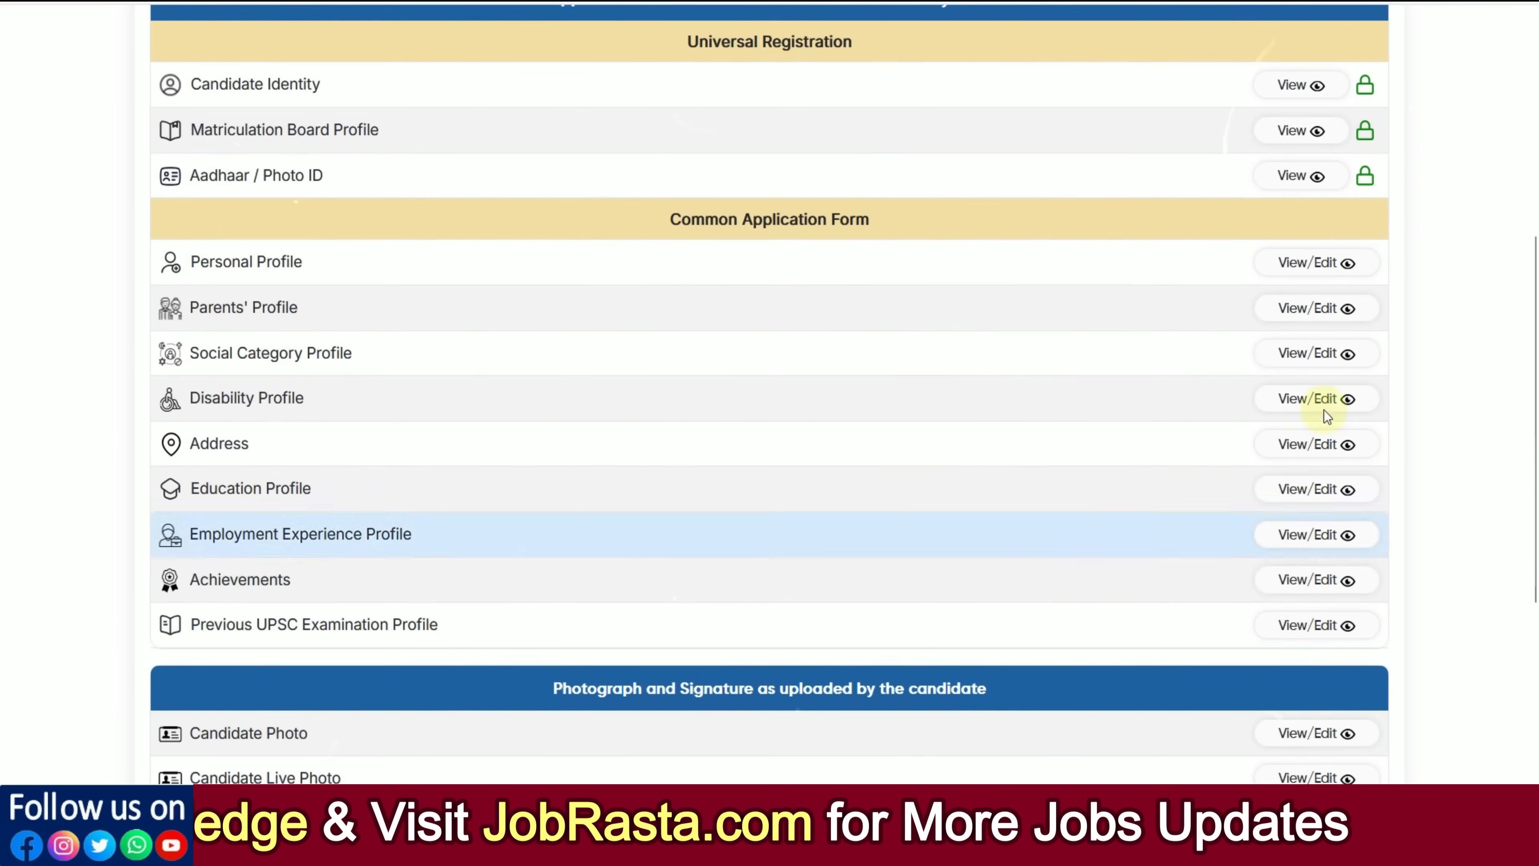
scroll(1350, 438, "down", 2)
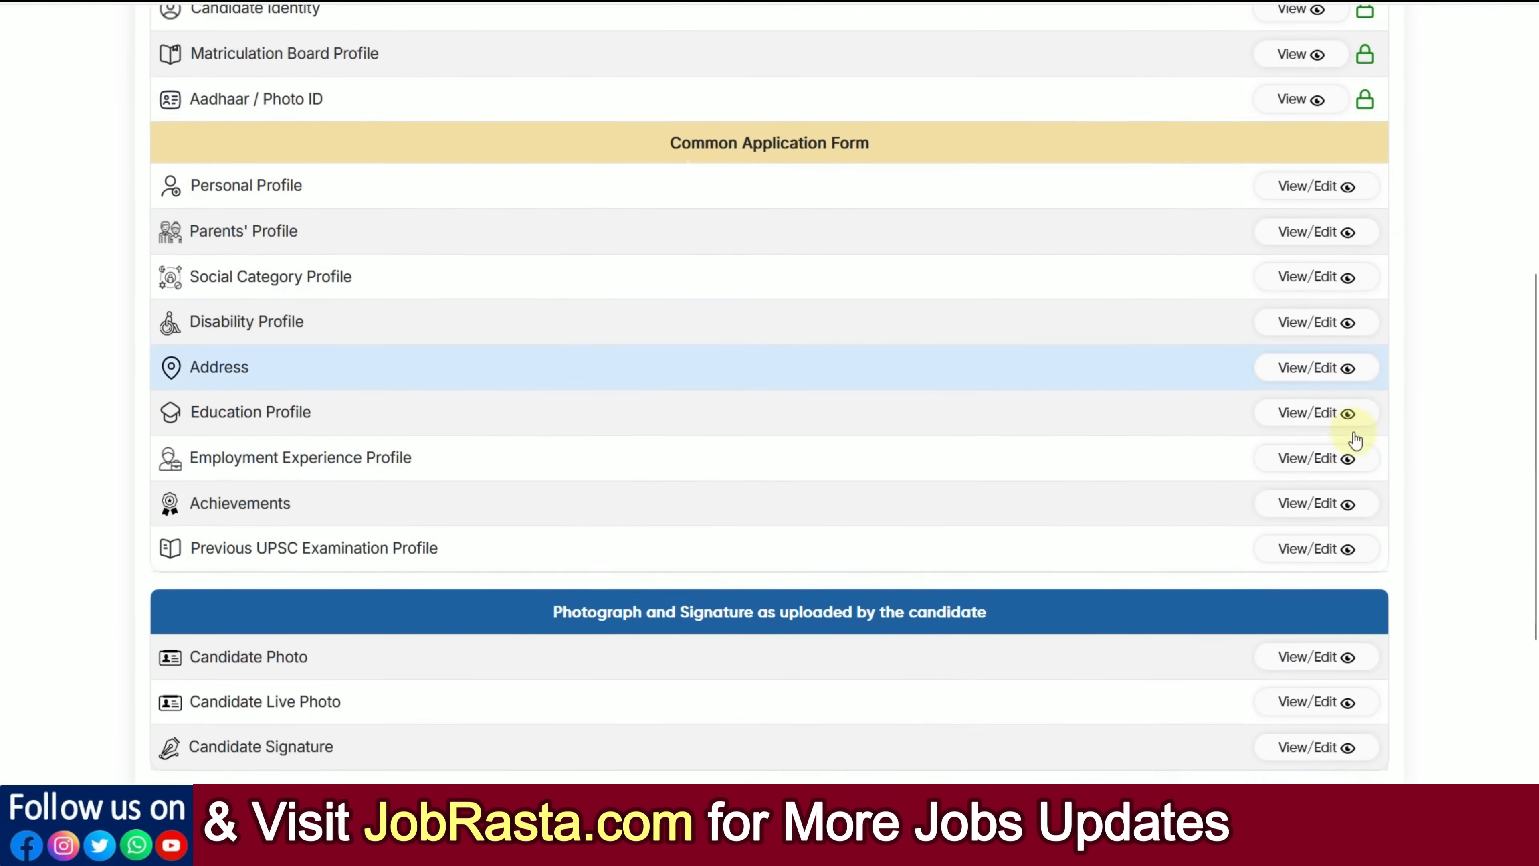
Step: View and close the Previous UPSC Examination, Achievements and Employment Experience profiles so each shows Viewed
left_click(1294, 530)
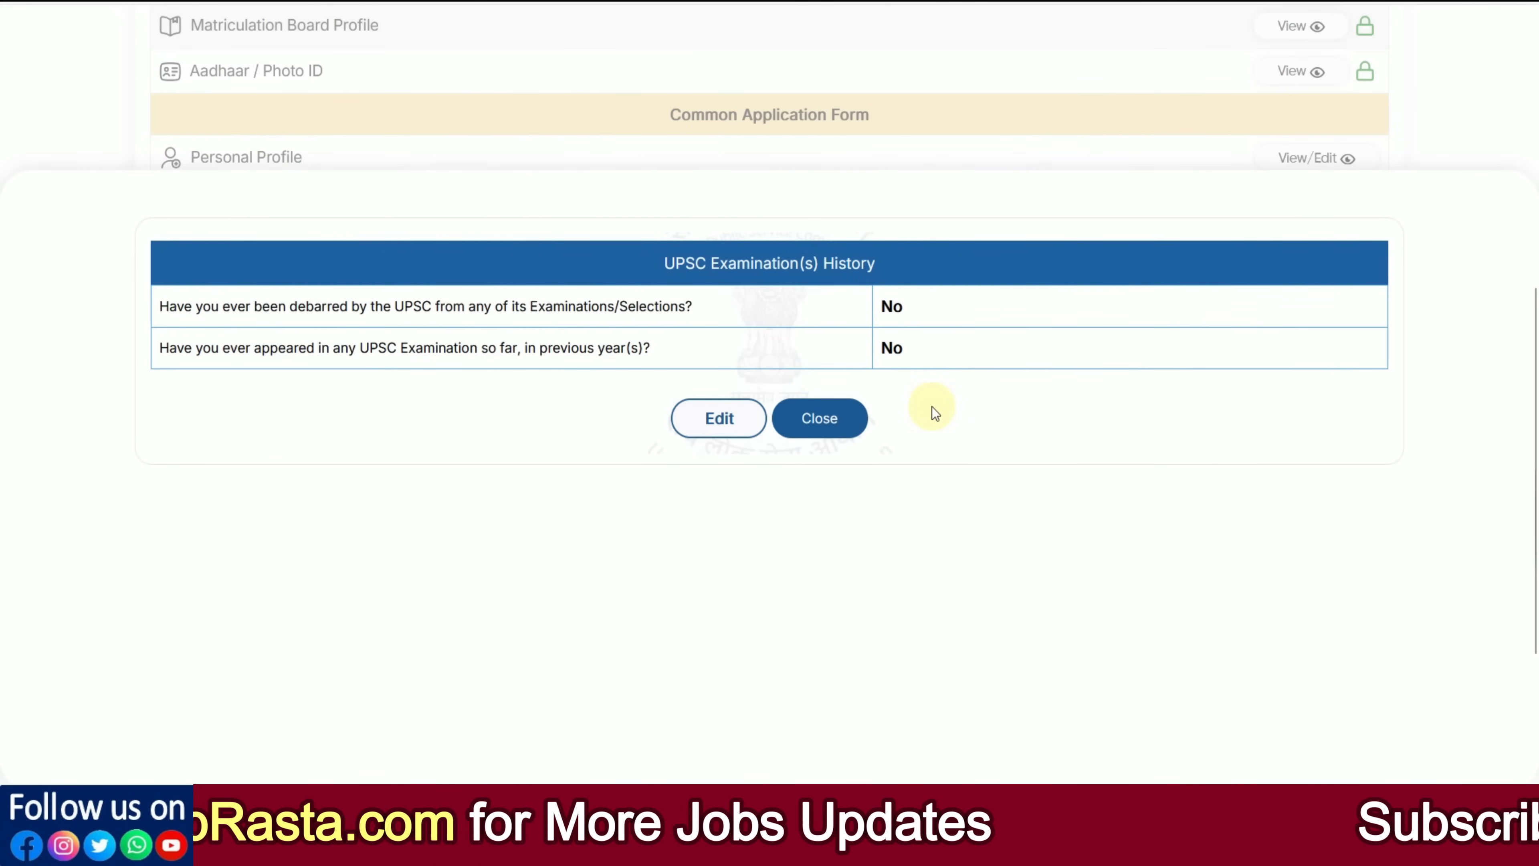
left_click(820, 425)
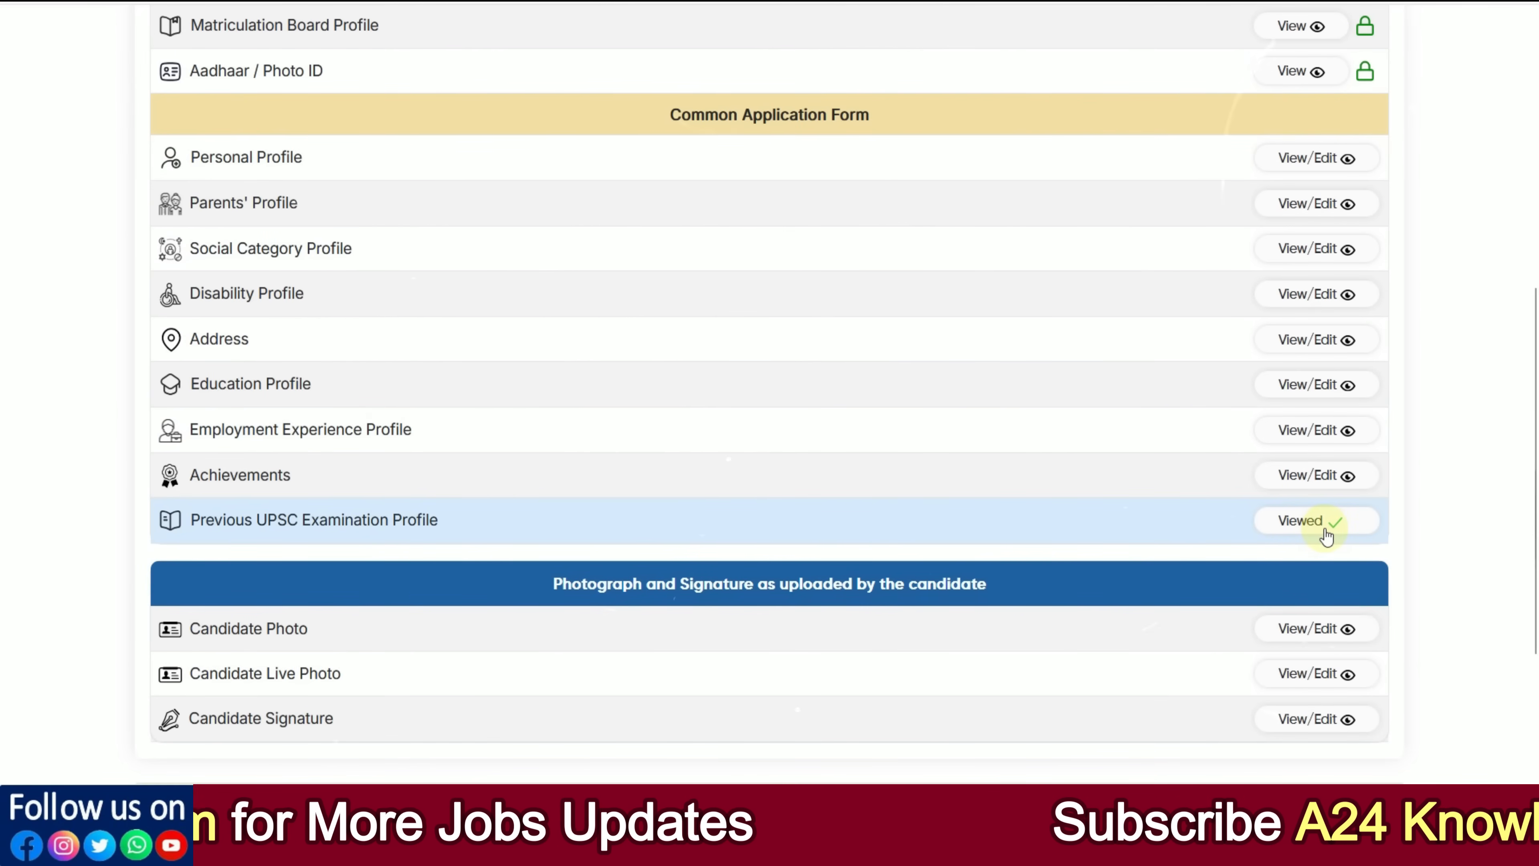
left_click(1311, 476)
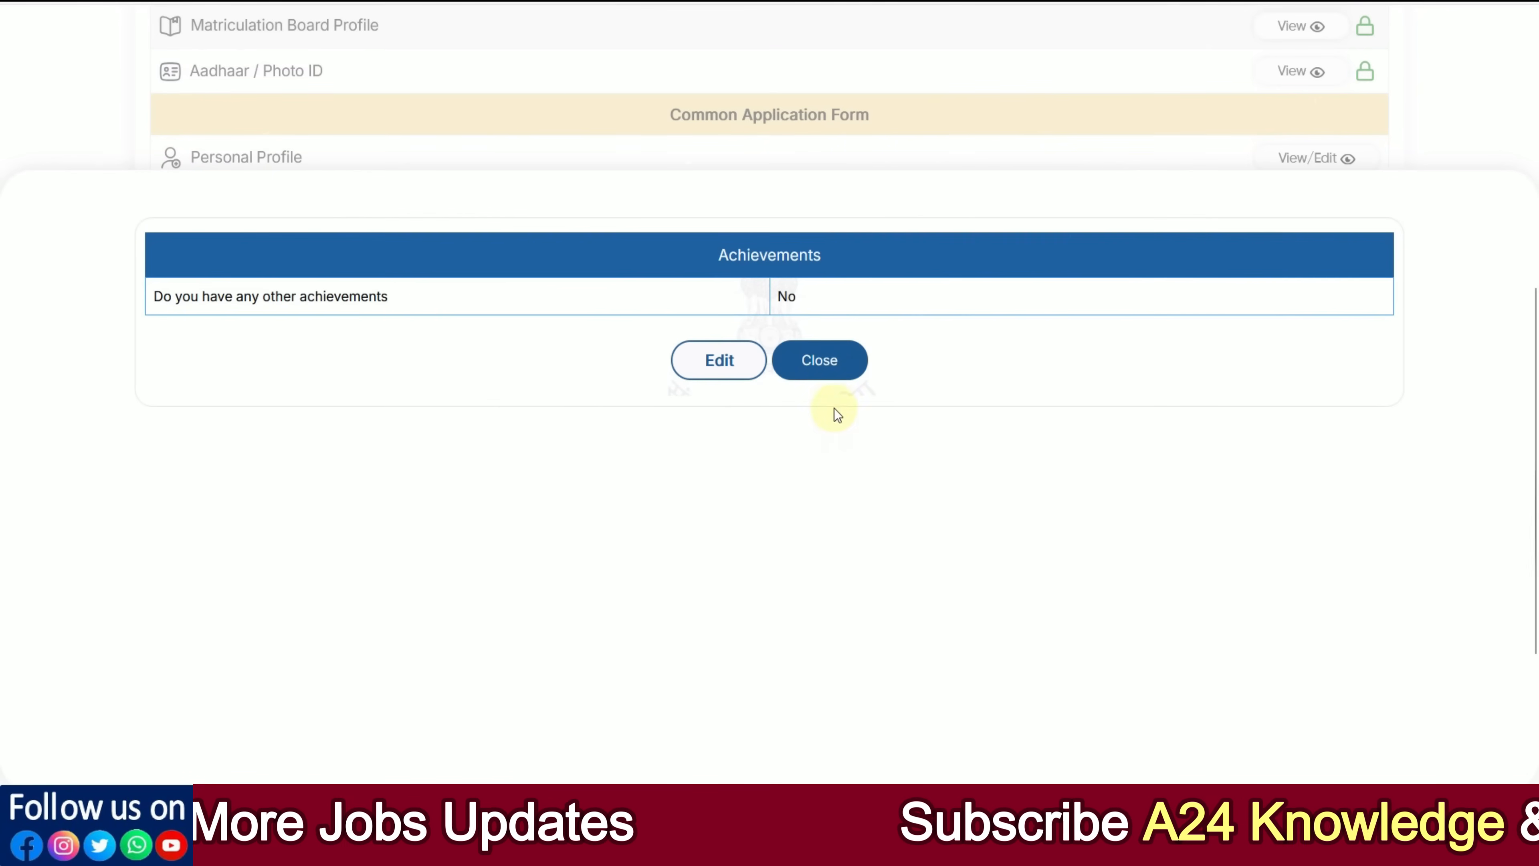
left_click(828, 381)
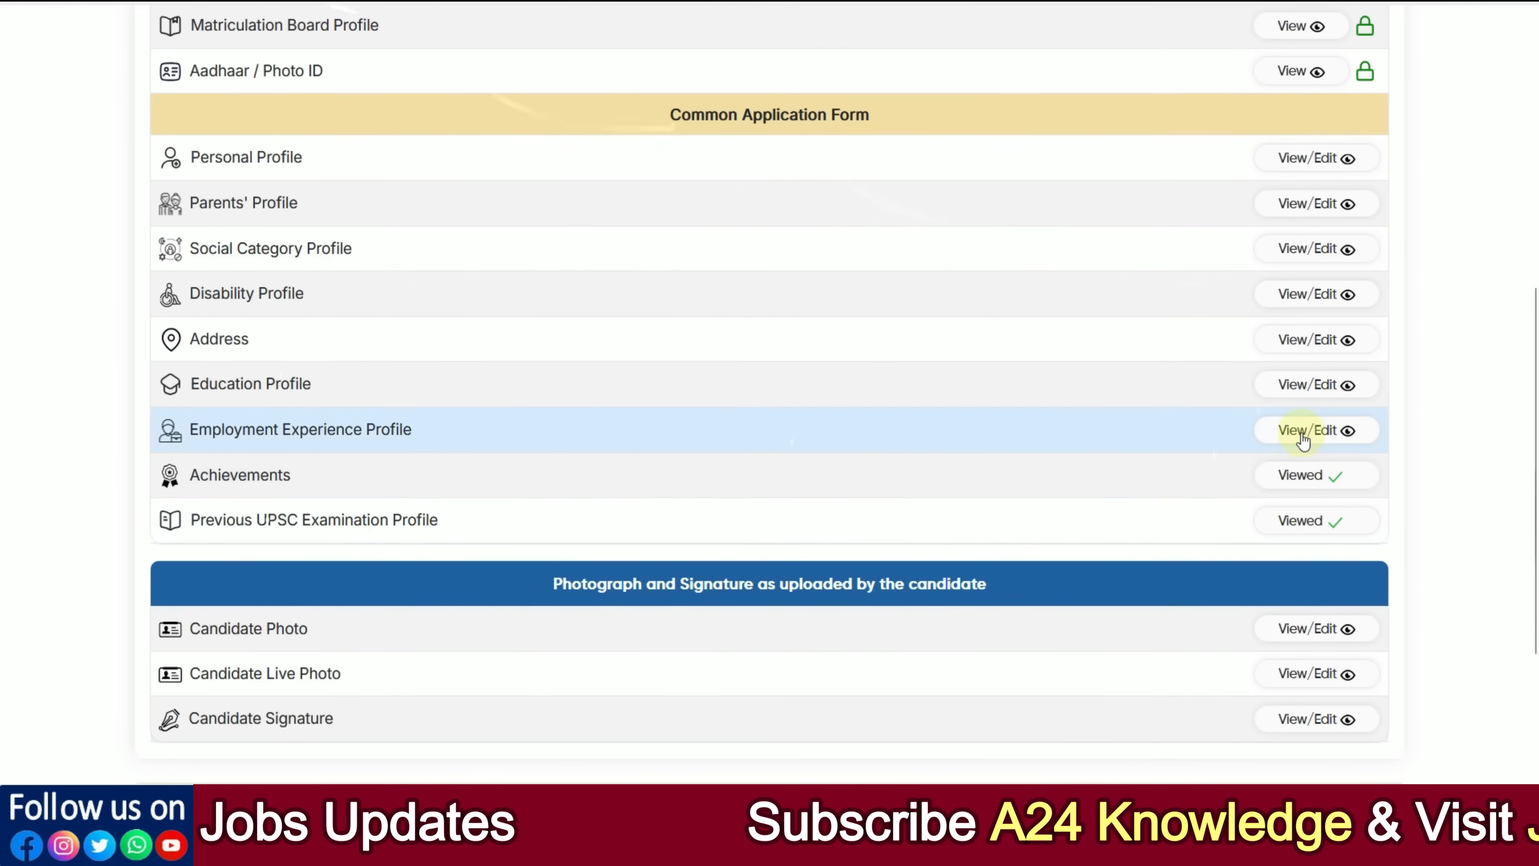
left_click(1308, 432)
left_click(822, 517)
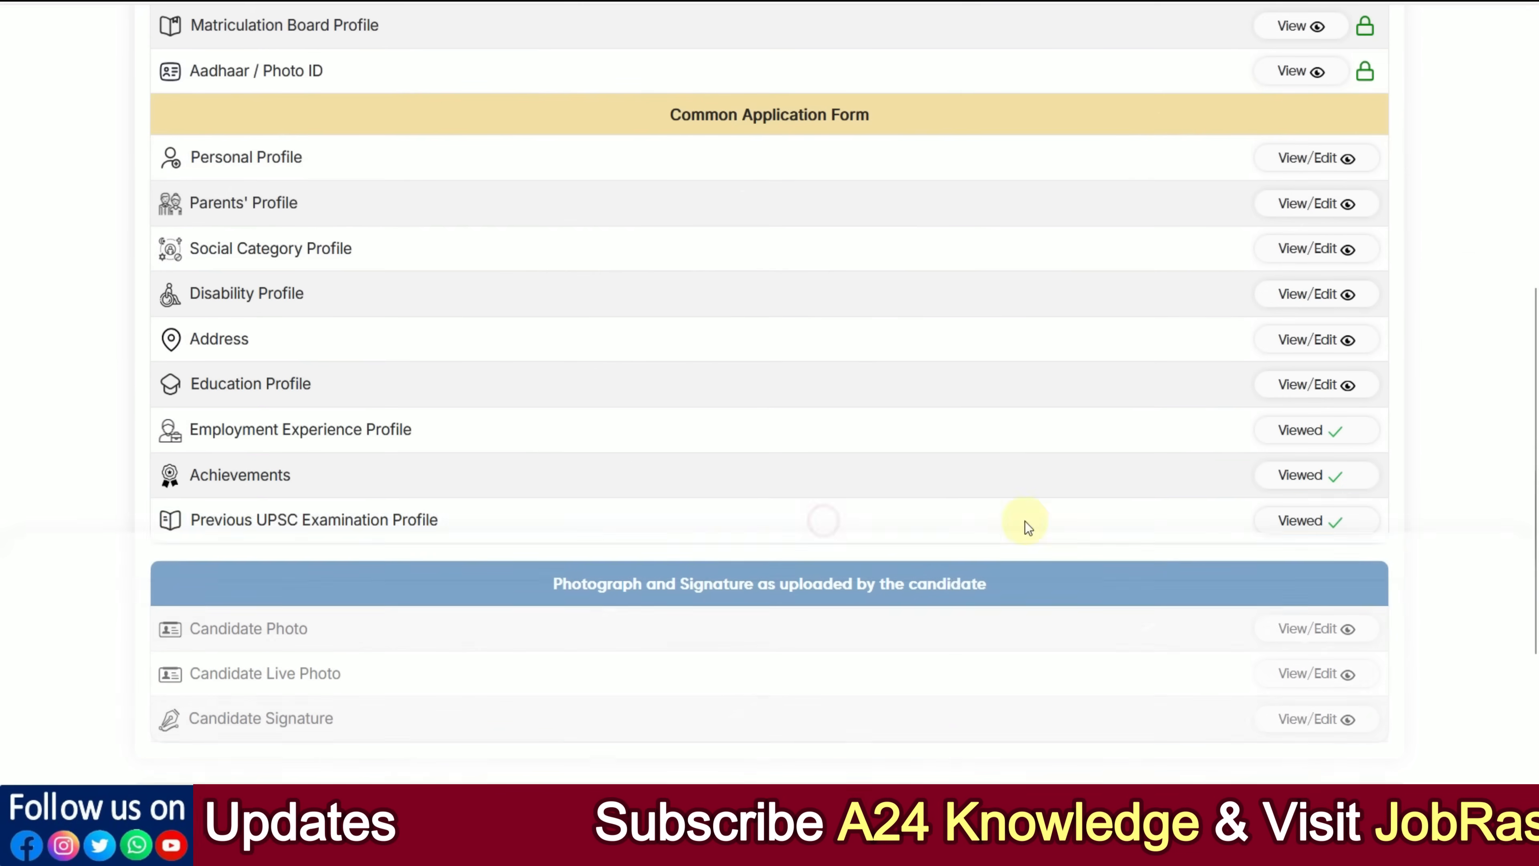
scroll(1193, 522, "down", 3)
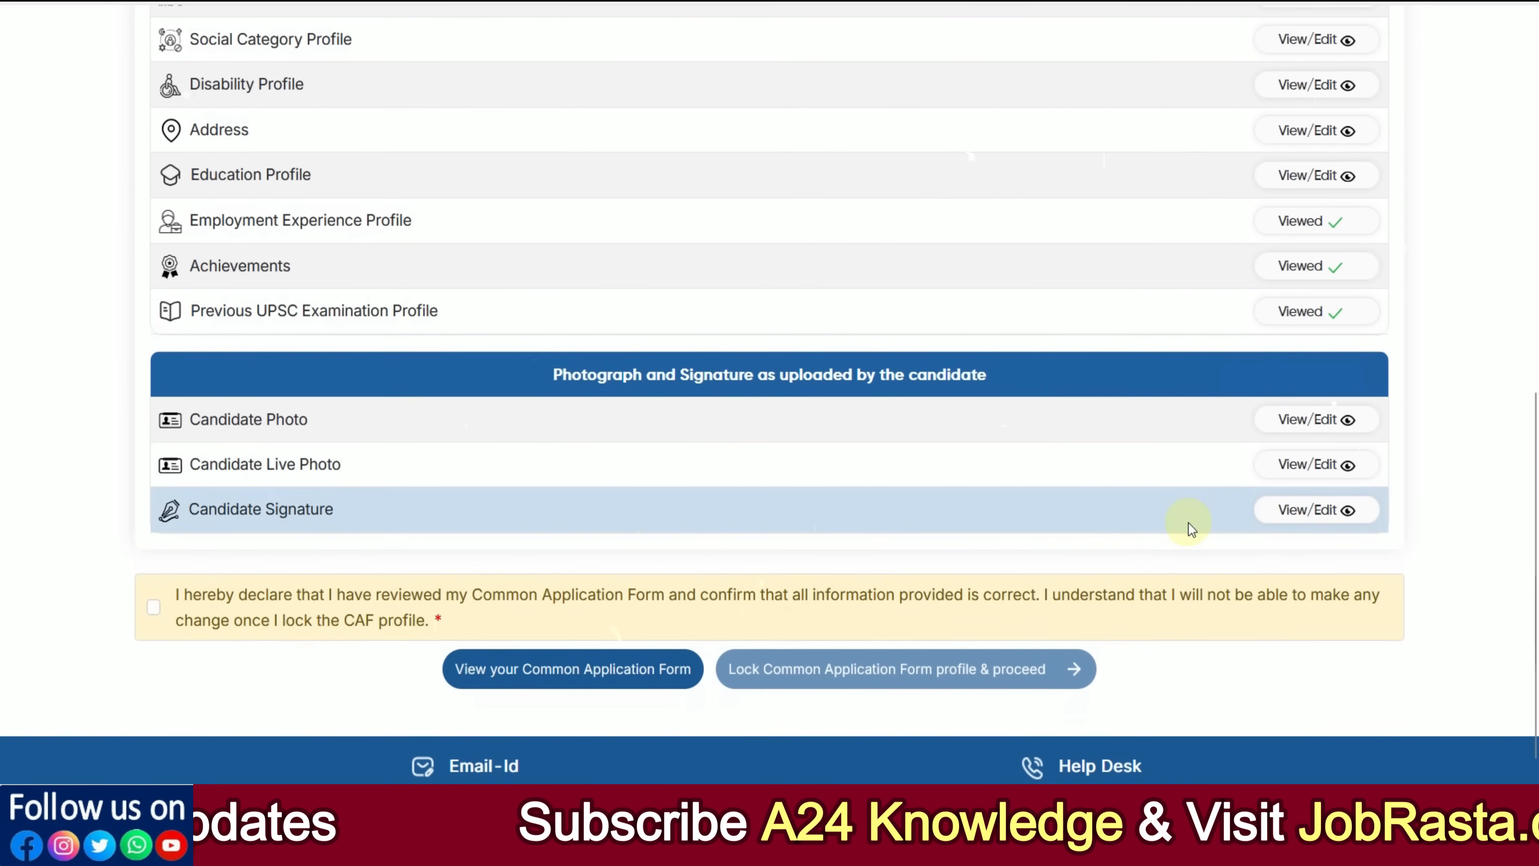
Step: Tick the review declaration, then lock the Common Application Form and confirm with Agree & Proceed
left_click(155, 609)
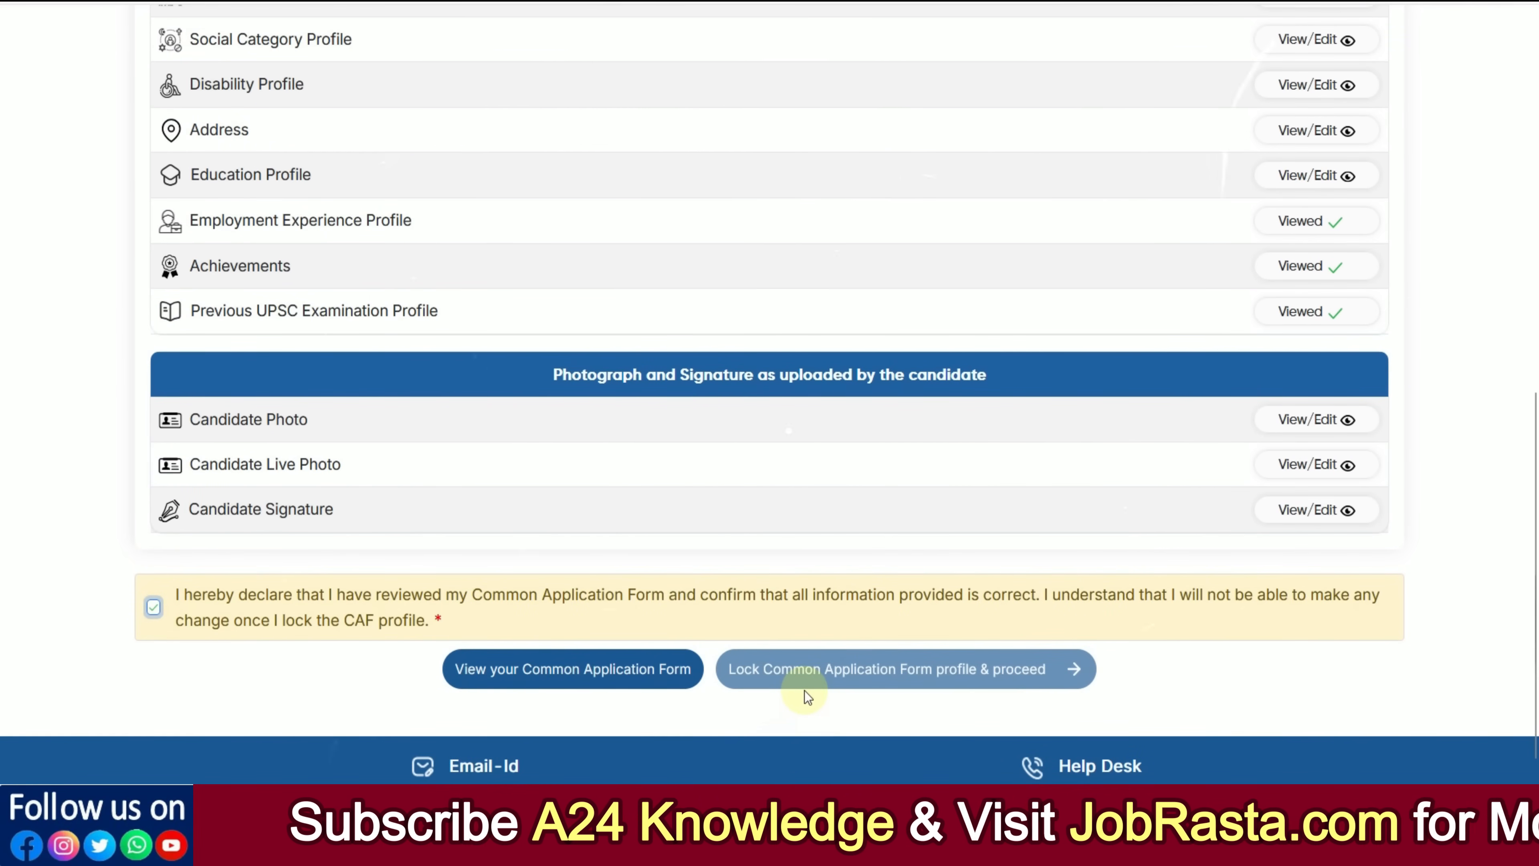
scroll(1195, 551, "up", 5)
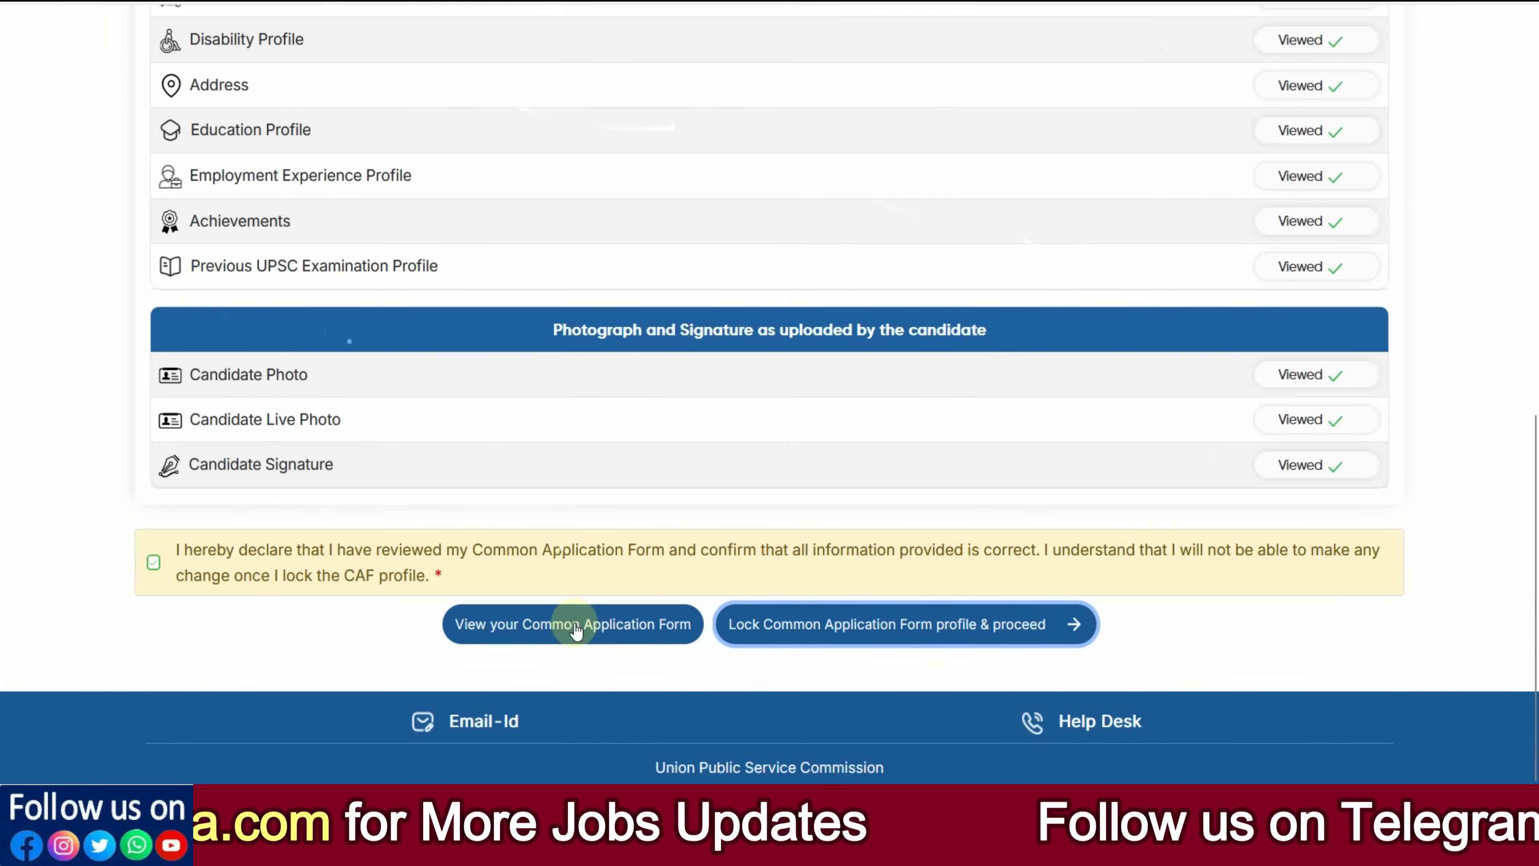
left_click(787, 636)
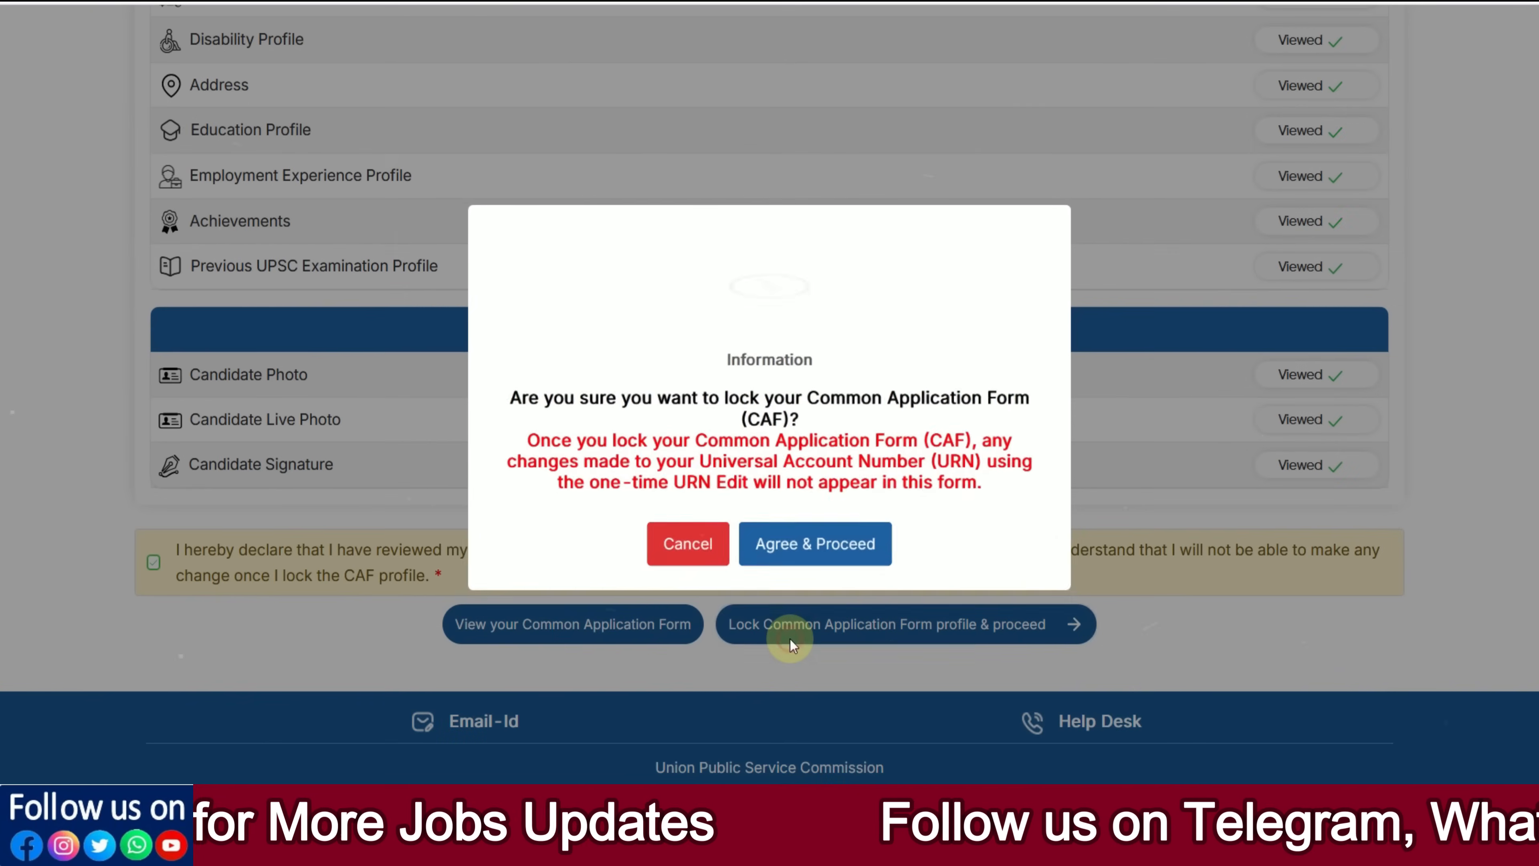
left_click(804, 558)
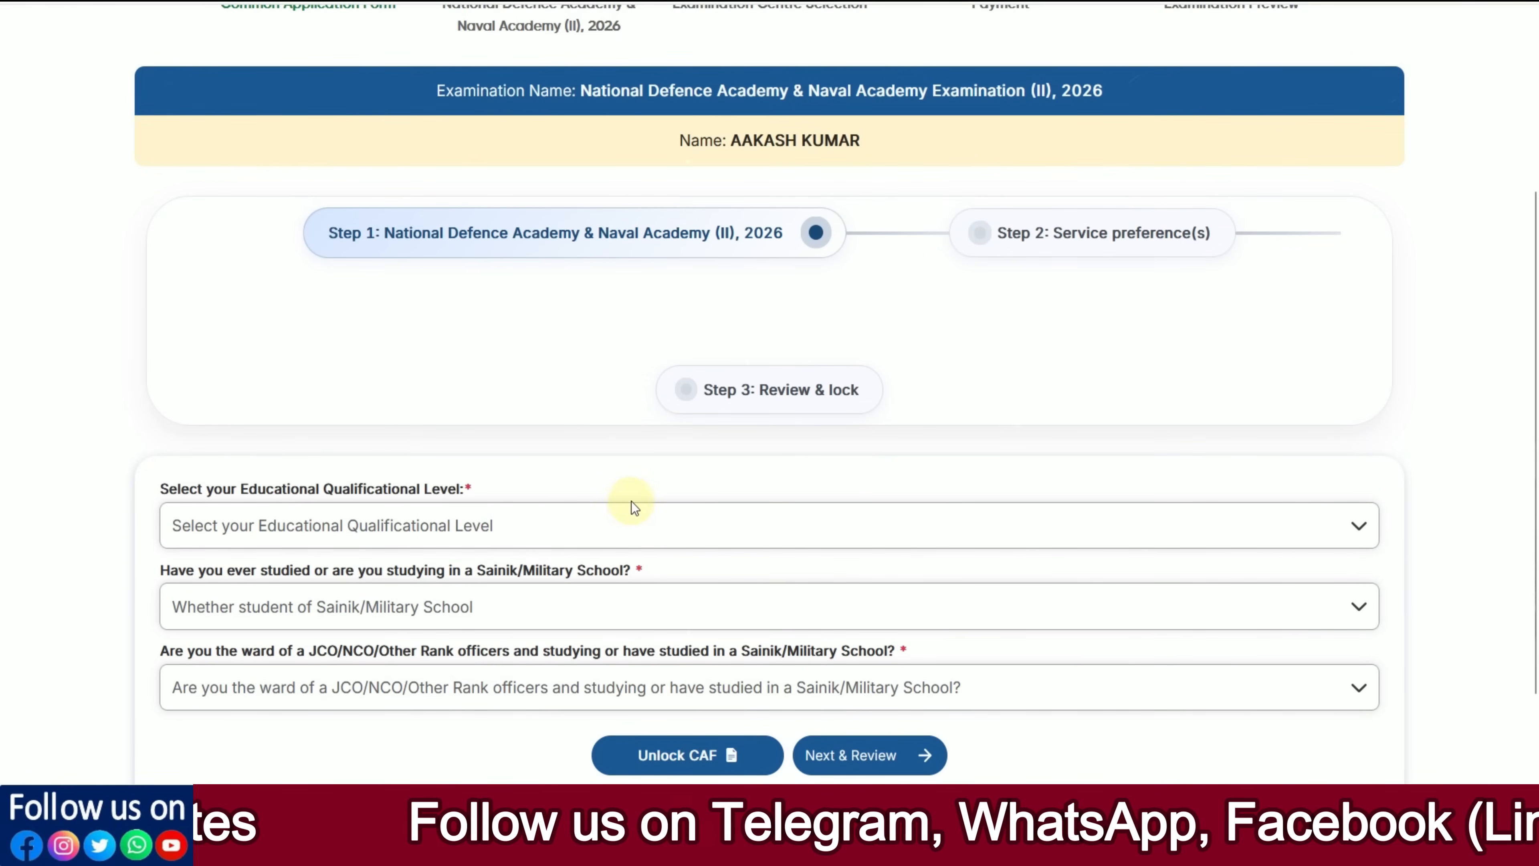
Step: Set the qualification level to 'Passed with Physics, Chemistry & Mathematics (PCM) in Class 12', replacing the without-PCM choice
scroll(613, 470, "down", 2)
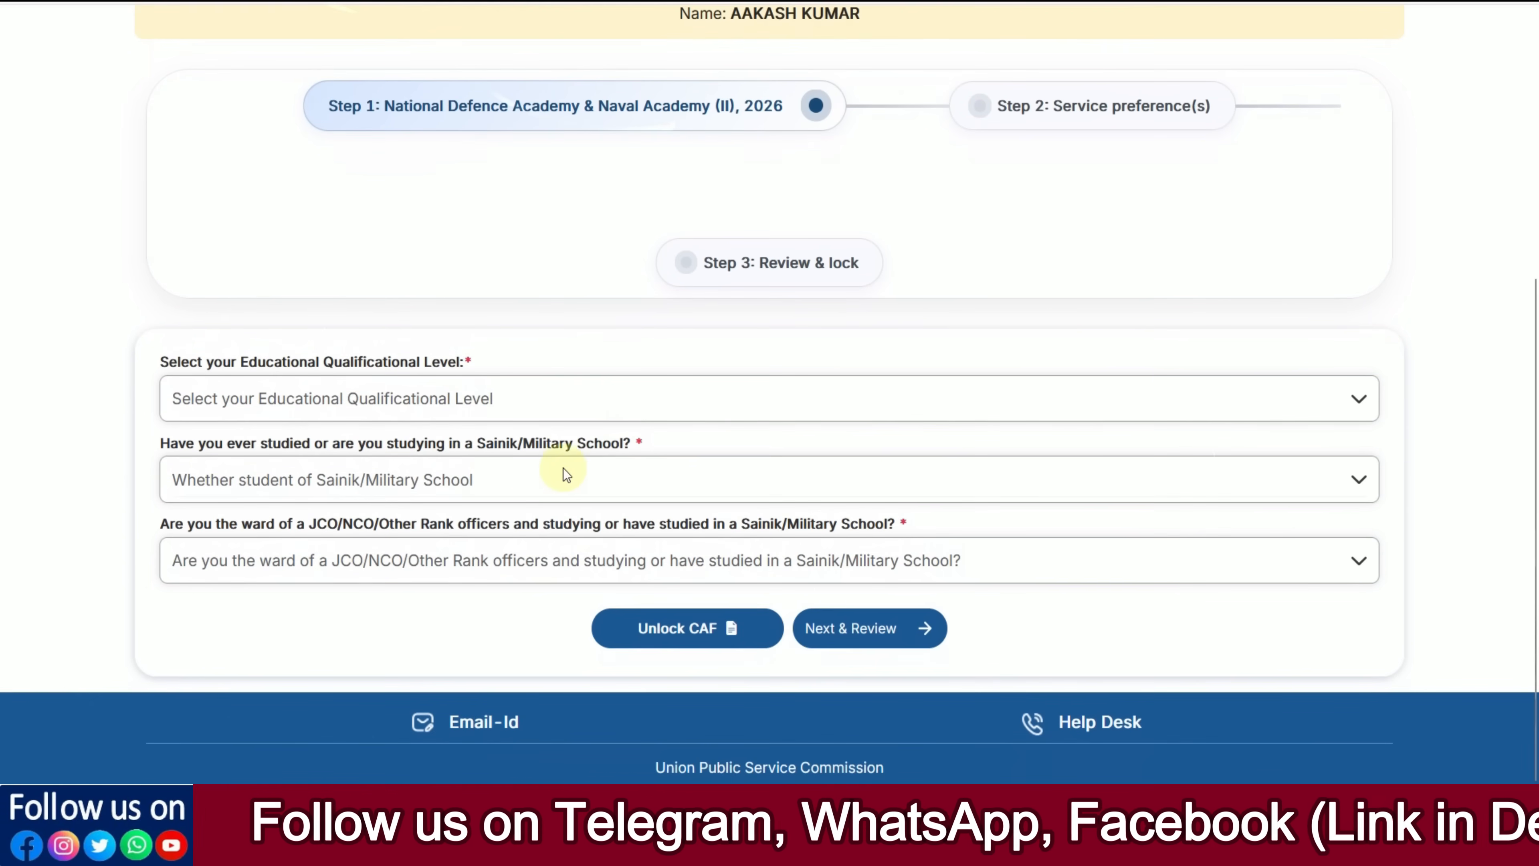
left_click(388, 412)
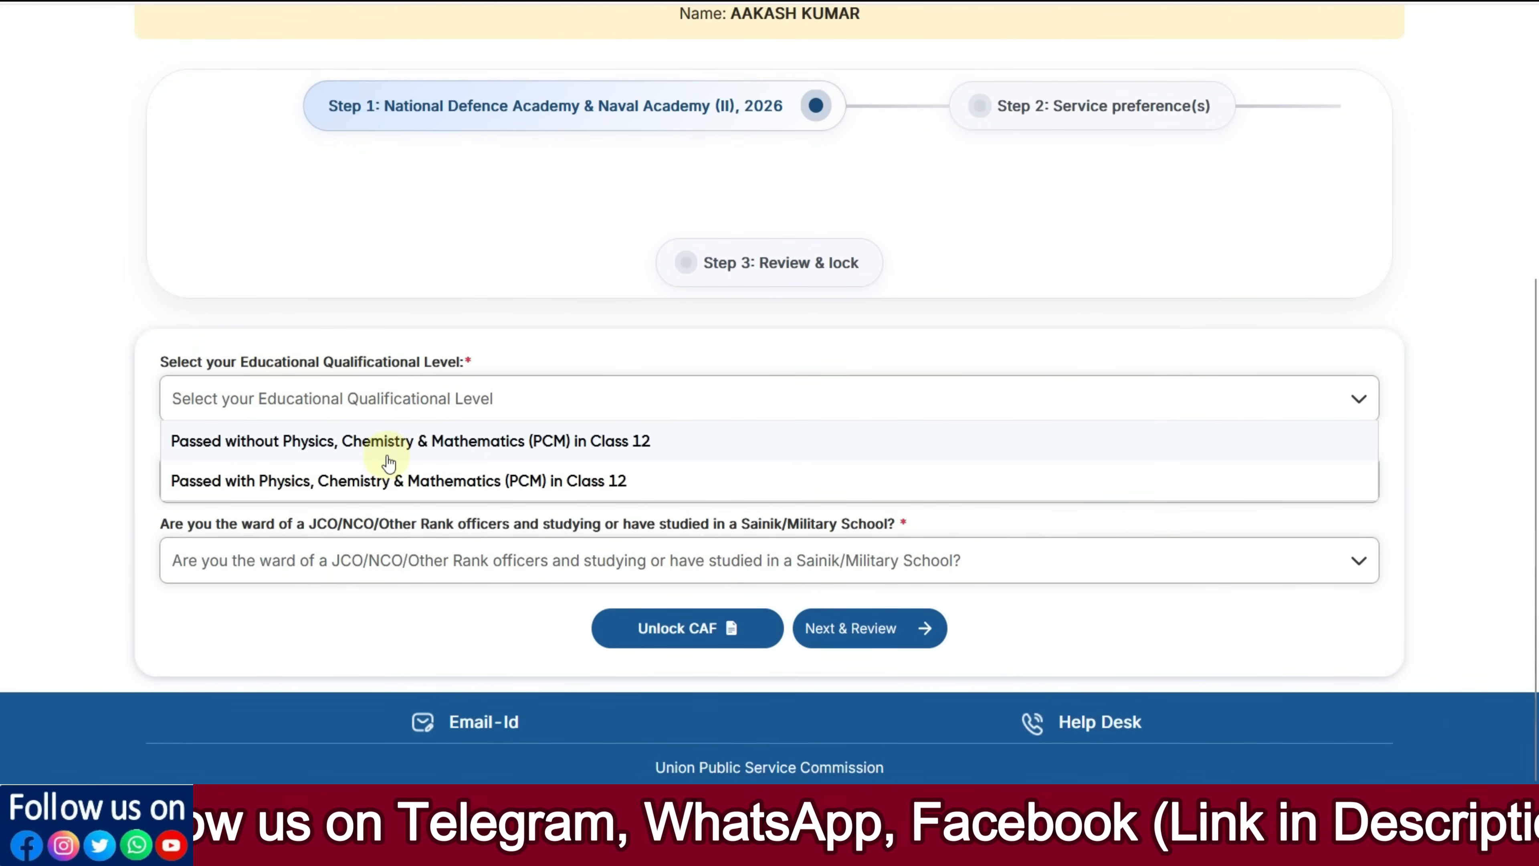
left_click(345, 452)
scroll(273, 399, "down", 2)
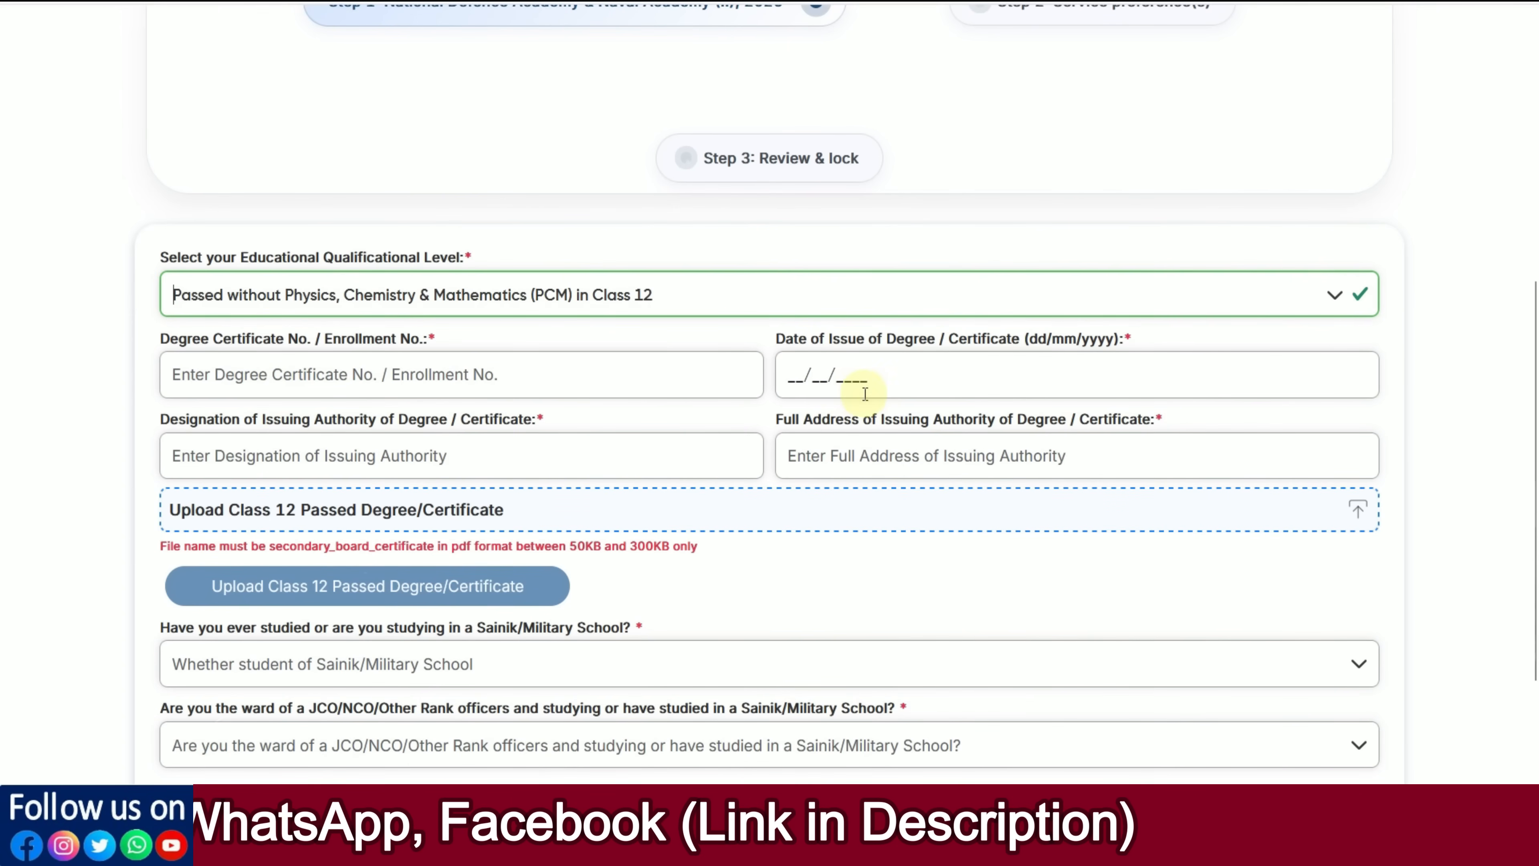
left_click(353, 296)
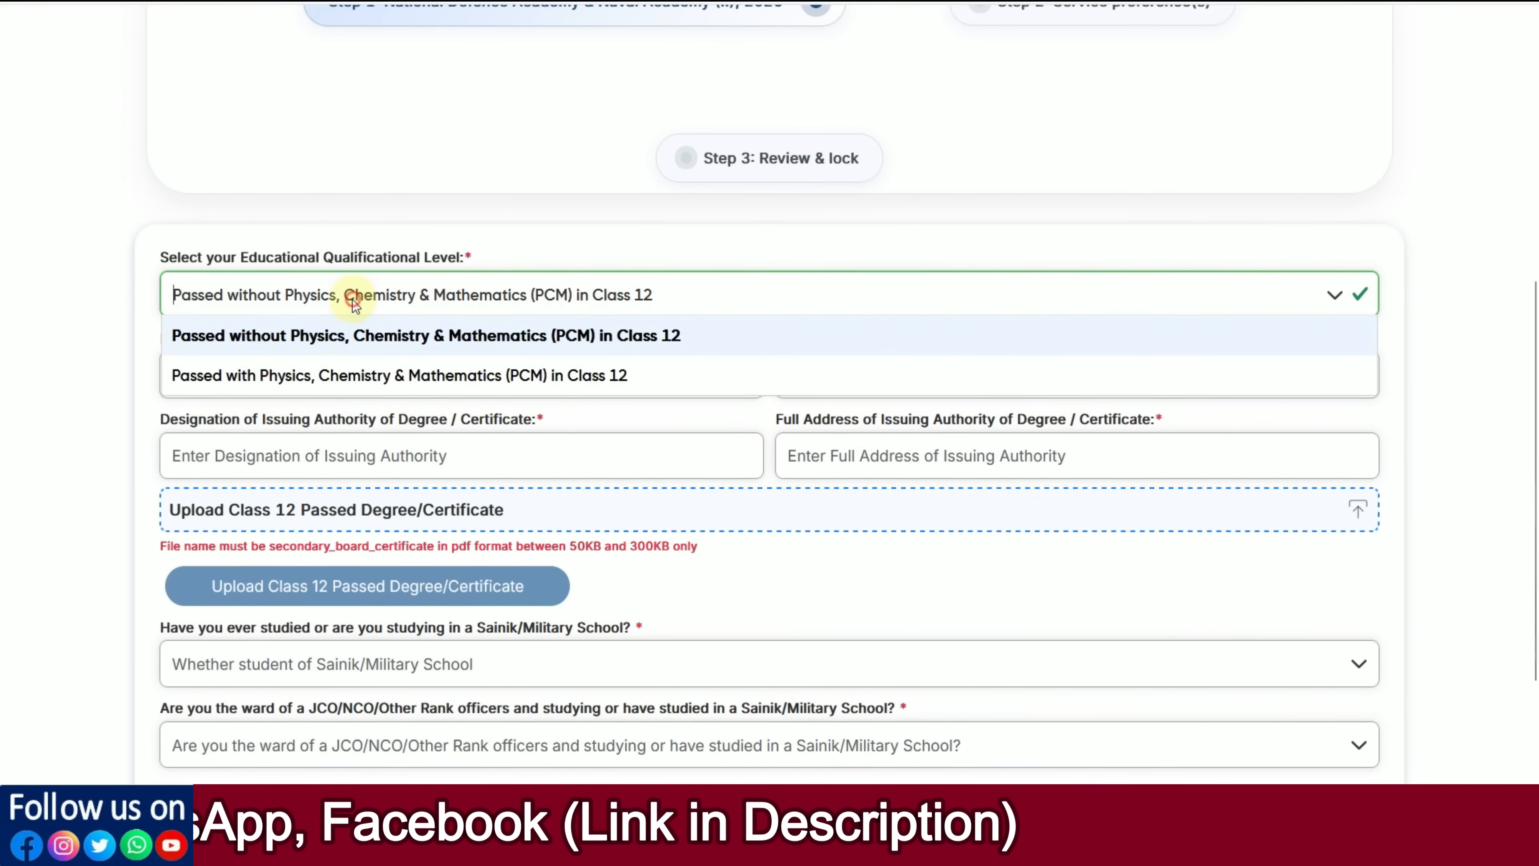
left_click(344, 375)
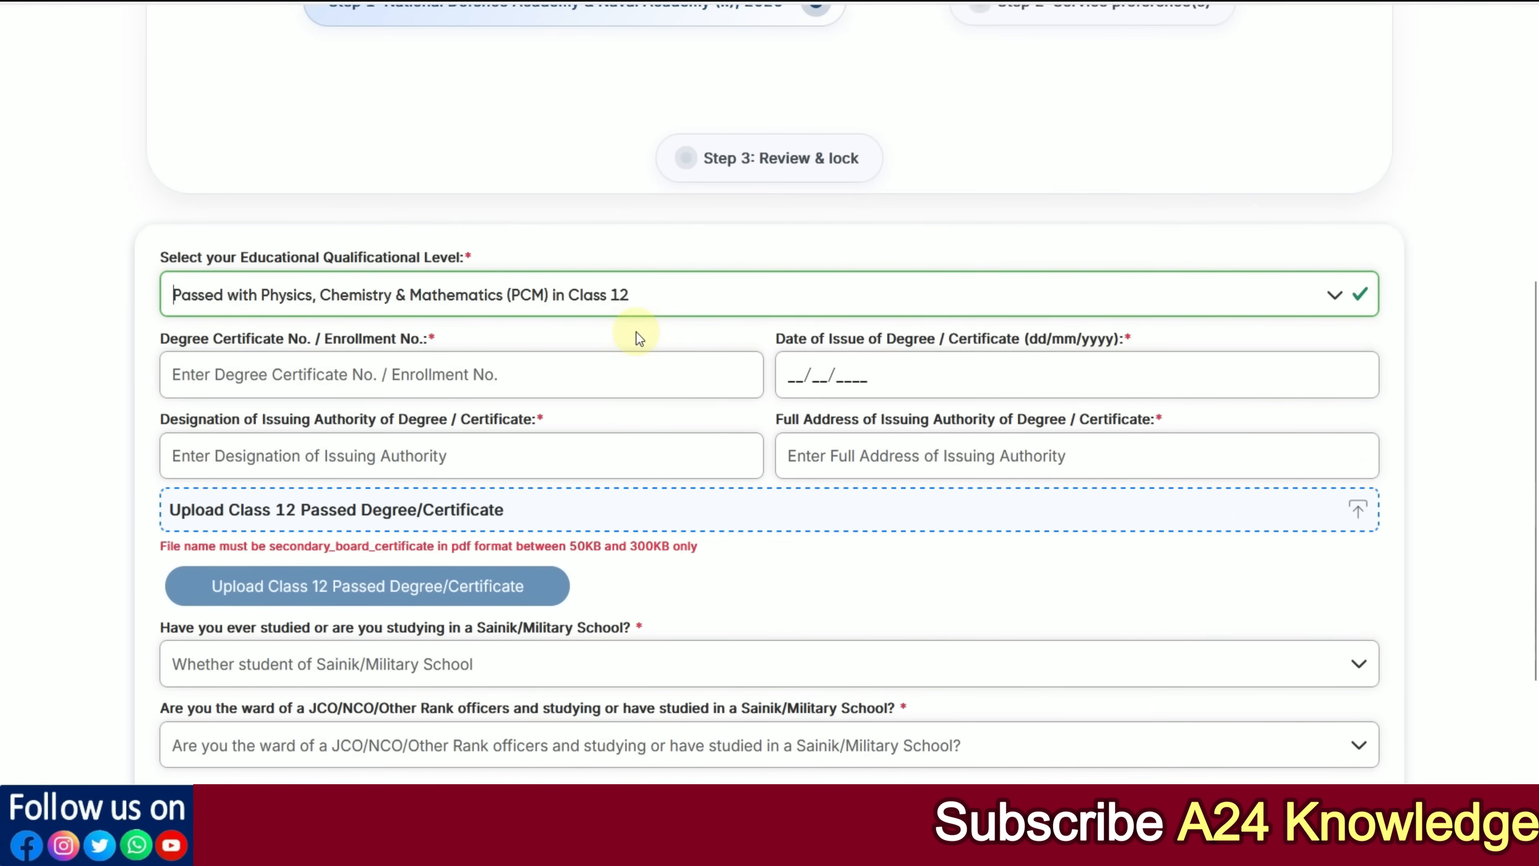